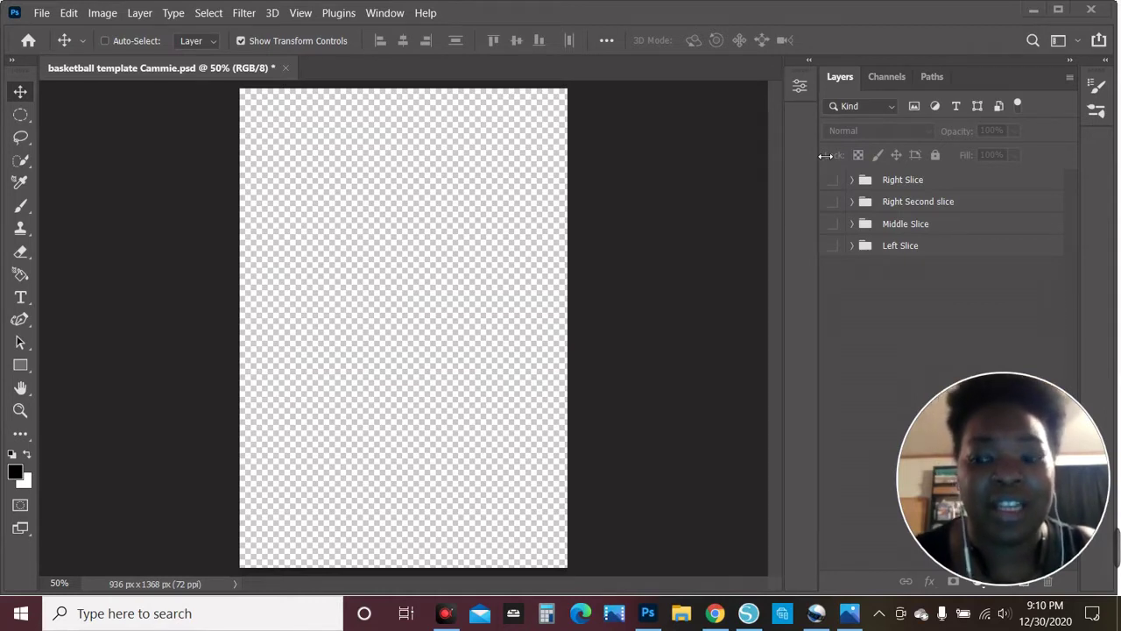
pyautogui.moveTo(1011, 494)
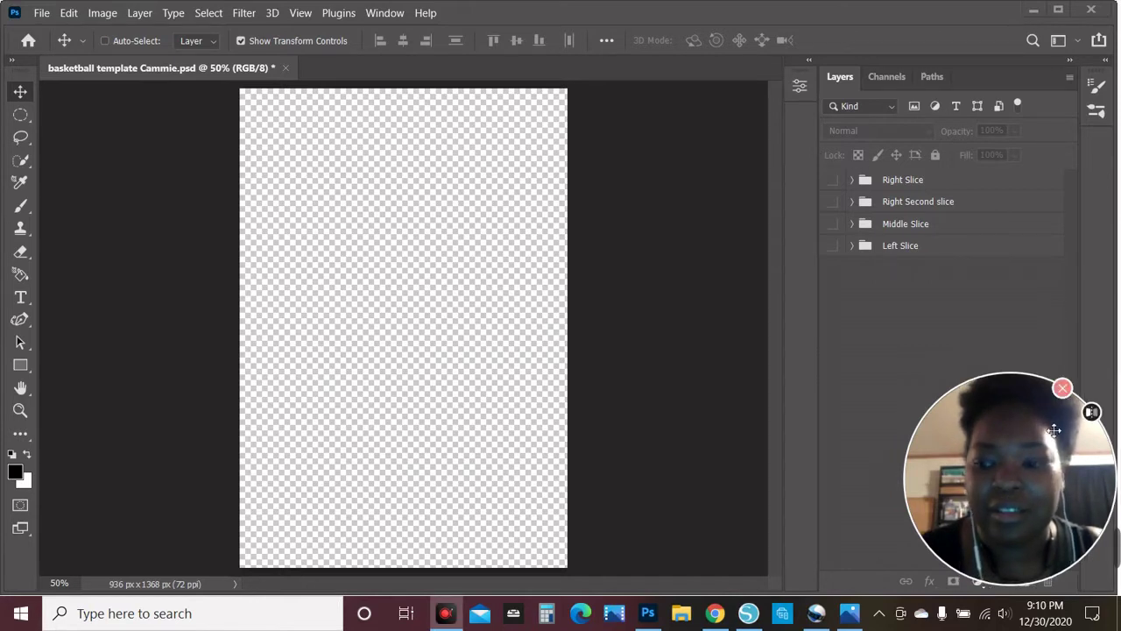
pyautogui.click(1056, 387)
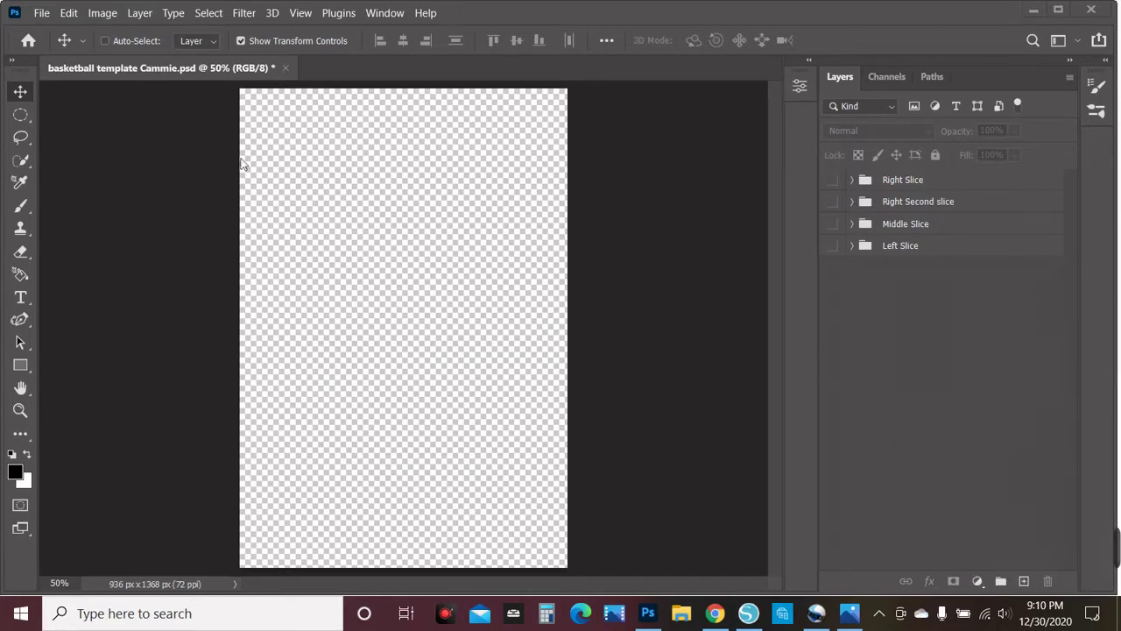
# Start placing an embedded file, search the Silhouette graphics folder for "basket", and open the basketball Template folder
pyautogui.click(41, 13)
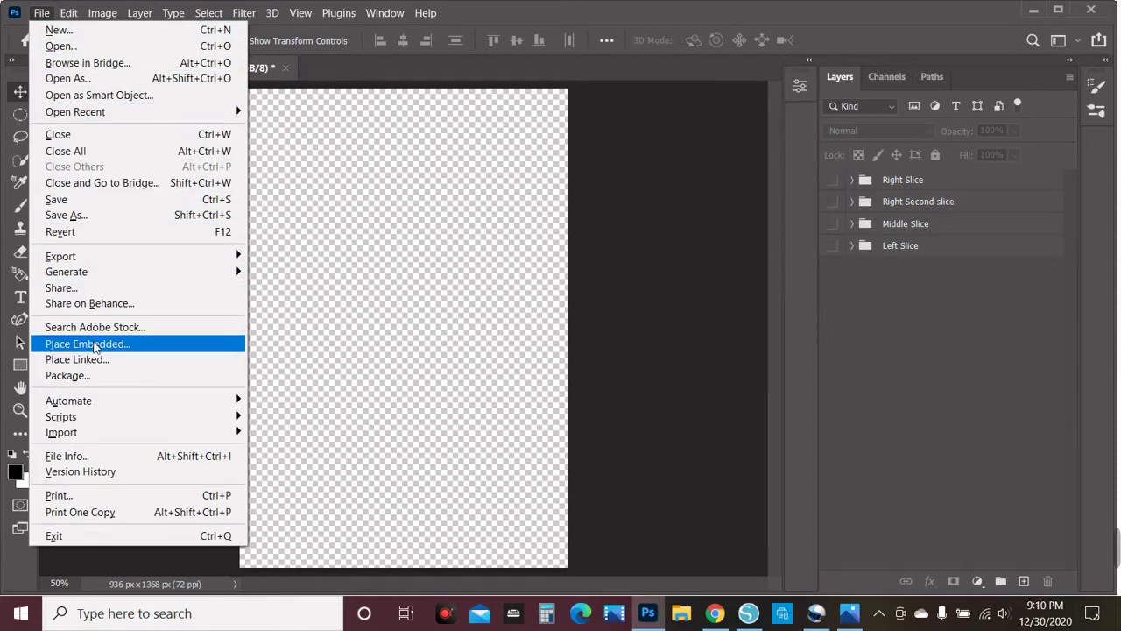
pyautogui.click(98, 348)
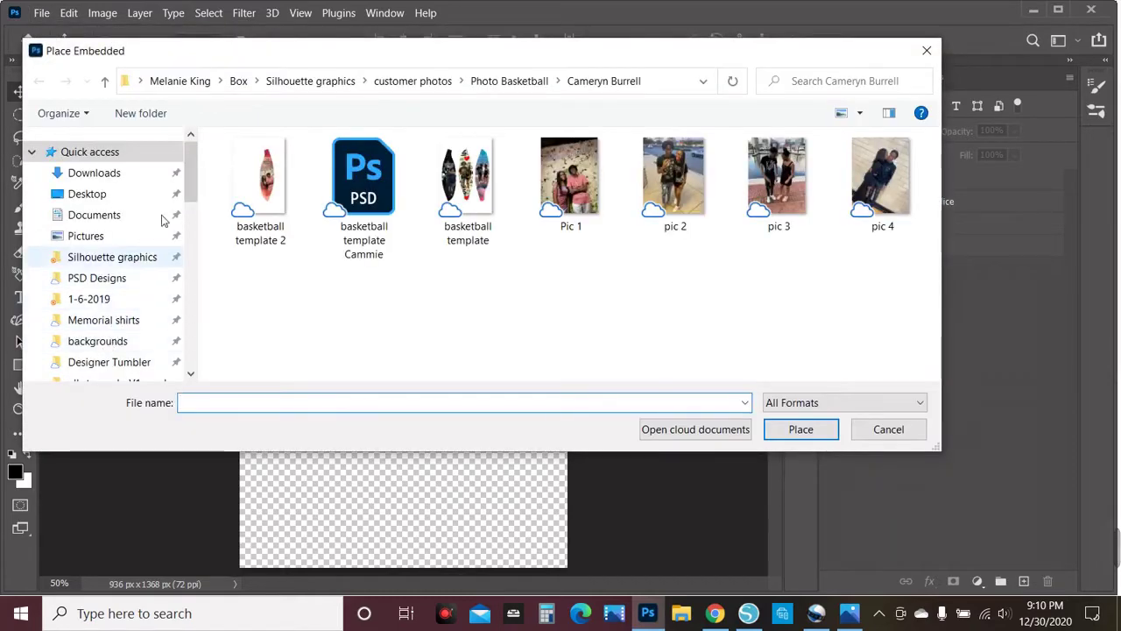
pyautogui.click(137, 265)
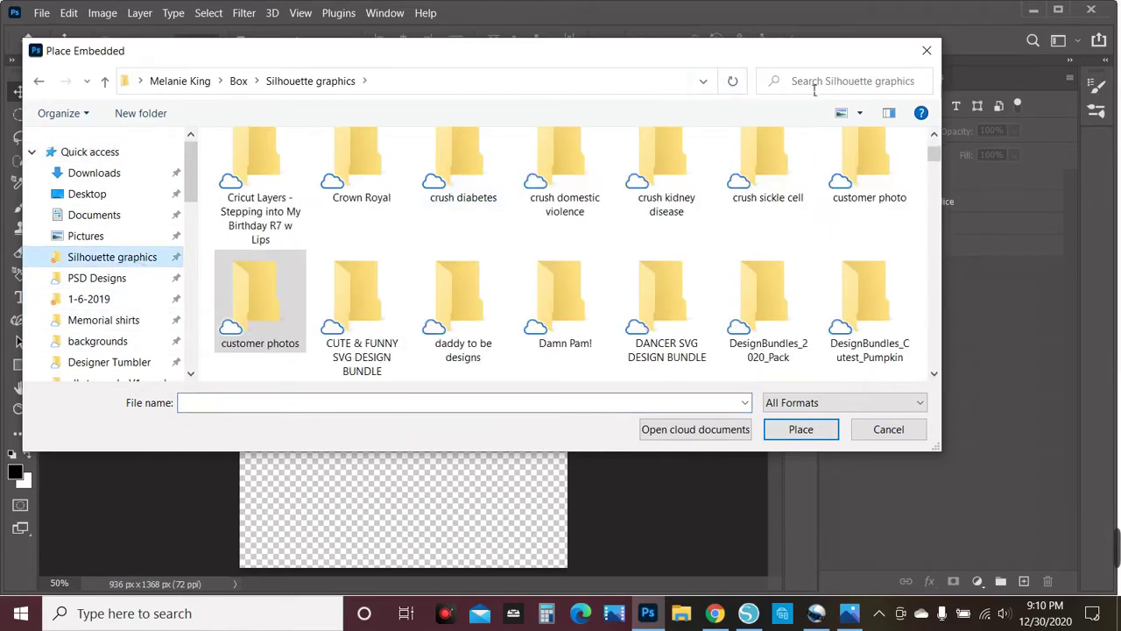
pyautogui.click(809, 86)
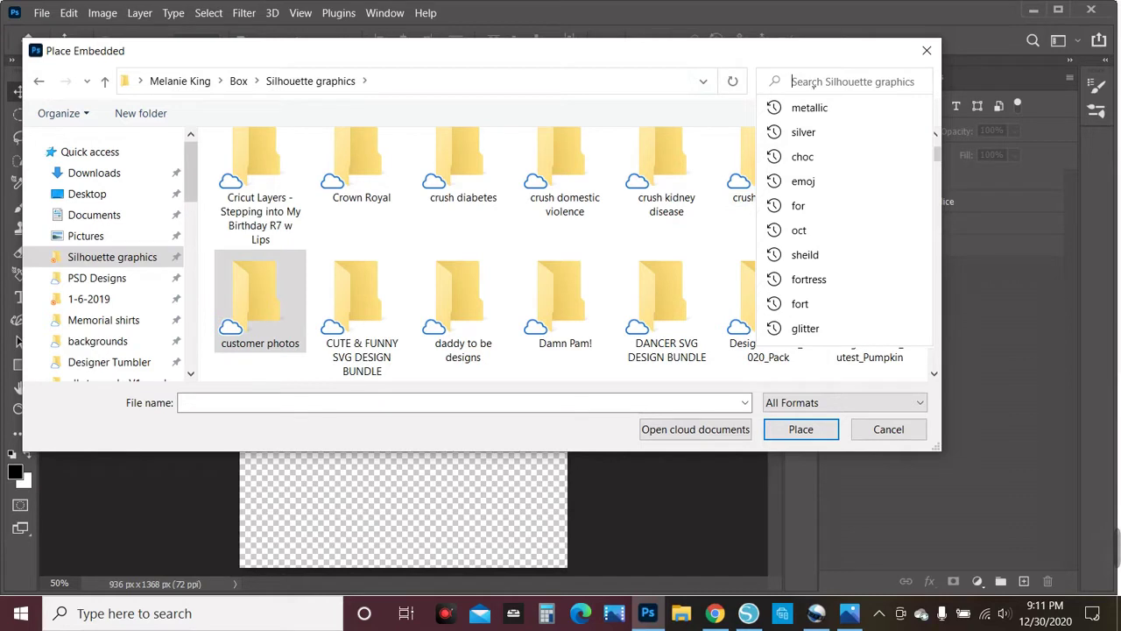
pyautogui.write('bas')
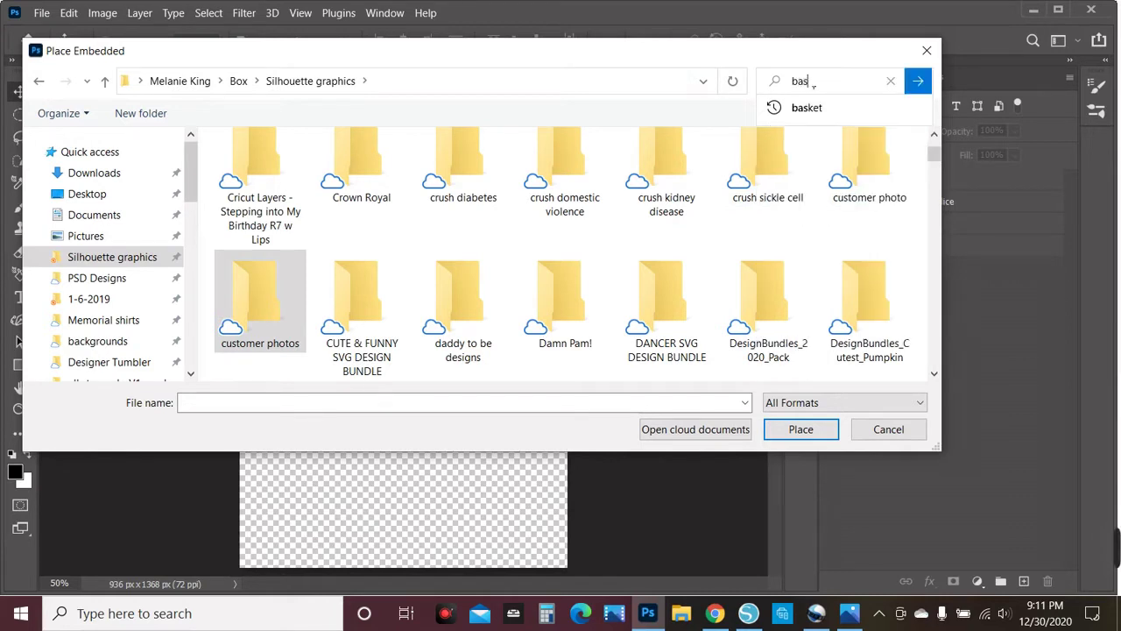
pyautogui.click(803, 107)
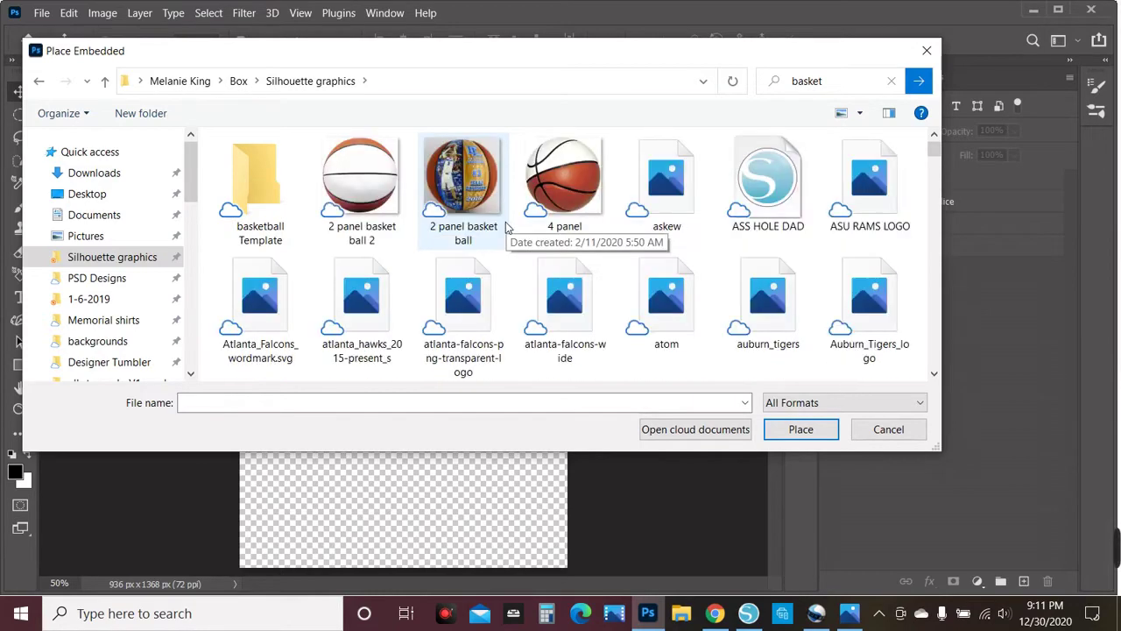
pyautogui.doubleClick(274, 200)
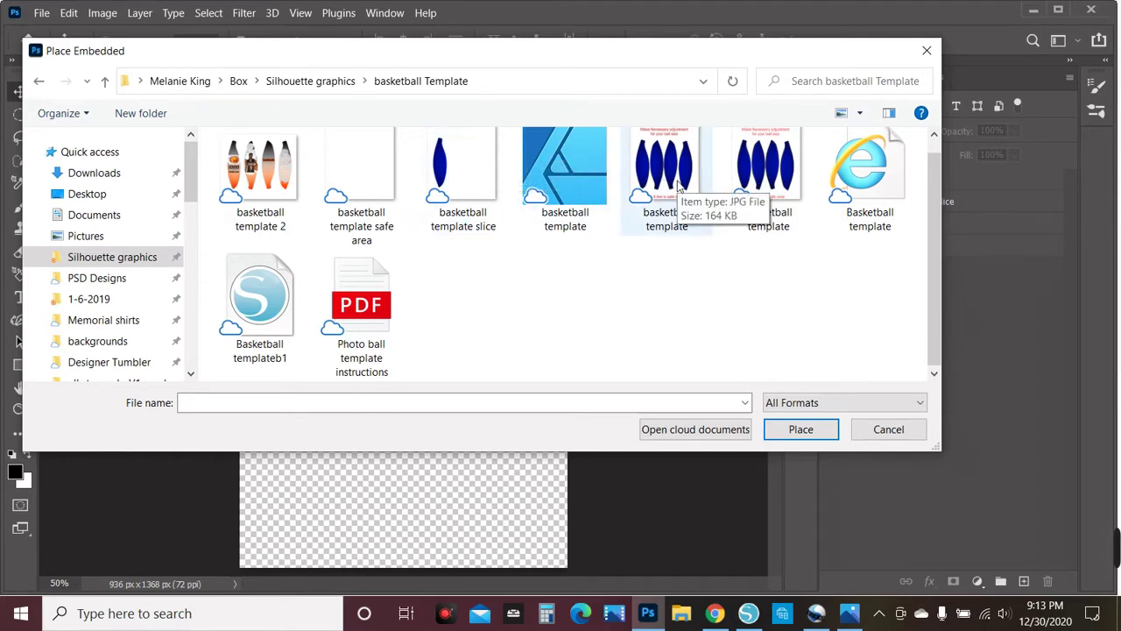
# Place the PNG version of the basketball template with four blue slices as an embedded layer at its default size and position
pyautogui.click(775, 175)
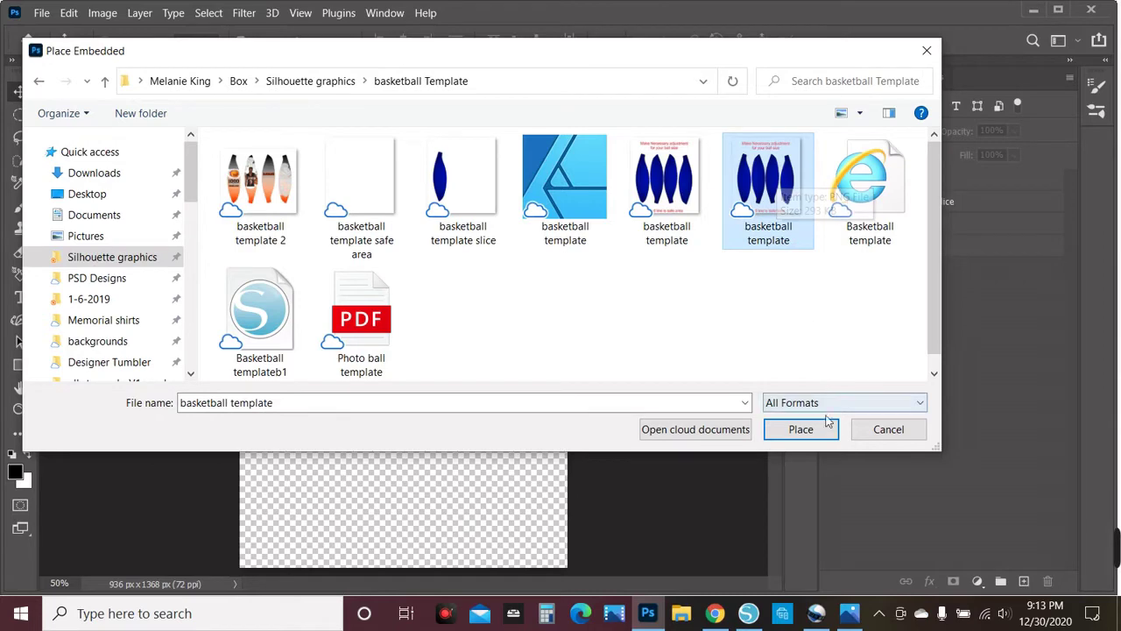
pyautogui.click(800, 429)
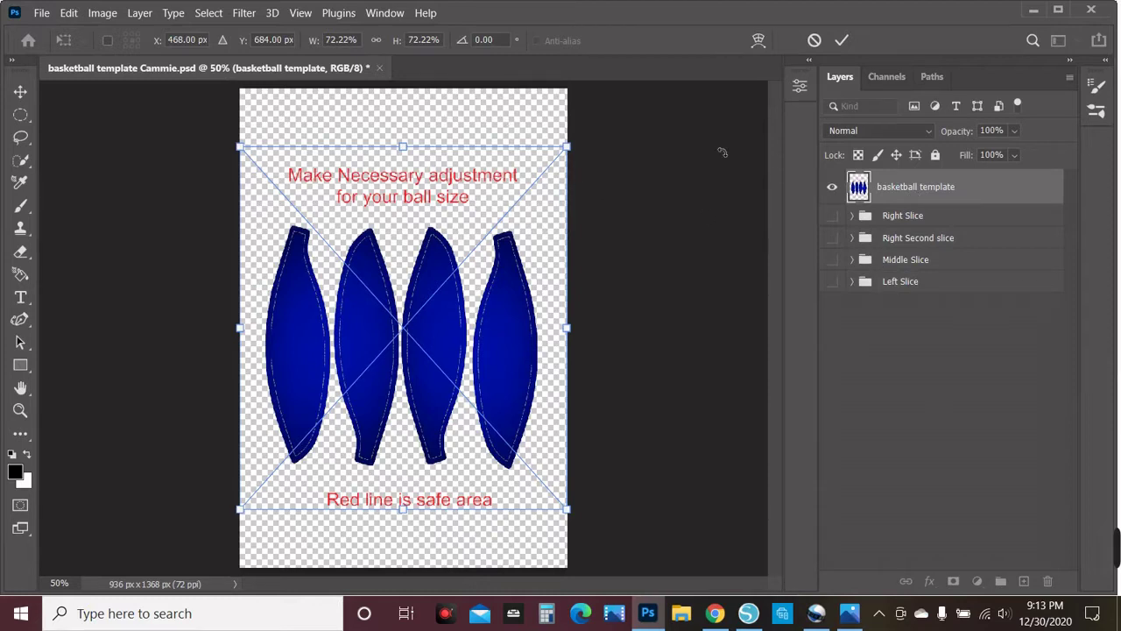
pyautogui.press('Return')
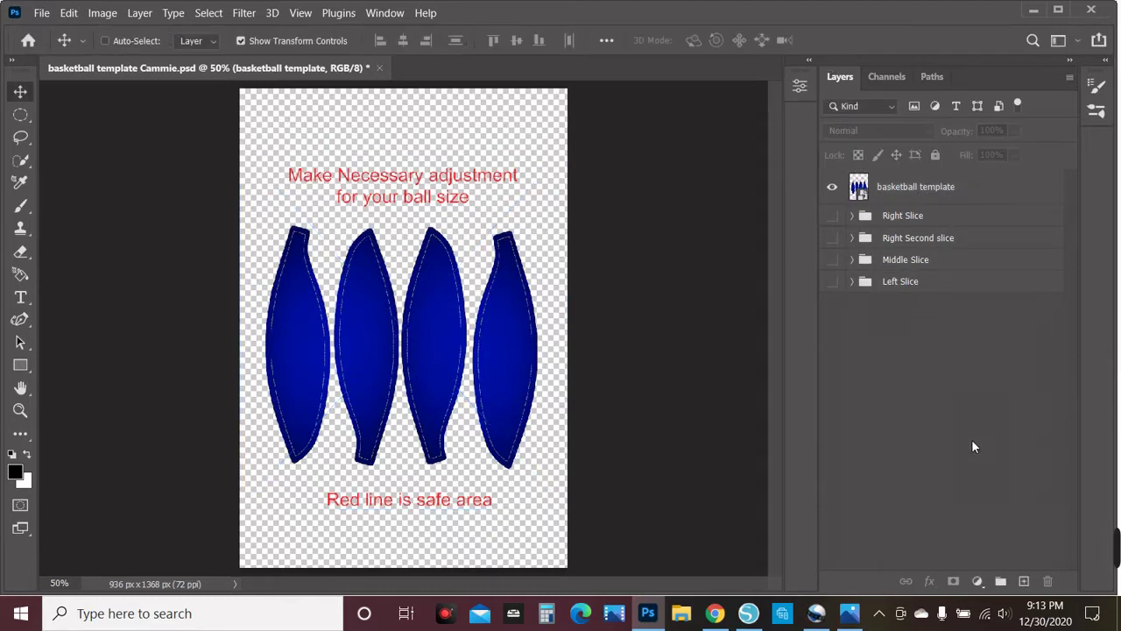
pyautogui.click(364, 271)
pyautogui.click(580, 249)
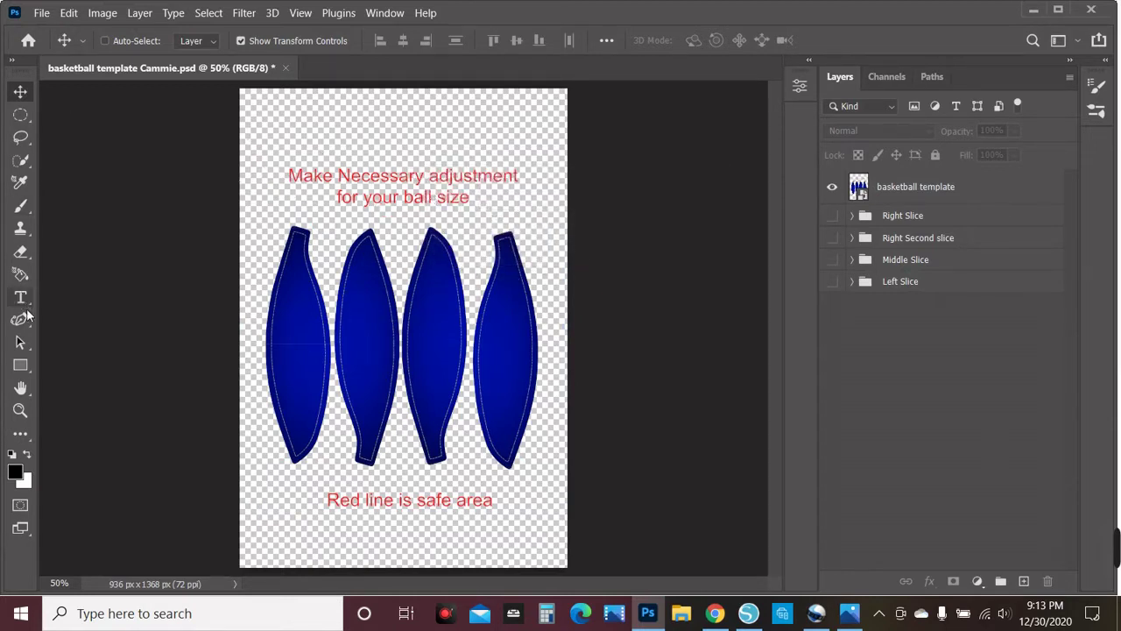
# Rasterize the basketball template smart object so the Eraser tool can work on it
pyautogui.click(19, 253)
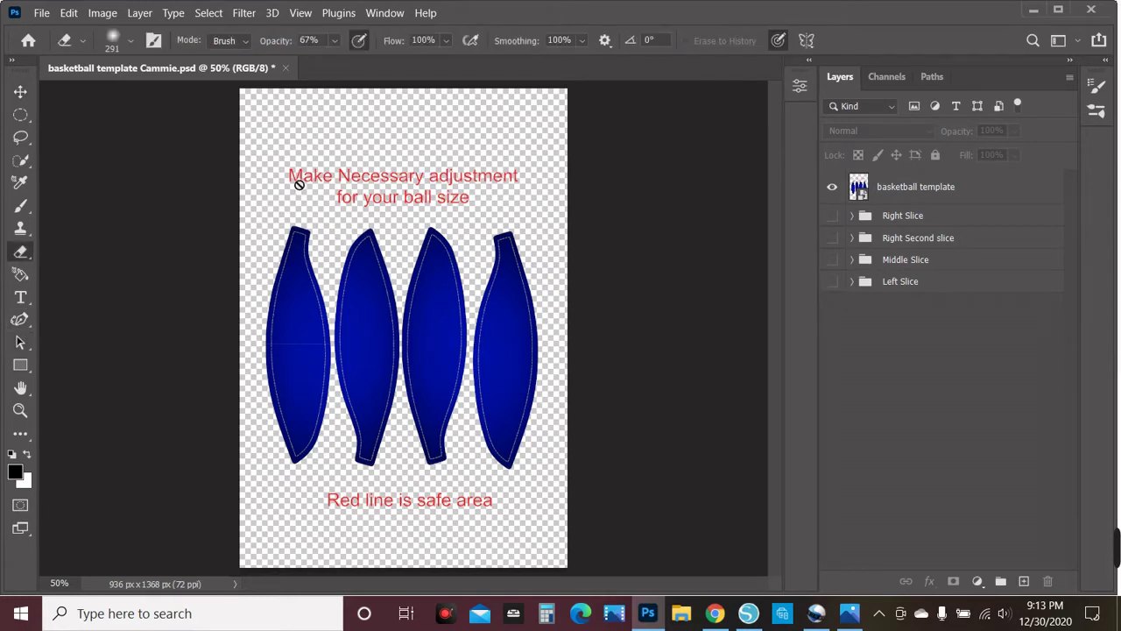
pyautogui.click(935, 190)
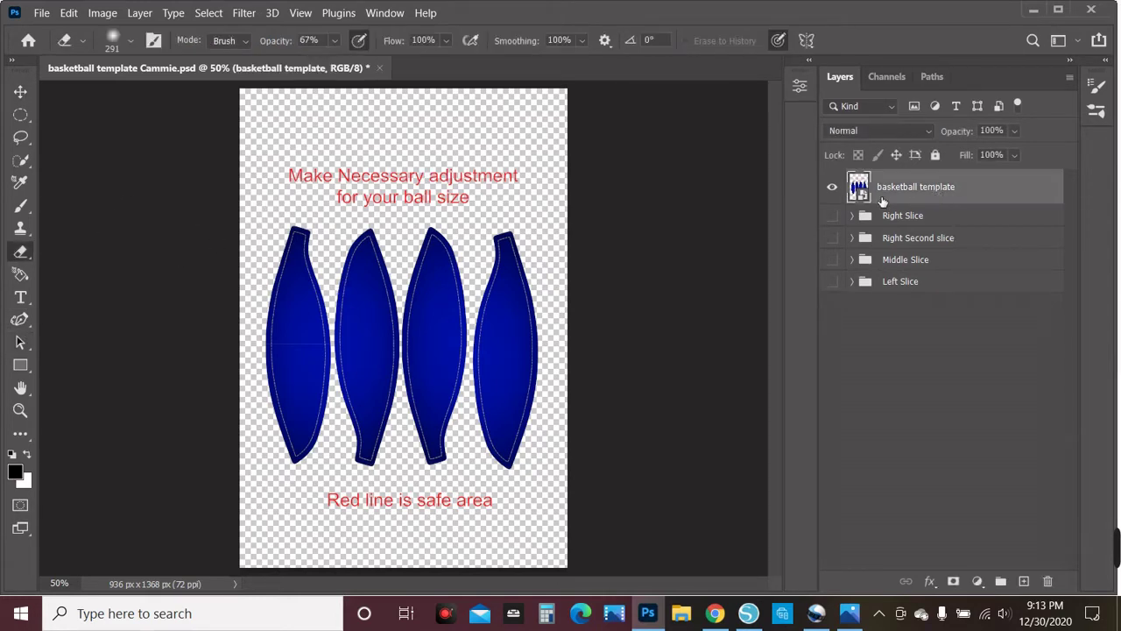
pyautogui.click(328, 176)
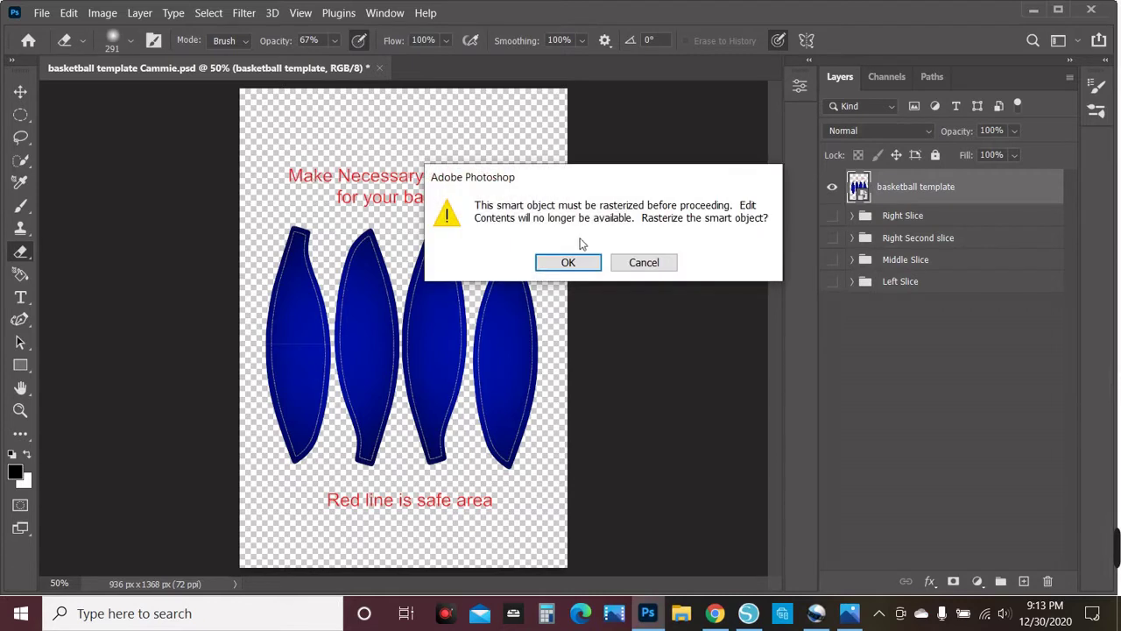
pyautogui.click(568, 263)
# Try to erase the red text above the blue slices, raising the eraser opacity to 100%, and undo the strokes
pyautogui.moveTo(275, 232)
pyautogui.mouseDown()
pyautogui.moveTo(340, 208)
pyautogui.moveTo(357, 224)
pyautogui.moveTo(465, 220)
pyautogui.moveTo(531, 237)
pyautogui.moveTo(512, 219)
pyautogui.moveTo(542, 214)
pyautogui.mouseUp()
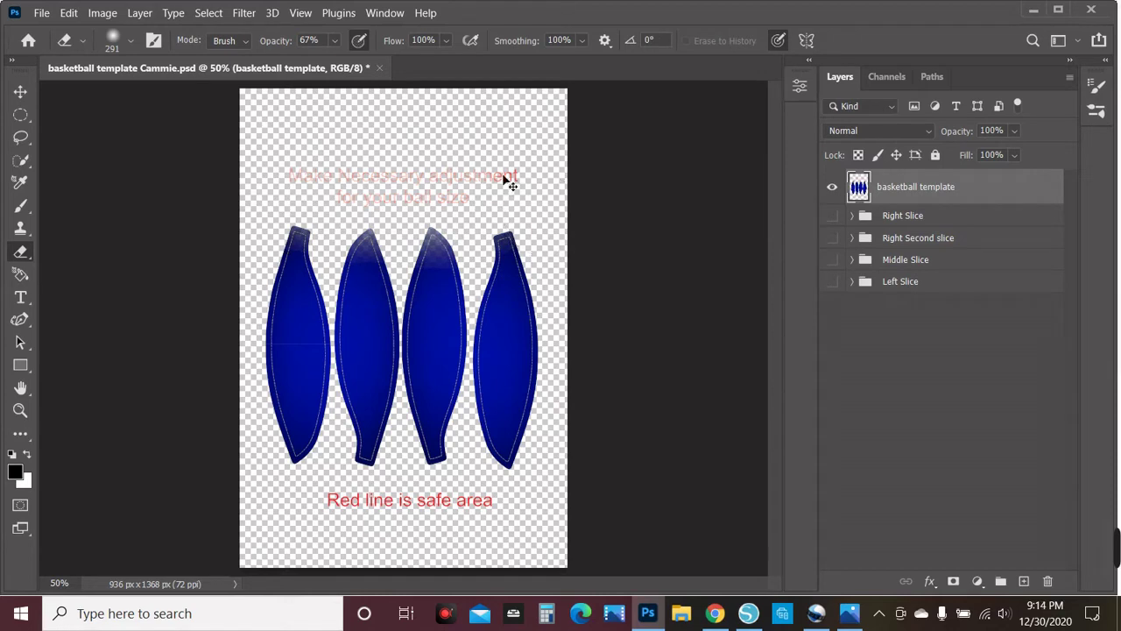
pyautogui.hotkey('ctrl', 'z')
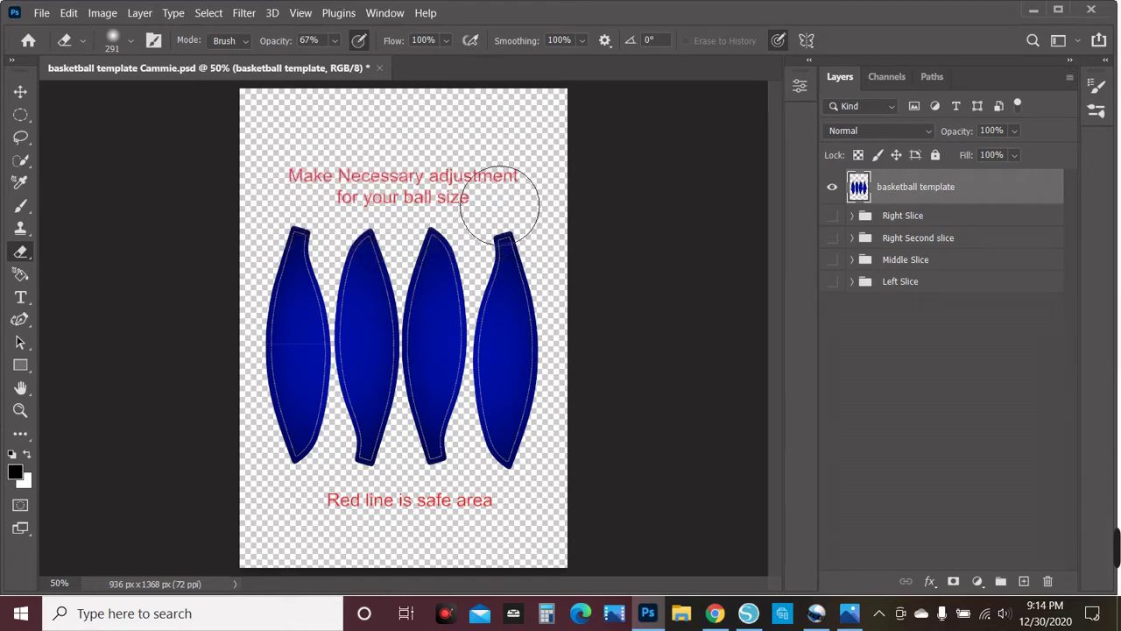
pyautogui.click(338, 40)
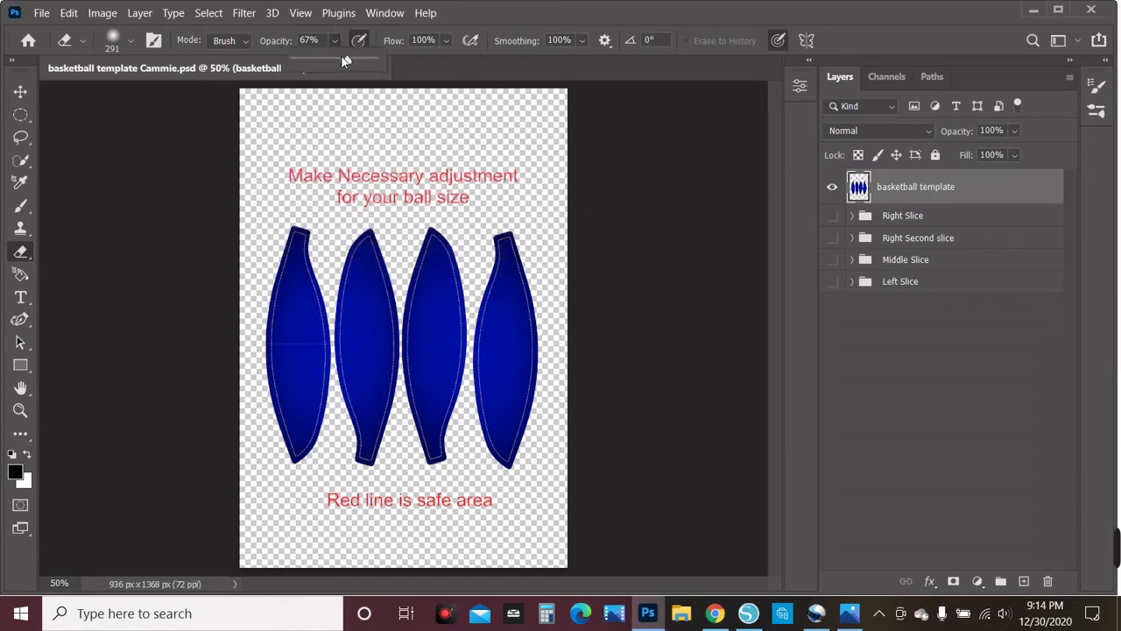
pyautogui.moveTo(346, 58); pyautogui.dragTo(380, 58)
pyautogui.moveTo(348, 184)
pyautogui.mouseDown()
pyautogui.moveTo(427, 217)
pyautogui.moveTo(433, 203)
pyautogui.moveTo(470, 195)
pyautogui.mouseUp()
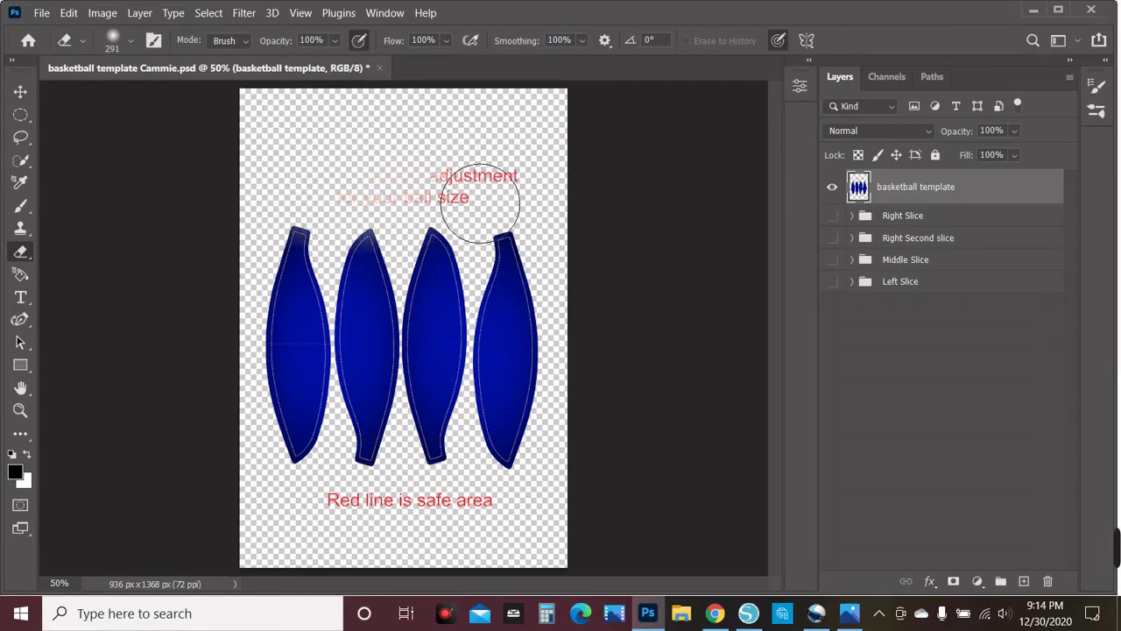
pyautogui.hotkey('ctrl', 'z')
pyautogui.hotkey('ctrl', 'z')
pyautogui.hotkey('ctrl', 'z')
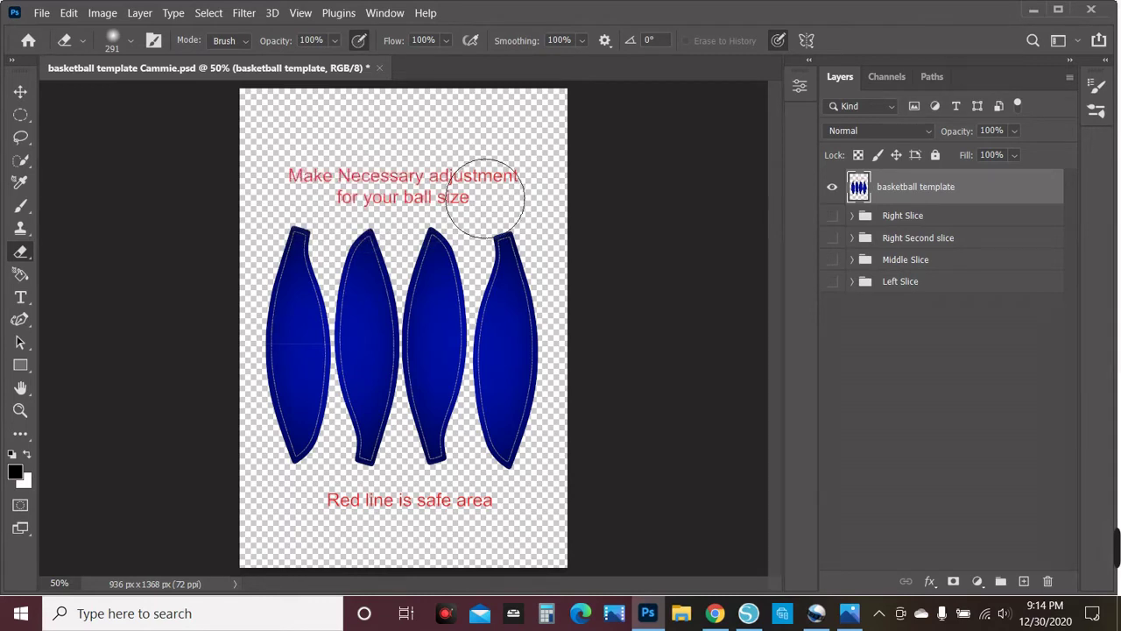
pyautogui.click(130, 41)
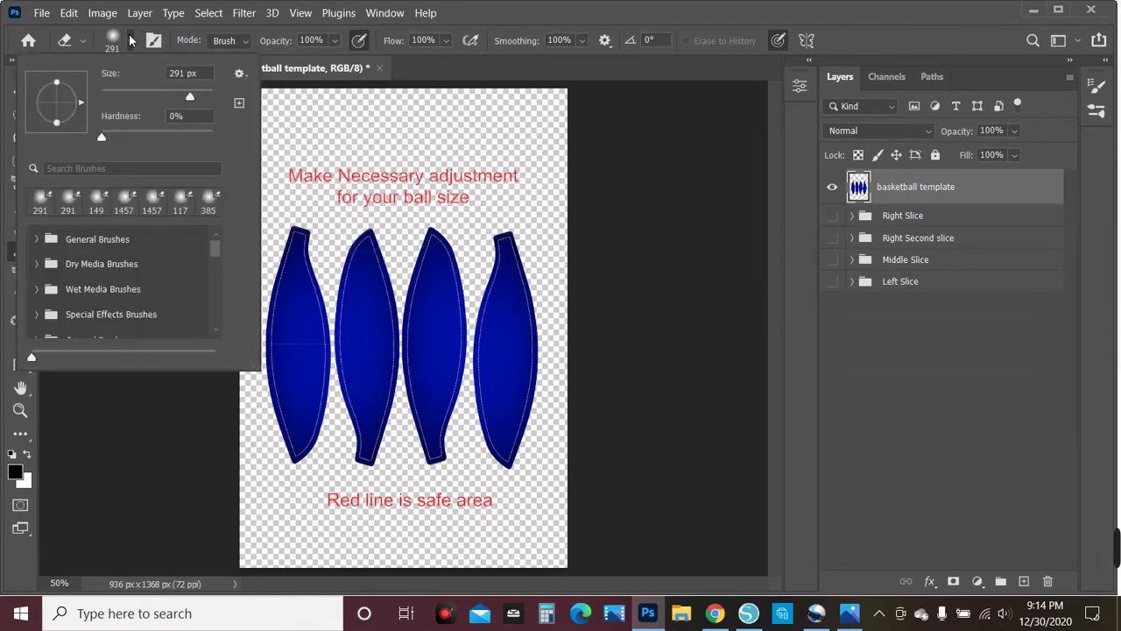
pyautogui.click(935, 362)
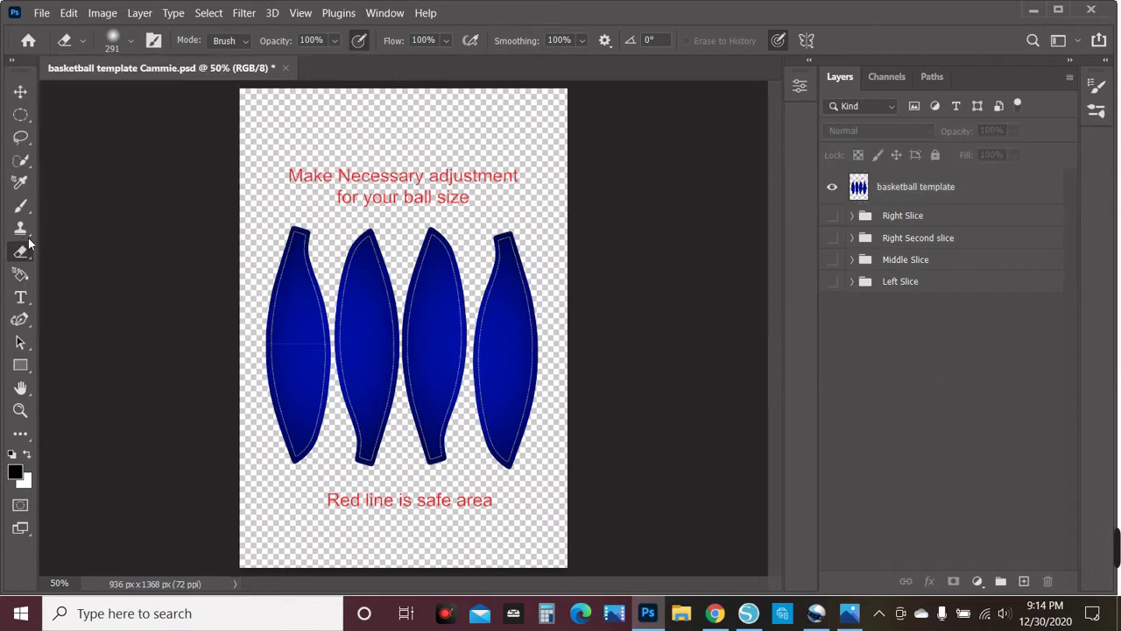
# Select all four blue slices on the basketball template layer with Quick Selection and add a layer mask from the selection
pyautogui.click(20, 165)
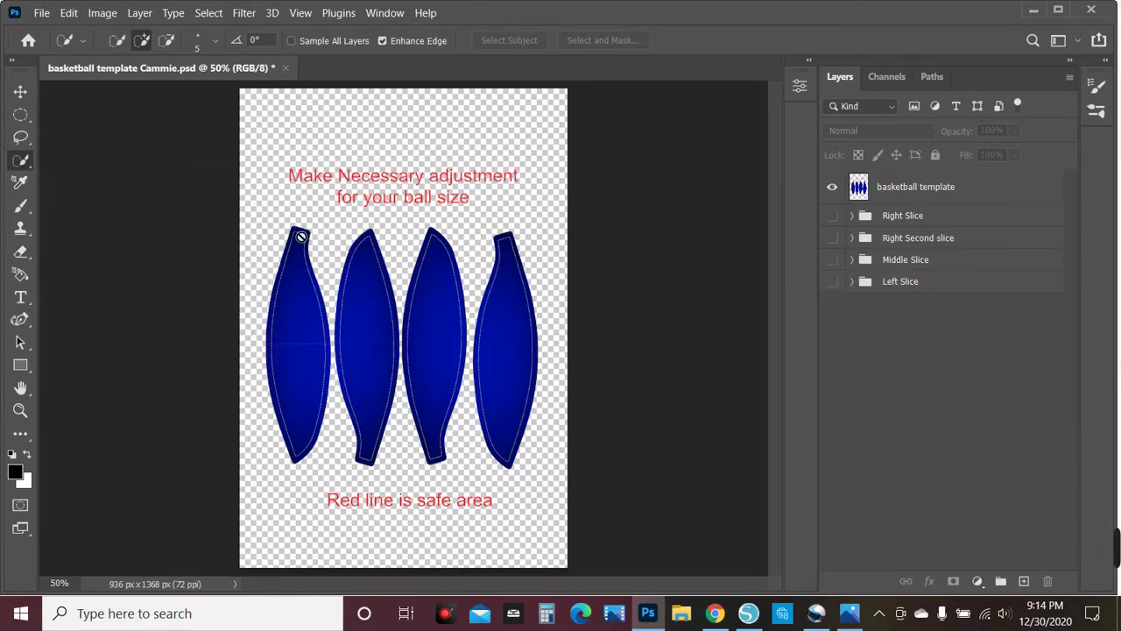
pyautogui.click(907, 200)
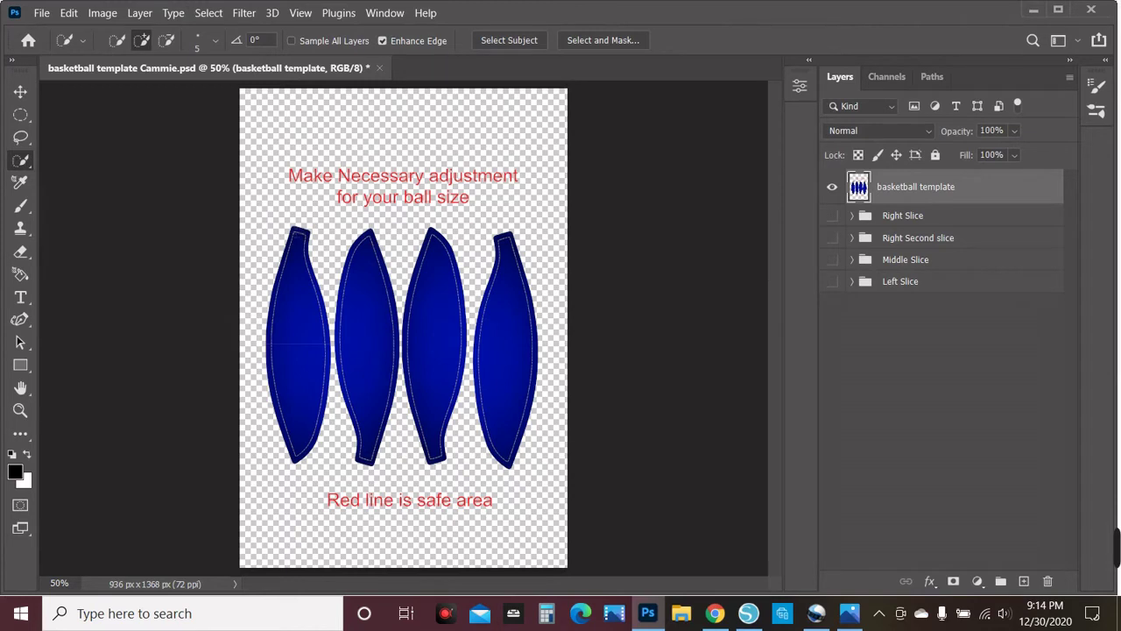
pyautogui.click(310, 251)
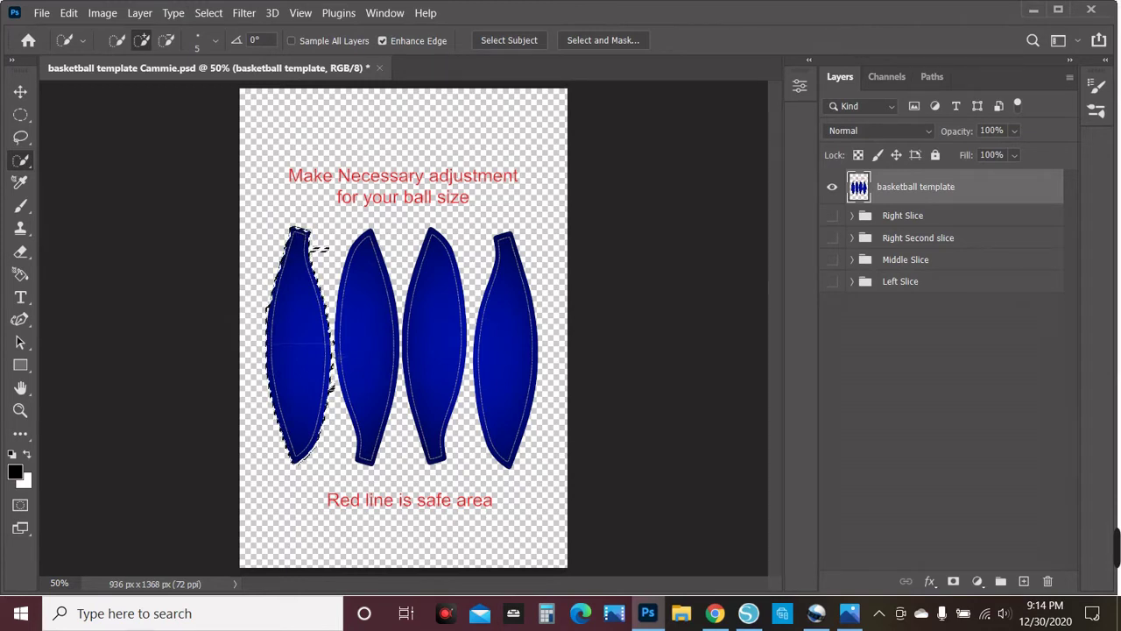
pyautogui.click(359, 249)
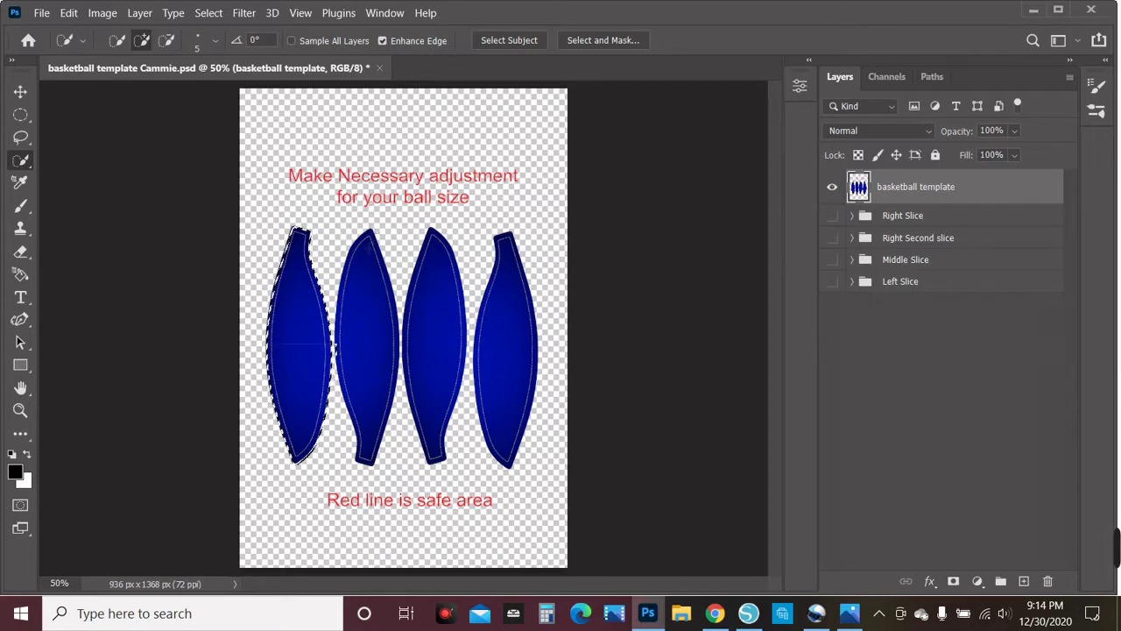
pyautogui.moveTo(375, 235); pyautogui.dragTo(373, 300)
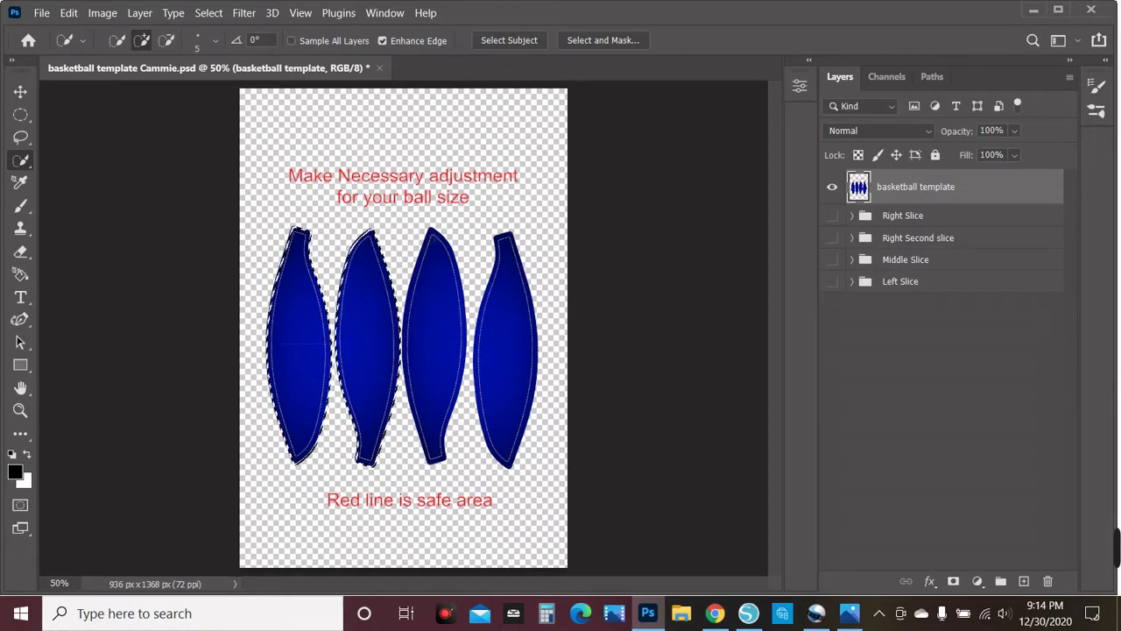
pyautogui.click(451, 304)
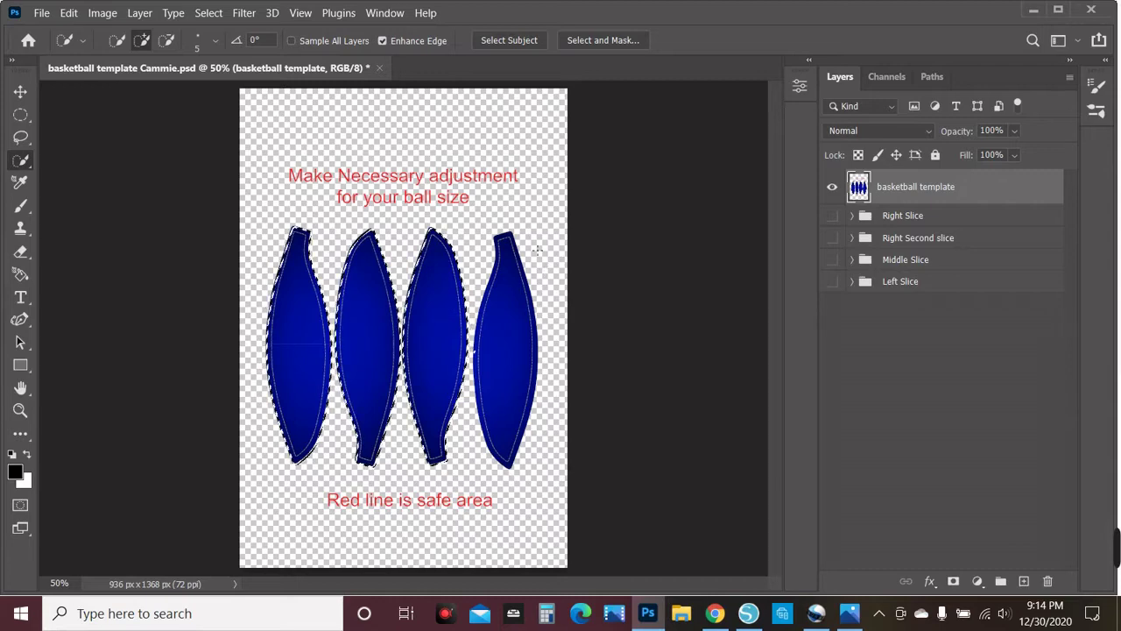
pyautogui.click(507, 246)
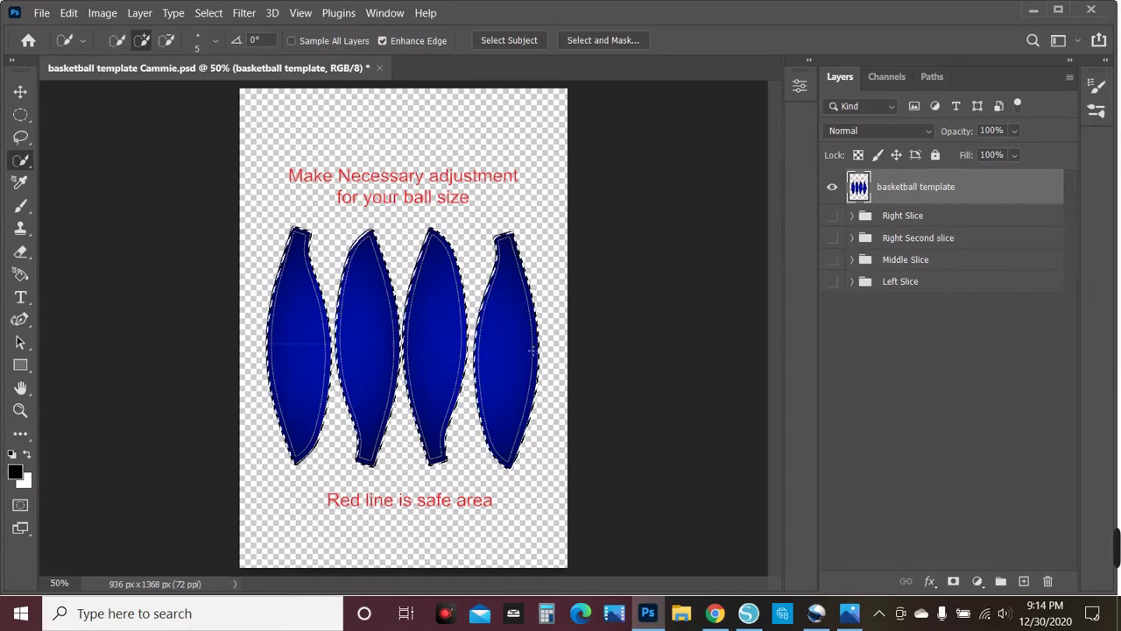
pyautogui.click(954, 582)
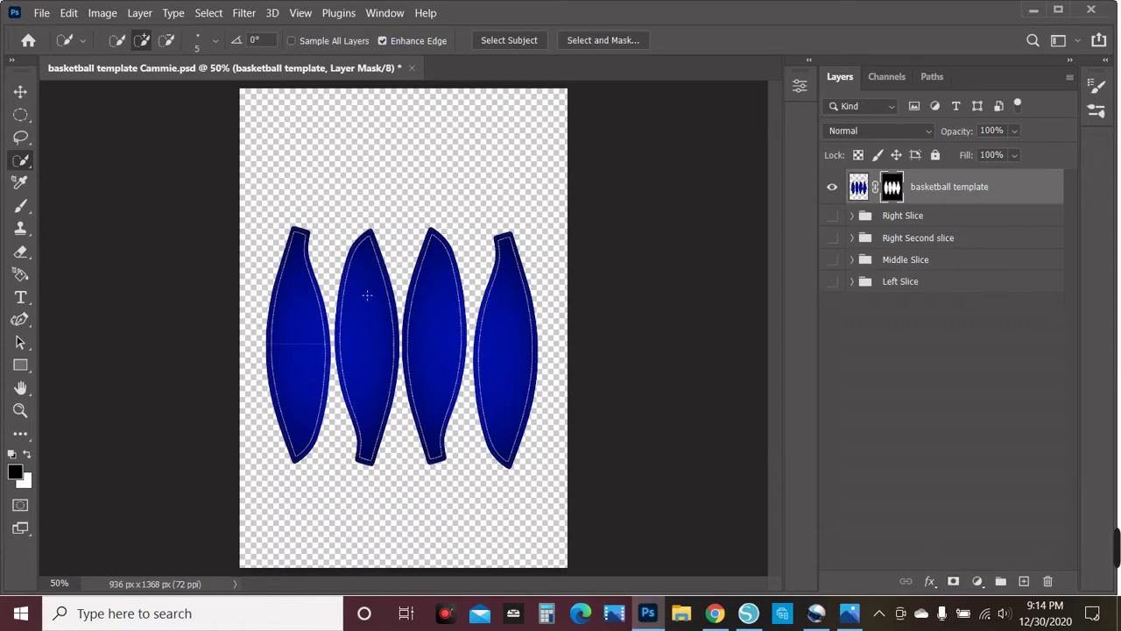
# Move the masked basketball template up on the canvas and load the layer's pixels as a selection
pyautogui.click(21, 91)
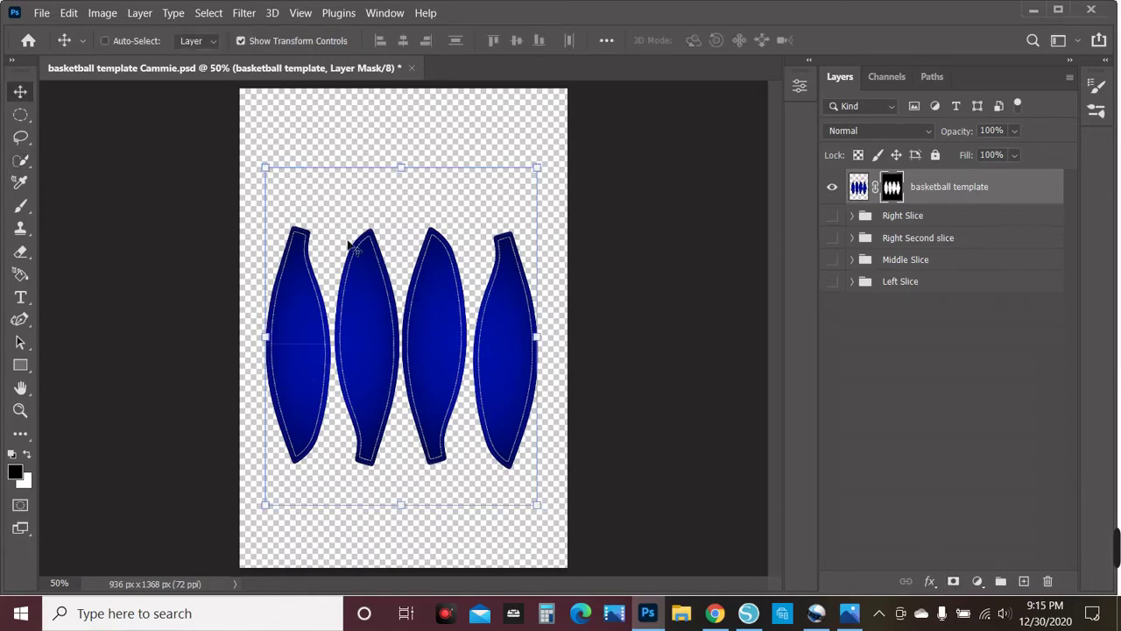
pyautogui.moveTo(492, 359); pyautogui.dragTo(503, 289)
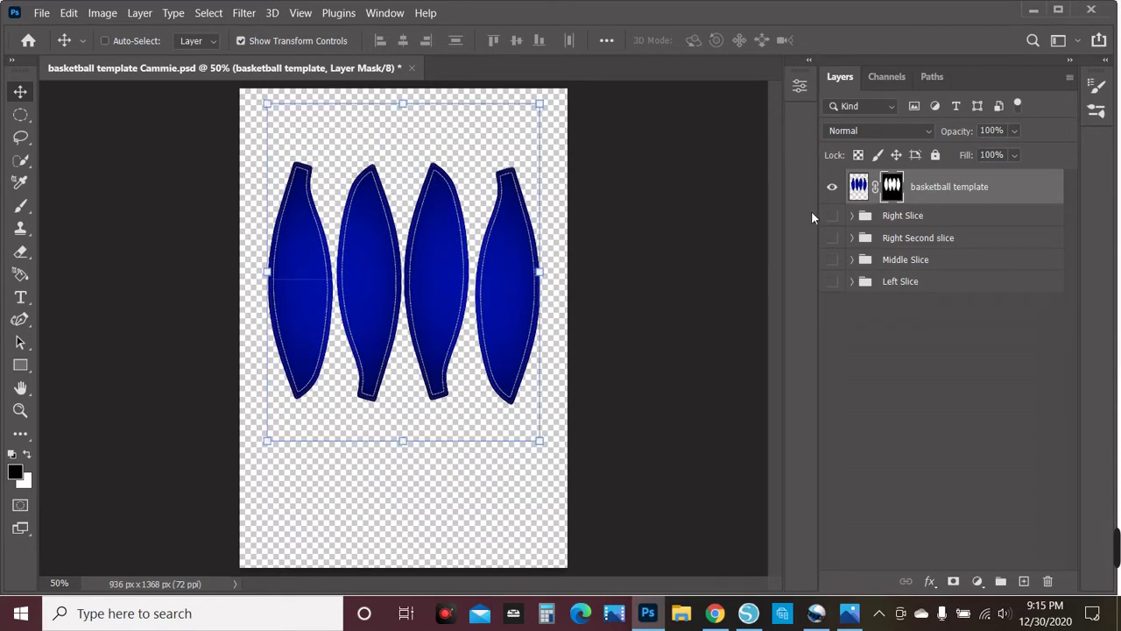
pyautogui.keyDown('ctrl'); pyautogui.click(859, 190); pyautogui.keyUp('ctrl')
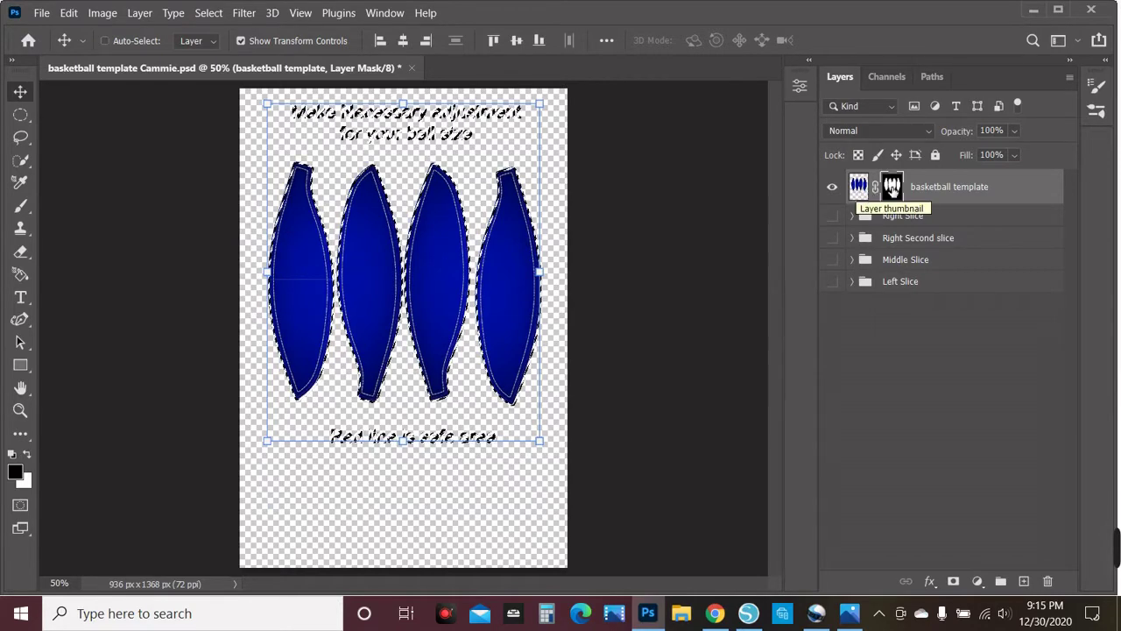
pyautogui.click(954, 388)
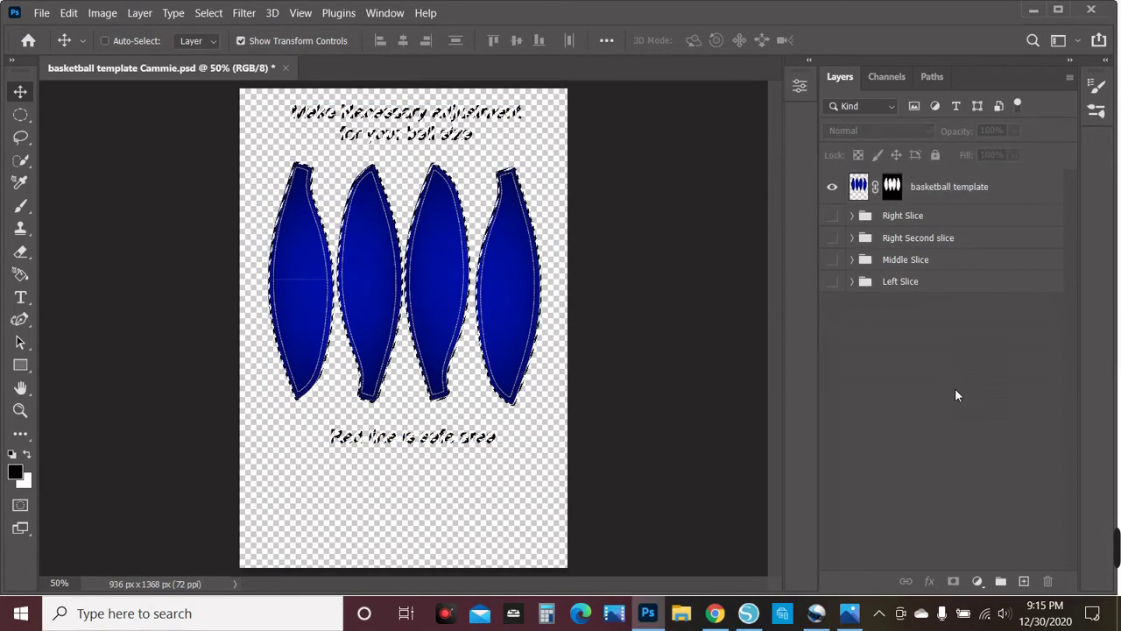
# Clear the active selection around the slices and red text
pyautogui.hotkey('ctrl', 'd')
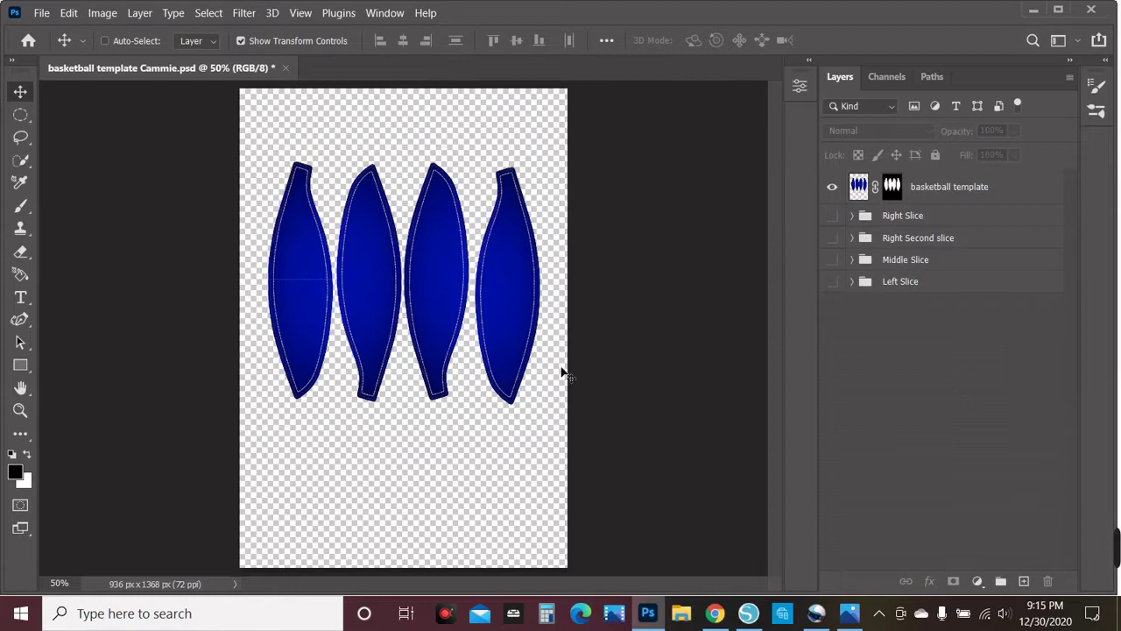
pyautogui.click(313, 272)
pyautogui.click(580, 251)
pyautogui.click(447, 617)
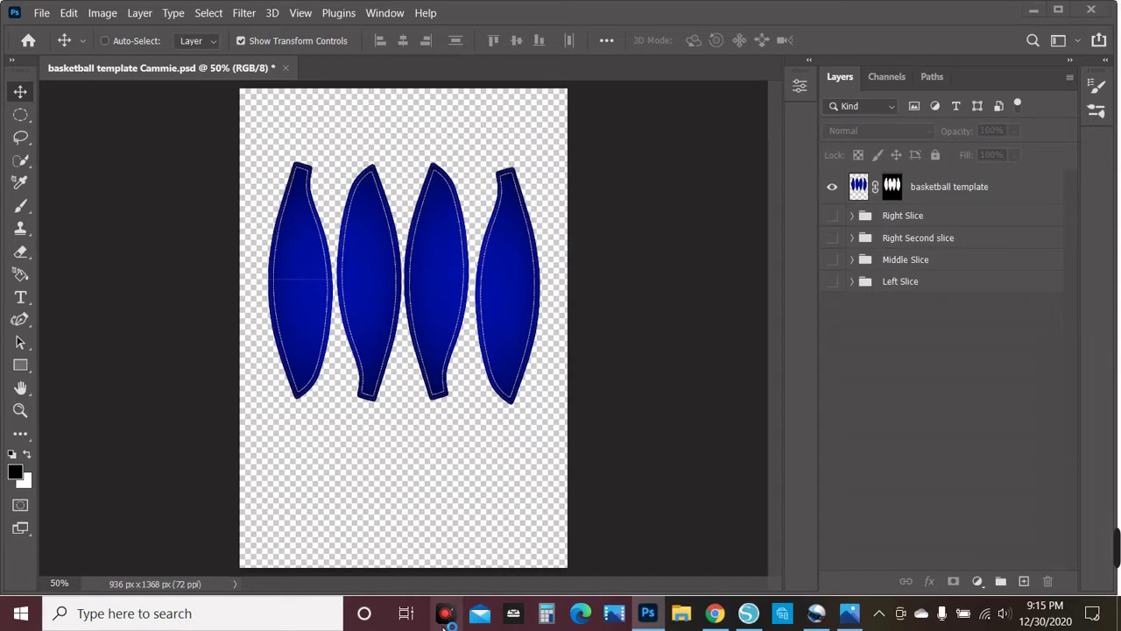
pyautogui.click(446, 617)
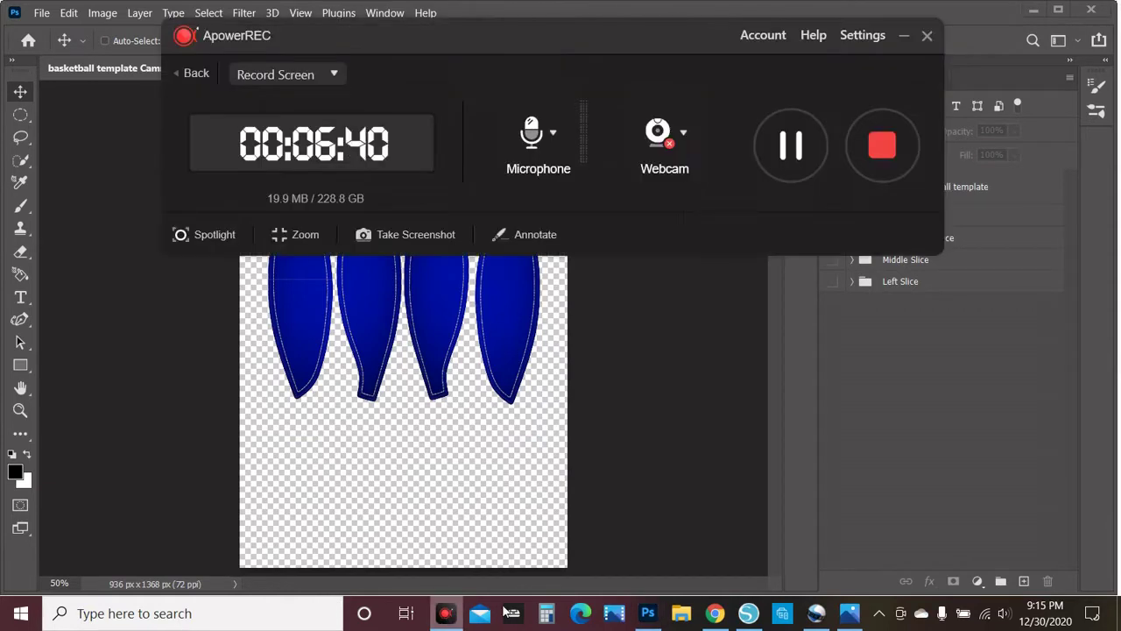
pyautogui.click(904, 37)
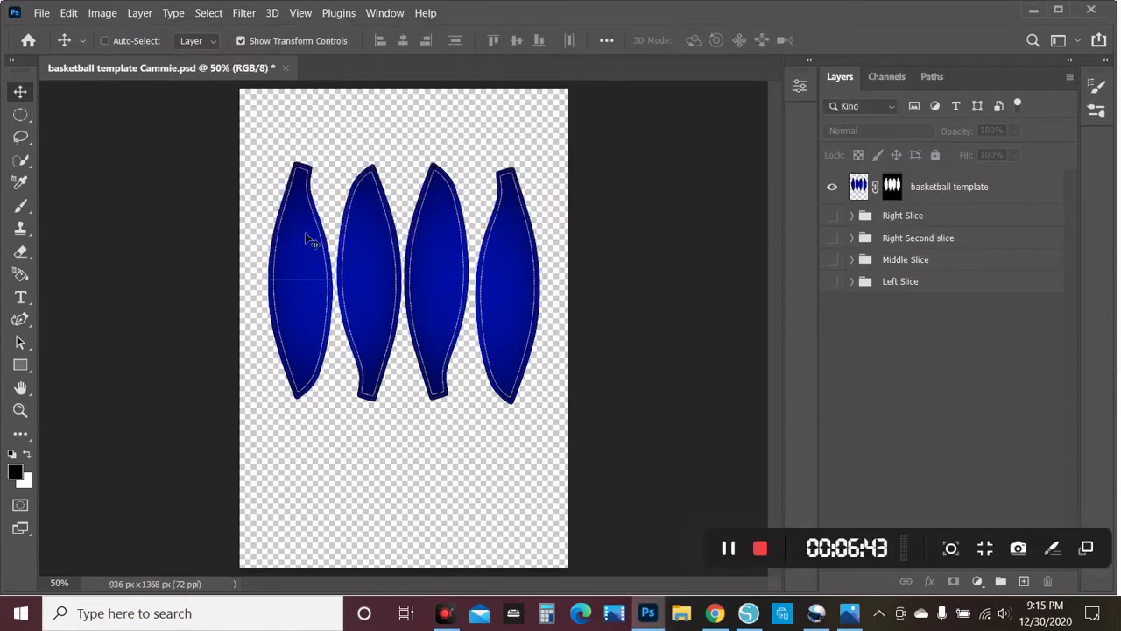
# Activate the Quick Selection tool and target the image of the basketball template layer
pyautogui.click(18, 163)
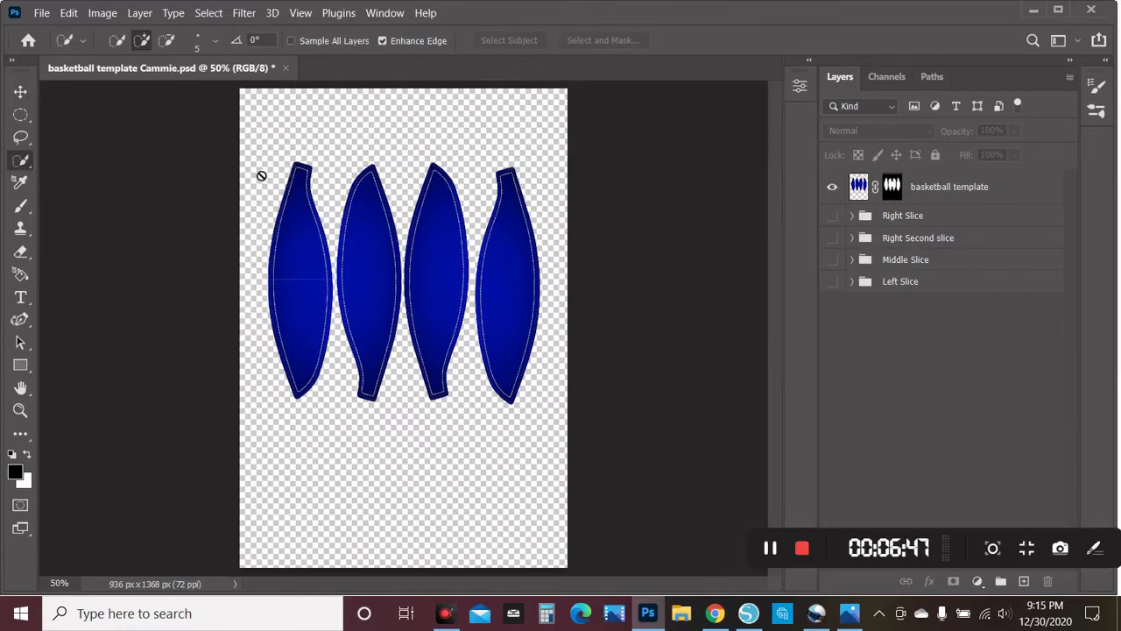
pyautogui.click(861, 194)
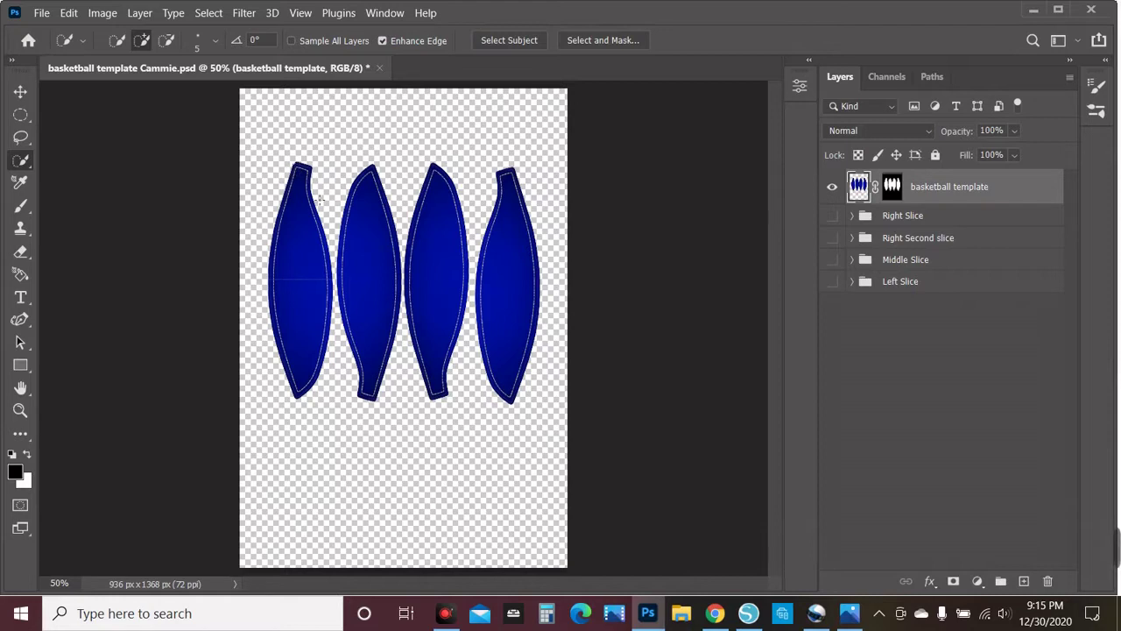
pyautogui.moveTo(321, 200); pyautogui.dragTo(317, 335)
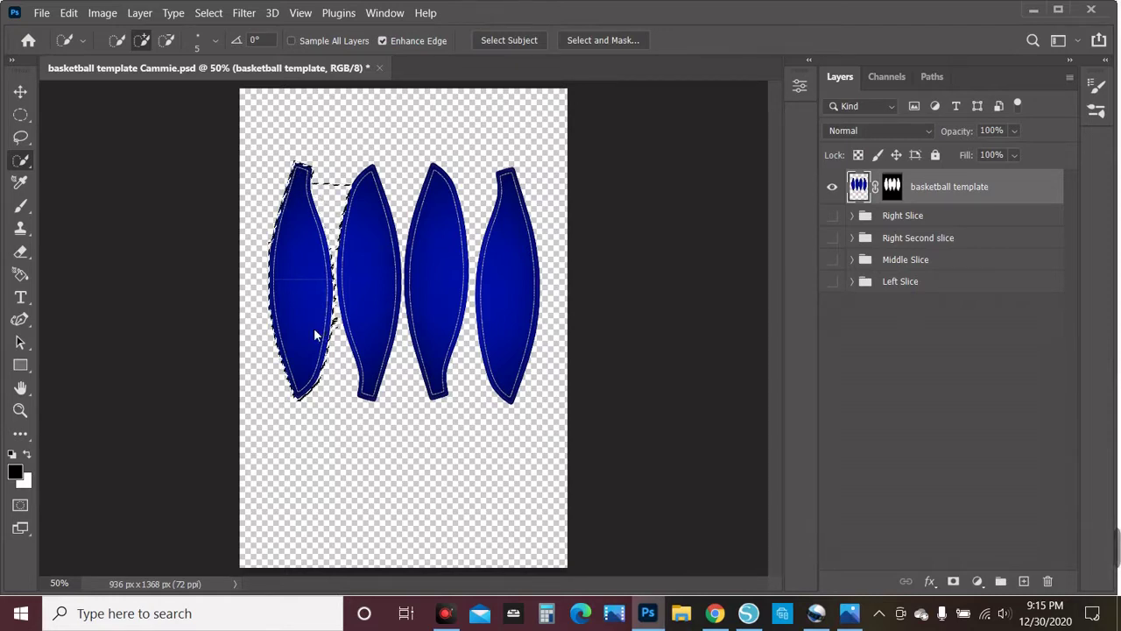
pyautogui.keyDown('alt'); pyautogui.click(351, 250); pyautogui.keyUp('alt')
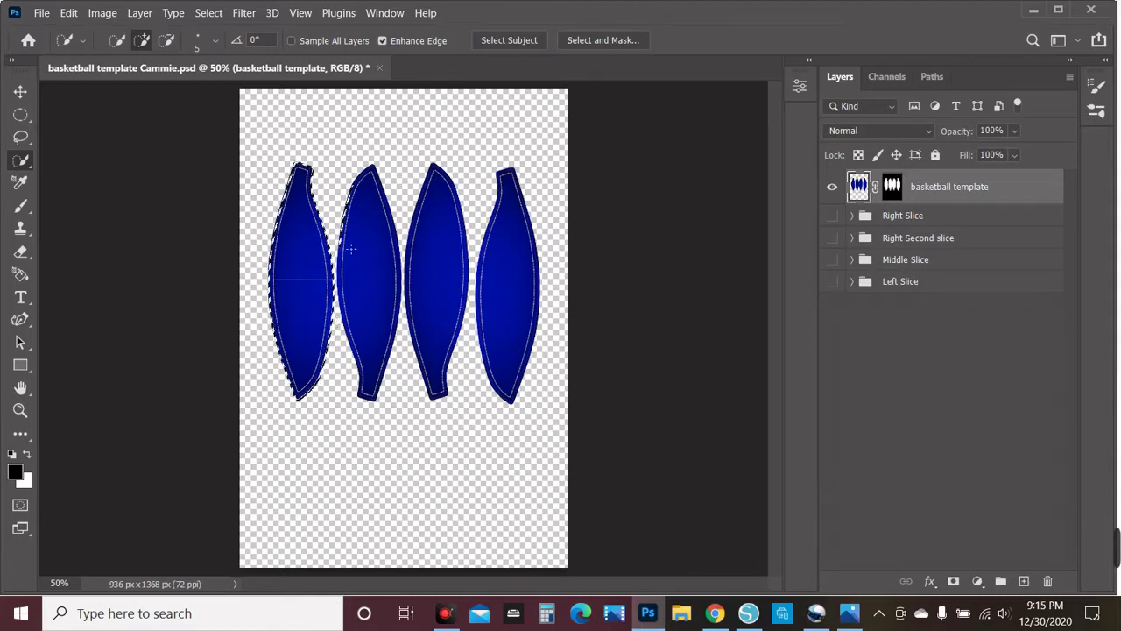
pyautogui.hotkey('ctrl', 'd')
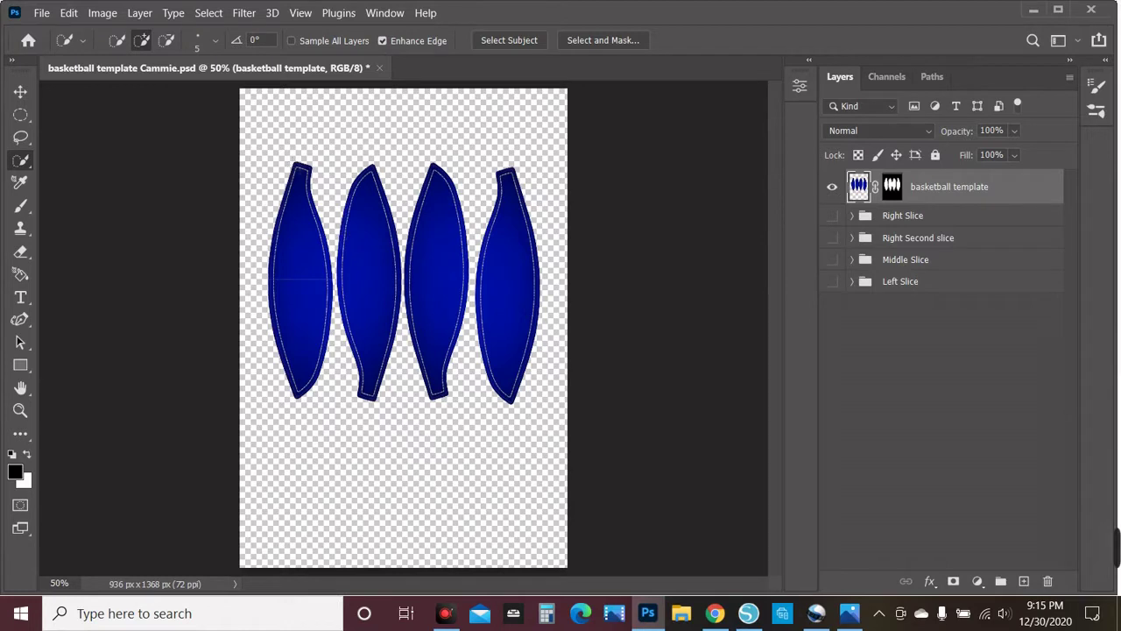
# Select the leftmost blue slice with Quick Selection, copy it to its own layer and hide the basketball template layer
pyautogui.moveTo(302, 175)
pyautogui.mouseDown()
pyautogui.moveTo(317, 181)
pyautogui.moveTo(313, 316)
pyautogui.mouseUp()
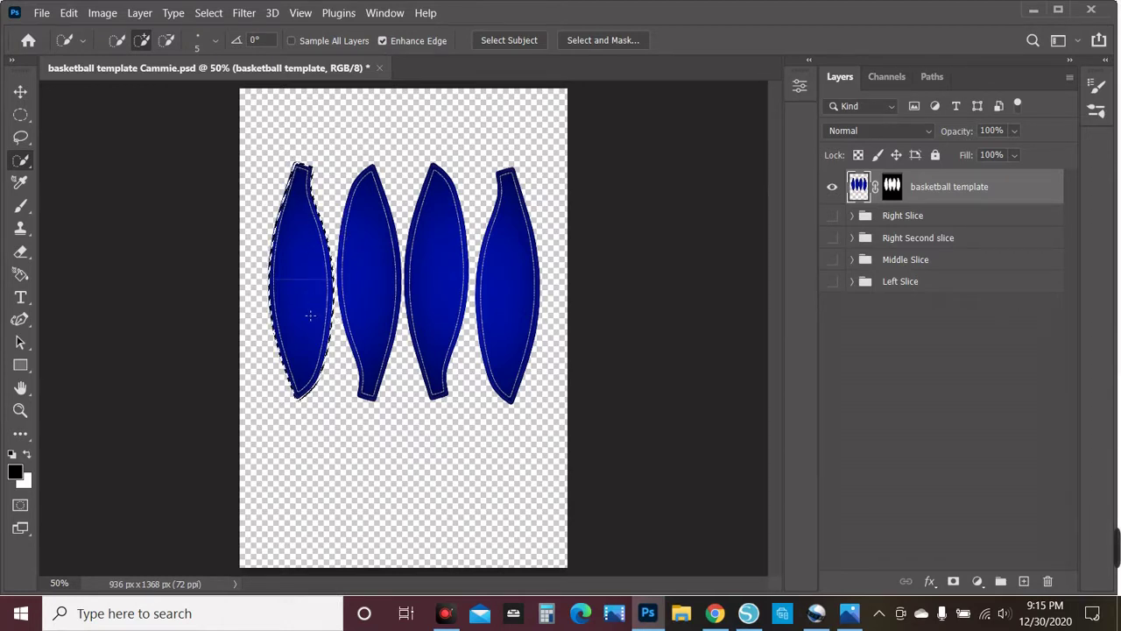
pyautogui.hotkey('ctrl', 'j')
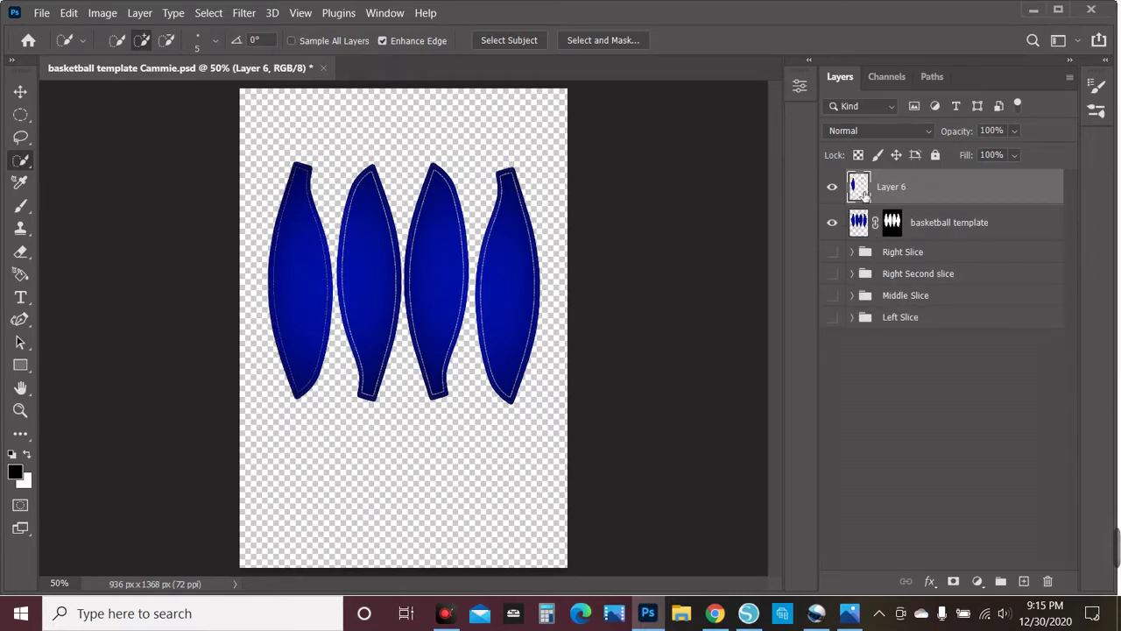
pyautogui.click(834, 224)
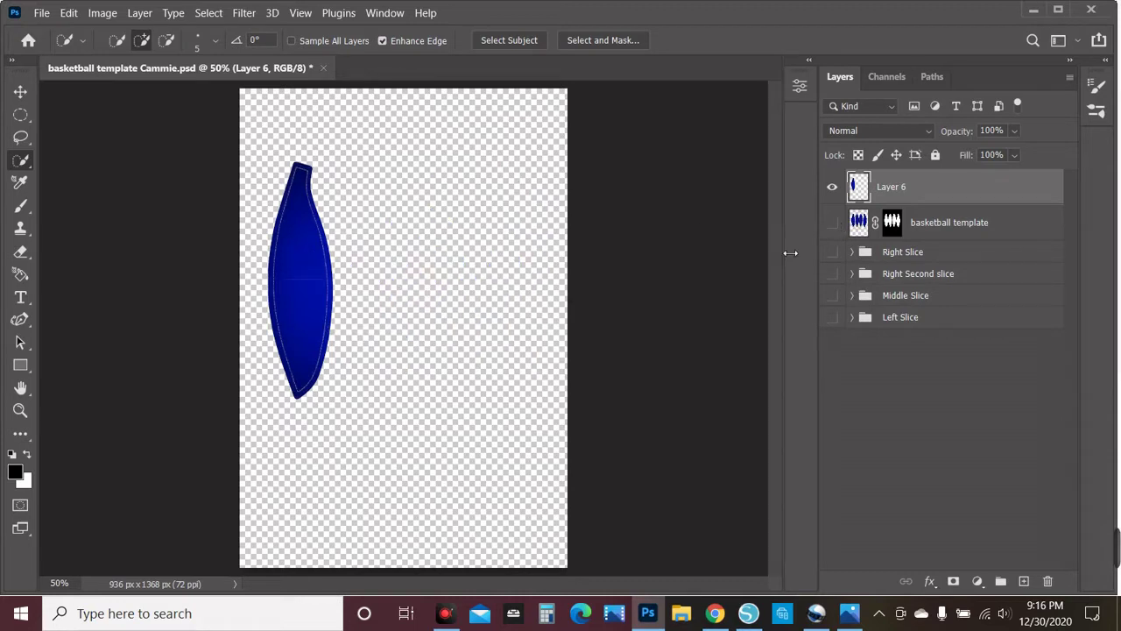
# With Layer 6 hidden and the basketball template shown, Quick Select its second slice and copy it to a new layer
pyautogui.click(870, 227)
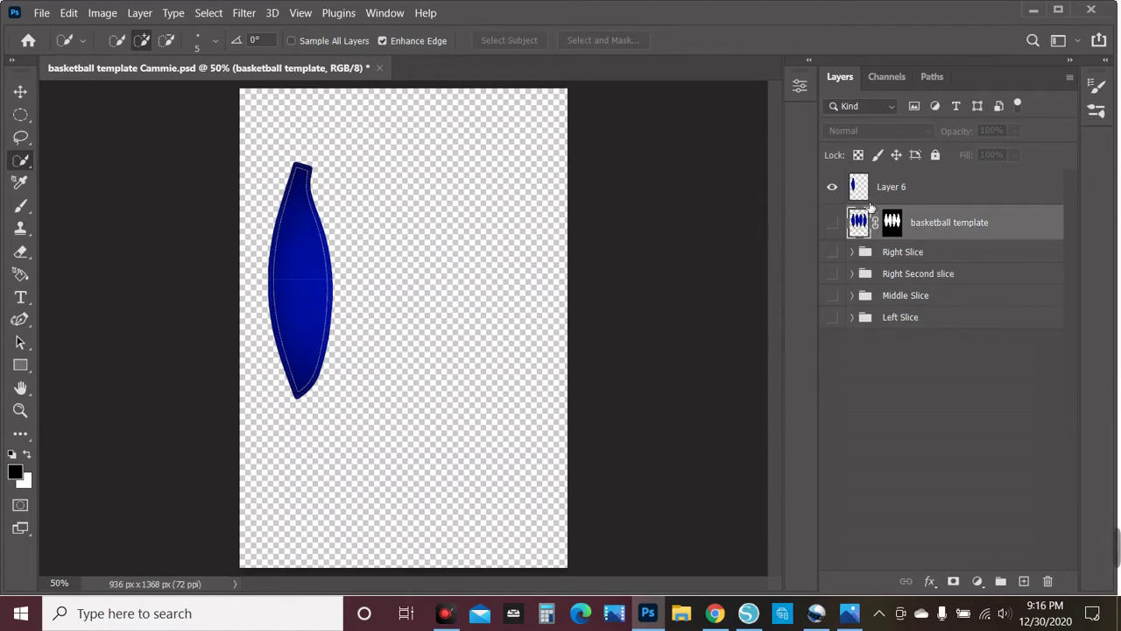
pyautogui.click(833, 188)
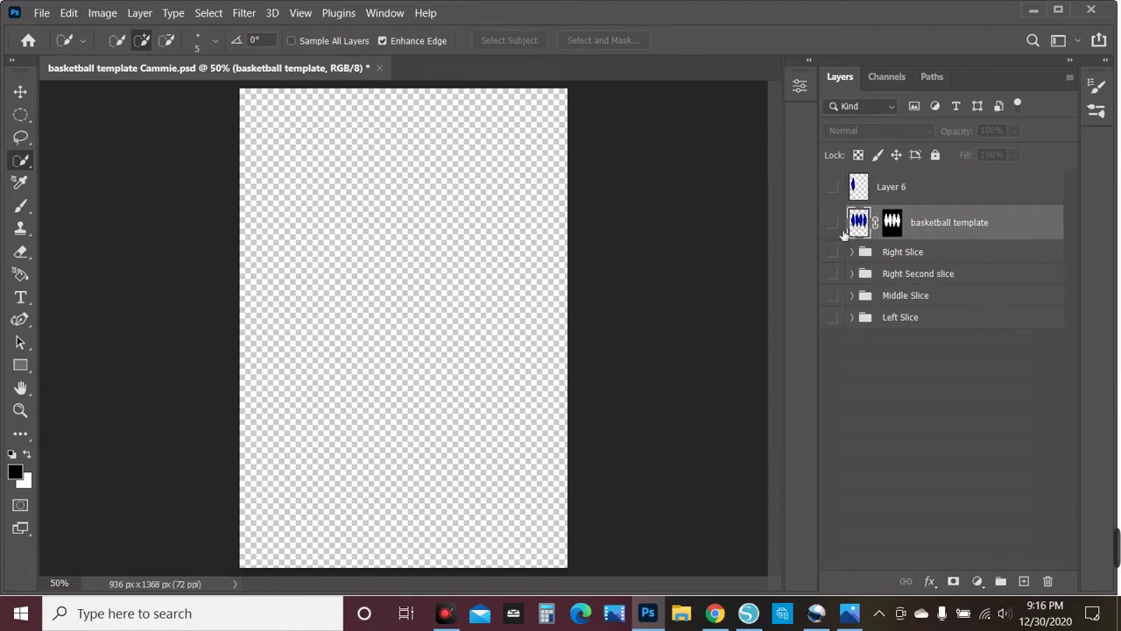
pyautogui.click(836, 224)
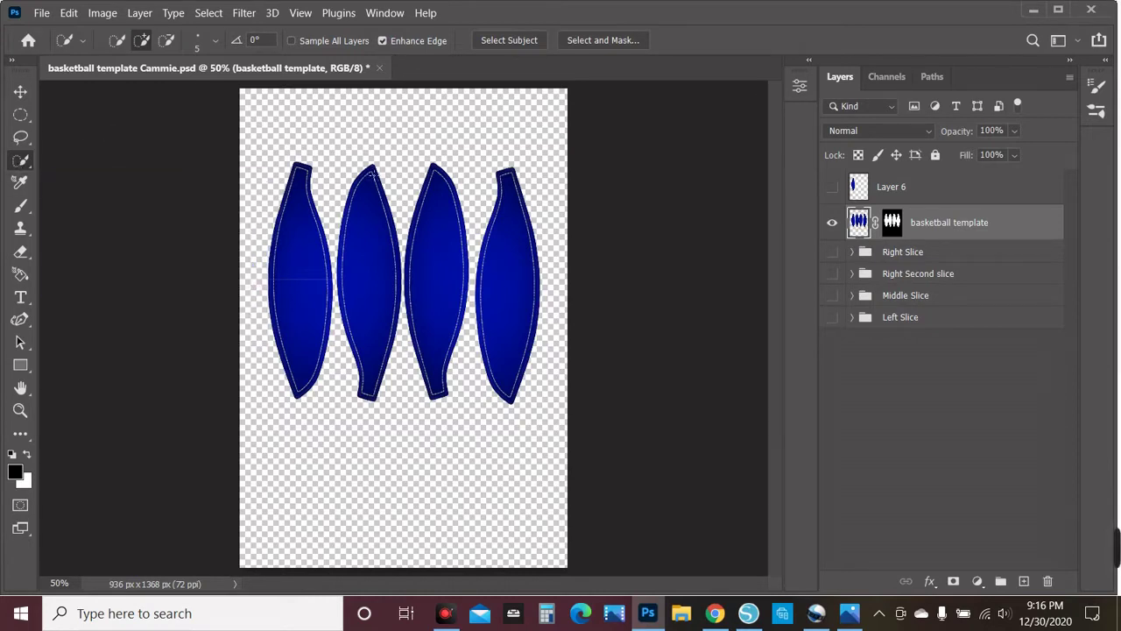
pyautogui.moveTo(380, 211); pyautogui.dragTo(387, 273)
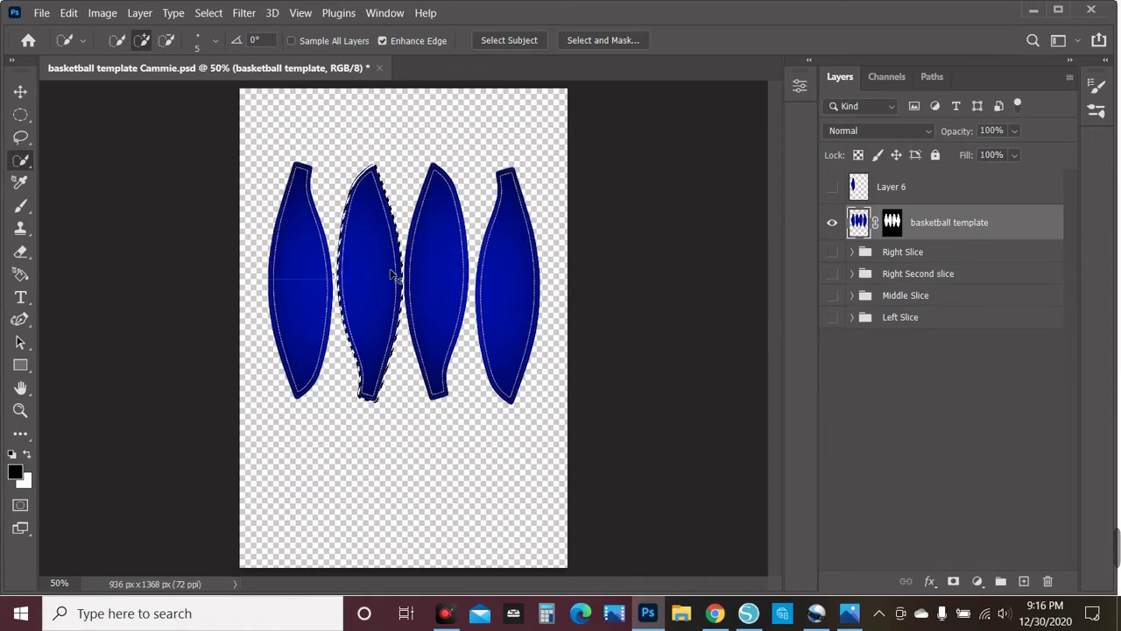
pyautogui.hotkey('ctrl', 'j')
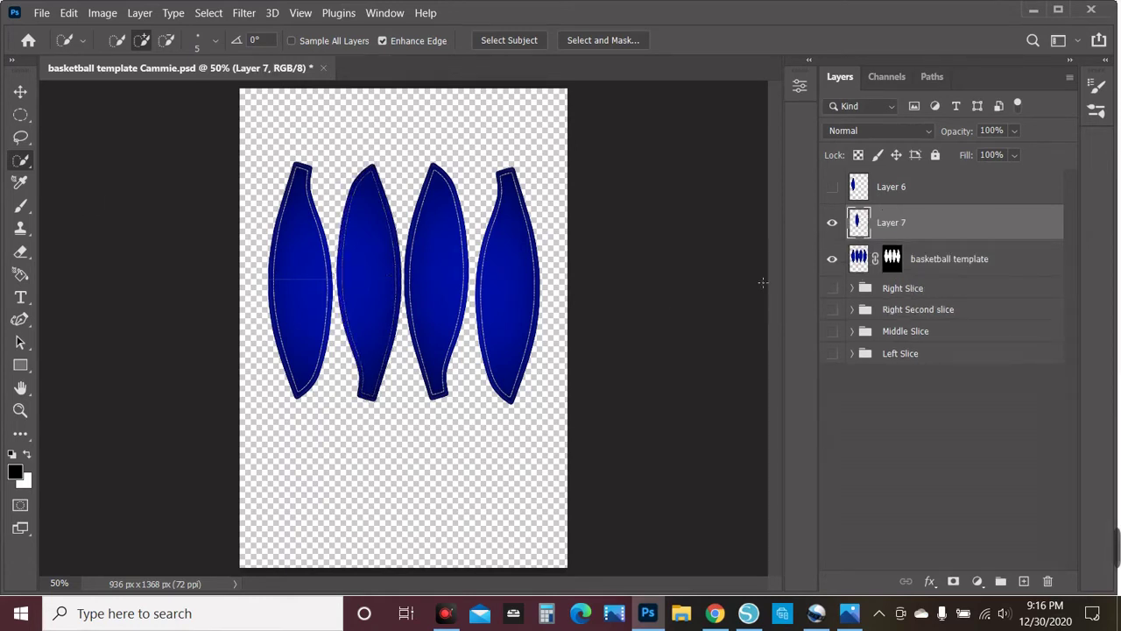
# Hide the basketball template layer and Layer 7, leaving the basketball template layer selected
pyautogui.click(834, 260)
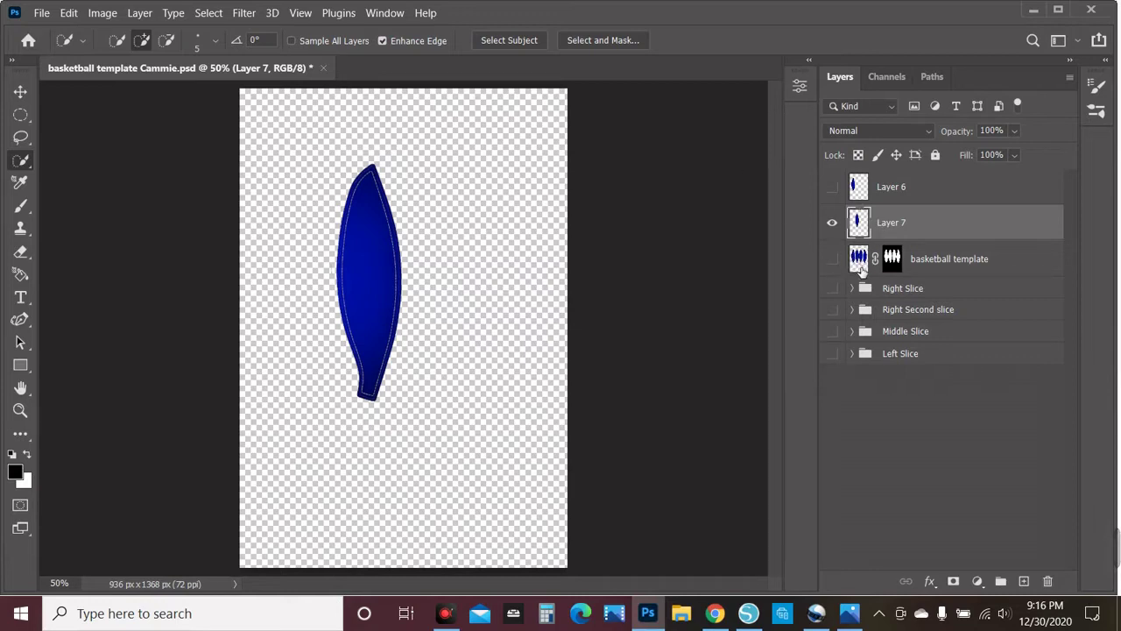
pyautogui.click(860, 264)
pyautogui.click(832, 223)
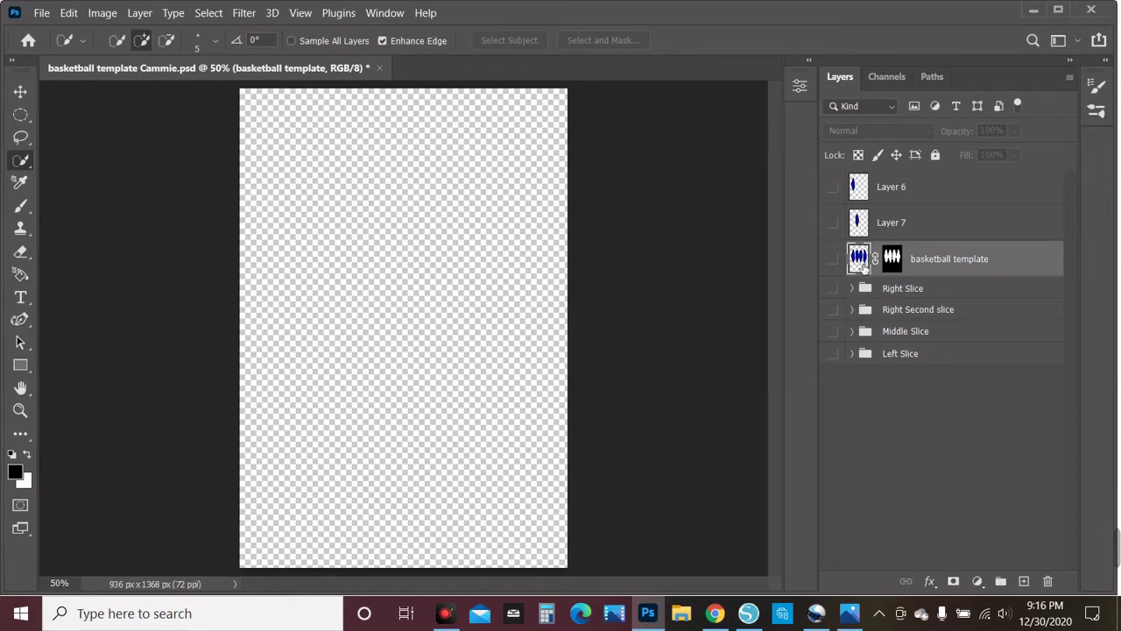
# Place the "basketball template slice" file as an embedded object and show the basketball template layer beneath it
pyautogui.click(41, 12)
pyautogui.click(144, 345)
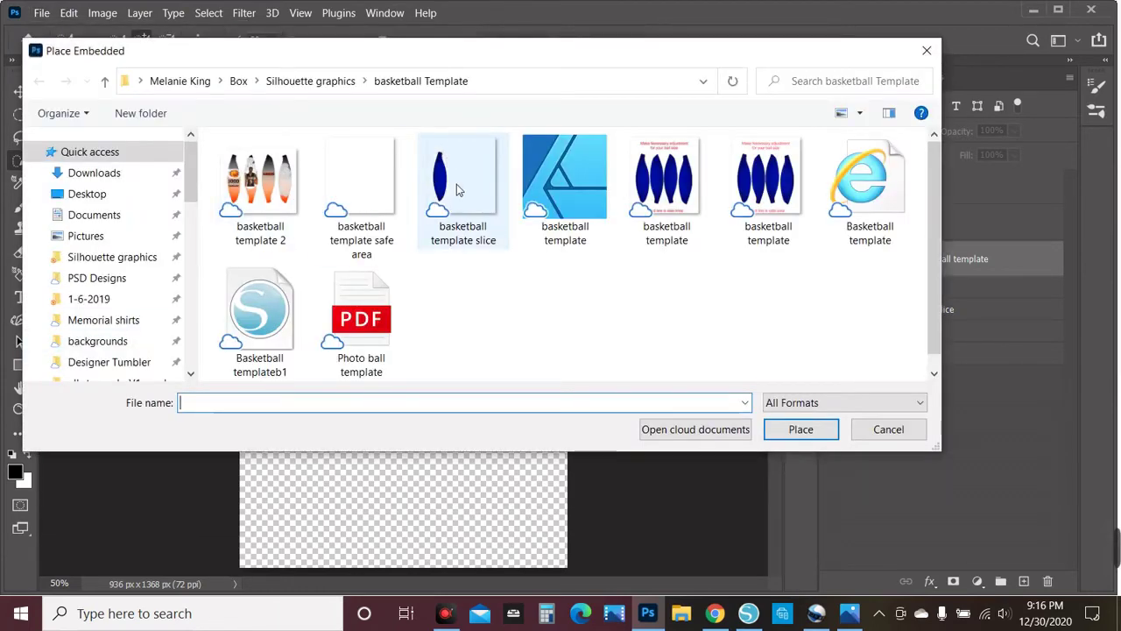
pyautogui.click(456, 184)
pyautogui.click(795, 435)
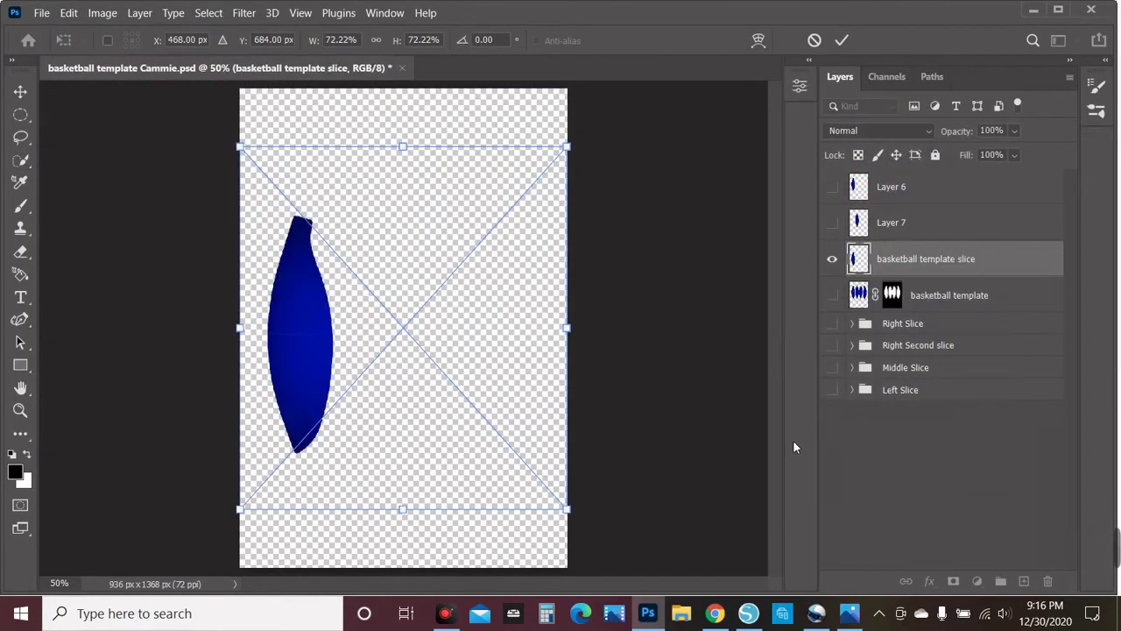
pyautogui.press('Return')
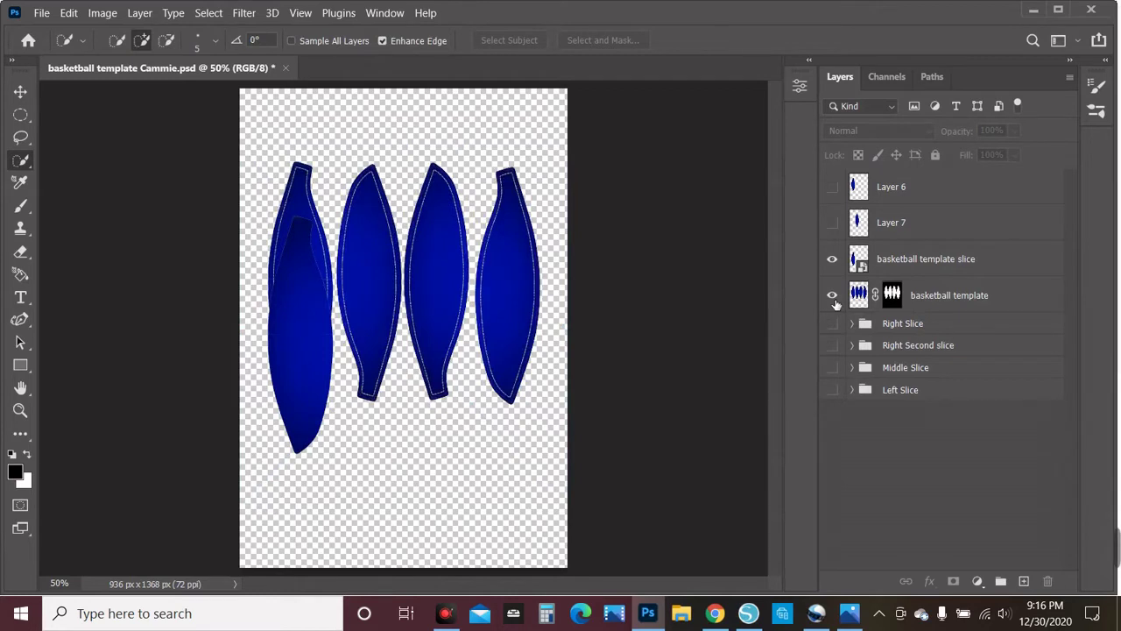
# Move the placed basketball template slice up to cover the leftmost slice of the template
pyautogui.click(376, 256)
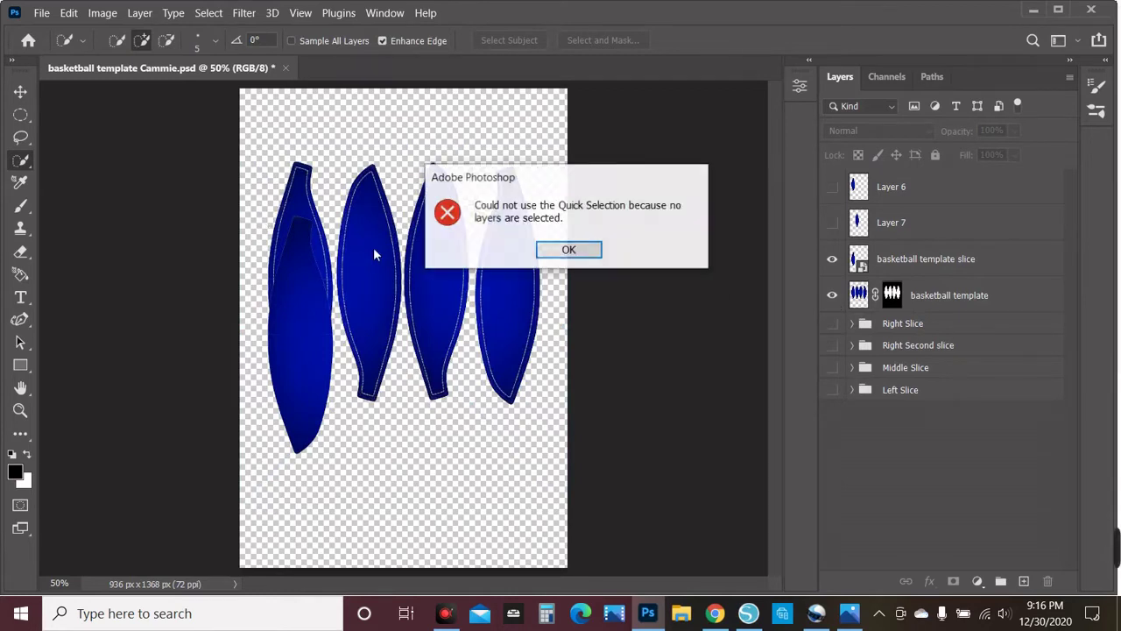
pyautogui.click(583, 255)
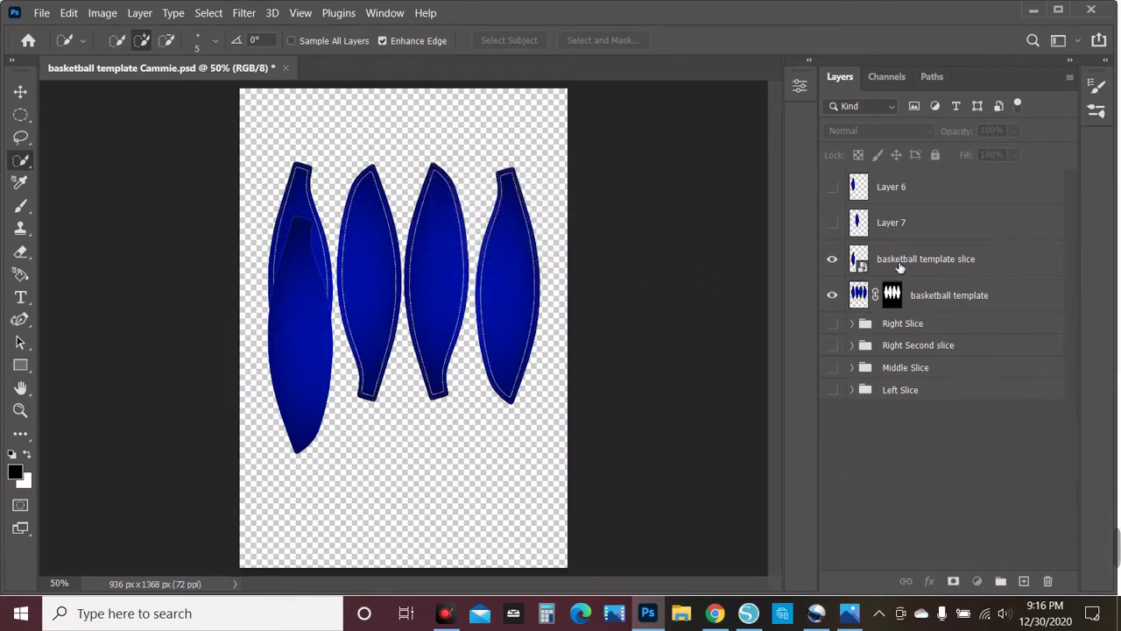
pyautogui.click(900, 267)
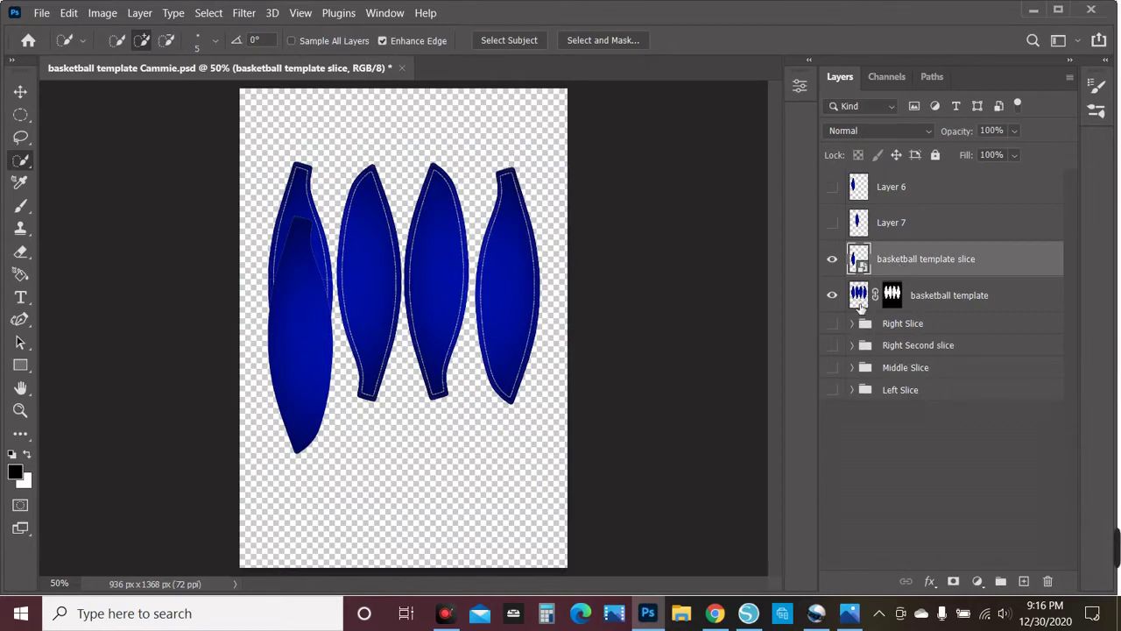
pyautogui.click(862, 306)
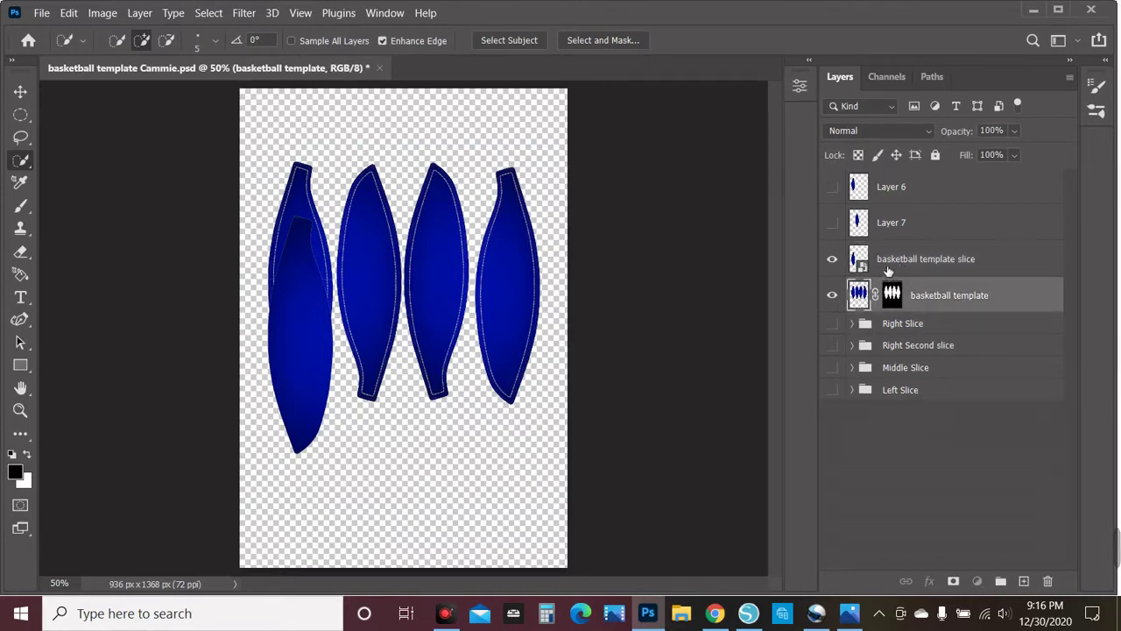
pyautogui.click(890, 273)
pyautogui.click(21, 91)
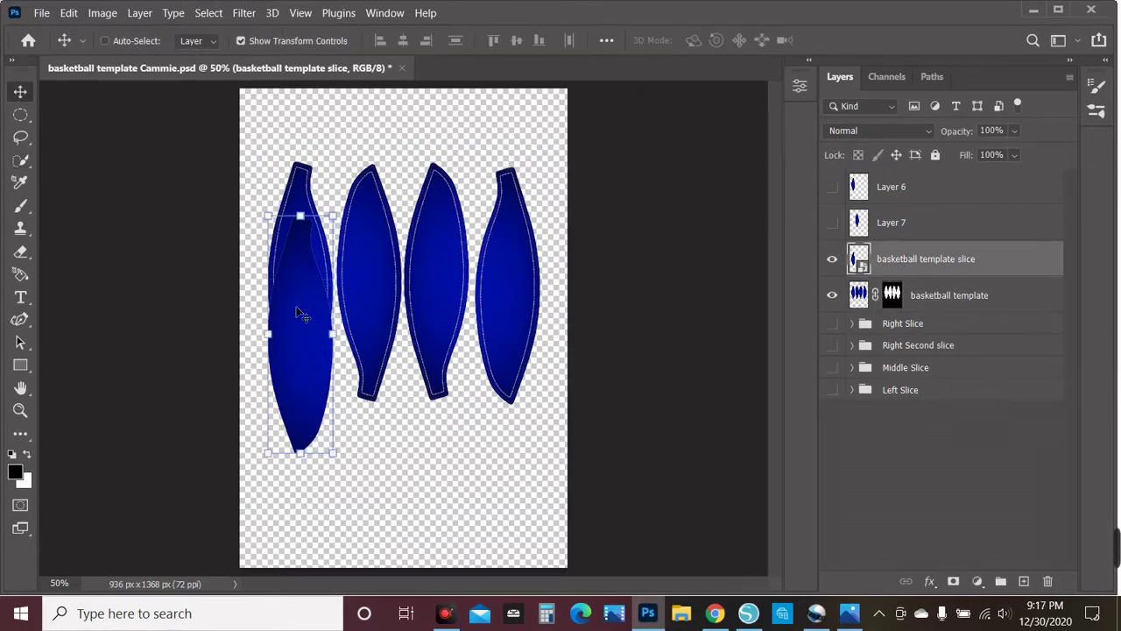
pyautogui.moveTo(298, 347); pyautogui.dragTo(293, 292)
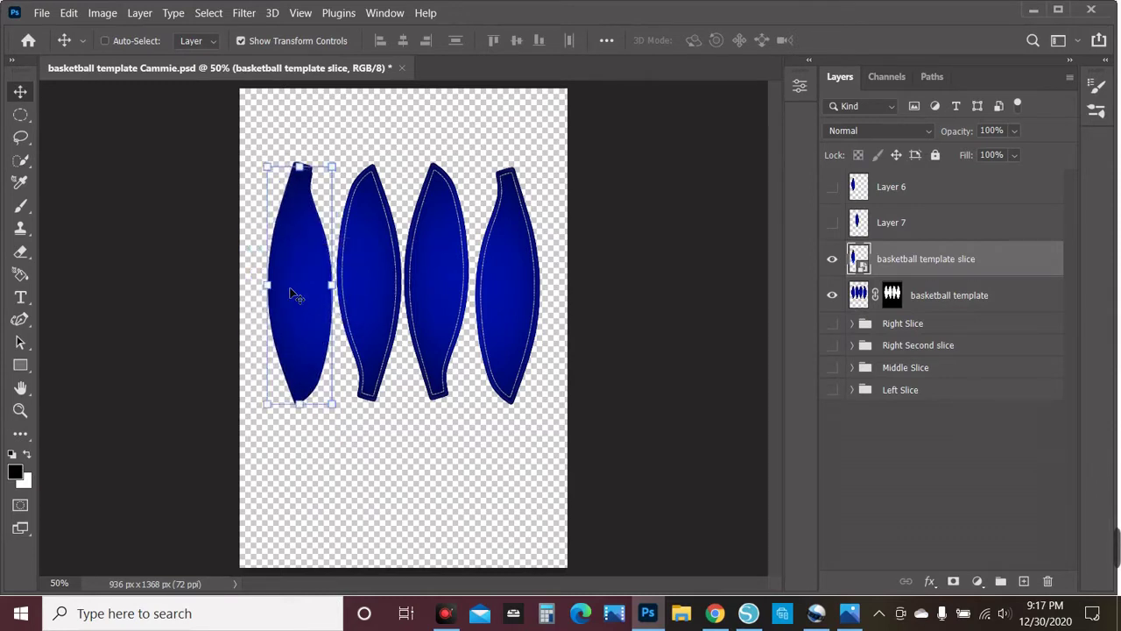
# Duplicate the basketball template slice layer and move the copy over the template's second slice with Free Transform
pyautogui.hotkey('ctrl', 'j')
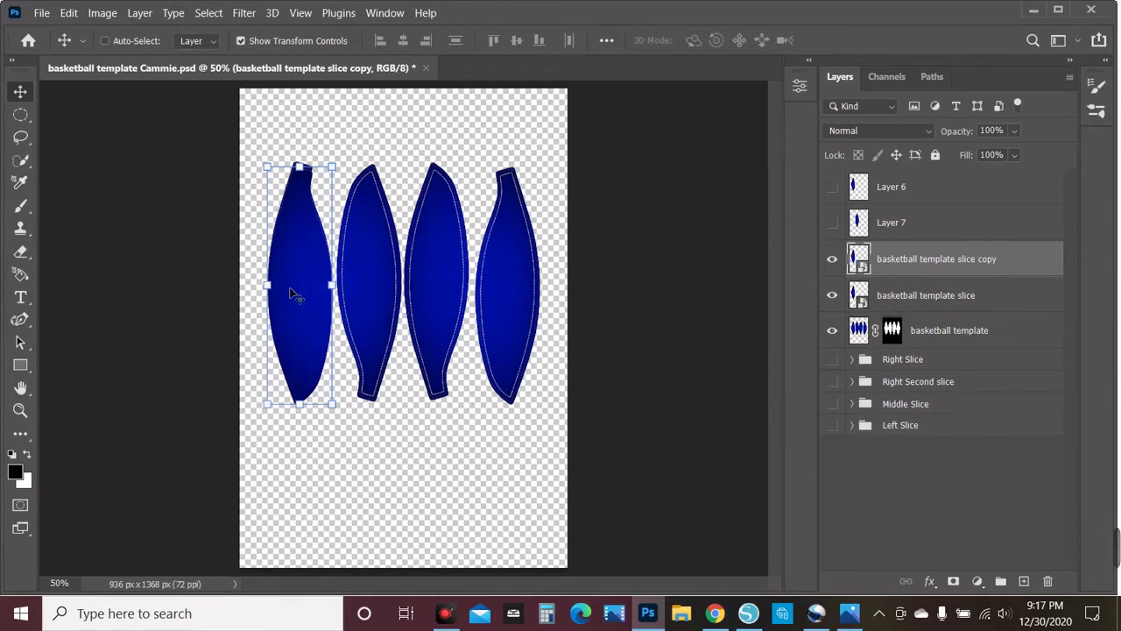
pyautogui.moveTo(299, 269); pyautogui.dragTo(382, 275)
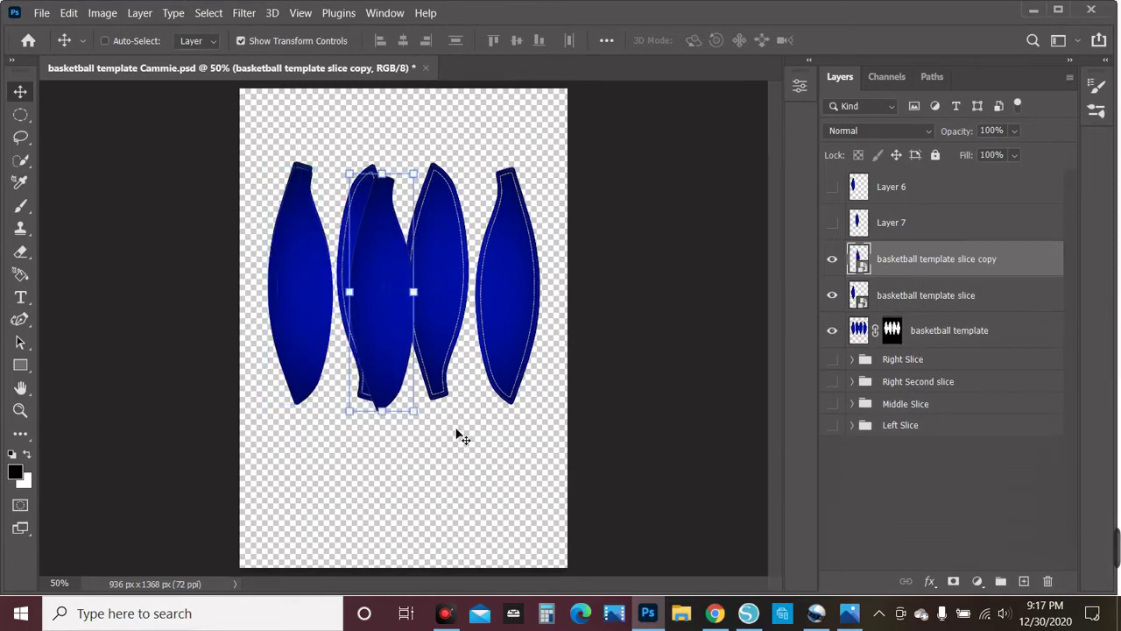
pyautogui.hotkey('ctrl', 't')
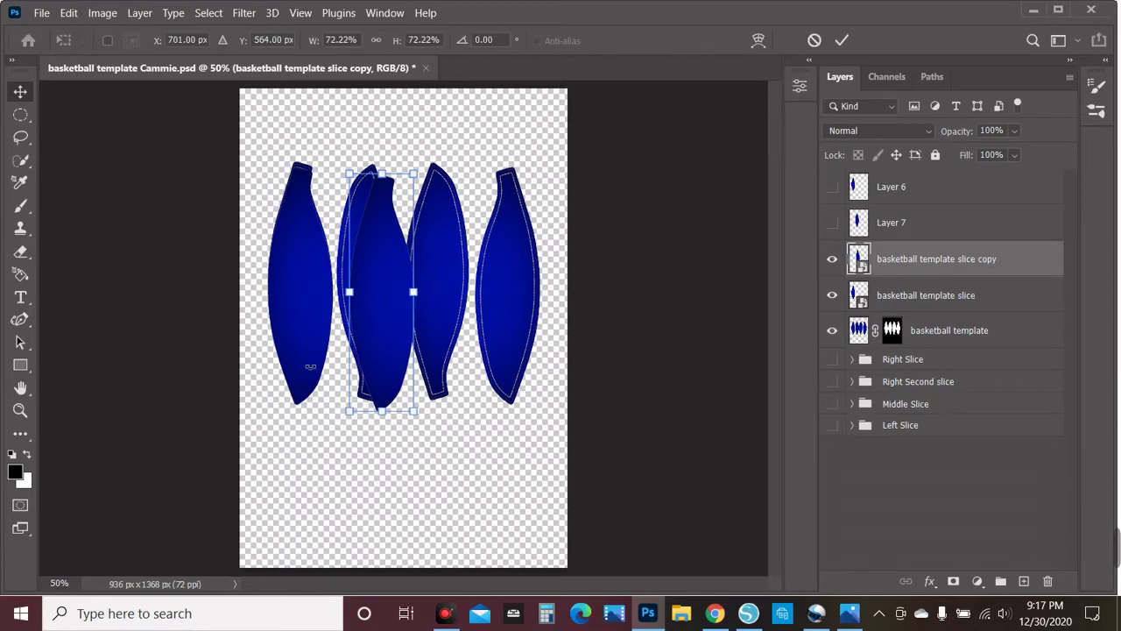
pyautogui.moveTo(385, 394); pyautogui.dragTo(393, 420)
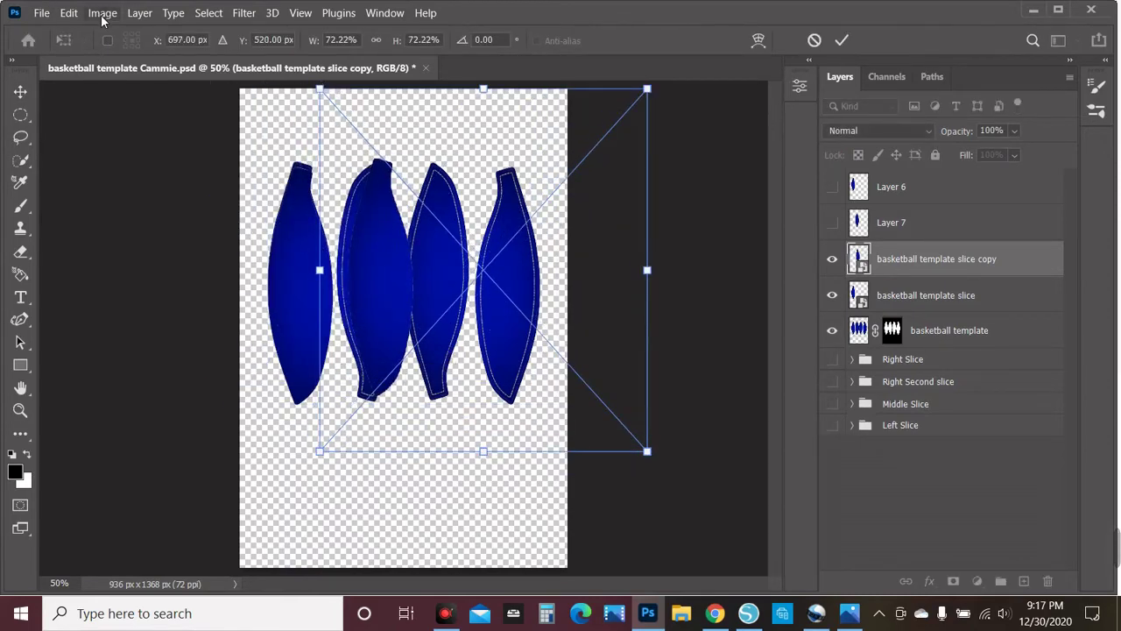
# Flip the basketball template slice copy vertically and horizontally and move it over the template's second slice
pyautogui.click(70, 13)
pyautogui.moveTo(149, 389)
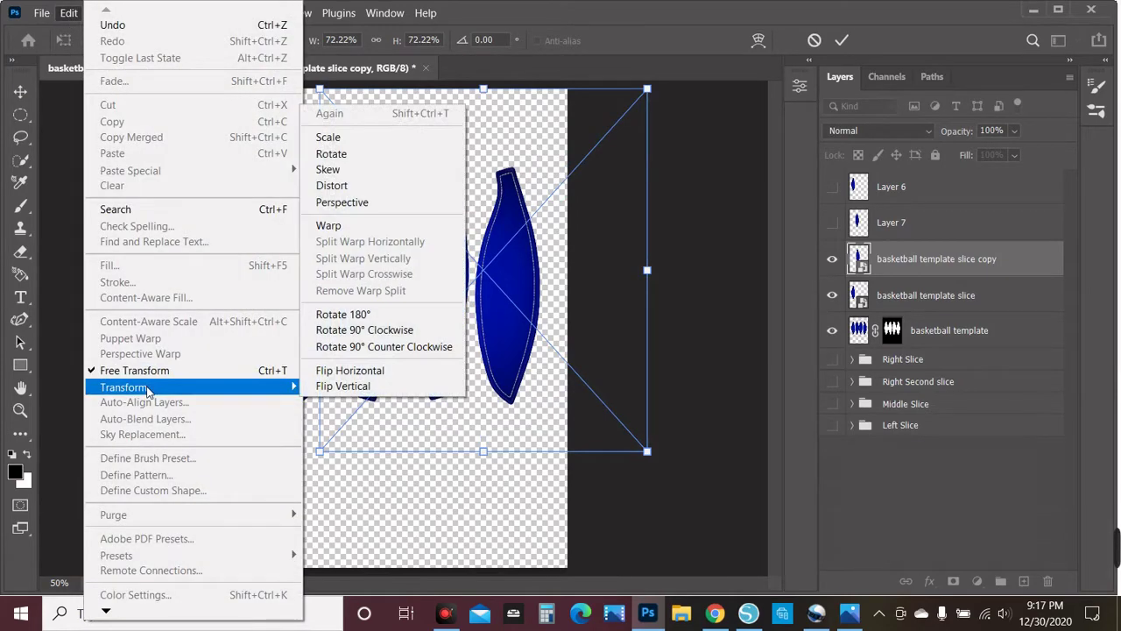
pyautogui.click(341, 386)
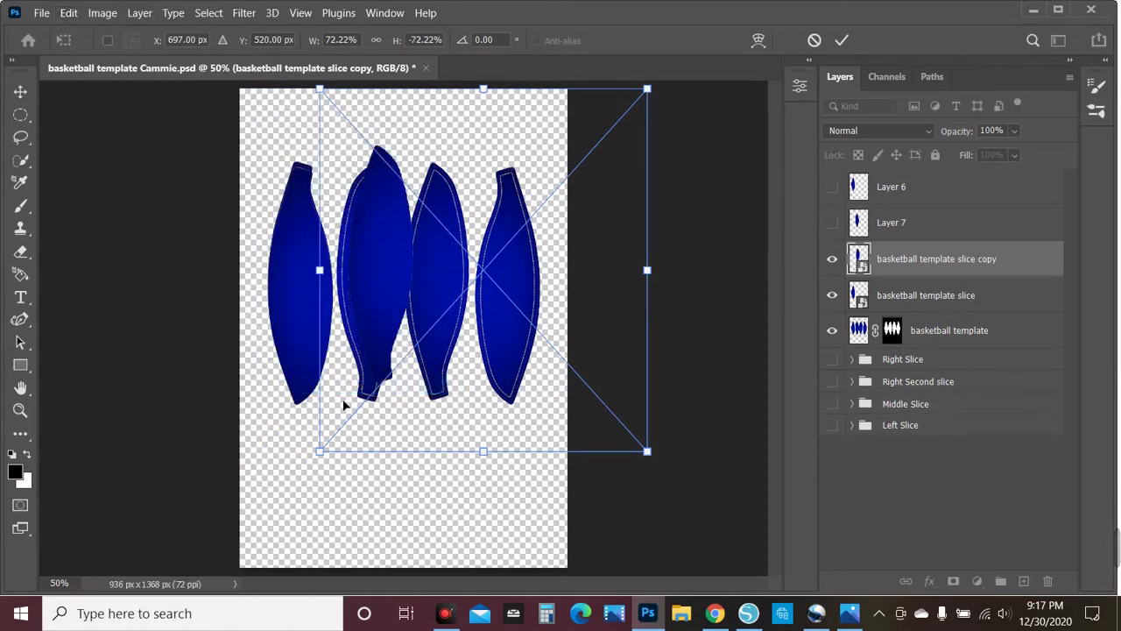
pyautogui.click(69, 12)
pyautogui.moveTo(191, 386)
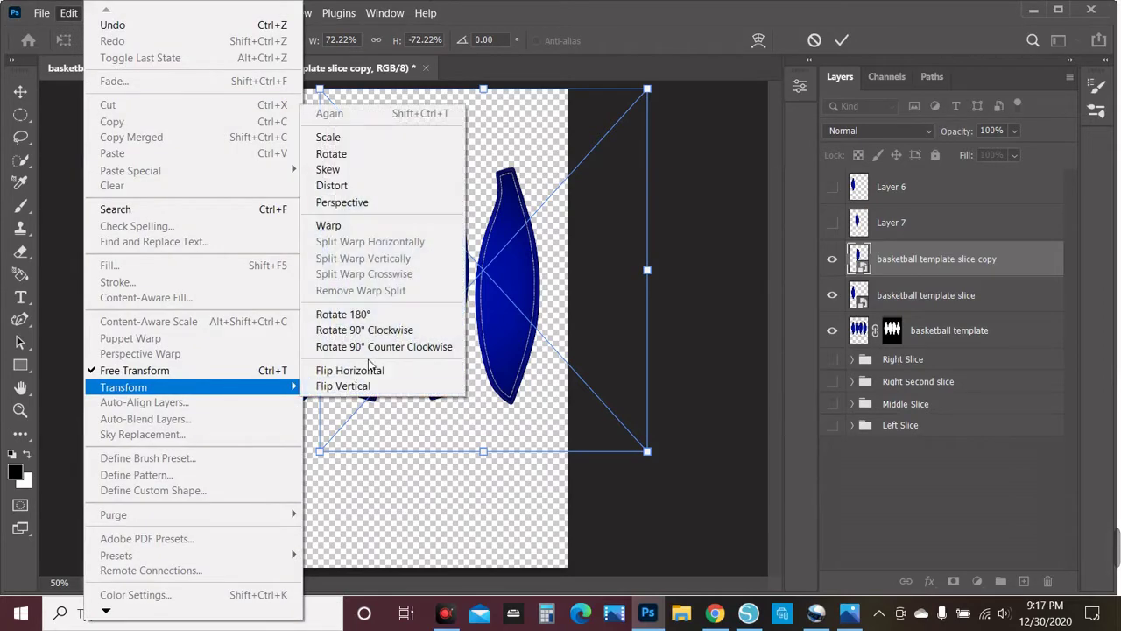
pyautogui.click(368, 372)
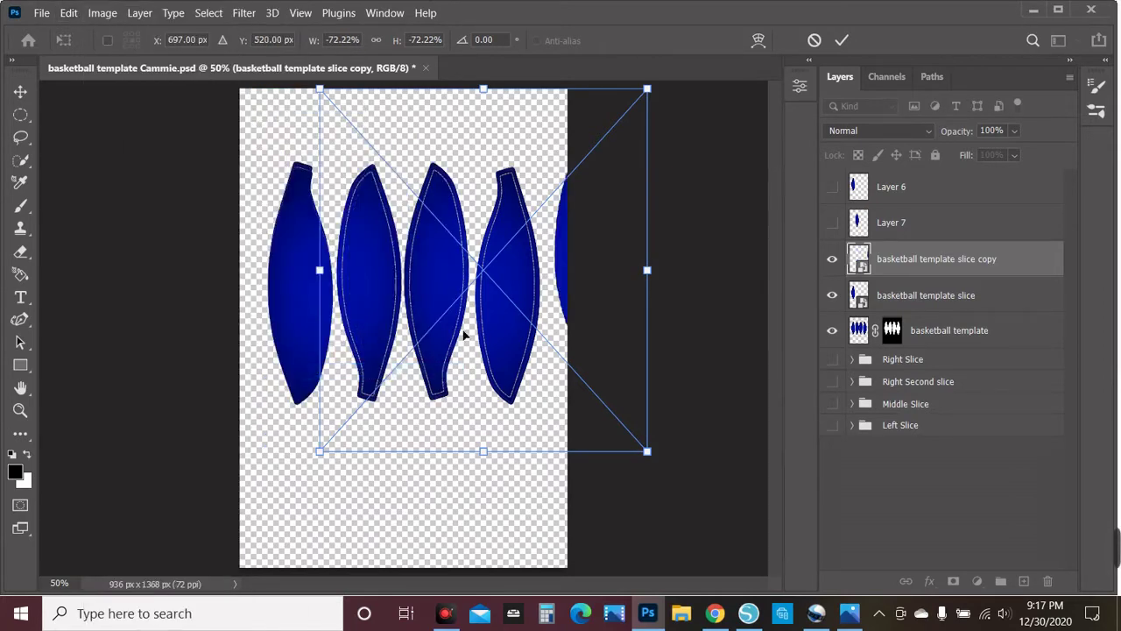
pyautogui.moveTo(568, 279); pyautogui.dragTo(350, 298)
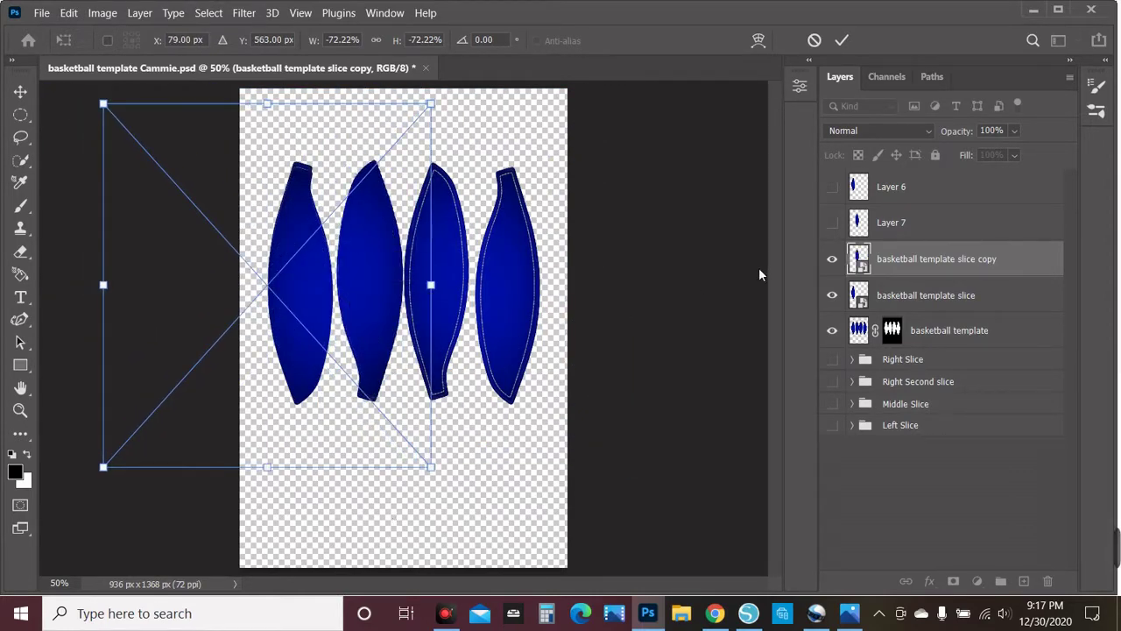
pyautogui.click(832, 187)
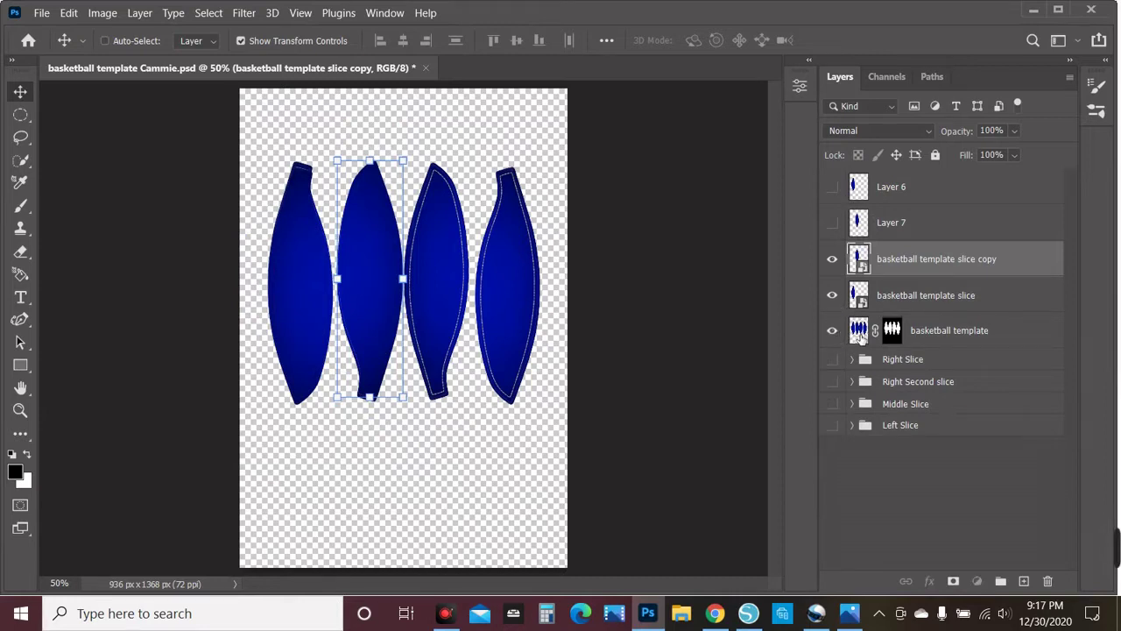
# Try deleting the basketball template layer, and undo the deletion
pyautogui.click(859, 332)
pyautogui.press('Delete')
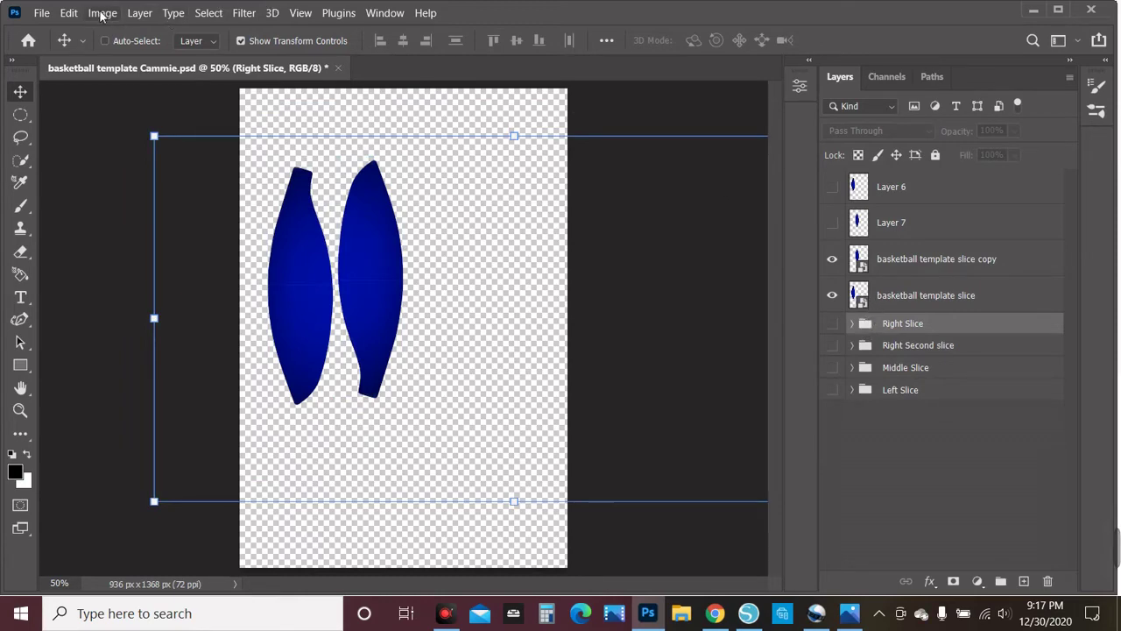
pyautogui.click(48, 14)
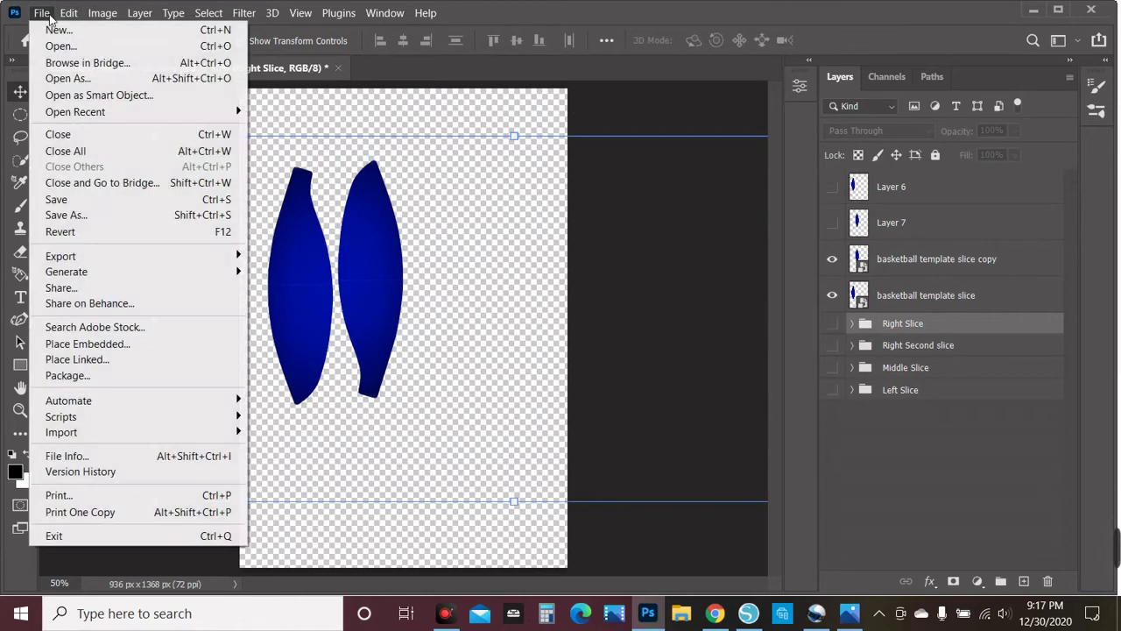
pyautogui.moveTo(68, 12)
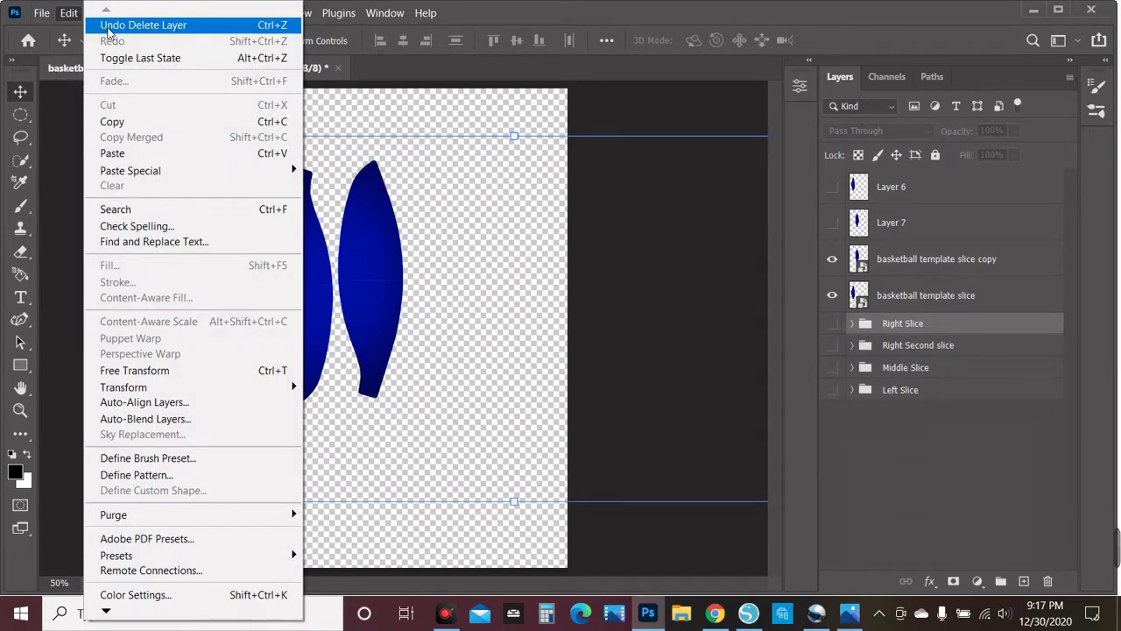
pyautogui.click(106, 25)
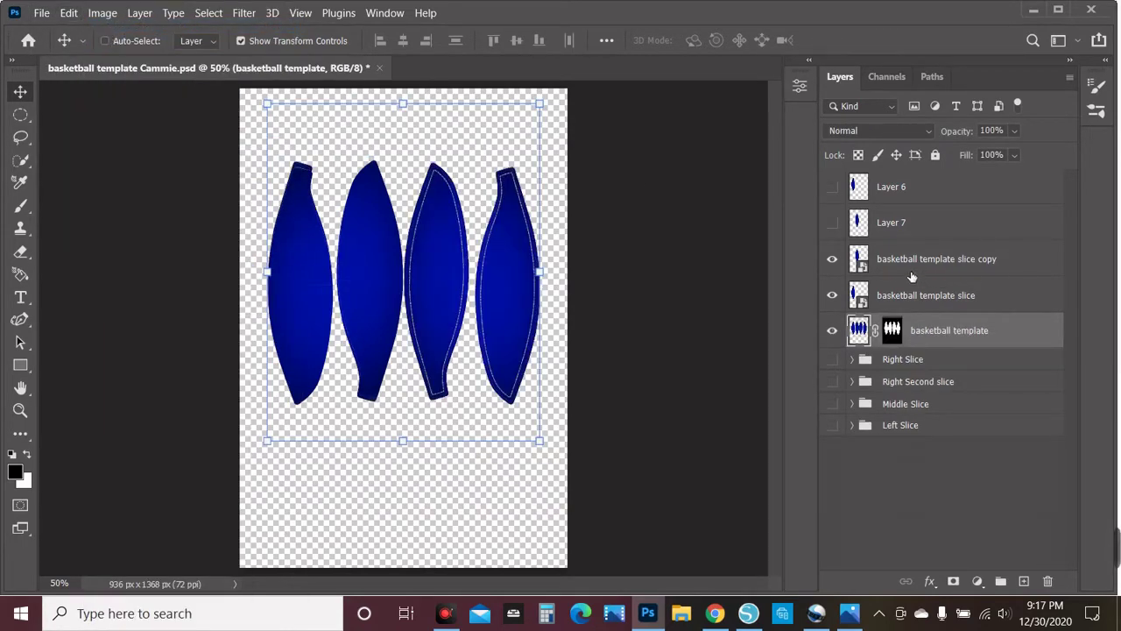
# Move the basketball template slice and its copy down off the first two template slices
pyautogui.click(886, 298)
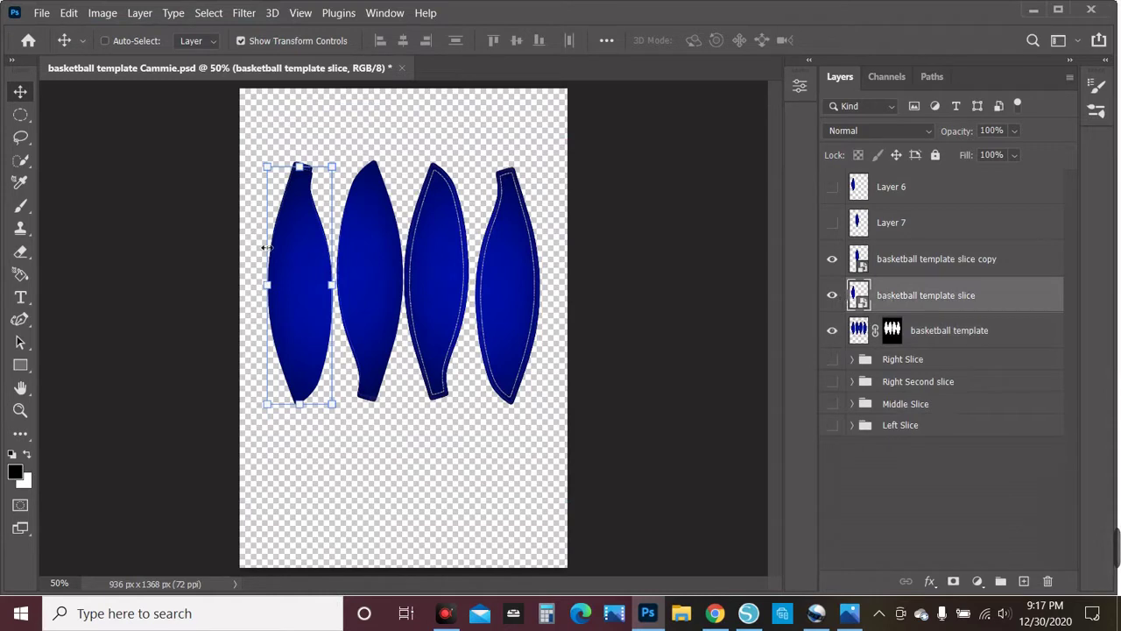
pyautogui.moveTo(301, 260); pyautogui.dragTo(325, 390)
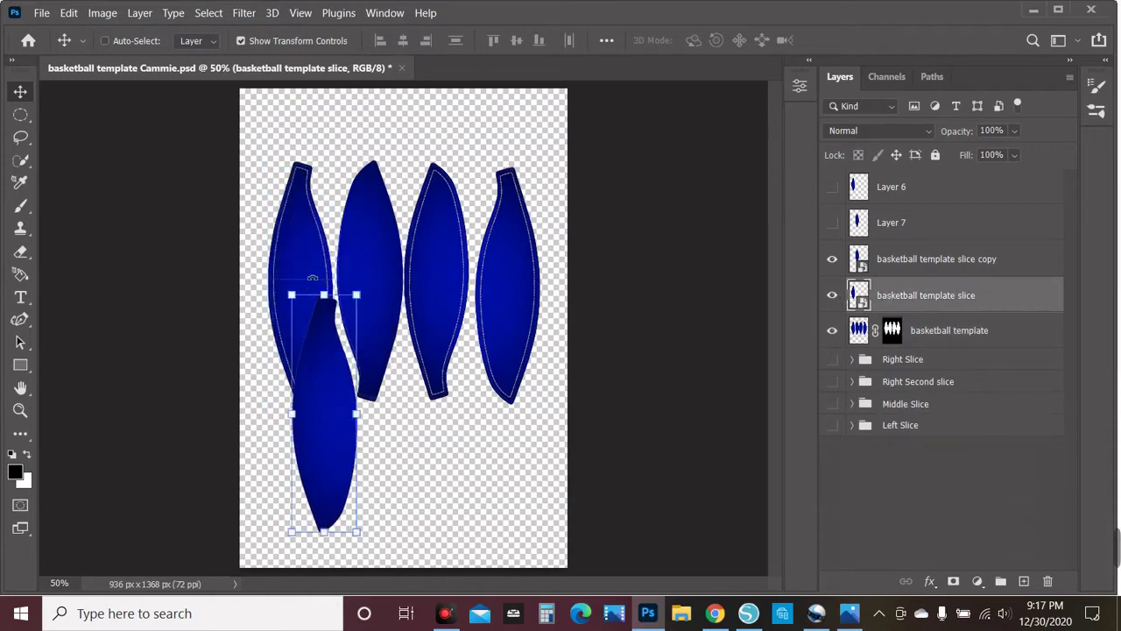
pyautogui.moveTo(311, 221); pyautogui.dragTo(320, 229)
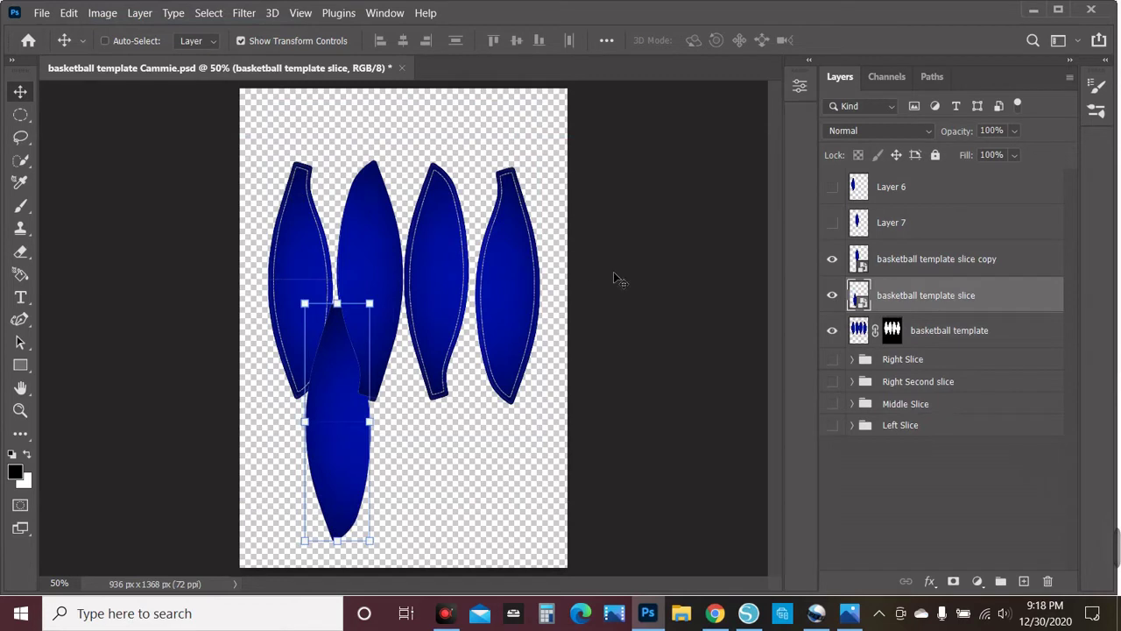
pyautogui.click(911, 261)
pyautogui.moveTo(371, 247); pyautogui.dragTo(438, 383)
# Show Layer 7 and delete both Layer 7 and Layer 6
pyautogui.click(832, 223)
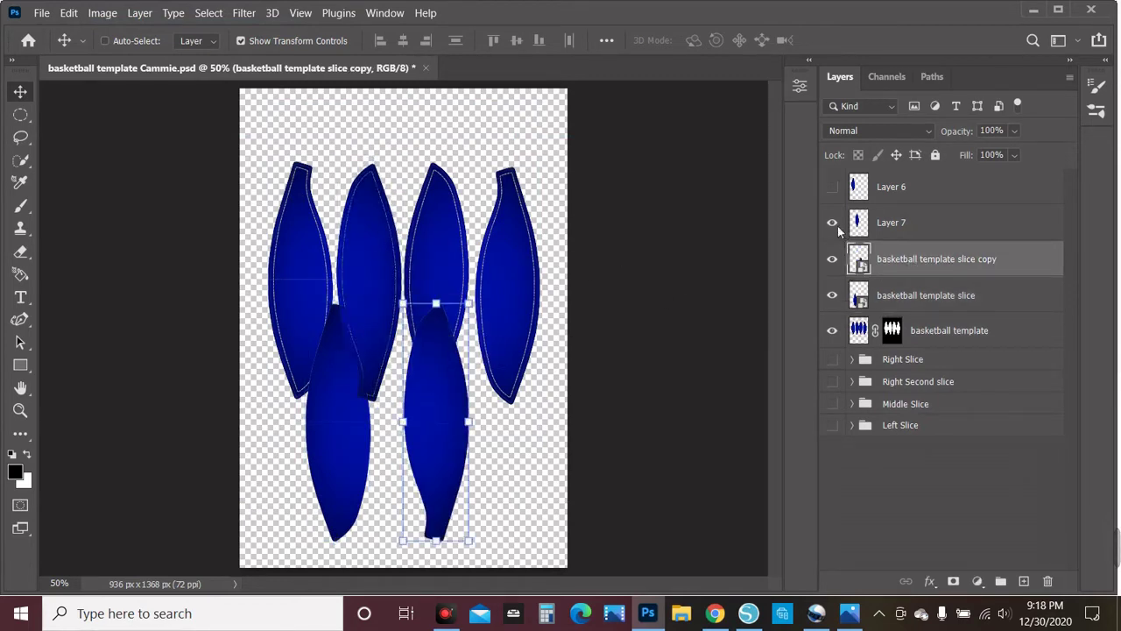
pyautogui.click(863, 226)
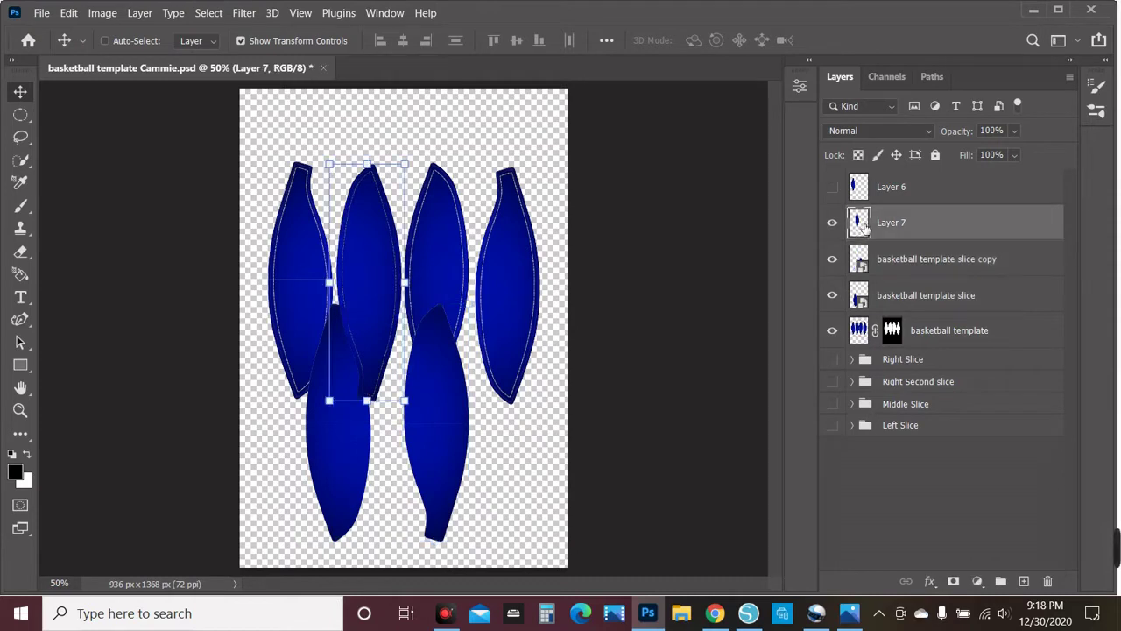
pyautogui.press('Delete')
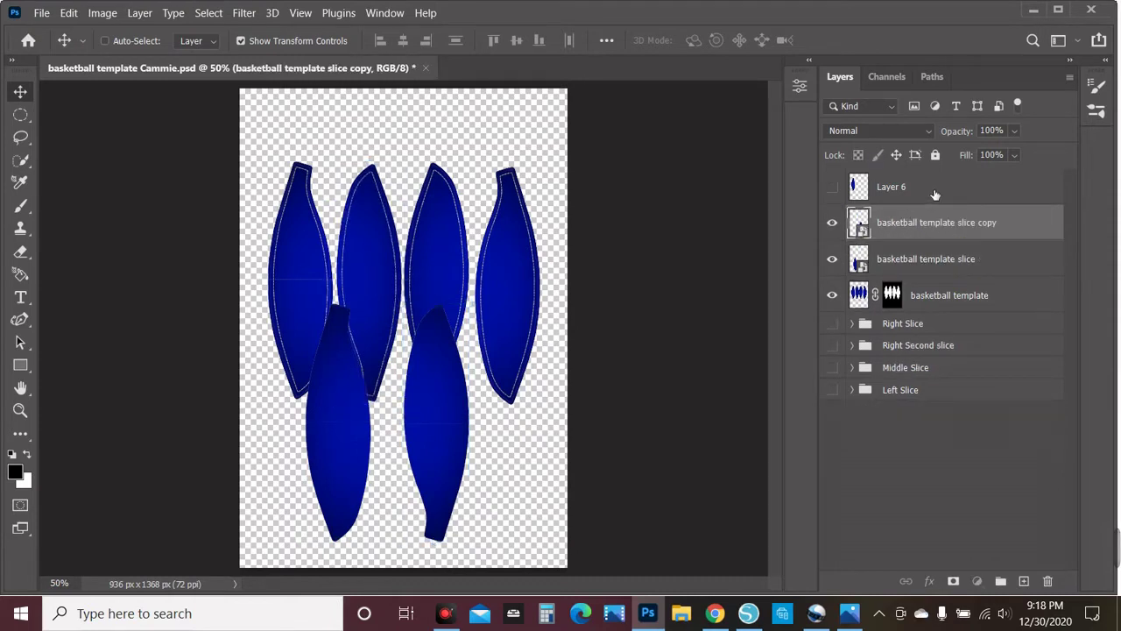
pyautogui.click(934, 194)
pyautogui.press('Delete')
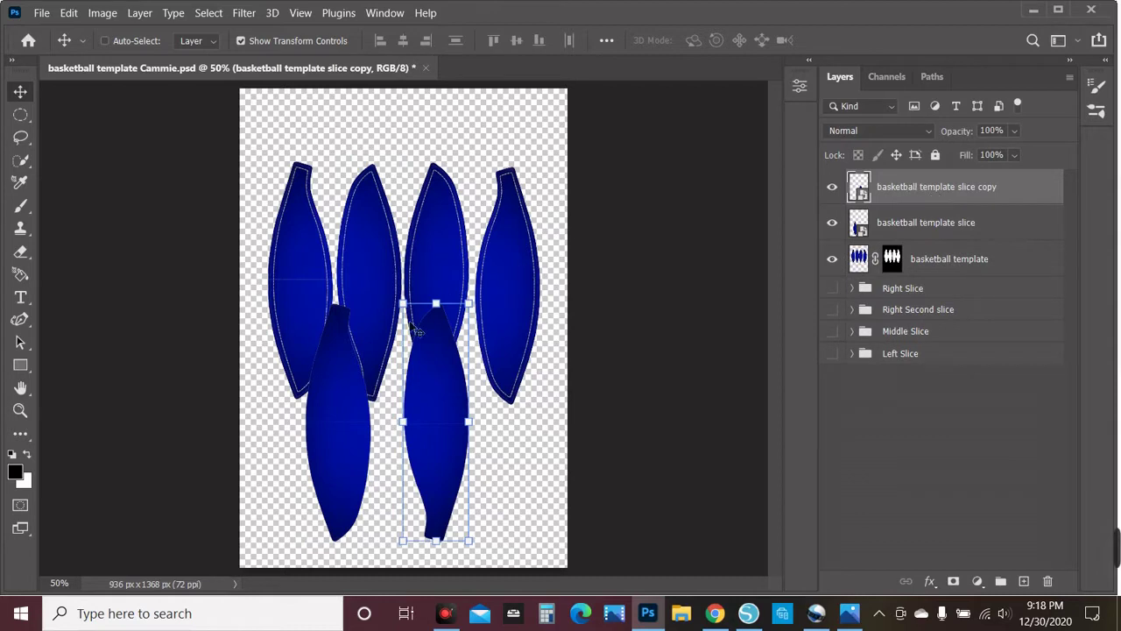
# Move the basketball template slice copy back over the second template slice and the original back over the first
pyautogui.moveTo(326, 409); pyautogui.dragTo(255, 258)
pyautogui.click(865, 226)
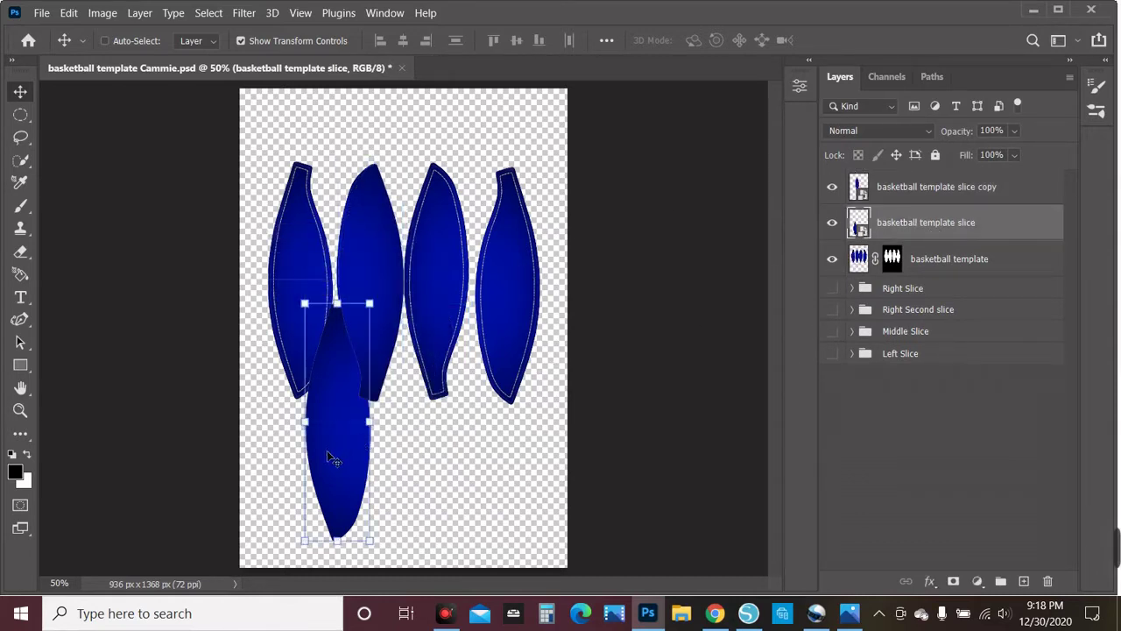
pyautogui.moveTo(324, 458); pyautogui.dragTo(295, 323)
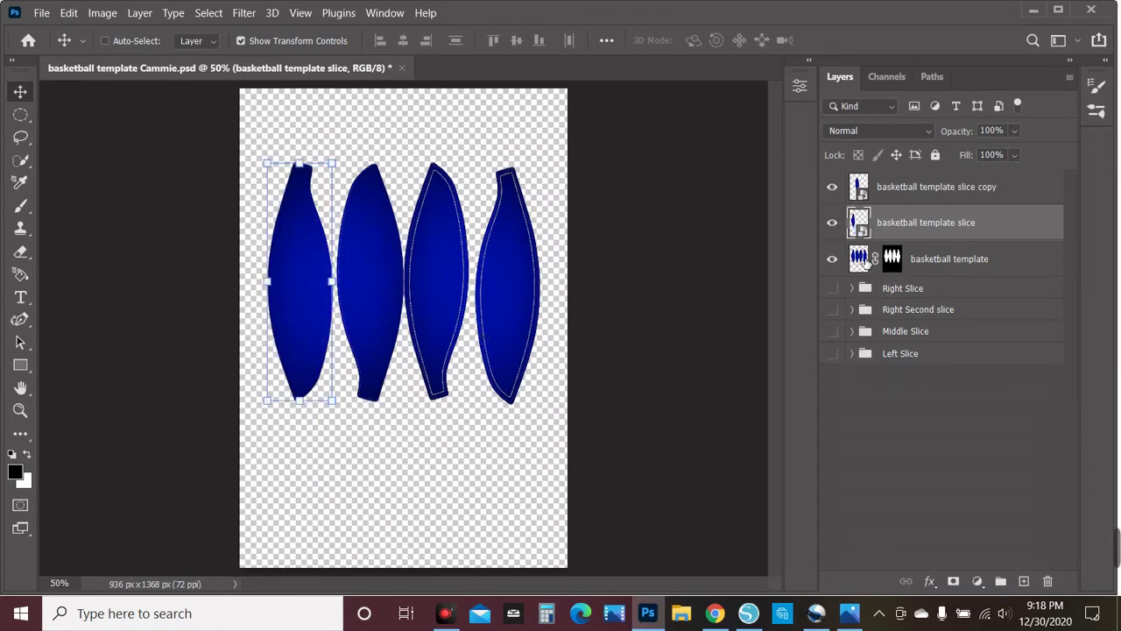
# Duplicate the basketball template slice copy layer and fit the duplicate, flipped horizontally, over the template's third slice
pyautogui.click(932, 195)
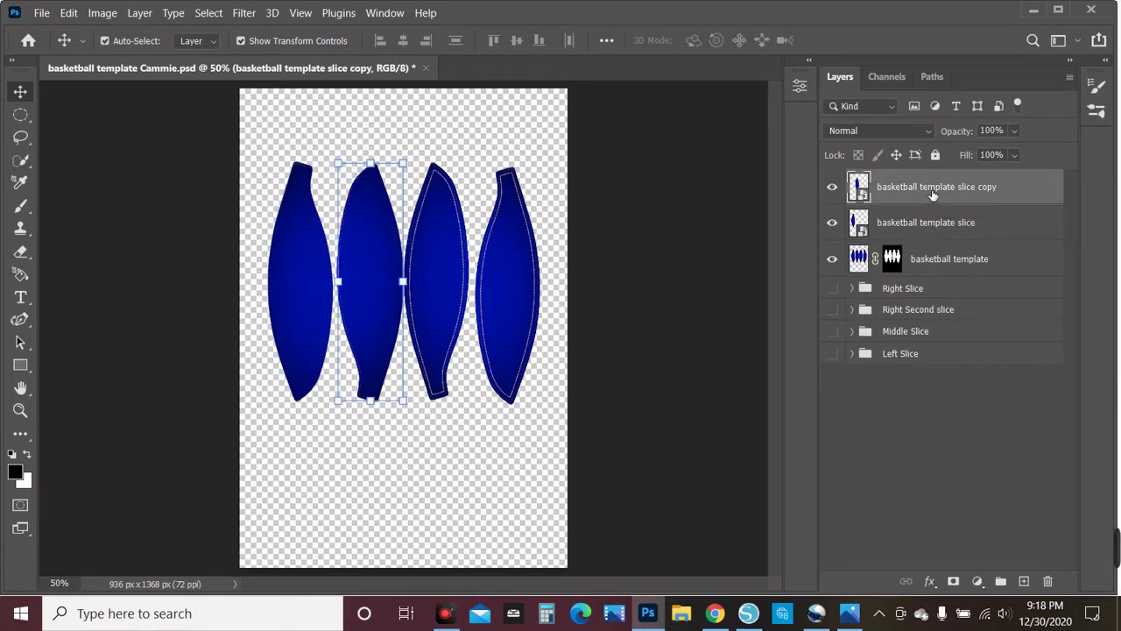
pyautogui.hotkey('ctrl', 'j')
pyautogui.moveTo(370, 245); pyautogui.dragTo(438, 244)
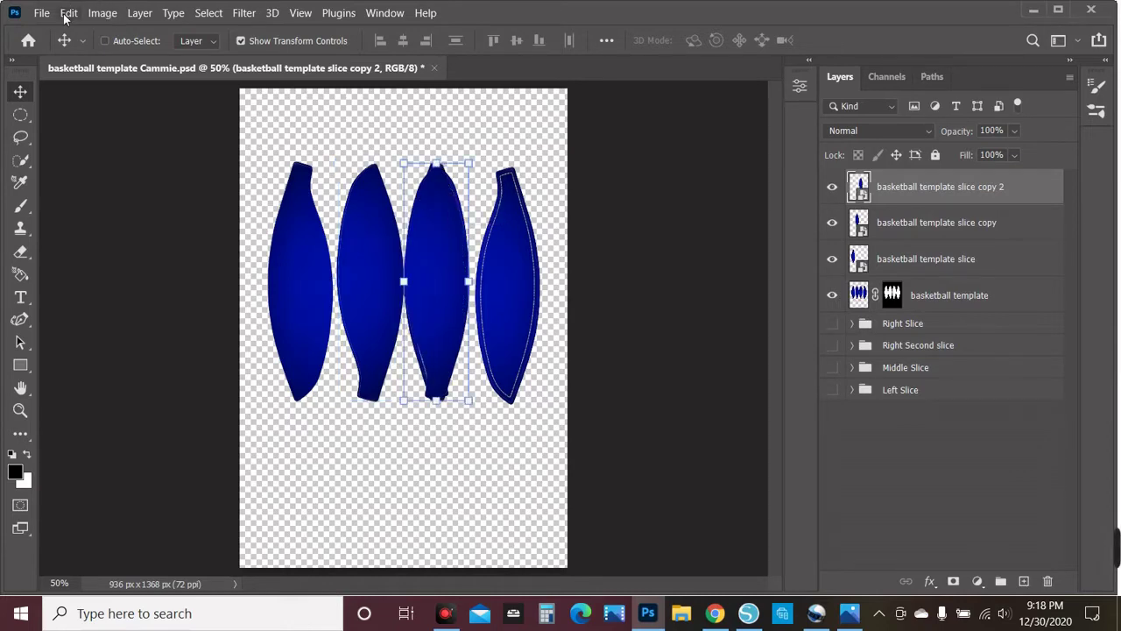
pyautogui.click(68, 12)
pyautogui.moveTo(210, 395)
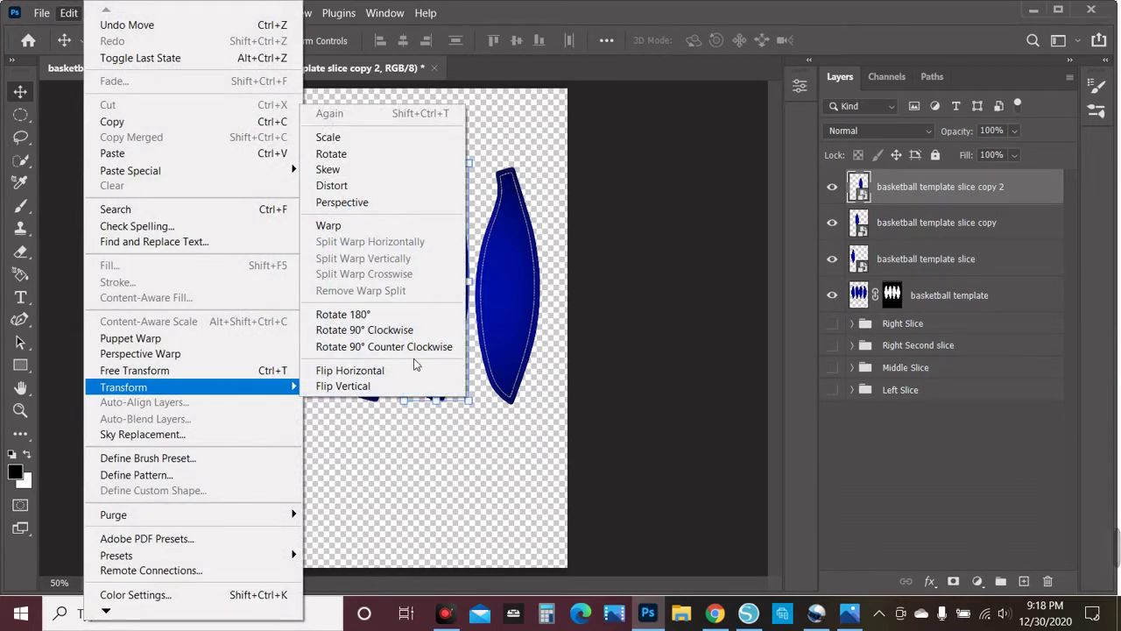
pyautogui.click(410, 372)
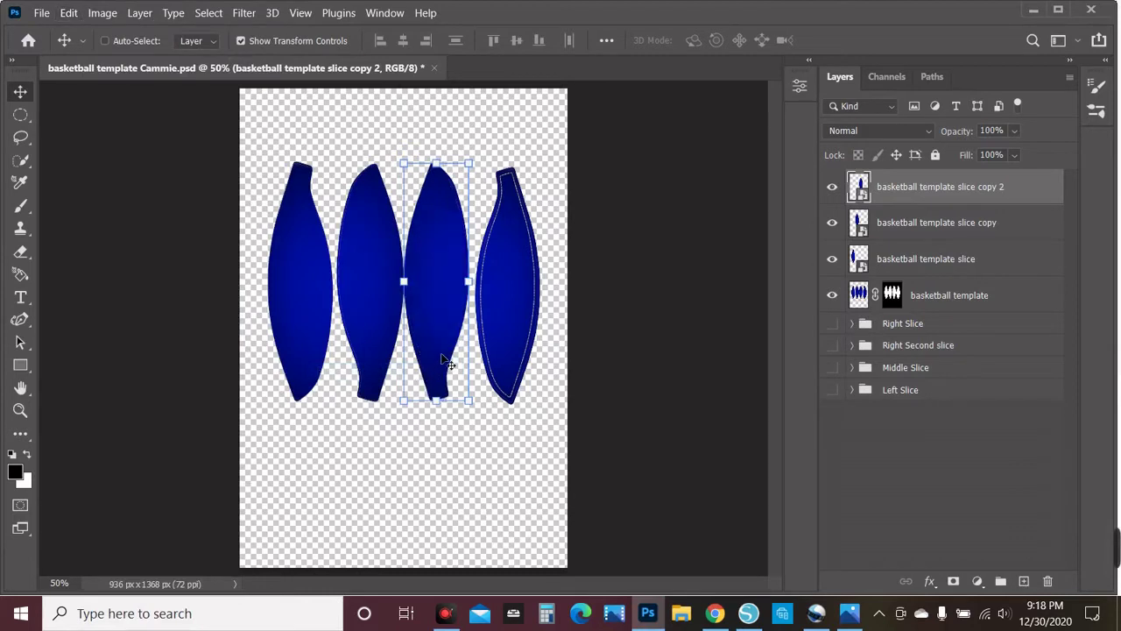
pyautogui.moveTo(438, 344); pyautogui.dragTo(445, 333)
# Duplicate the third slice's layer, move the duplicate onto the template's fourth slice and flip it vertically
pyautogui.hotkey('ctrl', 'j')
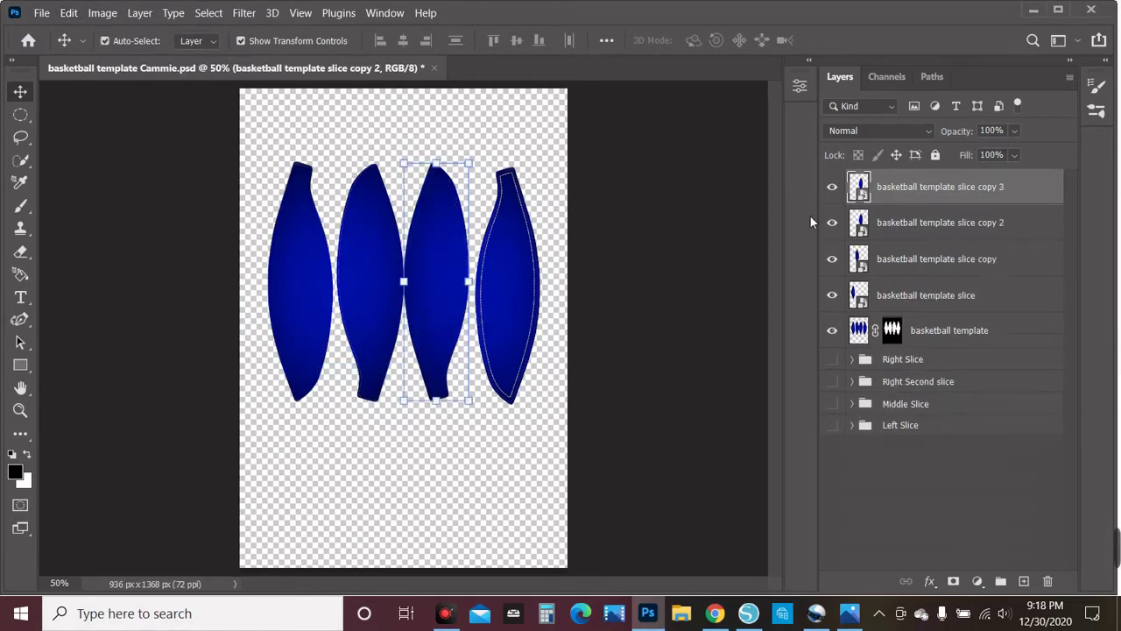
pyautogui.moveTo(440, 242); pyautogui.dragTo(506, 242)
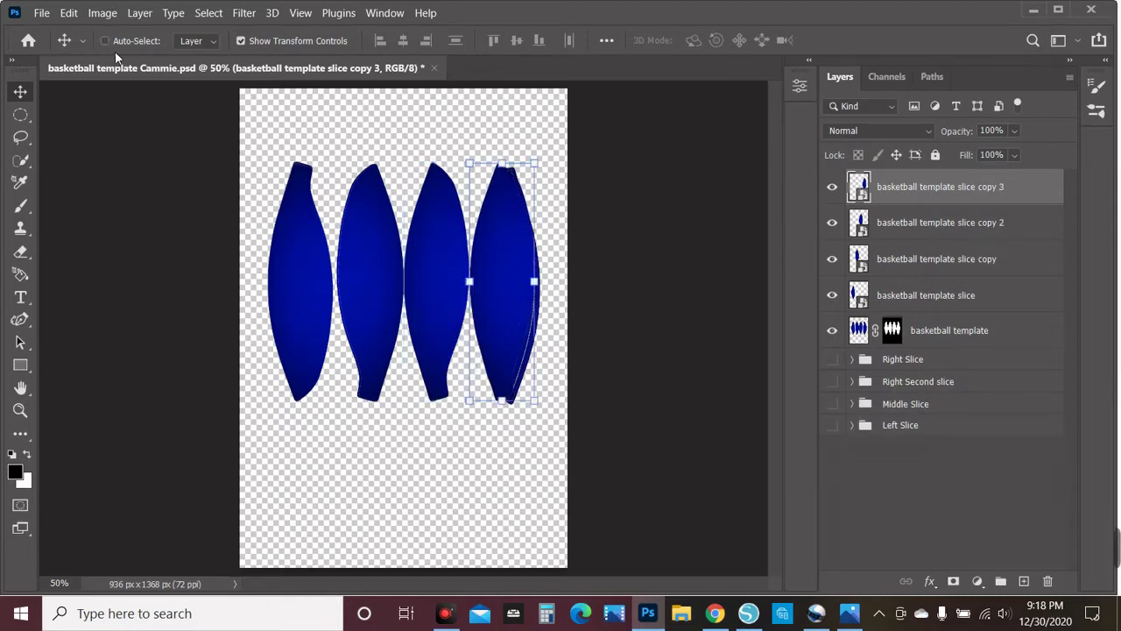
pyautogui.click(68, 12)
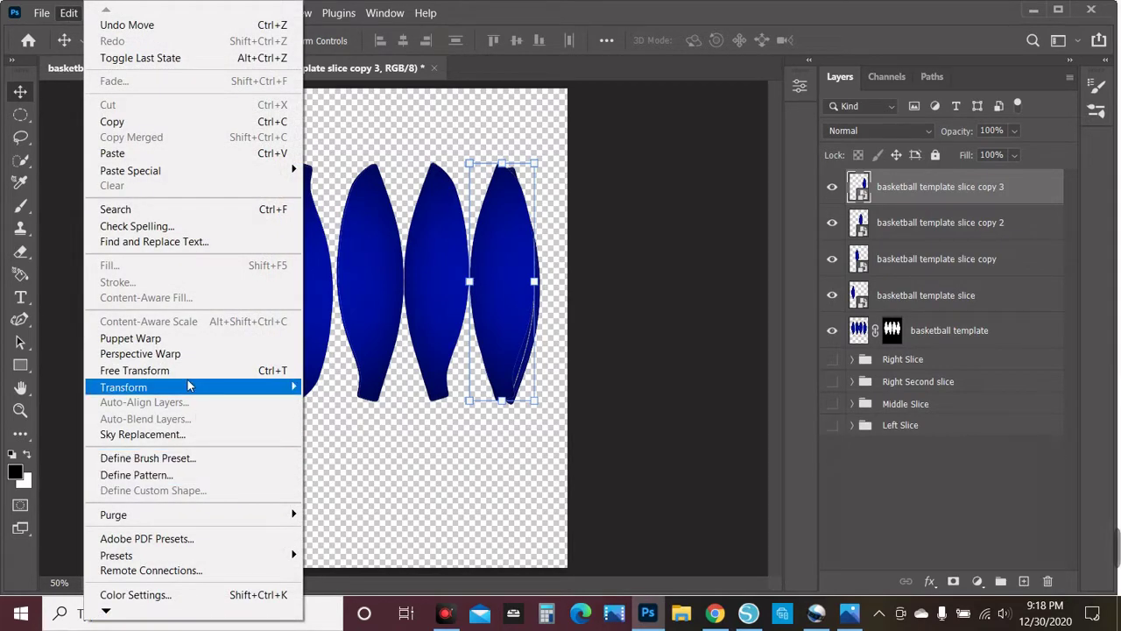
pyautogui.moveTo(189, 386)
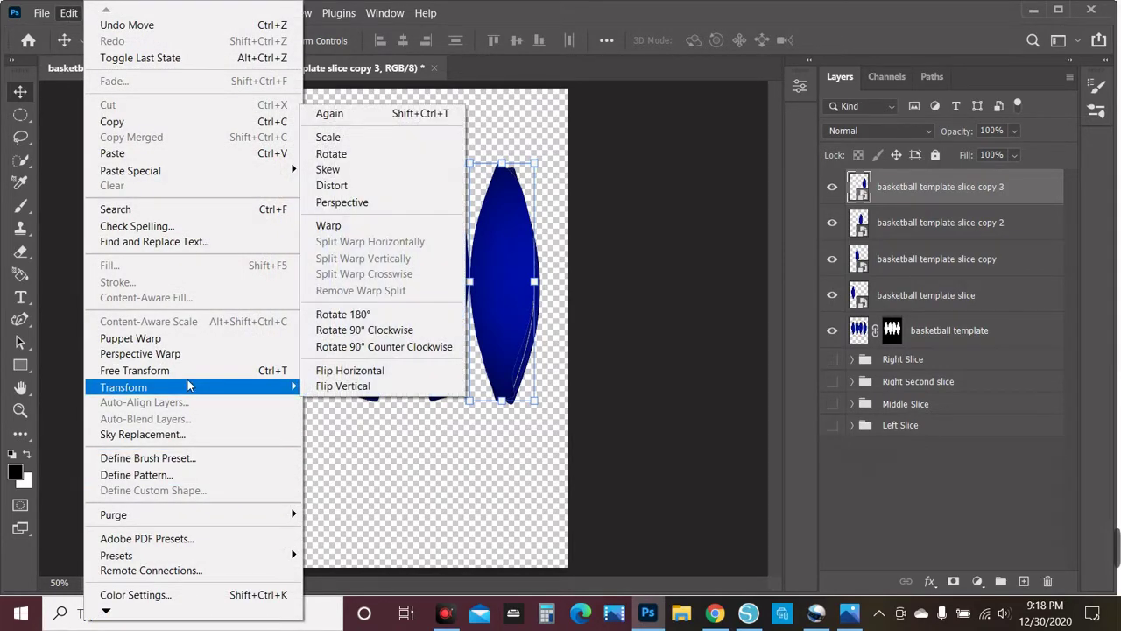
pyautogui.click(342, 387)
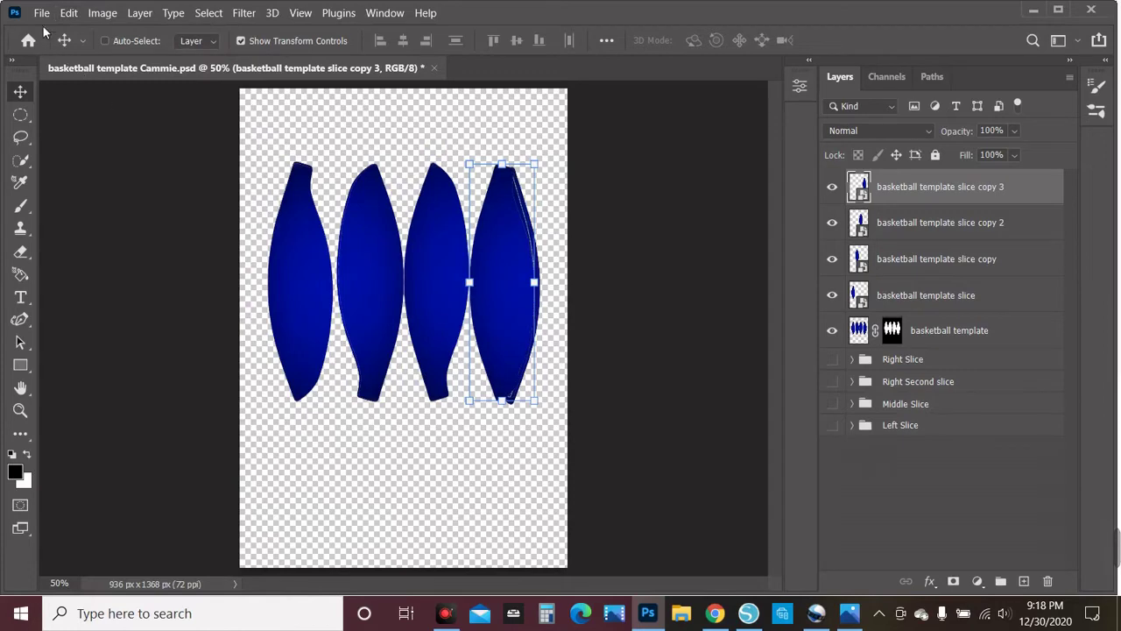
pyautogui.click(41, 13)
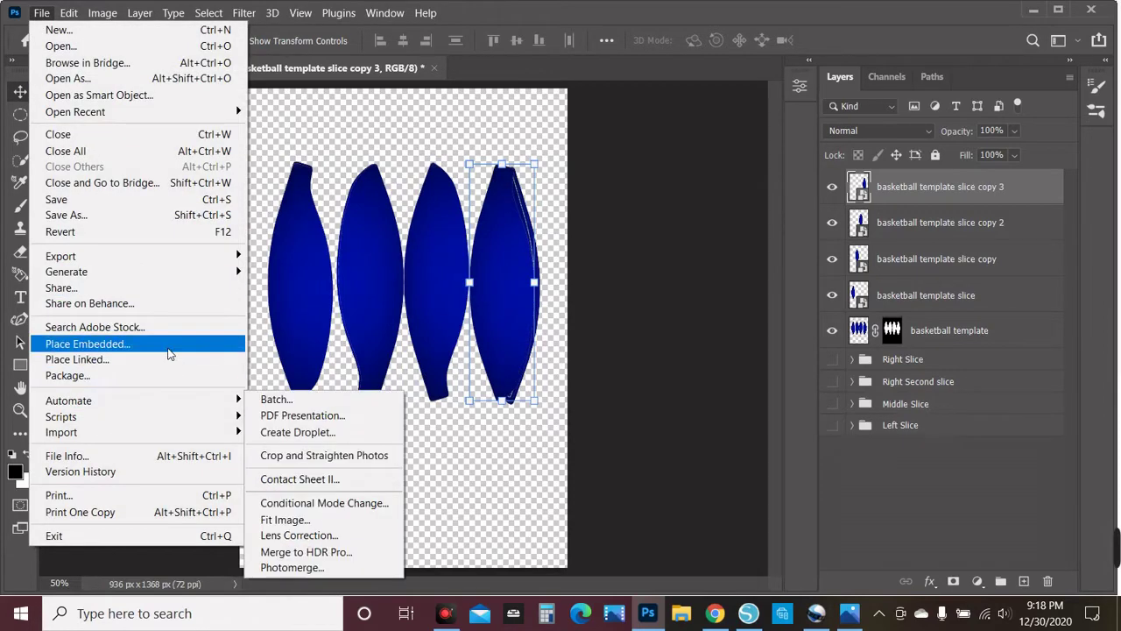
pyautogui.moveTo(69, 13)
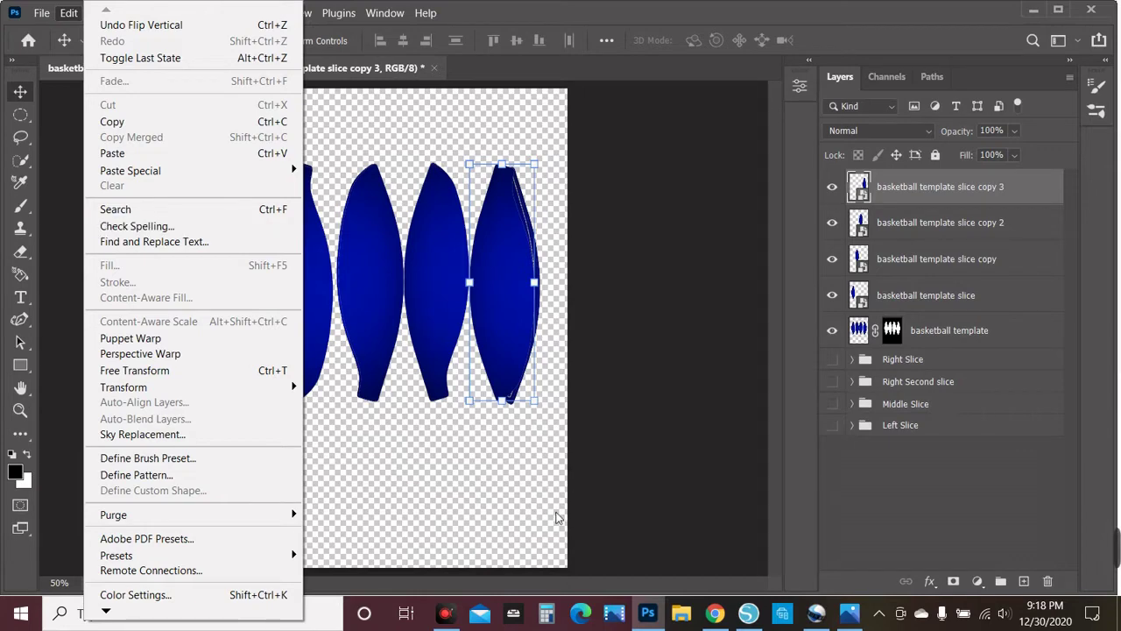
pyautogui.click(560, 518)
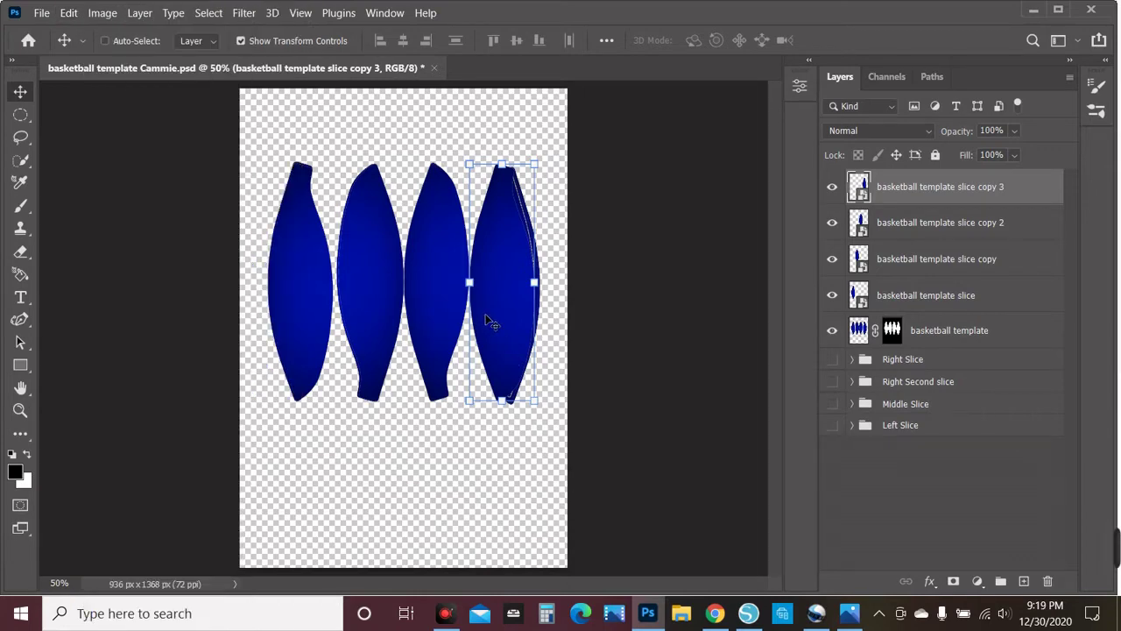
# Flip the fourth slice copy horizontally to align over the template's fourth slice, and hide the basketball template layer
pyautogui.click(68, 12)
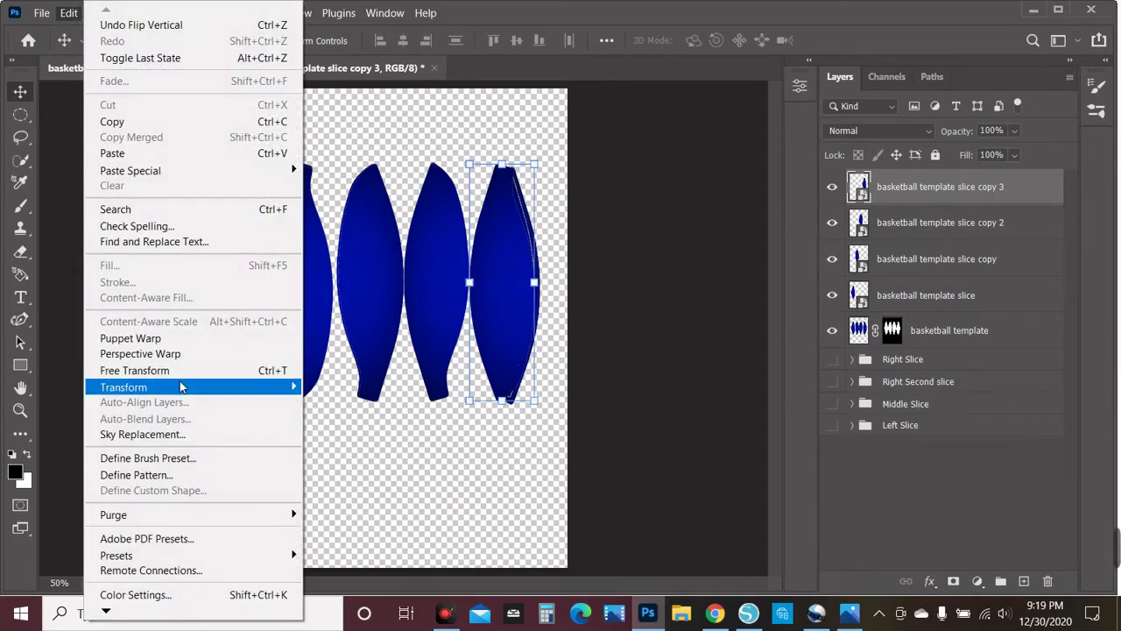
pyautogui.moveTo(225, 387)
pyautogui.click(349, 369)
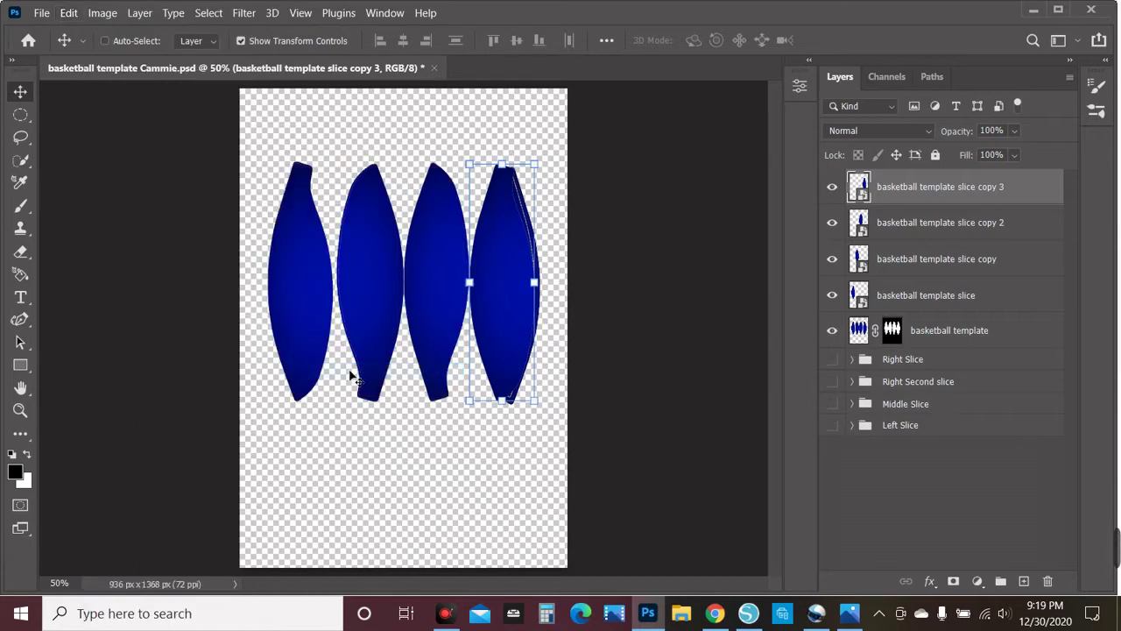
pyautogui.moveTo(490, 321); pyautogui.dragTo(499, 324)
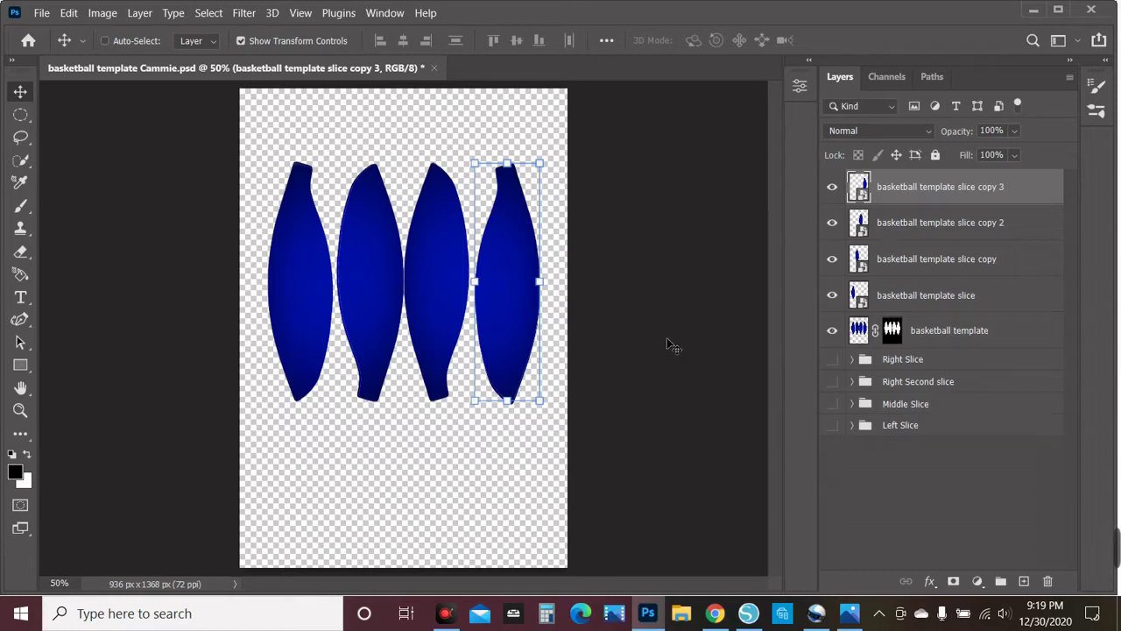
pyautogui.click(832, 333)
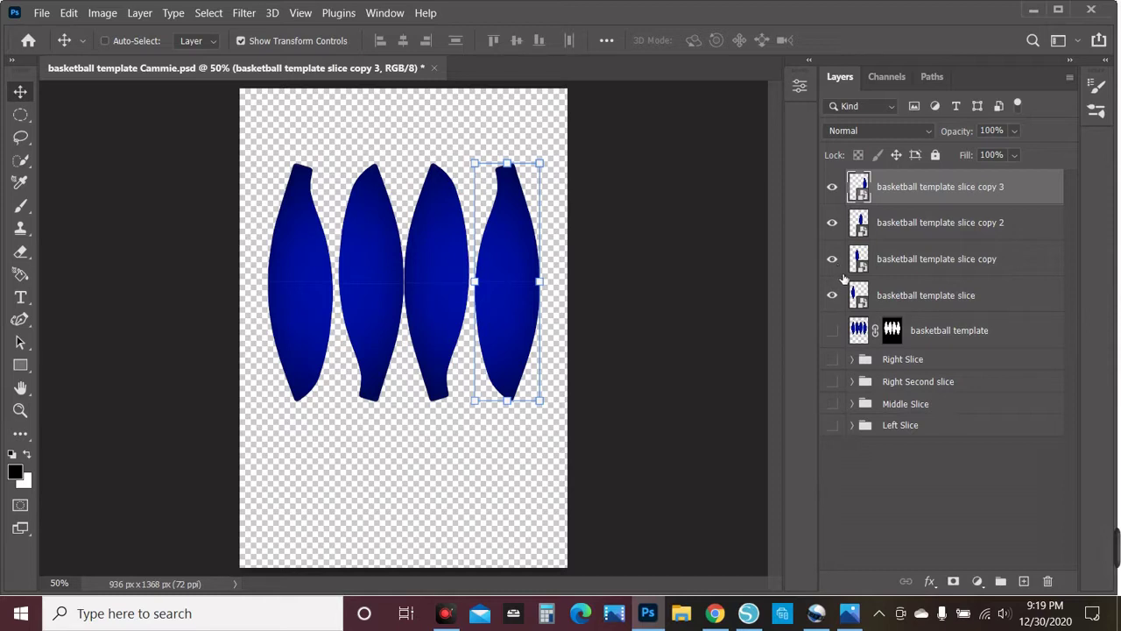
# Hide the basketball template slice copy 3 layer, keeping the original slice, slice copy and slice copy 2 visible
pyautogui.click(831, 187)
pyautogui.click(833, 223)
pyautogui.click(839, 261)
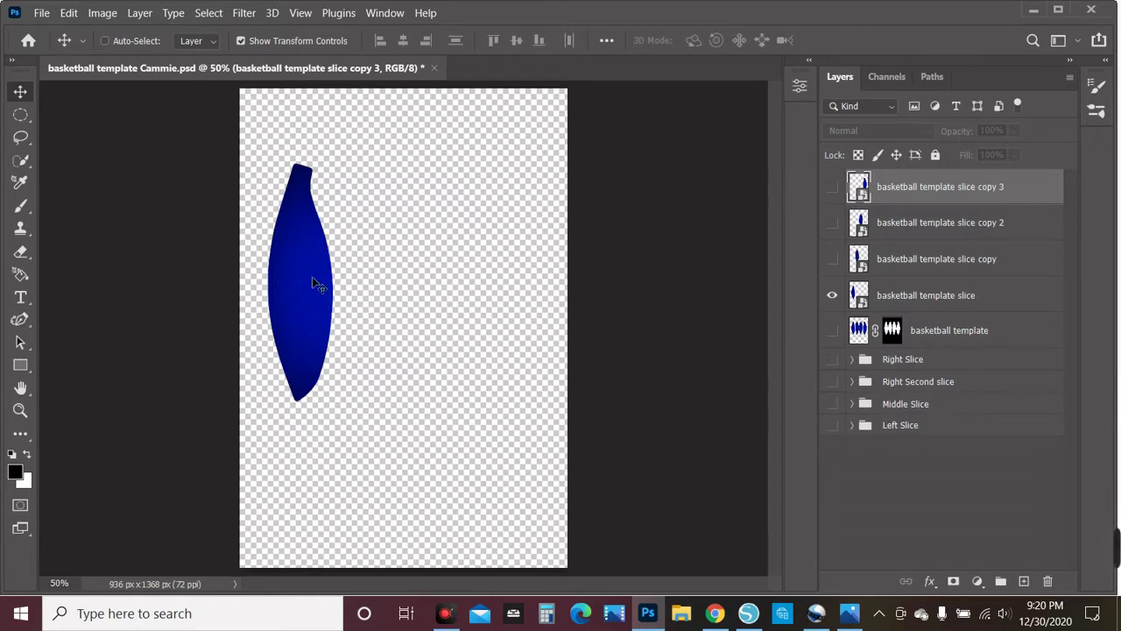
pyautogui.click(876, 308)
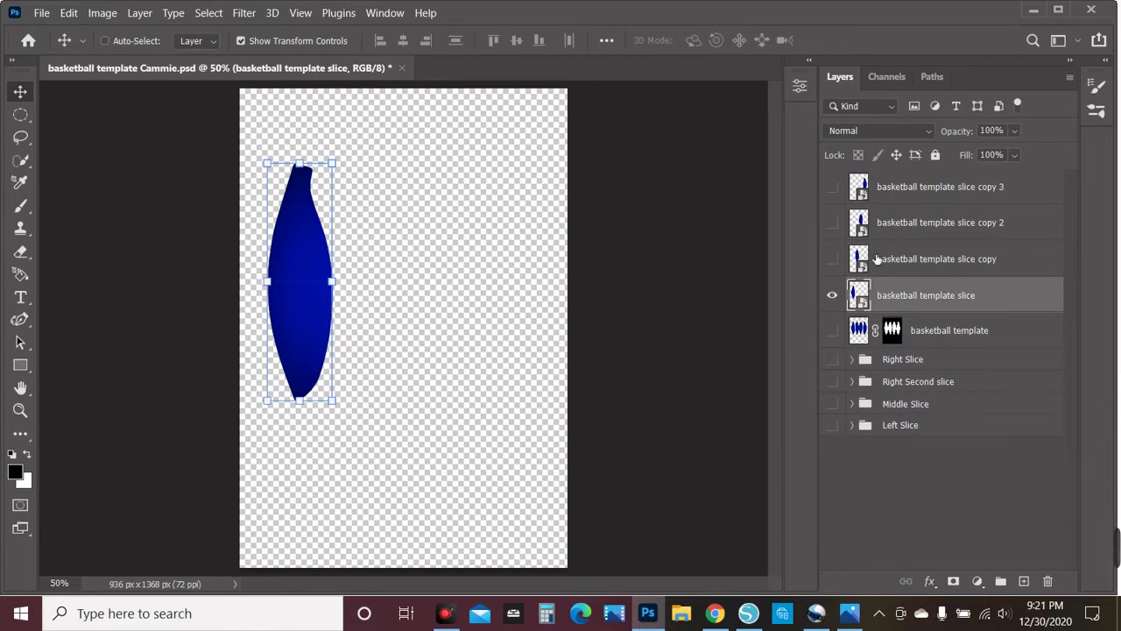
pyautogui.click(833, 259)
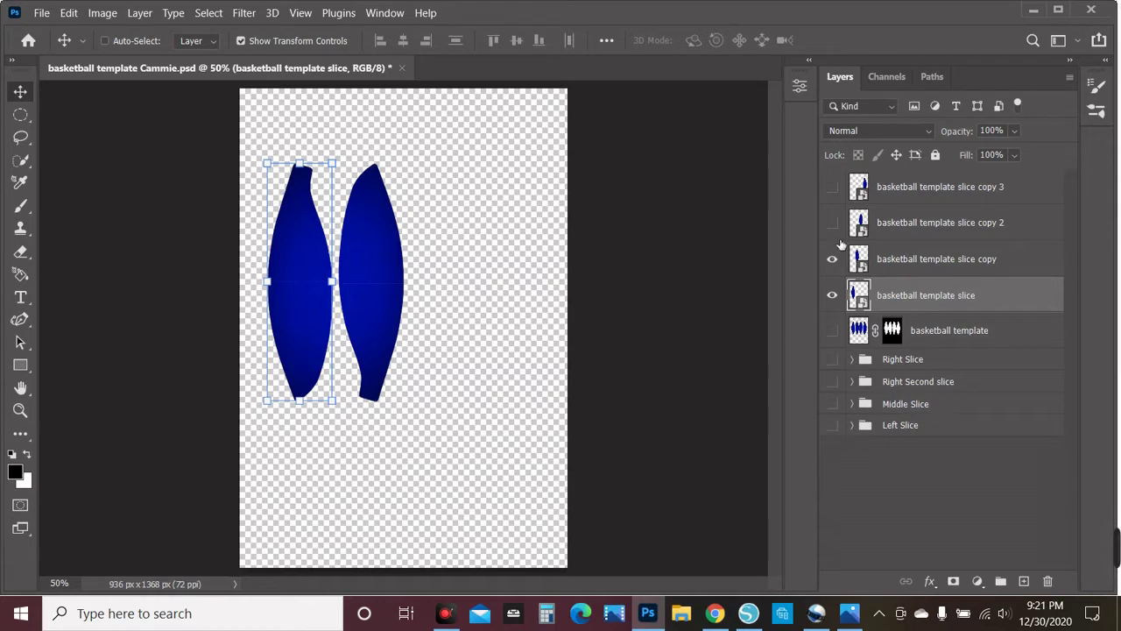
pyautogui.click(832, 222)
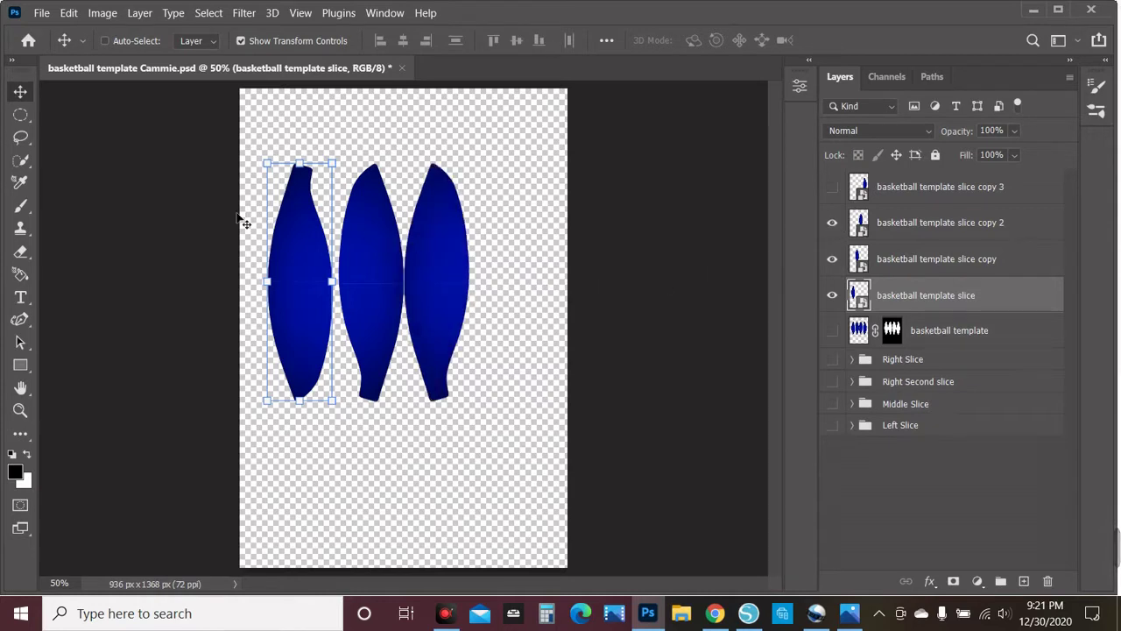
pyautogui.moveTo(242, 220); pyautogui.dragTo(402, 258)
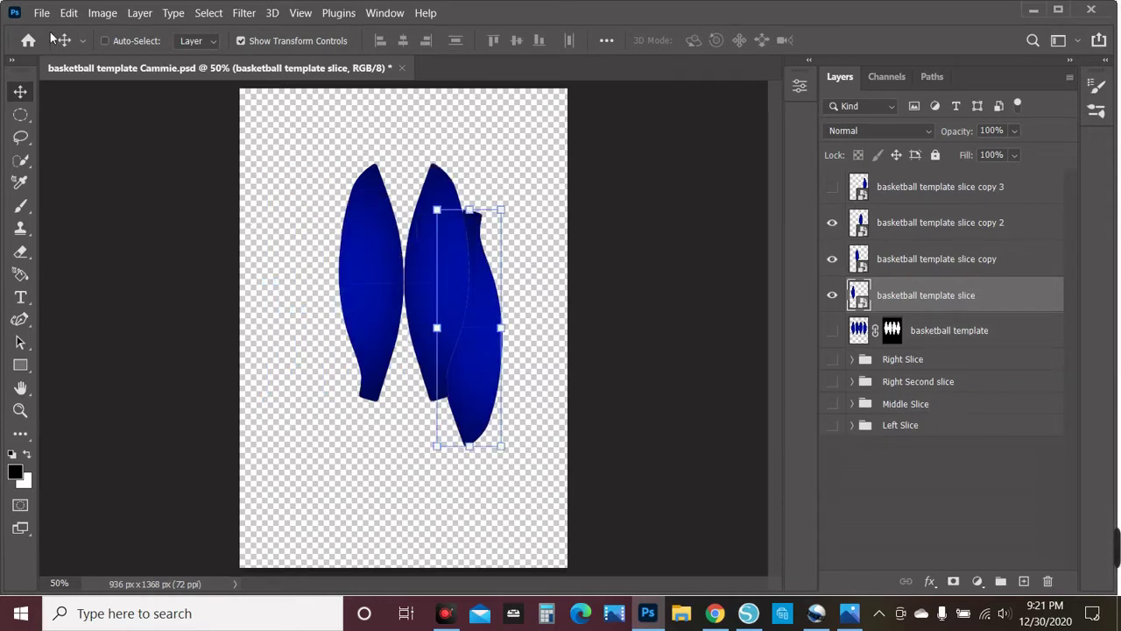
pyautogui.press('ctrl')
pyautogui.hotkey('ctrl', 'z')
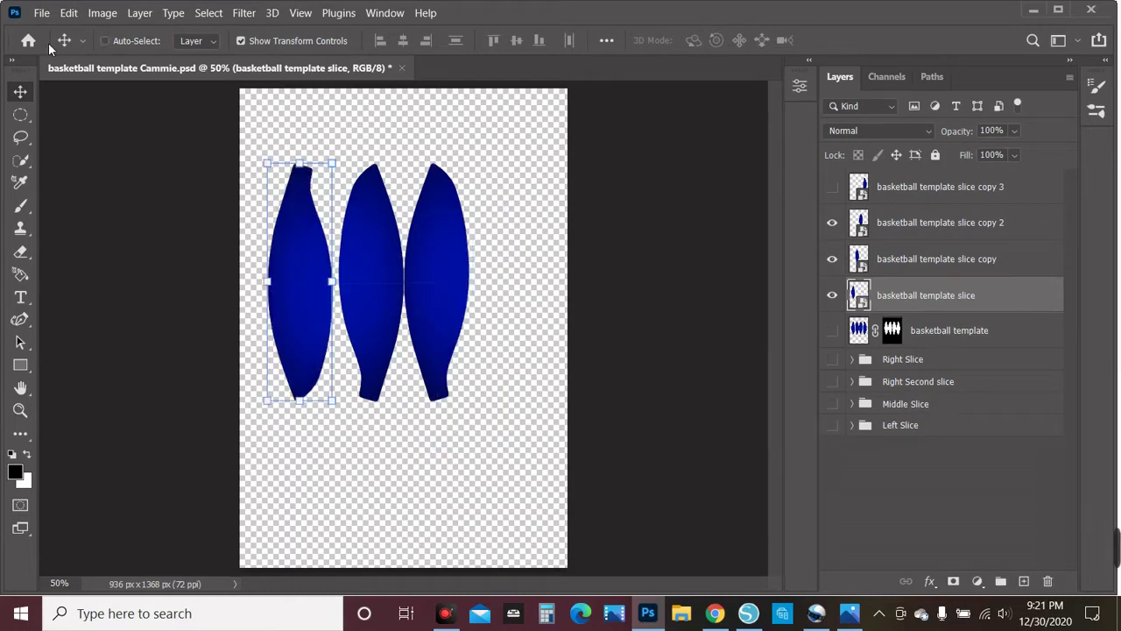
# Enlarge the three visible slices together to about 11.01 in wide and 150.59% high, using inches for the transform's Y position and width
pyautogui.keyDown('shift'); pyautogui.click(911, 274); pyautogui.keyUp('shift')
pyautogui.keyDown('shift'); pyautogui.click(898, 229); pyautogui.keyUp('shift')
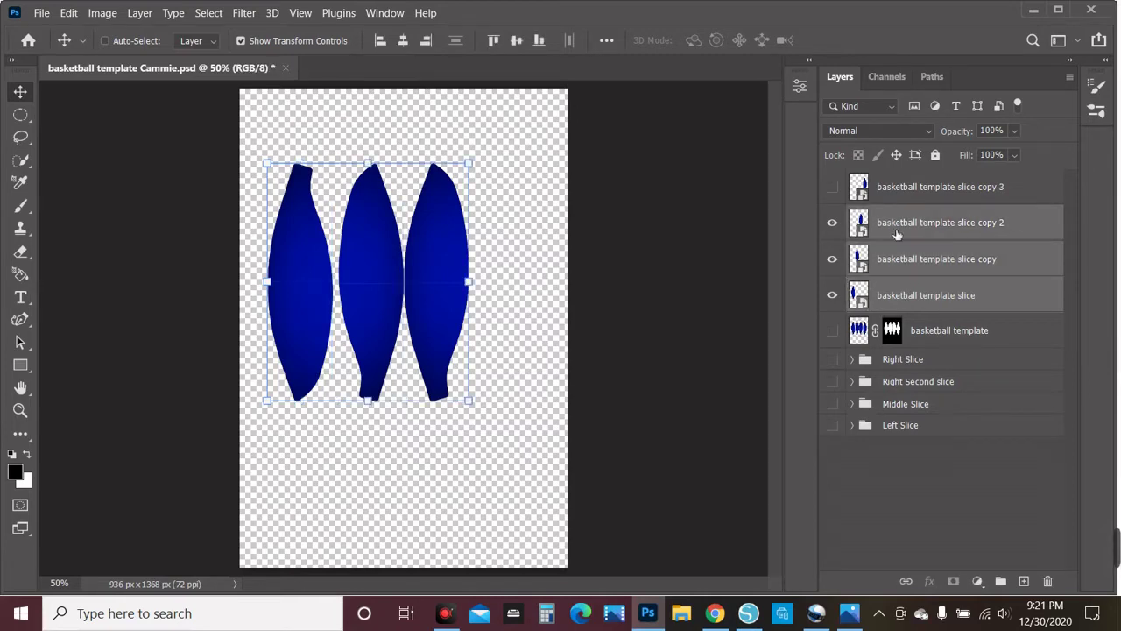
pyautogui.moveTo(473, 409); pyautogui.dragTo(549, 534)
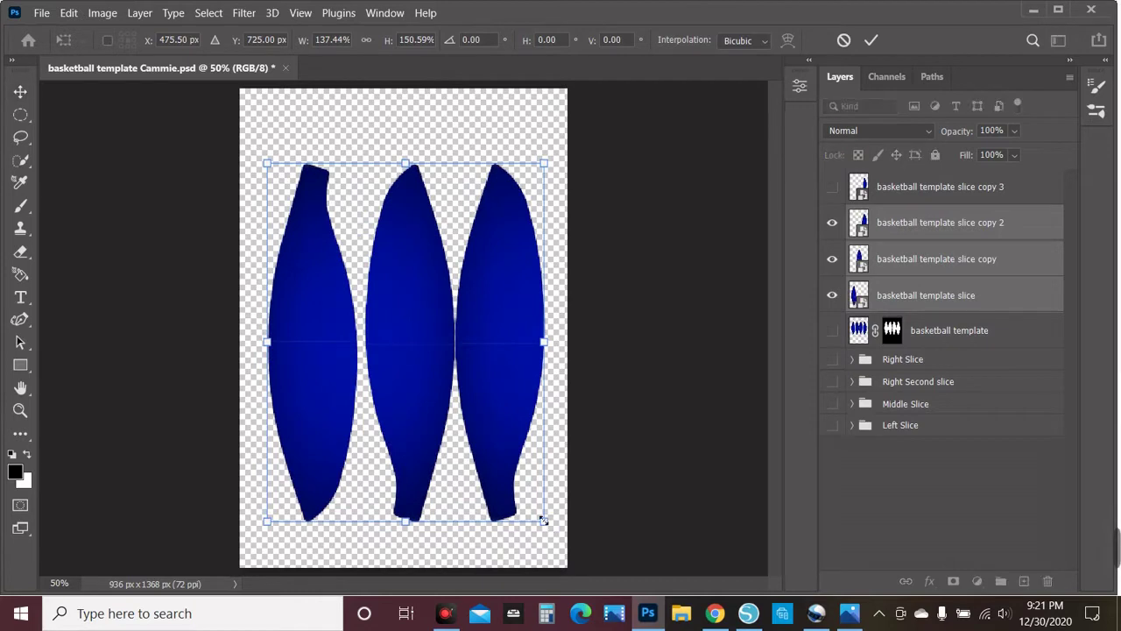
pyautogui.click(258, 44)
pyautogui.rightClick(267, 42)
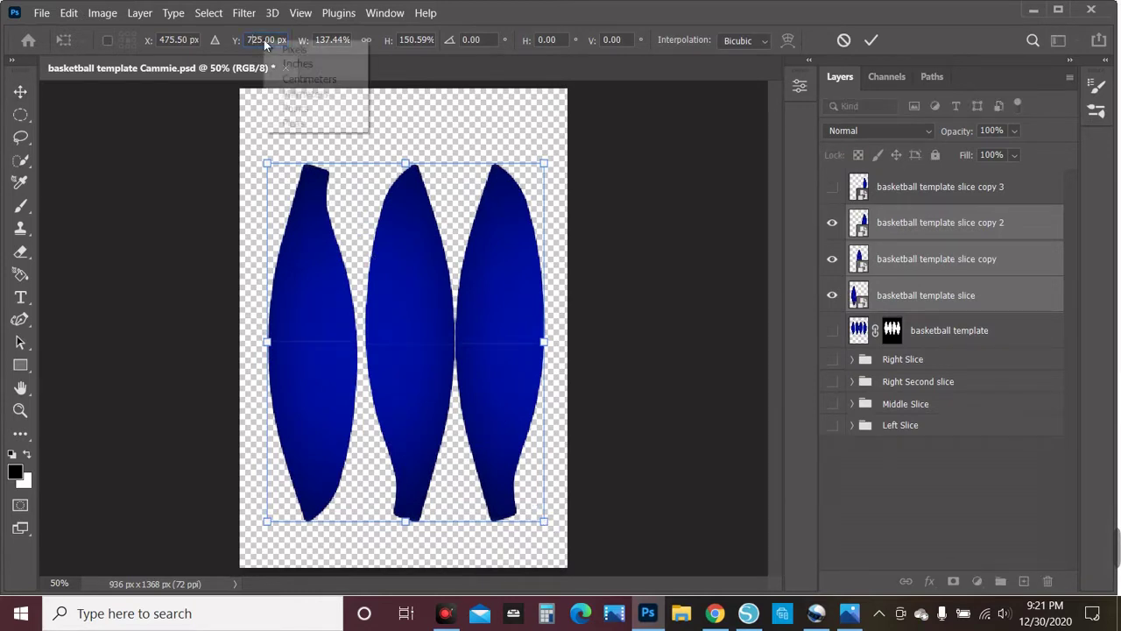
pyautogui.click(284, 65)
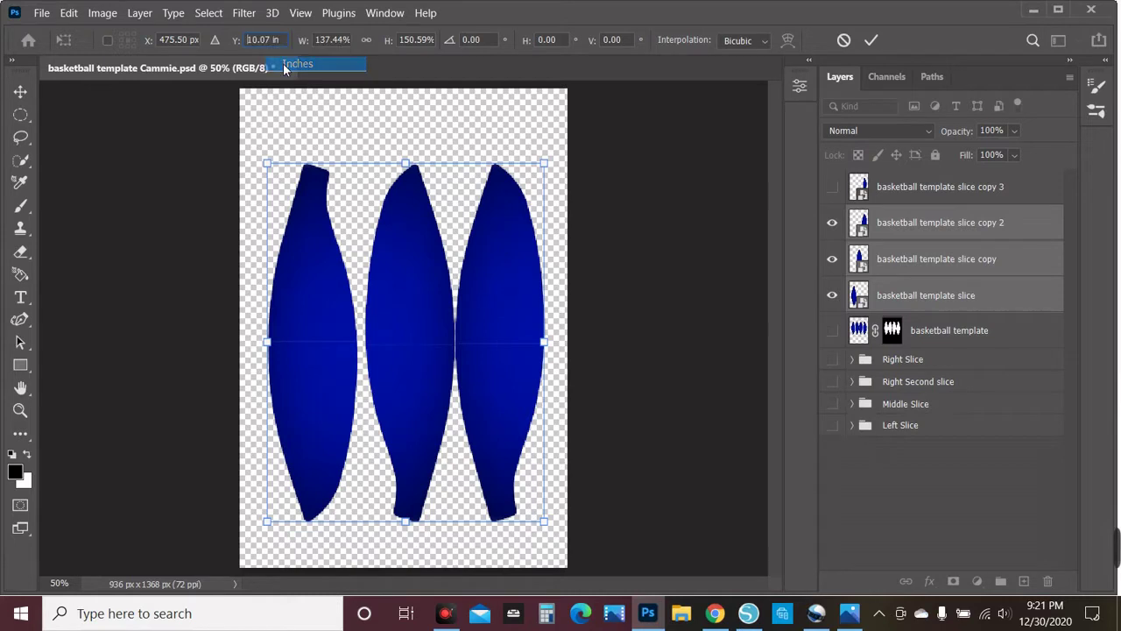
pyautogui.rightClick(330, 41)
pyautogui.click(359, 64)
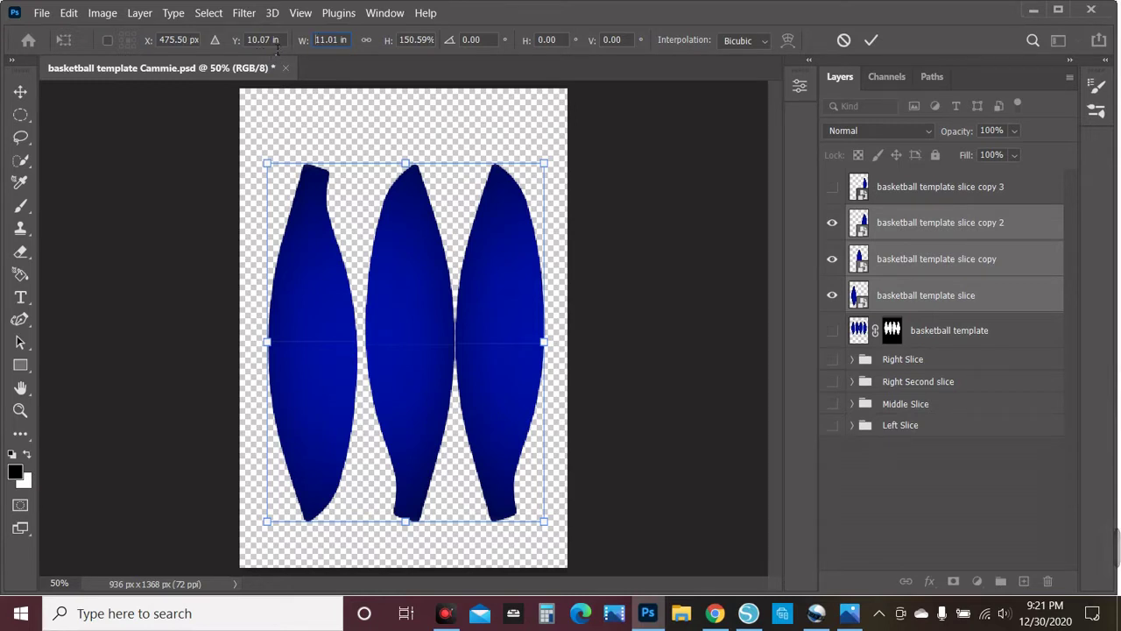
# Move the three slices against the canvas's left edge, enlarge them to about 12.63 in wide and 177.06% high, and apply the transform
pyautogui.moveTo(505, 291); pyautogui.dragTo(483, 254)
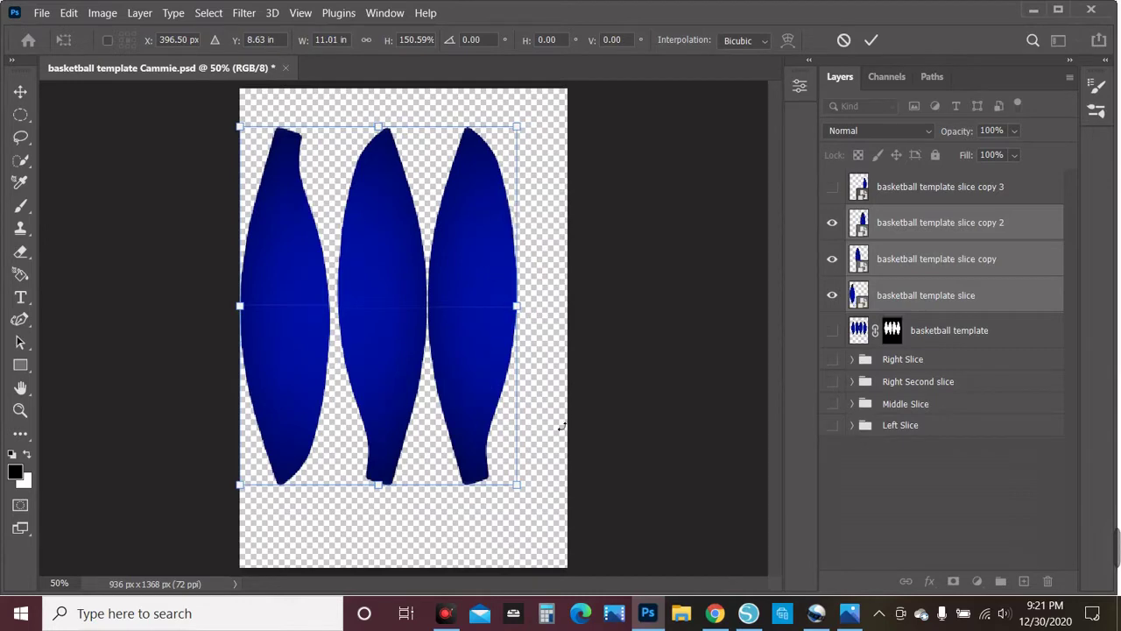
pyautogui.moveTo(524, 492); pyautogui.dragTo(568, 557)
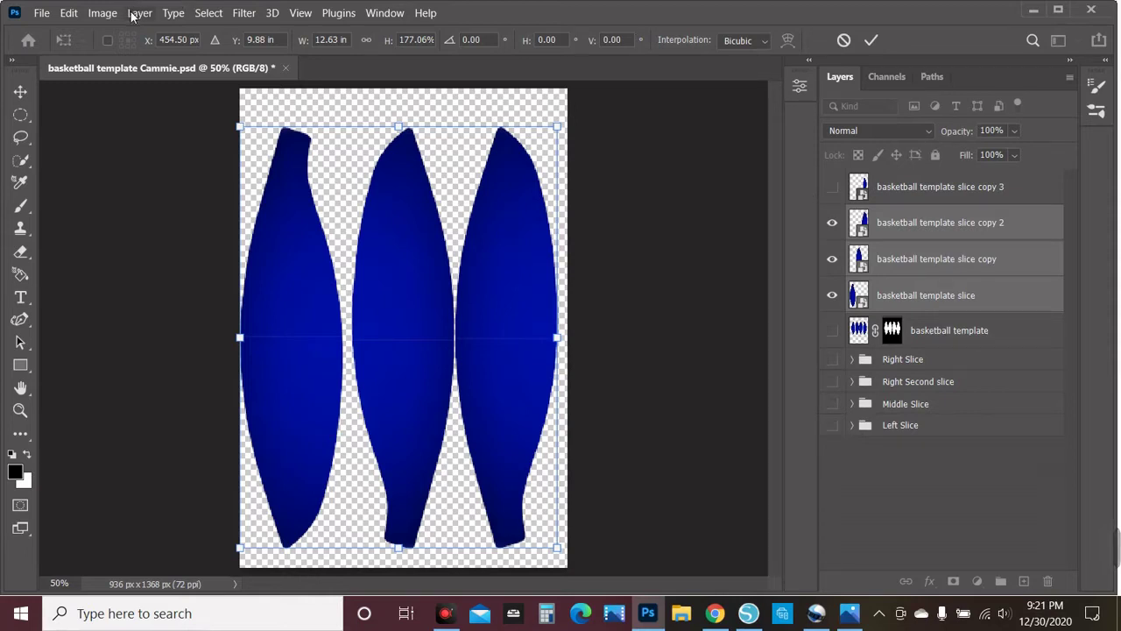
pyautogui.click(41, 13)
pyautogui.moveTo(69, 13)
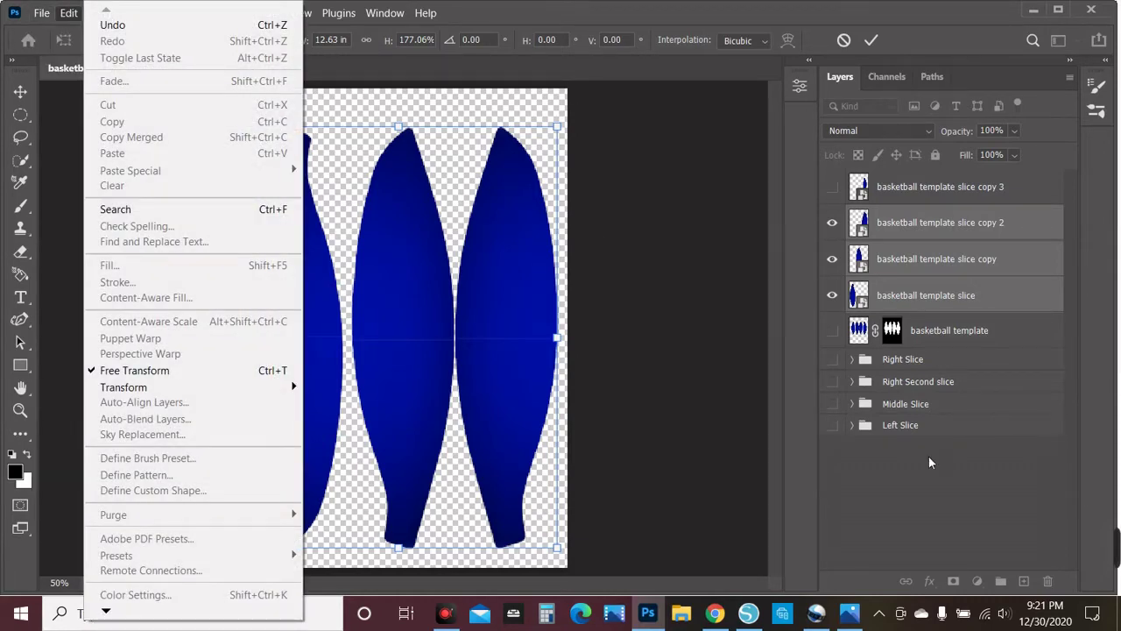
pyautogui.press('Escape')
pyautogui.press('Return')
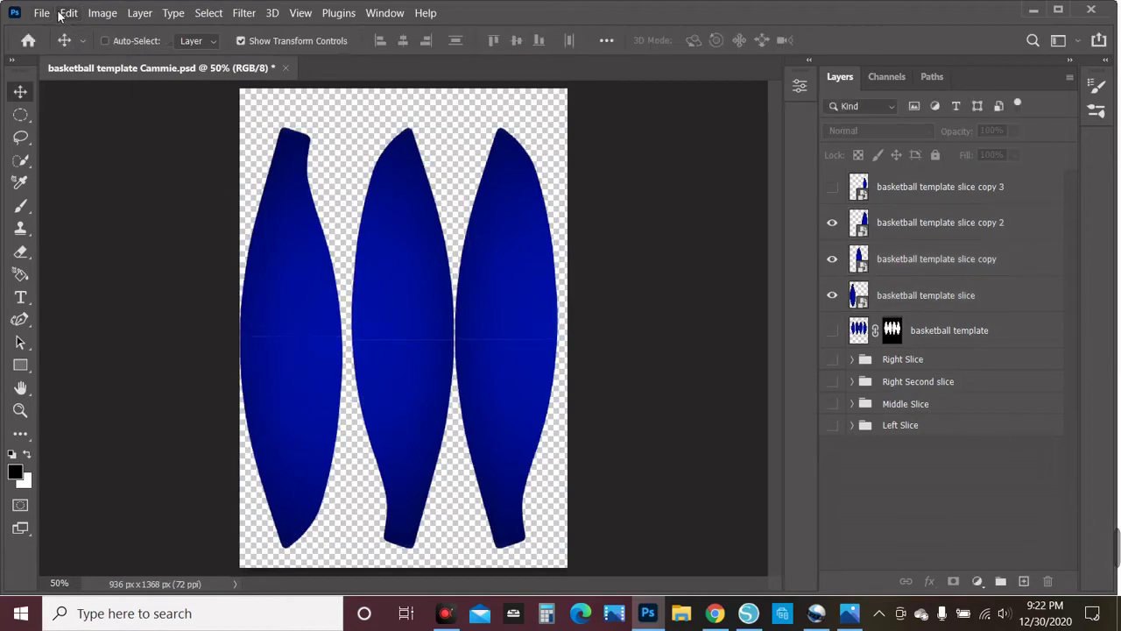
pyautogui.click(44, 13)
pyautogui.click(49, 14)
pyautogui.click(69, 13)
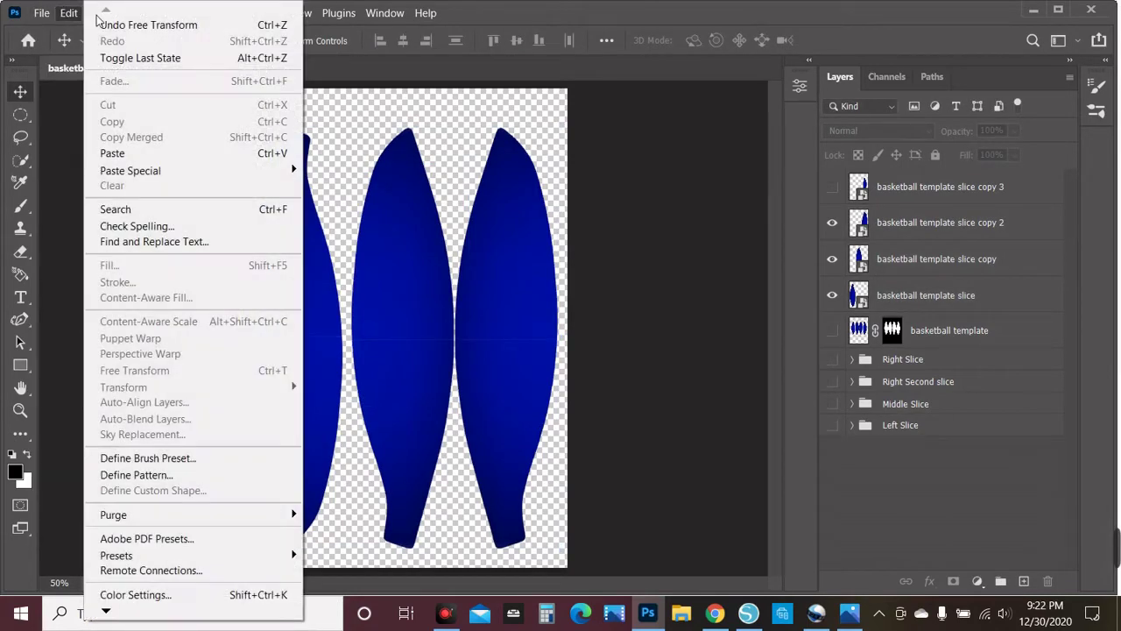
pyautogui.click(73, 134)
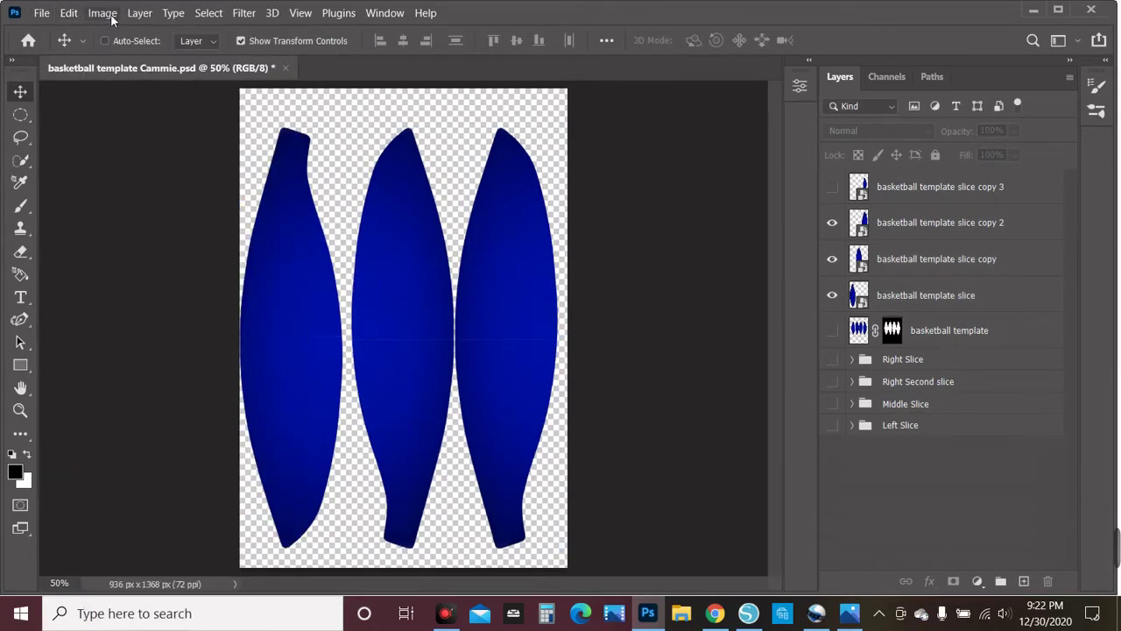
# Resize the canvas to 11 inches wide by 17 inches high, accepting the clipping
pyautogui.click(112, 16)
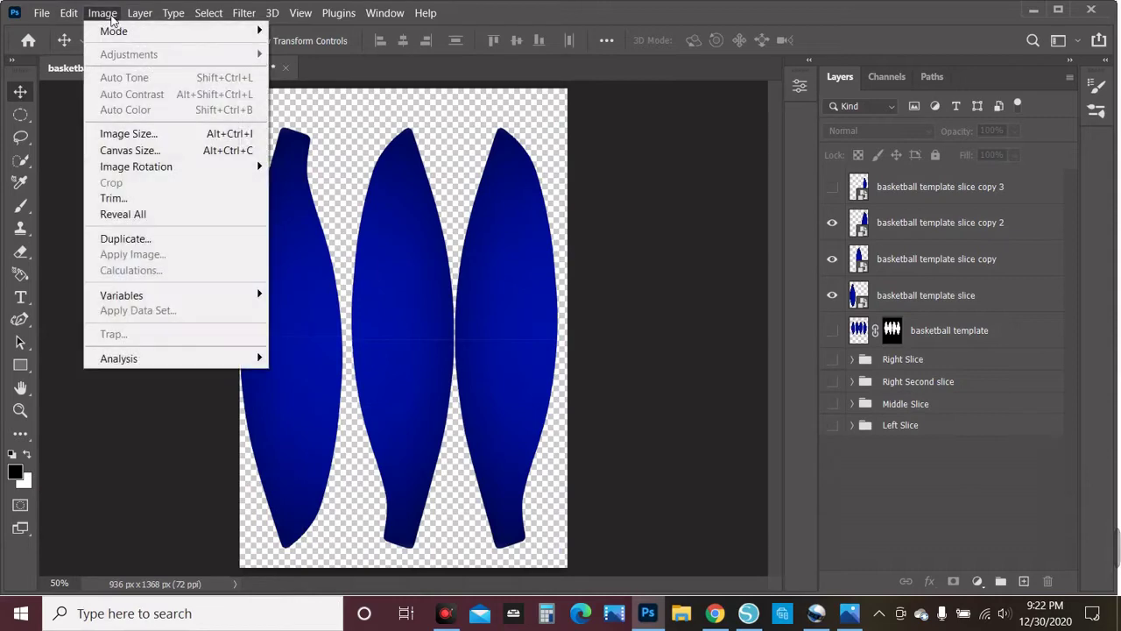
pyautogui.click(155, 152)
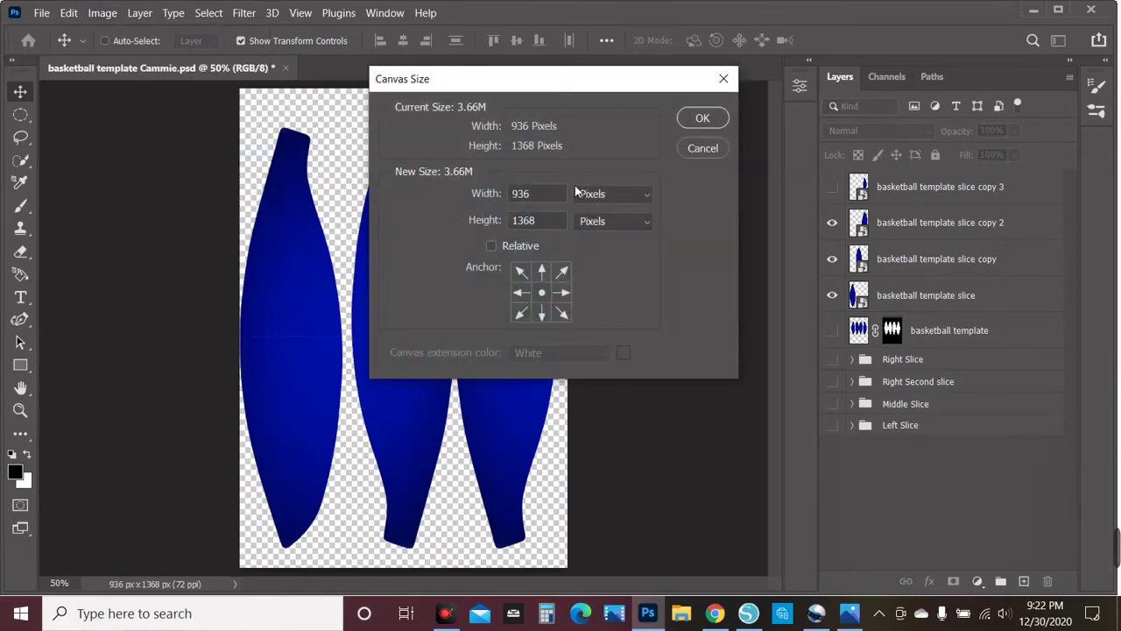
pyautogui.click(605, 201)
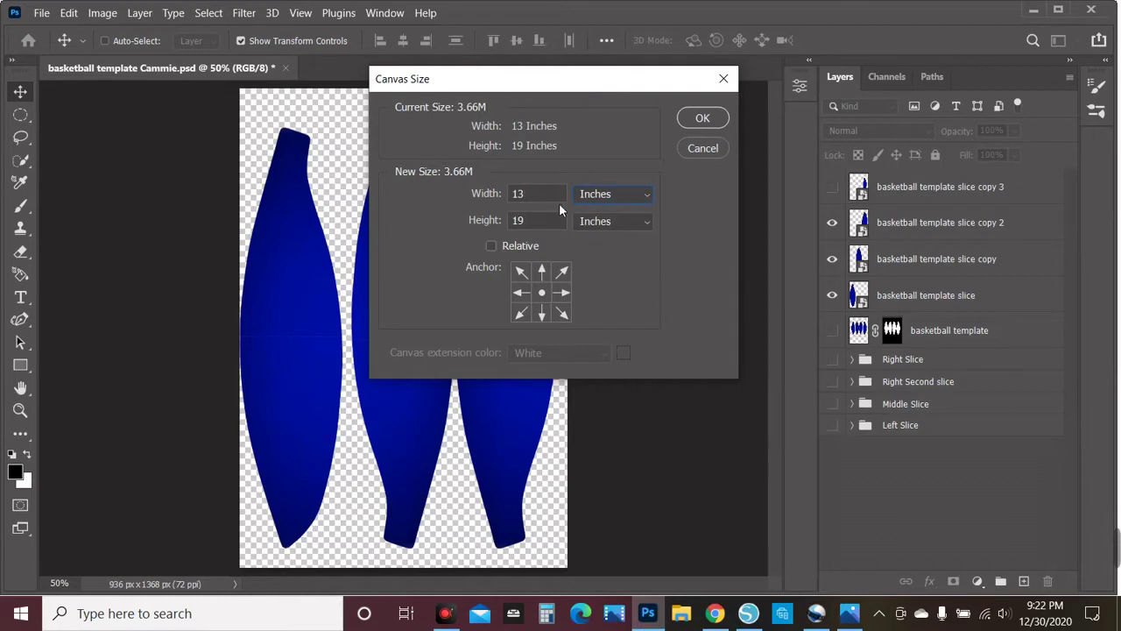
pyautogui.doubleClick(538, 195)
pyautogui.write('11')
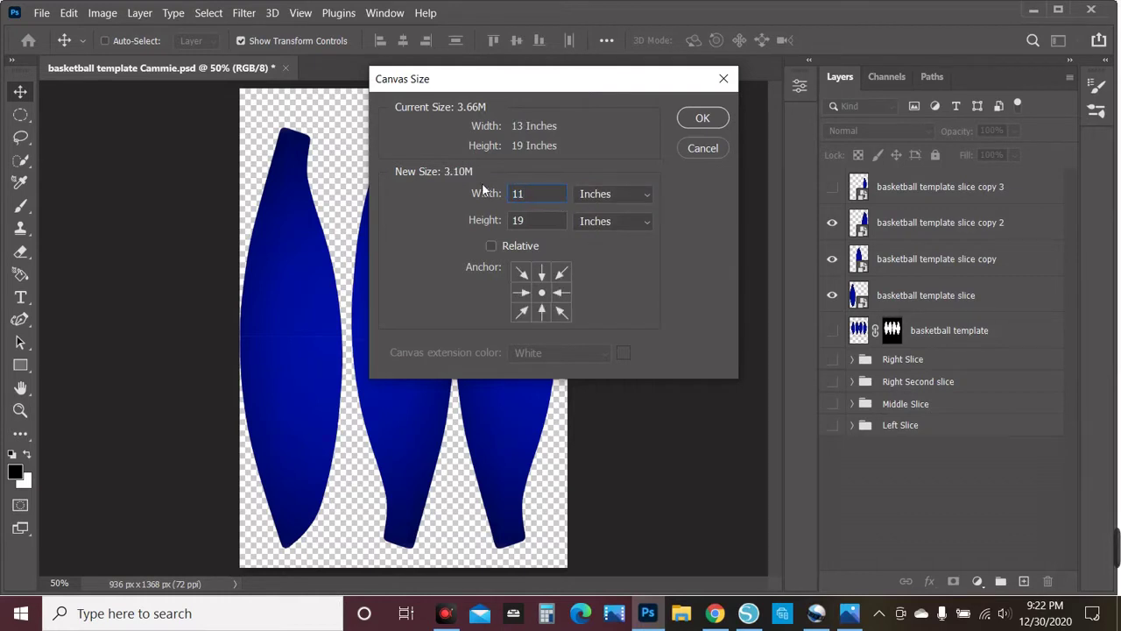
pyautogui.press('Tab')
pyautogui.write('17')
pyautogui.click(710, 120)
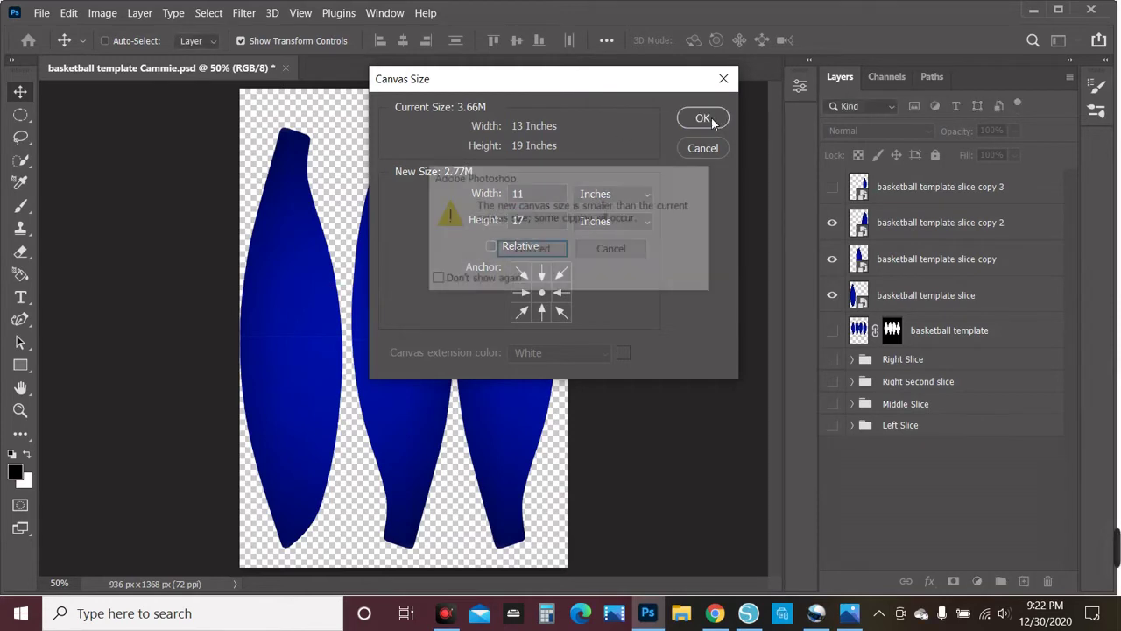
pyautogui.click(533, 250)
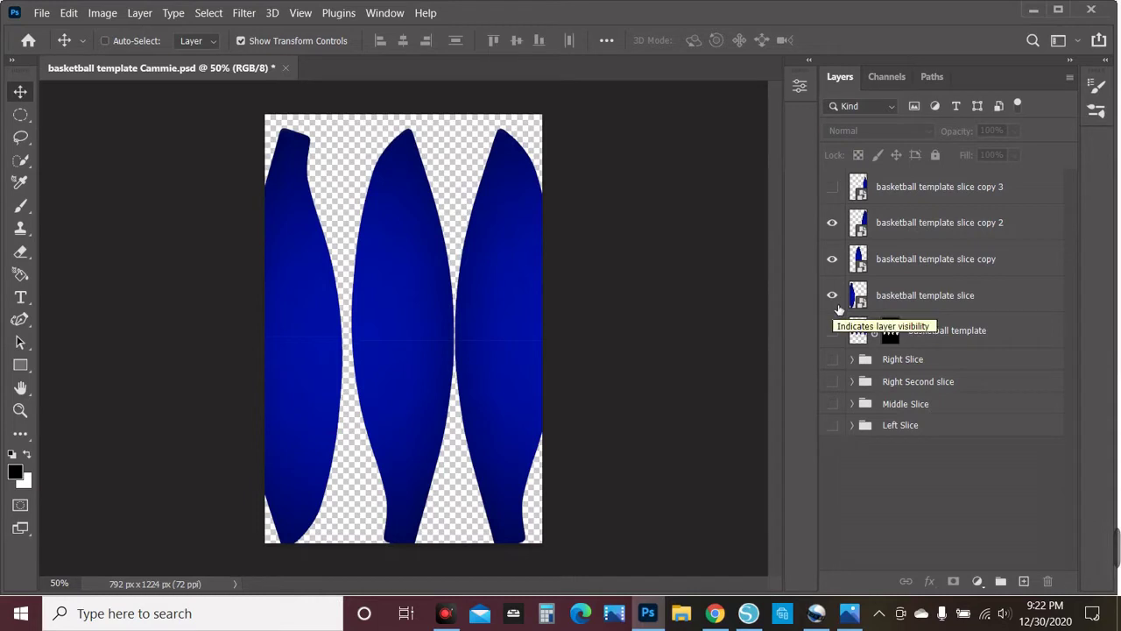
# Hide slice copy 2, then move the original slice and slice copy together inside the canvas and shrink them to about 7.77 in wide
pyautogui.click(834, 223)
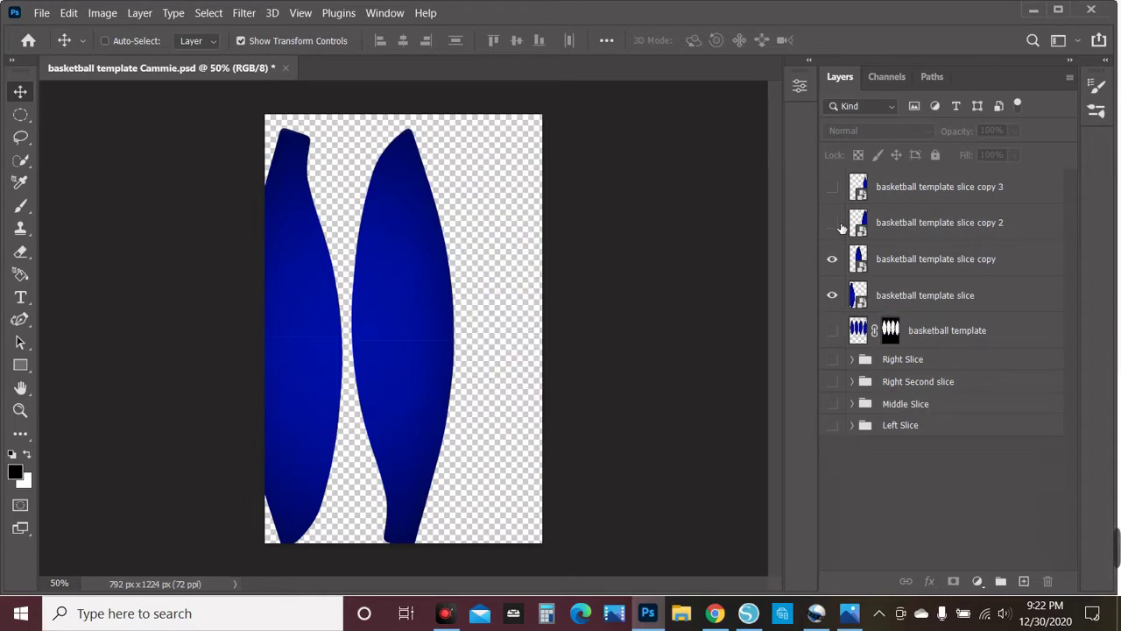
pyautogui.click(921, 305)
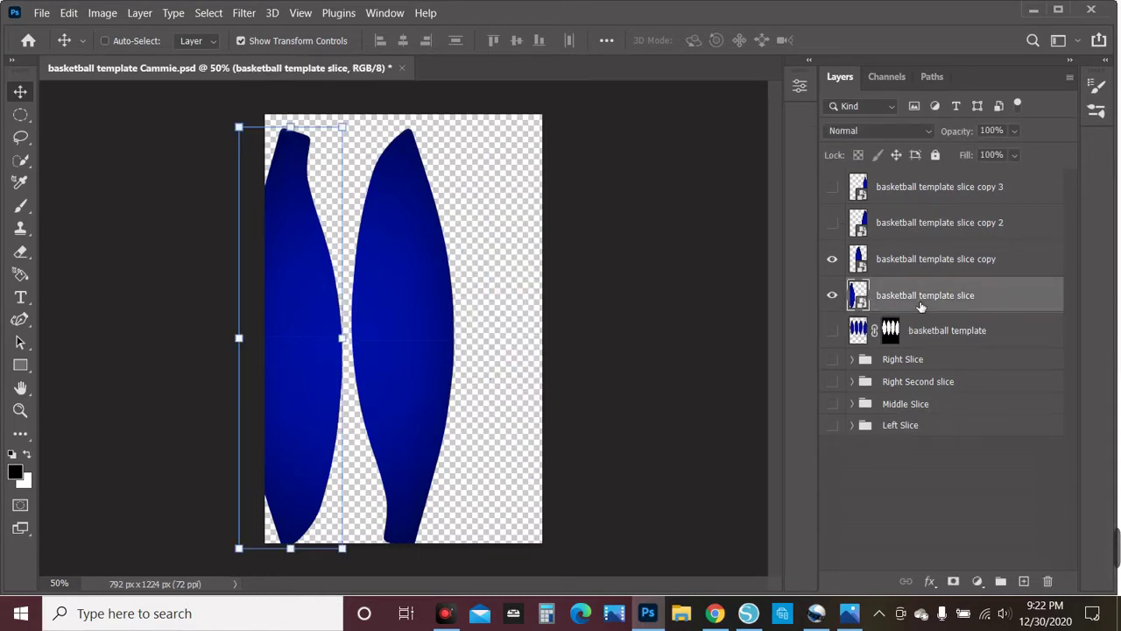
pyautogui.keyDown('shift'); pyautogui.click(924, 263); pyautogui.keyUp('shift')
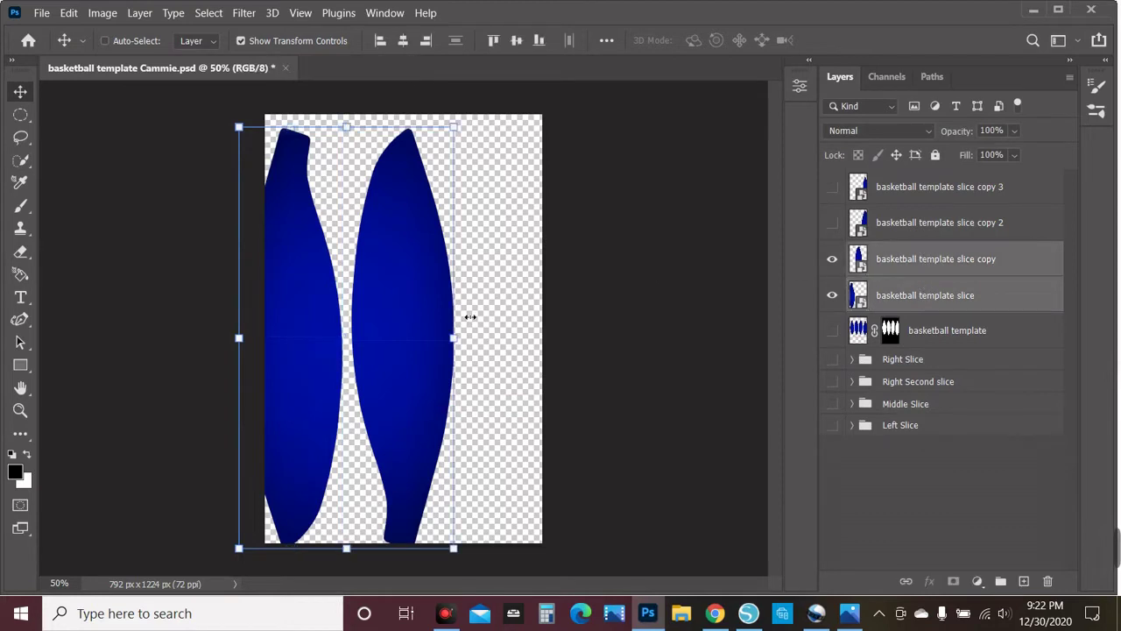
pyautogui.moveTo(415, 310); pyautogui.dragTo(447, 314)
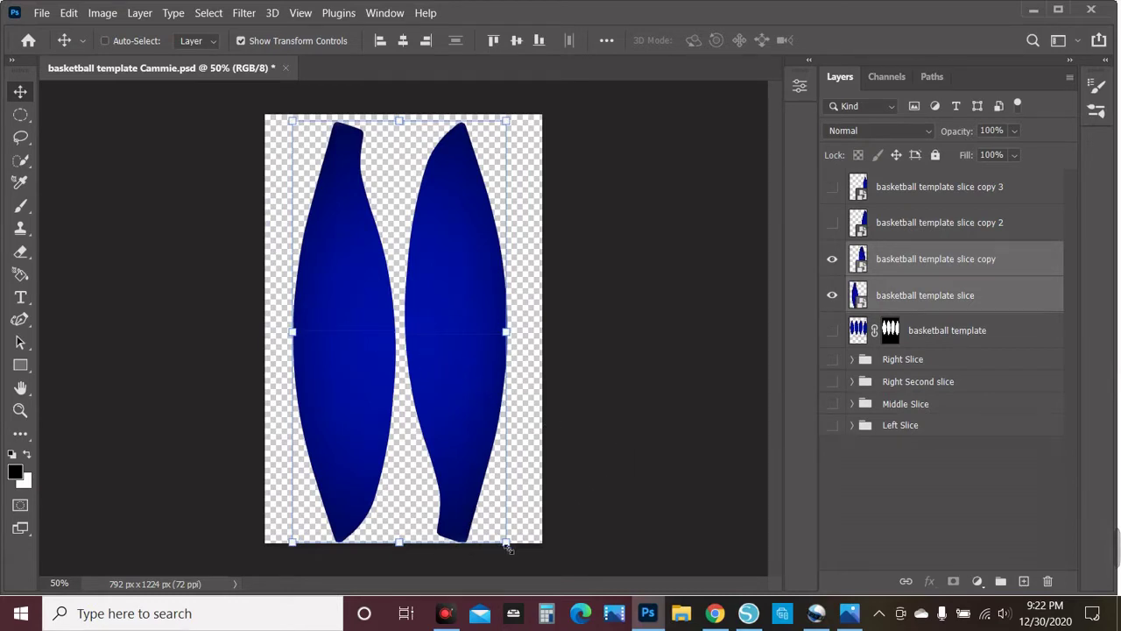
pyautogui.moveTo(506, 543); pyautogui.dragTo(494, 510)
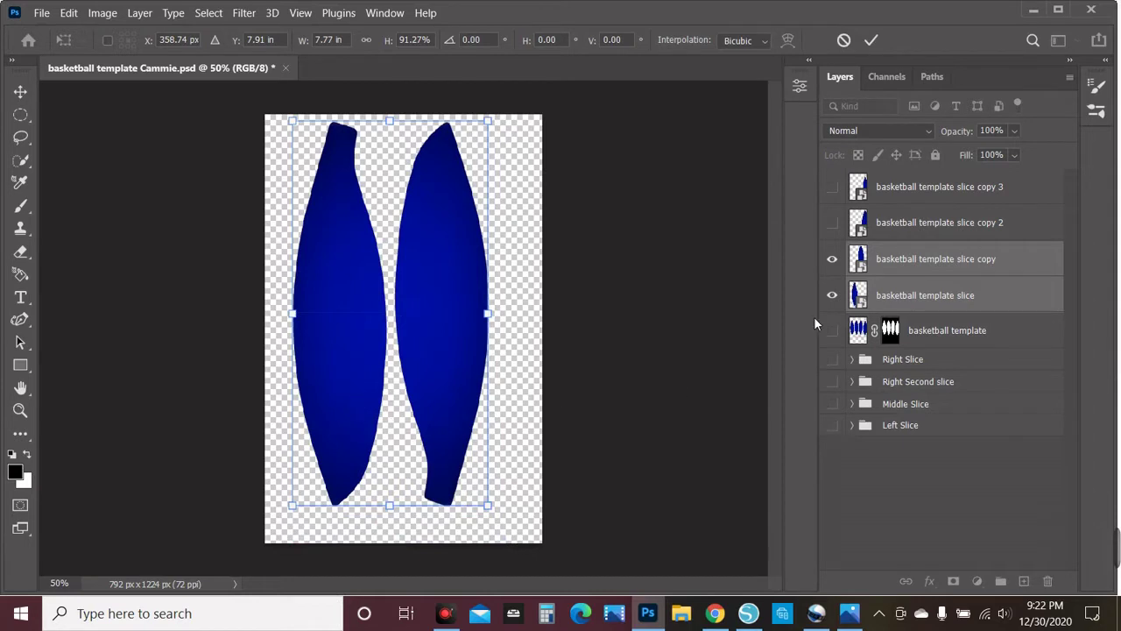
# Apply the transform and switch the basketball template slice layer's X and Y position properties to inches
pyautogui.click(880, 295)
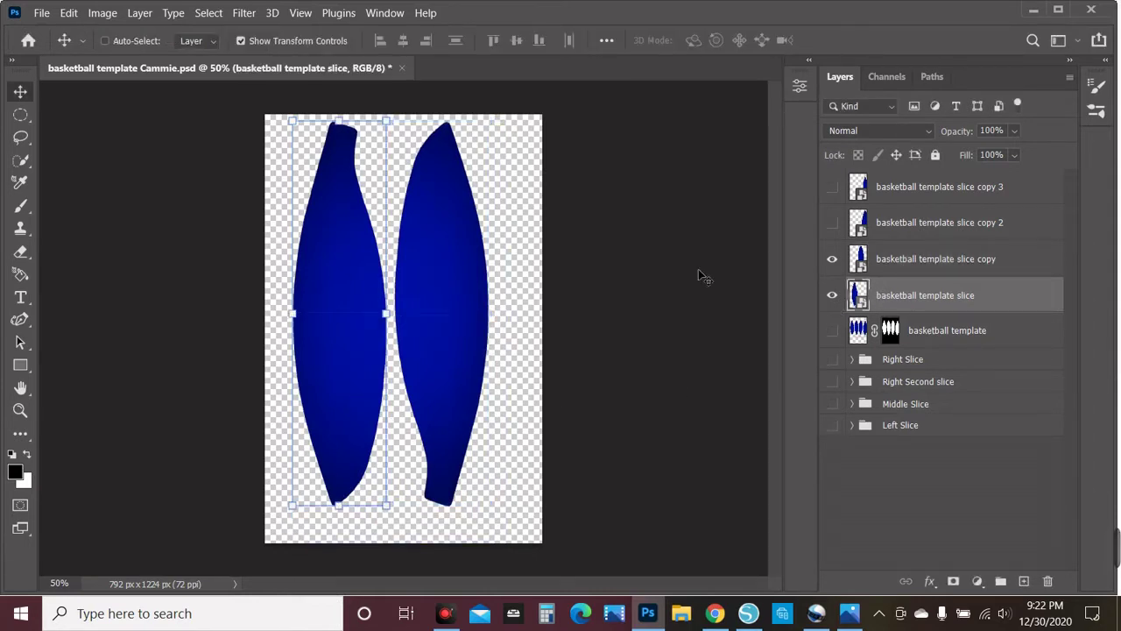
pyautogui.click(800, 87)
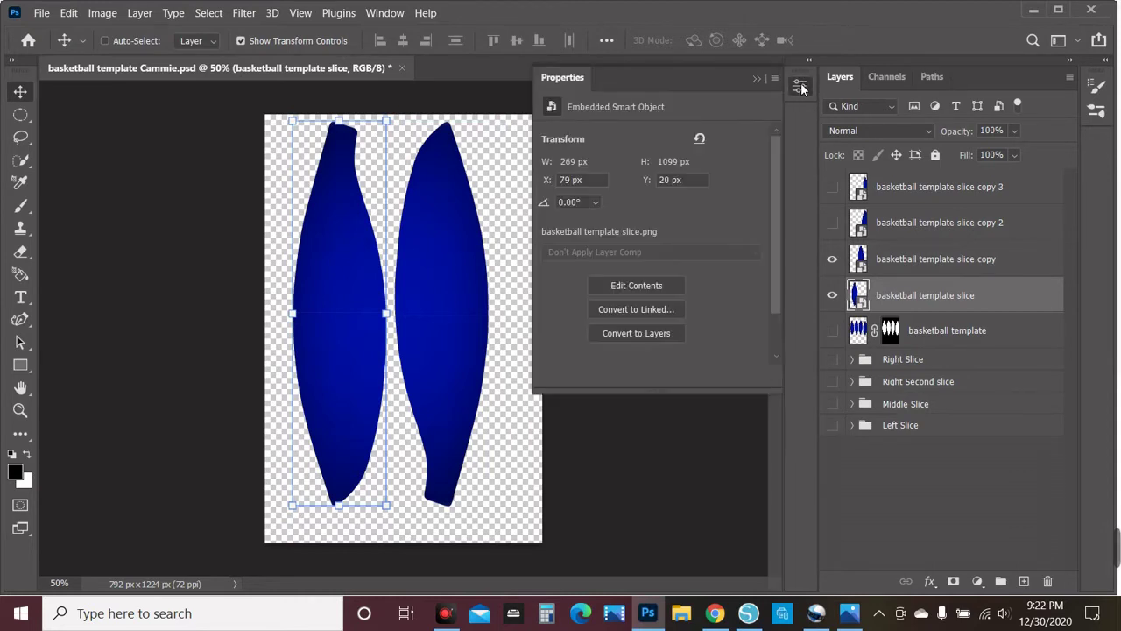
pyautogui.rightClick(585, 185)
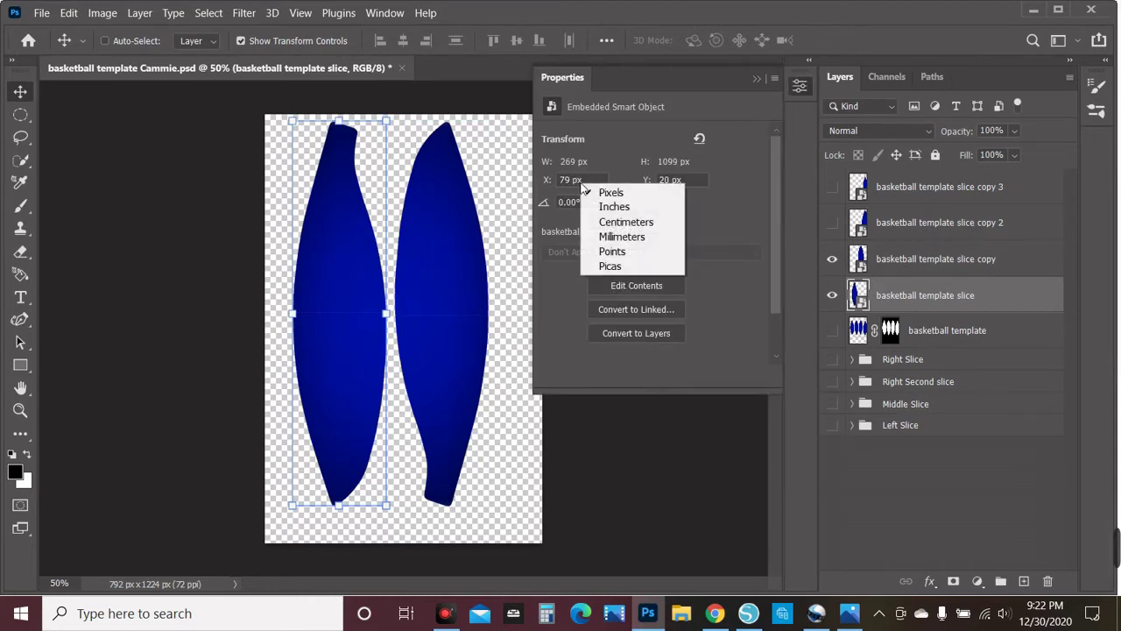
pyautogui.click(613, 206)
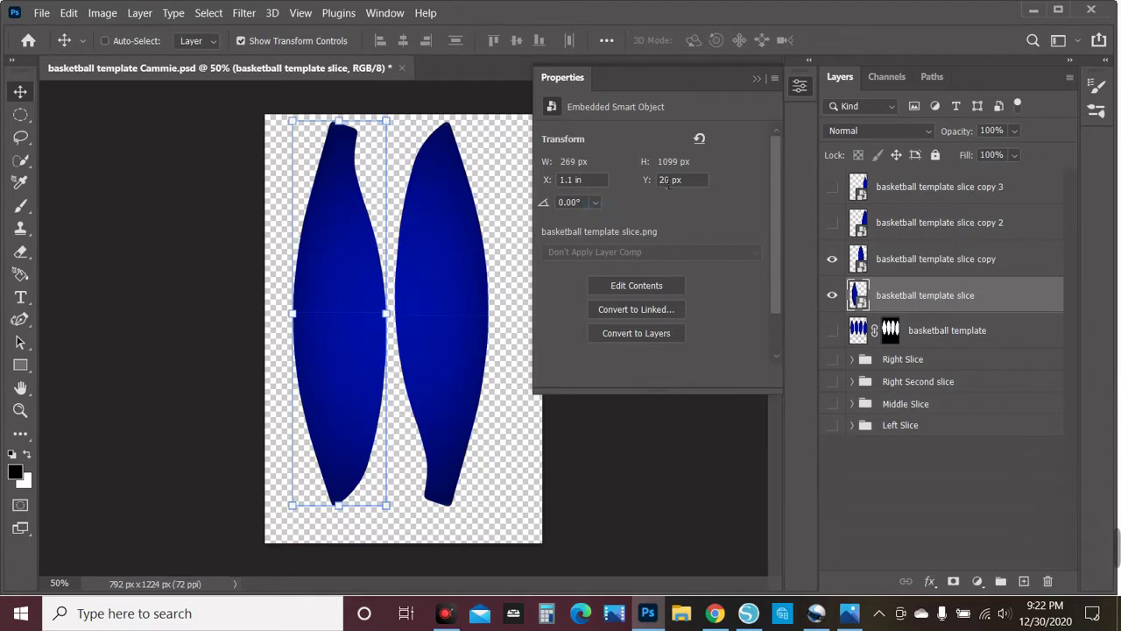
pyautogui.rightClick(672, 188)
pyautogui.click(681, 210)
# Open the slice smart object's contents for editing and switch its height property to inches
pyautogui.click(635, 286)
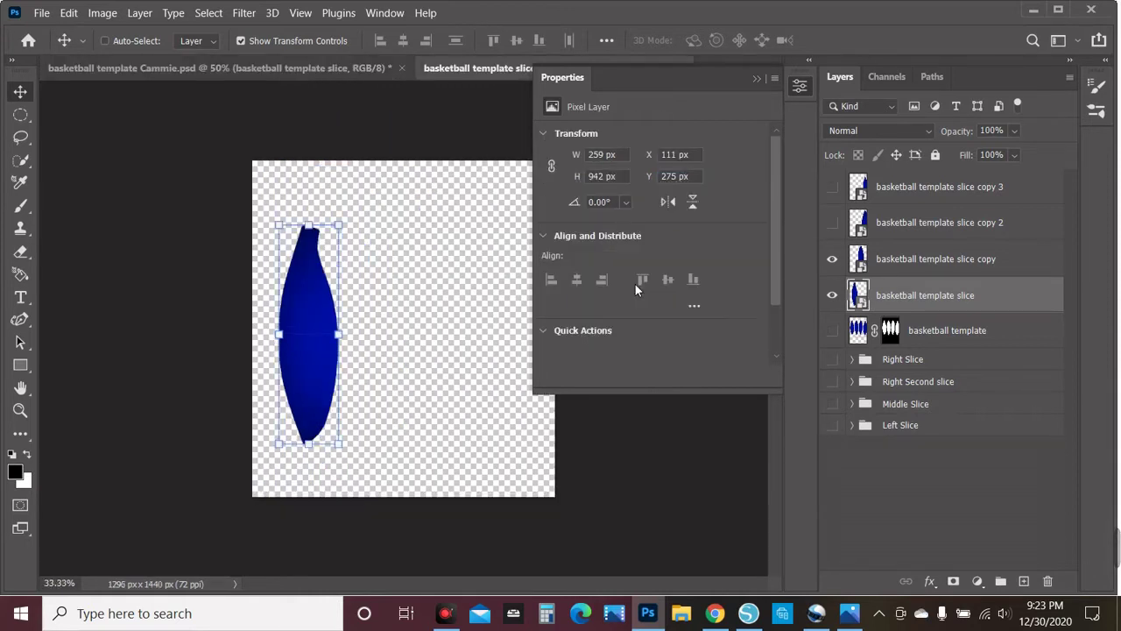
pyautogui.rightClick(602, 180)
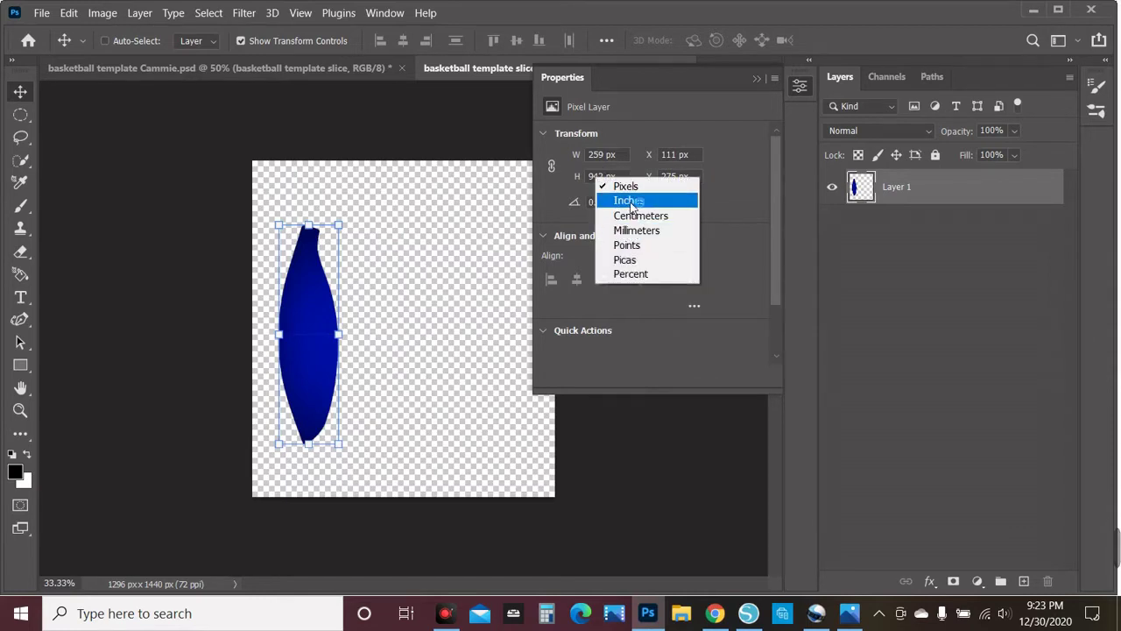
pyautogui.click(629, 201)
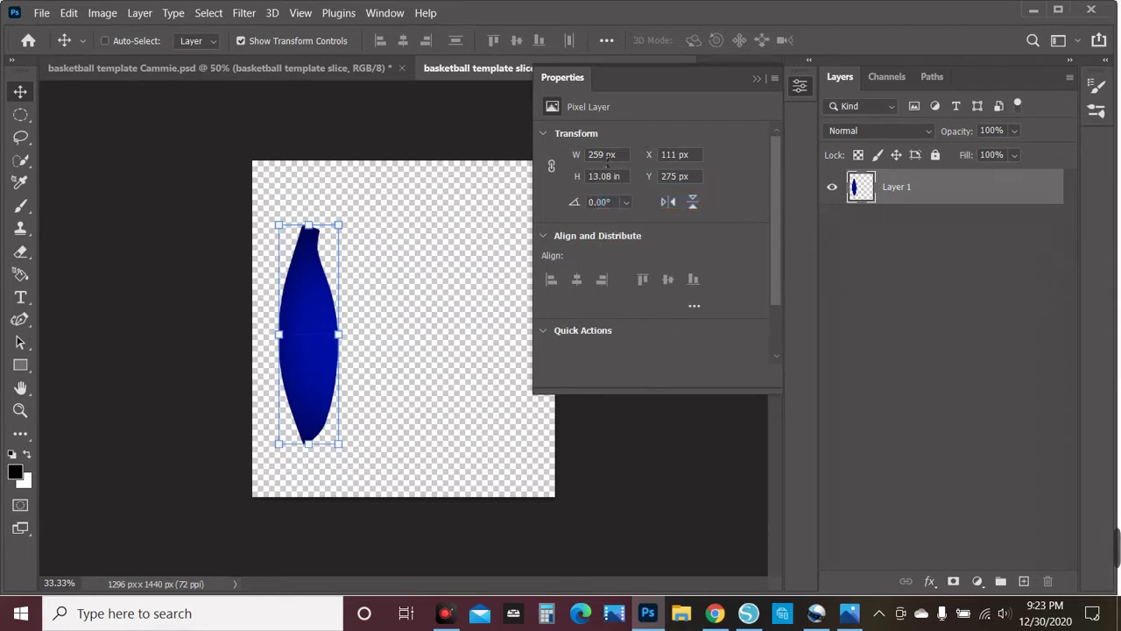
# Switch the slice's width property to inches and return to the main basketball template document
pyautogui.rightClick(601, 159)
pyautogui.click(627, 180)
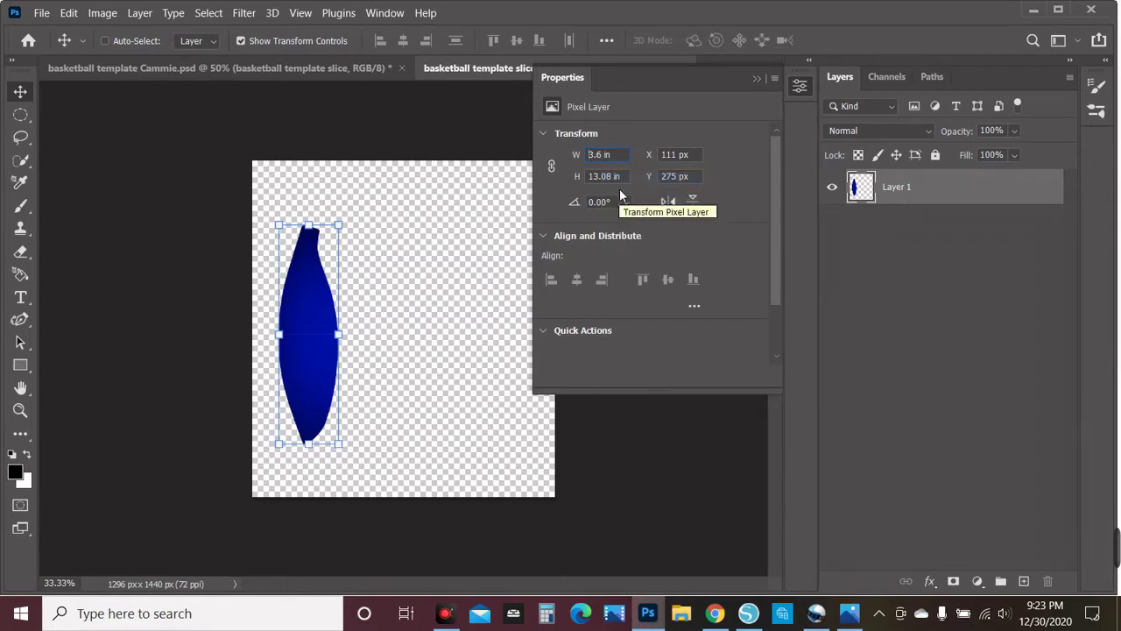
pyautogui.click(757, 79)
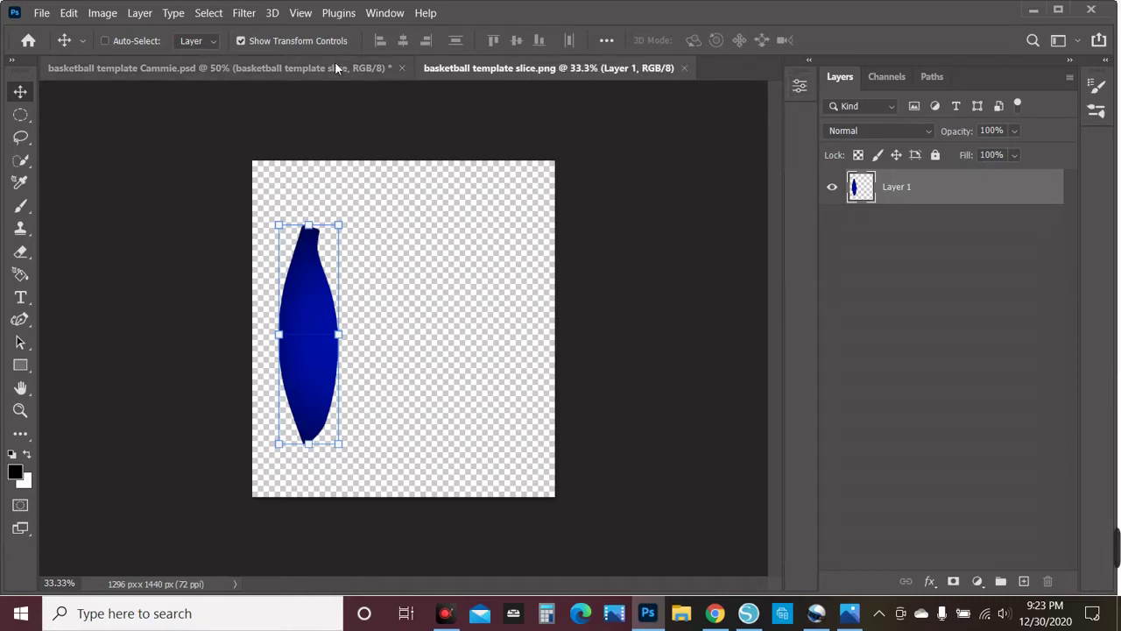
pyautogui.click(40, 12)
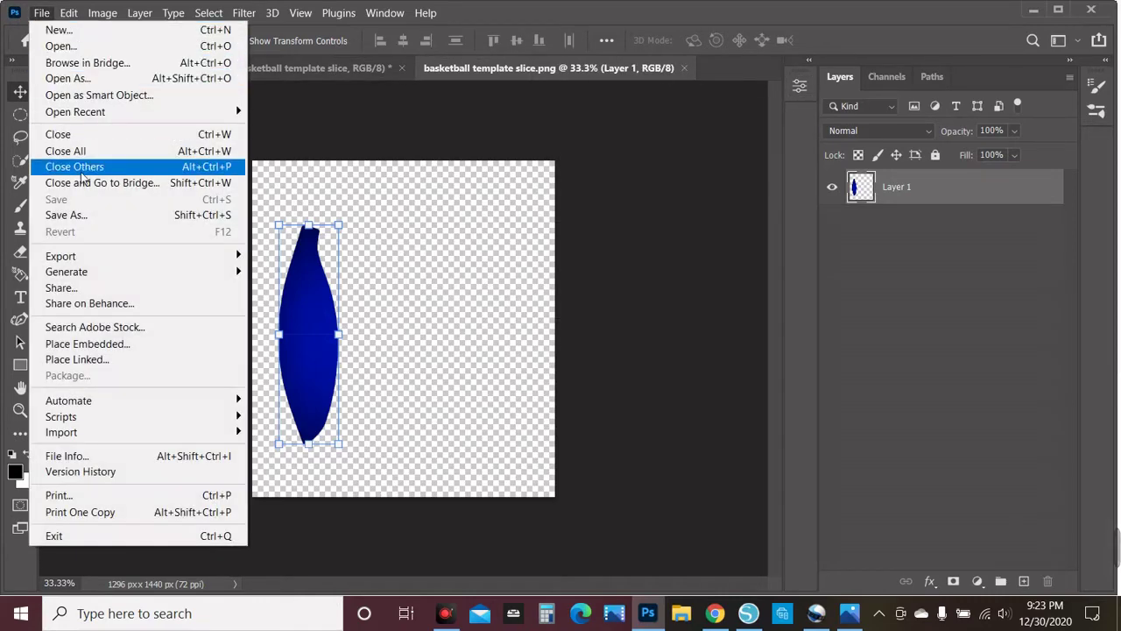
pyautogui.click(923, 393)
pyautogui.click(344, 70)
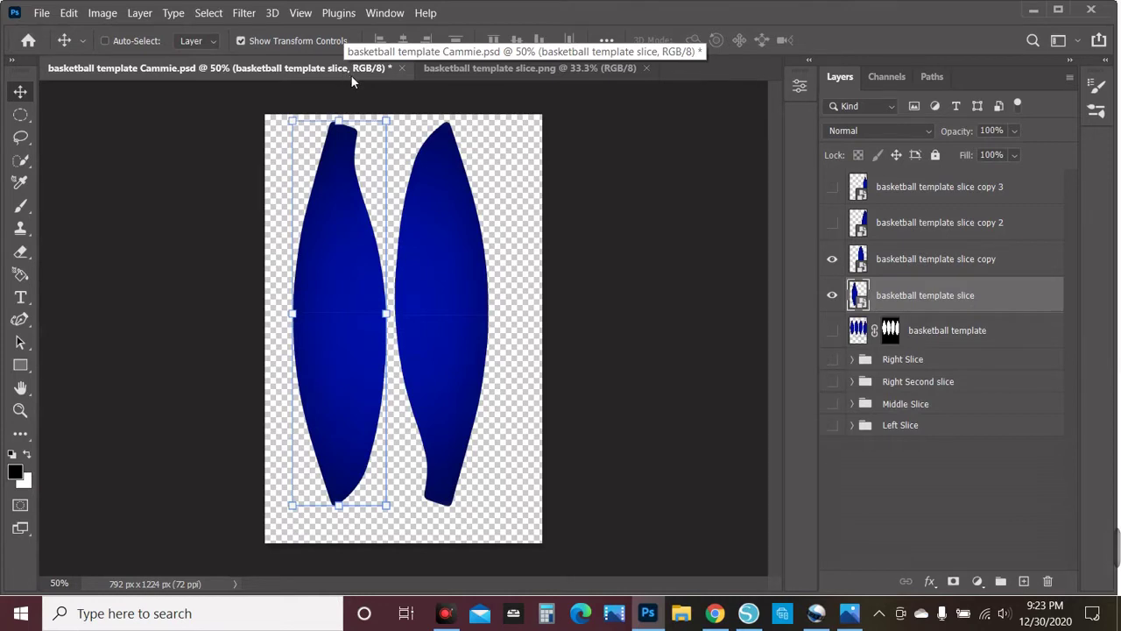
# Inspect the basketball template slice layer's width and position properties in the main document
pyautogui.rightClick(345, 186)
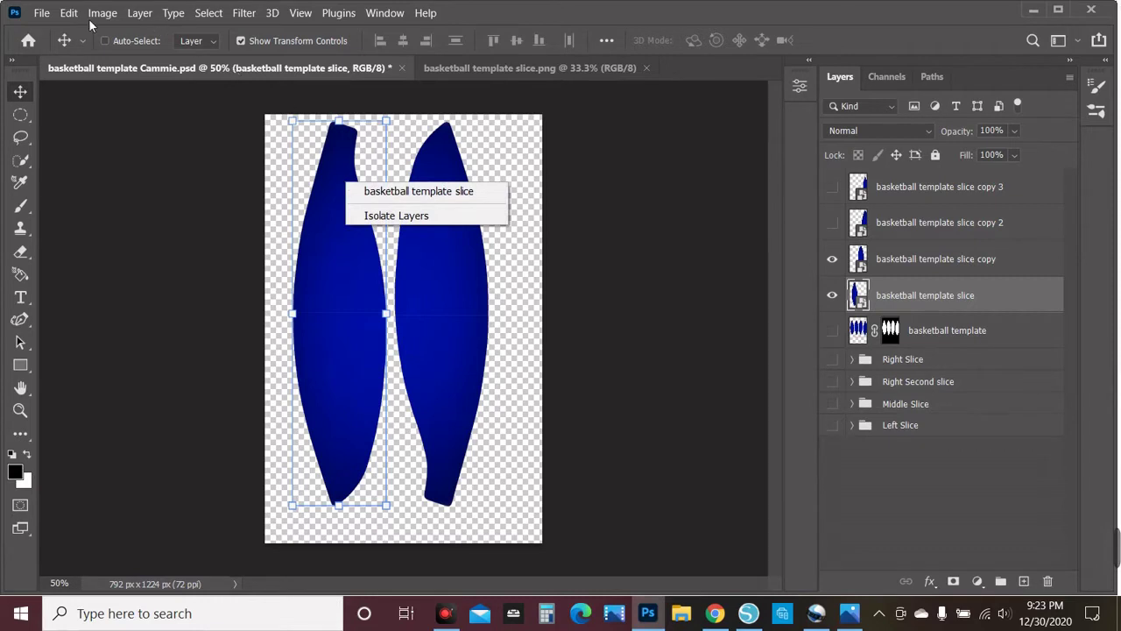
pyautogui.click(332, 157)
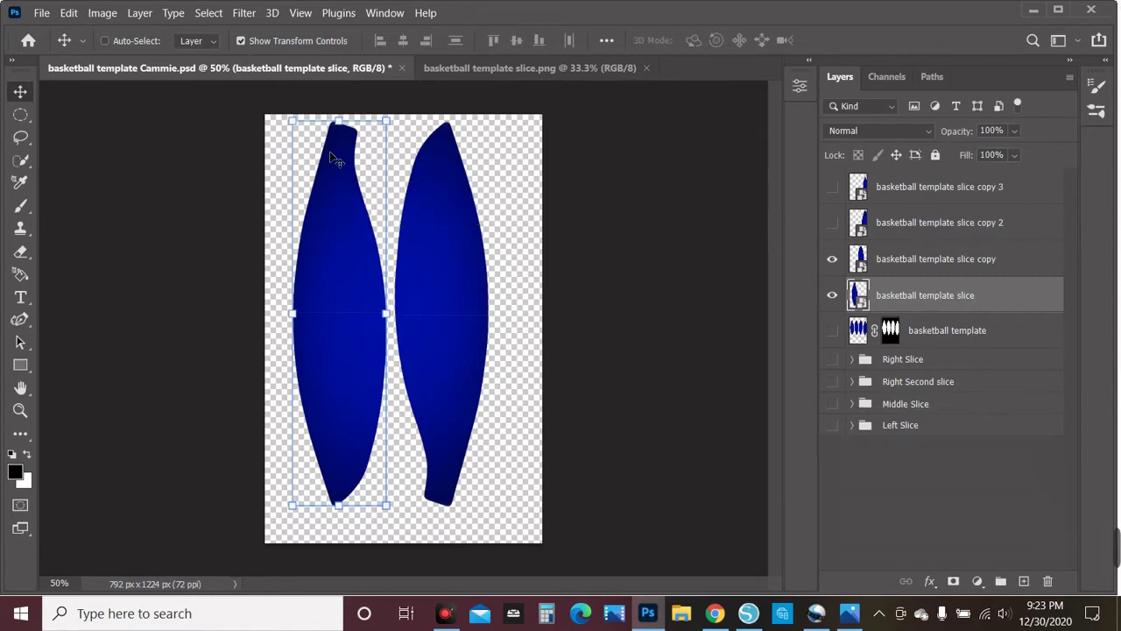
pyautogui.click(800, 89)
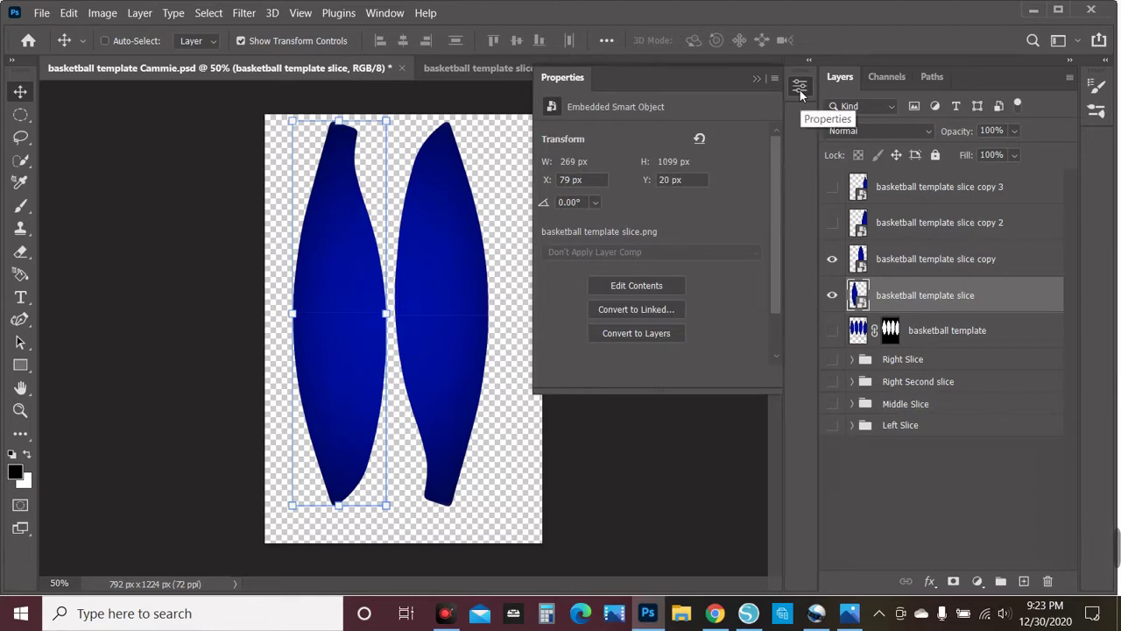
pyautogui.rightClick(571, 180)
pyautogui.click(578, 162)
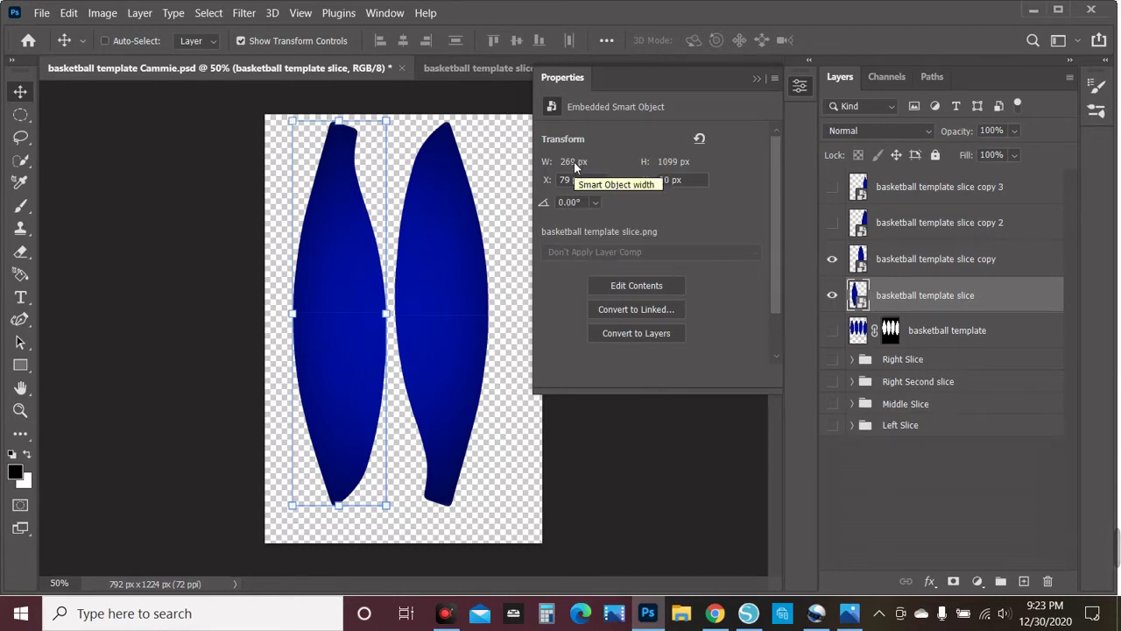
pyautogui.click(751, 77)
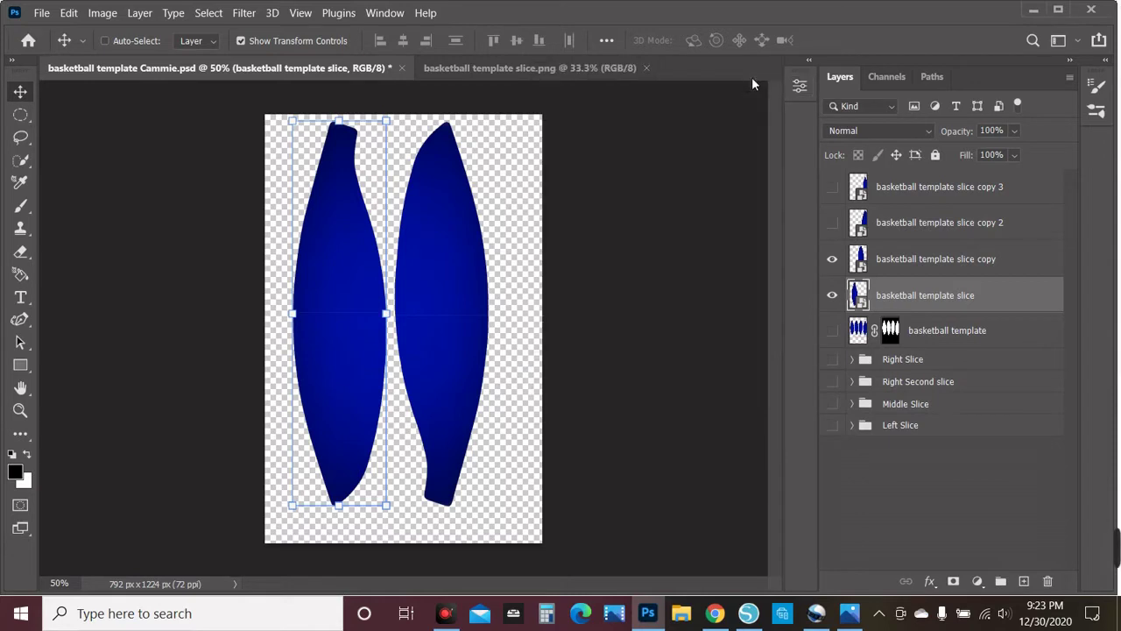
pyautogui.click(892, 366)
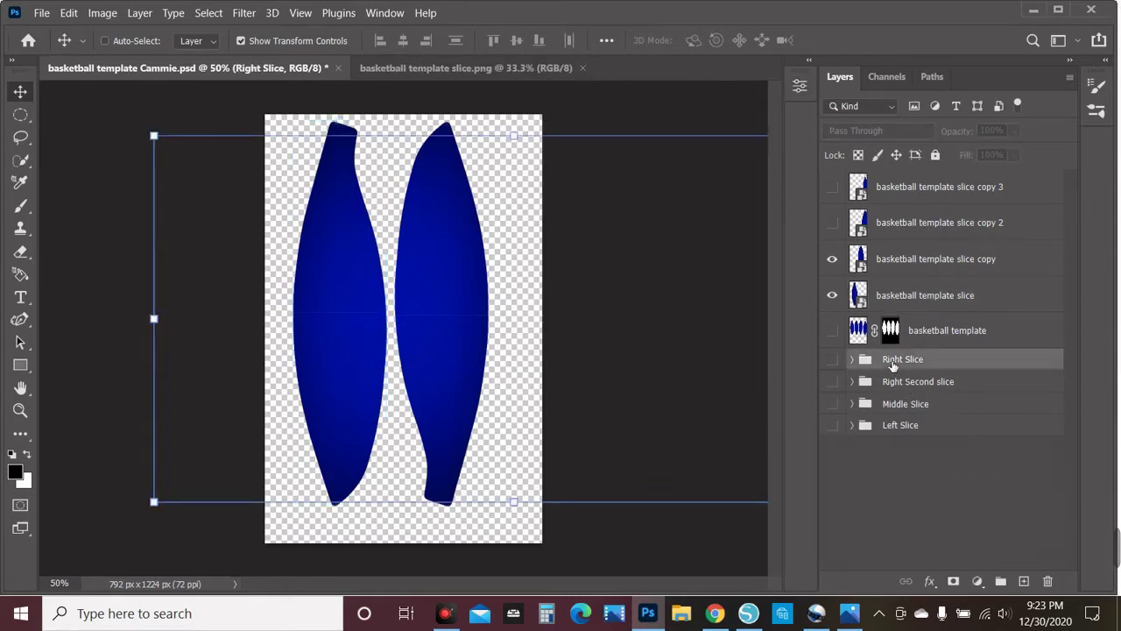
pyautogui.click(839, 364)
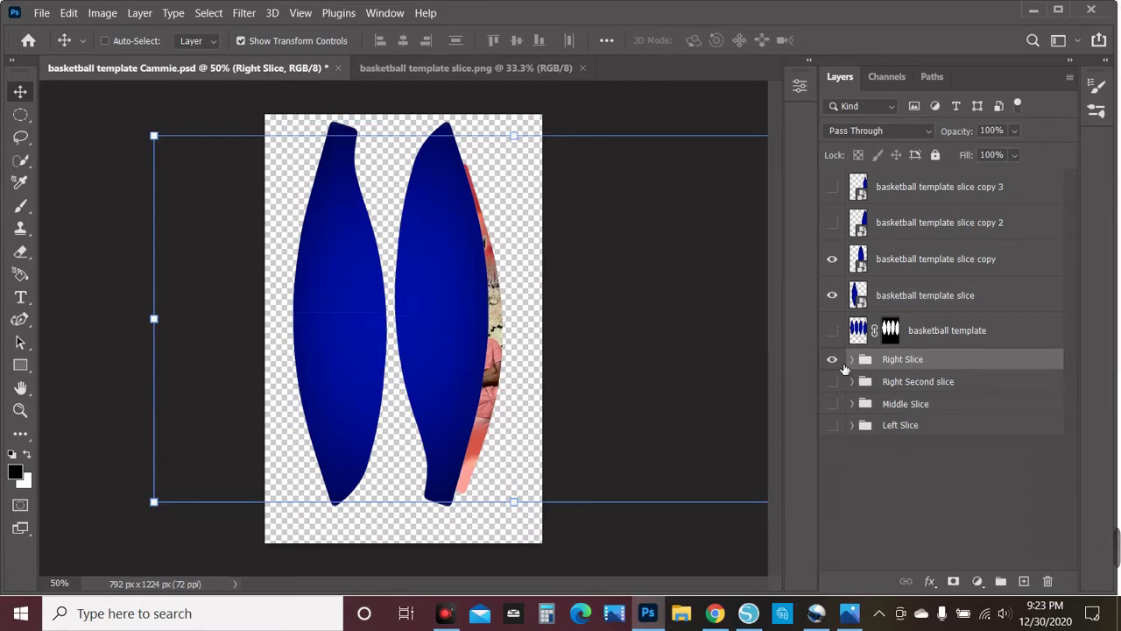
pyautogui.click(833, 360)
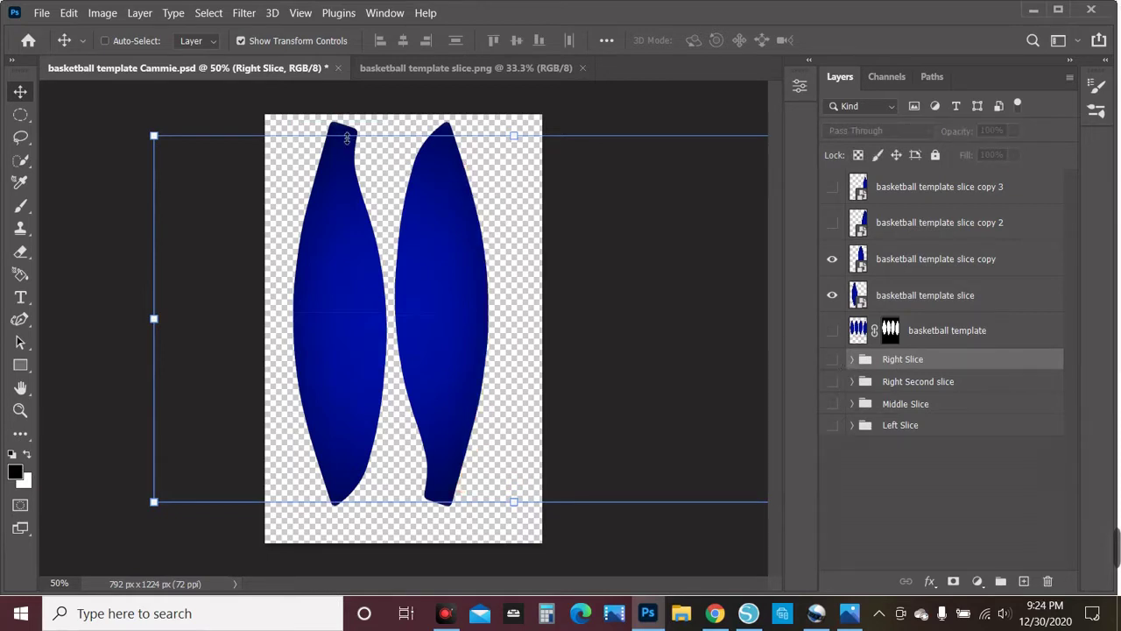
pyautogui.hotkey('ctrl', 't')
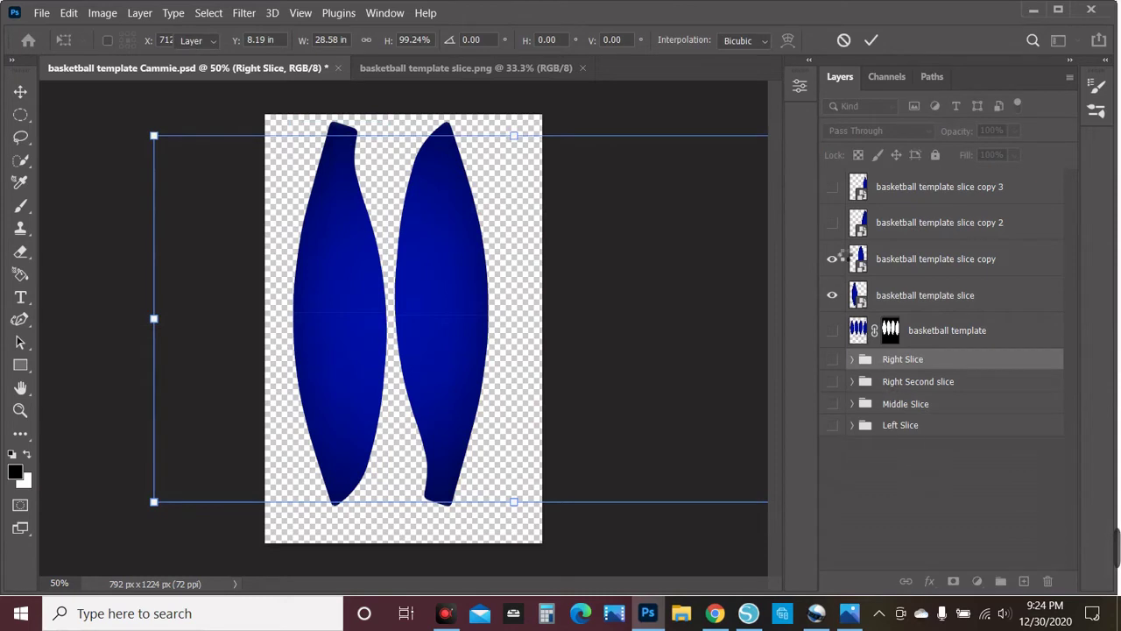
# Open the basketball template slice smart object's contents again and switch the canvas width and height units to inches
pyautogui.click(906, 298)
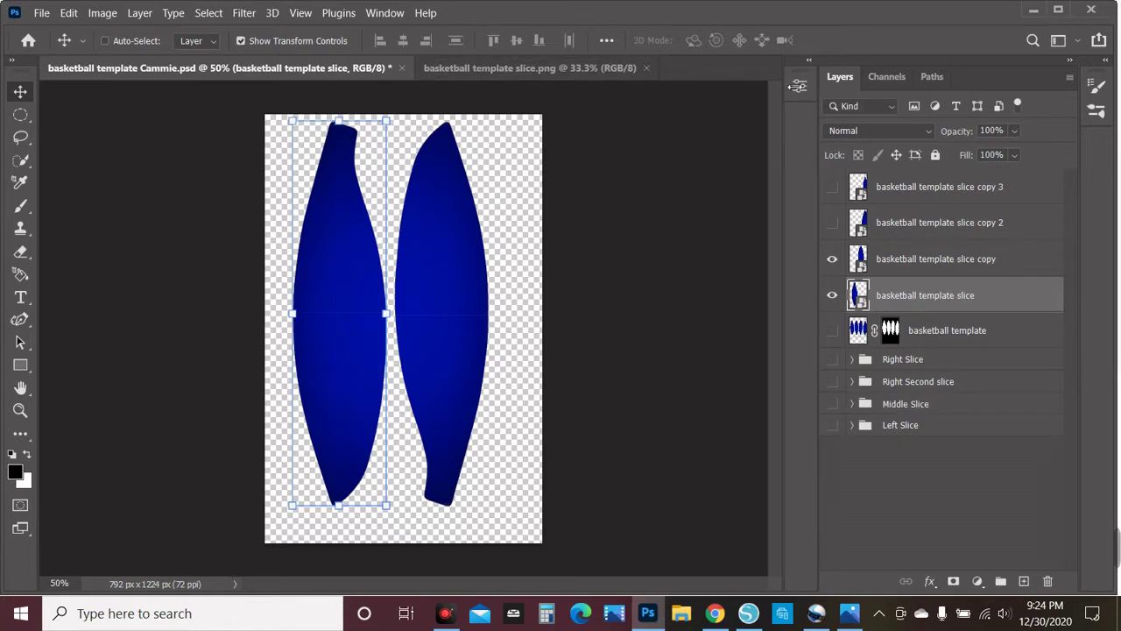
pyautogui.click(797, 86)
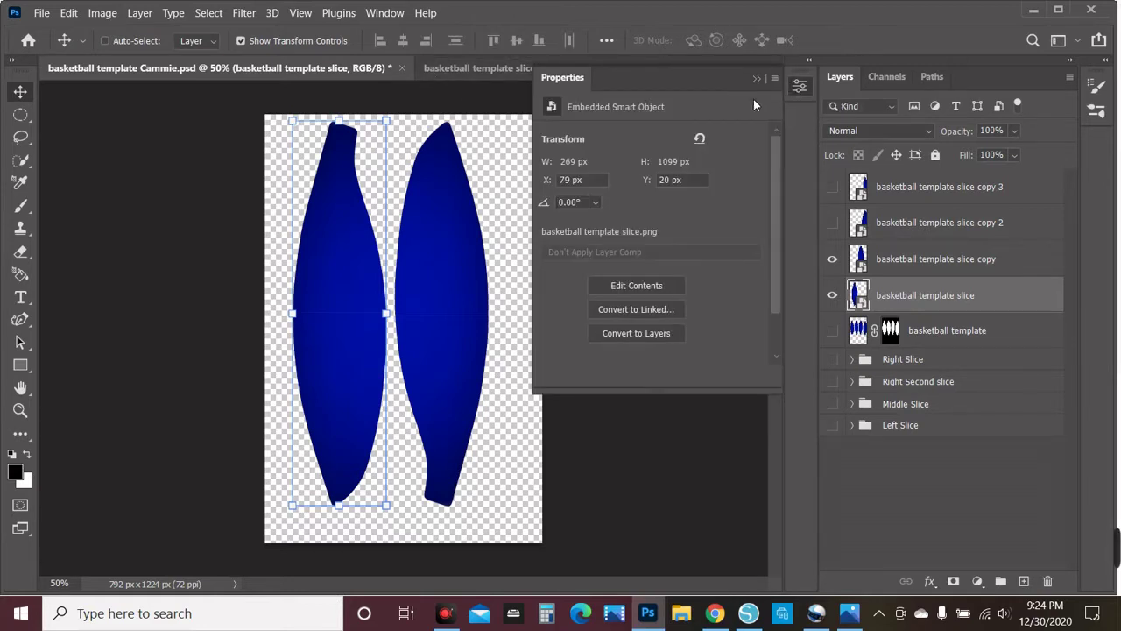
pyautogui.click(625, 286)
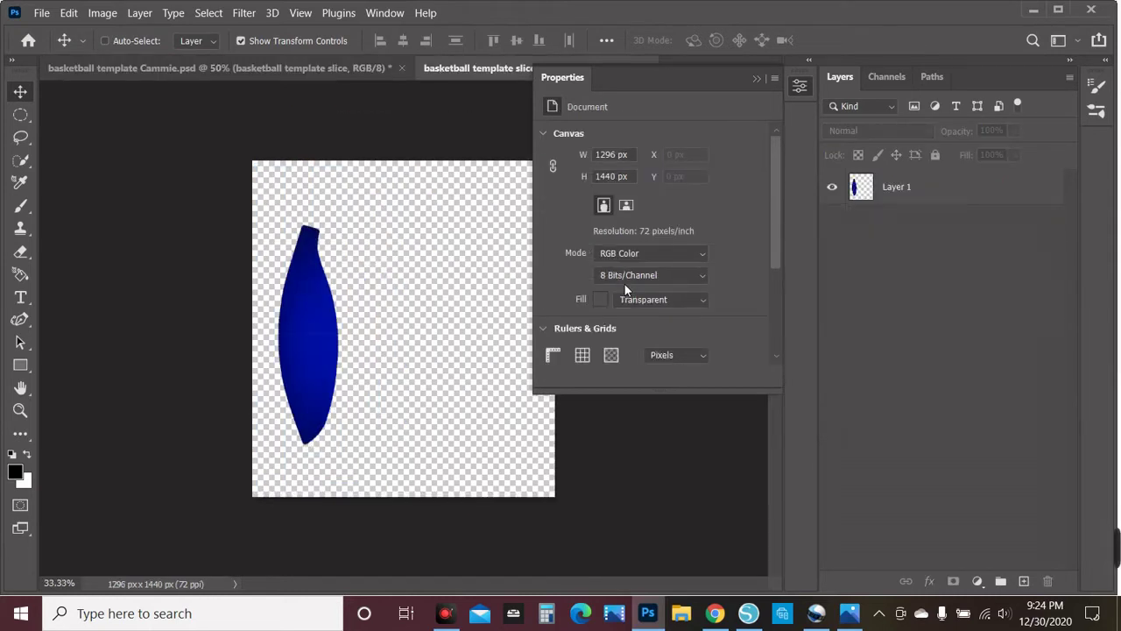
pyautogui.rightClick(616, 173)
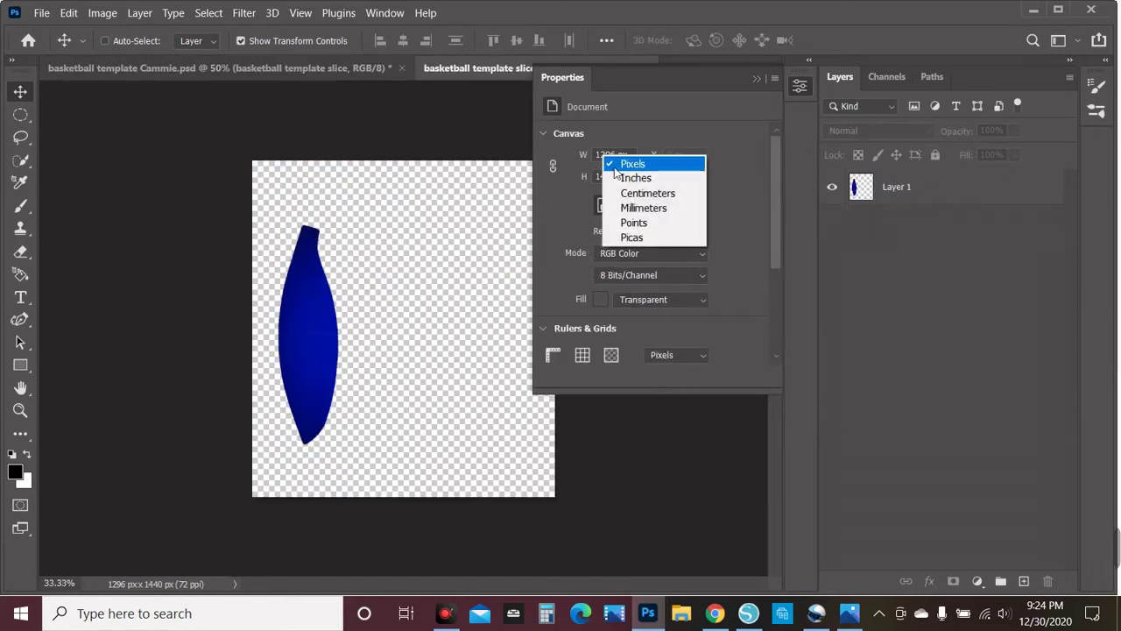
pyautogui.click(640, 179)
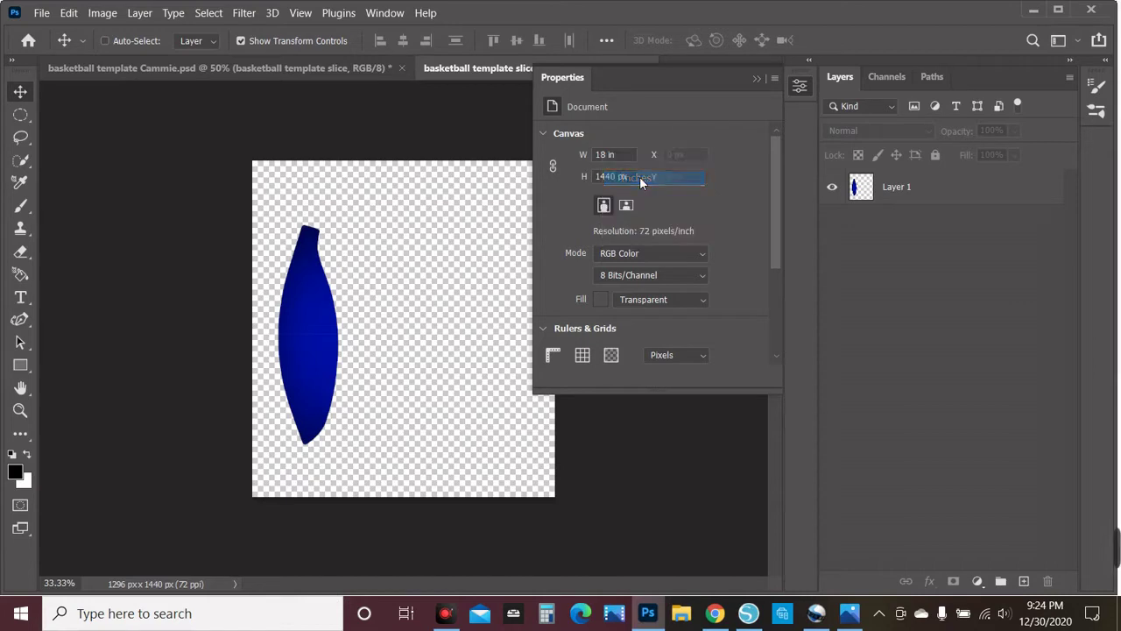
pyautogui.rightClick(620, 177)
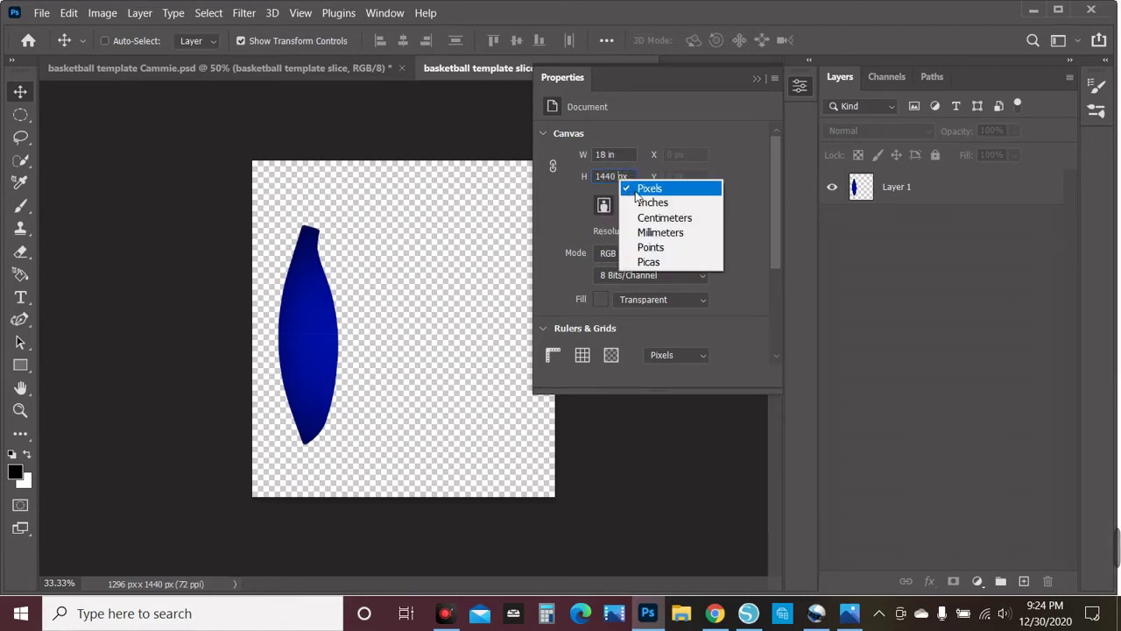
pyautogui.click(636, 192)
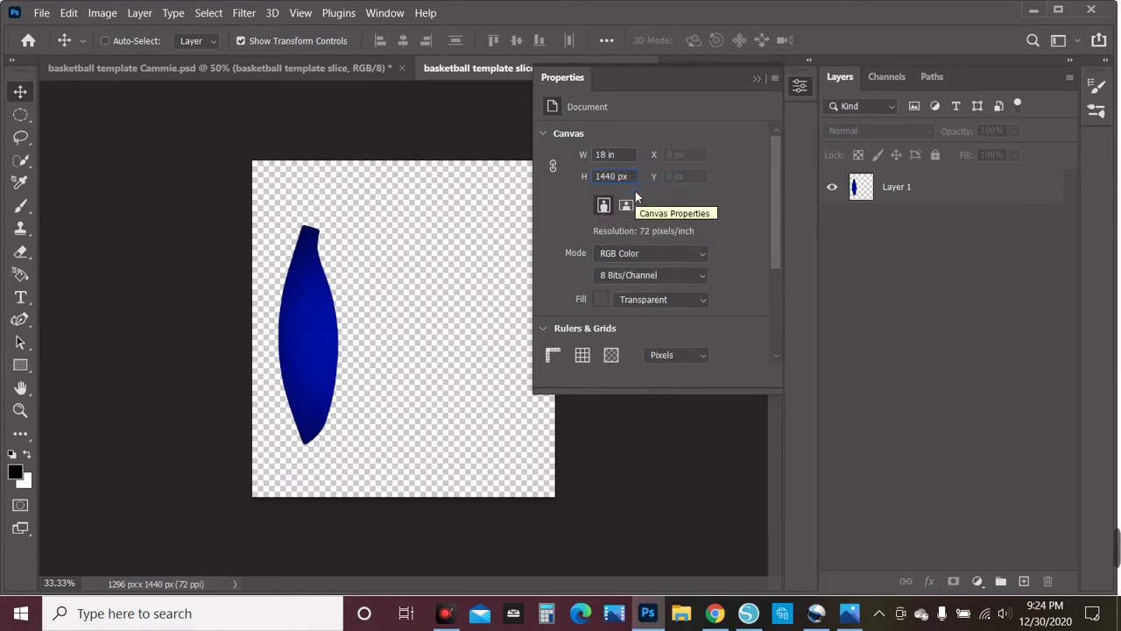
pyautogui.rightClick(622, 177)
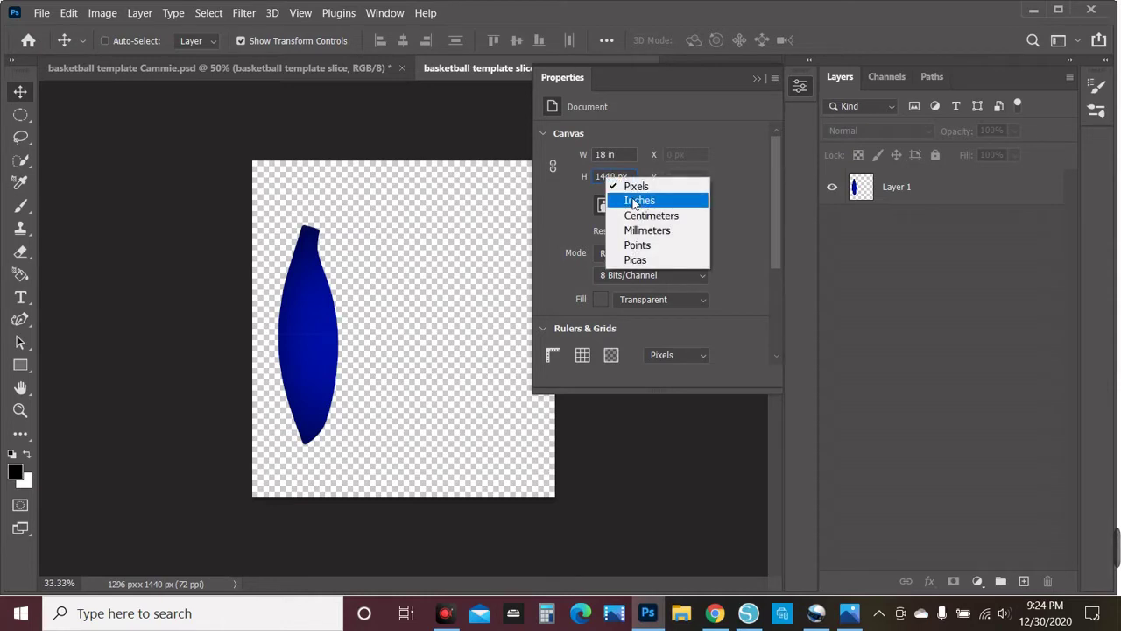
pyautogui.click(632, 204)
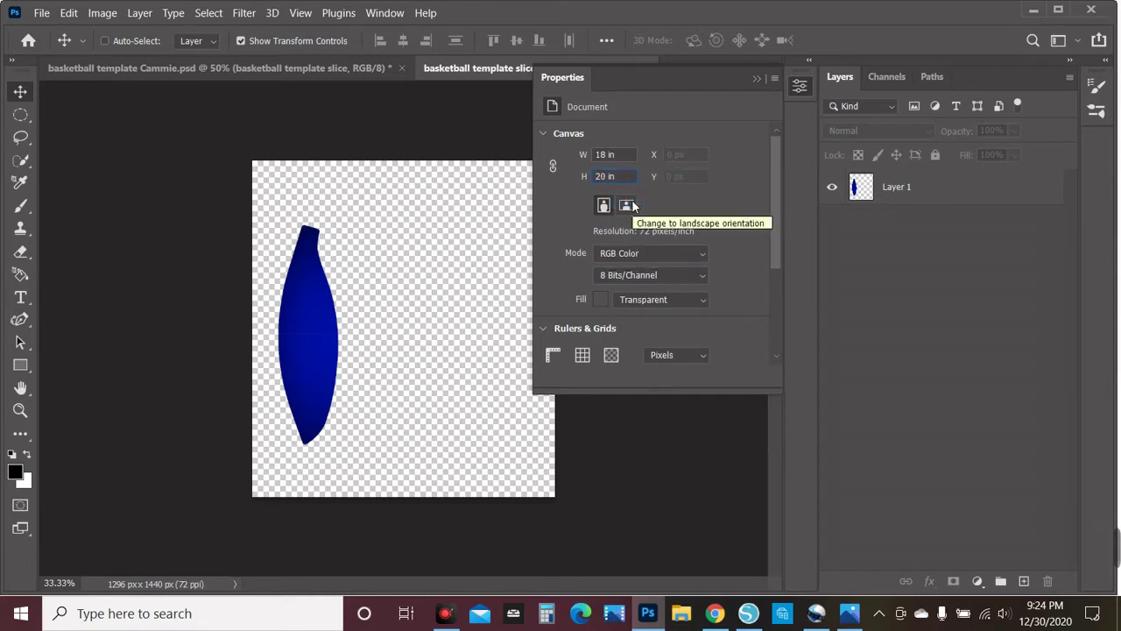
# Select Layer 1 and shrink the slice to about 2.85 in wide by 11.96 in high, applying the transform
pyautogui.click(320, 285)
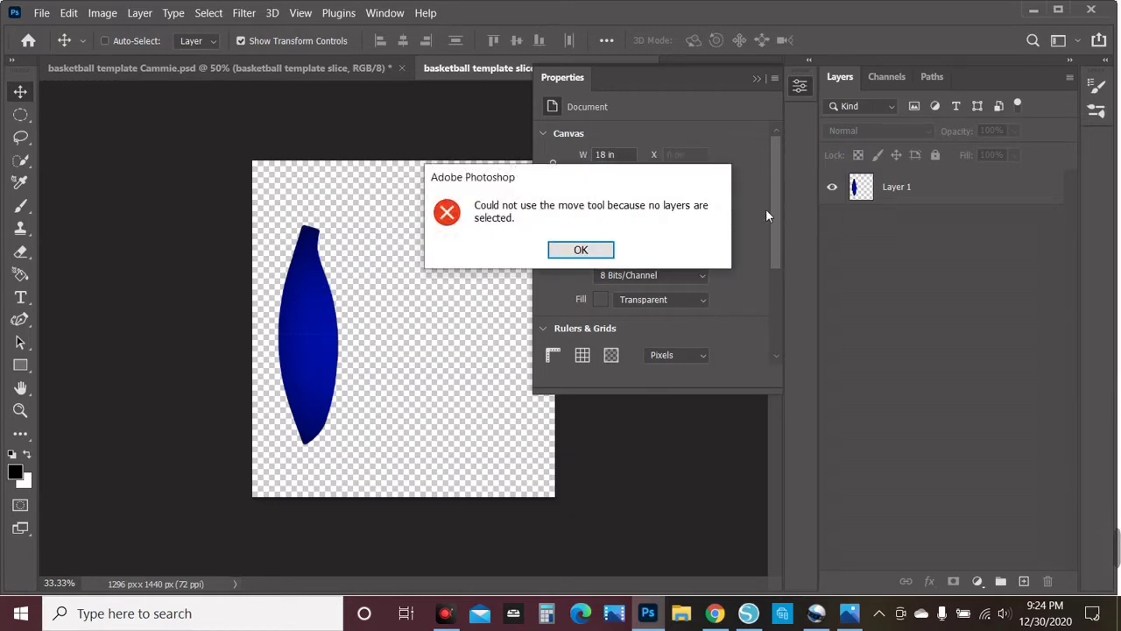
pyautogui.click(580, 249)
pyautogui.click(874, 200)
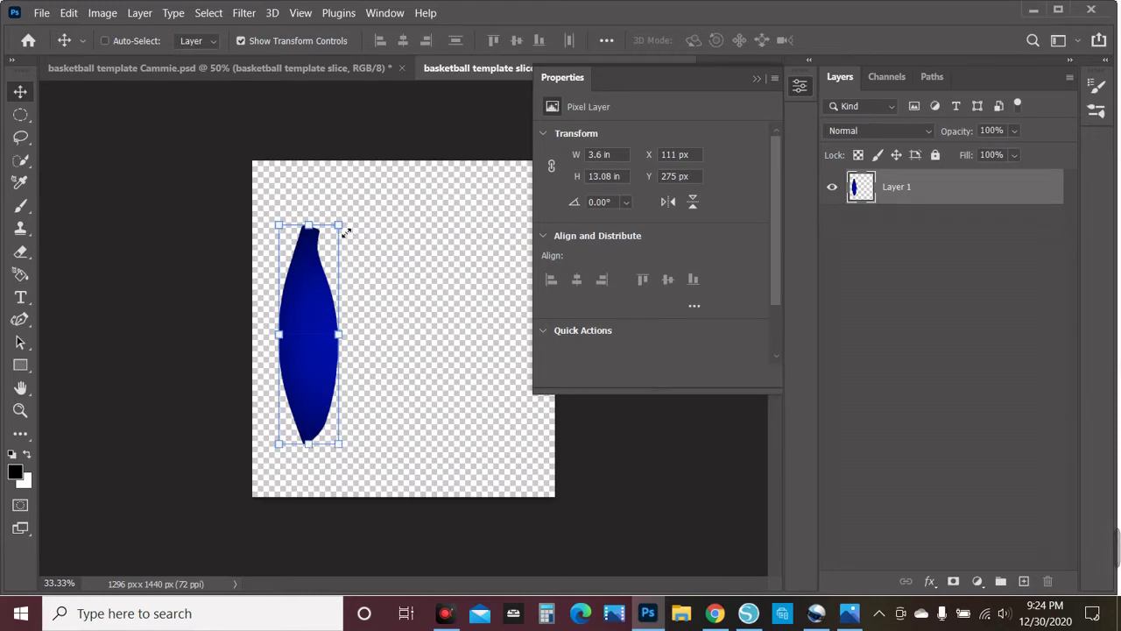
pyautogui.moveTo(340, 226); pyautogui.dragTo(333, 253)
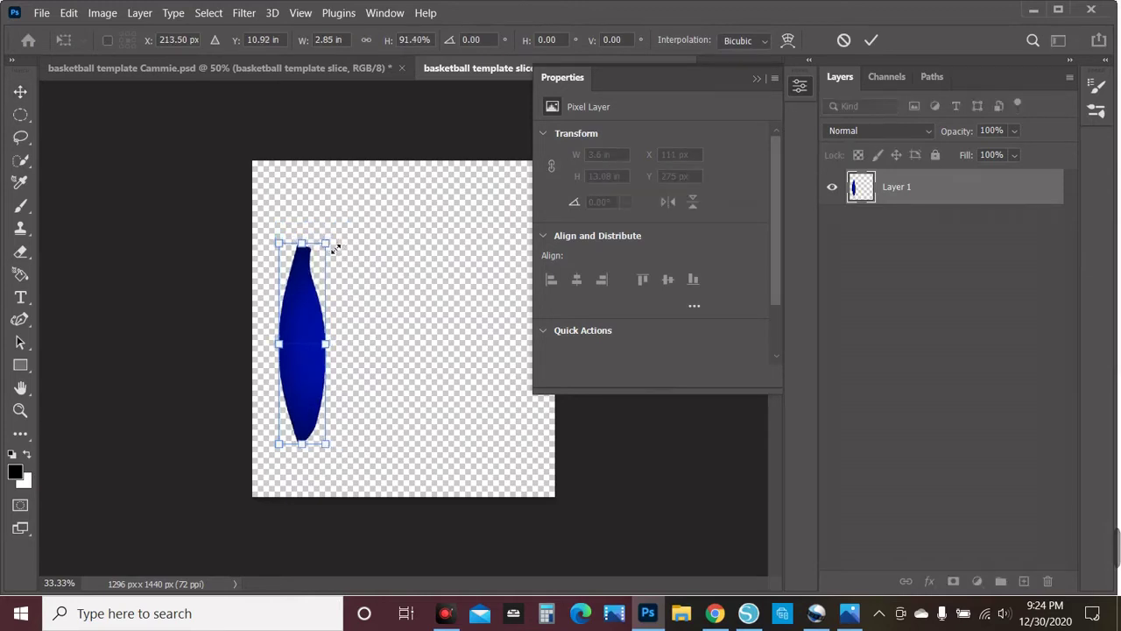
pyautogui.click(872, 40)
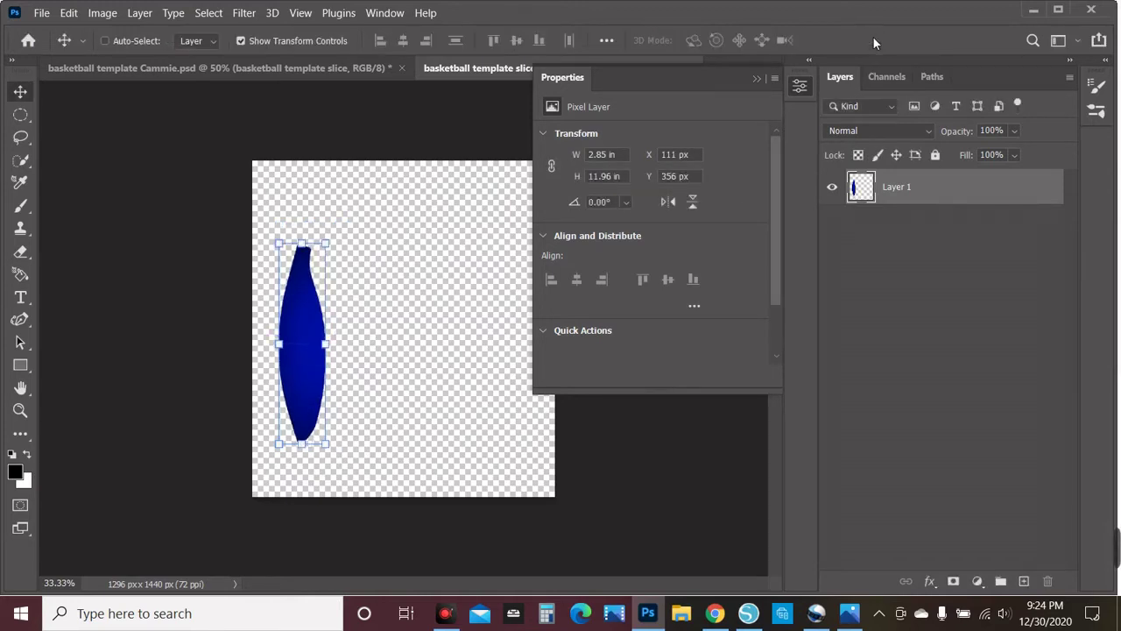
# Try enlarging the slice to about 4.72 in wide, and undo the scaling
pyautogui.moveTo(327, 248); pyautogui.dragTo(345, 221)
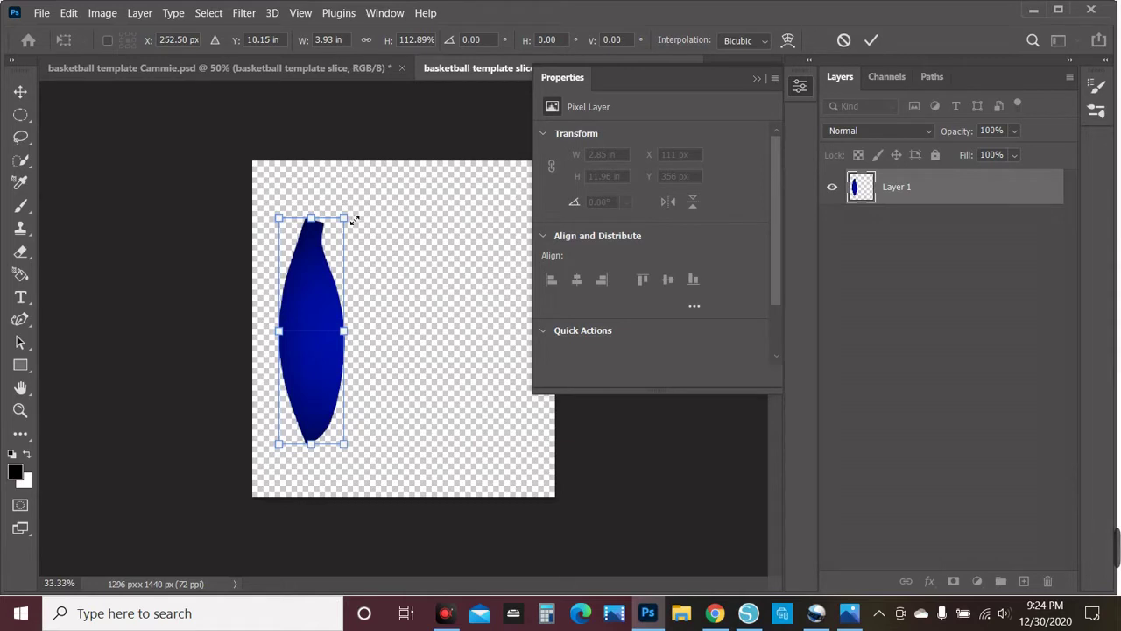
pyautogui.moveTo(354, 220); pyautogui.dragTo(367, 201)
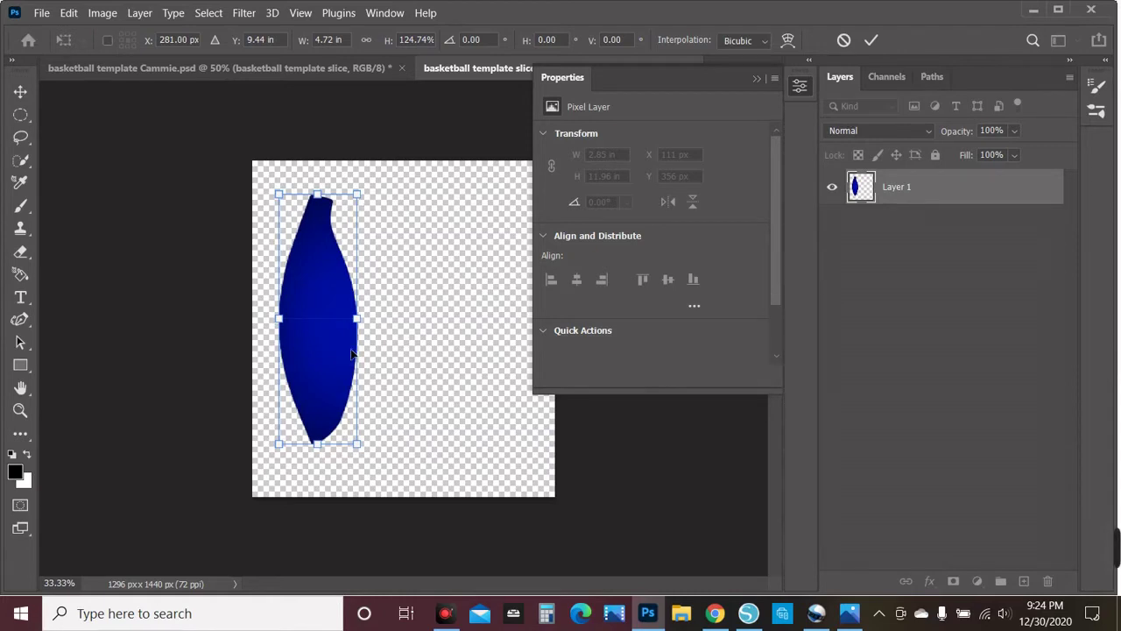
pyautogui.hotkey('ctrl', 'z')
pyautogui.hotkey('ctrl', 'z')
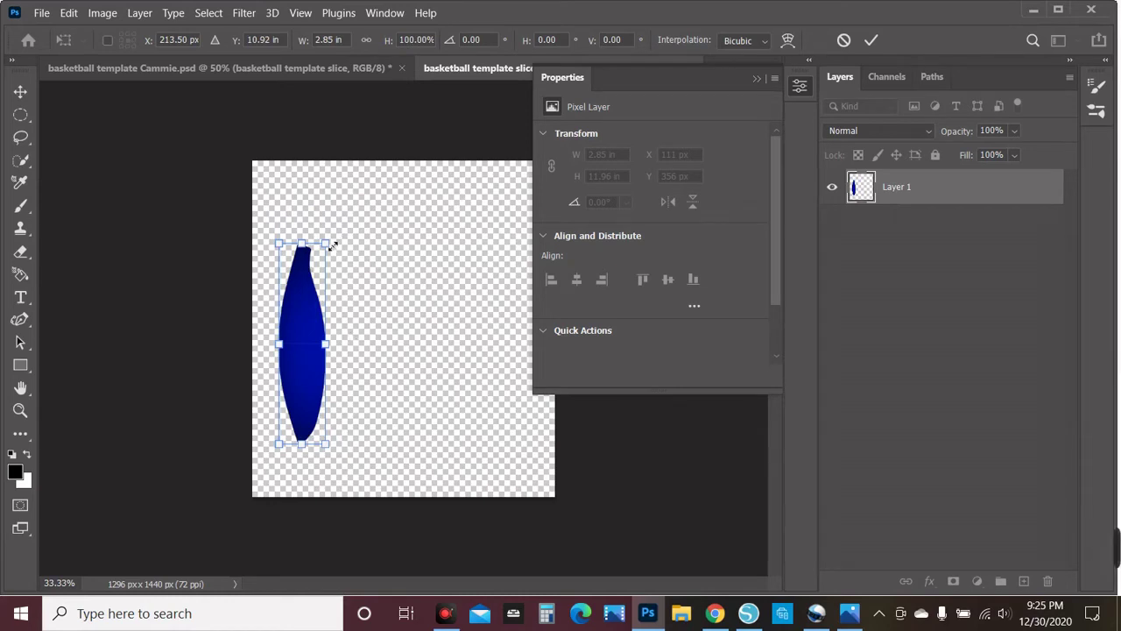
# Enlarge the slice proportionally to about 3.54 in wide, apply the transform and set its height to 13 in
pyautogui.moveTo(327, 242); pyautogui.dragTo(373, 205)
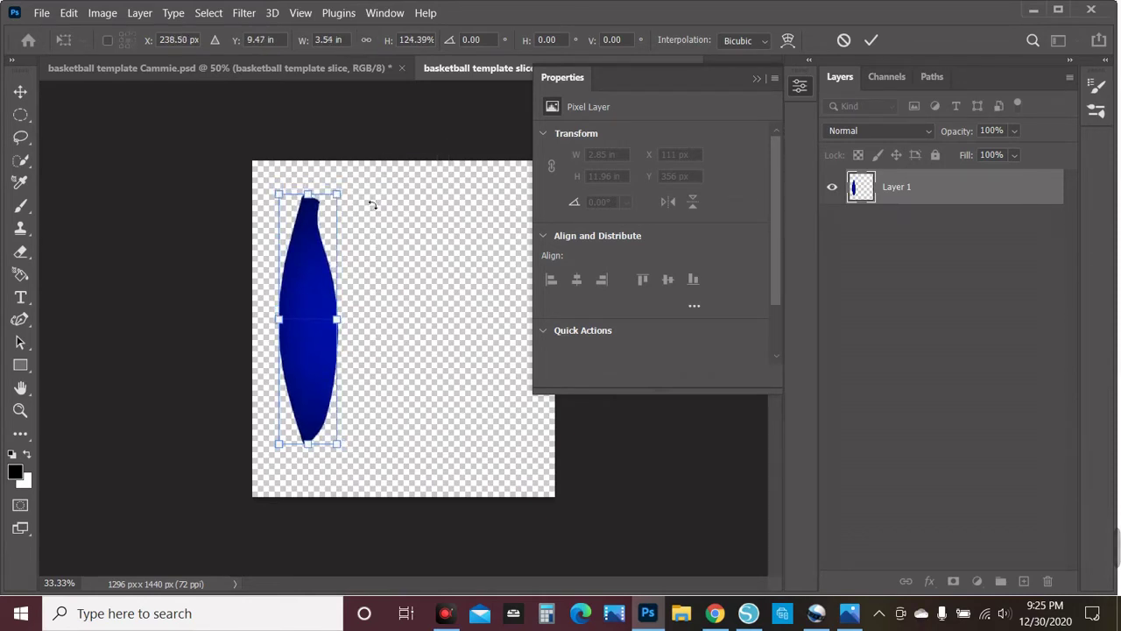
pyautogui.click(872, 41)
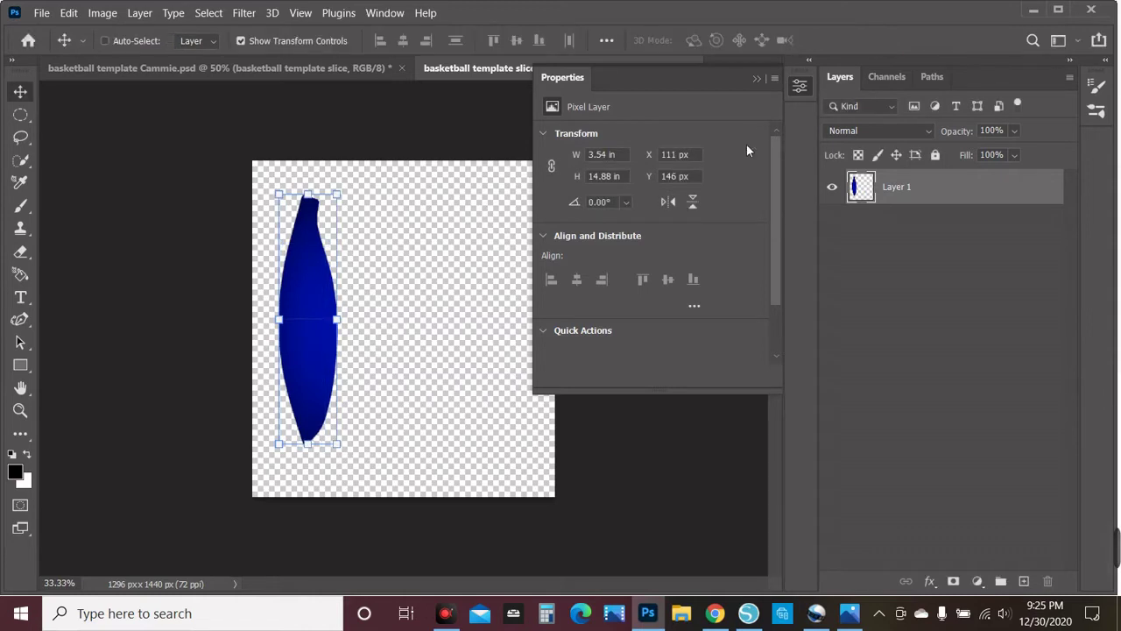
pyautogui.click(619, 180)
pyautogui.write('13in')
pyautogui.click(611, 155)
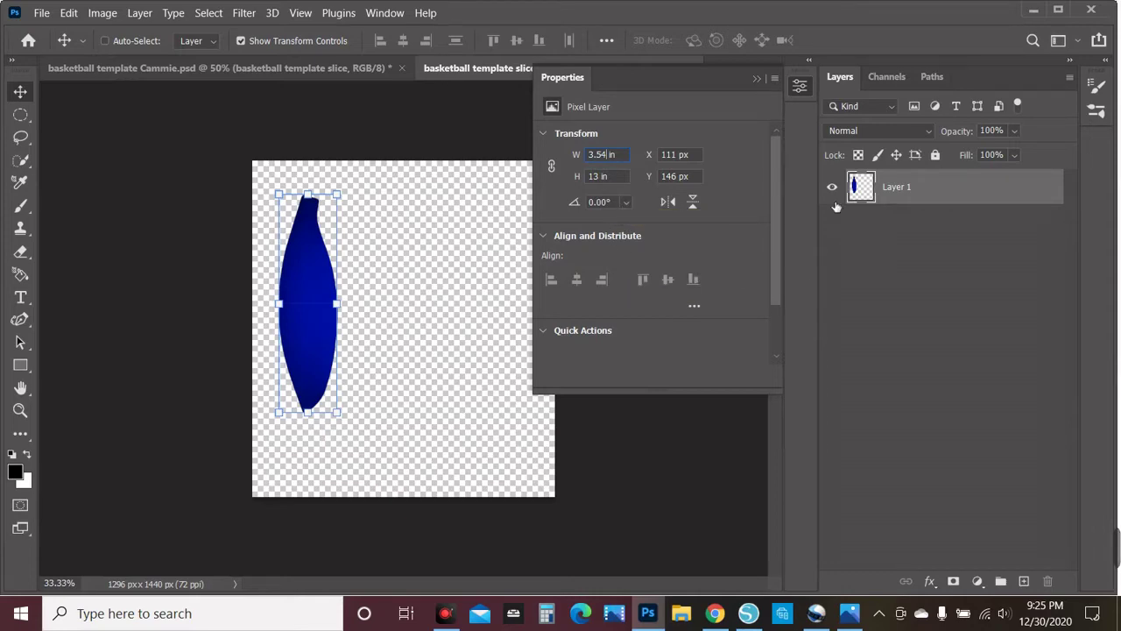
# Save the edited contents of the slice smart object and collapse its properties
pyautogui.click(41, 12)
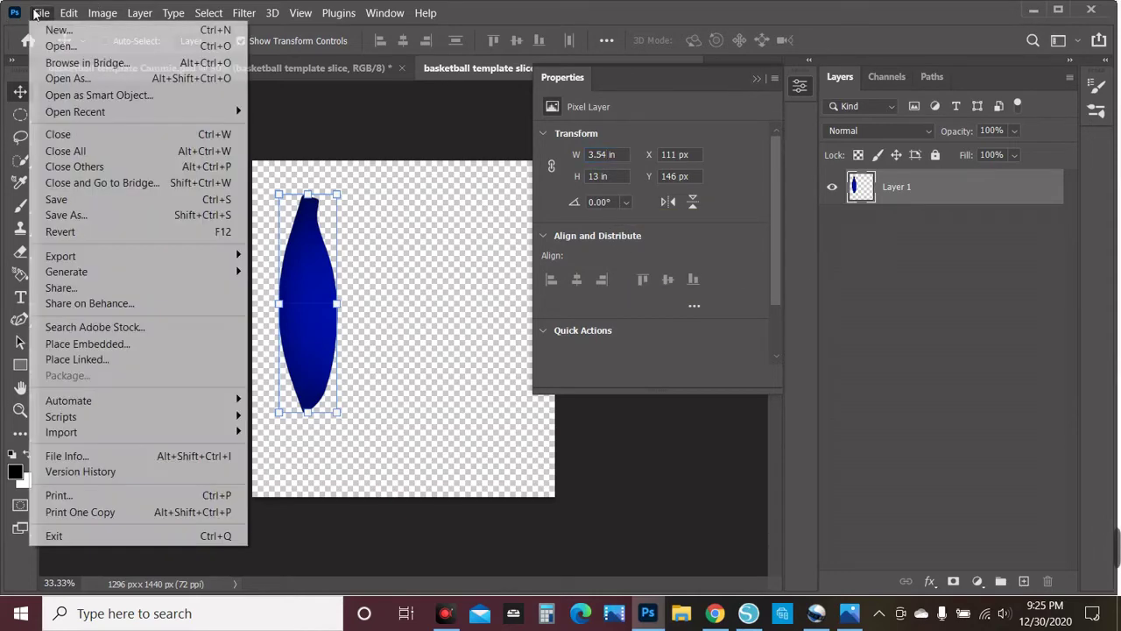
pyautogui.click(87, 203)
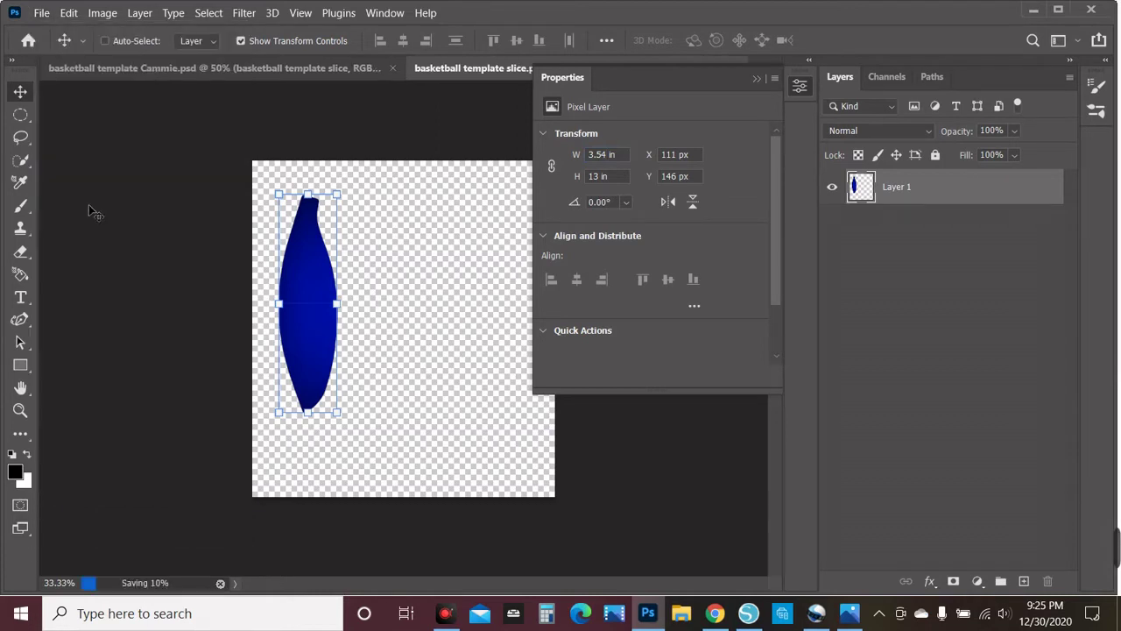
pyautogui.click(756, 79)
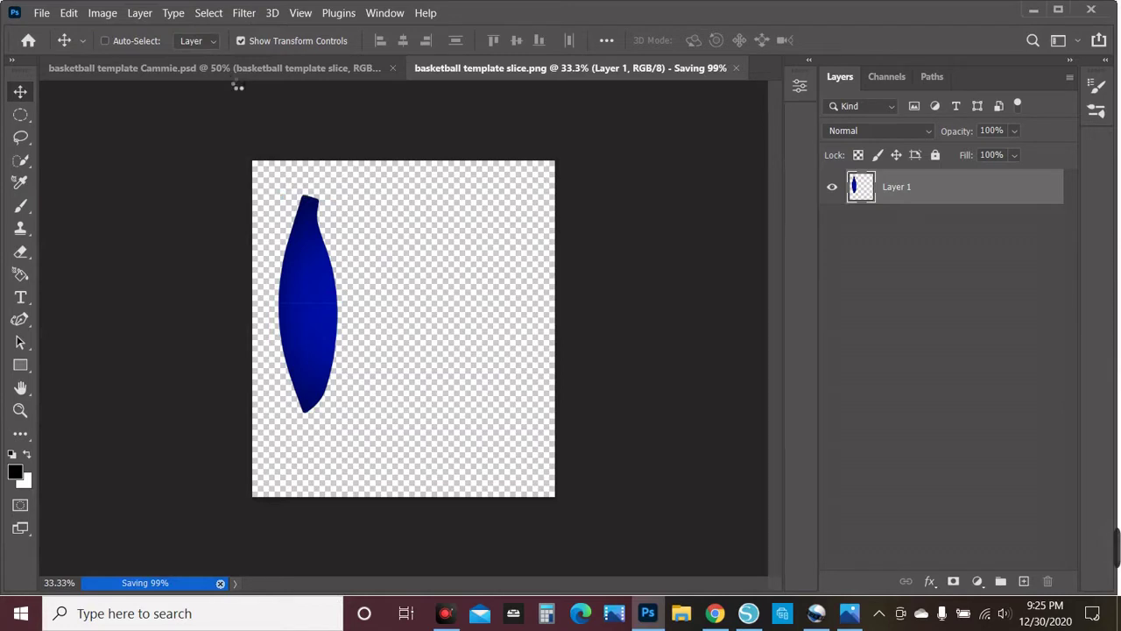
# Return to the basketball template Cammie document and move the resized slice and its copy into level positions side by side on the canvas
pyautogui.click(230, 74)
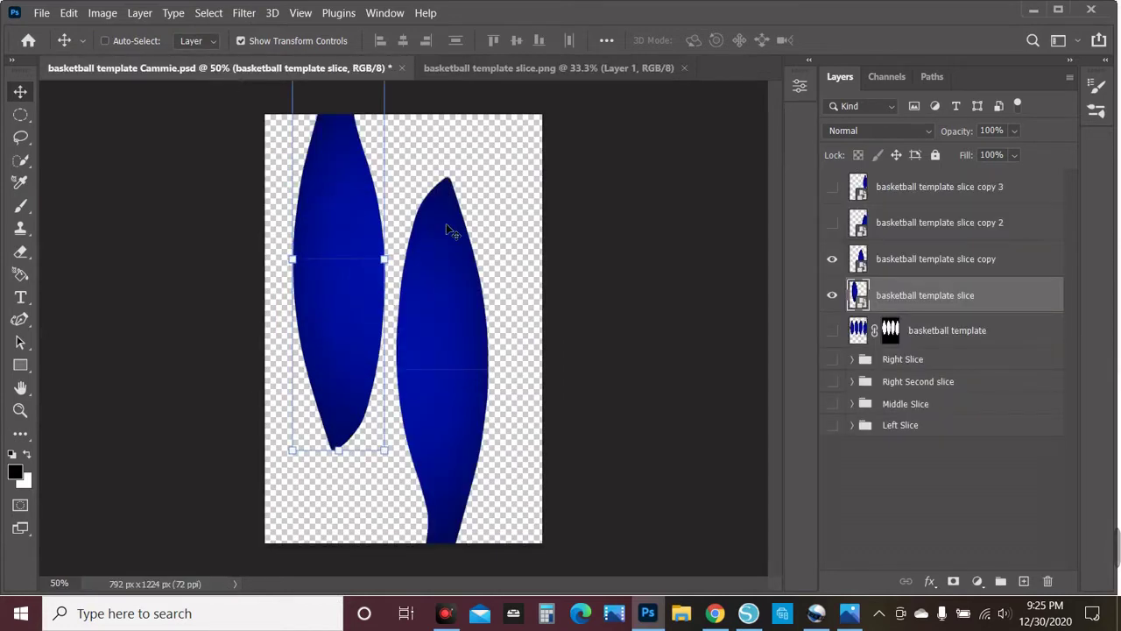
pyautogui.moveTo(343, 215); pyautogui.dragTo(334, 254)
pyautogui.moveTo(452, 297)
pyautogui.mouseDown()
pyautogui.moveTo(447, 268)
pyautogui.moveTo(451, 300)
pyautogui.mouseUp()
pyautogui.moveTo(542, 310); pyautogui.dragTo(542, 310)
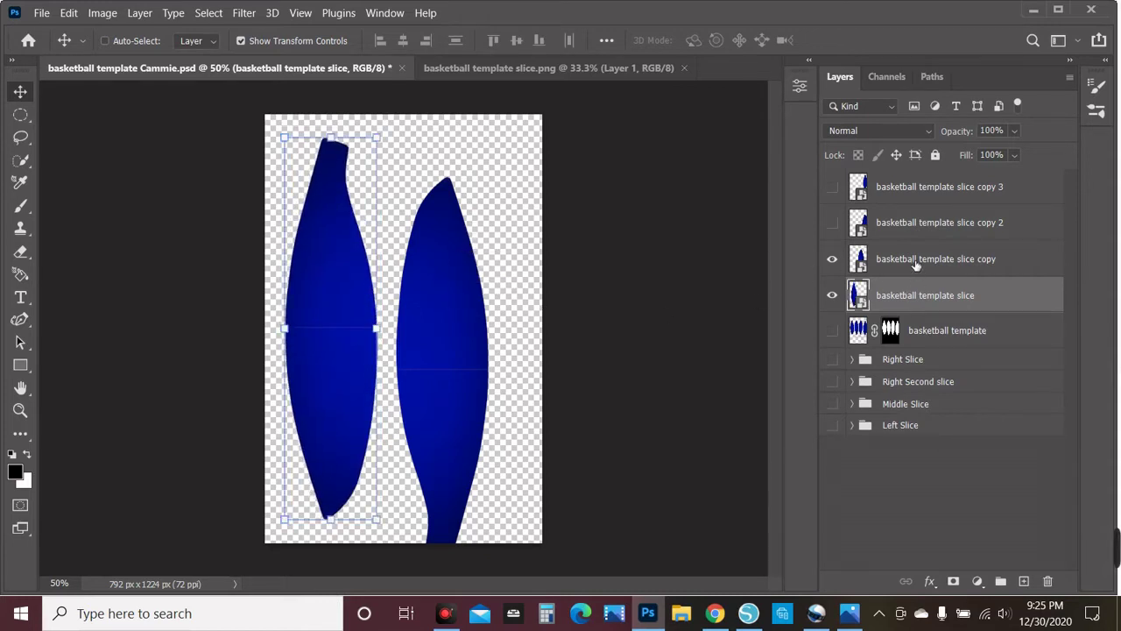
pyautogui.click(917, 261)
pyautogui.moveTo(457, 350); pyautogui.dragTo(463, 300)
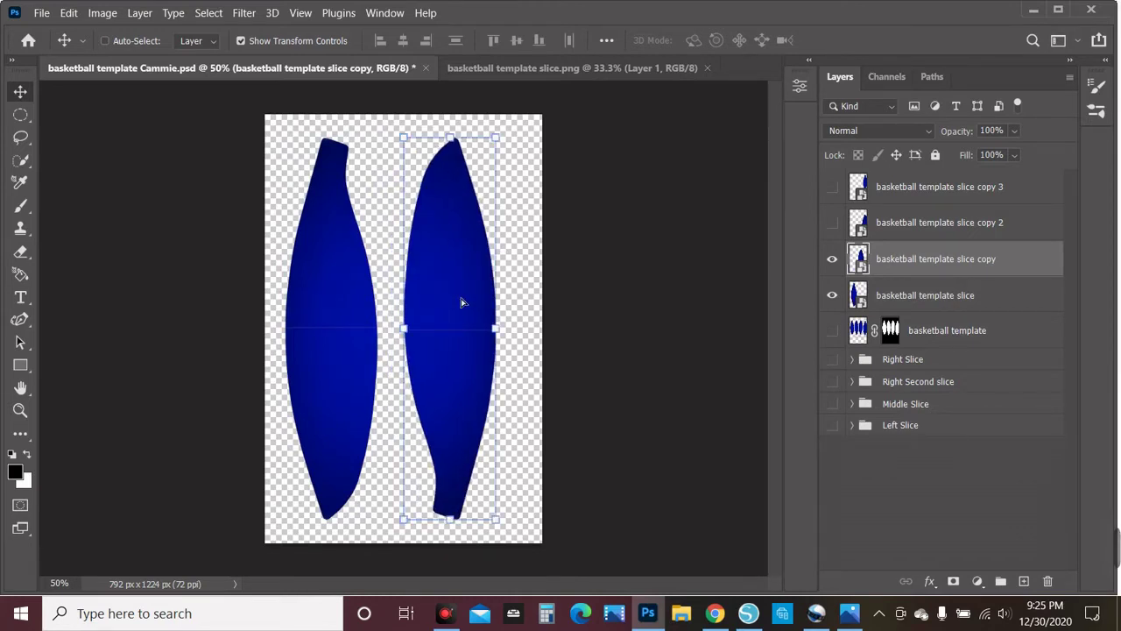
pyautogui.click(922, 492)
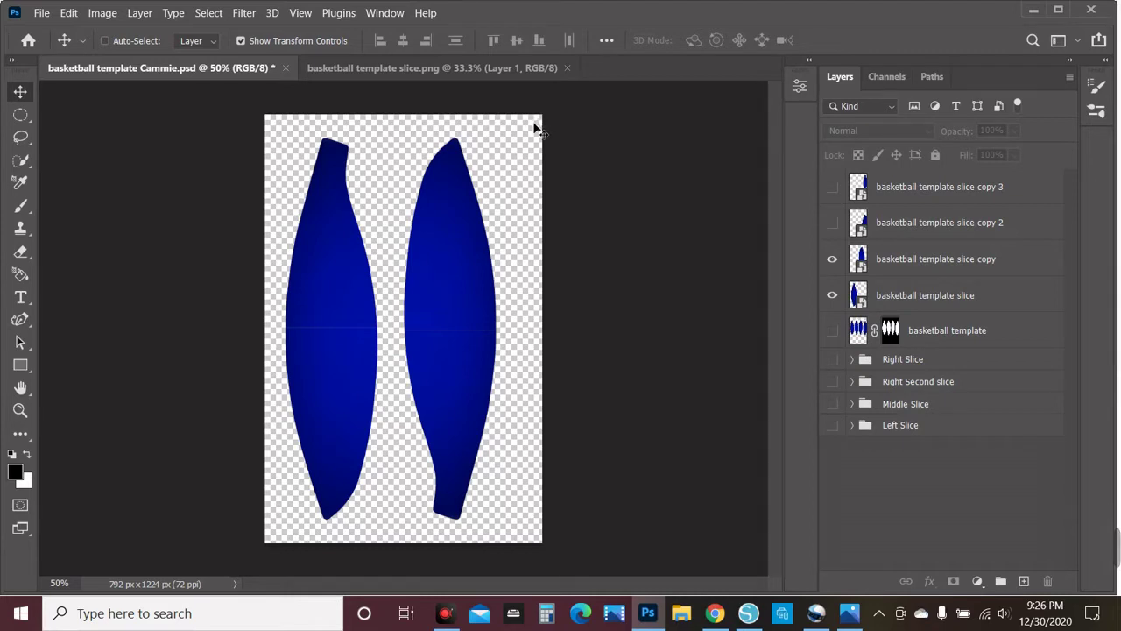
# Open the embedded contents of the basketball template slice copy for editing and check that its dimensions use inches
pyautogui.click(886, 302)
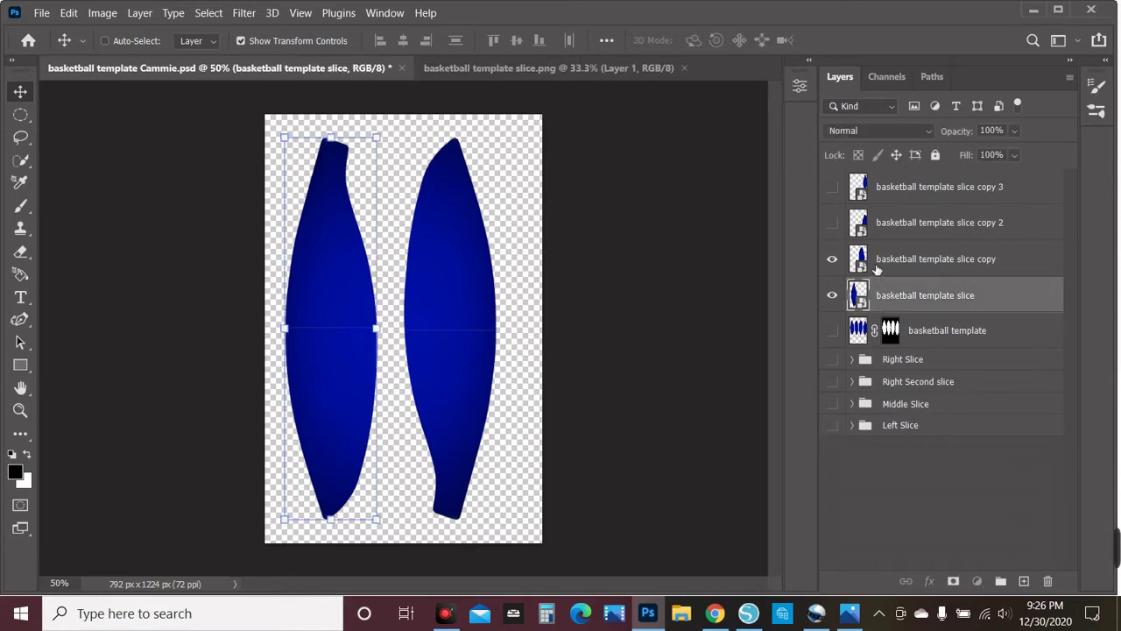
pyautogui.click(878, 267)
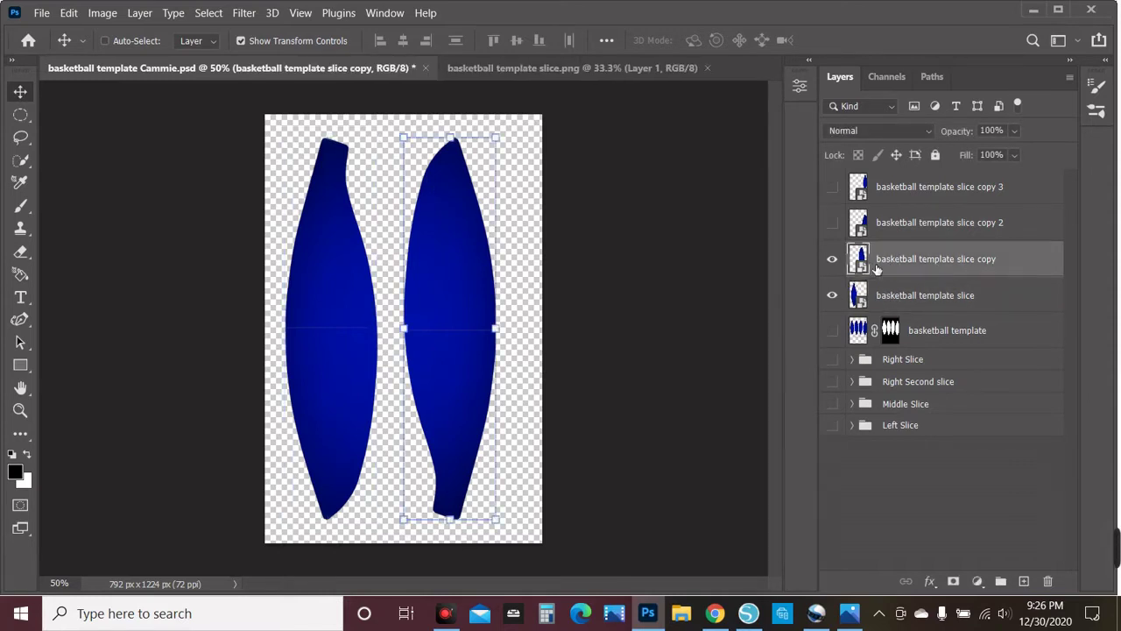
pyautogui.click(799, 89)
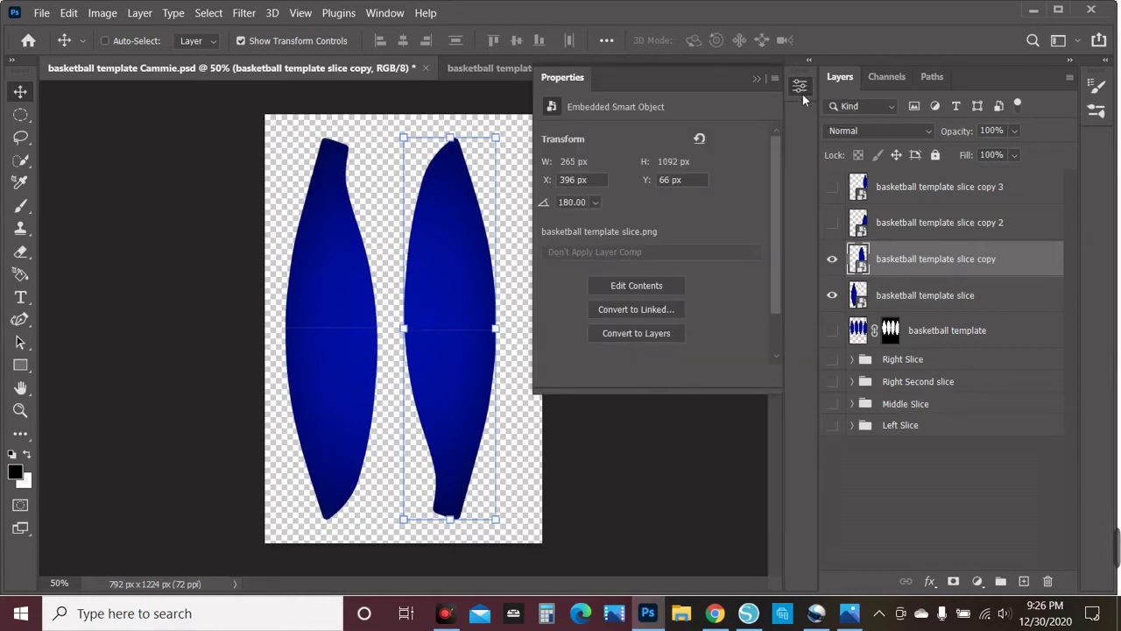
pyautogui.click(651, 296)
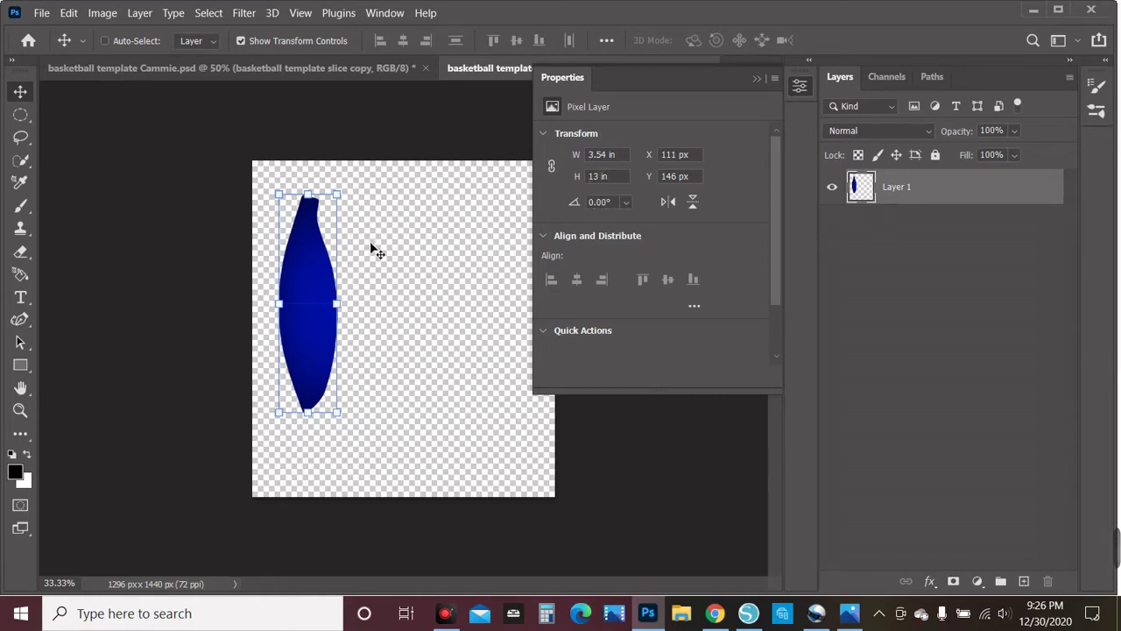
pyautogui.rightClick(606, 160)
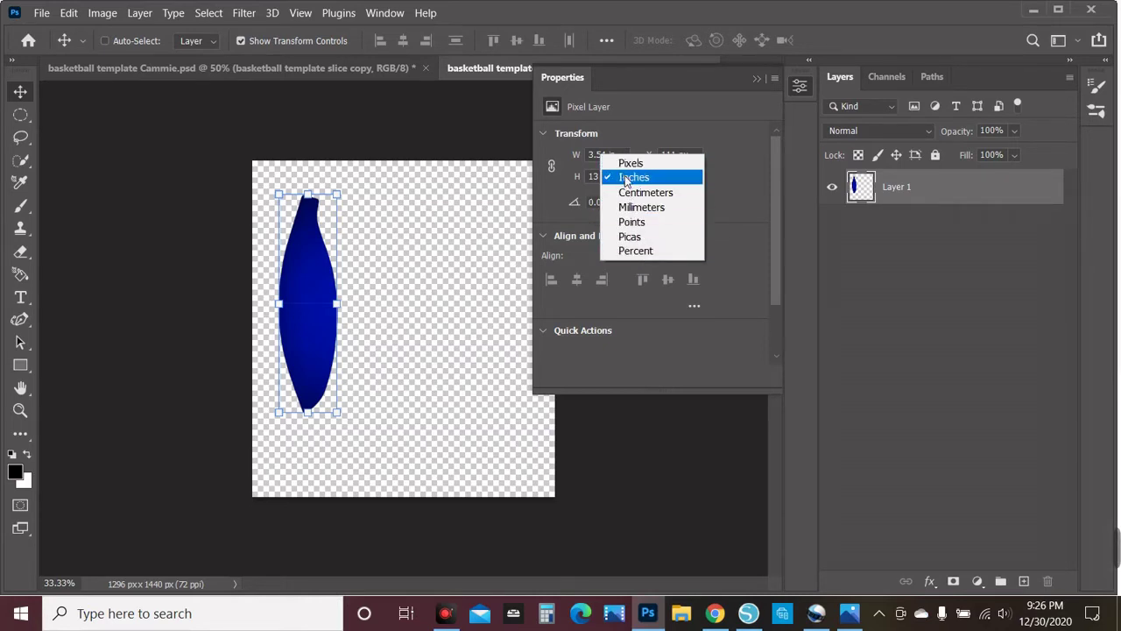
pyautogui.click(613, 344)
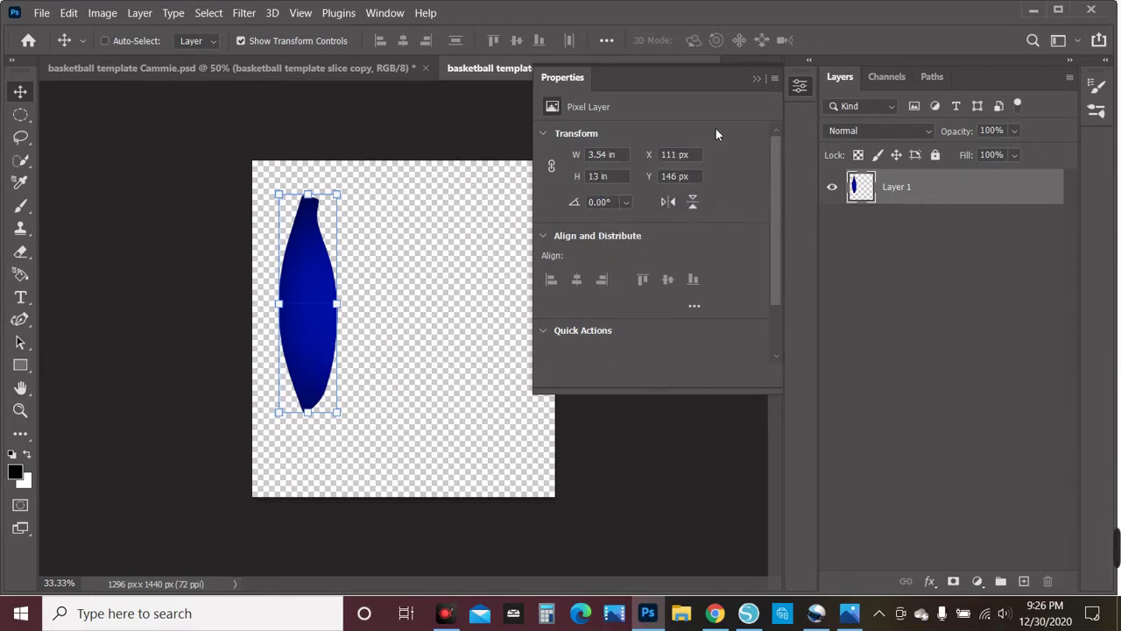
pyautogui.click(757, 80)
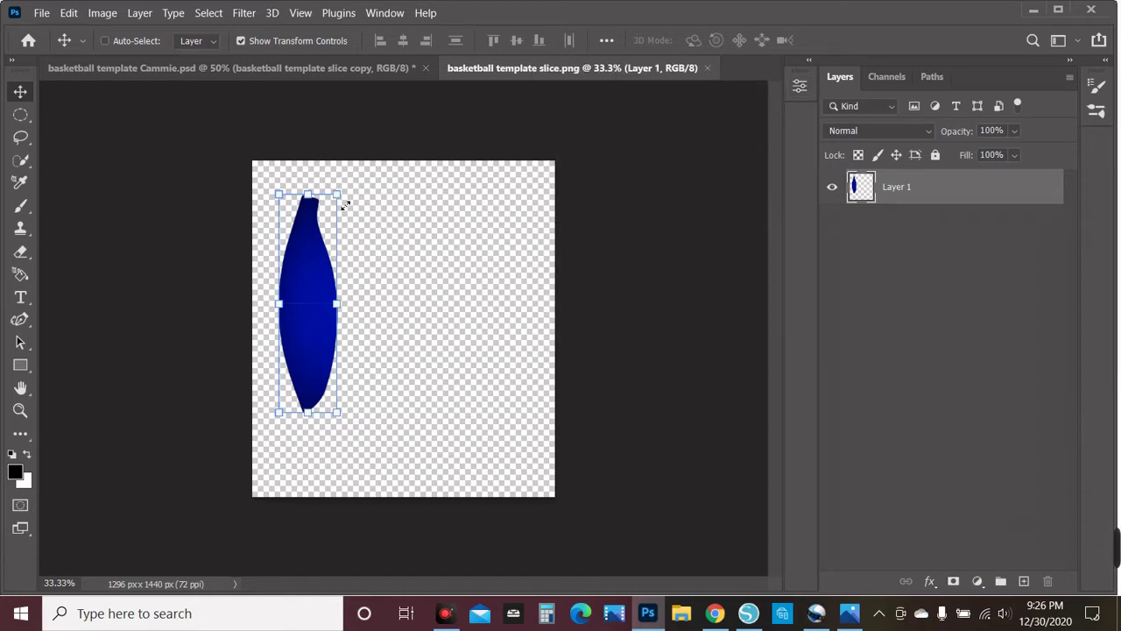
# Enlarge Layer 1 proportionally to about 3.64 in wide by 13.36 in high, apply the transform and check its size
pyautogui.click(355, 187)
pyautogui.moveTo(354, 187)
pyautogui.mouseDown()
pyautogui.moveTo(379, 168)
pyautogui.moveTo(369, 202)
pyautogui.mouseUp()
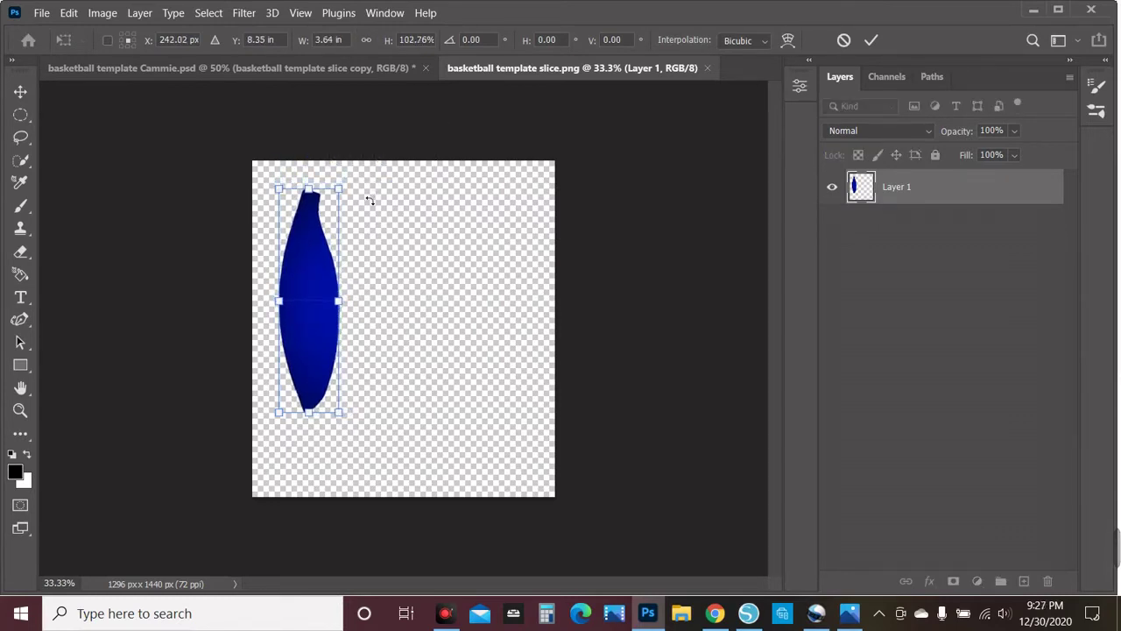
pyautogui.click(797, 87)
pyautogui.click(870, 41)
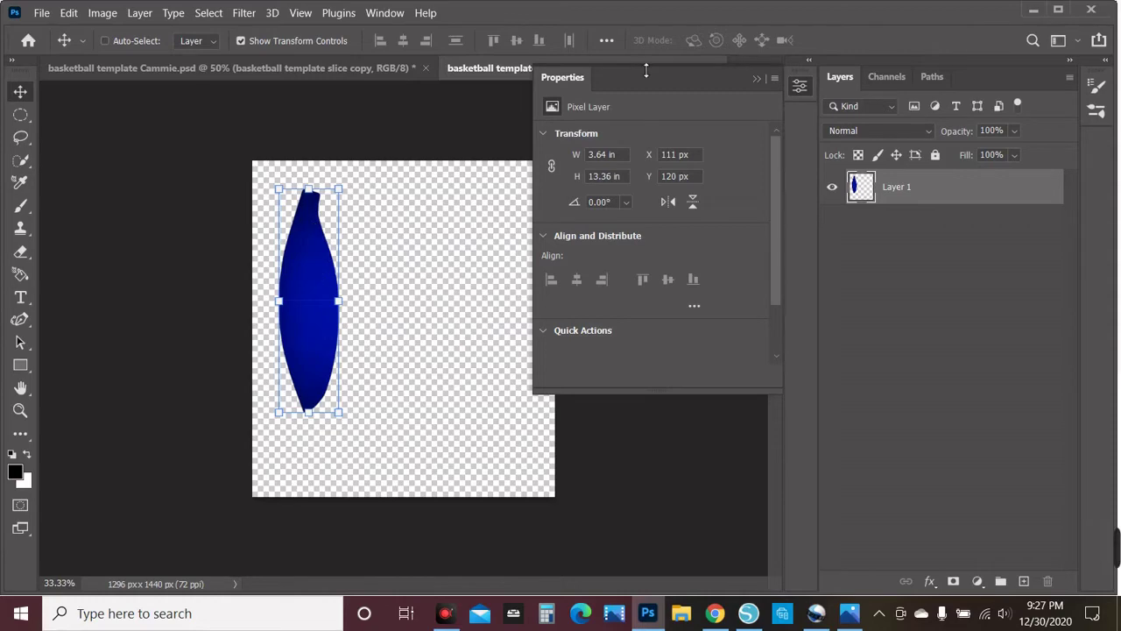
pyautogui.click(752, 79)
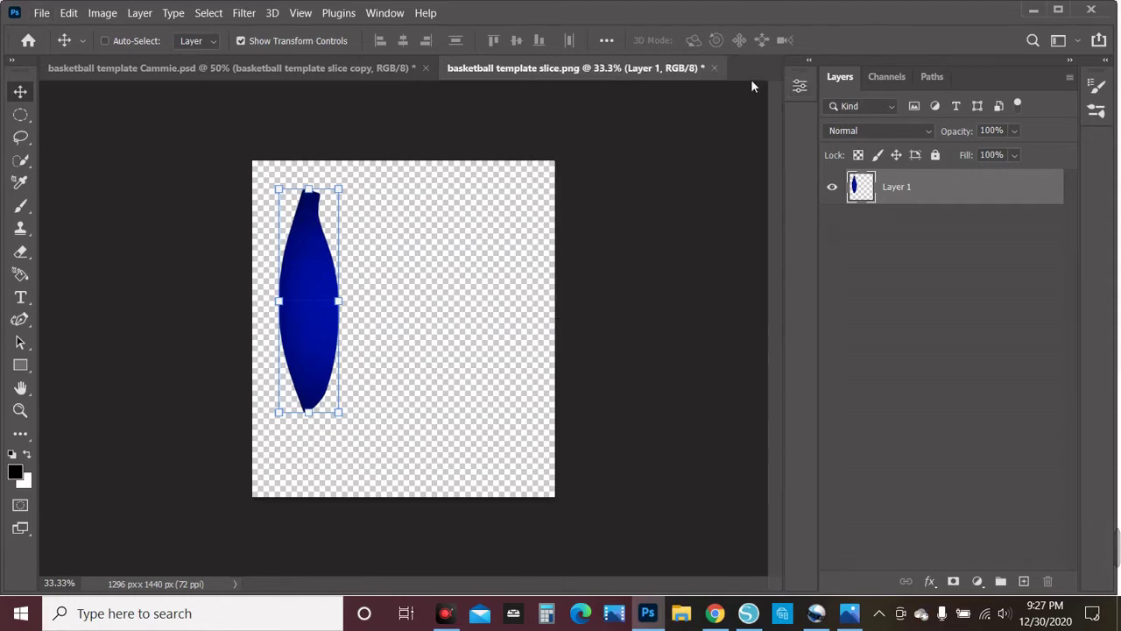
# Save the resized smart object contents and close the basketball template slice document
pyautogui.click(39, 16)
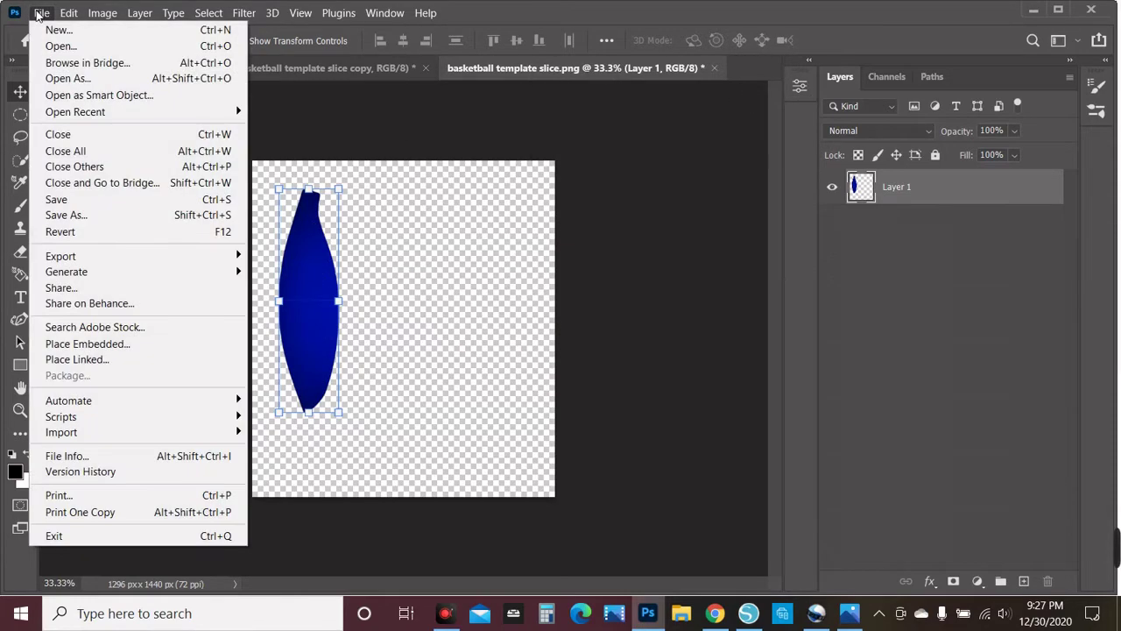
pyautogui.click(94, 193)
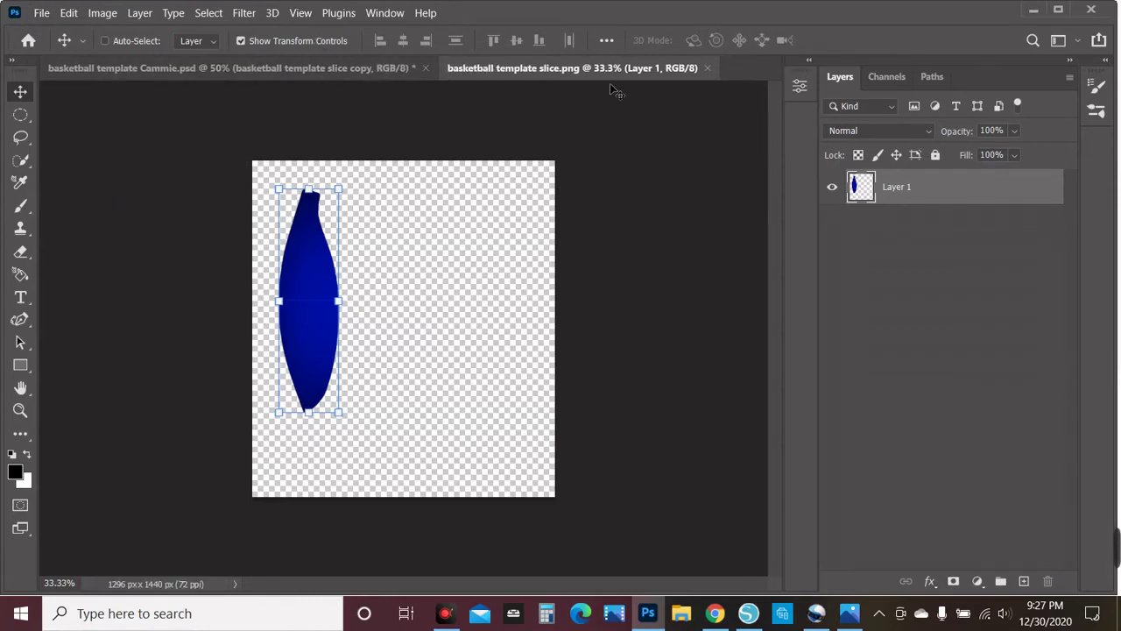
pyautogui.click(707, 68)
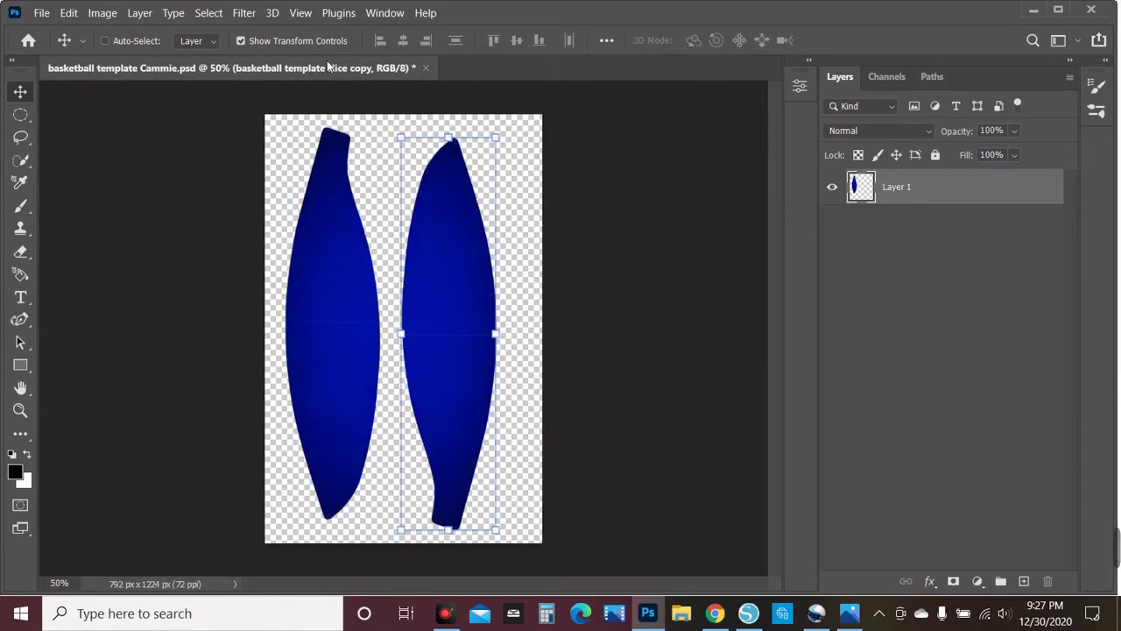
# Move the slice copy up until it is level with the first slice, and deselect it
pyautogui.click(473, 396)
pyautogui.moveTo(471, 293); pyautogui.dragTo(475, 279)
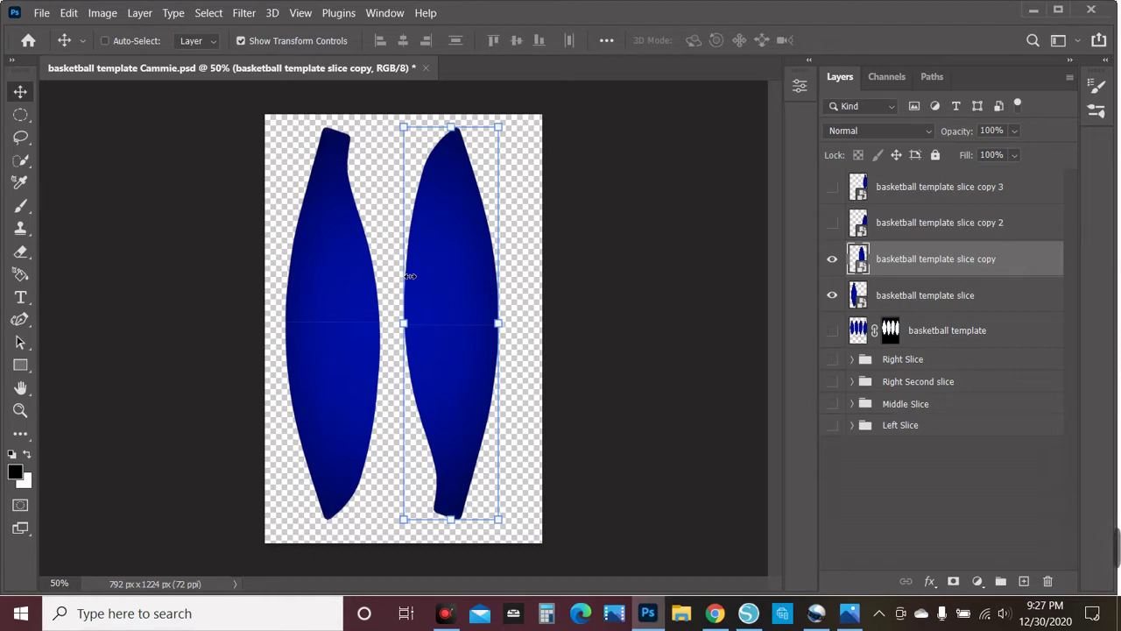
pyautogui.click(886, 526)
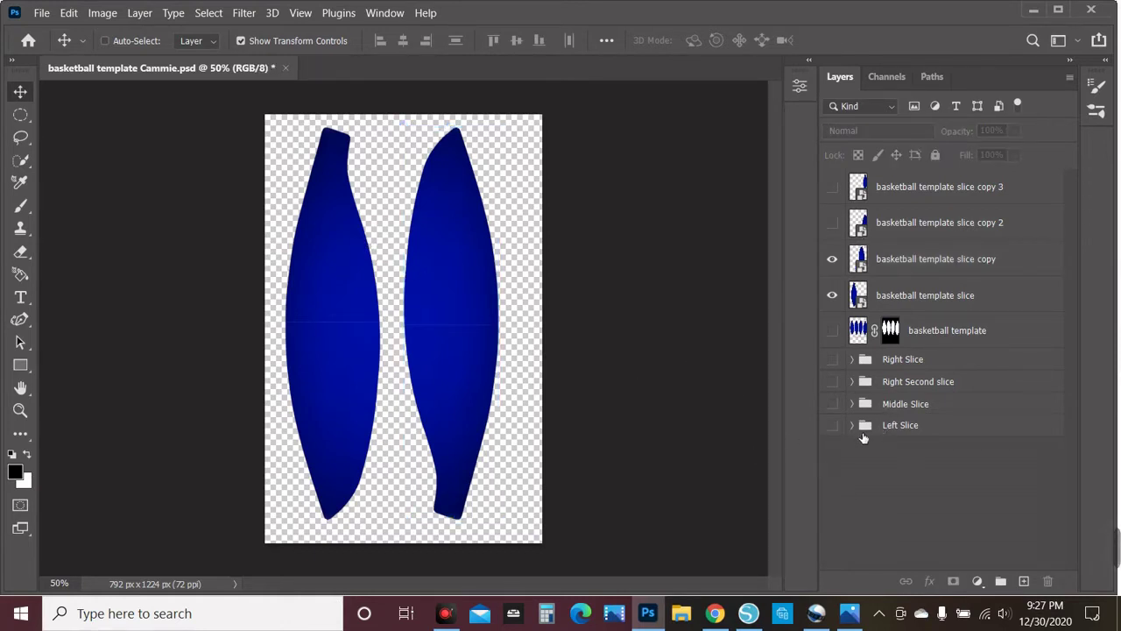
# Show the Left Slice group in place of both blue slices, move its photo design fully onto the canvas and inspect it
pyautogui.click(832, 425)
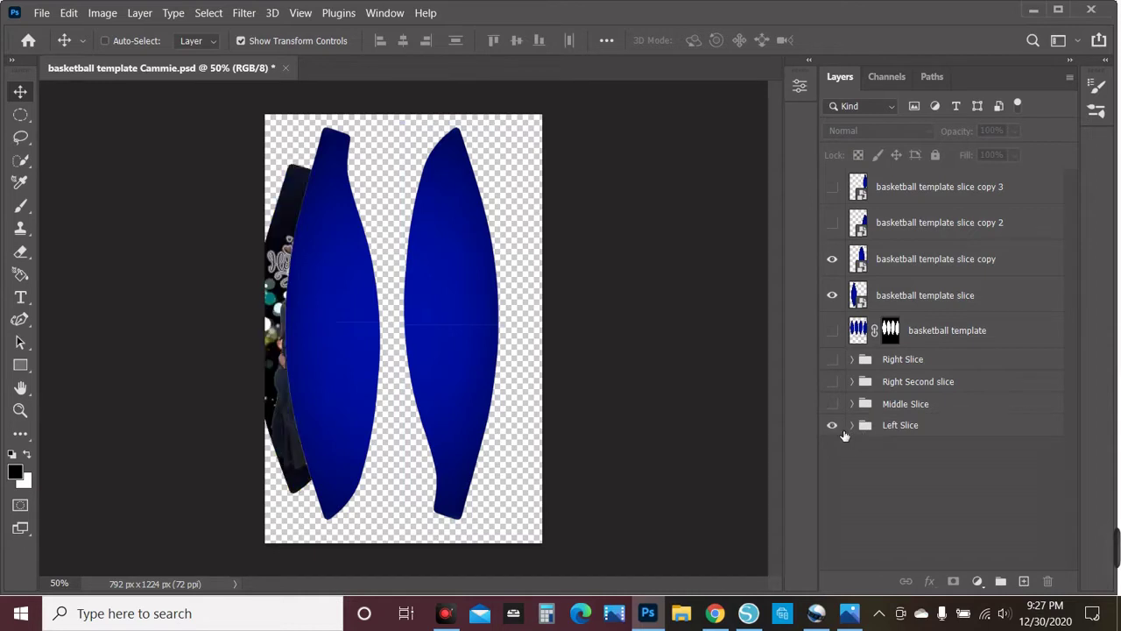
pyautogui.click(832, 295)
pyautogui.click(833, 259)
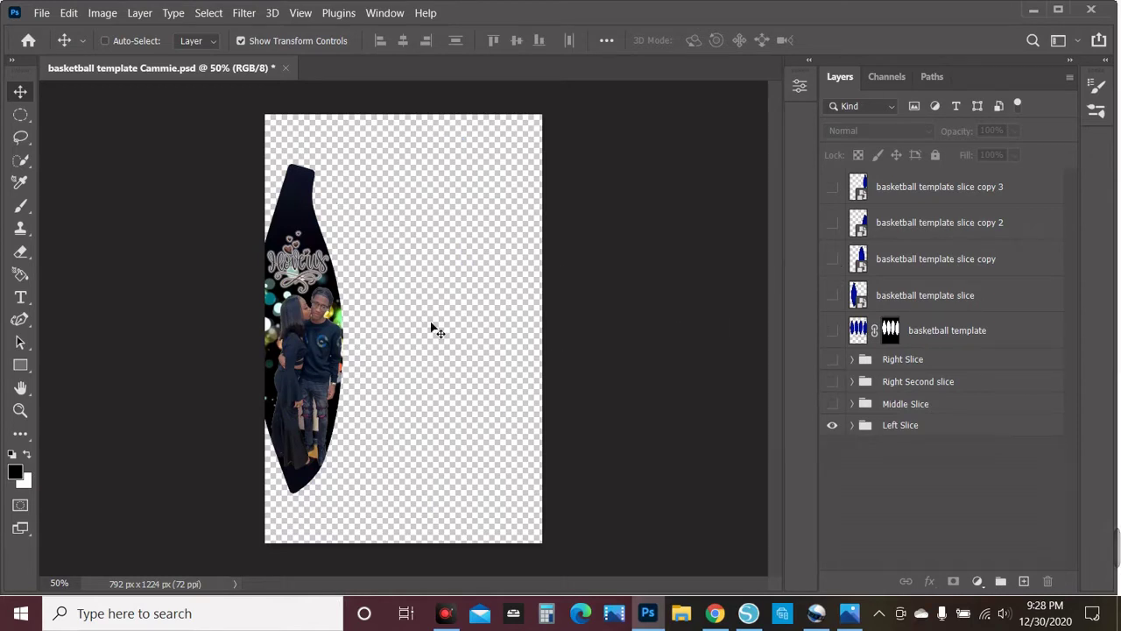
pyautogui.hotkey('alt', ',')
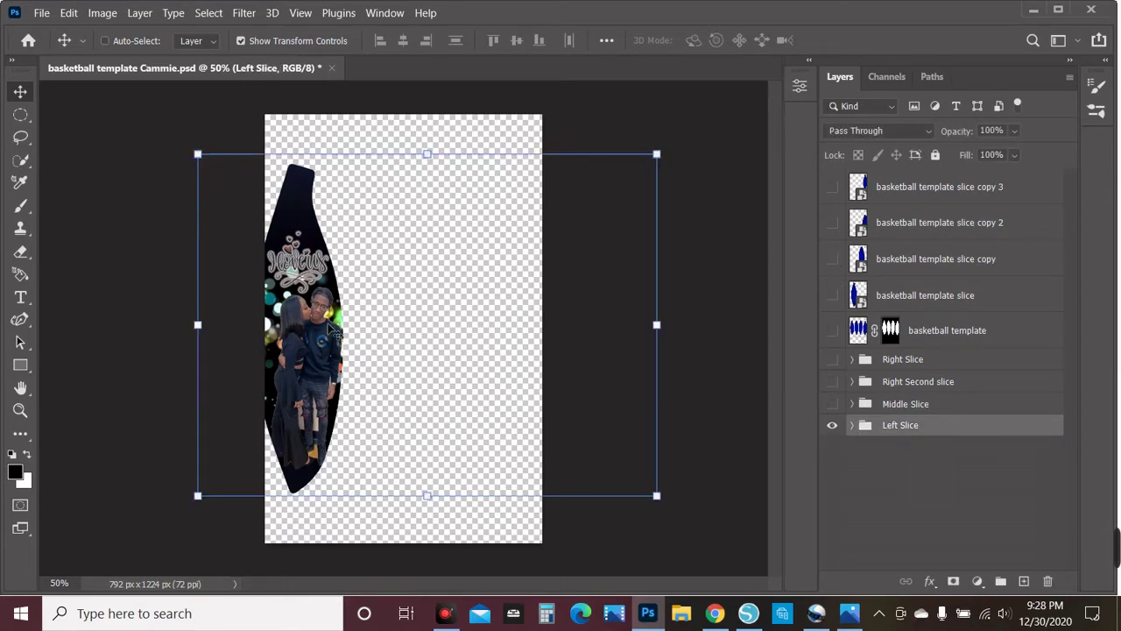
pyautogui.moveTo(326, 328); pyautogui.dragTo(359, 308)
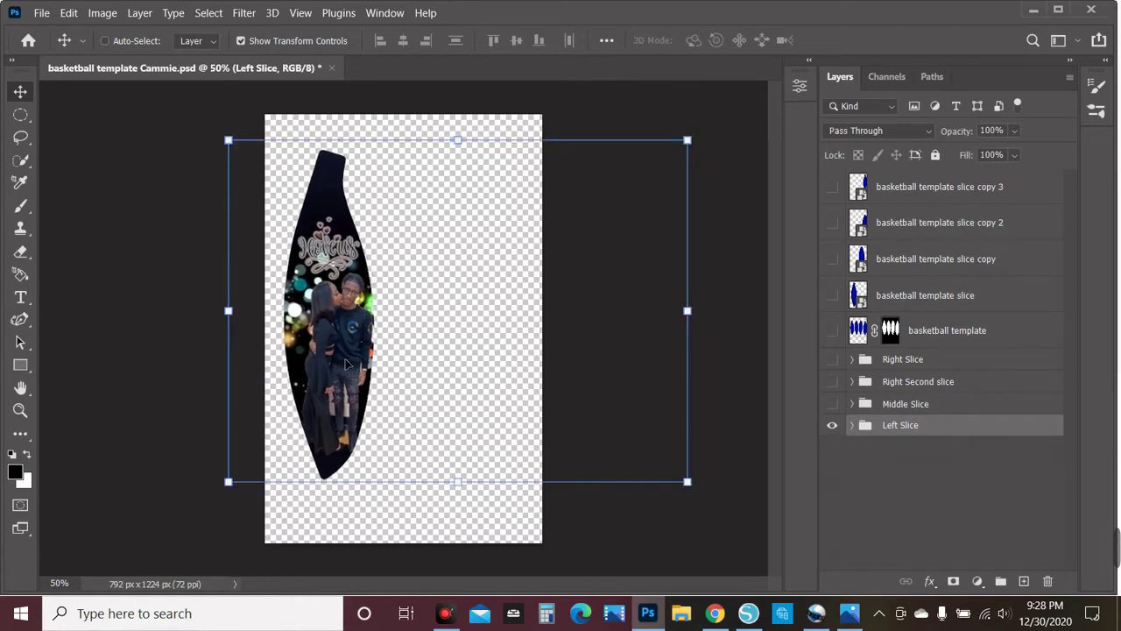
pyautogui.scroll(1, 346, 365)
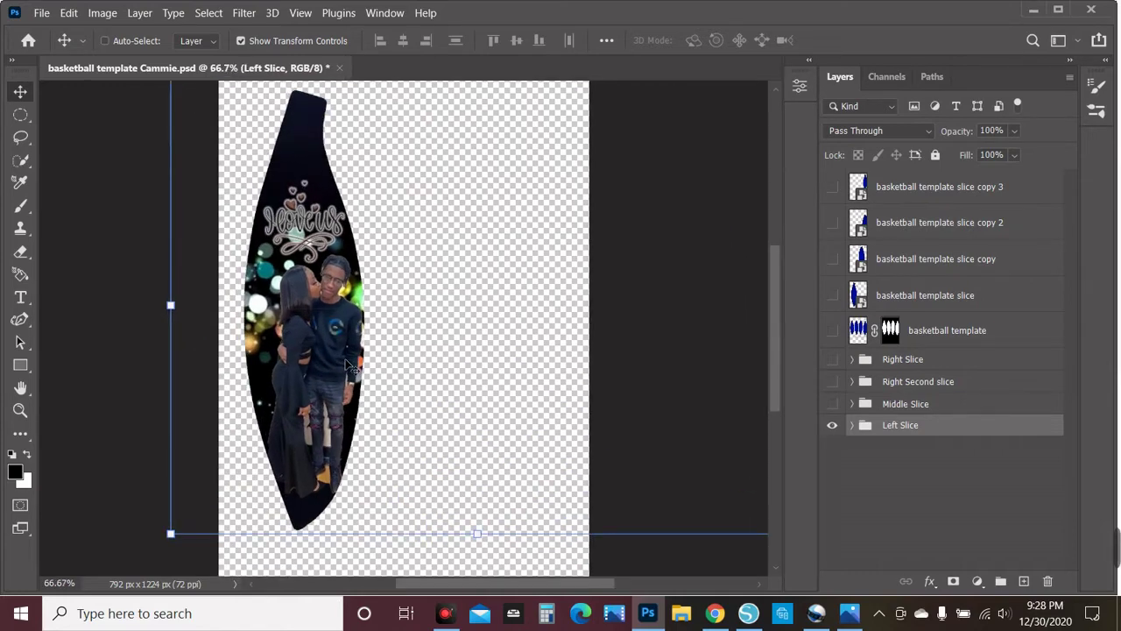
pyautogui.scroll(1, 347, 365)
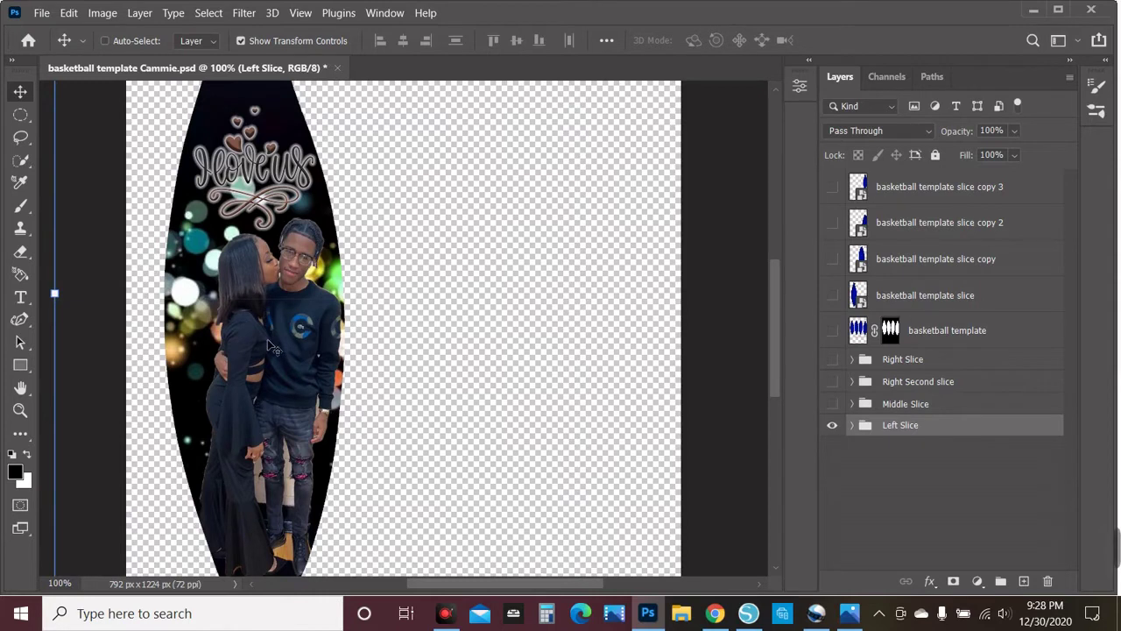
# Hide the Left Slice group, show only the basketball template slice layer with the whole canvas in view, and deselect it
pyautogui.click(833, 426)
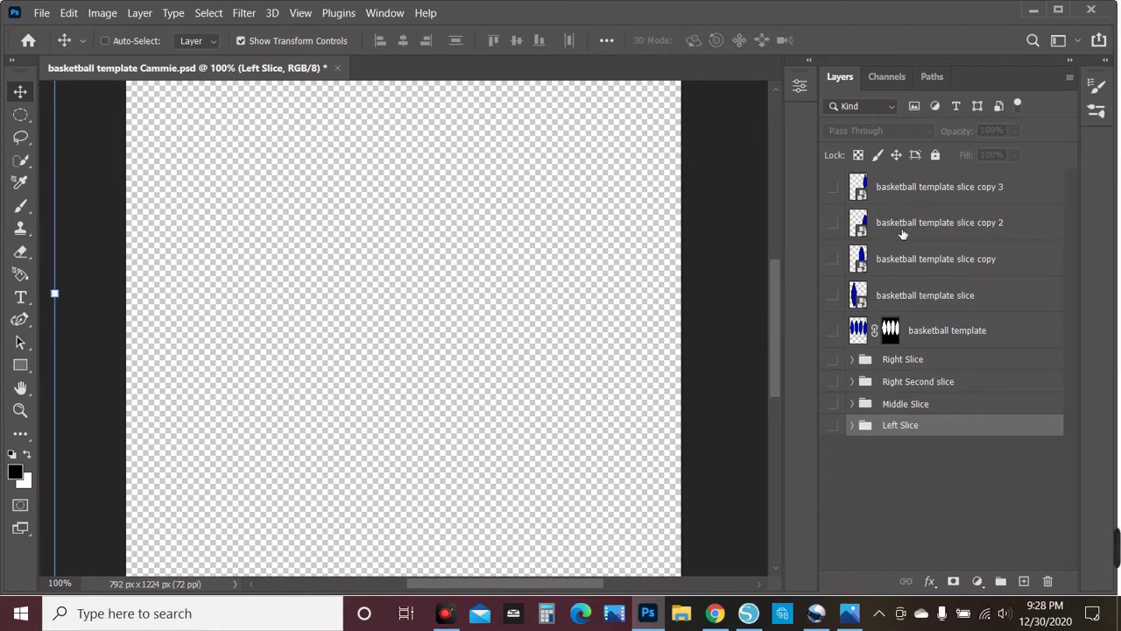
pyautogui.click(873, 301)
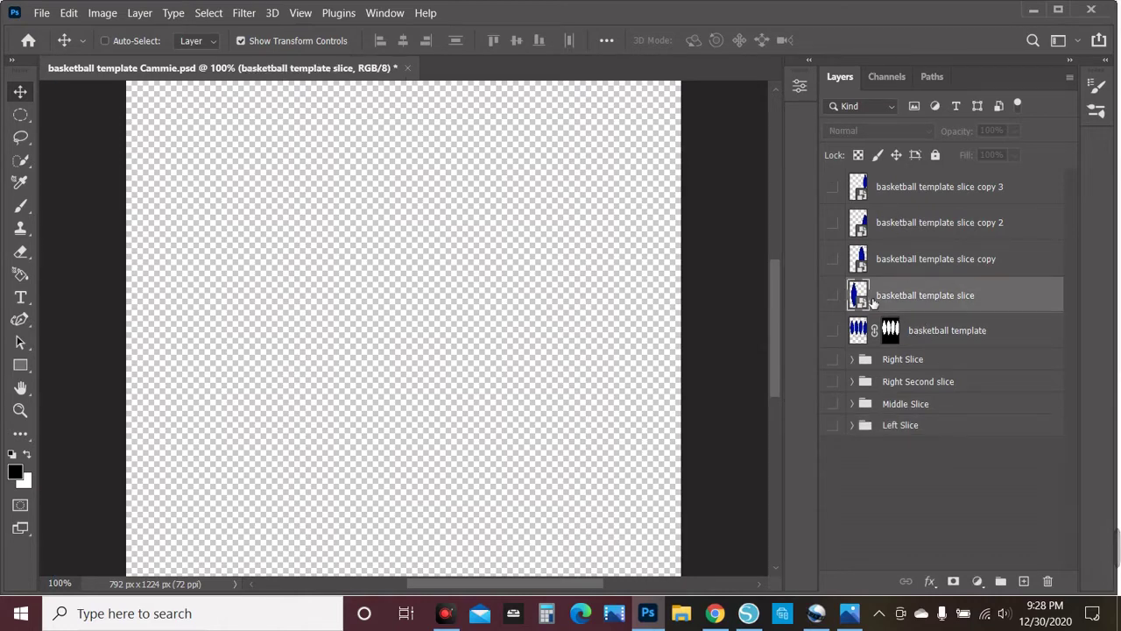
pyautogui.click(833, 296)
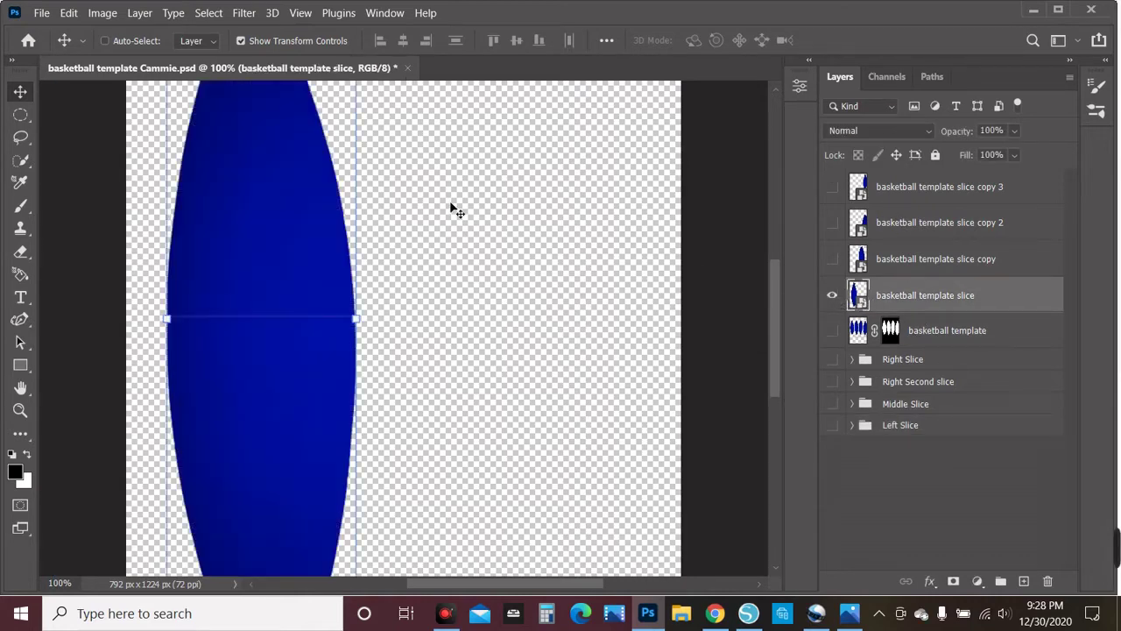
pyautogui.hotkey('ctrl', '-')
pyautogui.hotkey('ctrl', '-')
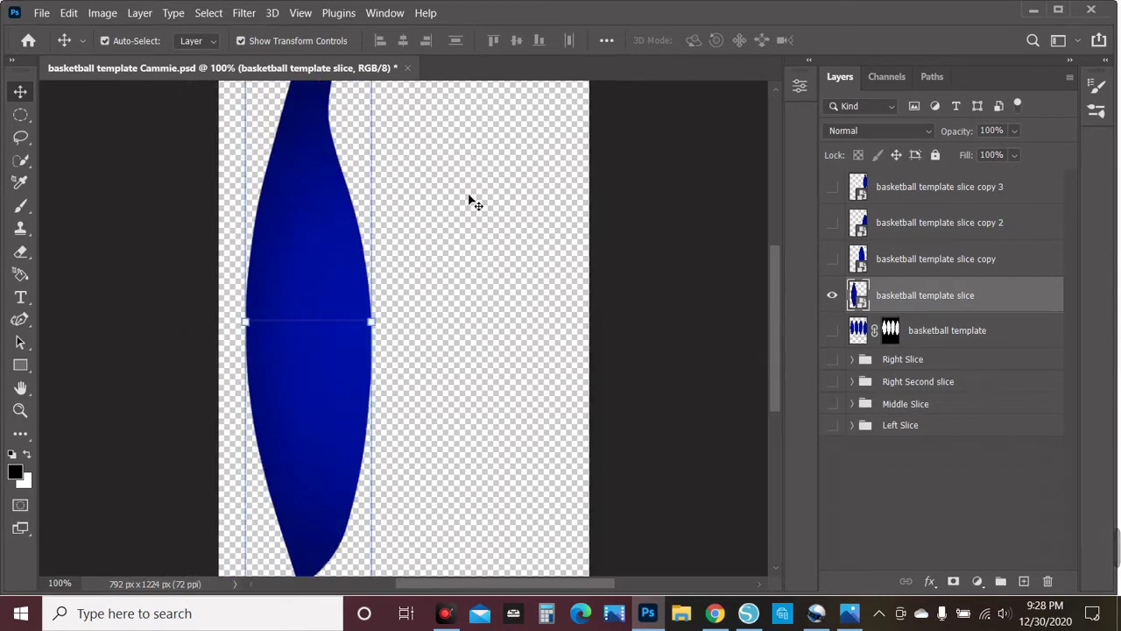
pyautogui.click(900, 516)
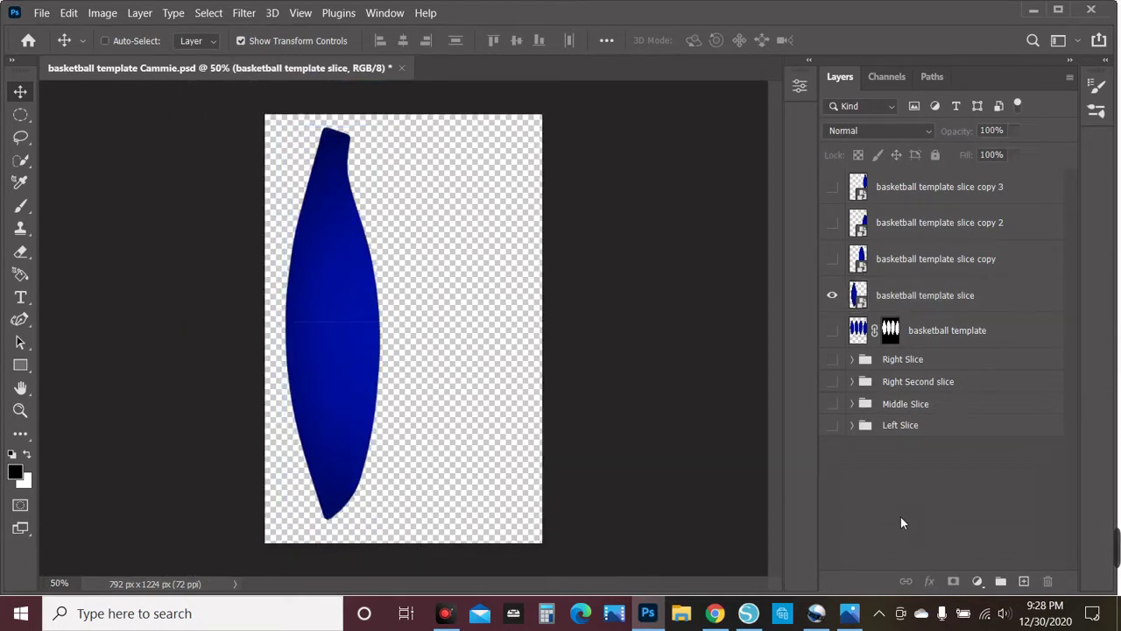
# Start placing an embedded image and browse from Silhouette graphics into customer photos and its Photo Basketball folder
pyautogui.click(40, 12)
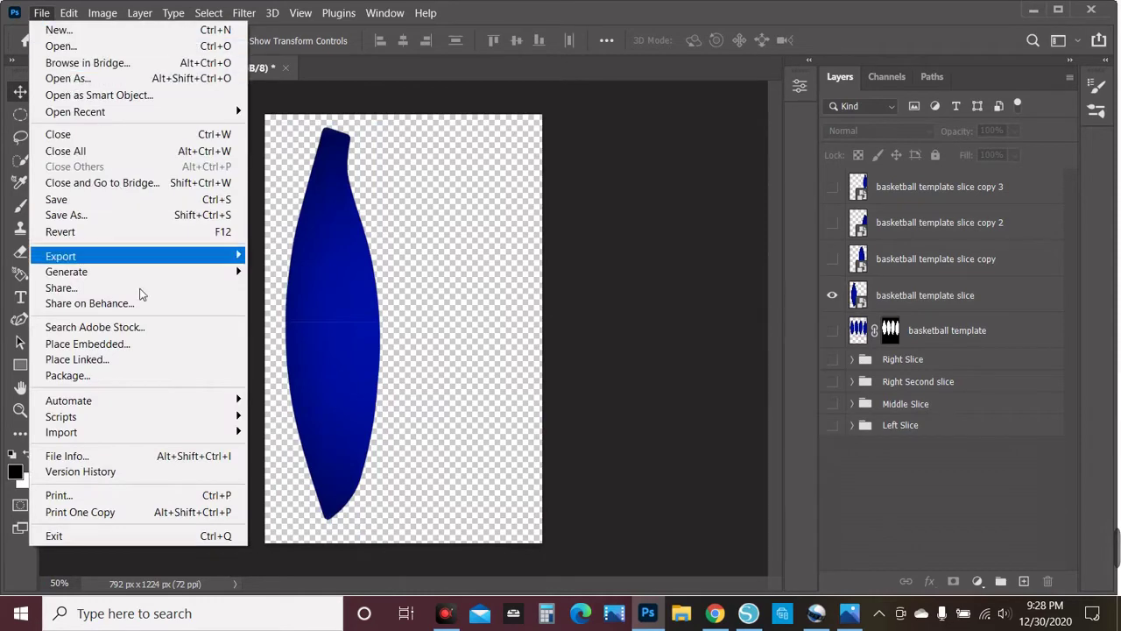
pyautogui.click(154, 347)
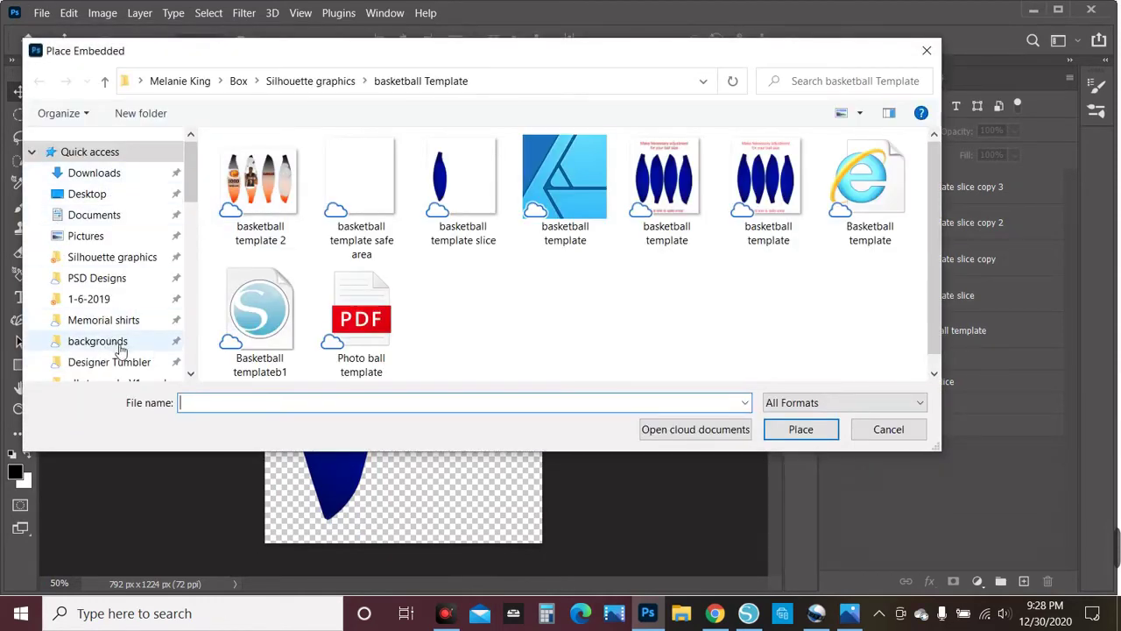
pyautogui.click(315, 81)
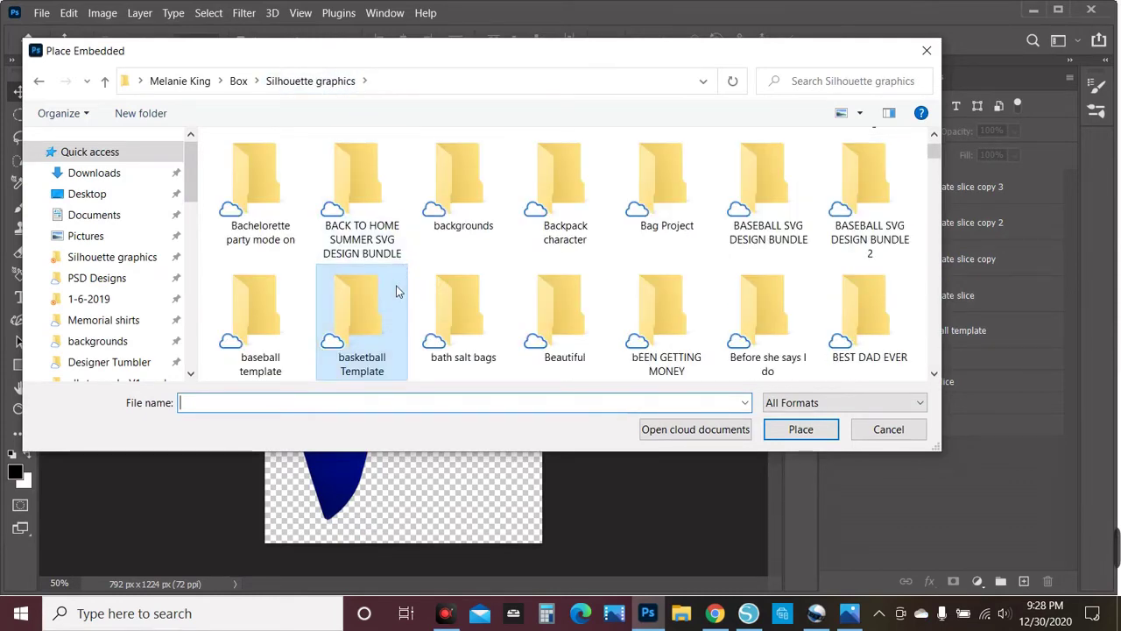
pyautogui.scroll(-1, 550, 280)
pyautogui.scroll(-3, 549, 280)
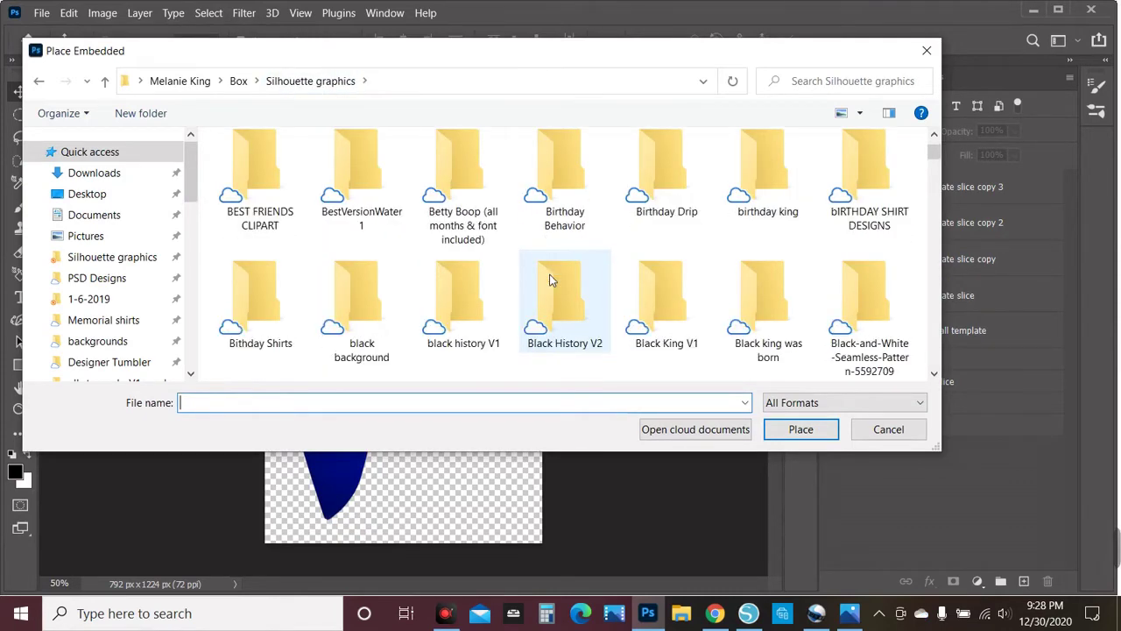
pyautogui.scroll(-2, 549, 281)
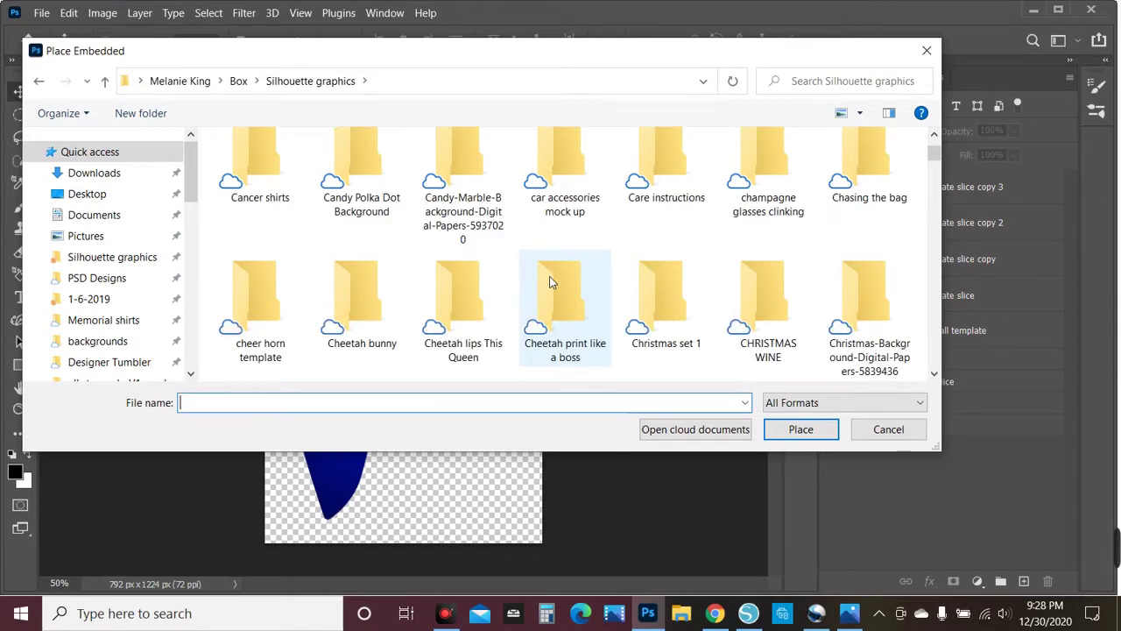
pyautogui.scroll(-1, 549, 280)
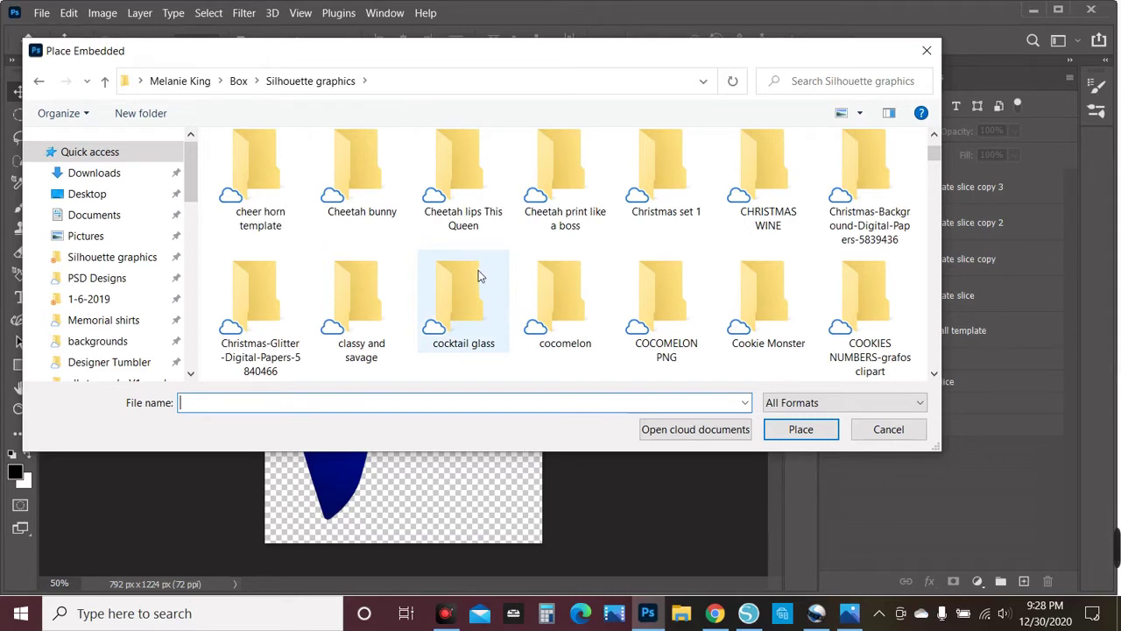
pyautogui.scroll(-2, 482, 276)
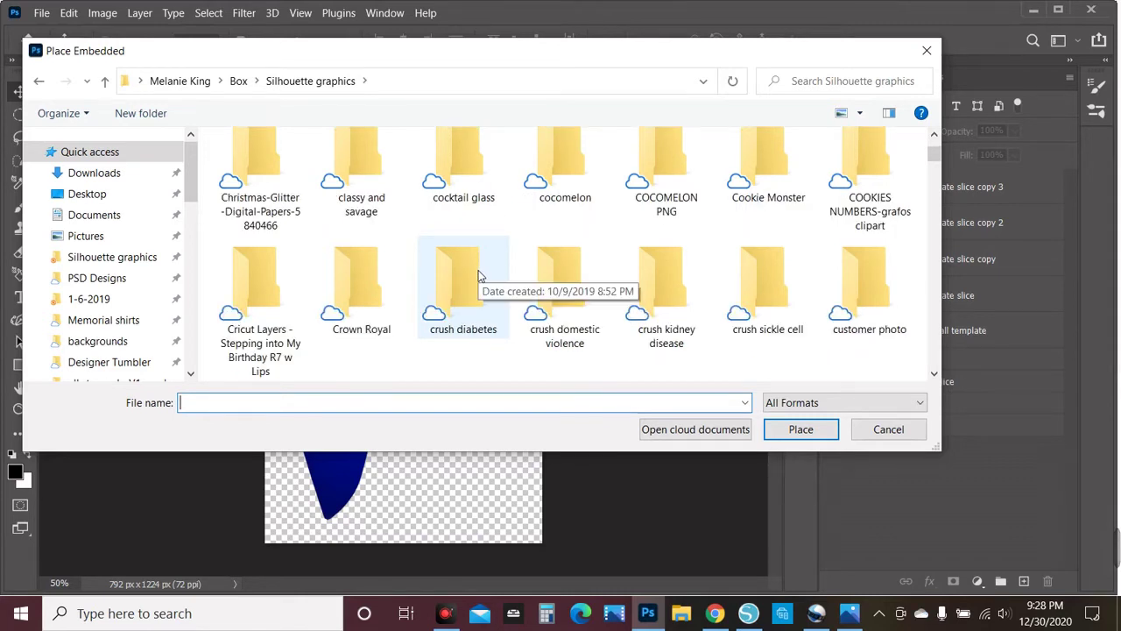
pyautogui.scroll(-2, 478, 276)
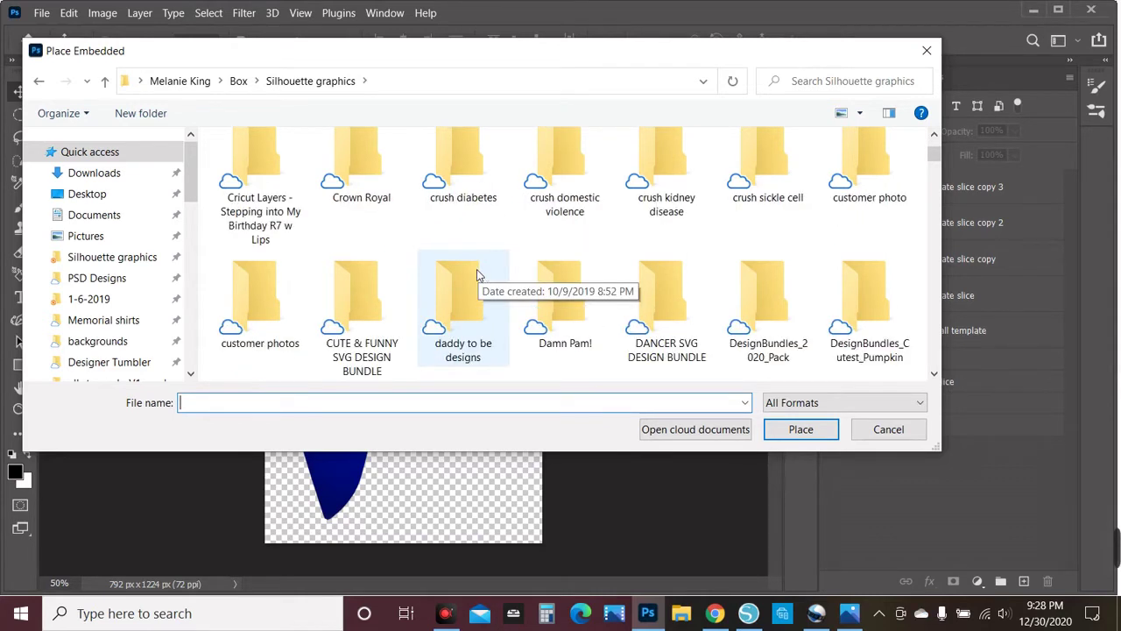
pyautogui.doubleClick(248, 290)
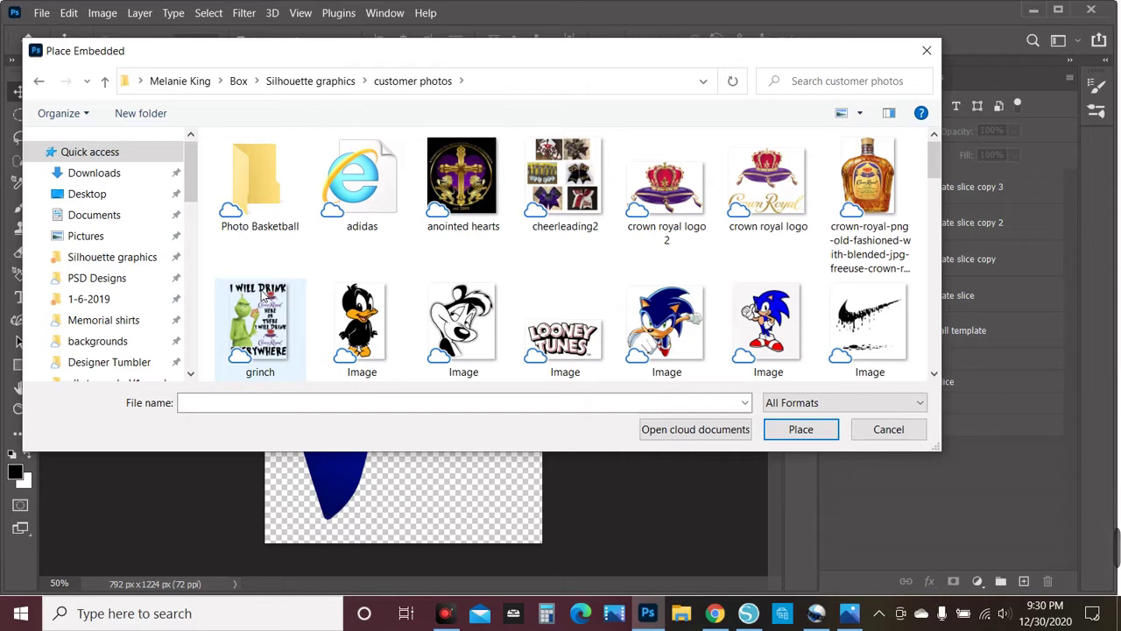
pyautogui.doubleClick(233, 207)
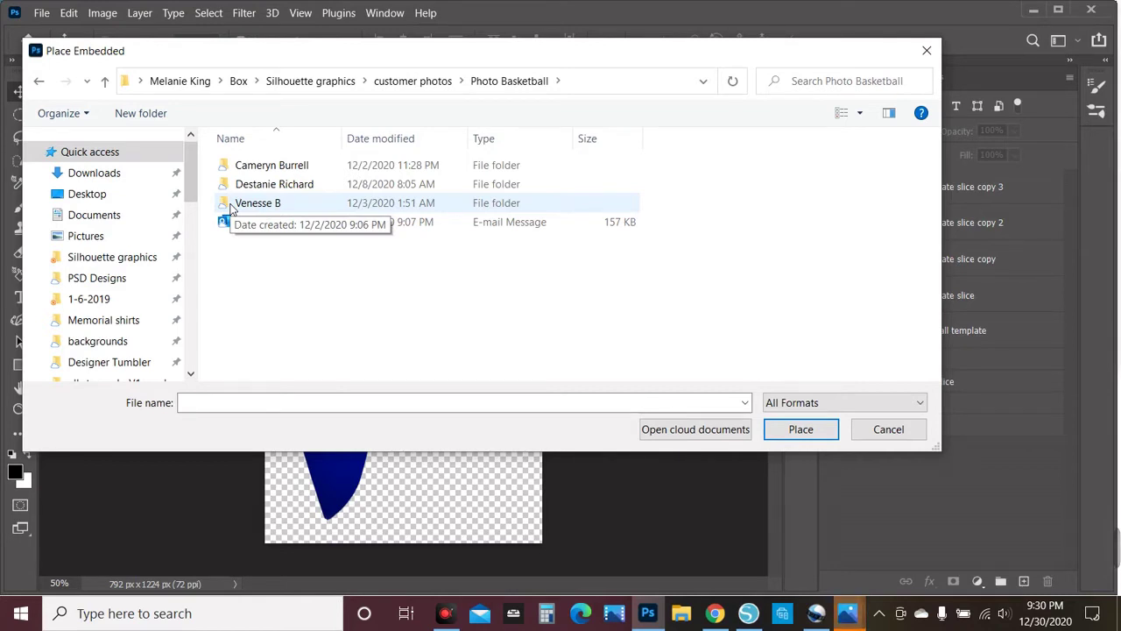
pyautogui.click(847, 613)
pyautogui.click(901, 531)
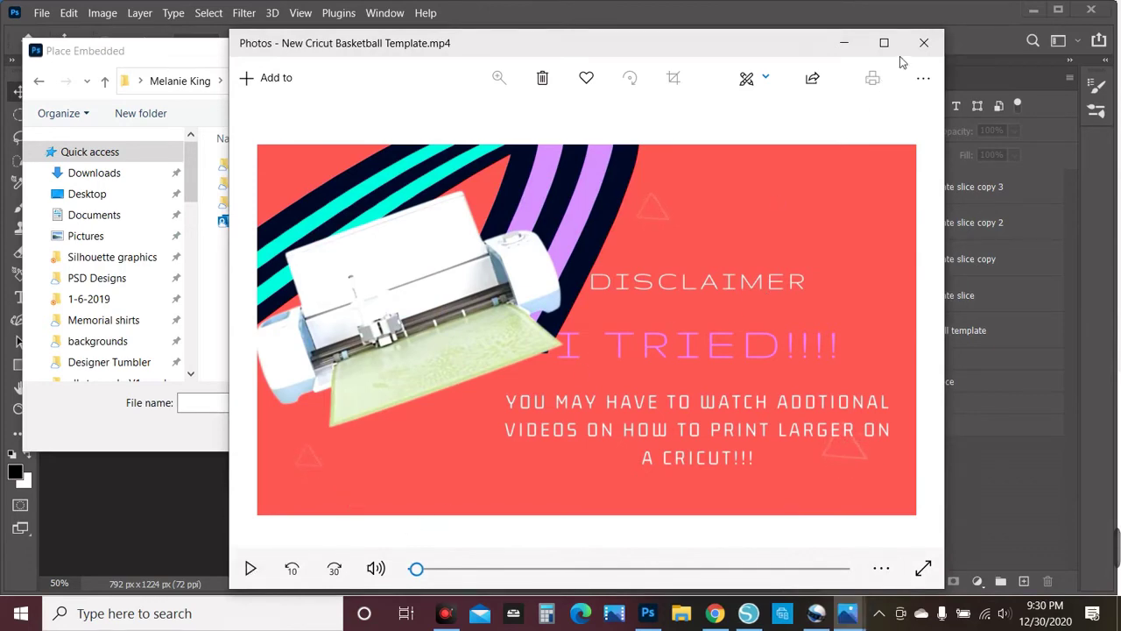
pyautogui.click(844, 44)
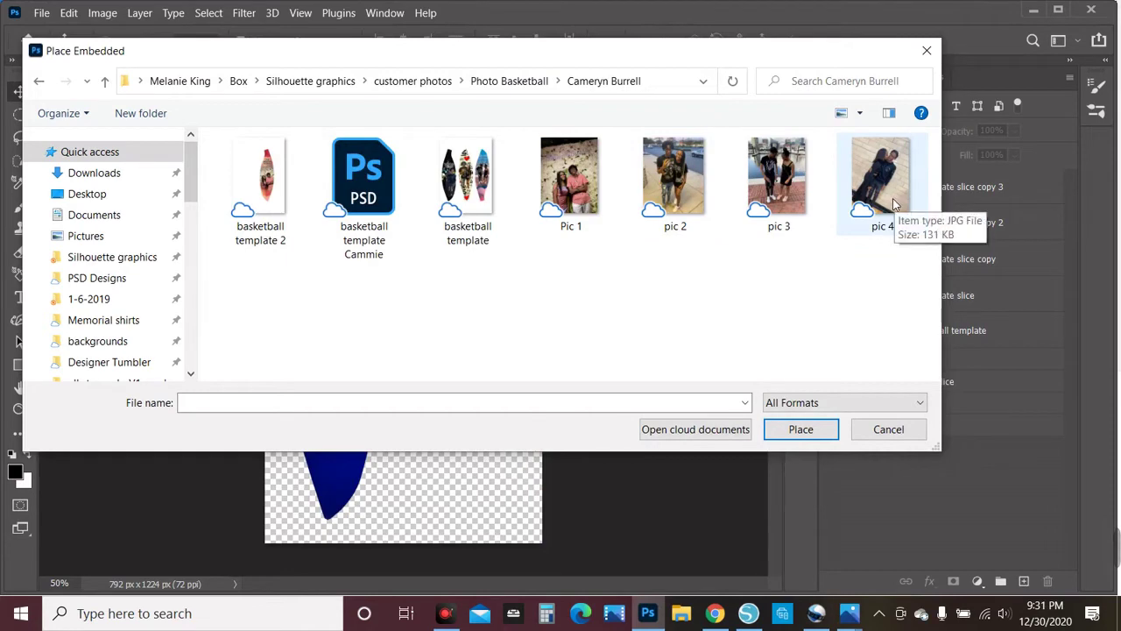
# Place the pic 4 photo from the customer's folder and shift it up over the right part of the canvas
pyautogui.click(892, 198)
pyautogui.click(814, 428)
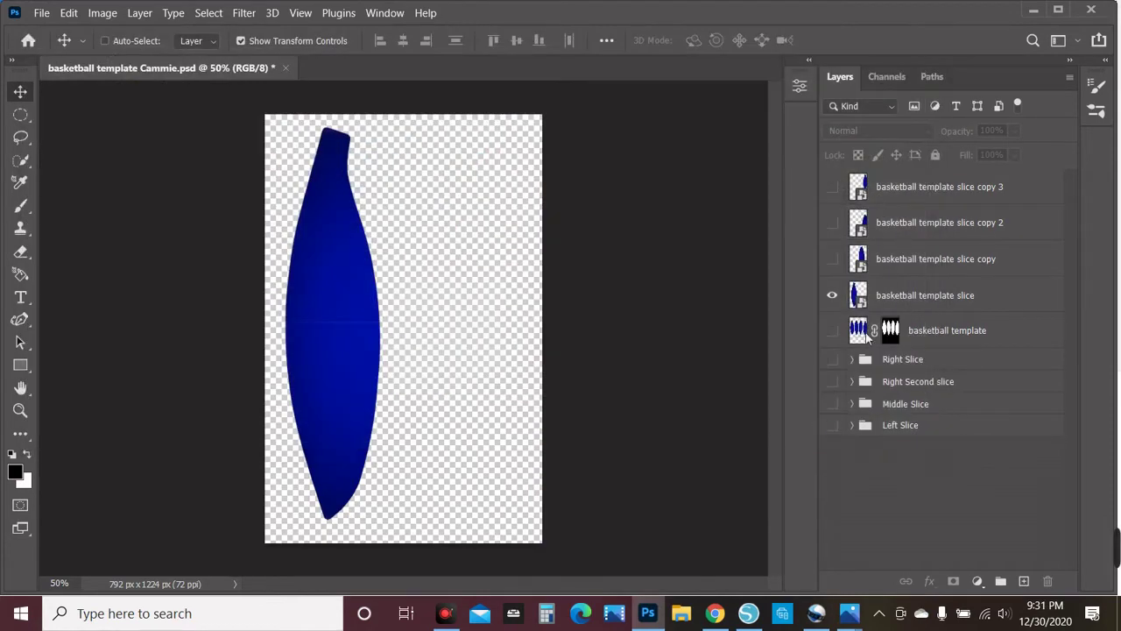
pyautogui.moveTo(447, 328); pyautogui.dragTo(465, 293)
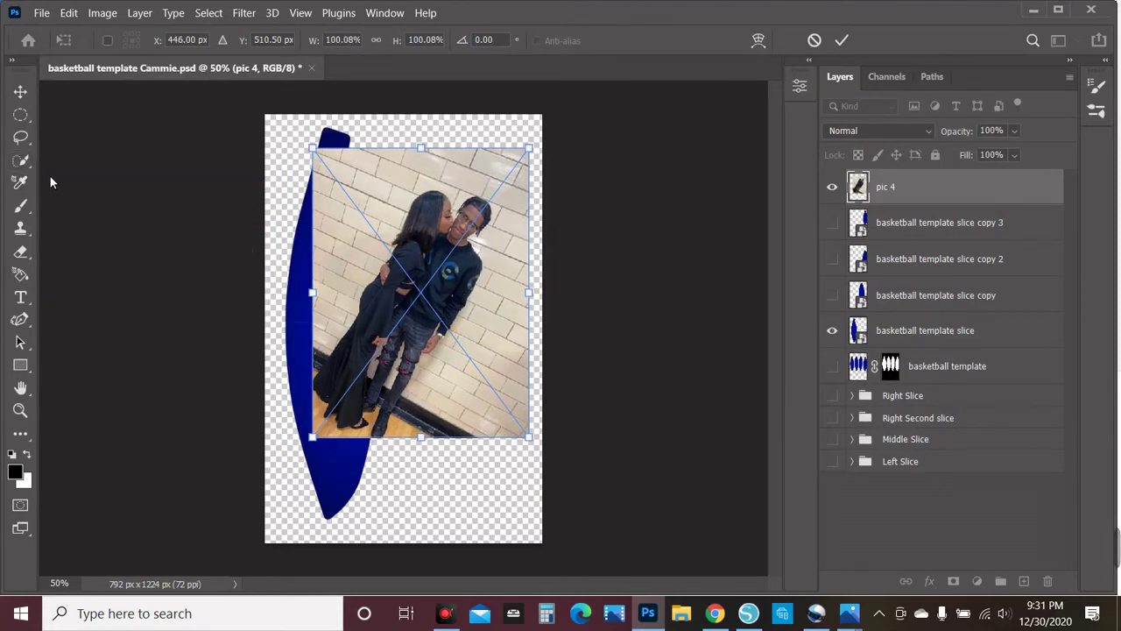
# Accept the placed photo and select the couple from their heads down to their shoes with the Quick Selection tool
pyautogui.click(18, 163)
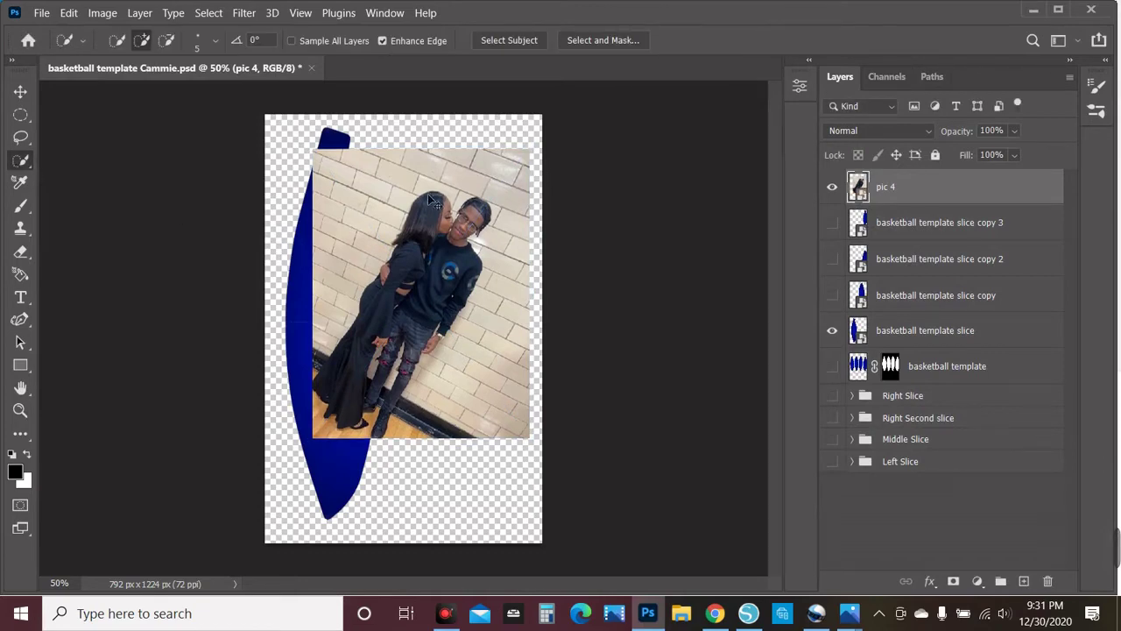
pyautogui.hotkey('ctrl', '+')
pyautogui.hotkey('ctrl', '+')
pyautogui.scroll(3, 403, 329)
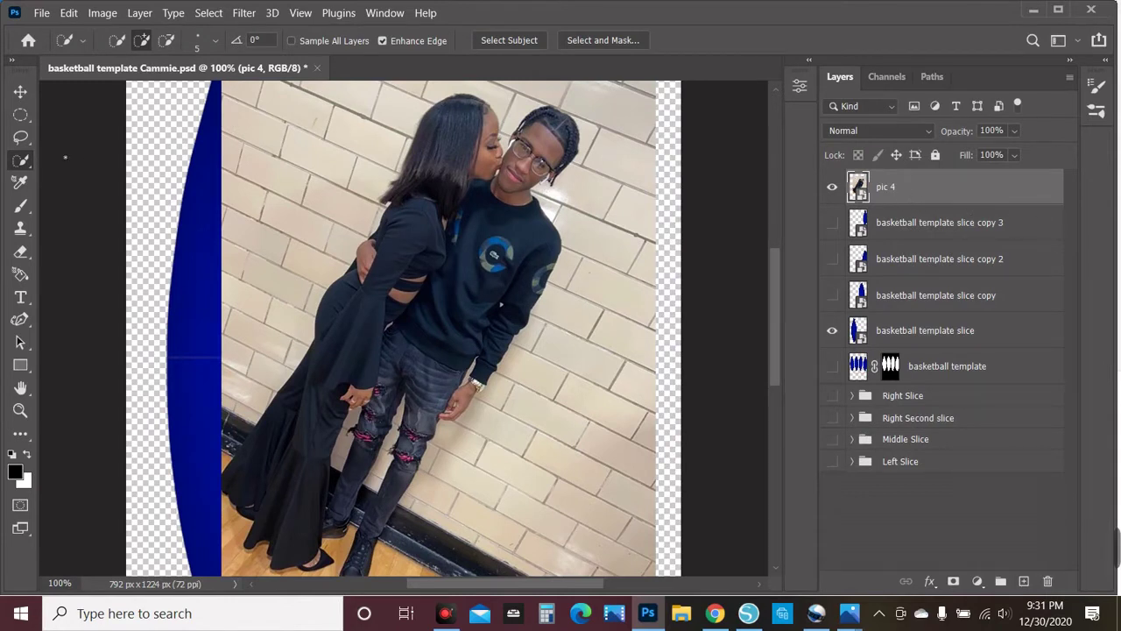
pyautogui.moveTo(450, 102)
pyautogui.mouseDown()
pyautogui.moveTo(498, 189)
pyautogui.moveTo(514, 184)
pyautogui.moveTo(523, 156)
pyautogui.moveTo(565, 137)
pyautogui.moveTo(555, 175)
pyautogui.mouseUp()
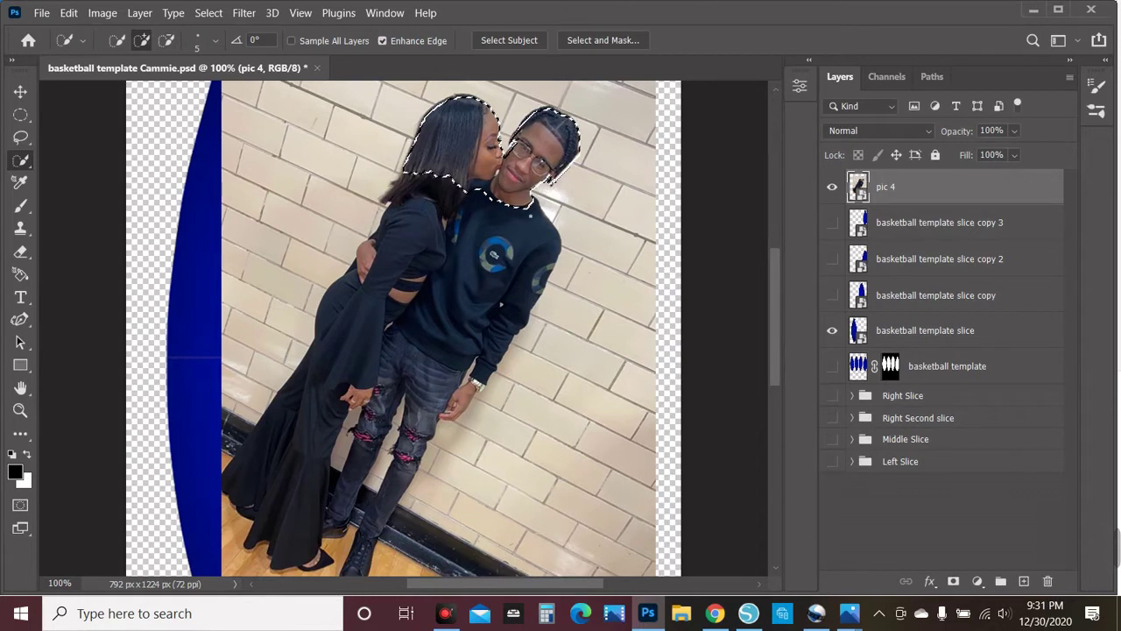
pyautogui.moveTo(530, 213)
pyautogui.mouseDown()
pyautogui.moveTo(500, 254)
pyautogui.moveTo(526, 267)
pyautogui.moveTo(495, 346)
pyautogui.moveTo(458, 353)
pyautogui.moveTo(376, 297)
pyautogui.moveTo(438, 394)
pyautogui.moveTo(311, 377)
pyautogui.moveTo(289, 420)
pyautogui.moveTo(292, 457)
pyautogui.moveTo(341, 411)
pyautogui.mouseUp()
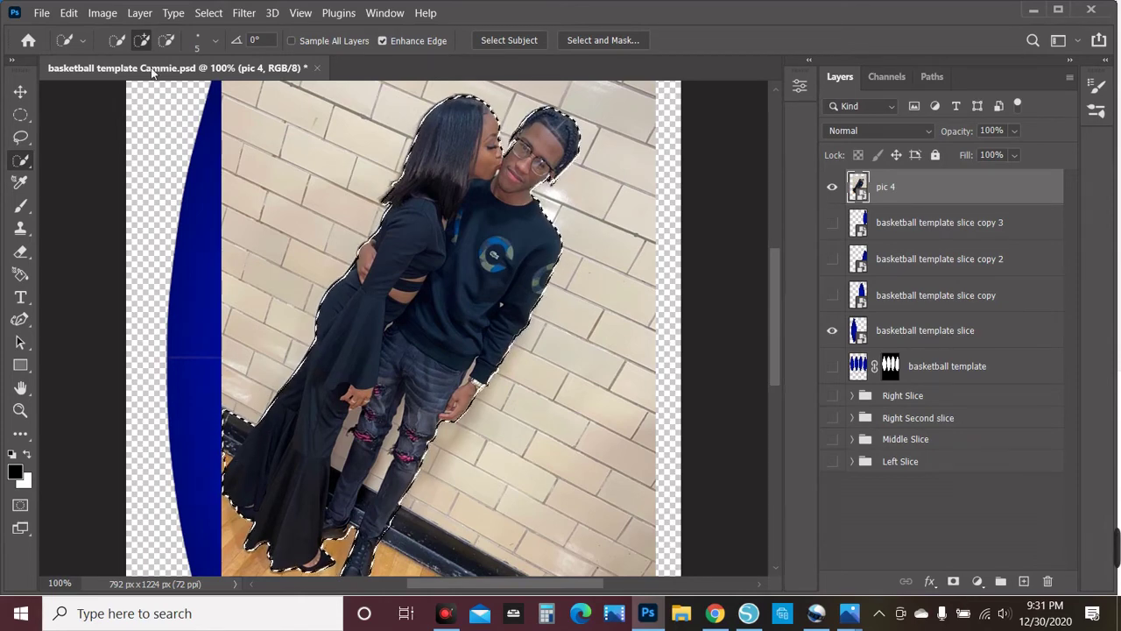
# Refine the selection around the couple's hands, legs and feet by subtracting background areas, and mask the pic 4 layer with it
pyautogui.click(165, 44)
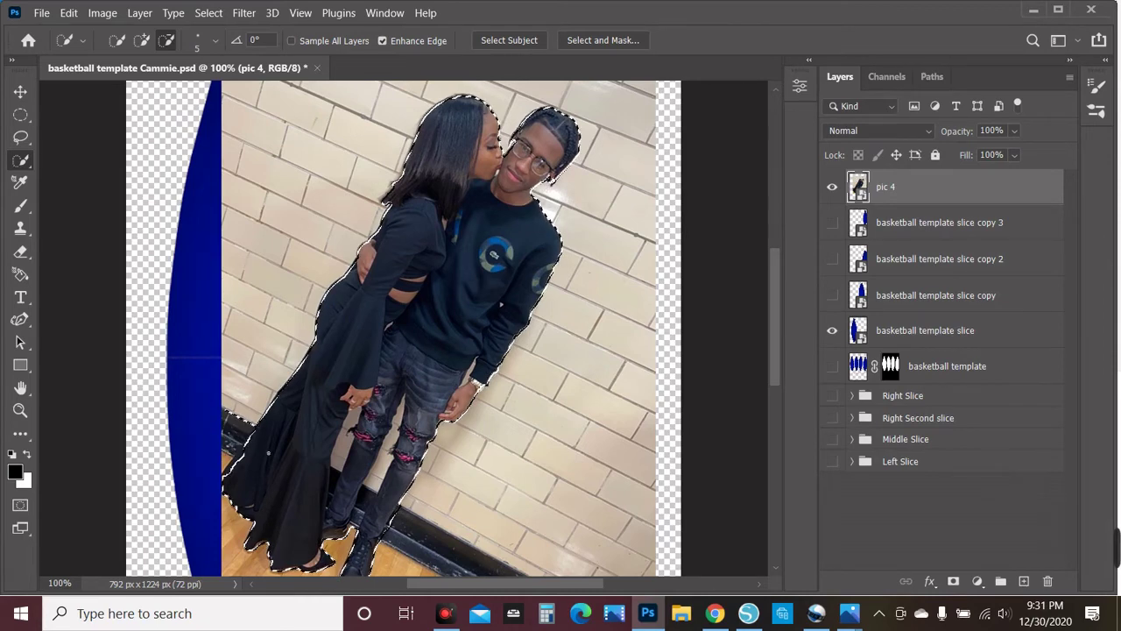
pyautogui.click(456, 420)
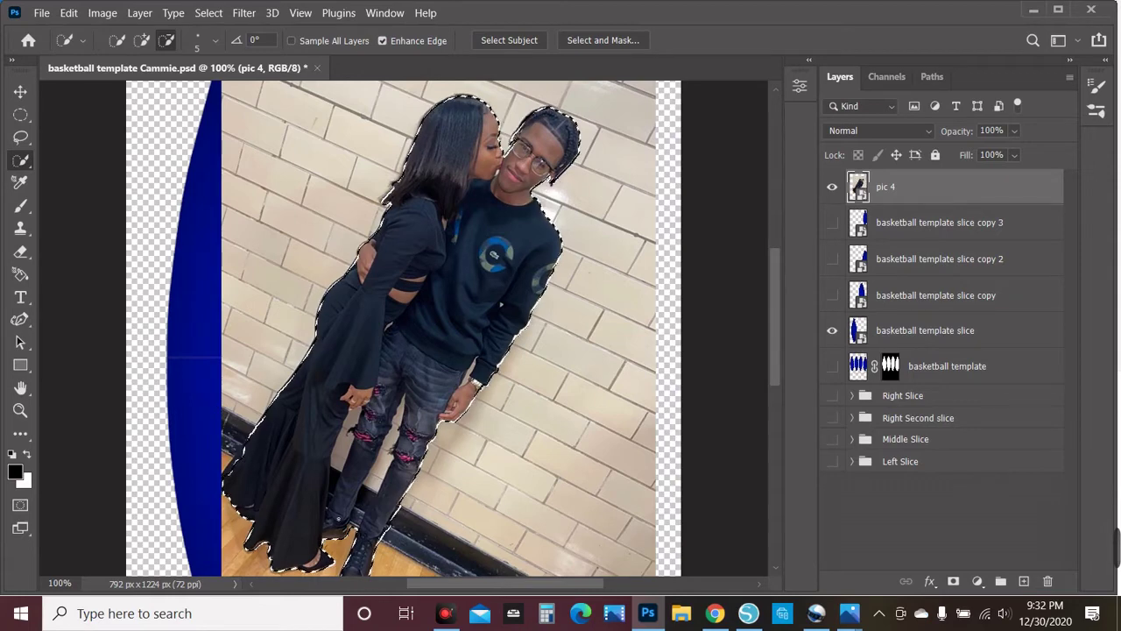
pyautogui.scroll(-1, 403, 328)
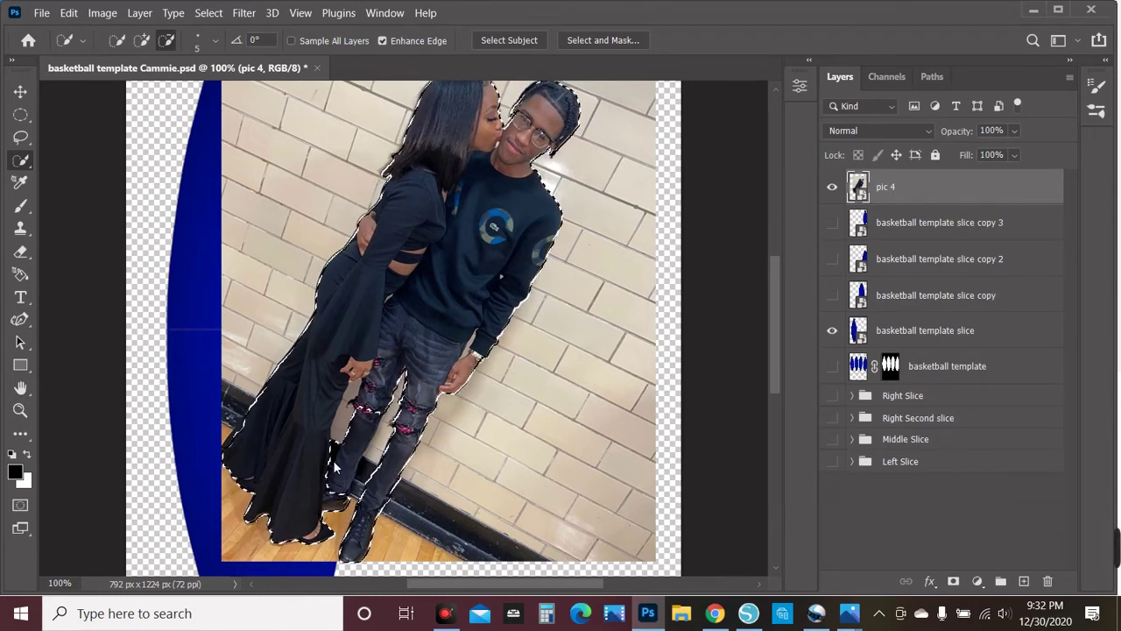
pyautogui.click(141, 40)
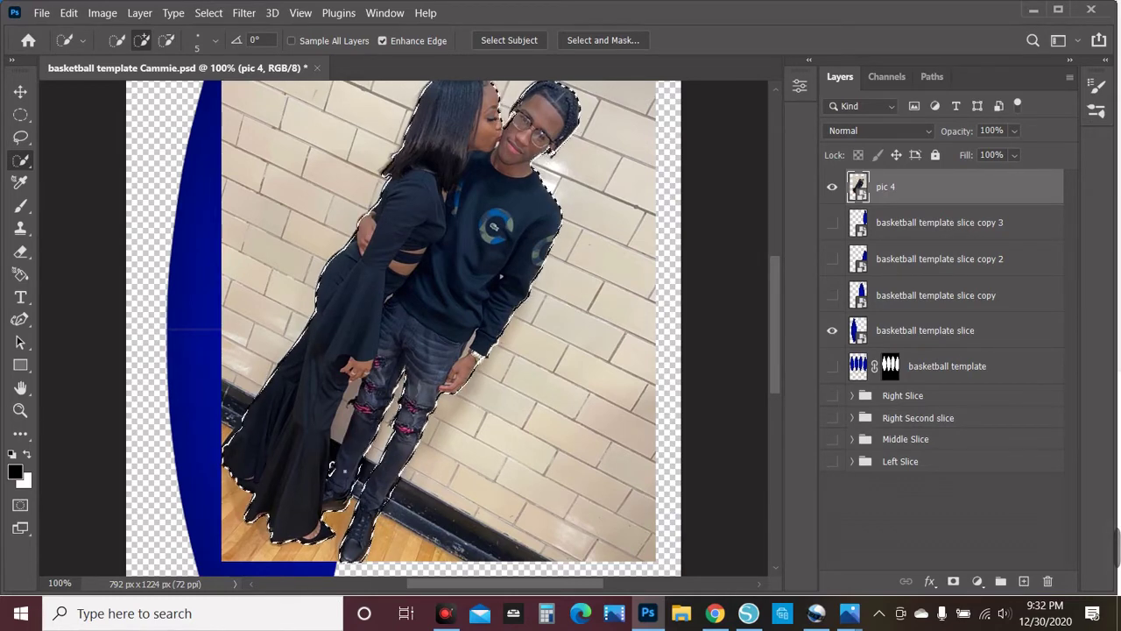
pyautogui.click(167, 40)
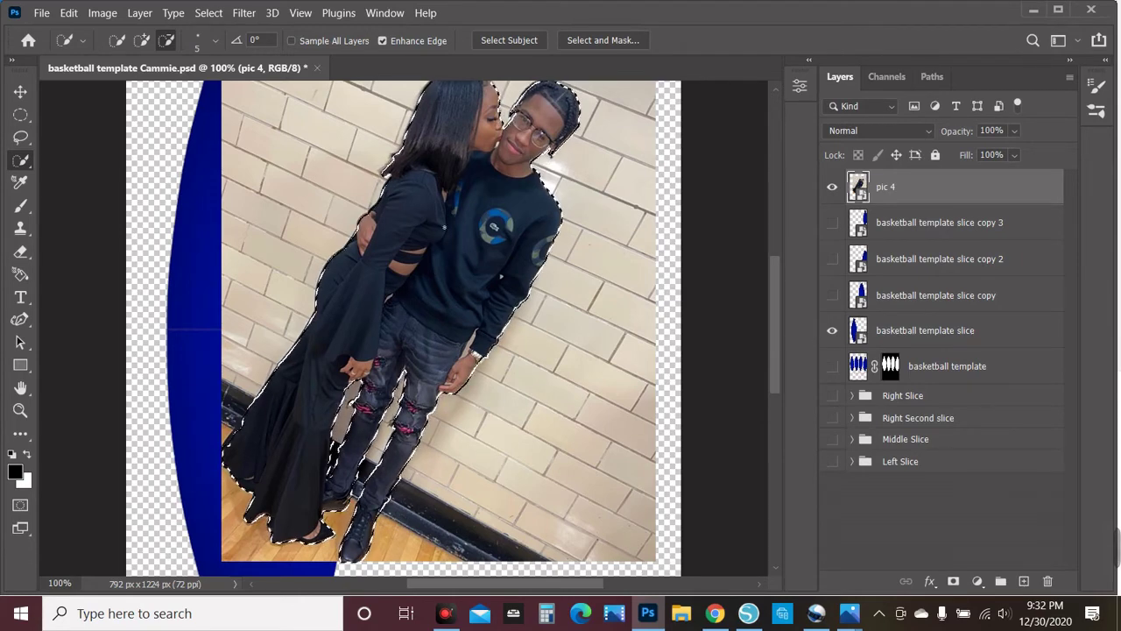
pyautogui.scroll(2, 422, 101)
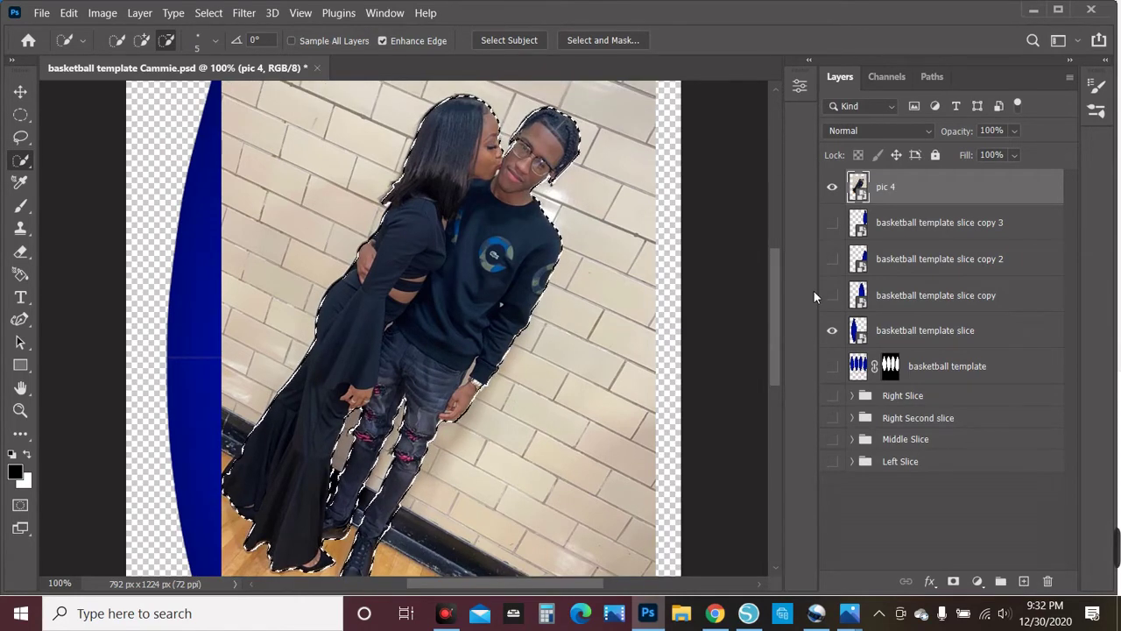
pyautogui.click(966, 586)
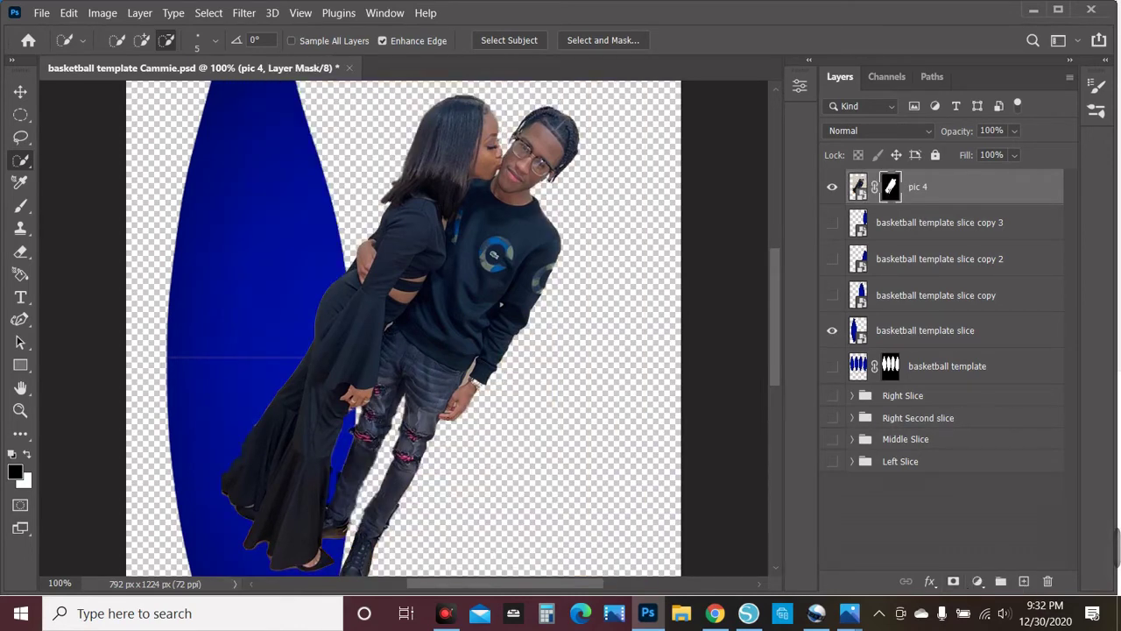
pyautogui.scroll(3, 403, 328)
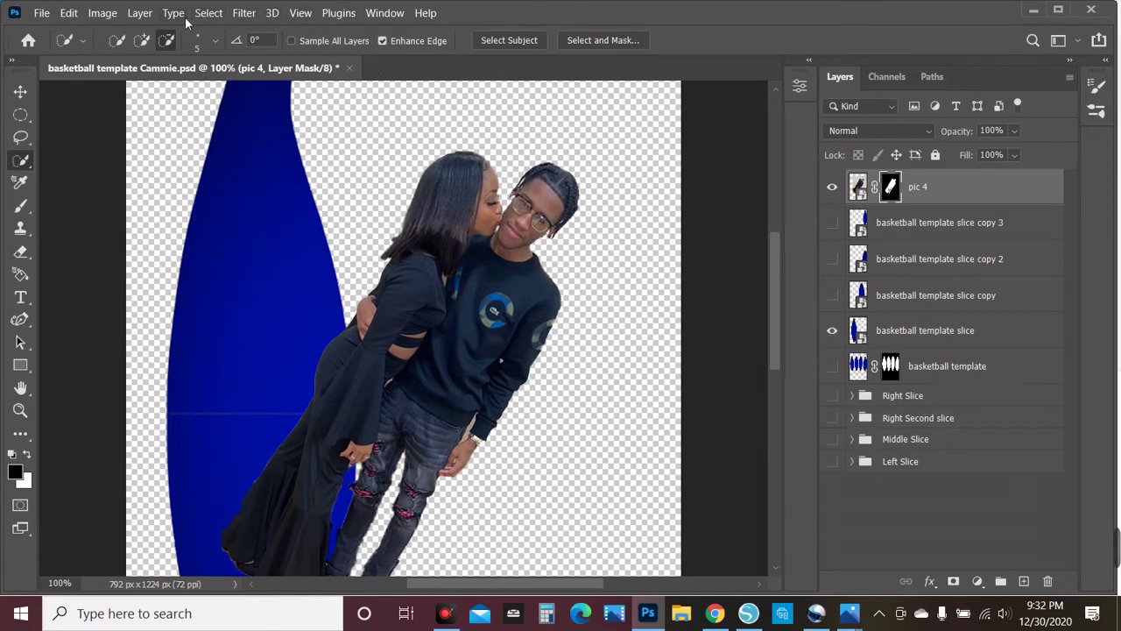
# Scale the masked couple to about 73%, rotate it about -22° so they stand upright, and move it onto the blue slice
pyautogui.click(20, 91)
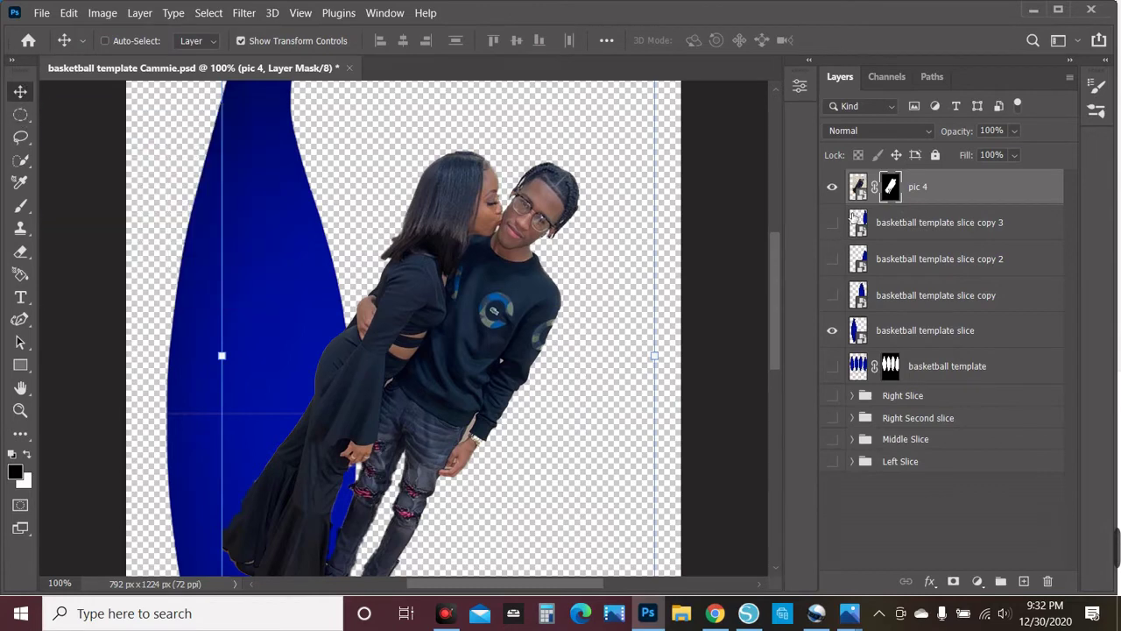
pyautogui.press('ctrl')
pyautogui.hotkey('ctrl', '-')
pyautogui.hotkey('ctrl', '-')
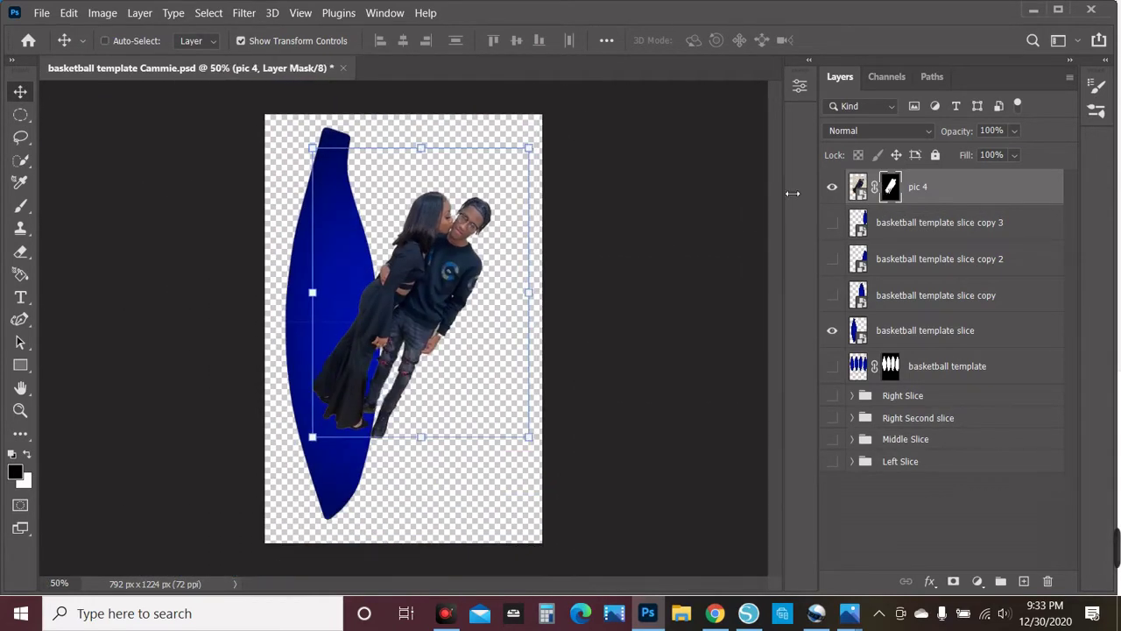
pyautogui.moveTo(534, 155); pyautogui.dragTo(348, 211)
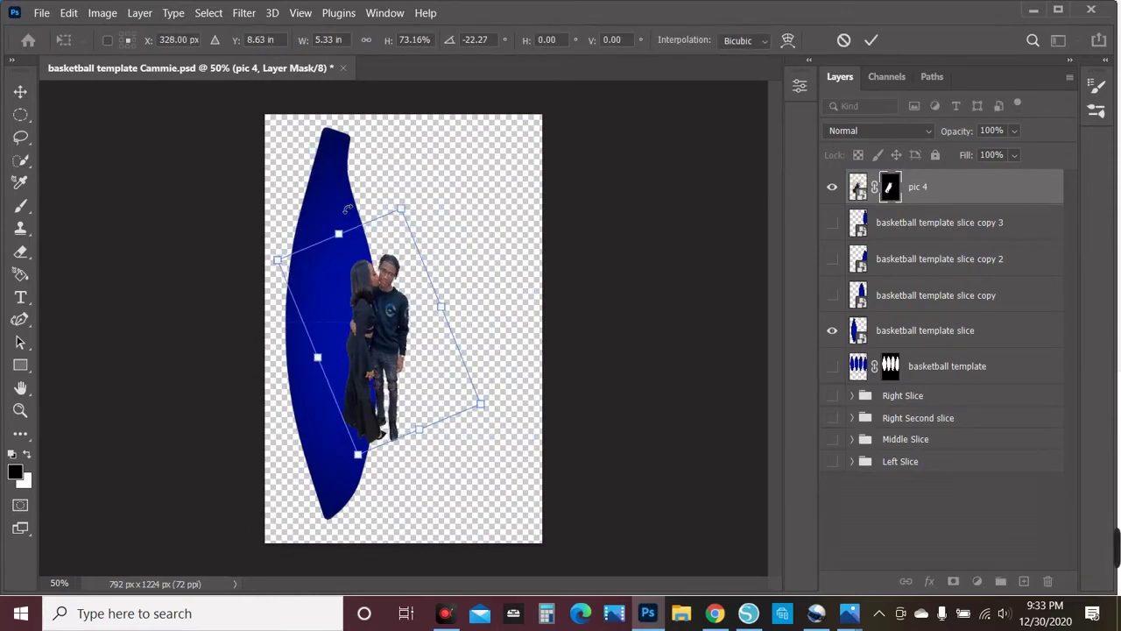
pyautogui.moveTo(382, 334); pyautogui.dragTo(340, 336)
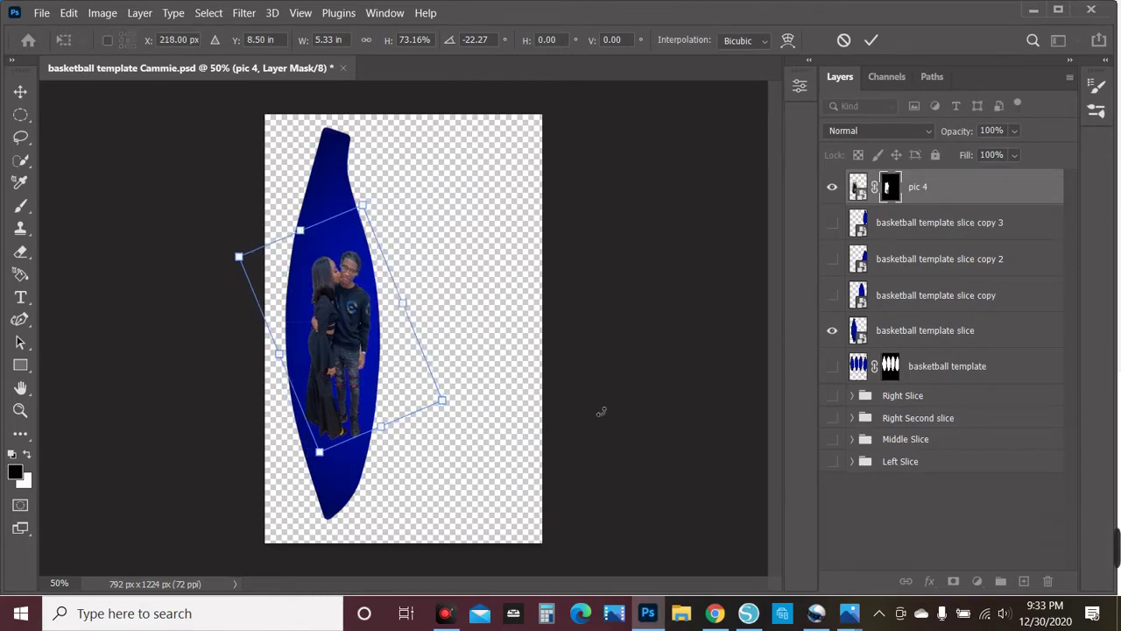
pyautogui.press('Return')
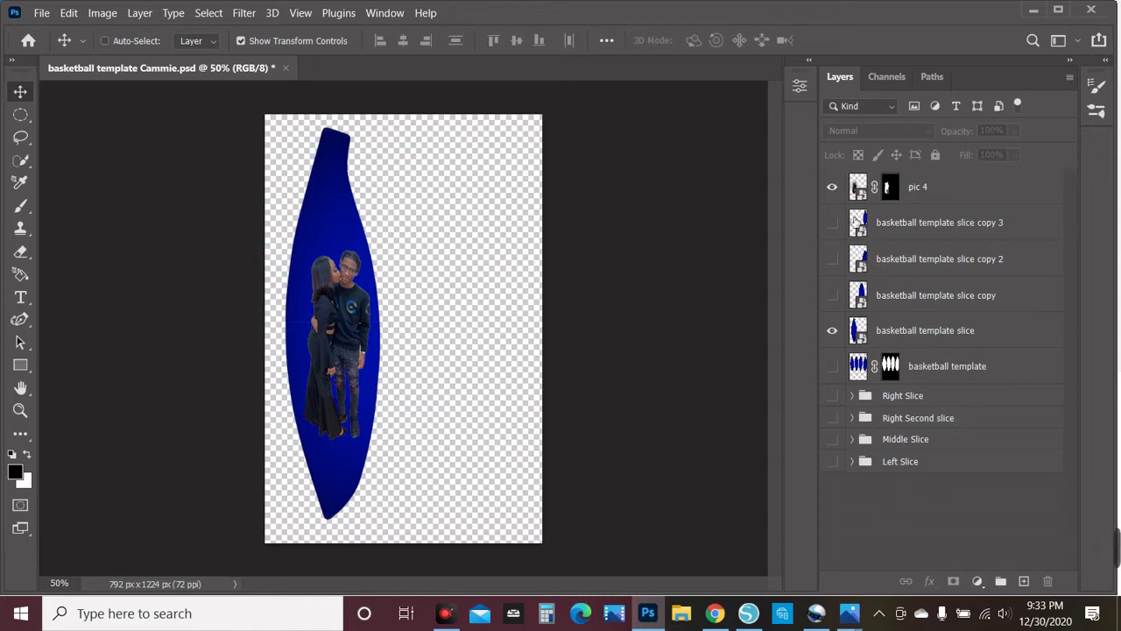
# Move the pic 4 layer directly above the basketball template slice layer, group both as "Left Slice Repeat", and expand the group
pyautogui.moveTo(939, 186); pyautogui.dragTo(943, 317)
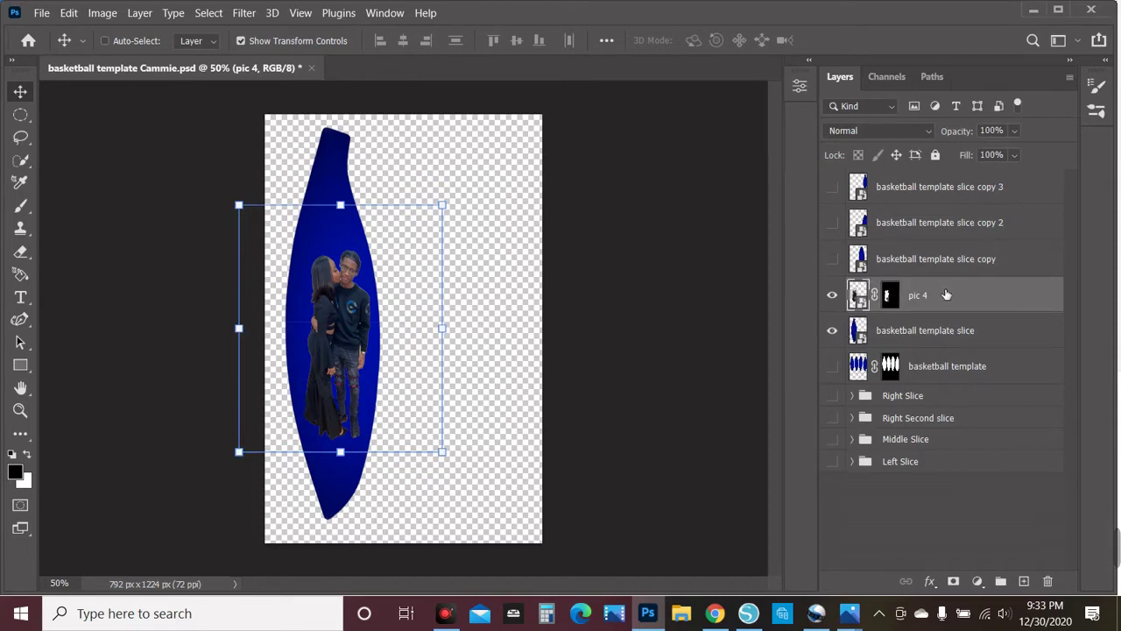
pyautogui.keyDown('shift'); pyautogui.click(952, 341); pyautogui.keyUp('shift')
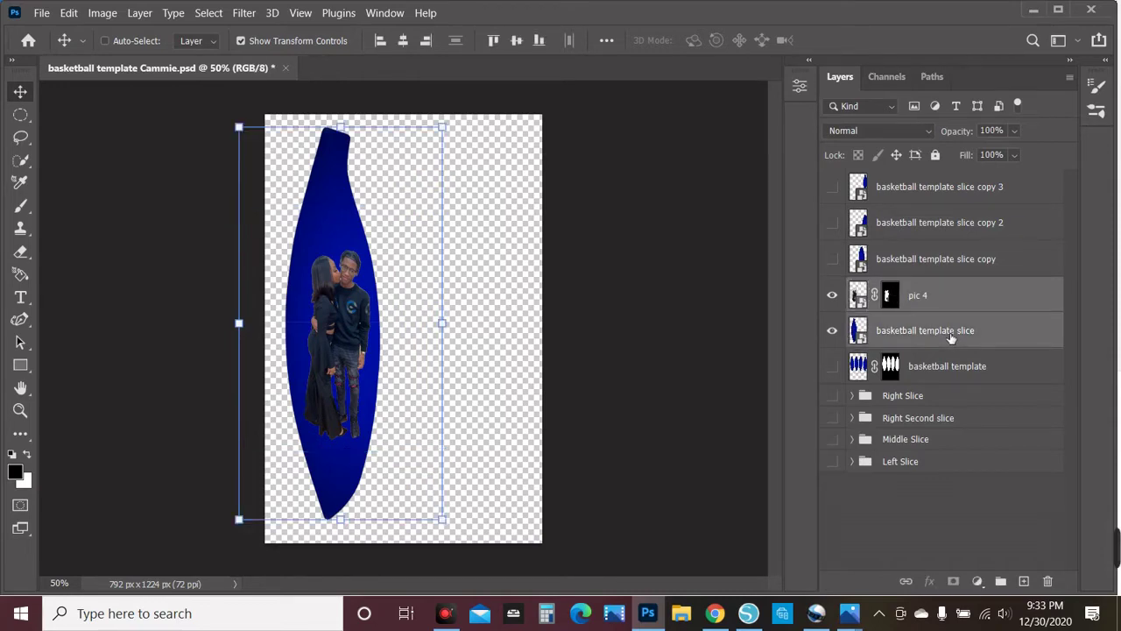
pyautogui.rightClick(951, 341)
pyautogui.click(798, 80)
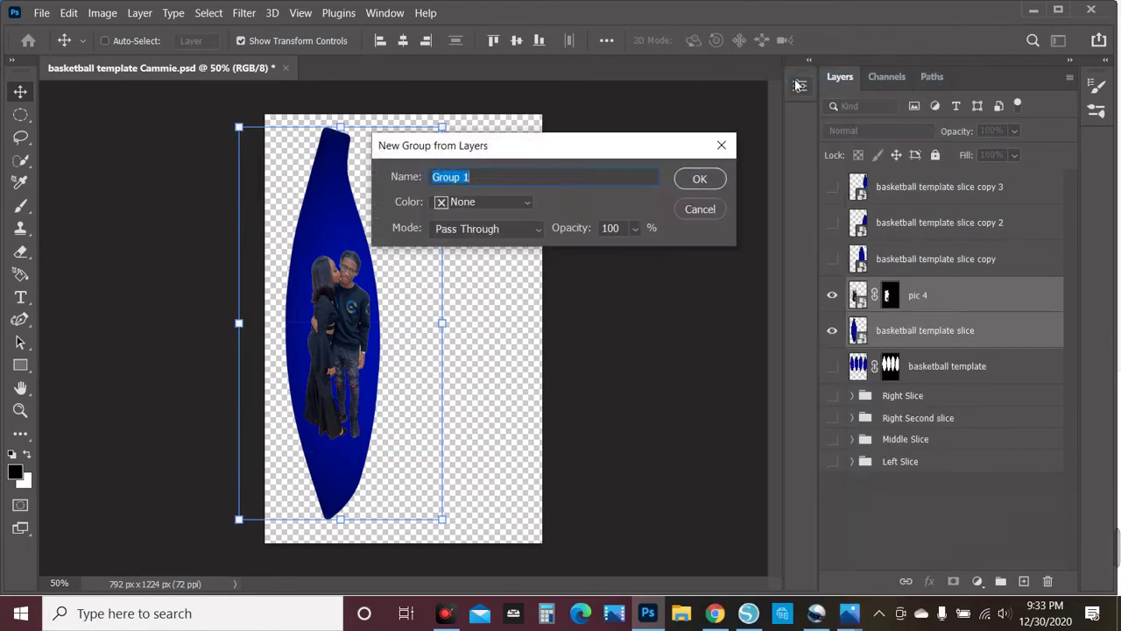
pyautogui.write('Le')
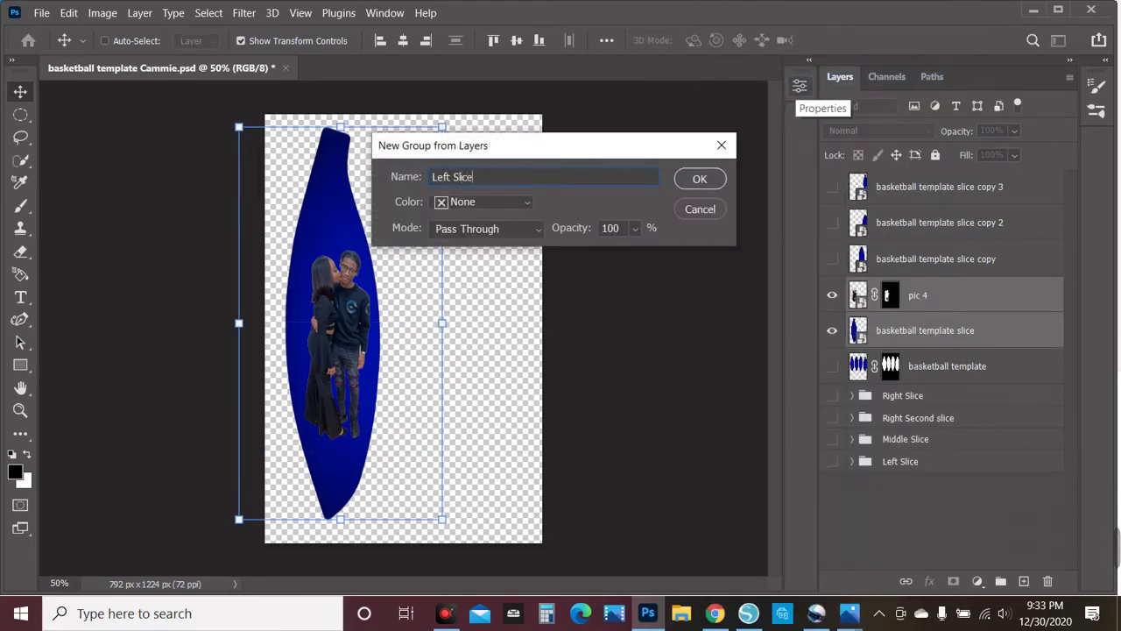
pyautogui.write('ft Slice')
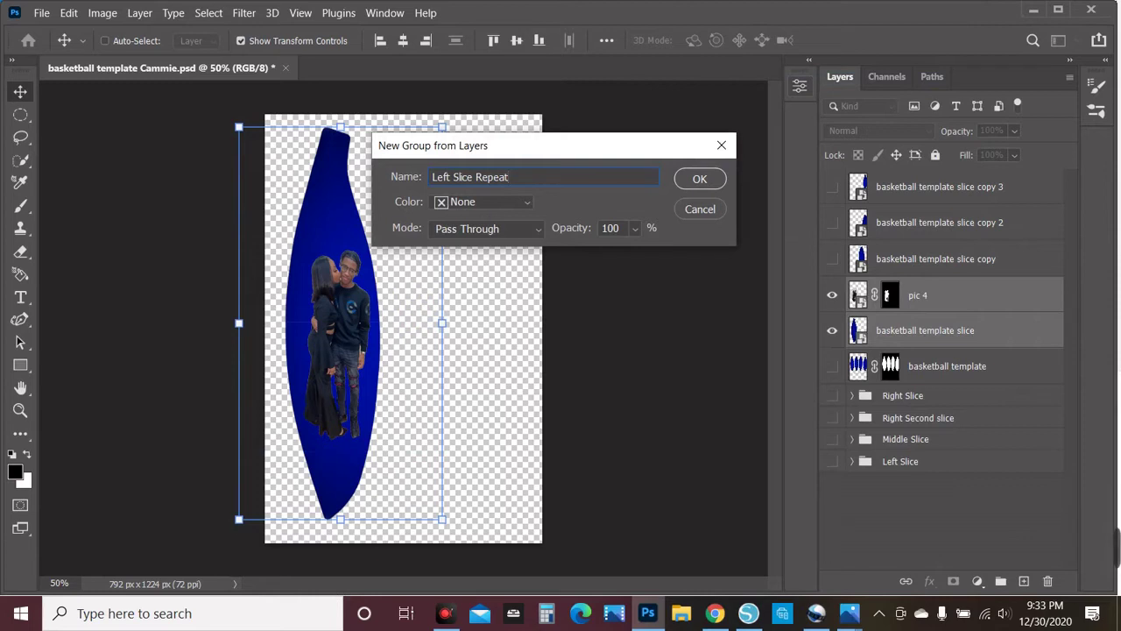
pyautogui.click(699, 179)
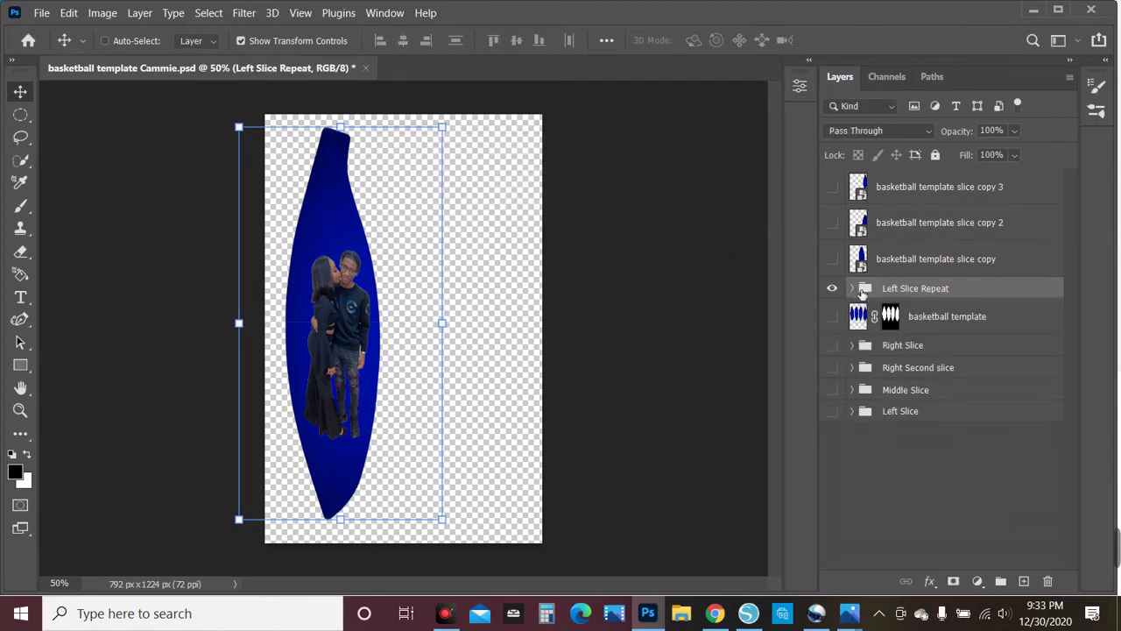
pyautogui.click(852, 289)
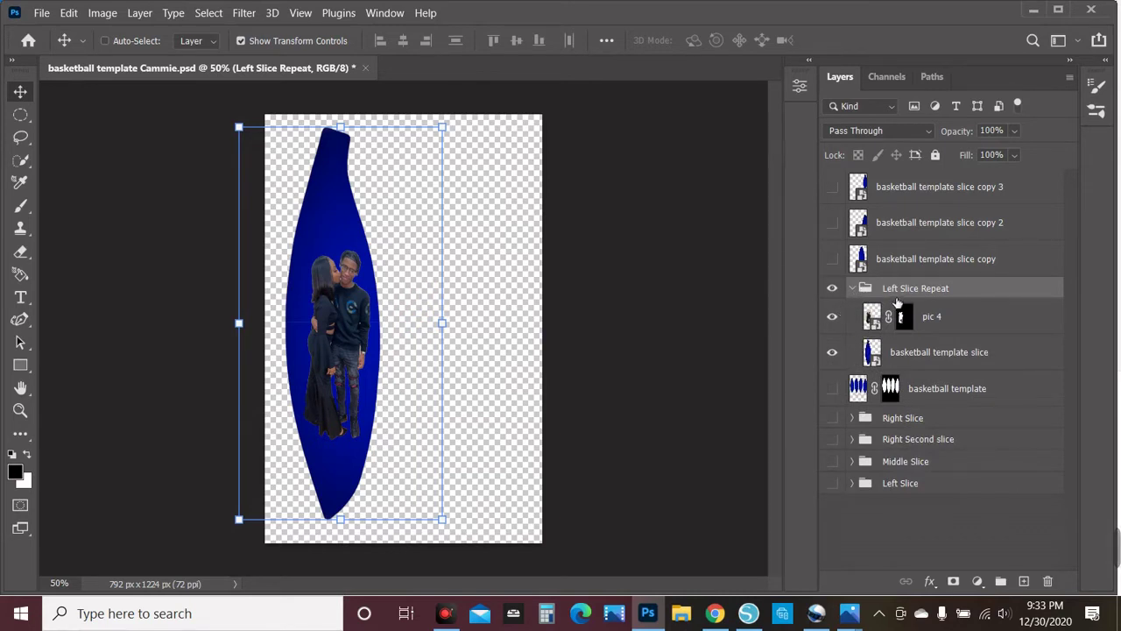
# Compare the finished Left Slice group with Left Slice Repeat by switching their visibility, leaving only Left Slice Repeat shown
pyautogui.click(893, 535)
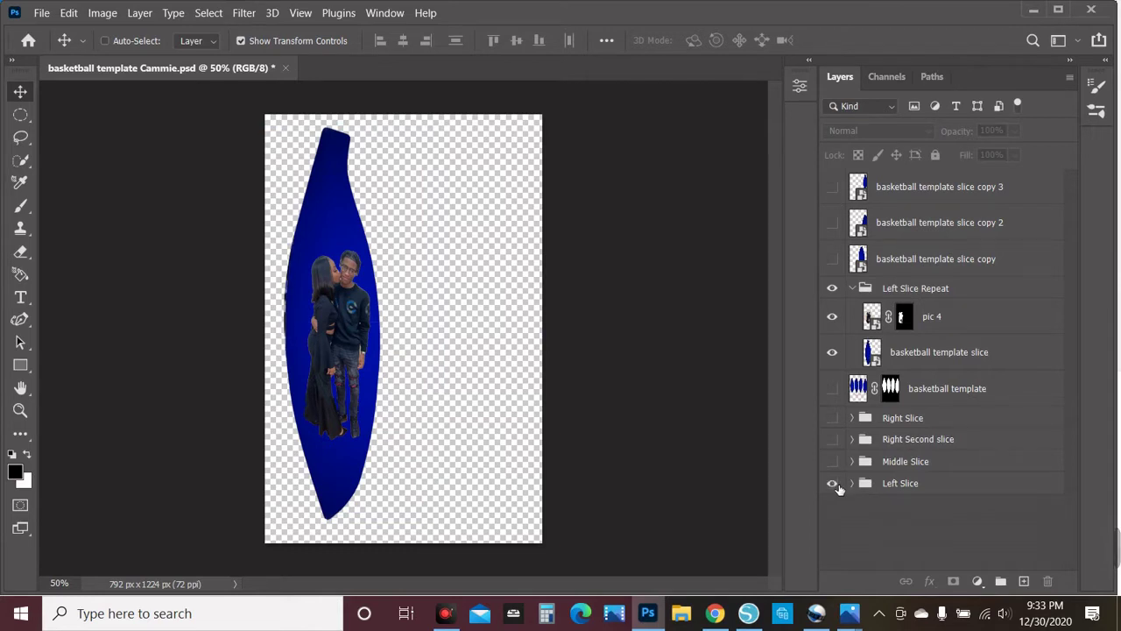
pyautogui.click(834, 289)
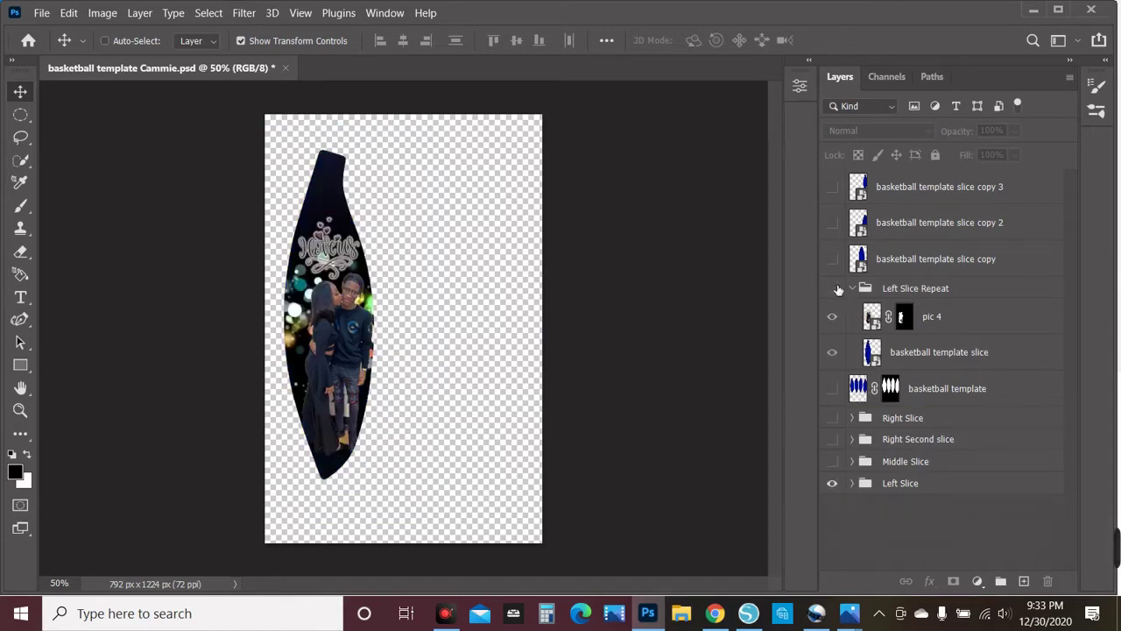
pyautogui.click(834, 484)
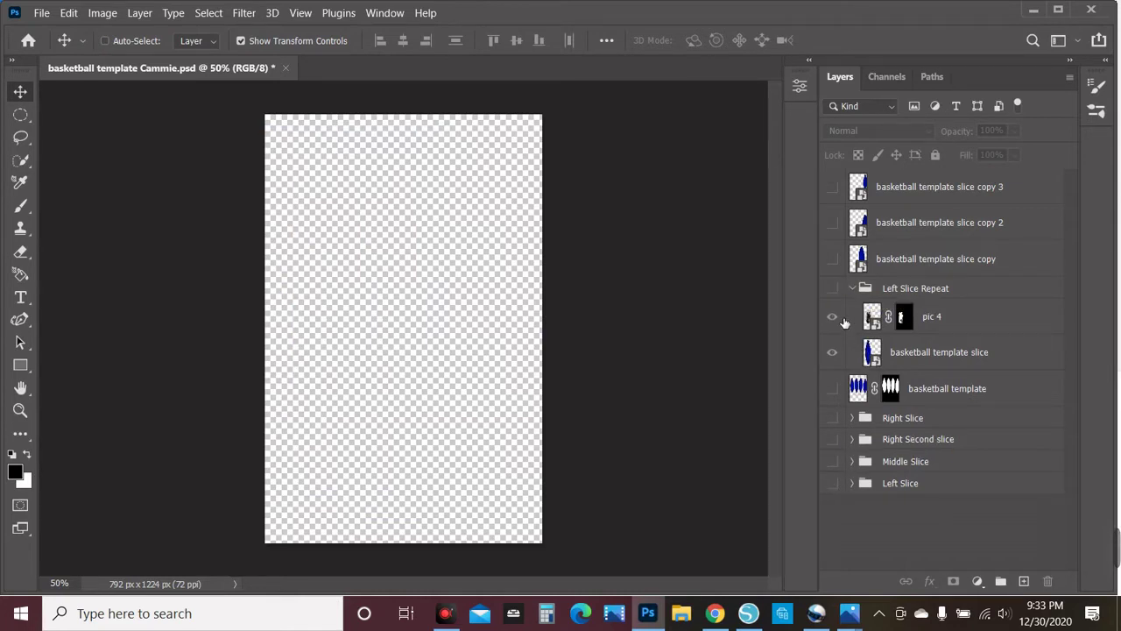
pyautogui.click(831, 288)
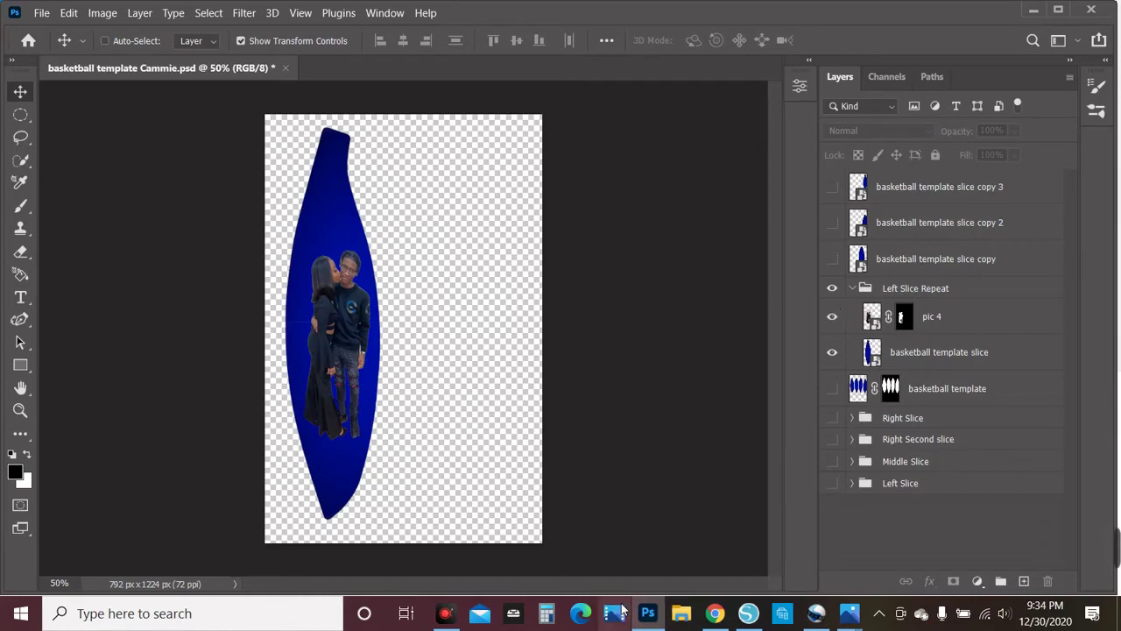
# Switch to Chrome and search Google Images for "black starry night background" in a new tab
pyautogui.click(715, 613)
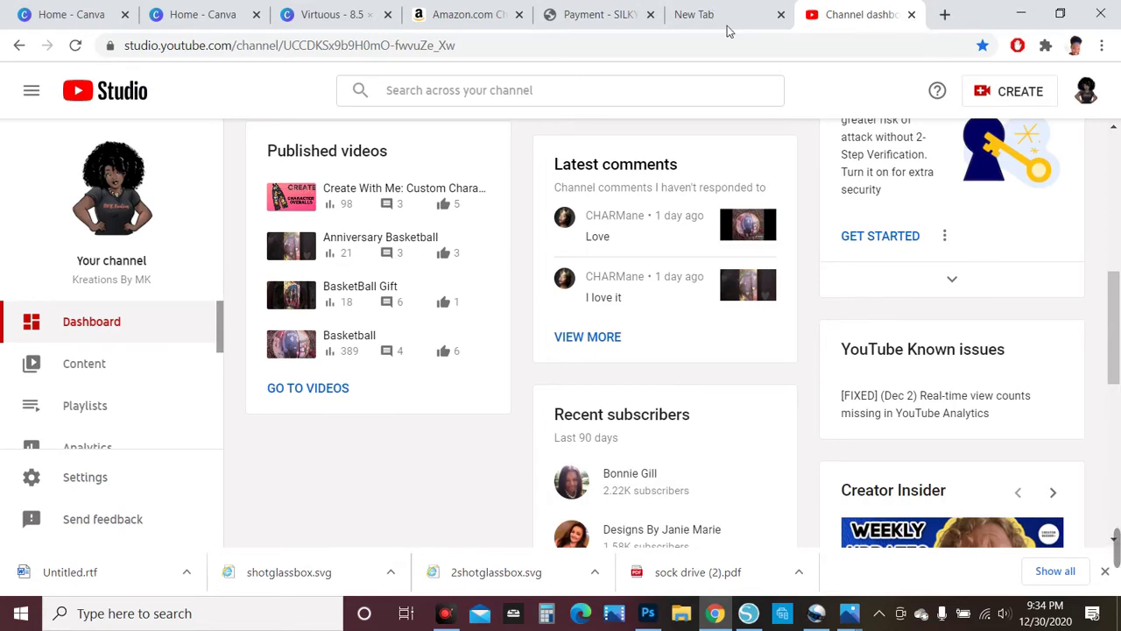
pyautogui.click(776, 19)
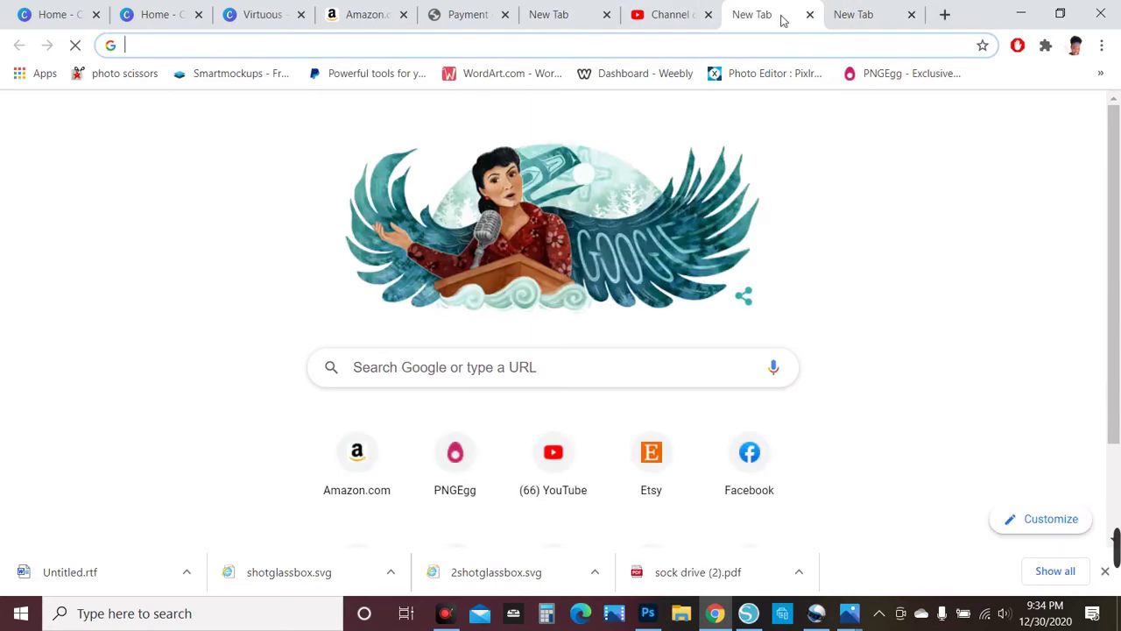
pyautogui.click(649, 48)
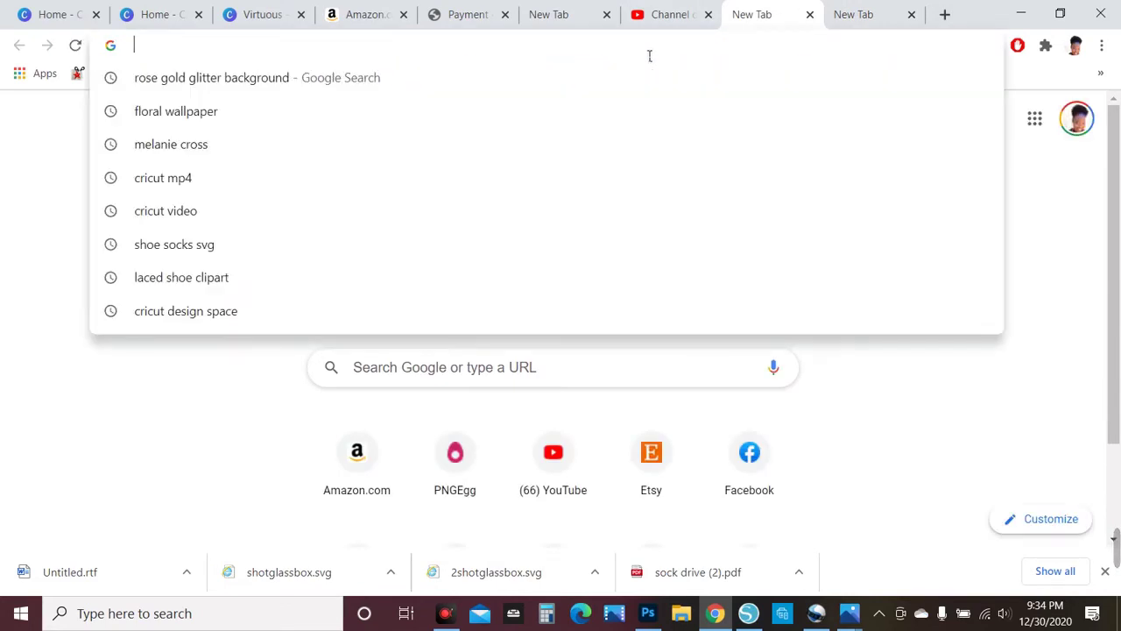
pyautogui.write('black st')
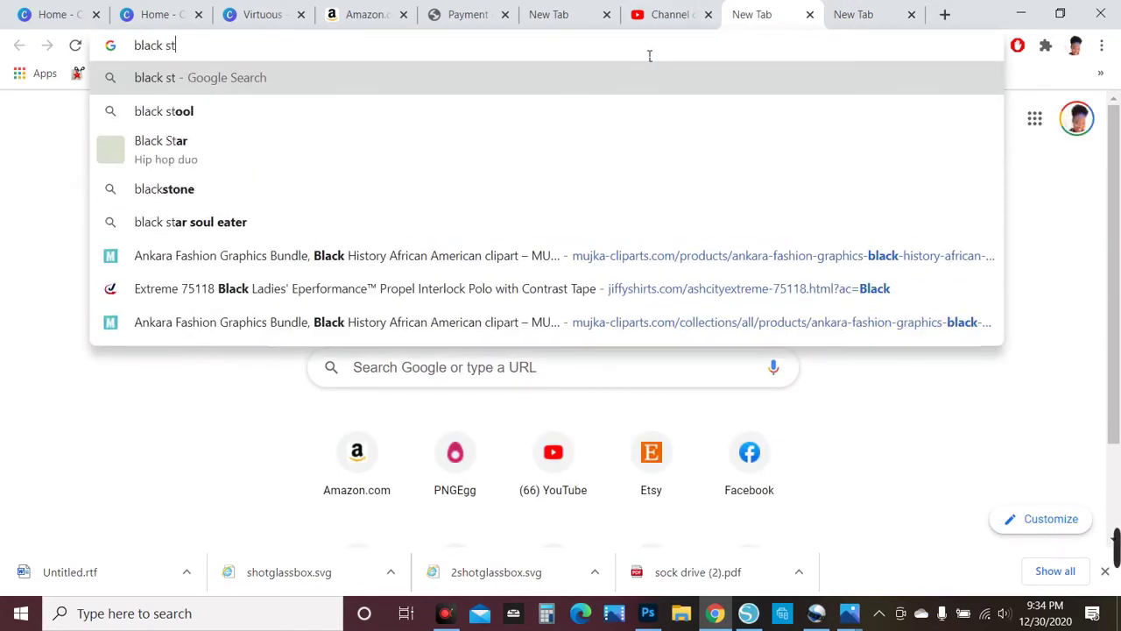
pyautogui.write('aryna')
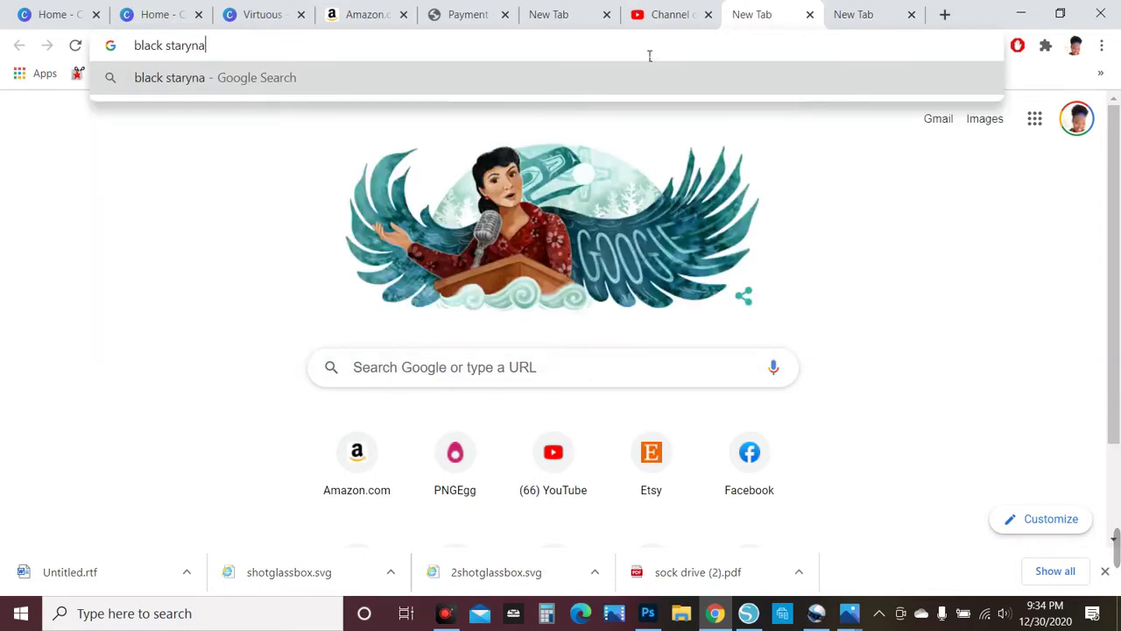
pyautogui.press('BackSpace')
pyautogui.press('BackSpace')
pyautogui.press('BackSpace')
pyautogui.press('BackSpace')
pyautogui.press('BackSpace')
pyautogui.write('y nit')
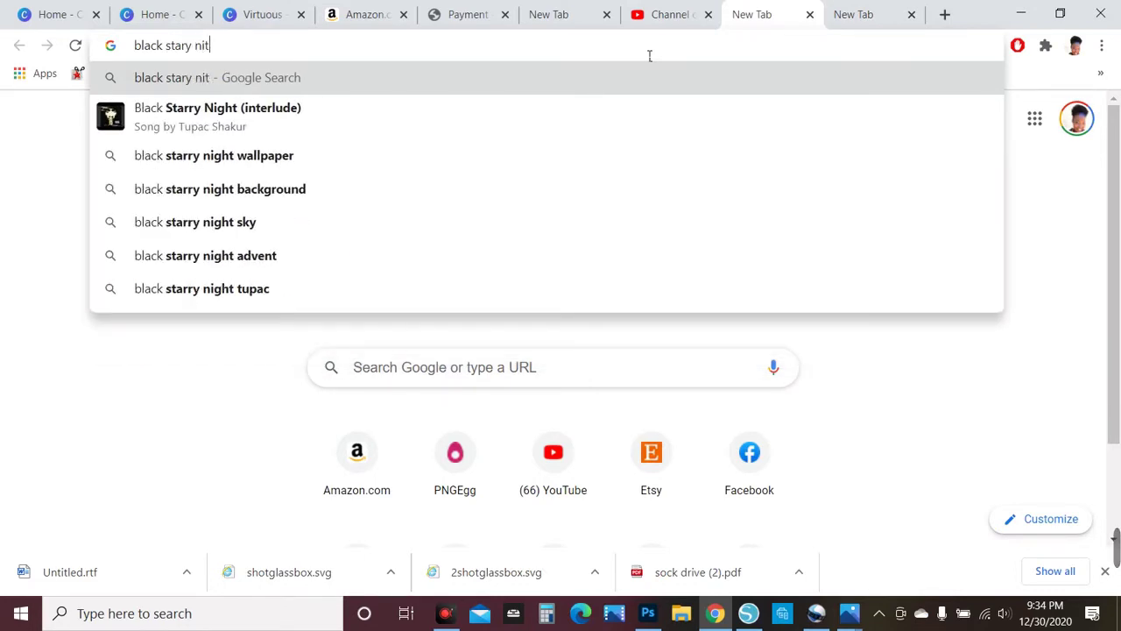
pyautogui.click(284, 188)
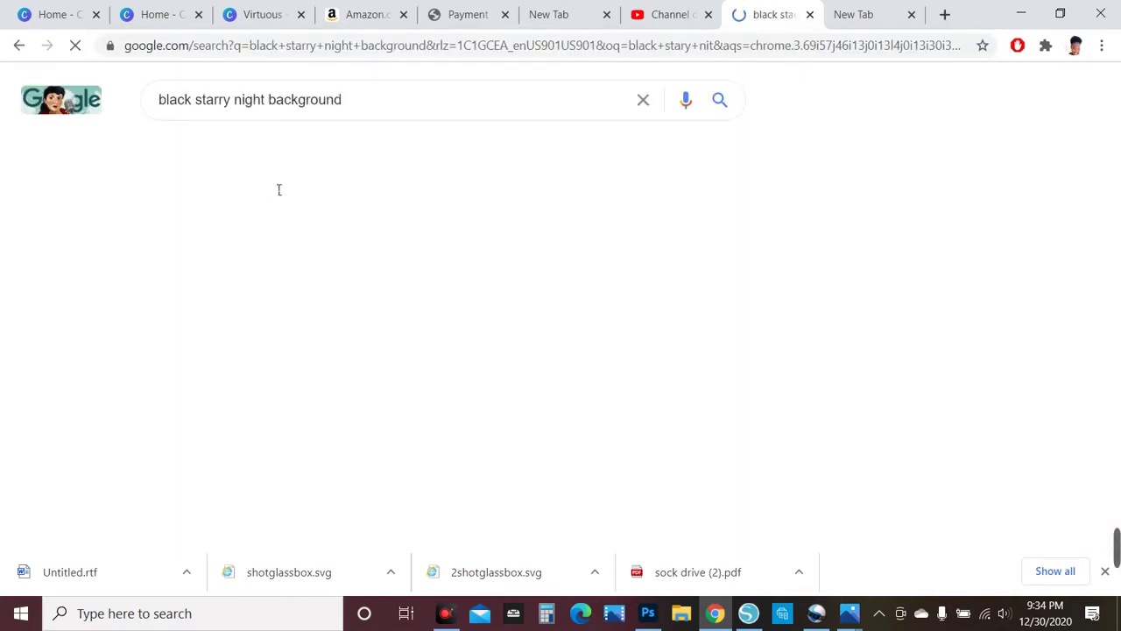
pyautogui.click(250, 153)
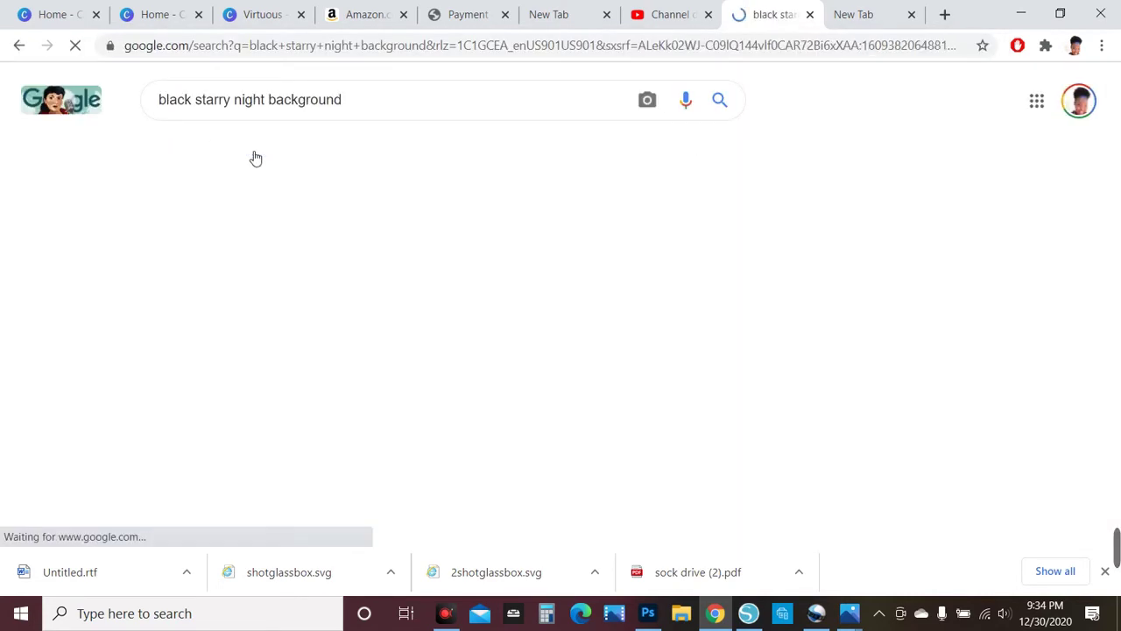
# Browse the black starry night image results for a background that suits the slice
pyautogui.scroll(-4, 476, 318)
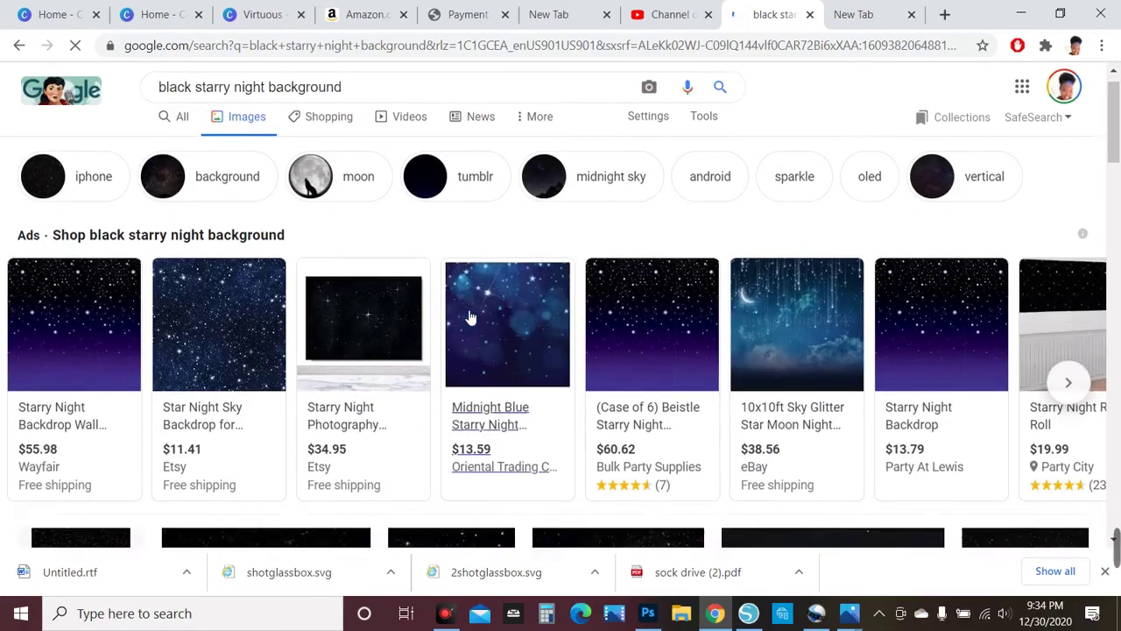
pyautogui.scroll(-8, 471, 315)
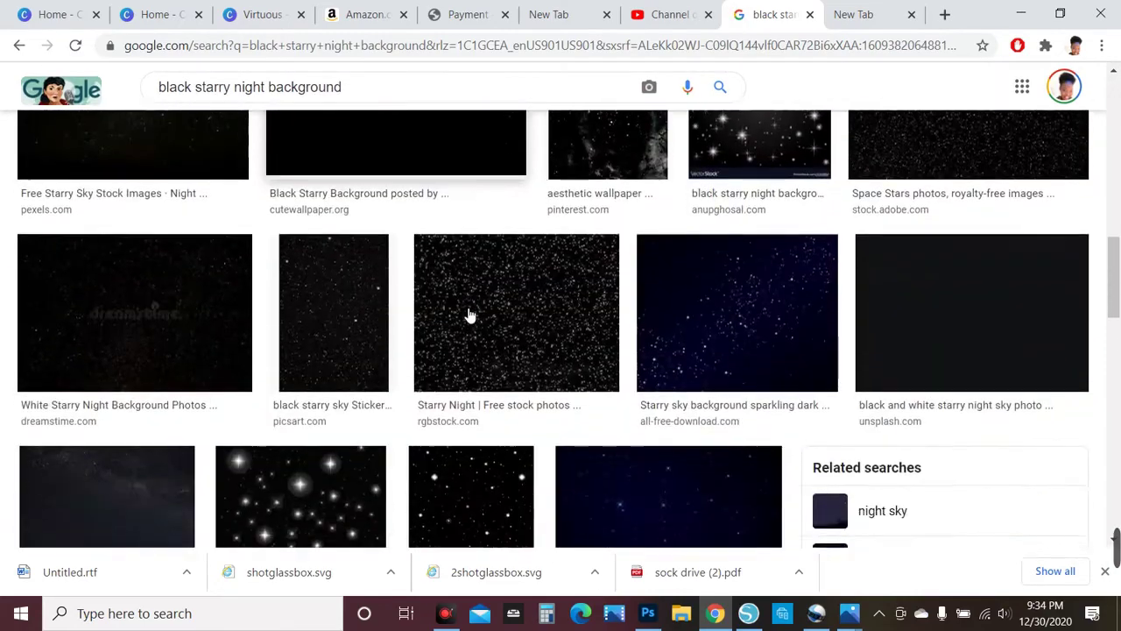
pyautogui.scroll(3, 468, 316)
pyautogui.scroll(-5, 732, 293)
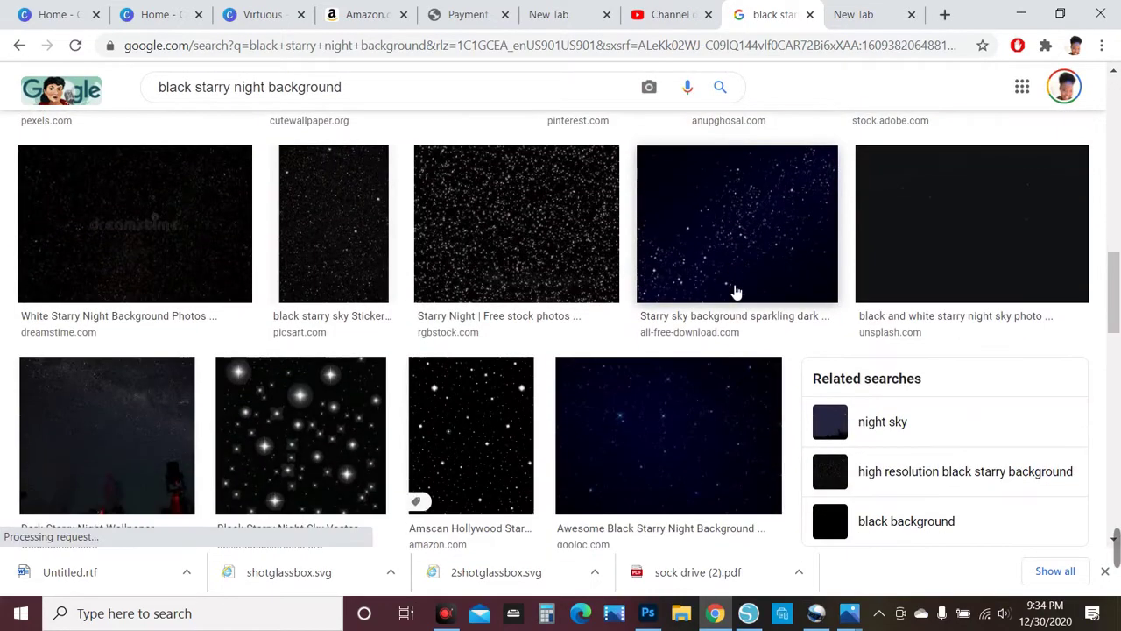
pyautogui.scroll(-8, 734, 293)
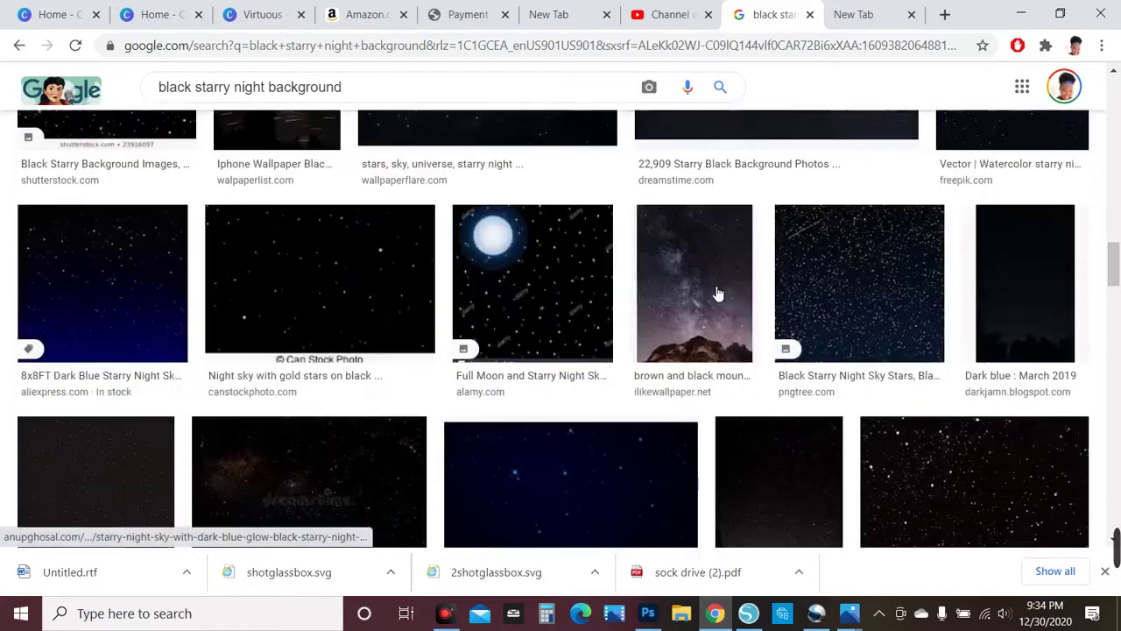
pyautogui.scroll(-5, 716, 294)
pyautogui.scroll(-5, 716, 293)
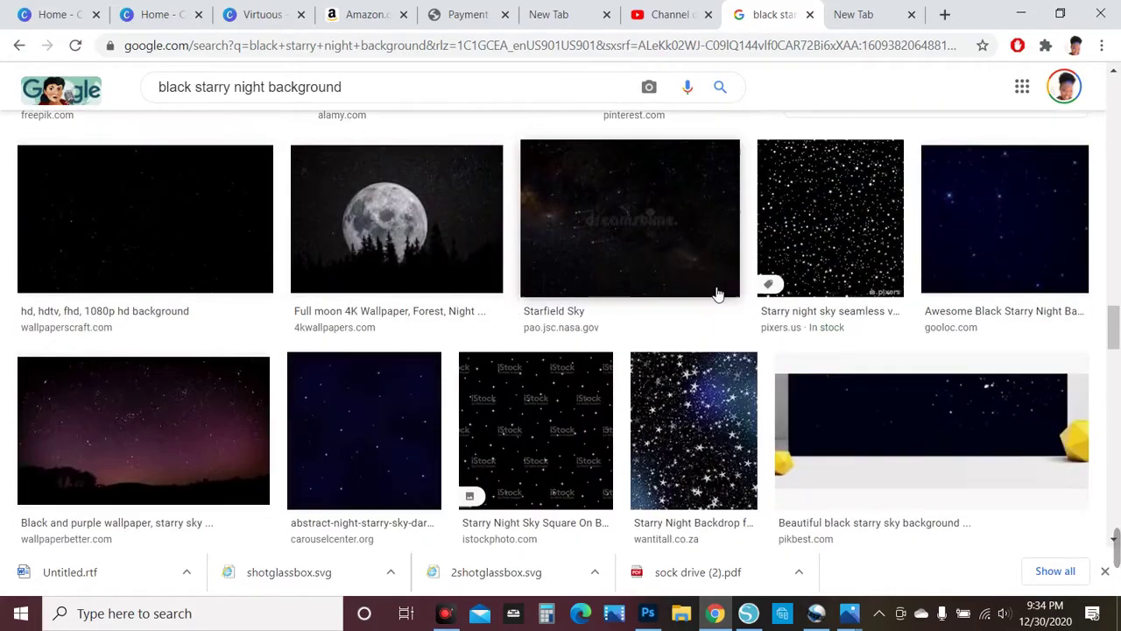
pyautogui.scroll(-8, 717, 293)
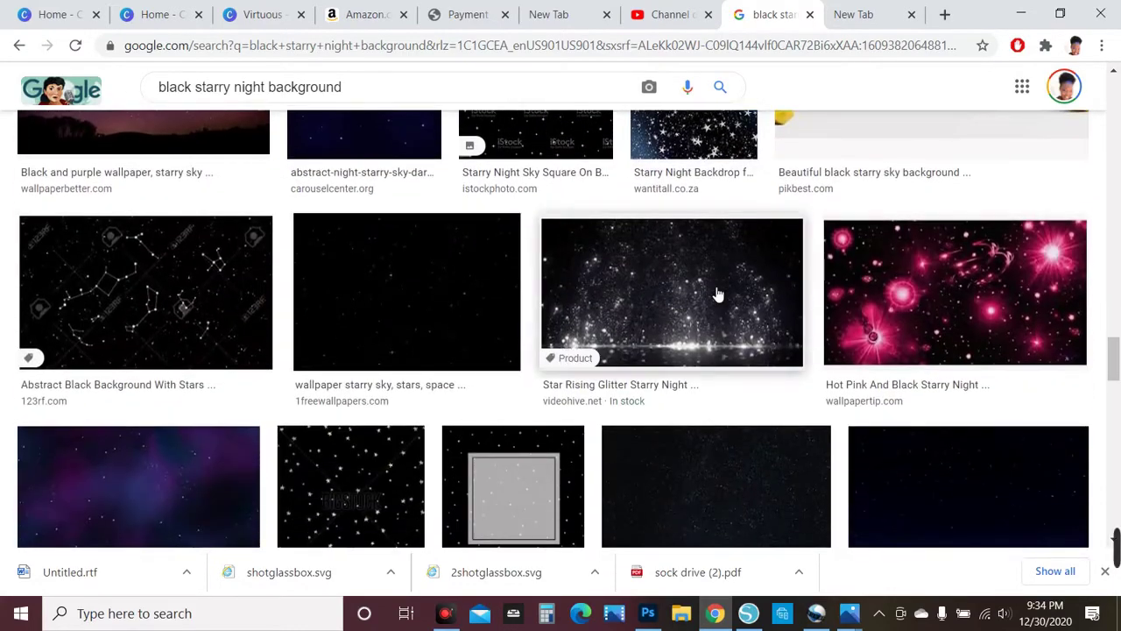
pyautogui.scroll(-10, 709, 288)
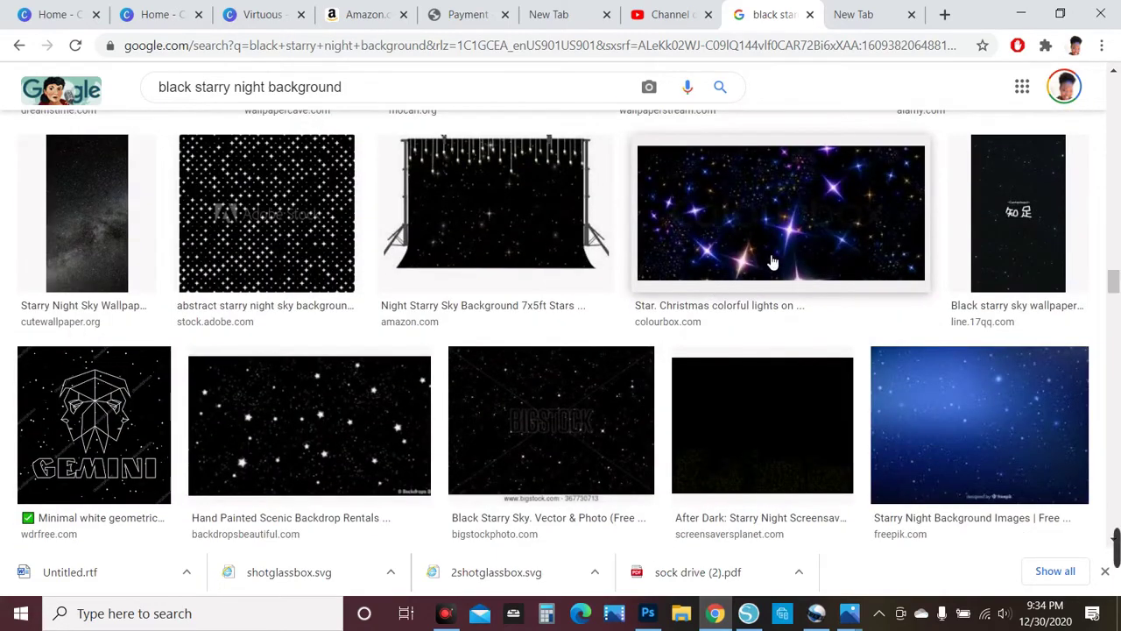
# Preview the Colourbox colorful star lights image and look through its related images and further starry background results
pyautogui.click(786, 237)
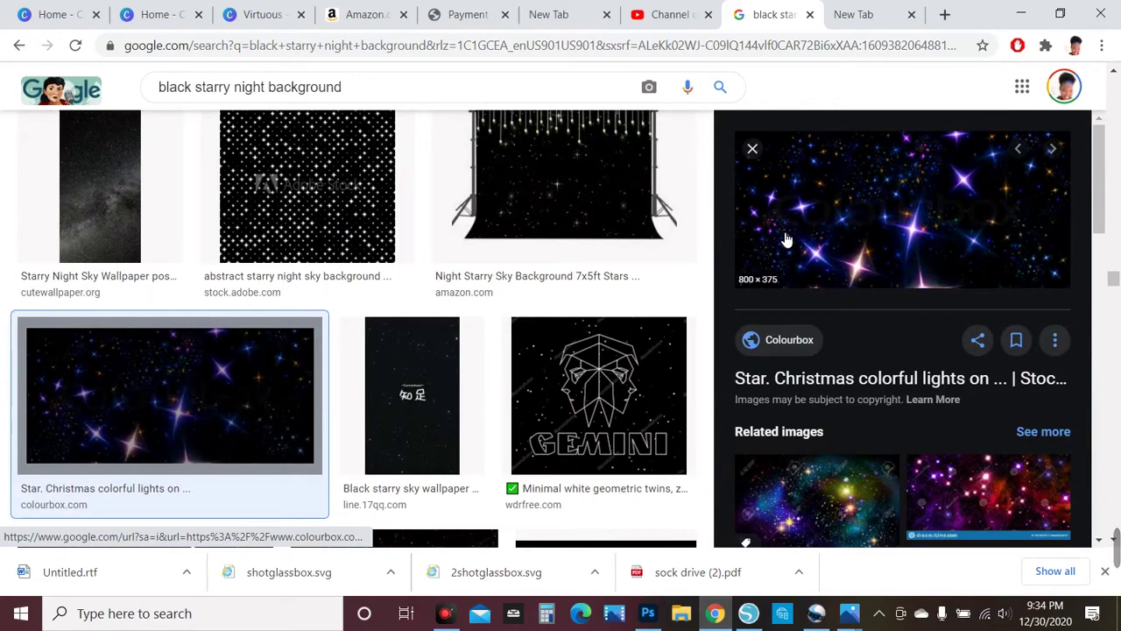
pyautogui.scroll(-5, 806, 231)
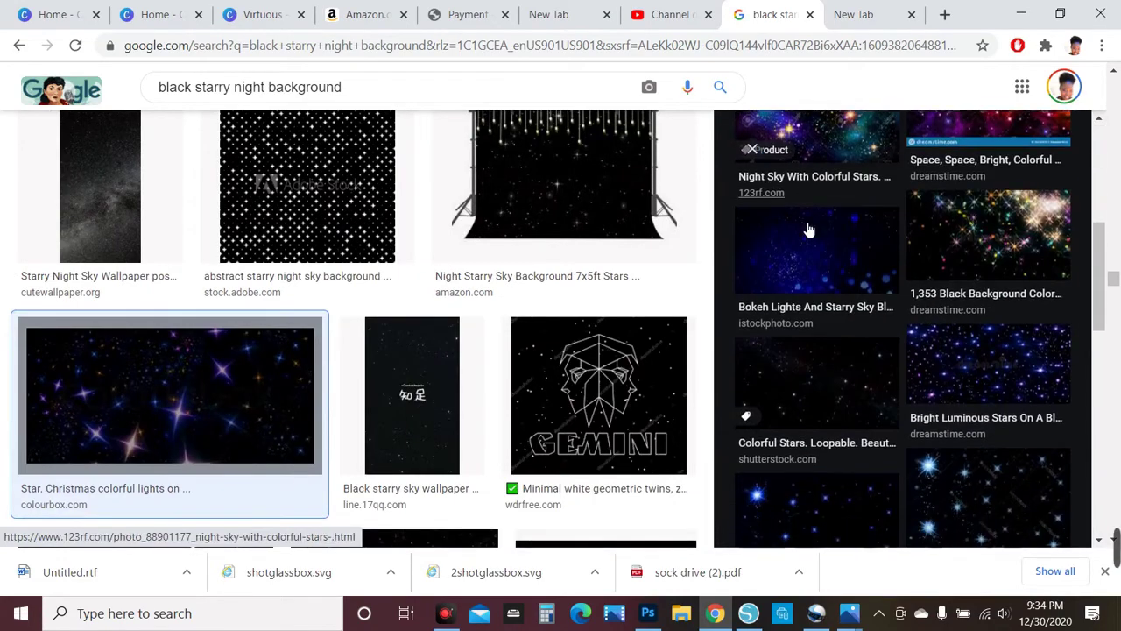
pyautogui.scroll(-3, 808, 229)
pyautogui.scroll(-4, 804, 229)
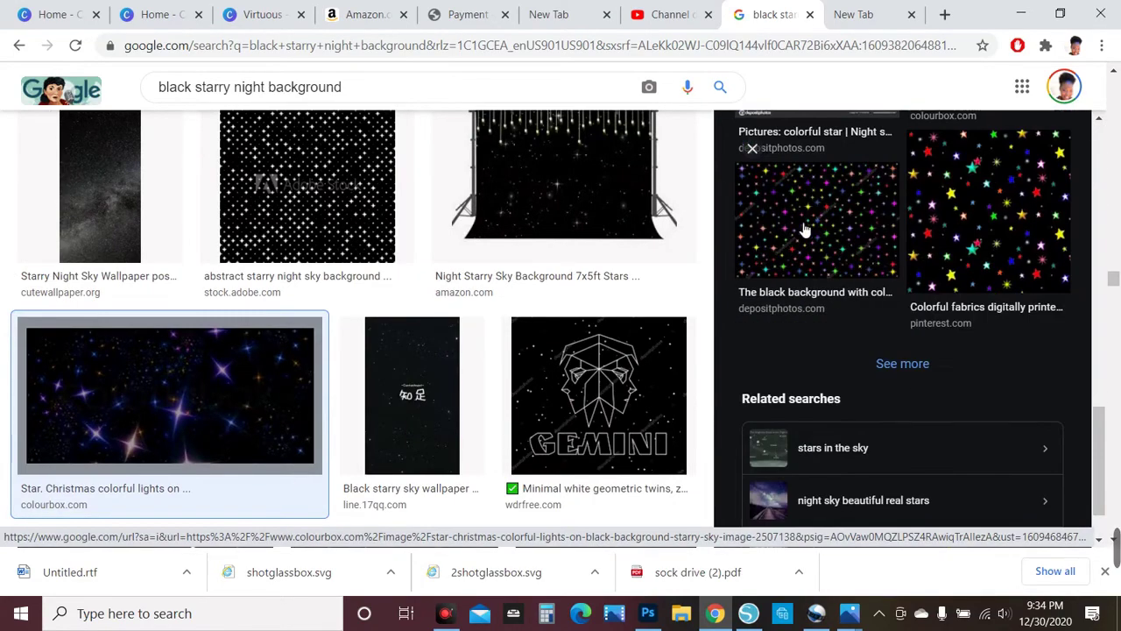
pyautogui.scroll(-4, 330, 172)
pyautogui.scroll(-4, 333, 172)
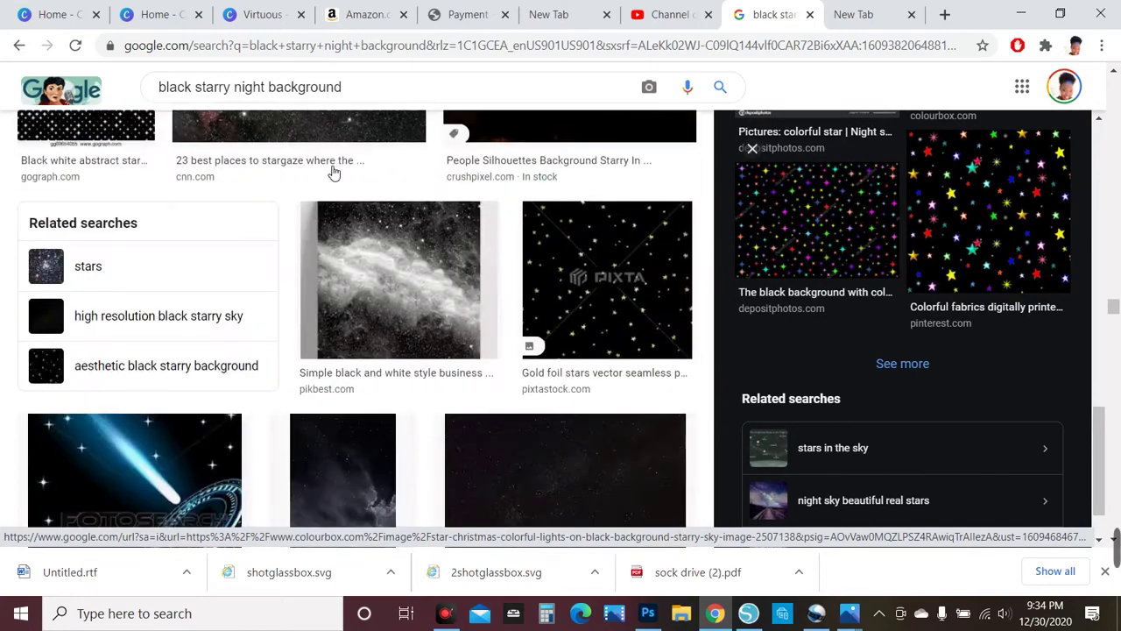
pyautogui.scroll(-4, 333, 172)
pyautogui.scroll(-4, 333, 172)
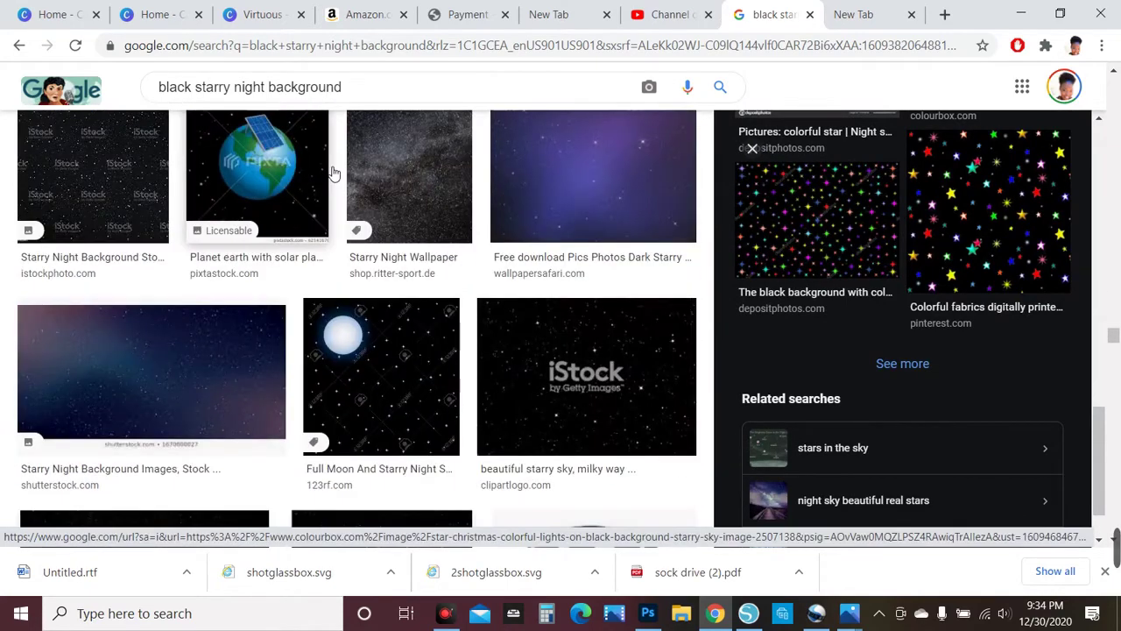
pyautogui.scroll(-4, 331, 175)
pyautogui.scroll(-4, 326, 184)
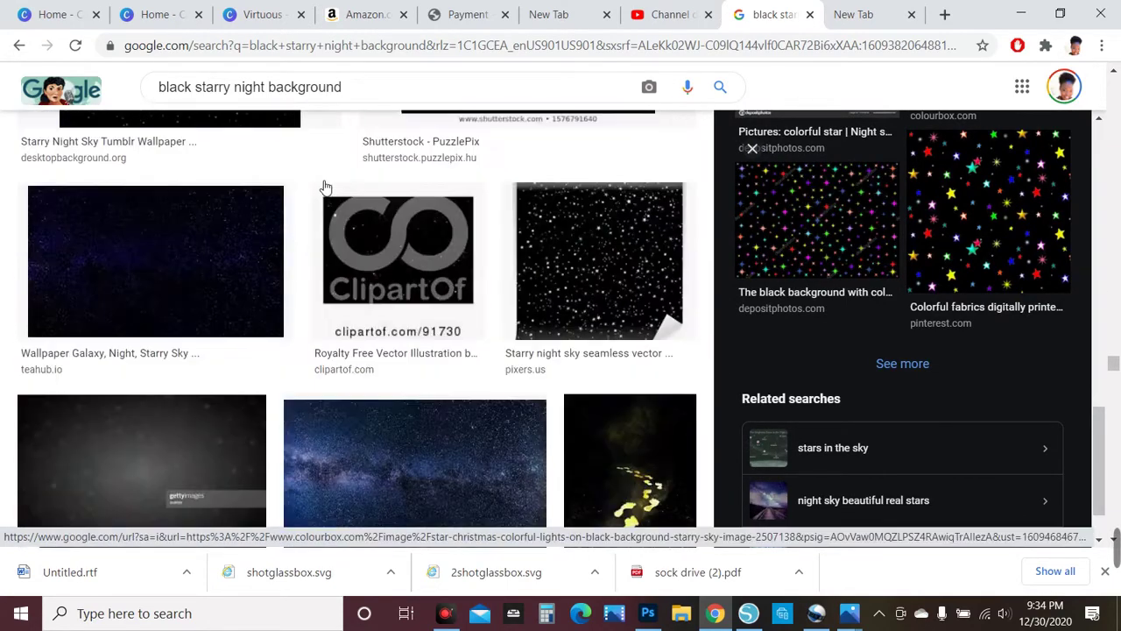
# Find the dark purple "Starry Night Sky Tumblr Wallpaper" among the black starry night background results and copy its preview image
pyautogui.scroll(-4, 319, 192)
pyautogui.scroll(-4, 316, 191)
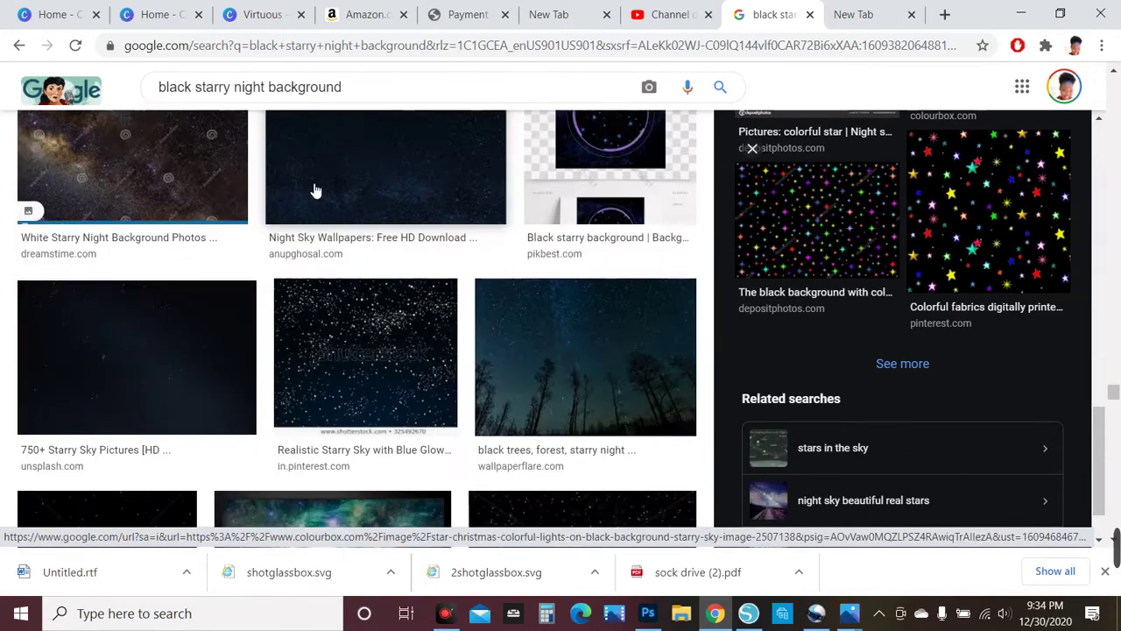
pyautogui.scroll(-4, 315, 191)
pyautogui.scroll(-4, 315, 192)
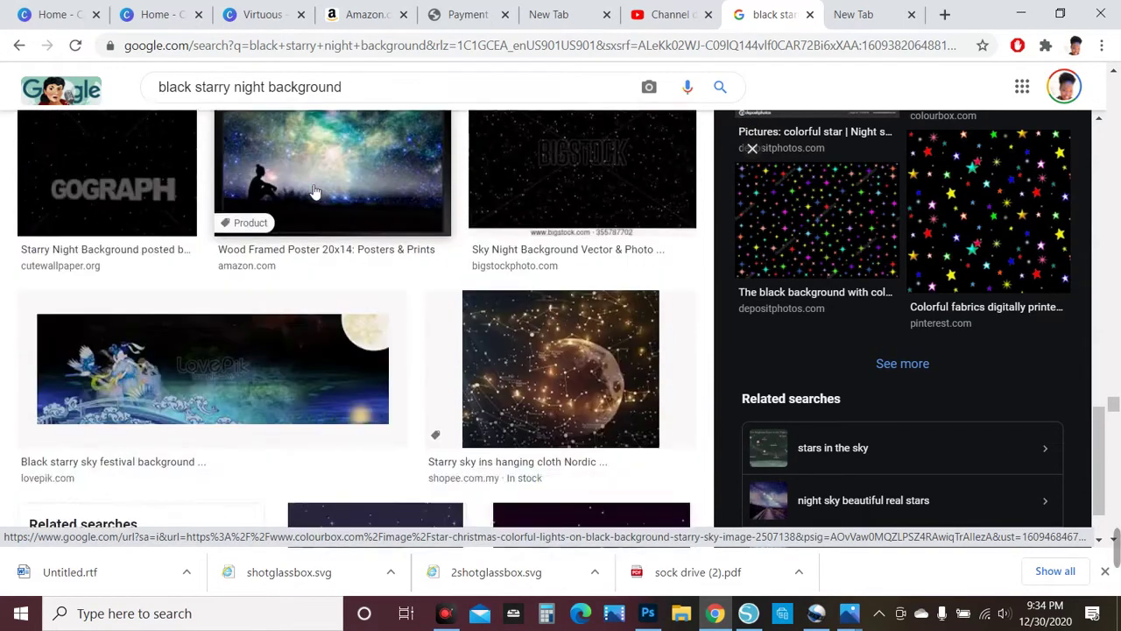
pyautogui.scroll(-4, 311, 192)
pyautogui.scroll(-3, 310, 189)
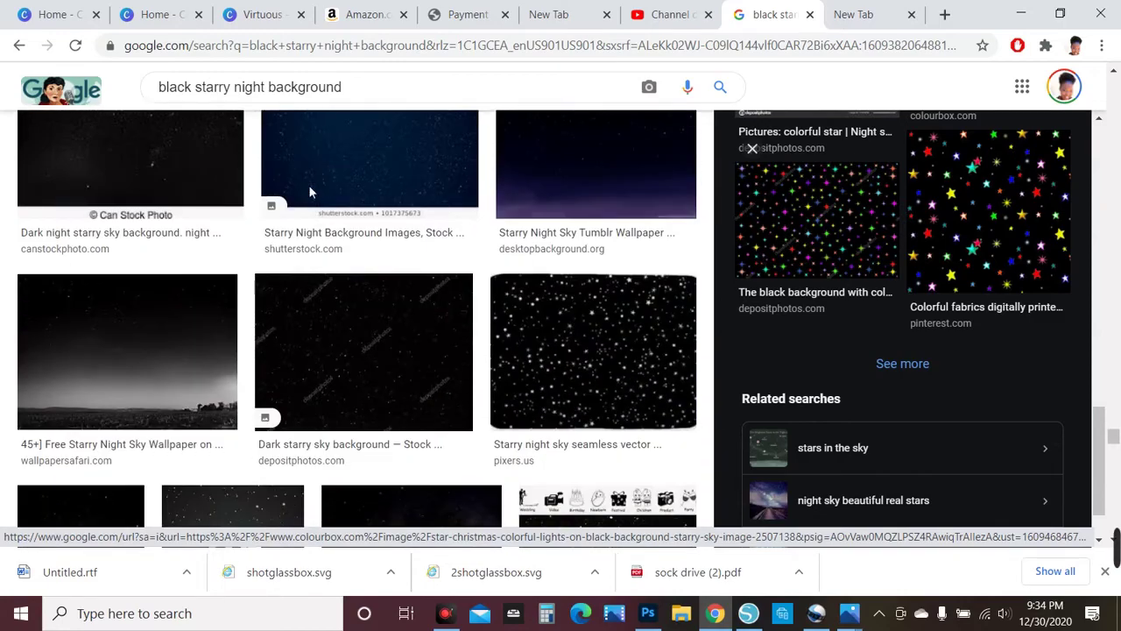
pyautogui.scroll(-5, 573, 155)
pyautogui.scroll(6, 613, 217)
pyautogui.click(613, 217)
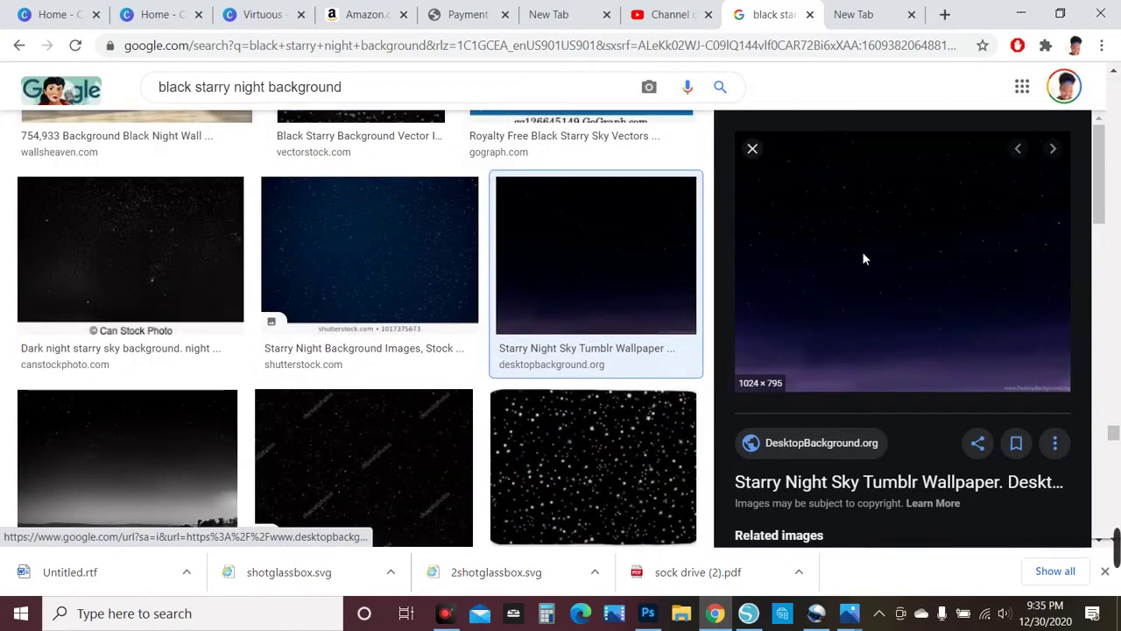
pyautogui.rightClick(863, 256)
pyautogui.click(936, 427)
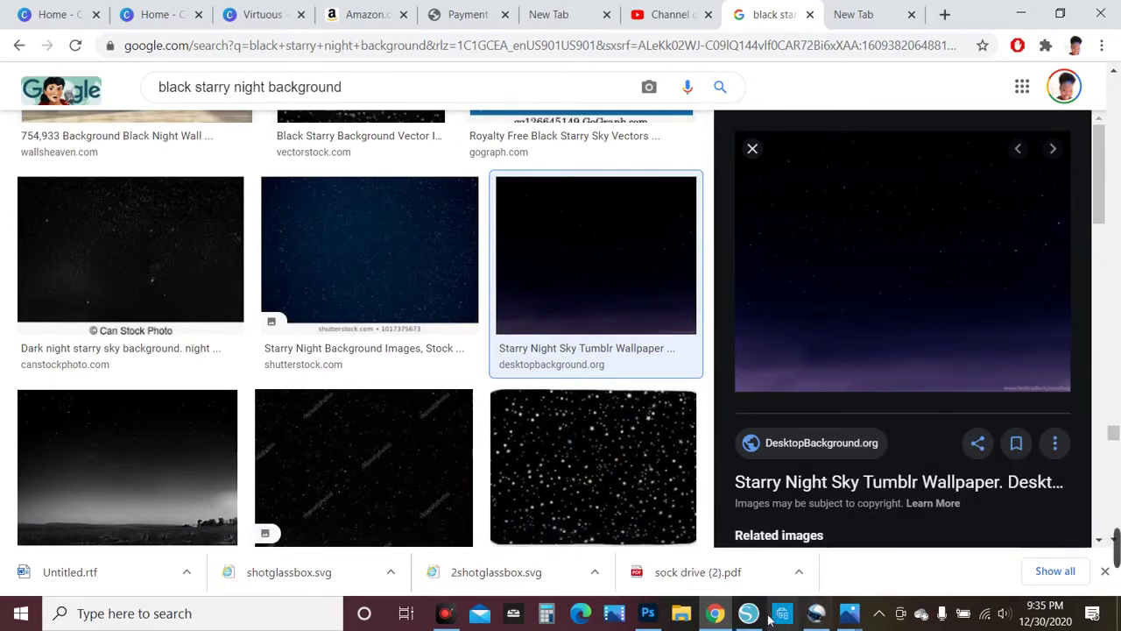
# Switch to Photoshop, paste the copied starry sky into the basketball template, and place it below pic 4 in the Left Slice Repeat group
pyautogui.click(447, 613)
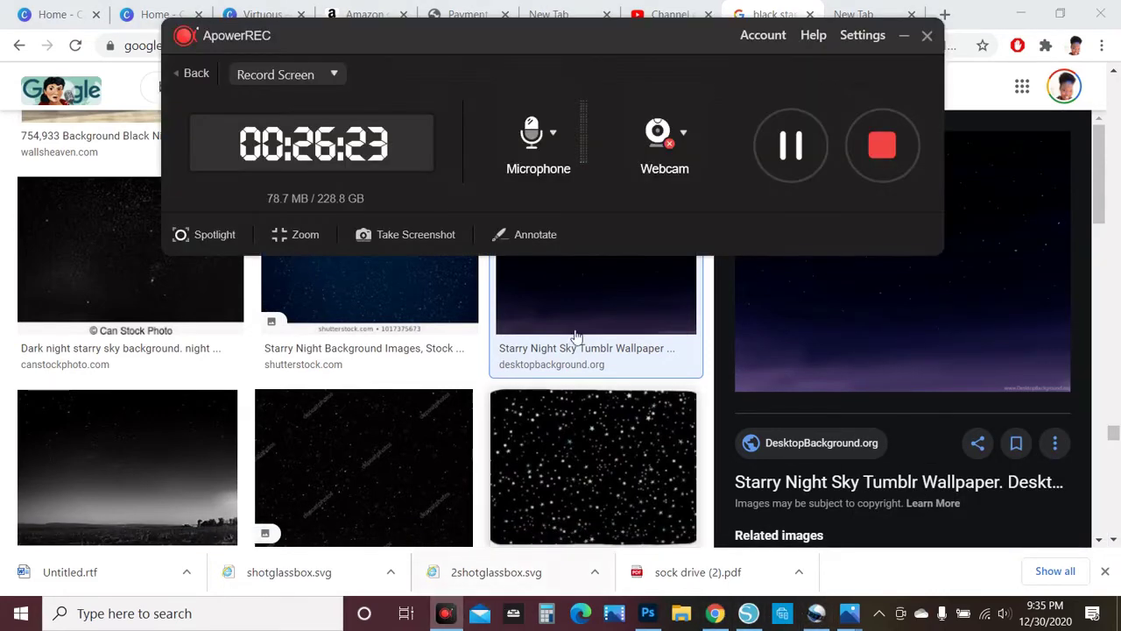
pyautogui.click(903, 36)
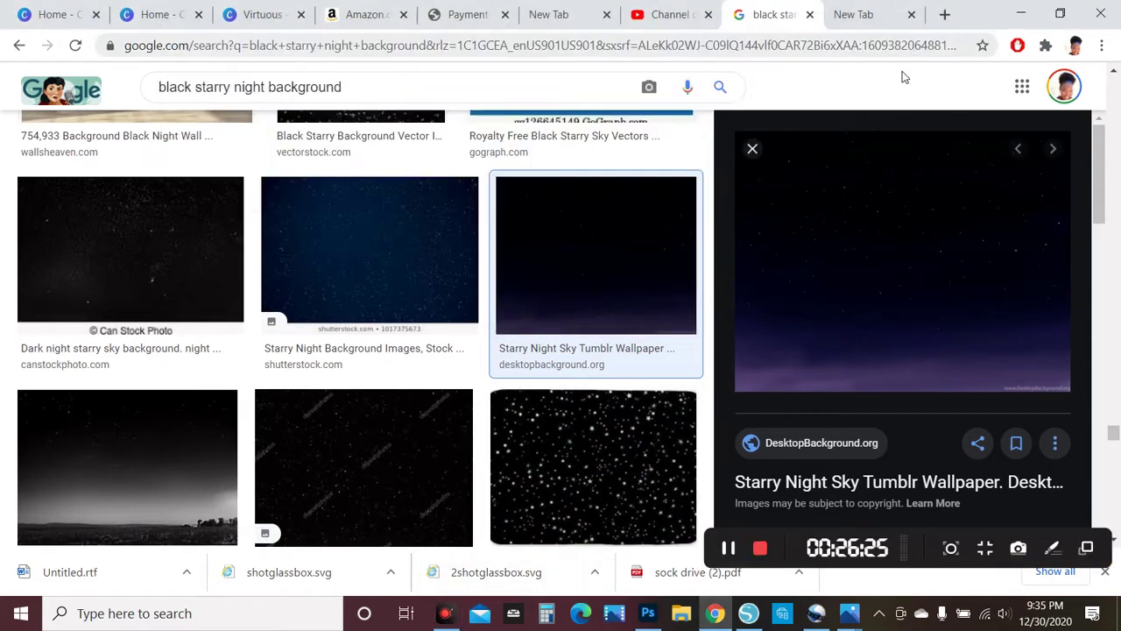
pyautogui.click(648, 613)
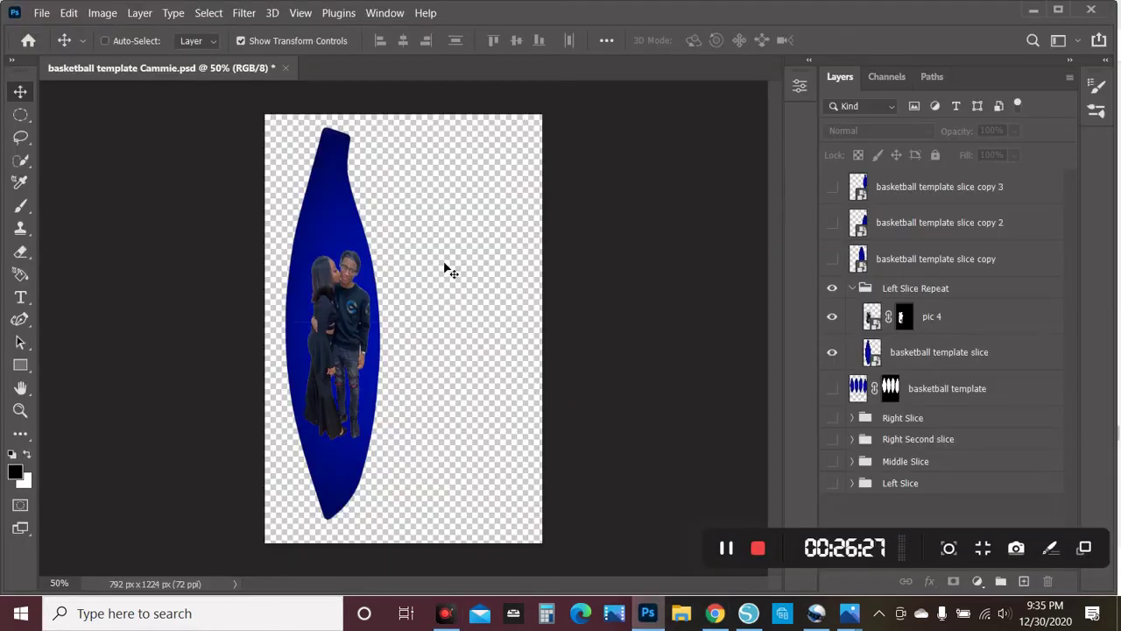
pyautogui.click(44, 14)
pyautogui.click(121, 156)
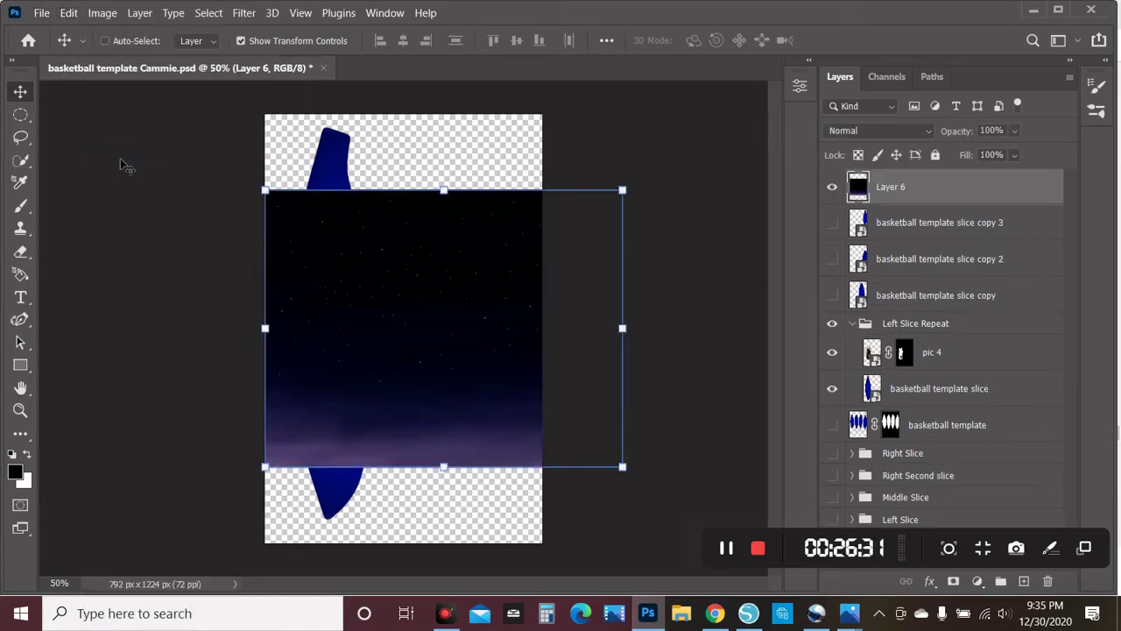
pyautogui.moveTo(921, 190); pyautogui.dragTo(946, 370)
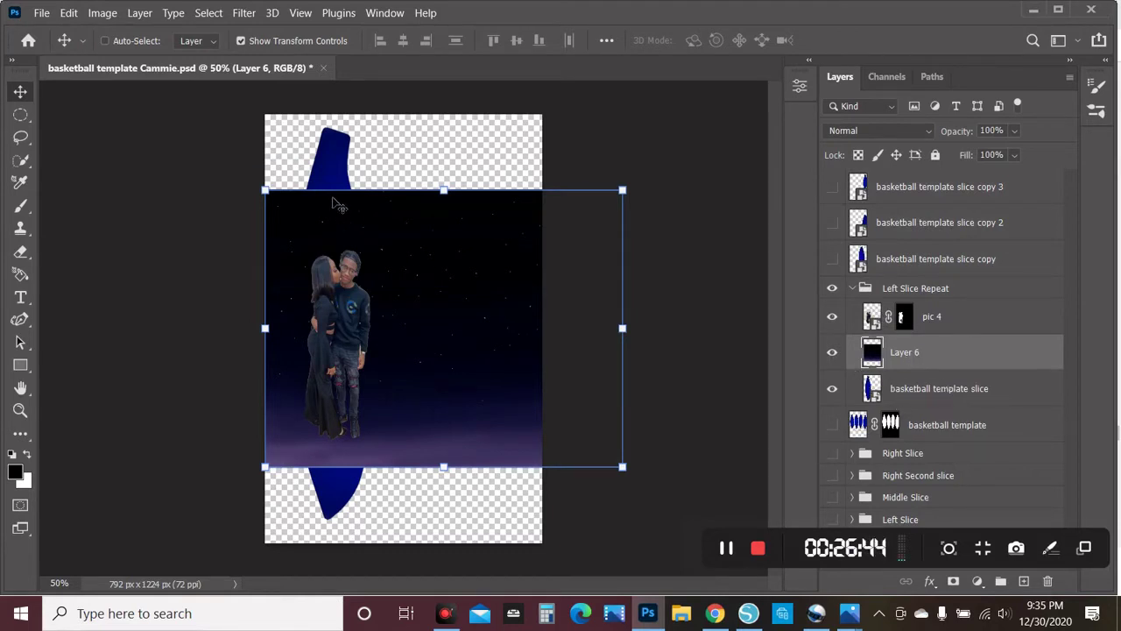
# Enlarge the pasted starry sky to about 19.72 in wide and 150% height so it covers the whole left slice
pyautogui.click(264, 187)
pyautogui.moveTo(196, 123); pyautogui.dragTo(184, 112)
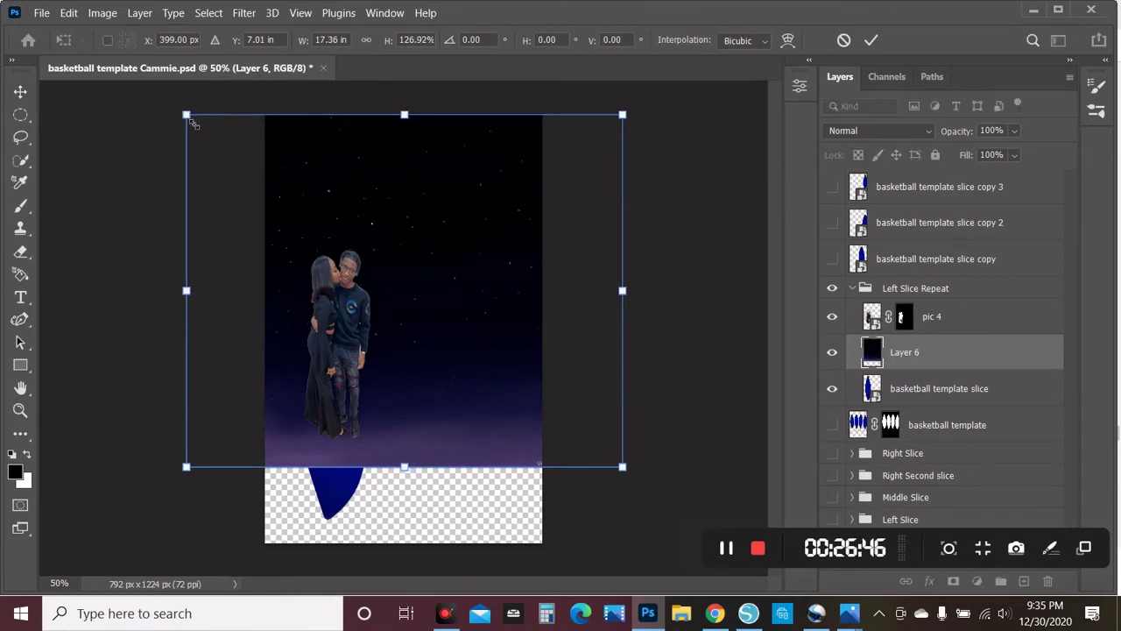
pyautogui.moveTo(633, 473); pyautogui.dragTo(683, 532)
pyautogui.press('Return')
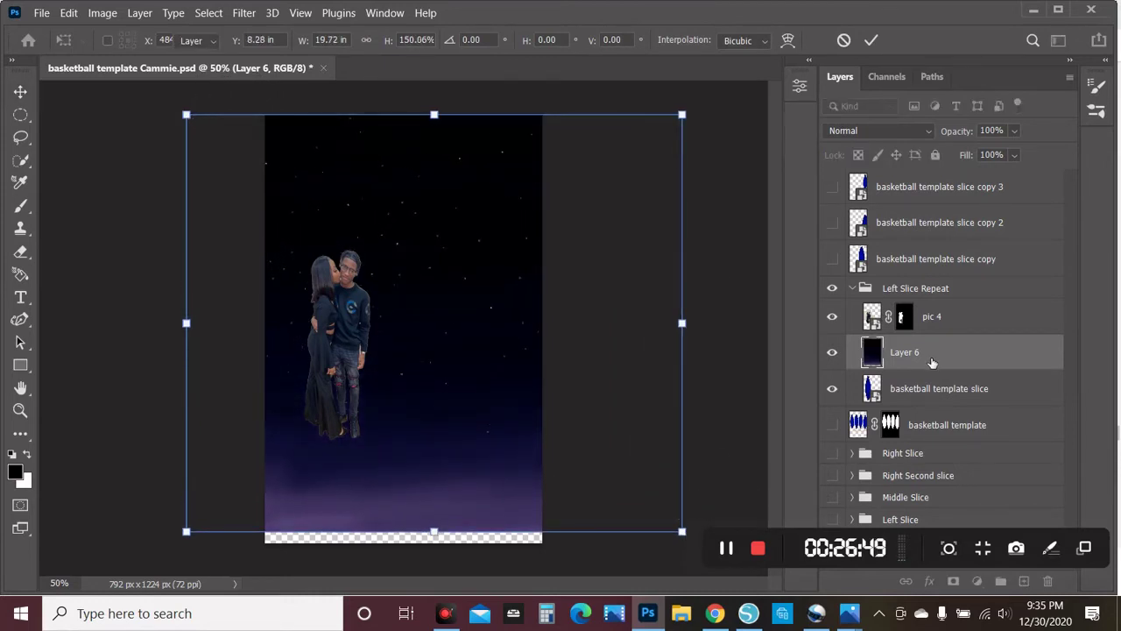
# Clip the starry sky layer to the basketball template slice with a clipping mask, then collapse the Left Slice Repeat group
pyautogui.rightClick(903, 359)
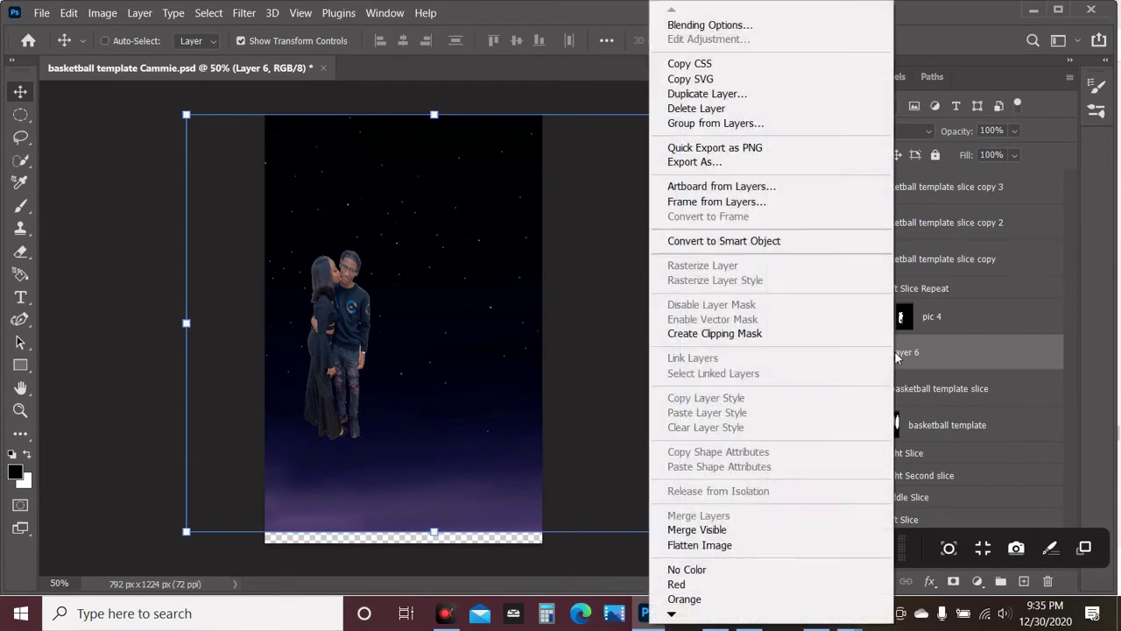
pyautogui.click(754, 334)
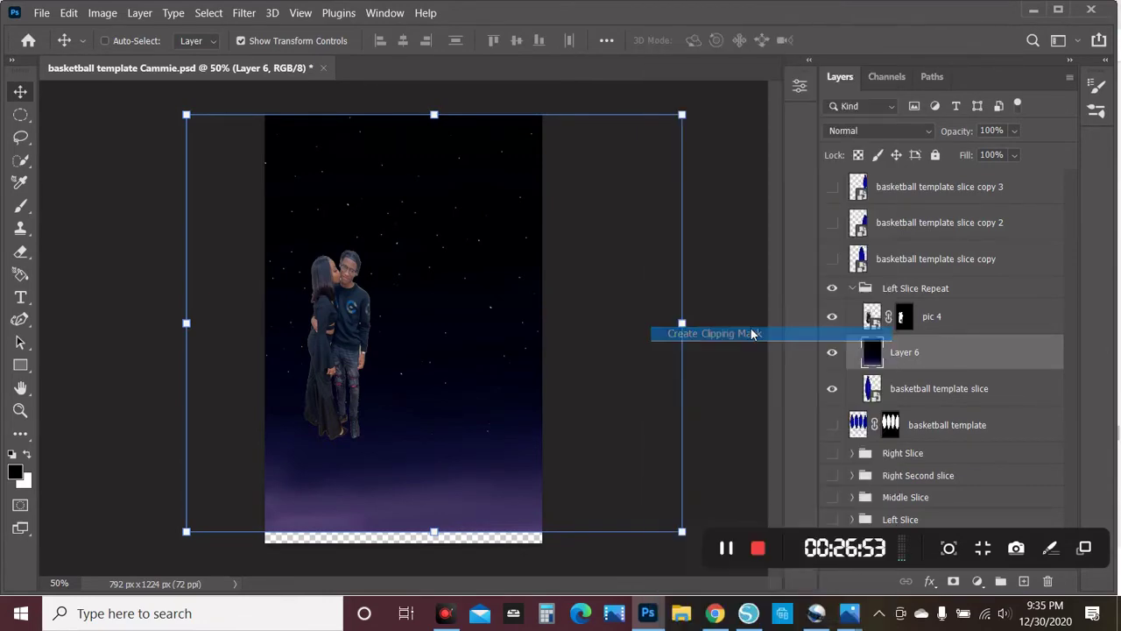
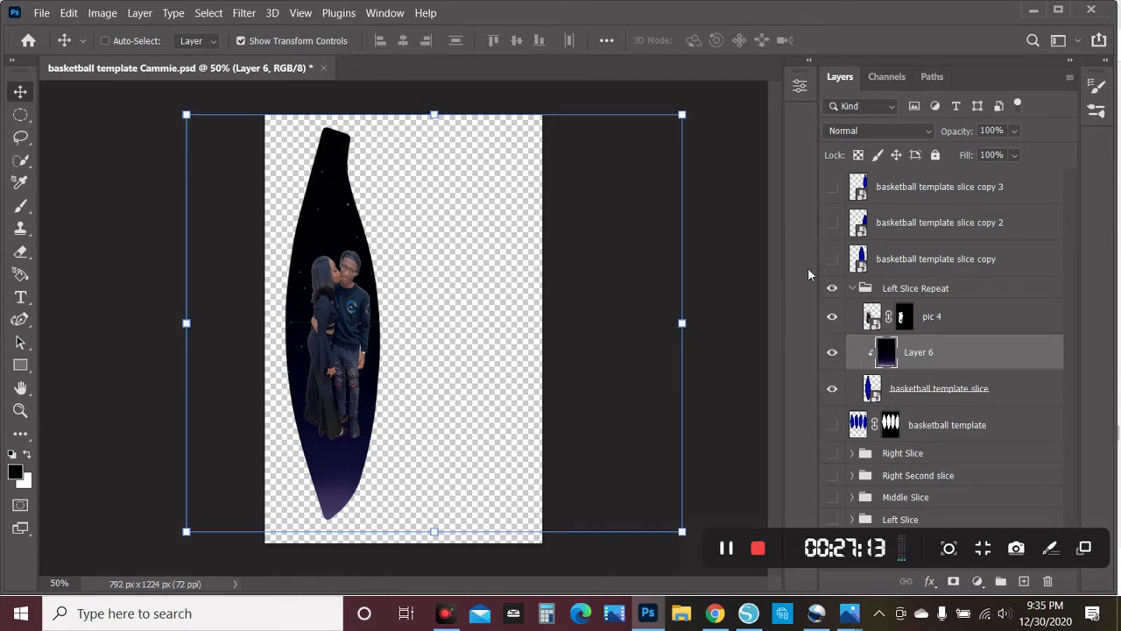
pyautogui.click(858, 294)
pyautogui.click(865, 480)
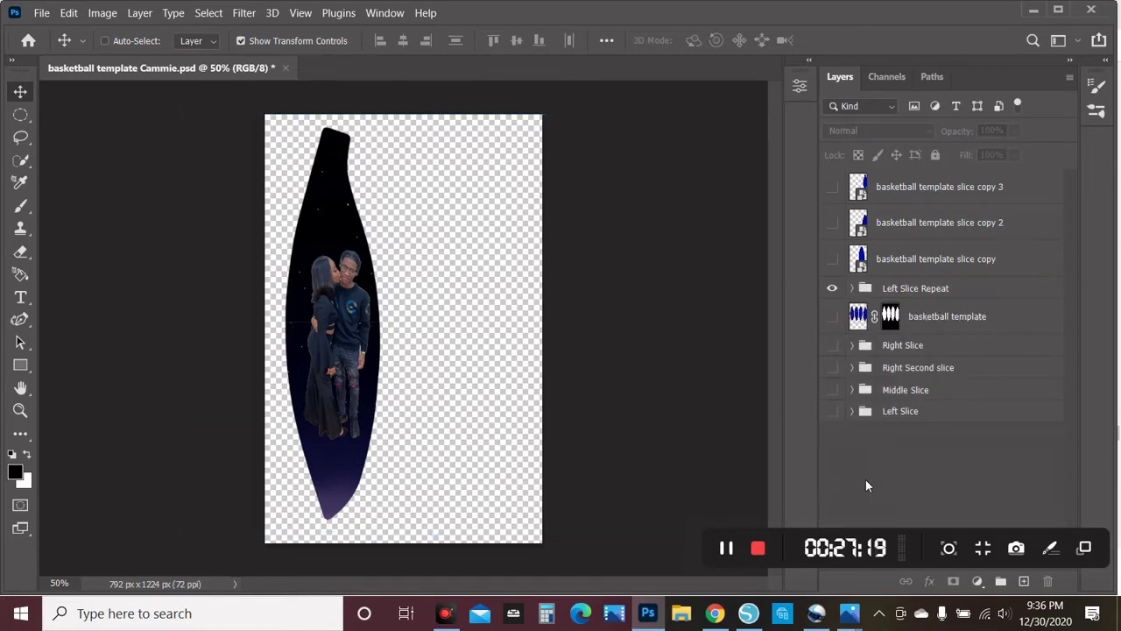
# Add the horizontal text "We are one" above the couple at 18 pt
pyautogui.click(23, 298)
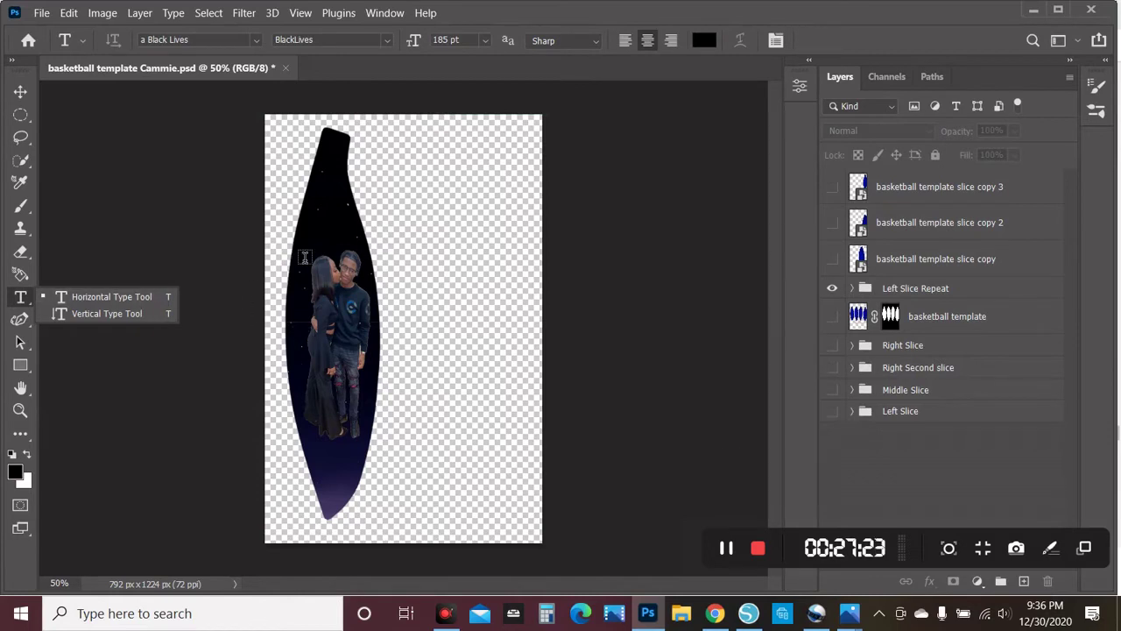
pyautogui.click(483, 41)
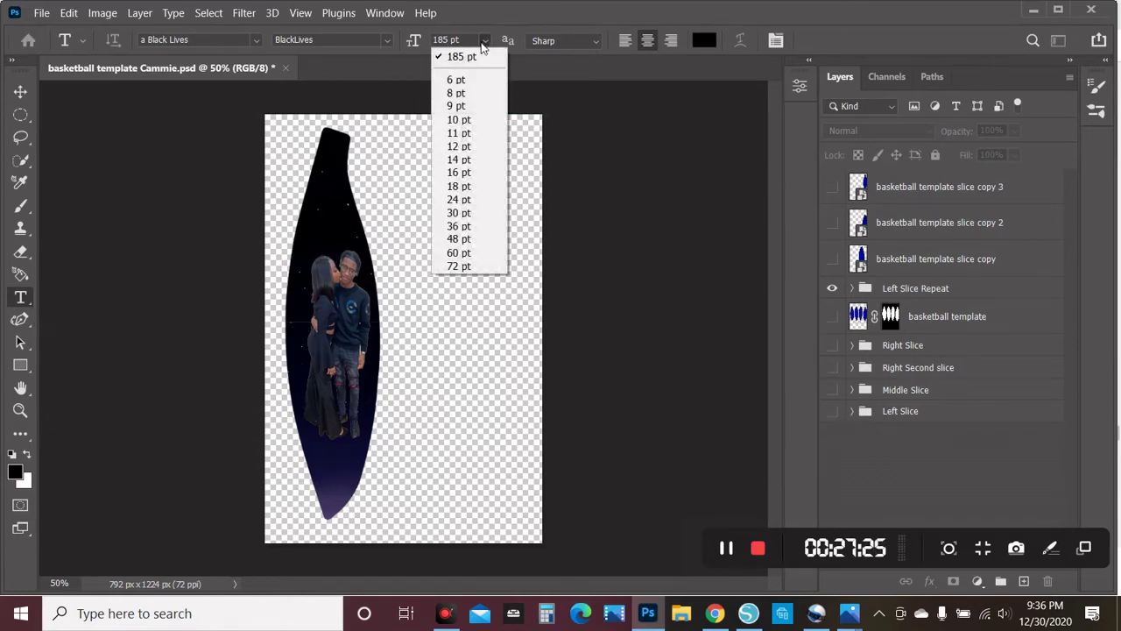
pyautogui.click(458, 185)
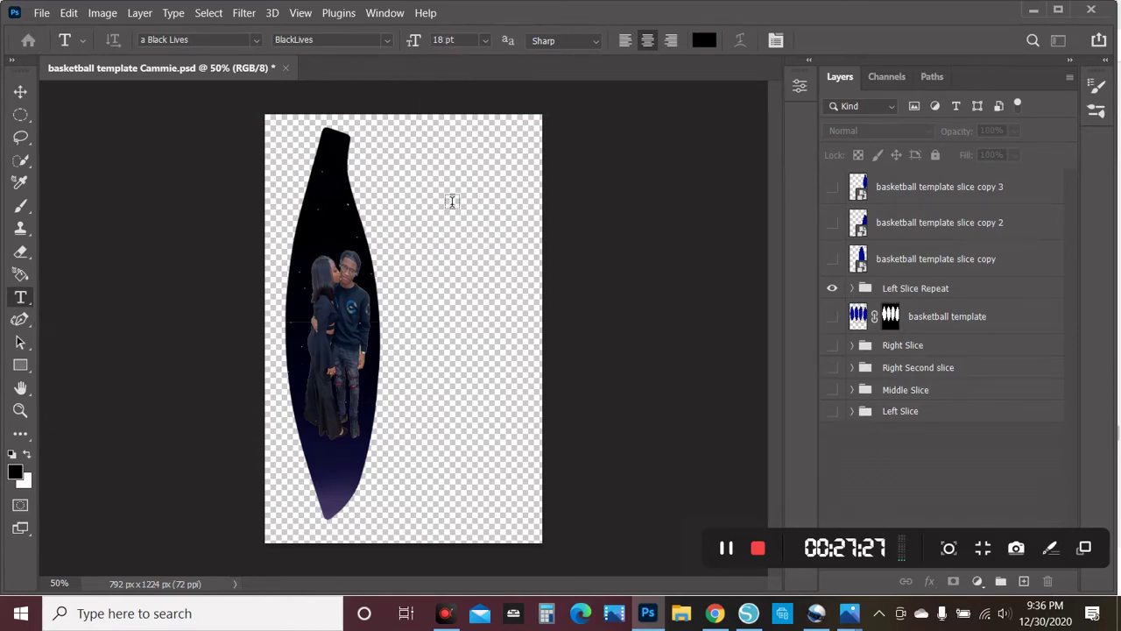
pyautogui.click(327, 231)
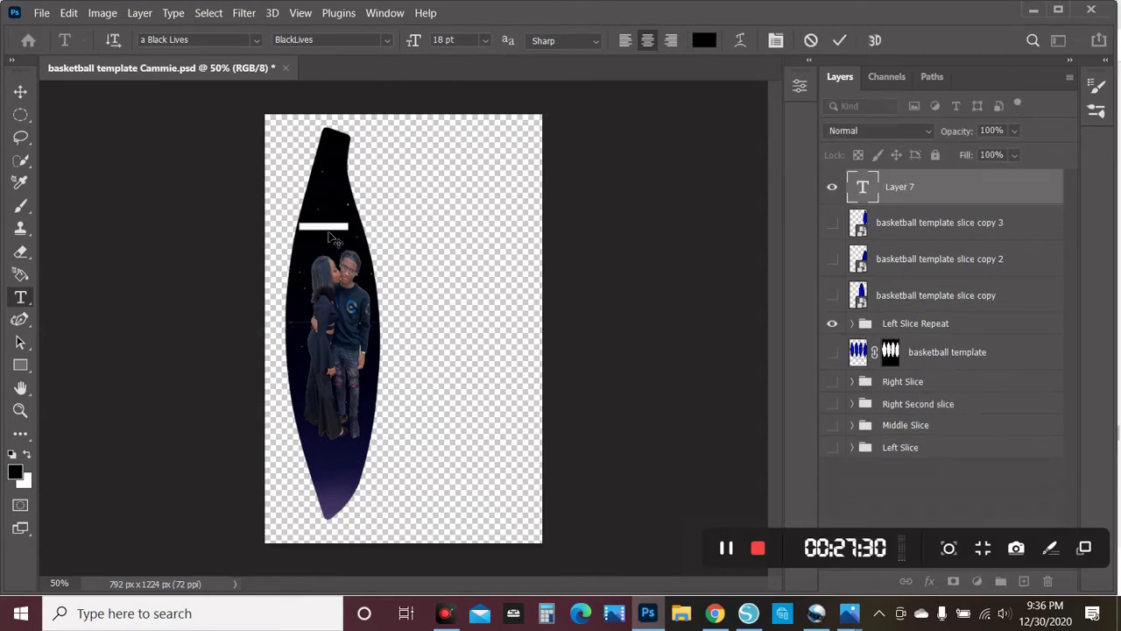
pyautogui.press('BackSpace')
pyautogui.click(867, 486)
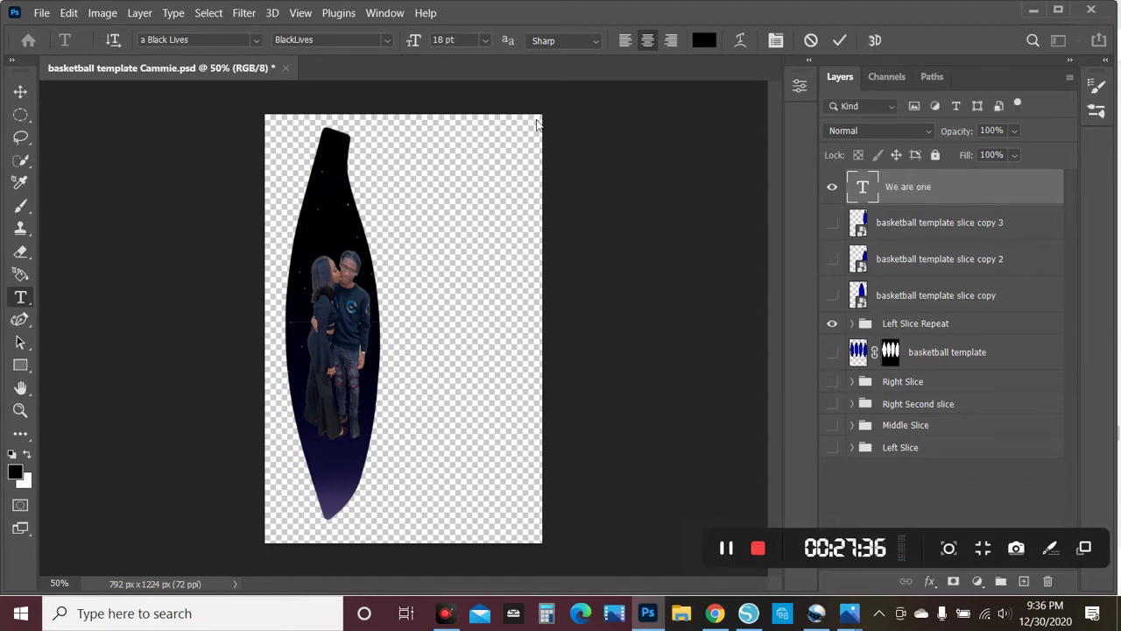
# Try to change the text colour from black to near-white in the Color Picker
pyautogui.click(704, 40)
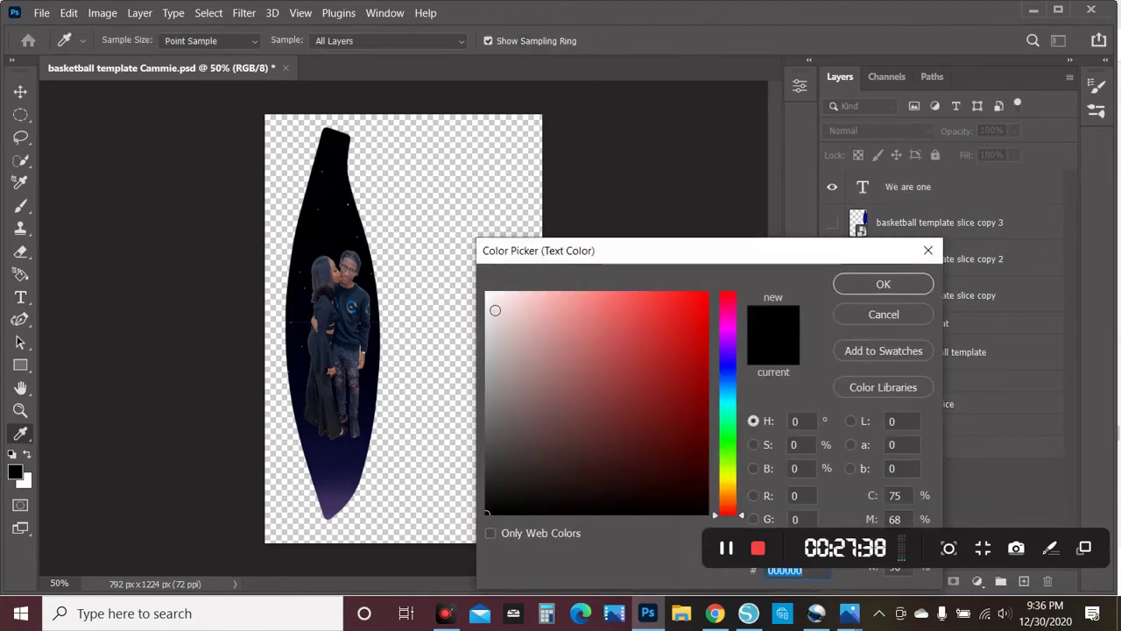
pyautogui.click(491, 301)
pyautogui.click(906, 283)
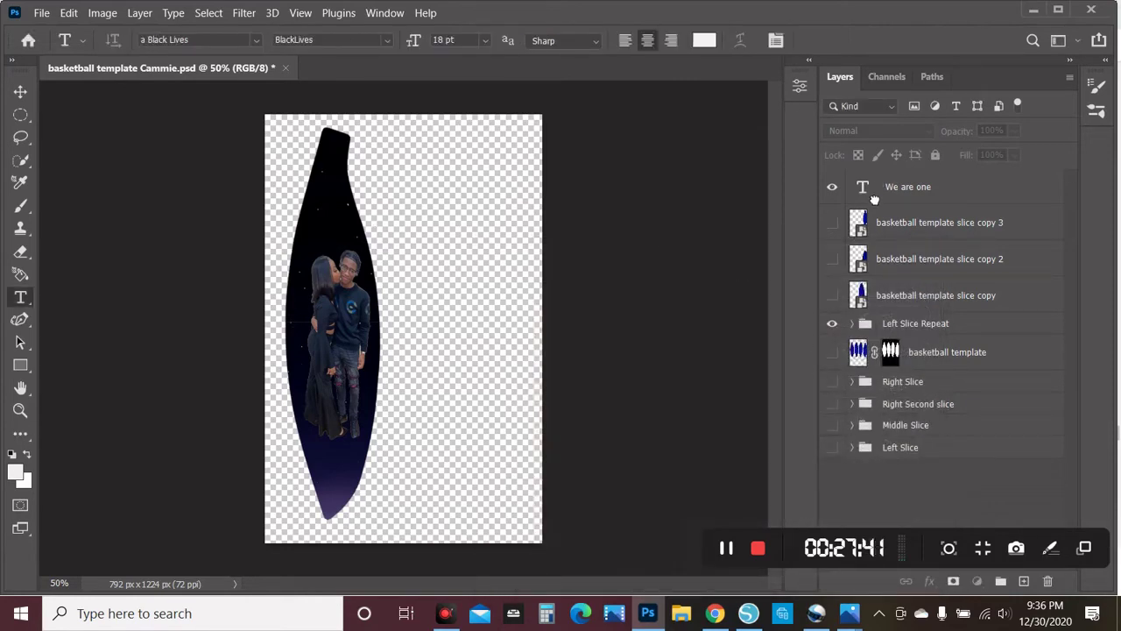
# Select the "We are one" text layer and set its colour to near-white fcf9f9
pyautogui.click(873, 197)
pyautogui.click(705, 41)
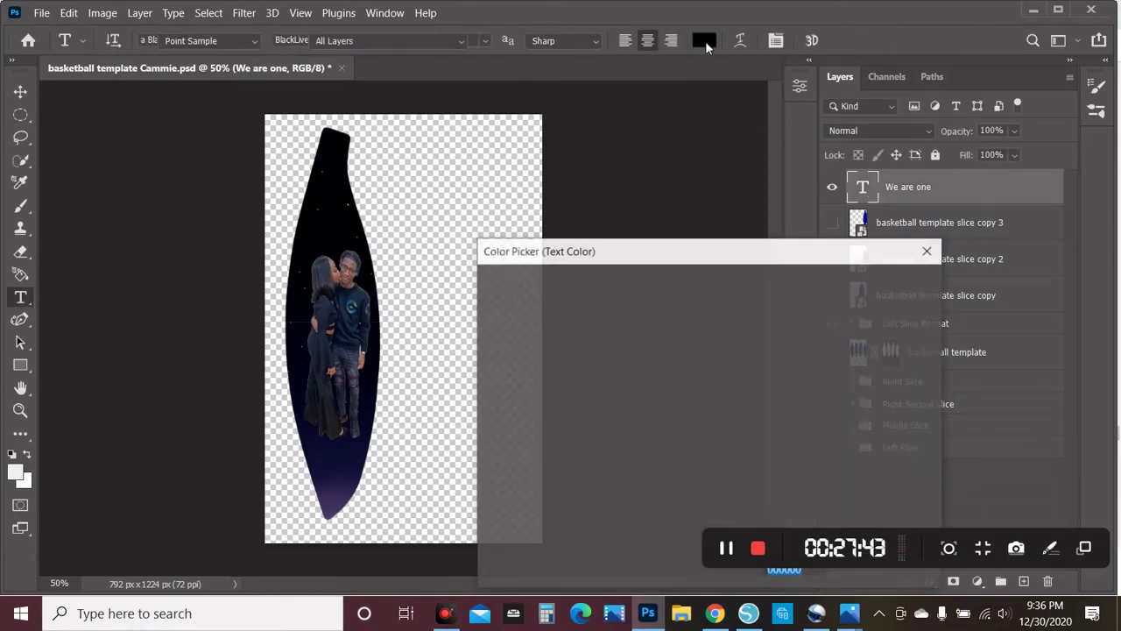
pyautogui.click(488, 295)
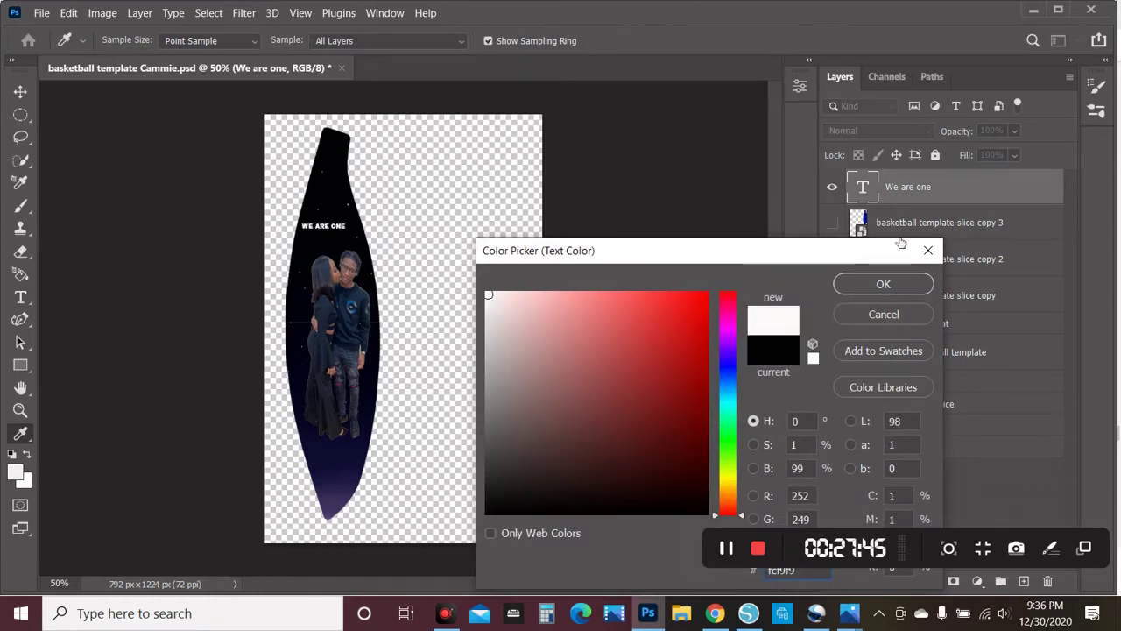
pyautogui.click(882, 292)
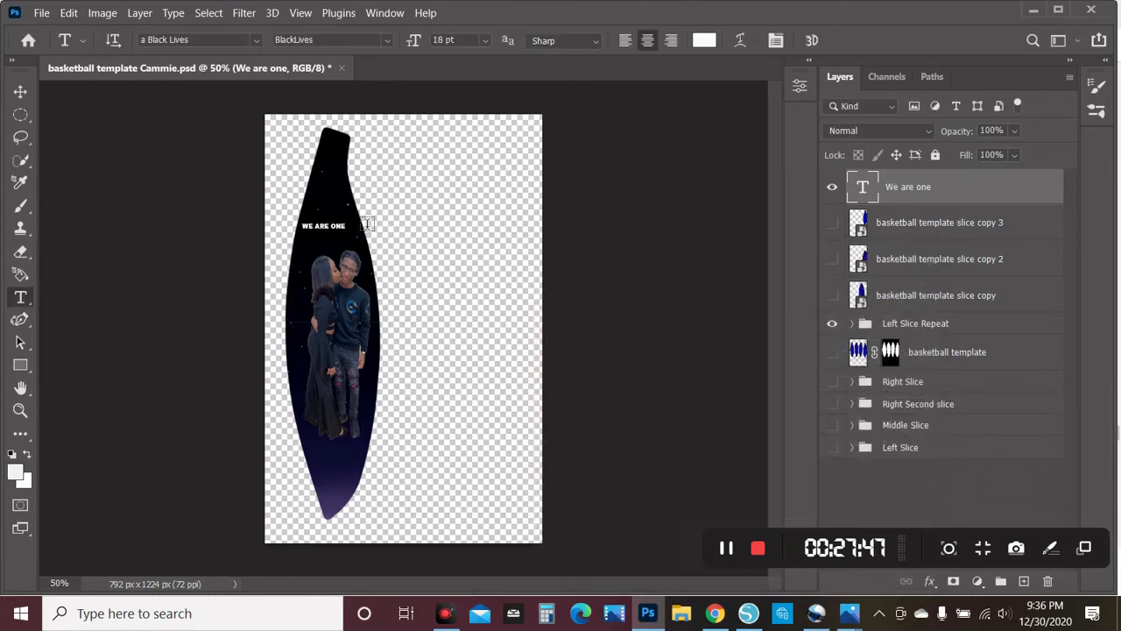
# Enlarge the "We are one" text to about 2.42 in wide and 319% height, spanning the slice above the couple's heads
pyautogui.click(19, 92)
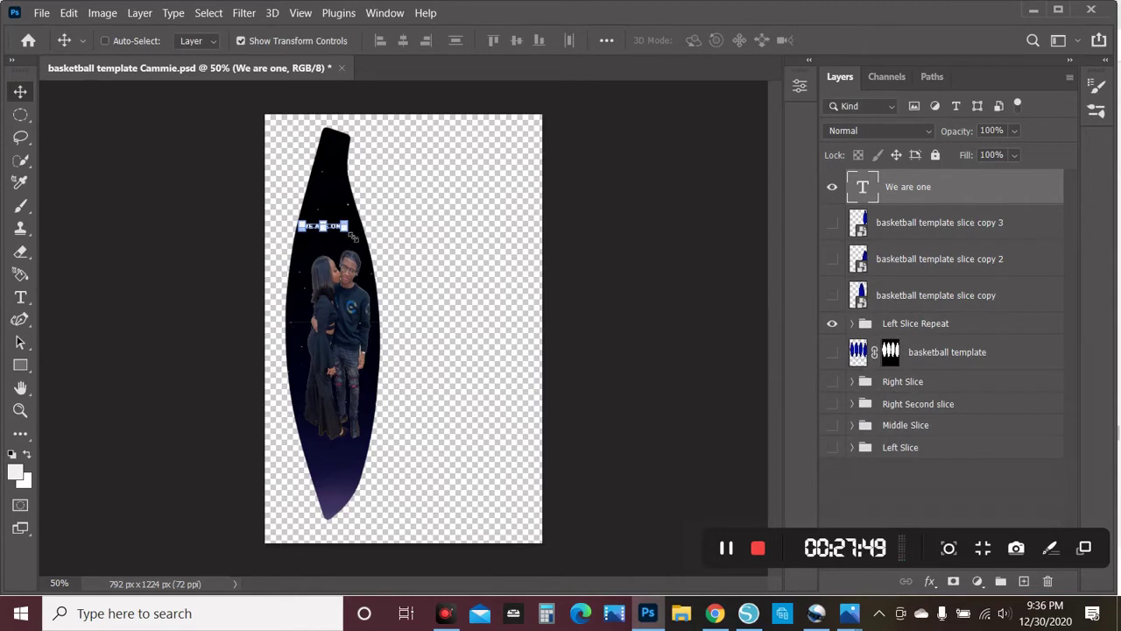
pyautogui.moveTo(354, 236); pyautogui.dragTo(322, 252)
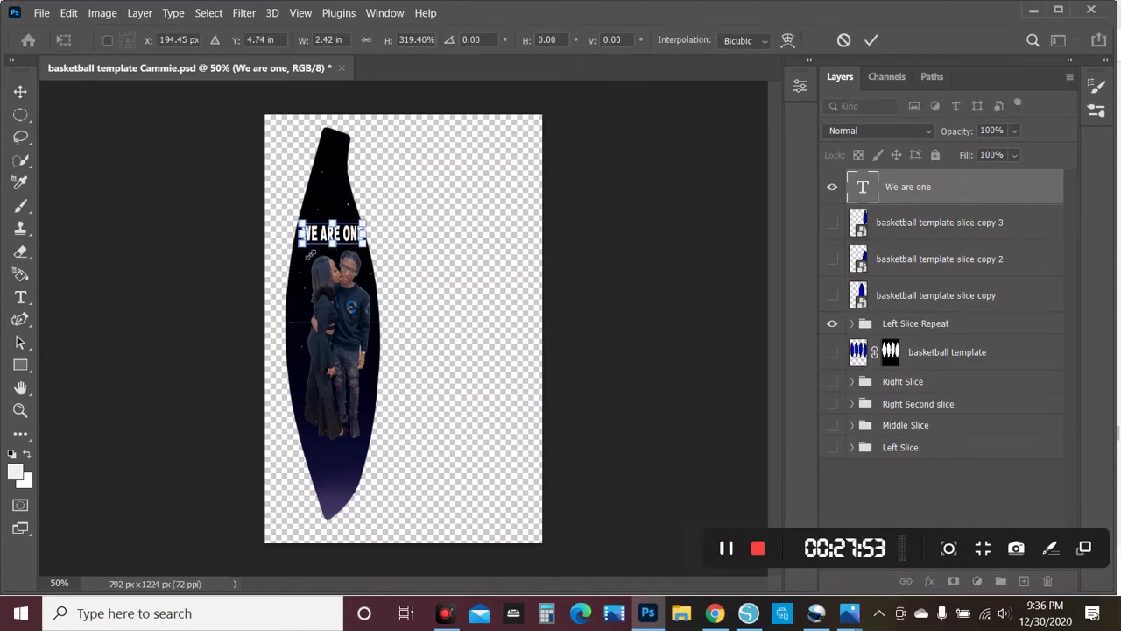
pyautogui.press('Return')
pyautogui.click(871, 495)
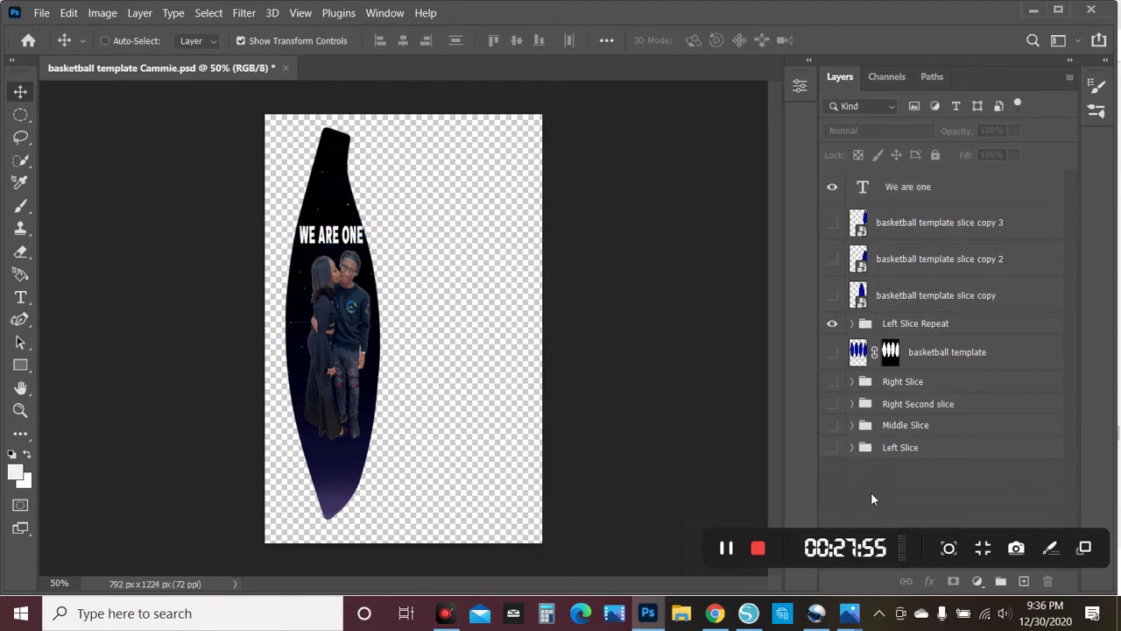
# Move the "We are one" text layer into the Left Slice Repeat group, above pic 4
pyautogui.click(322, 243)
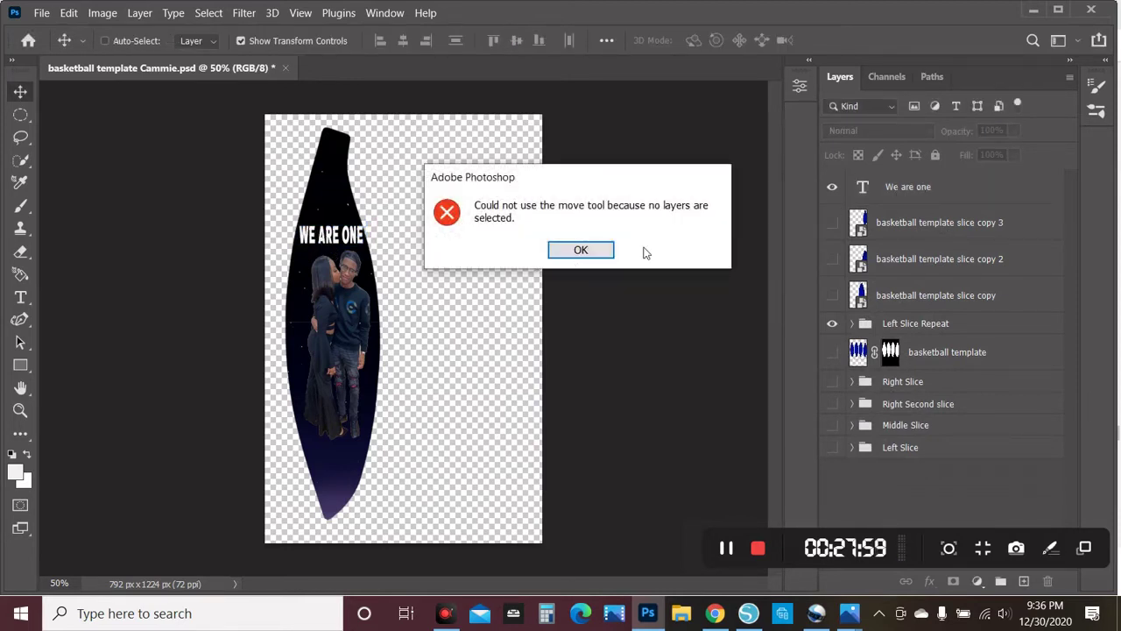
pyautogui.click(595, 250)
pyautogui.moveTo(889, 187); pyautogui.dragTo(916, 379)
pyautogui.click(920, 186)
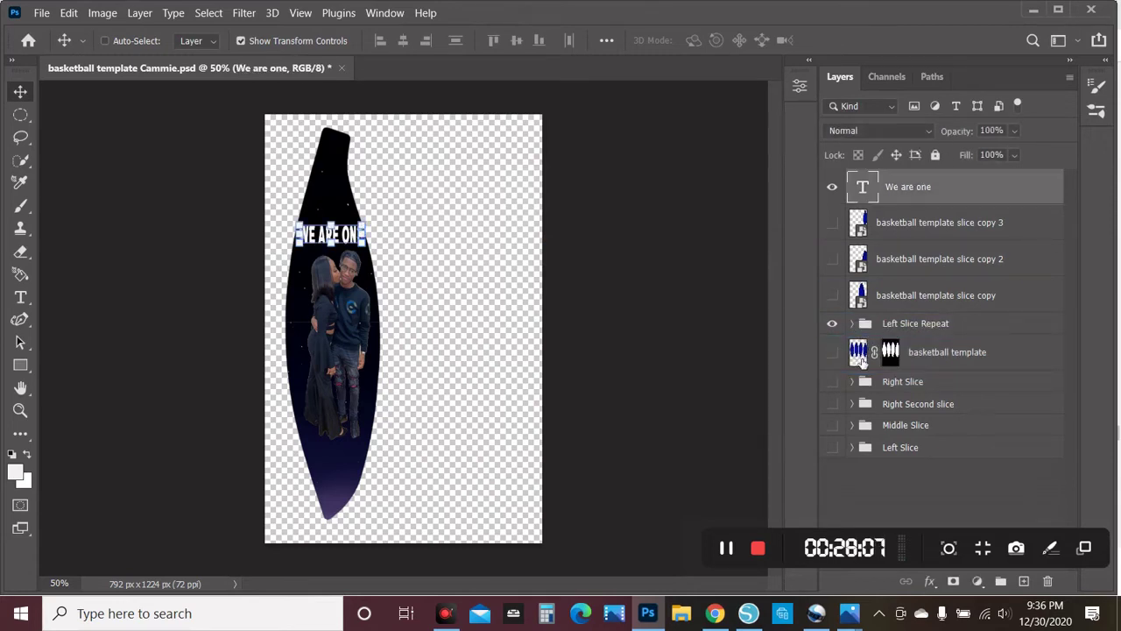
pyautogui.click(852, 323)
pyautogui.moveTo(902, 189); pyautogui.dragTo(889, 340)
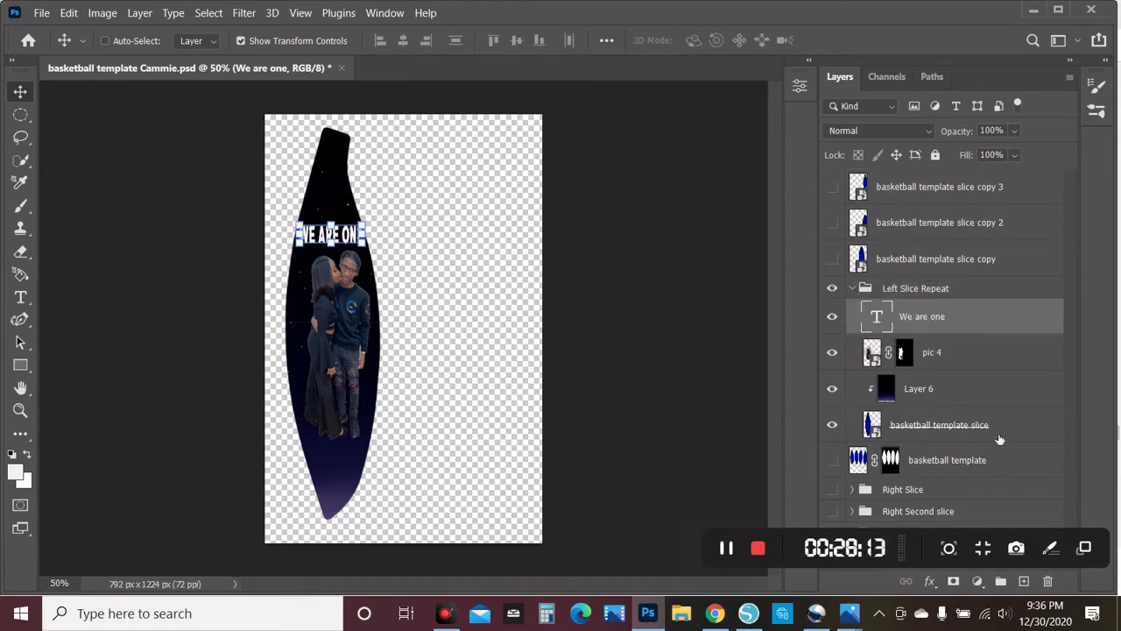
# Change the font of the "We are one" text layer to Billion Dreams
pyautogui.click(928, 581)
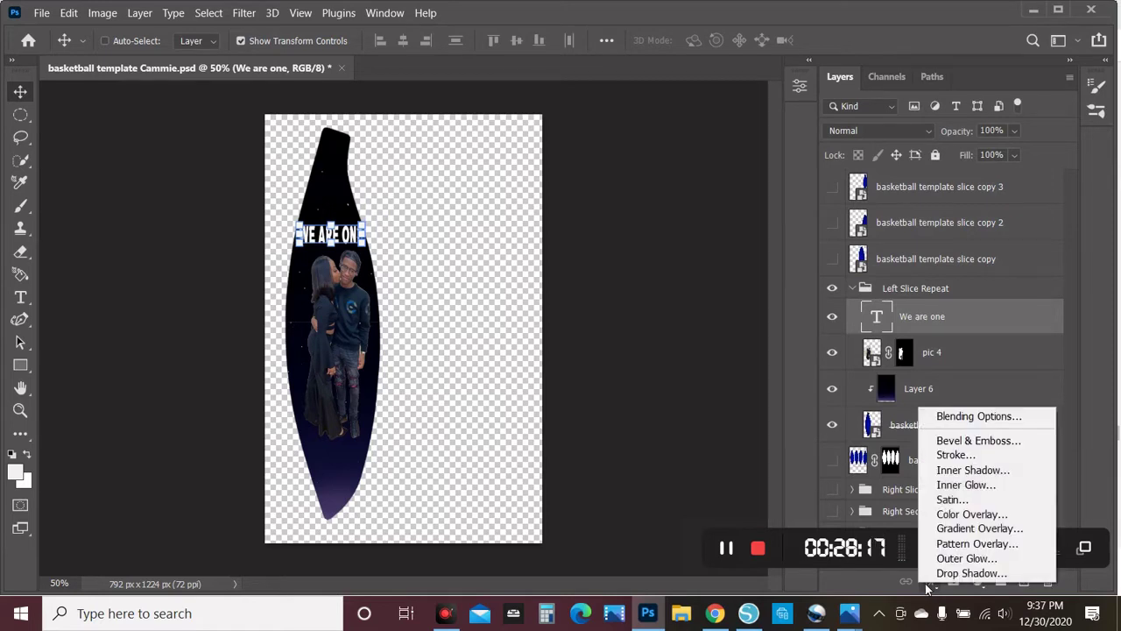
pyautogui.click(885, 324)
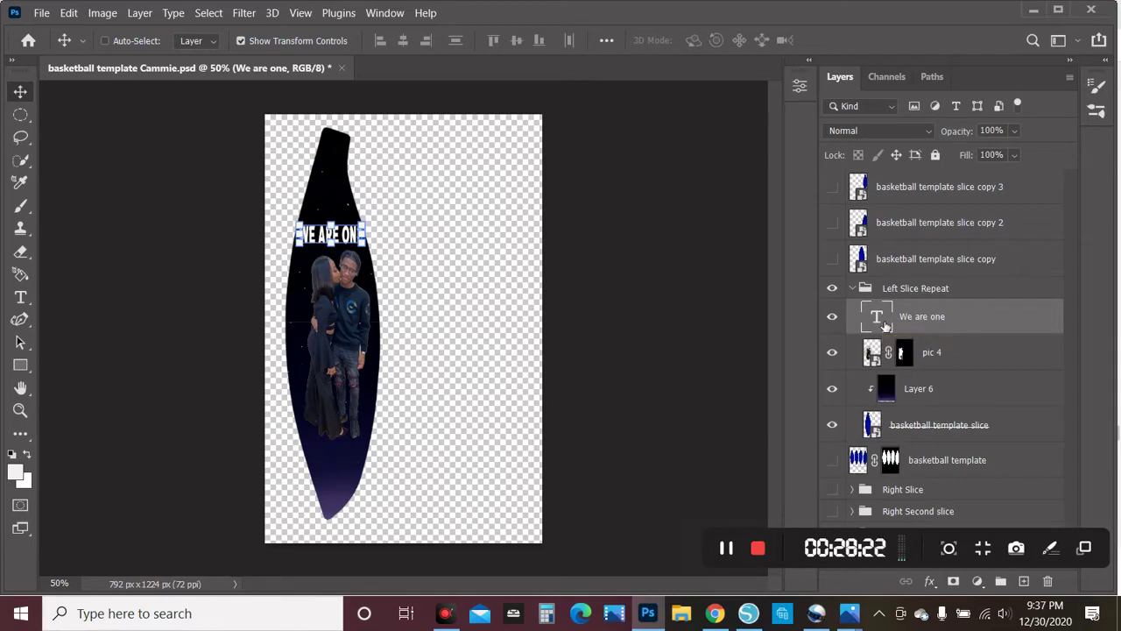
pyautogui.doubleClick(885, 322)
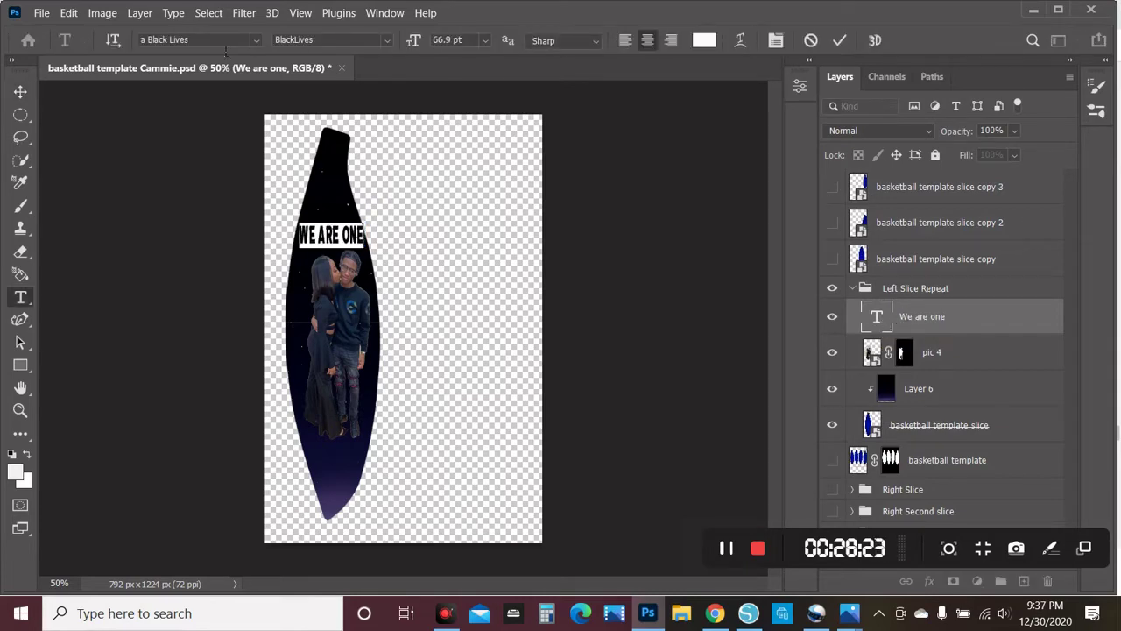
pyautogui.click(255, 40)
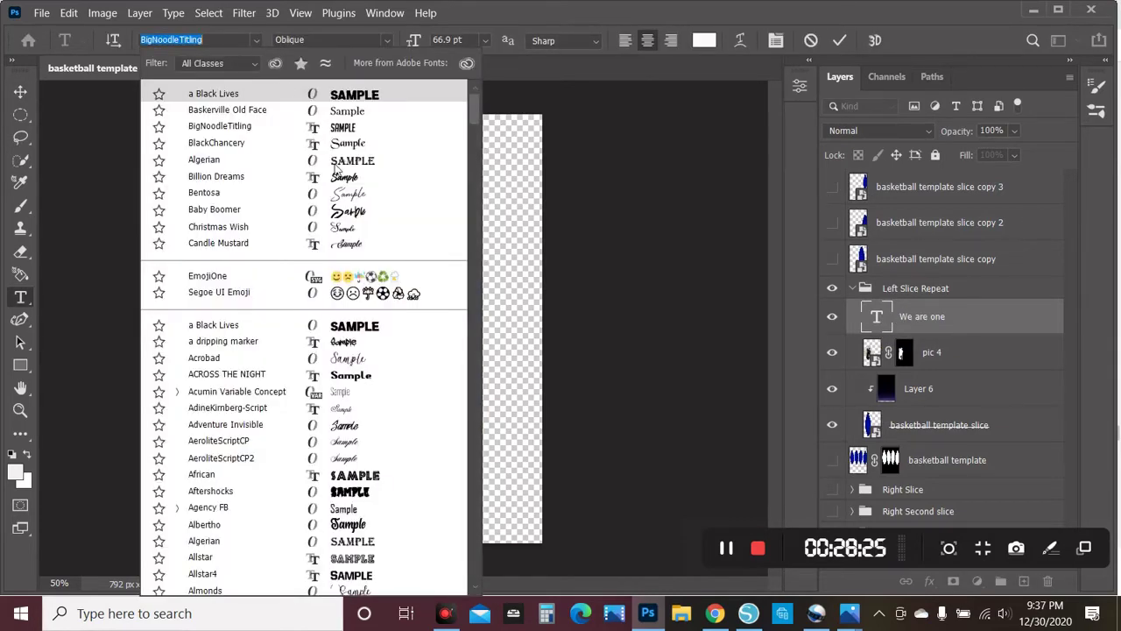
pyautogui.click(289, 176)
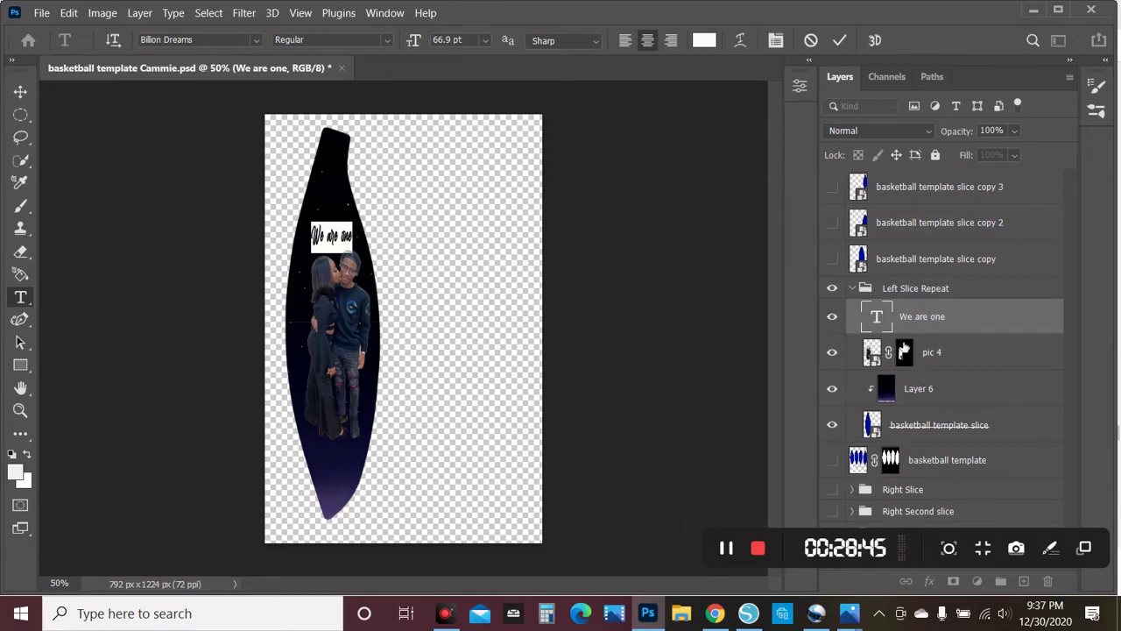
pyautogui.click(839, 40)
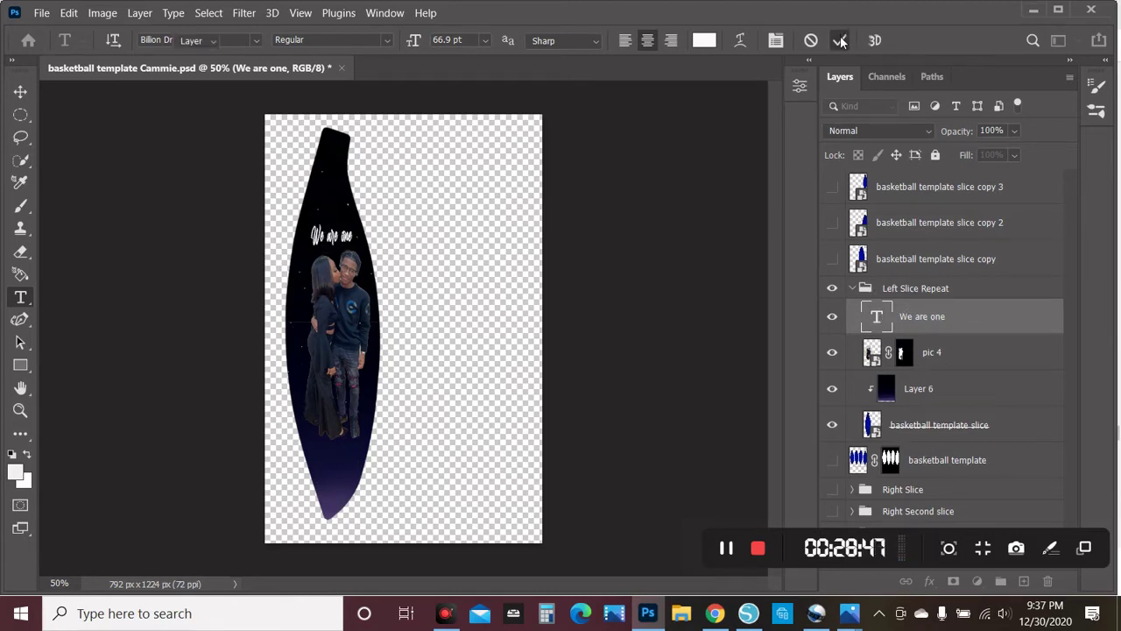
# Enlarge the "We are one" text to about 2.26 in wide so it spans the slice above the couple's heads
pyautogui.press('v')
pyautogui.moveTo(309, 224); pyautogui.dragTo(362, 235)
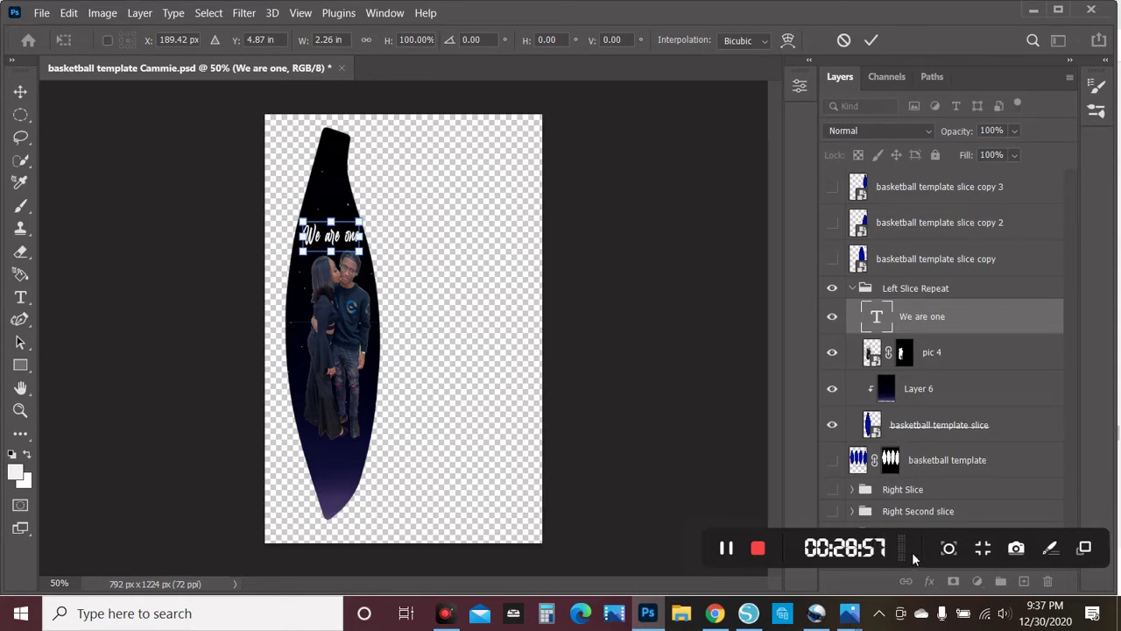
pyautogui.moveTo(911, 552); pyautogui.dragTo(903, 20)
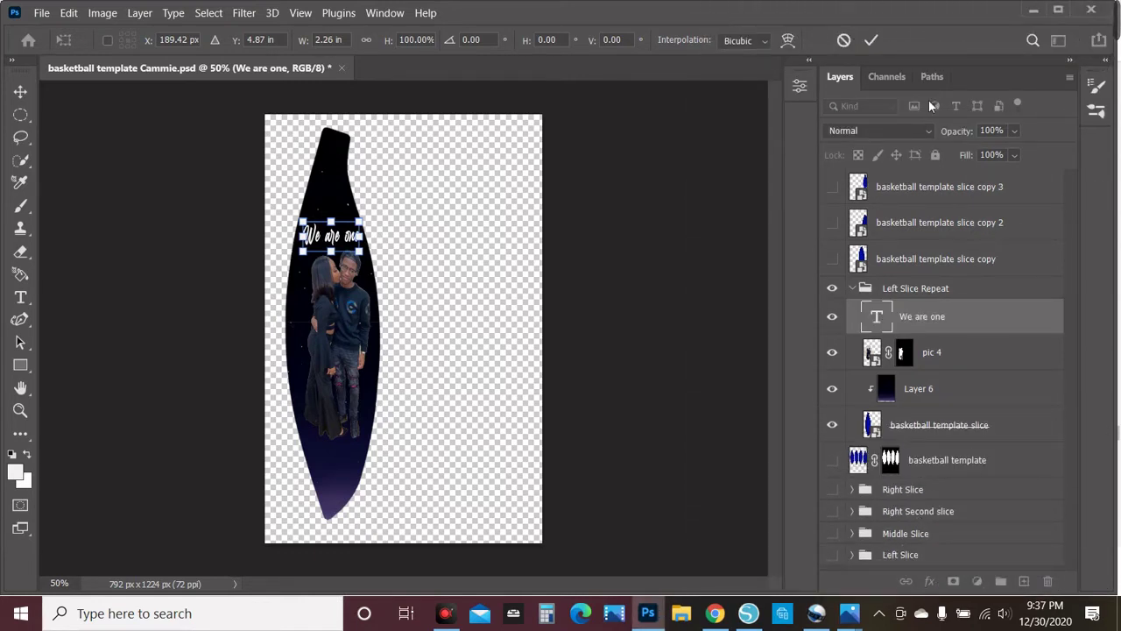
pyautogui.click(871, 40)
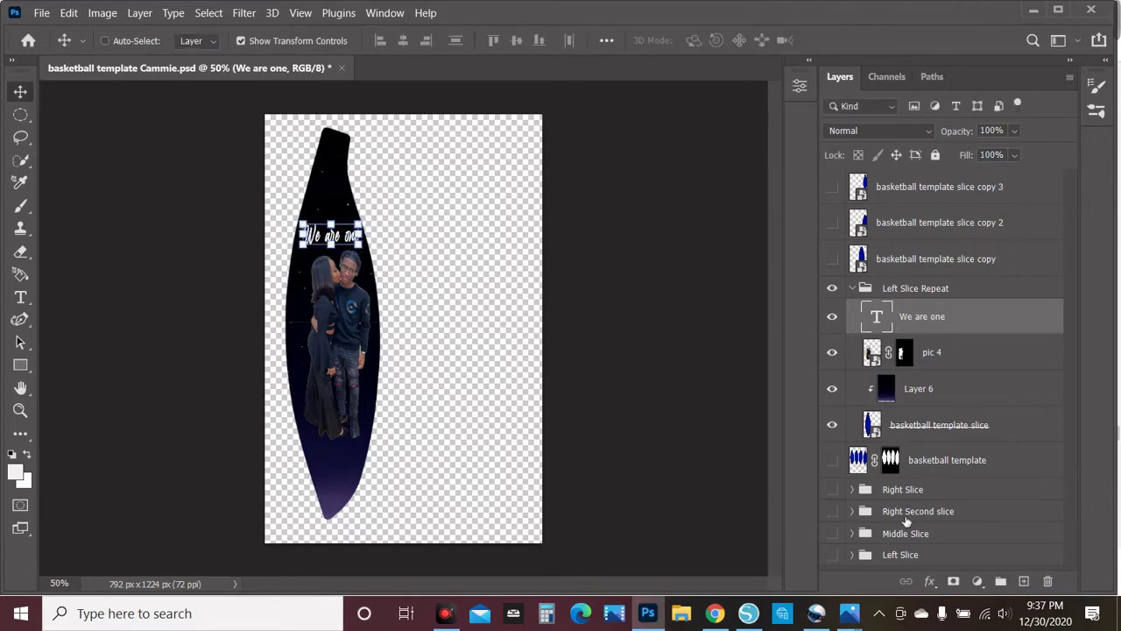
# Add Bevel & Emboss and Outer Glow effects to the "We are one" text layer
pyautogui.click(929, 580)
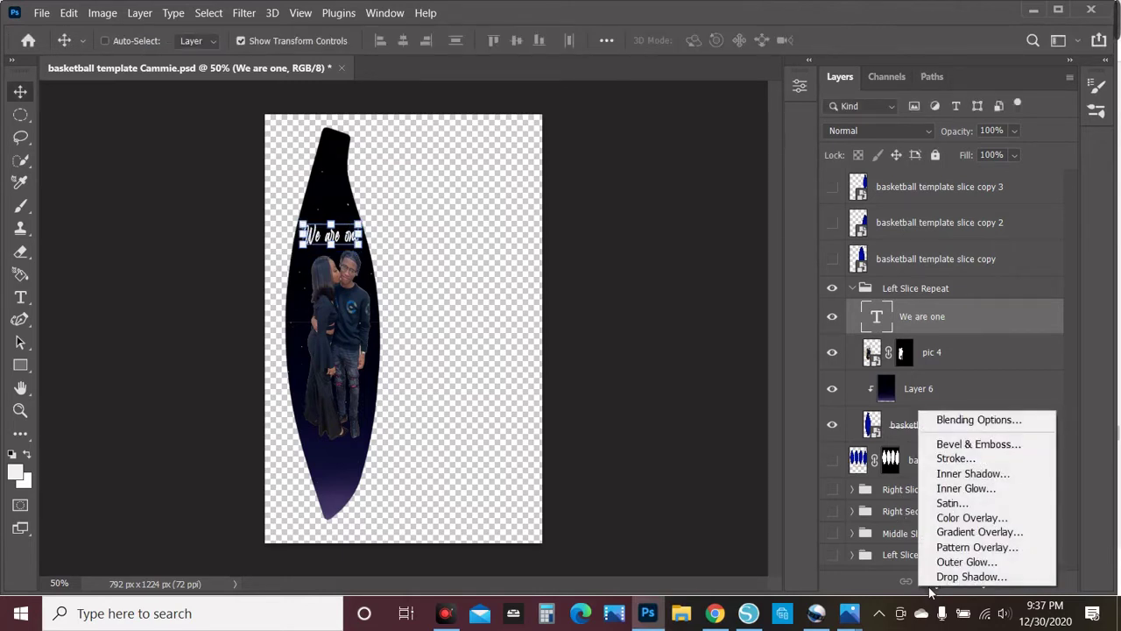
pyautogui.click(974, 446)
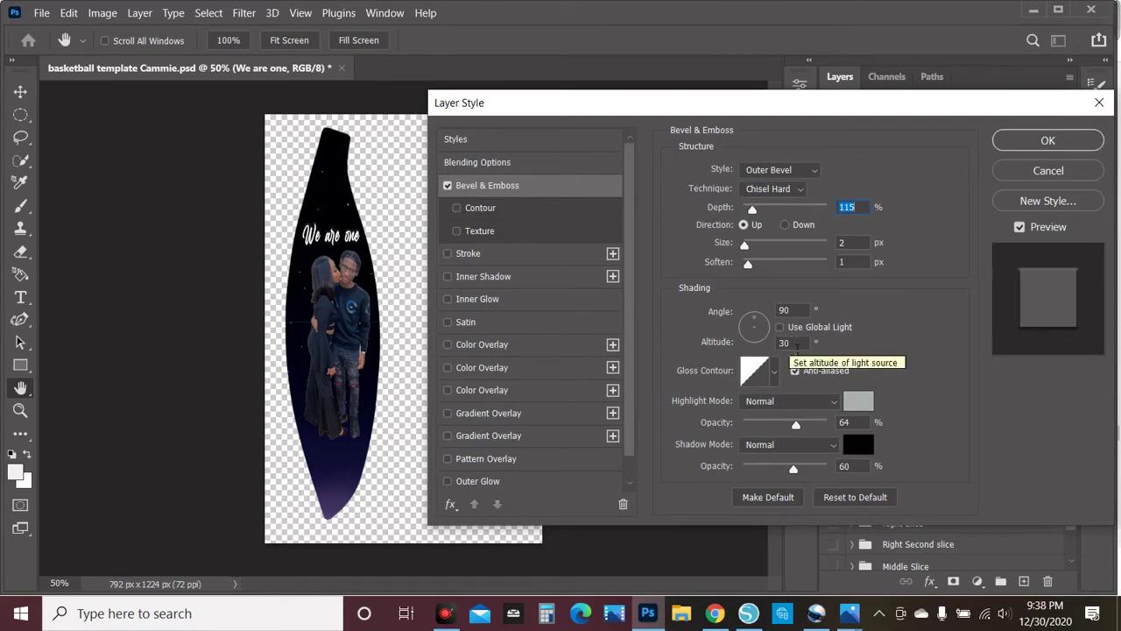
pyautogui.scroll(-1, 488, 484)
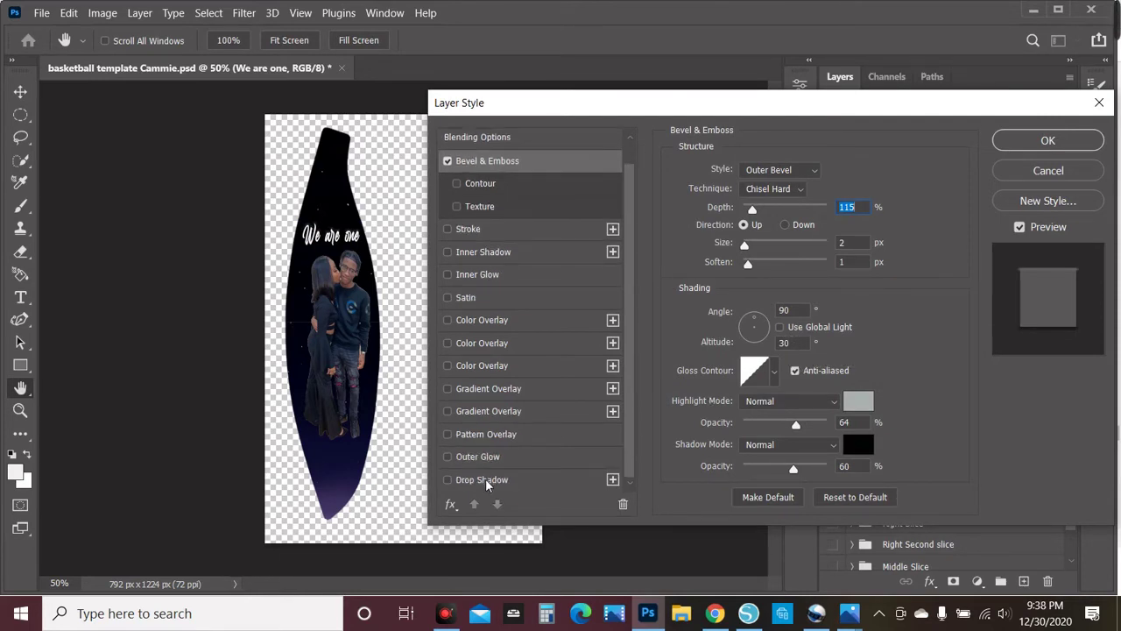
pyautogui.click(448, 457)
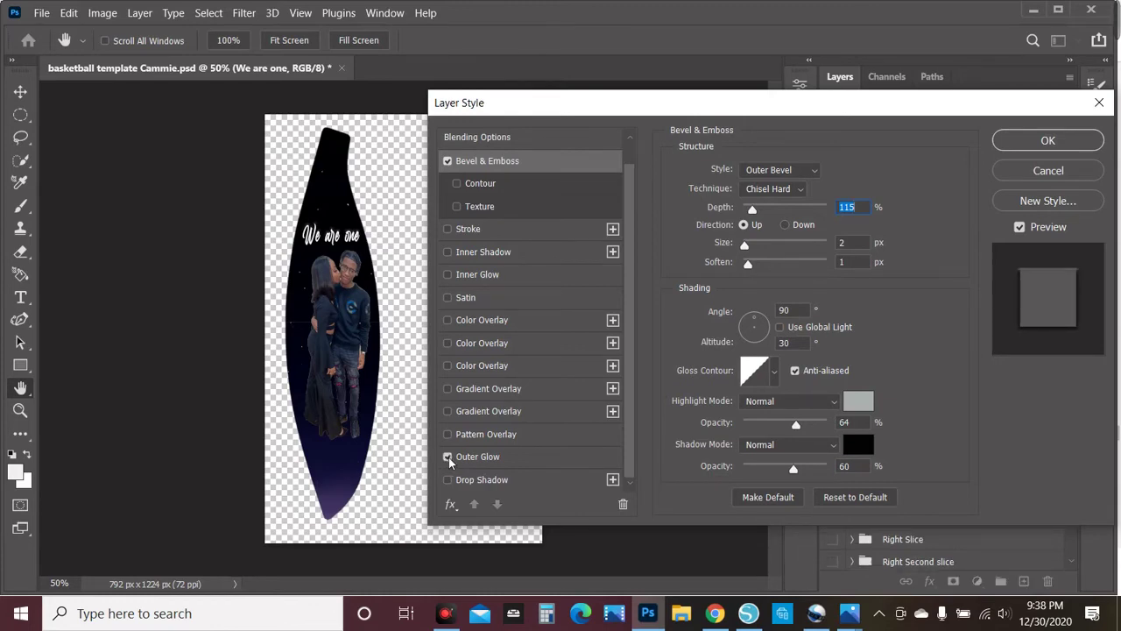
# Set the Bevel & Emboss highlight colour to dark blue 080e39
pyautogui.click(874, 409)
pyautogui.click(657, 321)
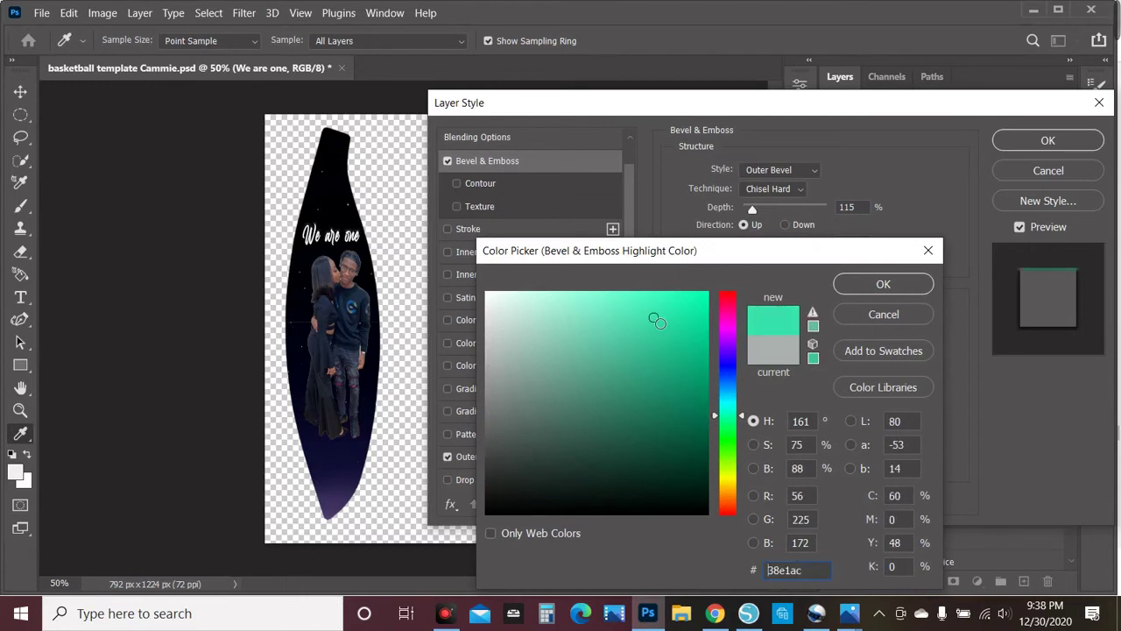
pyautogui.click(499, 503)
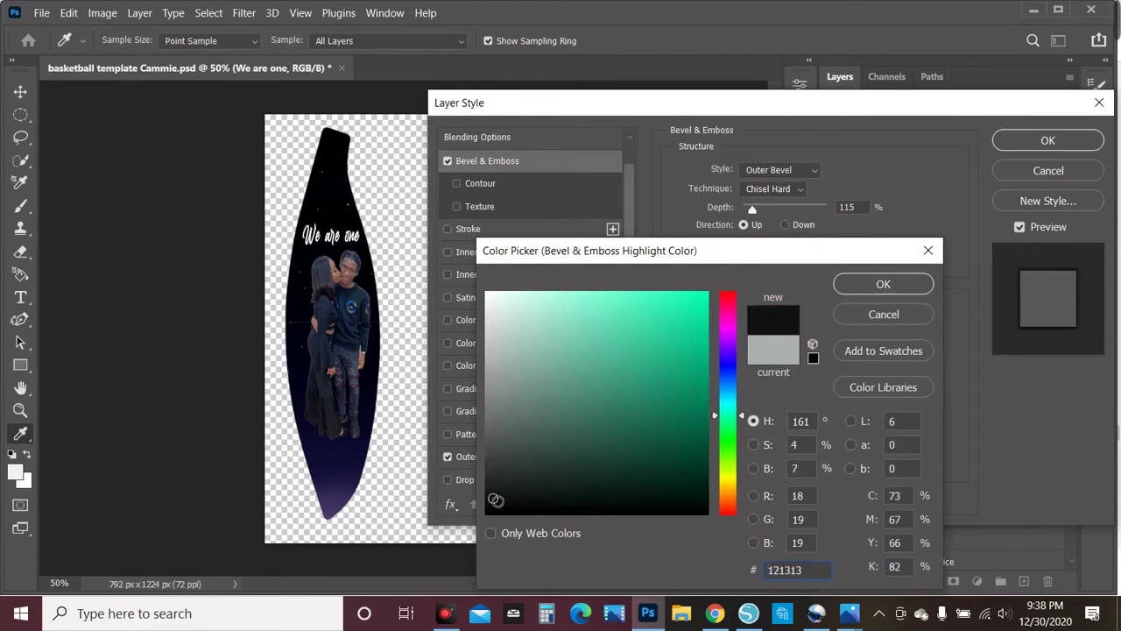
pyautogui.click(633, 428)
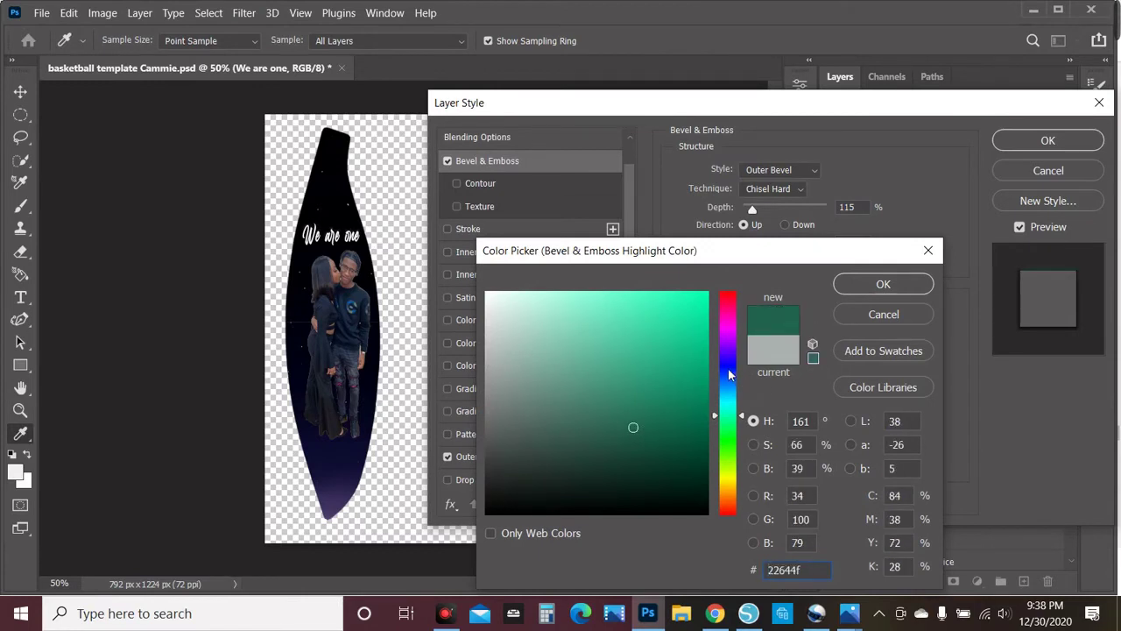
pyautogui.click(730, 371)
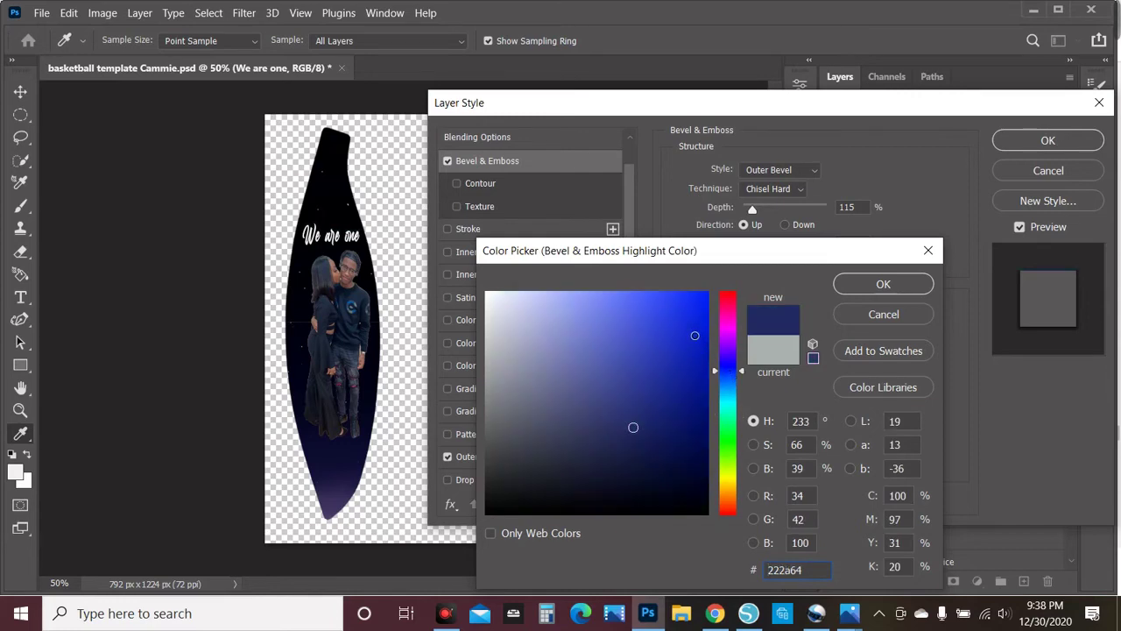
pyautogui.click(688, 330)
pyautogui.click(682, 470)
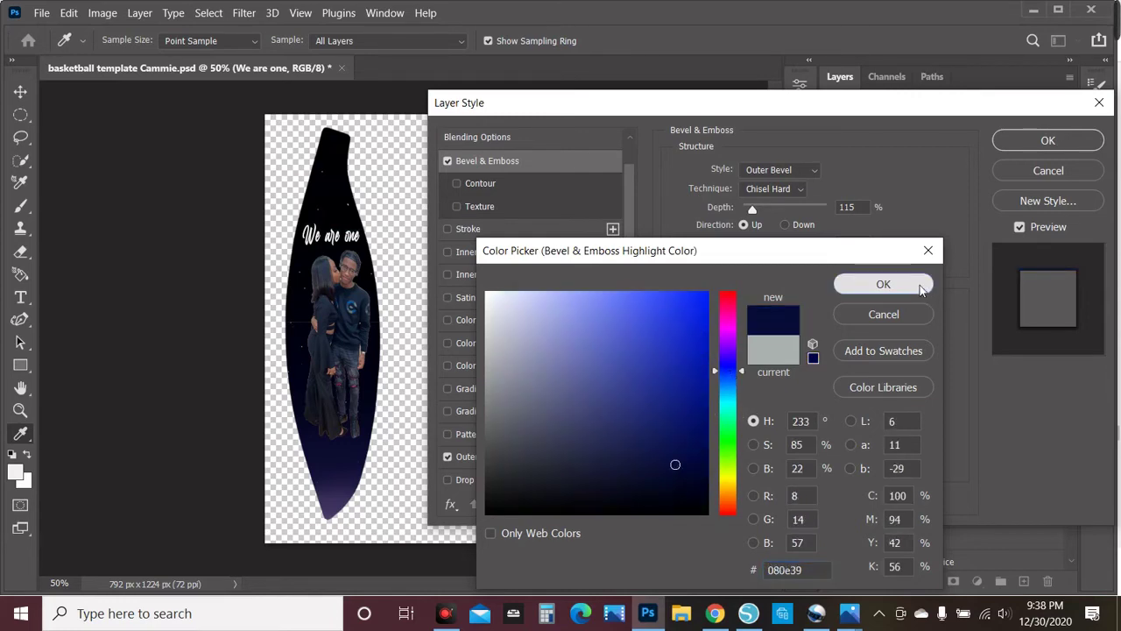
pyautogui.click(918, 284)
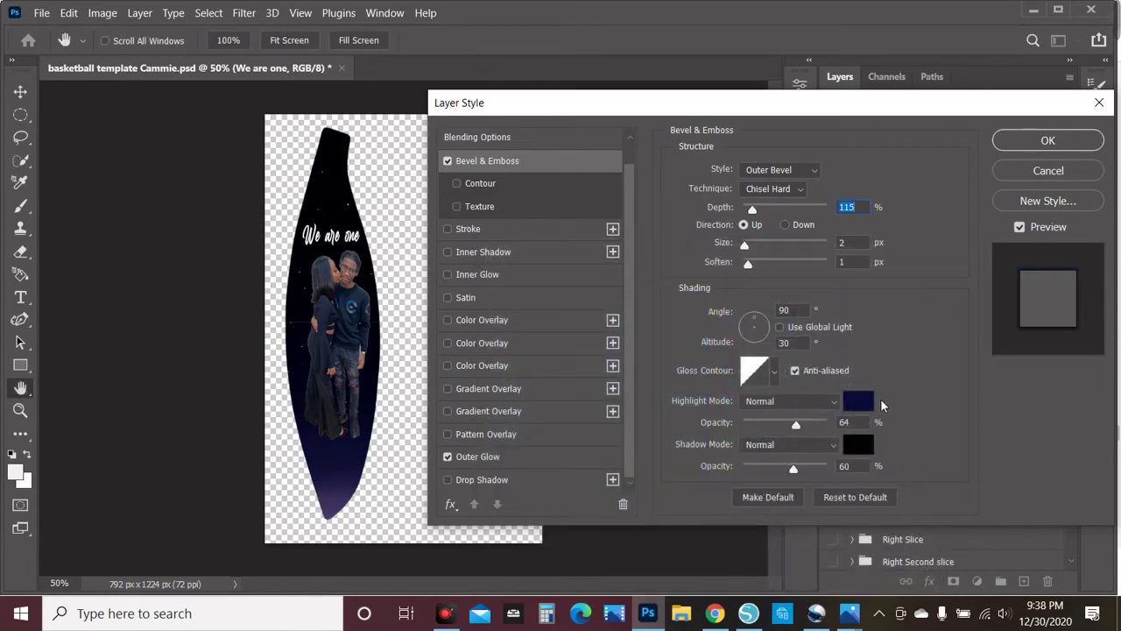
# Set the Outer Glow to dark teal 1e6561 with 50% spread, 16 px size and 40% opacity
pyautogui.click(514, 464)
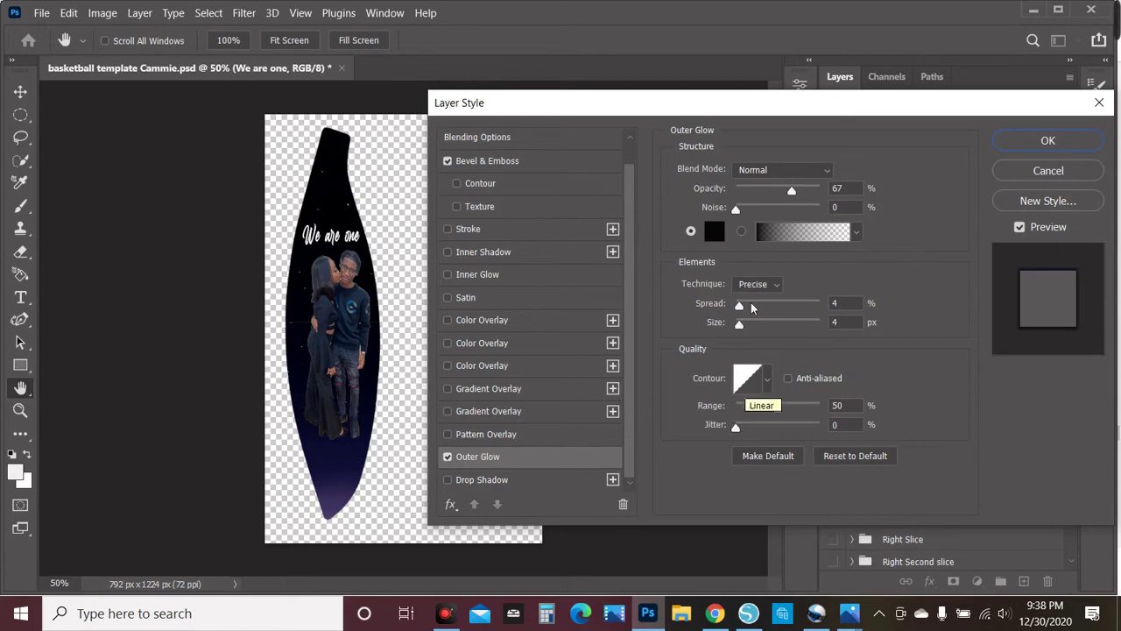
pyautogui.click(714, 230)
pyautogui.click(655, 379)
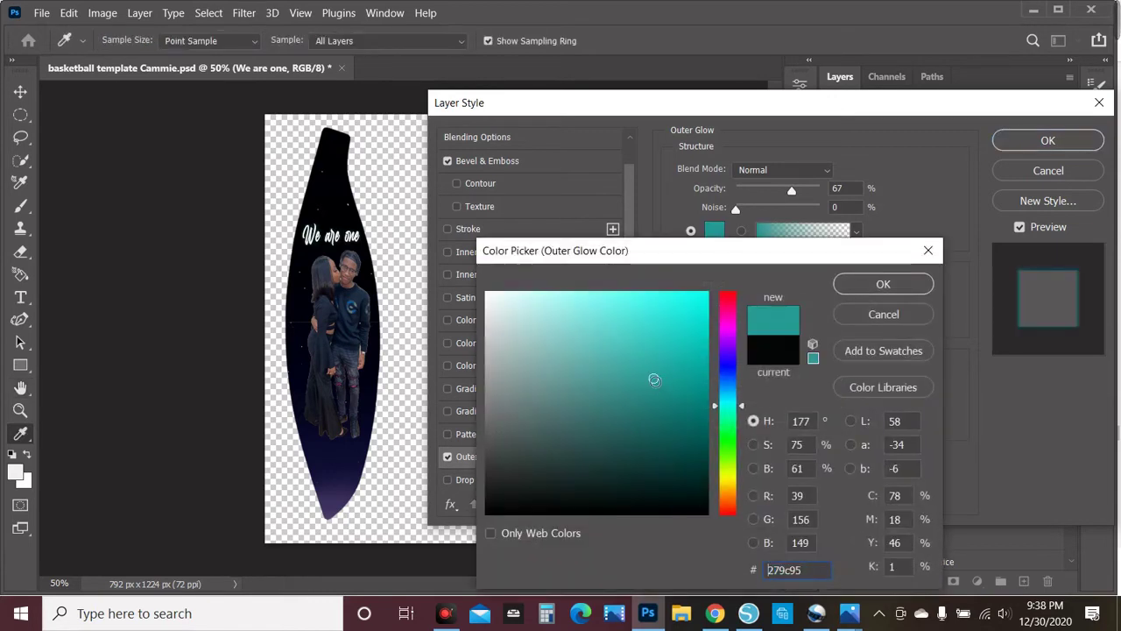
pyautogui.click(641, 426)
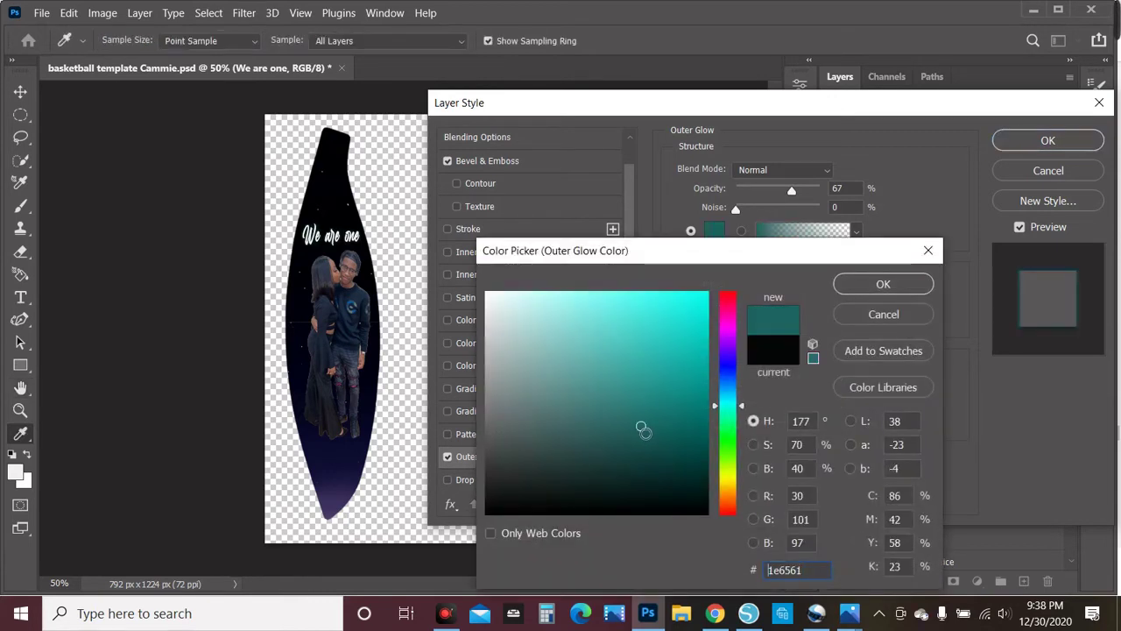
pyautogui.click(854, 283)
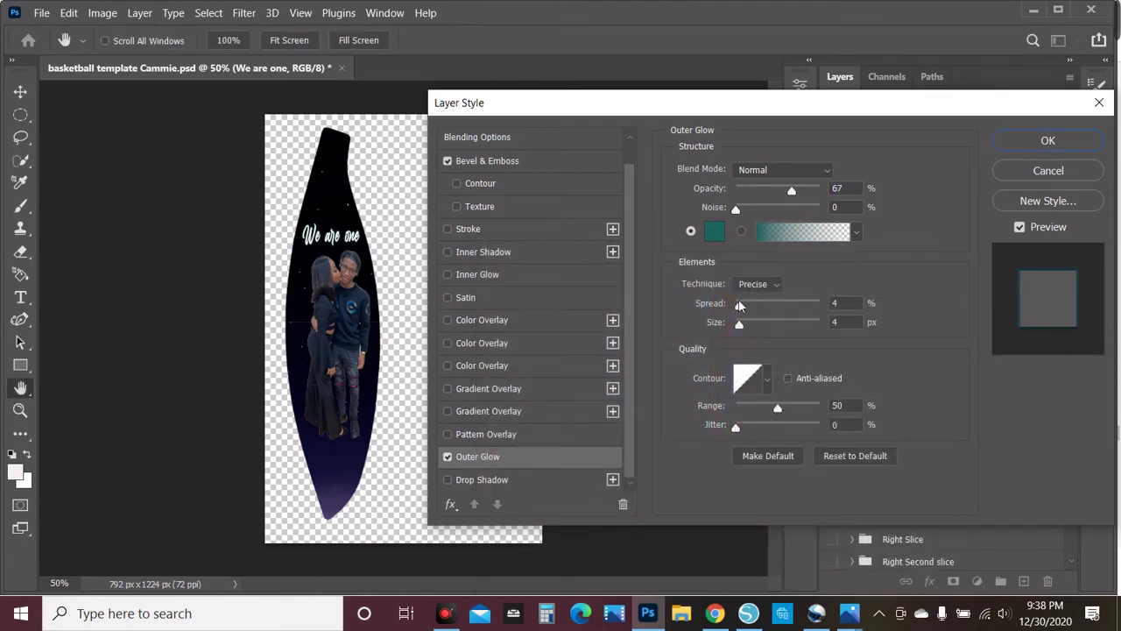
pyautogui.moveTo(739, 305); pyautogui.dragTo(747, 329)
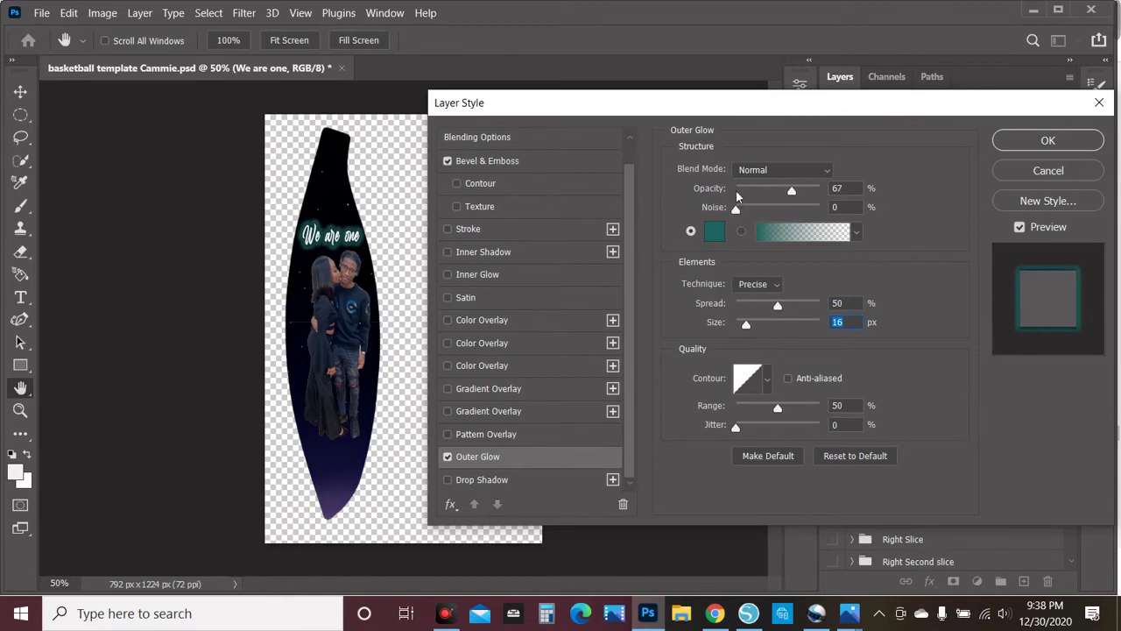
pyautogui.moveTo(788, 190); pyautogui.dragTo(769, 195)
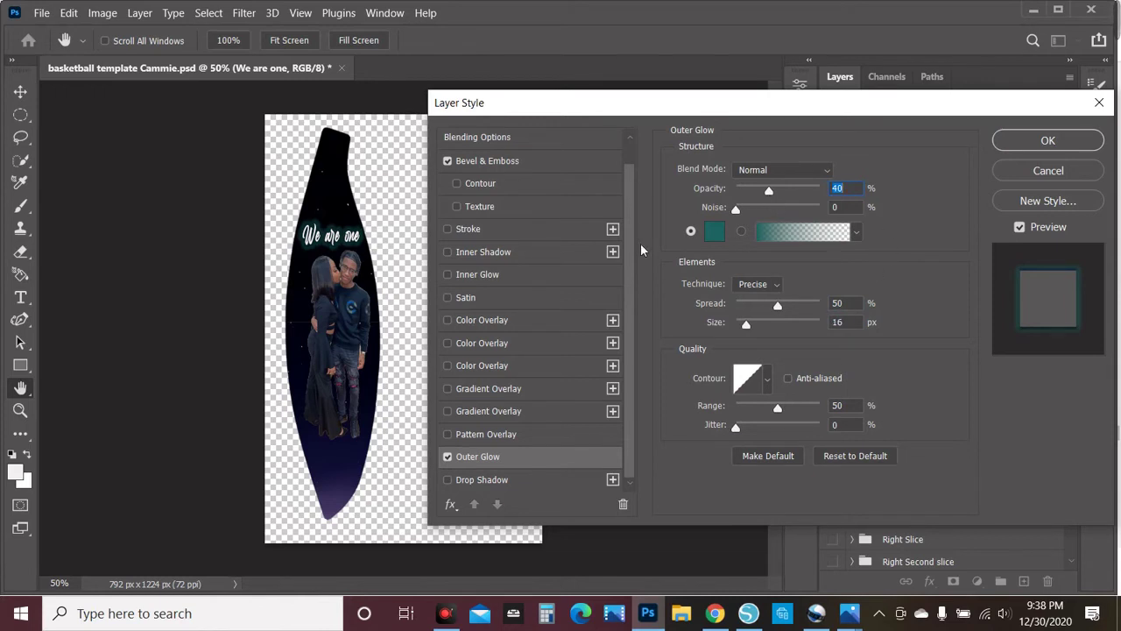
# Set the Bevel & Emboss highlight colour to near-black 070707 and its style to Inner Bevel, then apply the layer style
pyautogui.scroll(1, 517, 197)
pyautogui.click(517, 186)
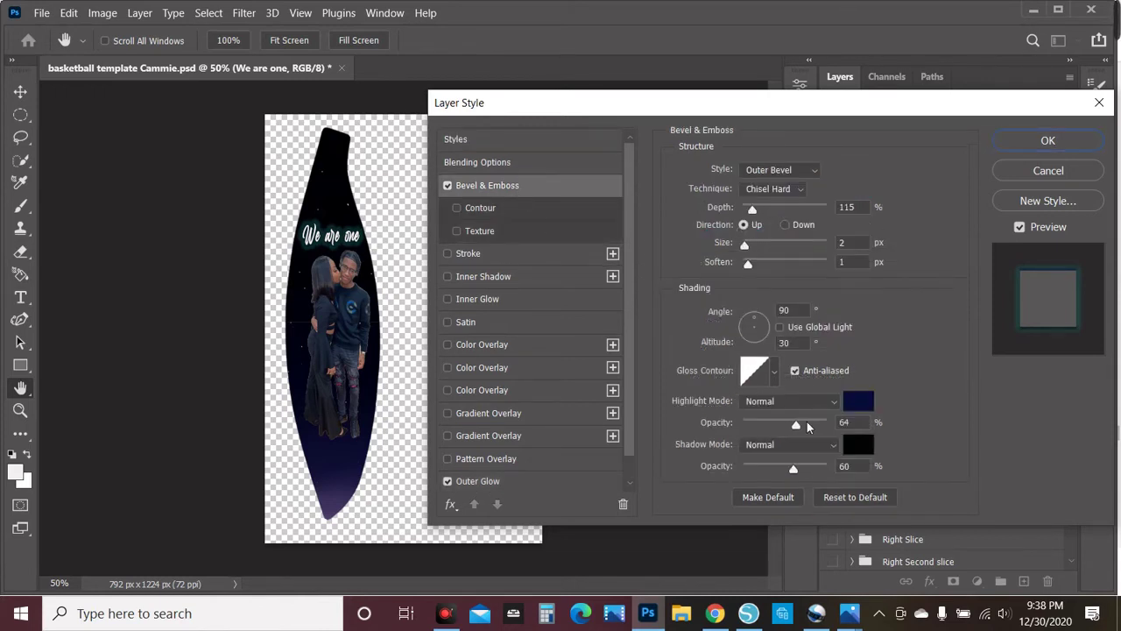
pyautogui.click(867, 403)
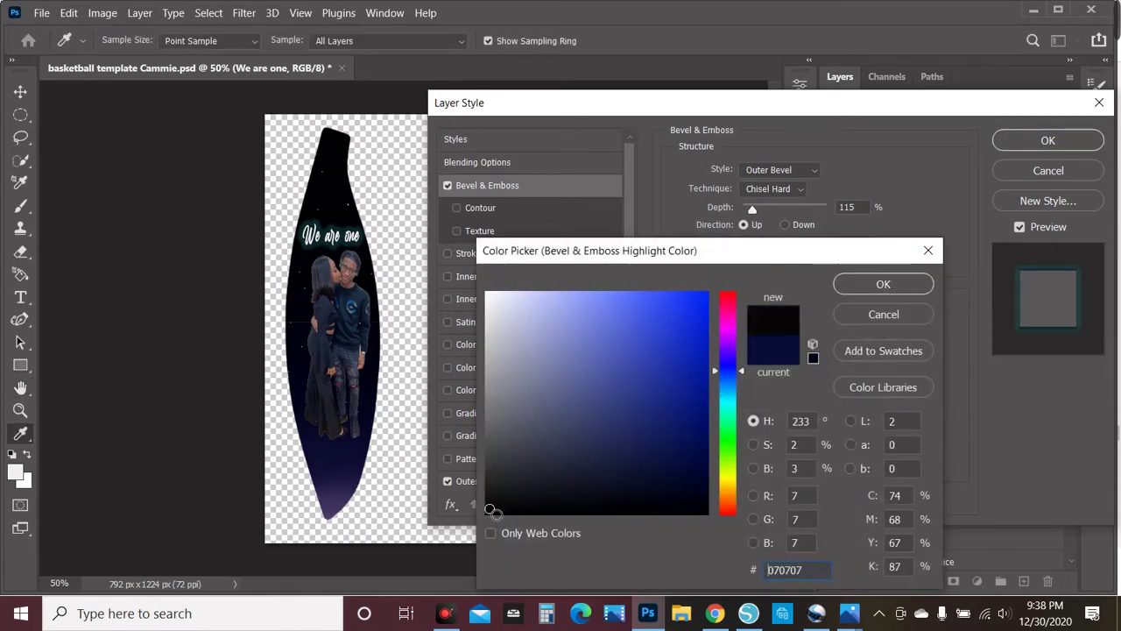
pyautogui.click(919, 289)
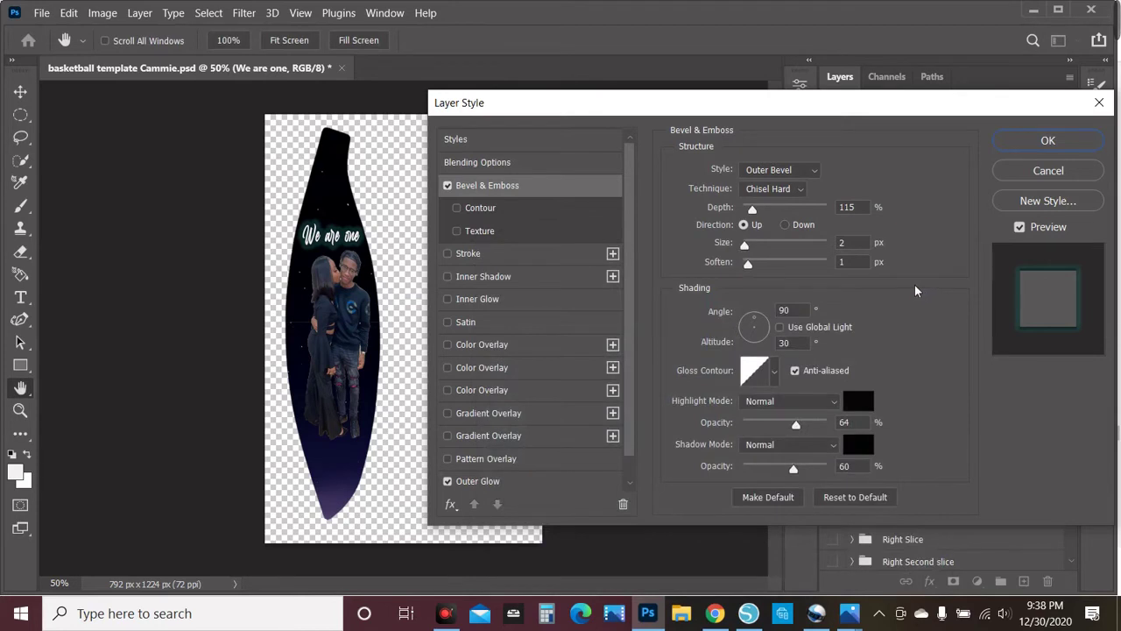
pyautogui.click(780, 173)
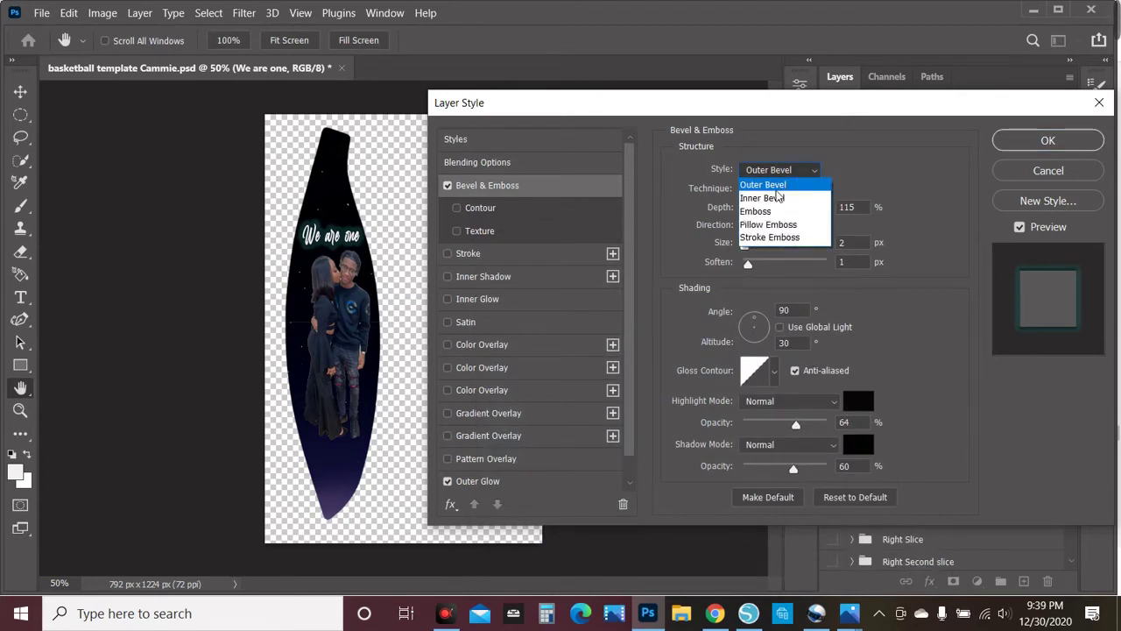
pyautogui.click(775, 187)
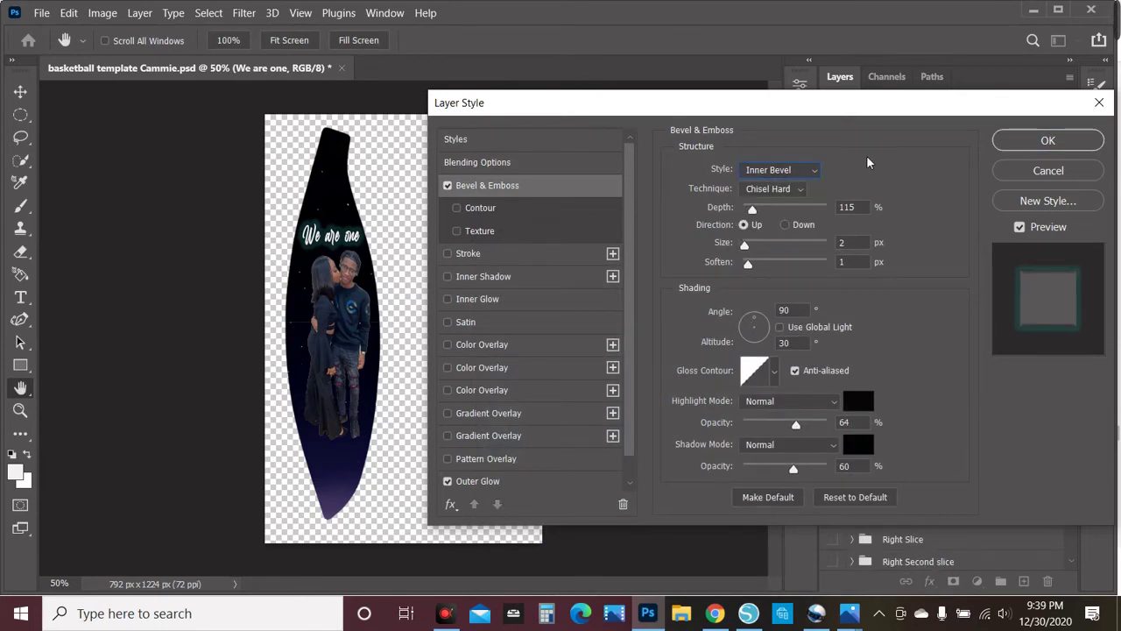
pyautogui.click(1025, 147)
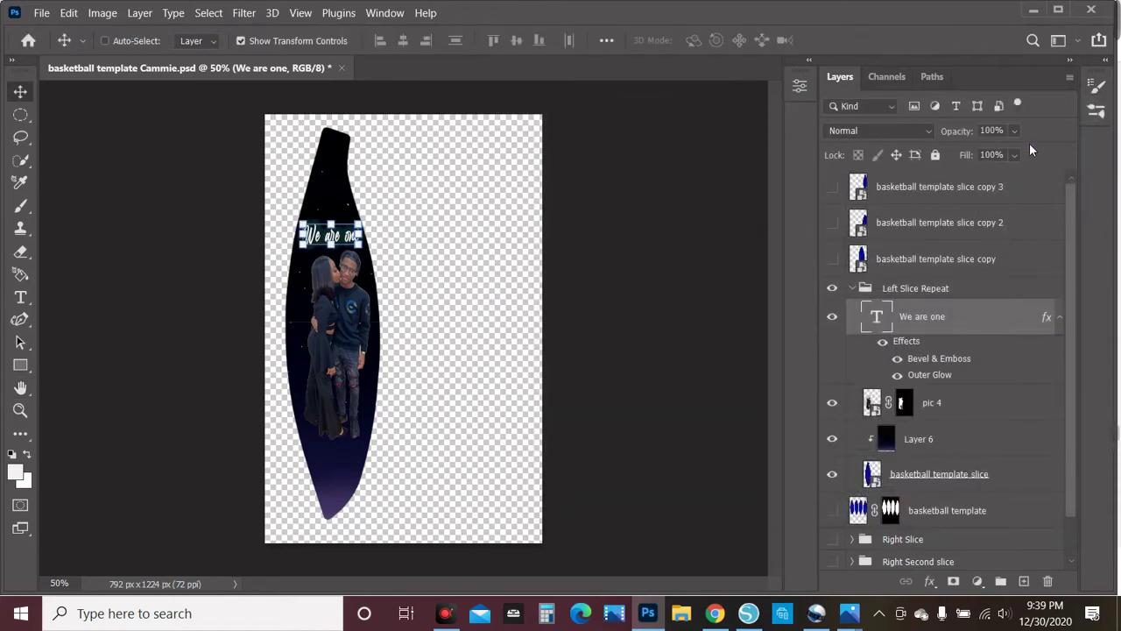
# Examine the bevel and glow of the "We are one" caption above the couple at 200% zoom
pyautogui.hotkey('ctrl', '+')
pyautogui.hotkey('ctrl', '+')
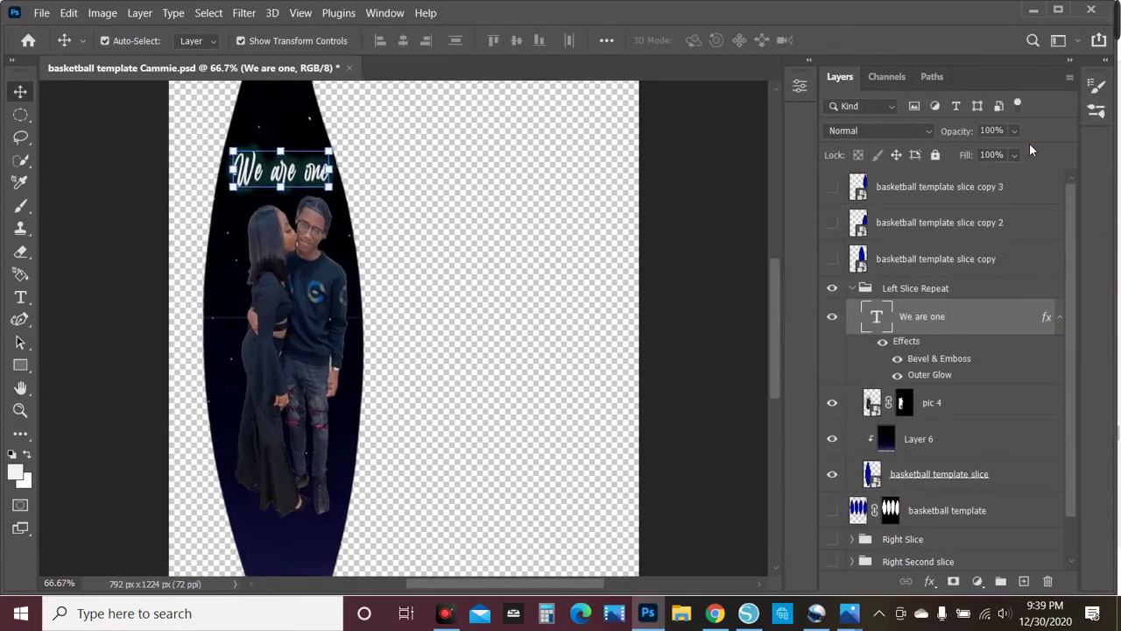
pyautogui.hotkey('ctrl', '+')
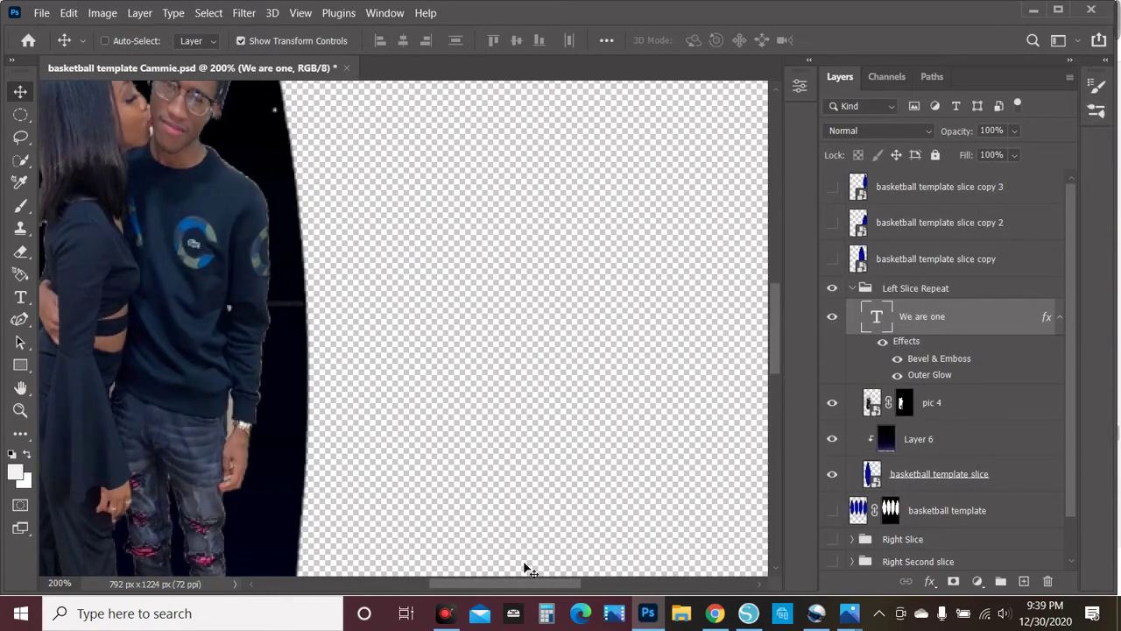
pyautogui.moveTo(521, 585); pyautogui.dragTo(445, 585)
pyautogui.scroll(5, 468, 474)
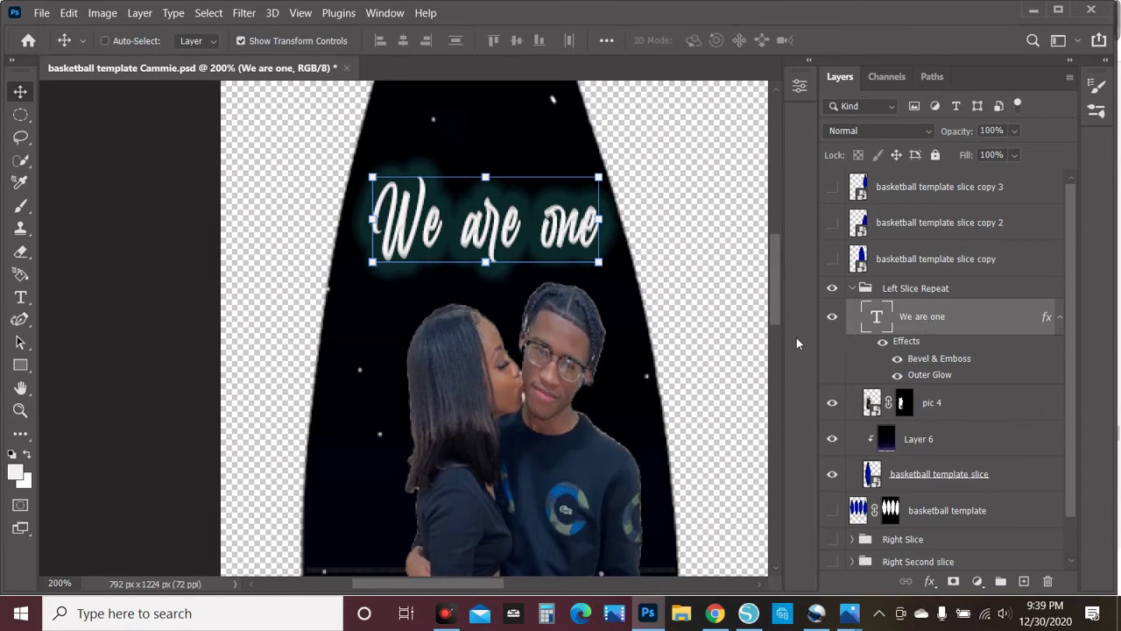
pyautogui.scroll(-1, 964, 417)
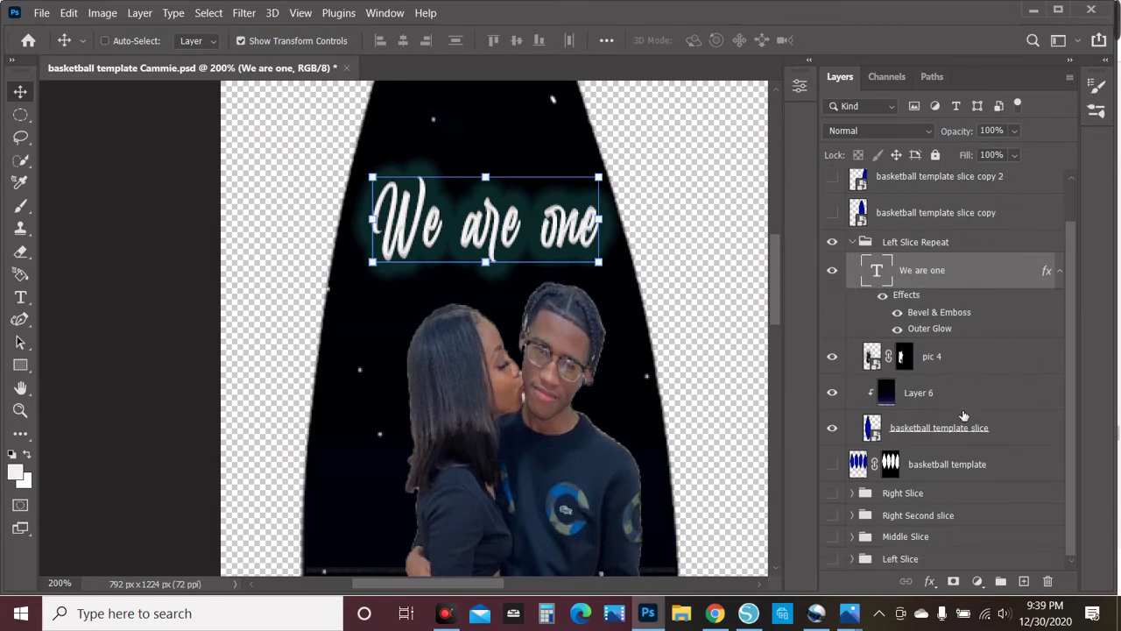
# Collapse the Left Slice Repeat group, deselect all layers and show the whole template at 50% zoom
pyautogui.click(855, 244)
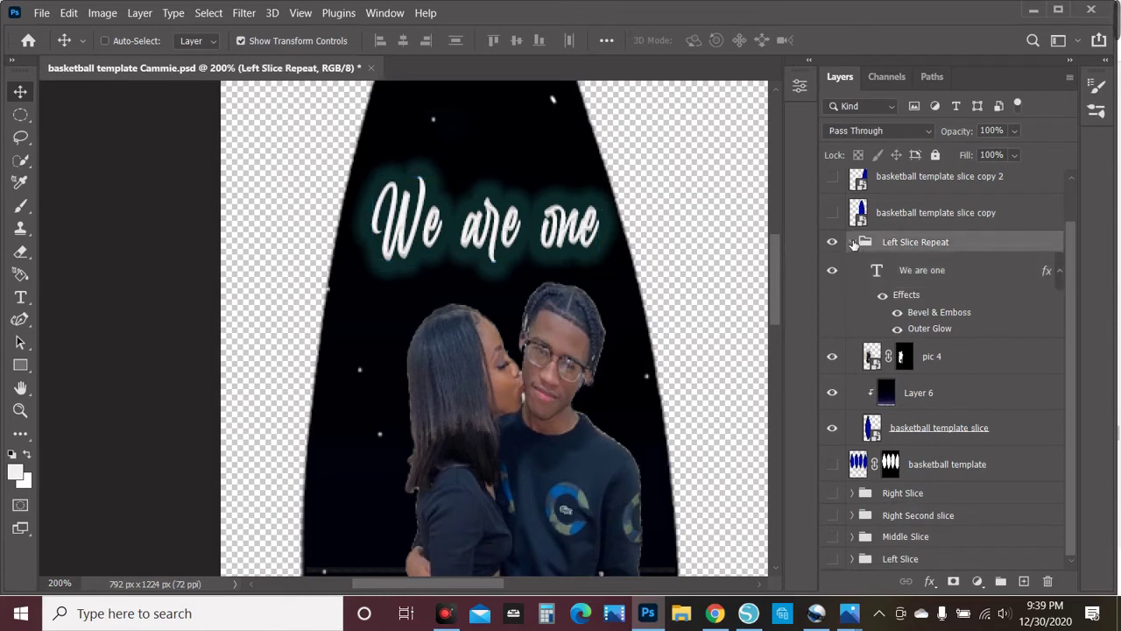
pyautogui.click(853, 244)
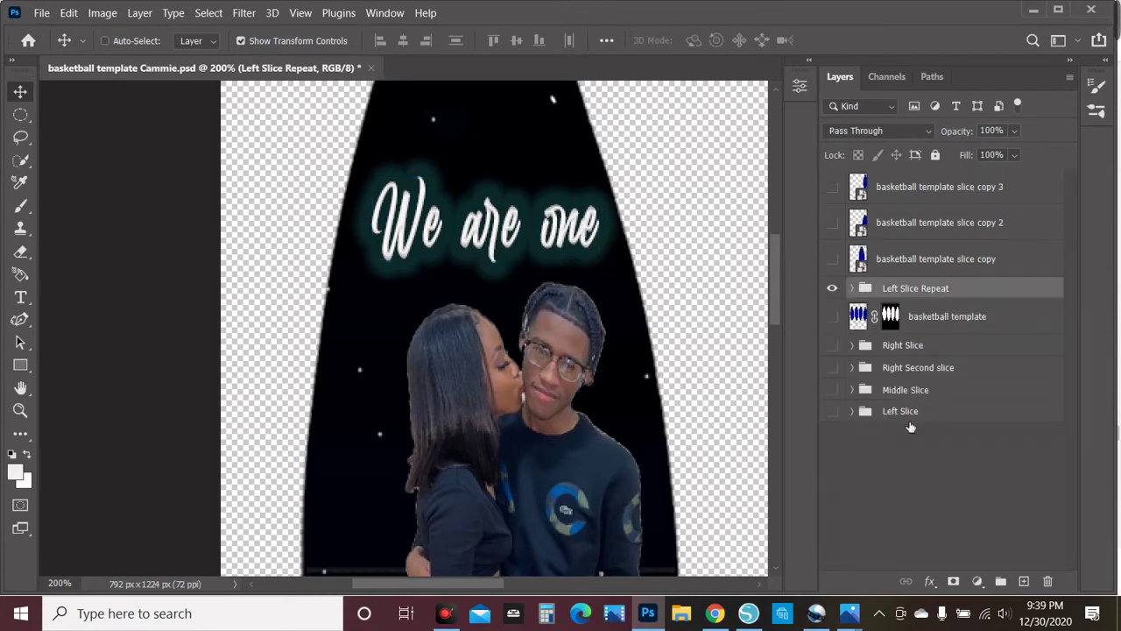
pyautogui.click(899, 503)
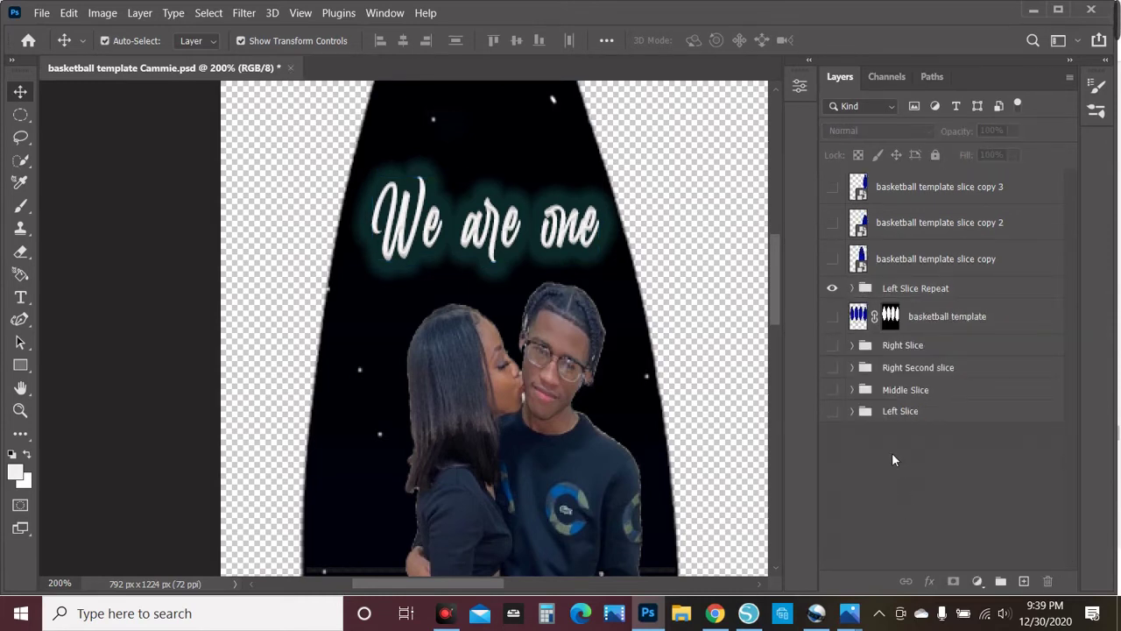
pyautogui.hotkey('ctrl', '-')
pyautogui.hotkey('ctrl', '-')
pyautogui.hotkey('ctrl', '-')
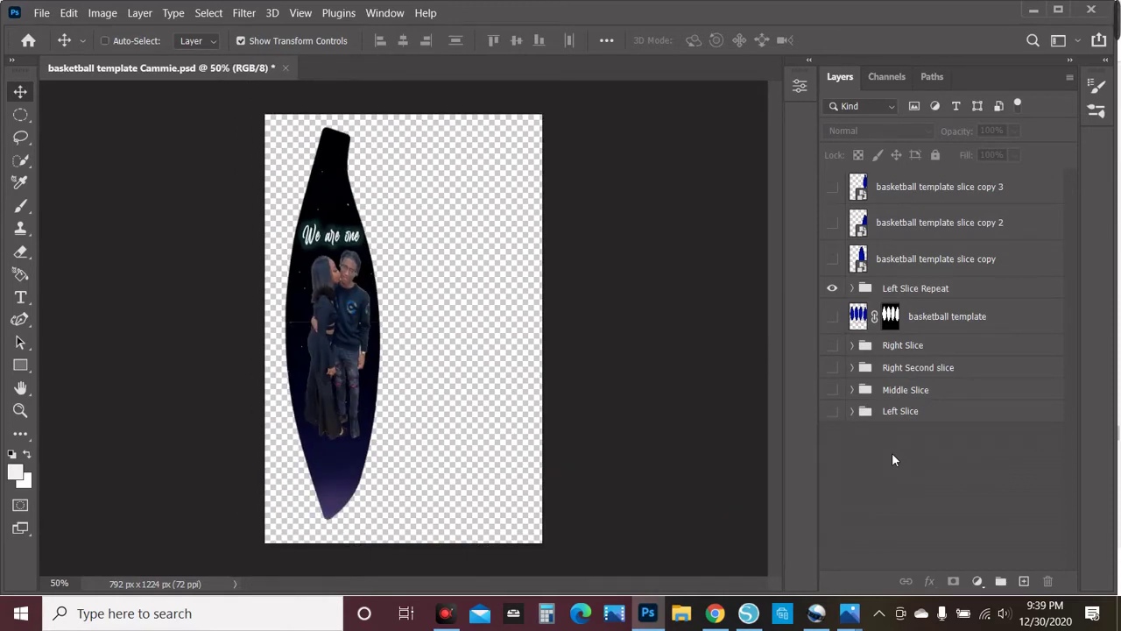
# Compare the Middle Slice design with the Left Slice Repeat and the blank slice copy by toggling their visibility
pyautogui.click(834, 266)
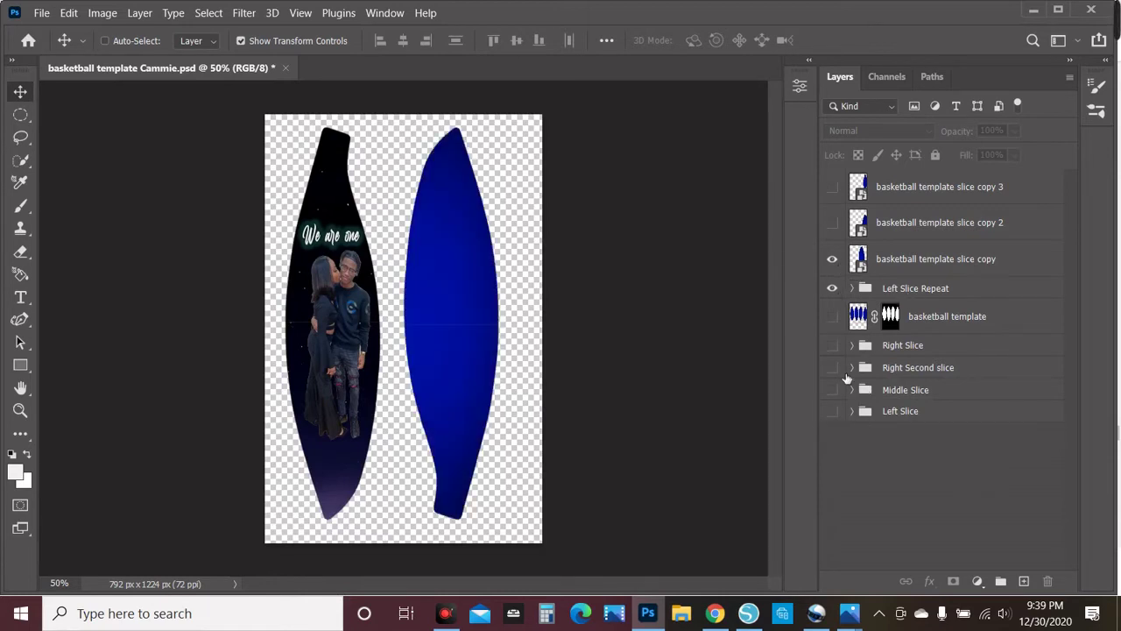
pyautogui.click(834, 390)
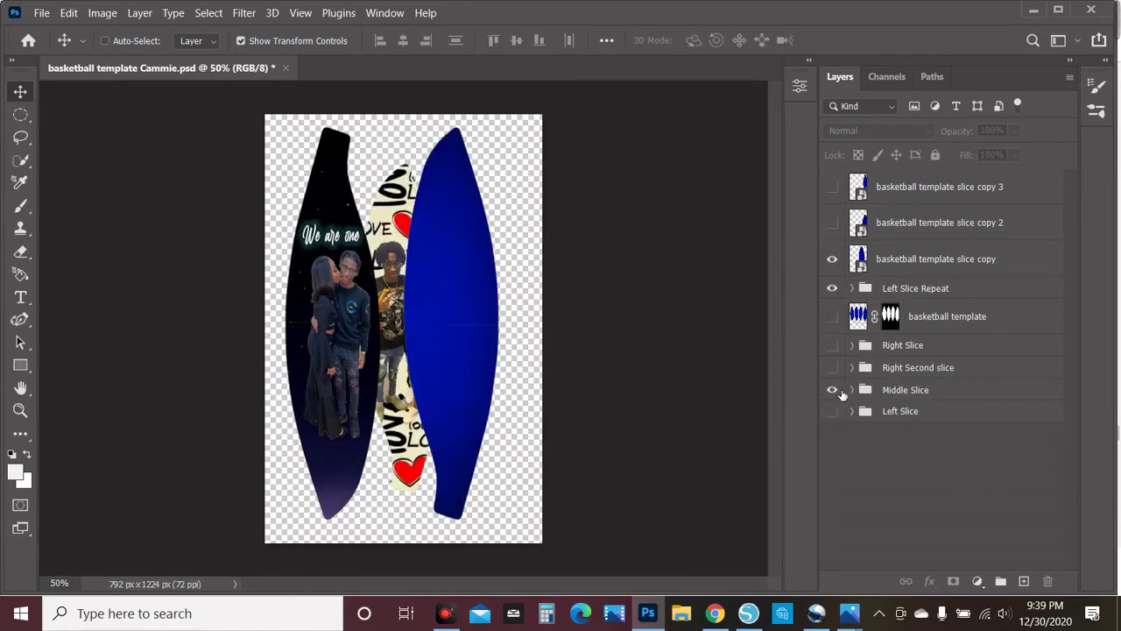
pyautogui.click(837, 261)
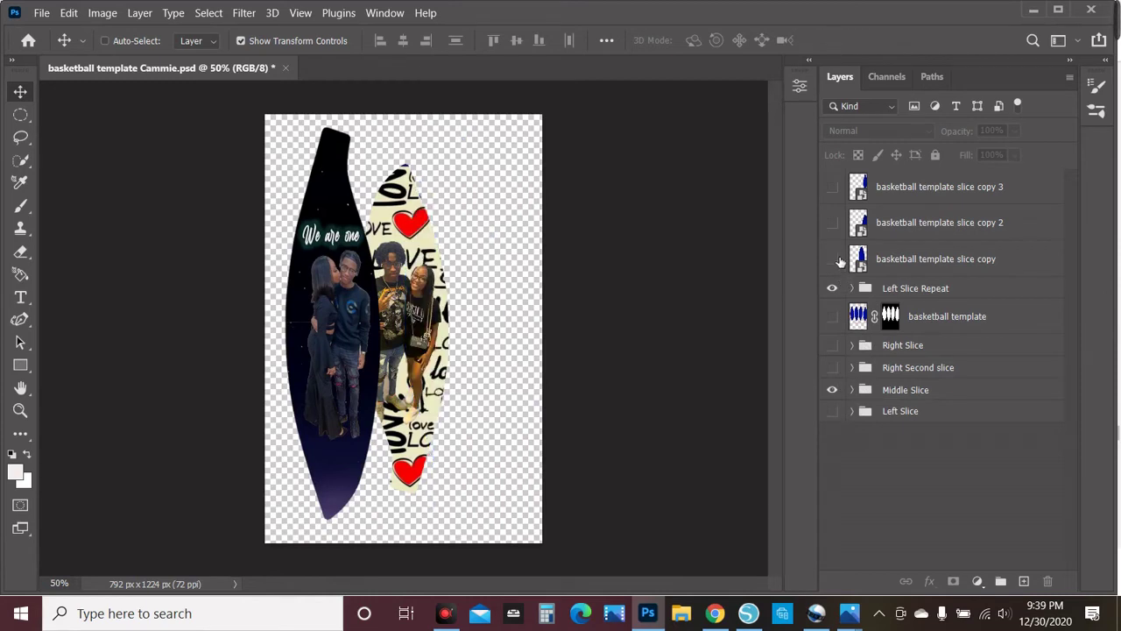
pyautogui.click(833, 391)
pyautogui.click(833, 390)
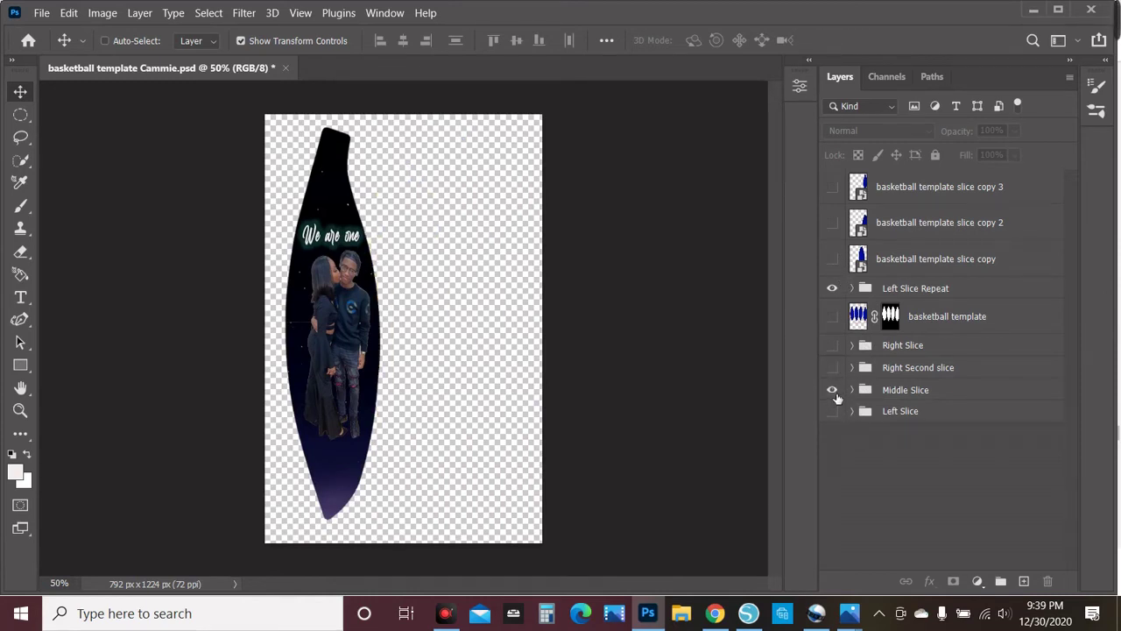
pyautogui.click(833, 289)
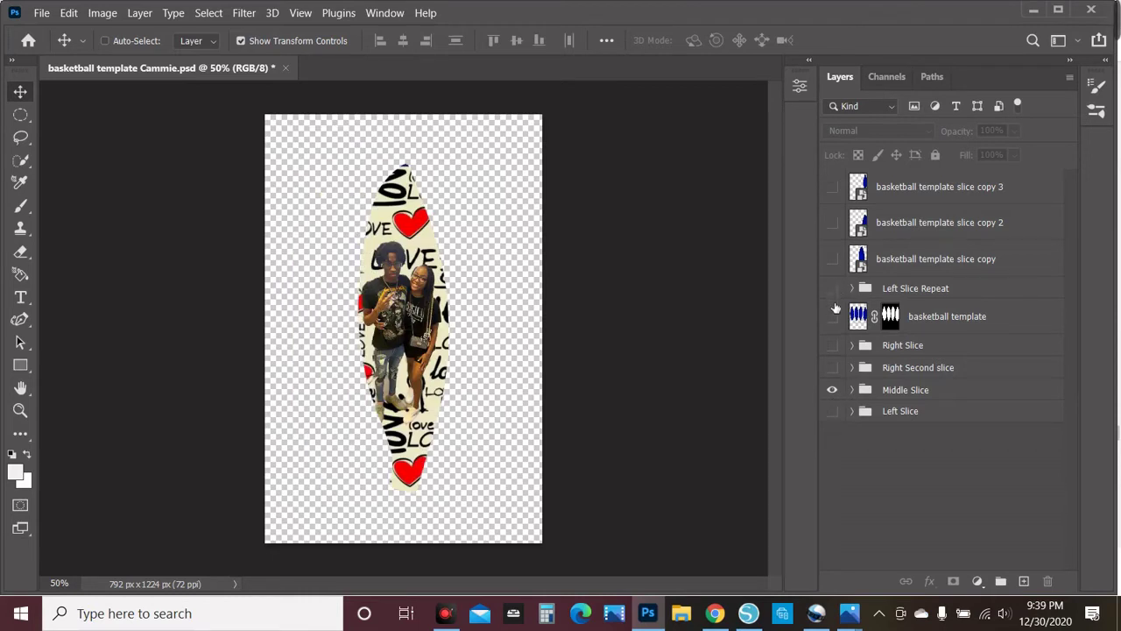
pyautogui.click(833, 289)
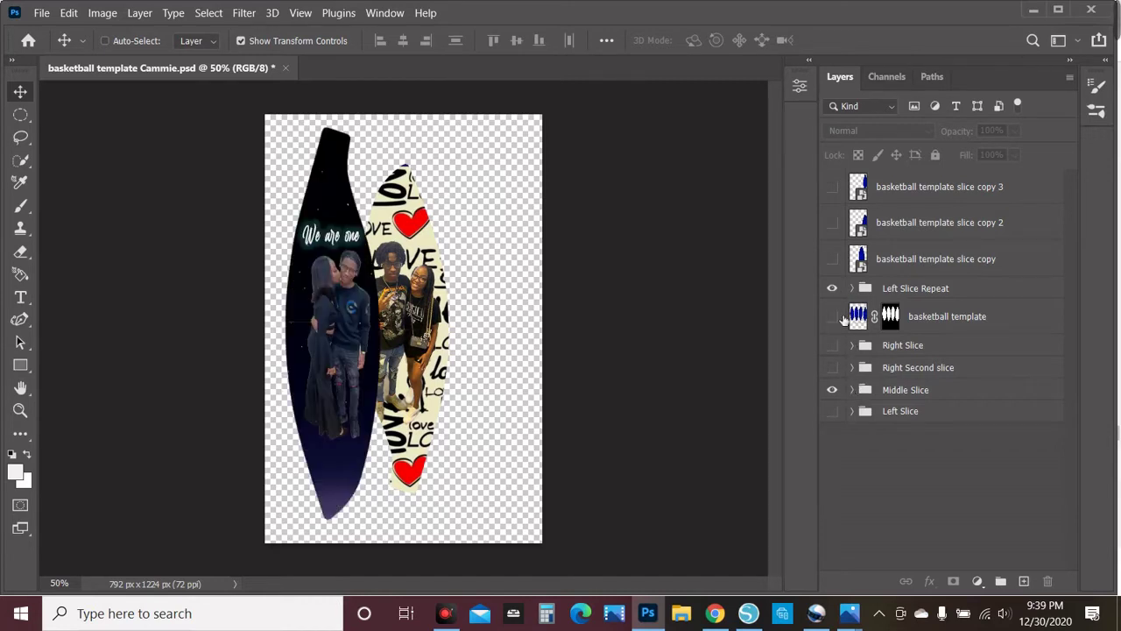
# Hide the Left Slice Repeat and Middle Slice groups and show the "basketball template slice copy" layer
pyautogui.click(836, 290)
pyautogui.click(832, 259)
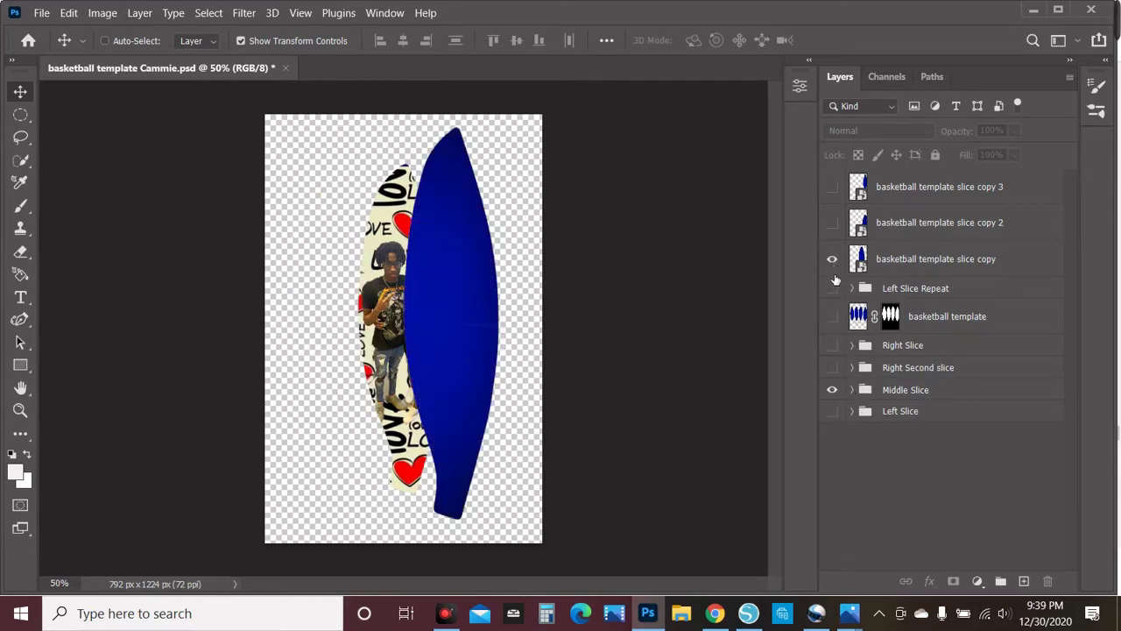
pyautogui.click(832, 390)
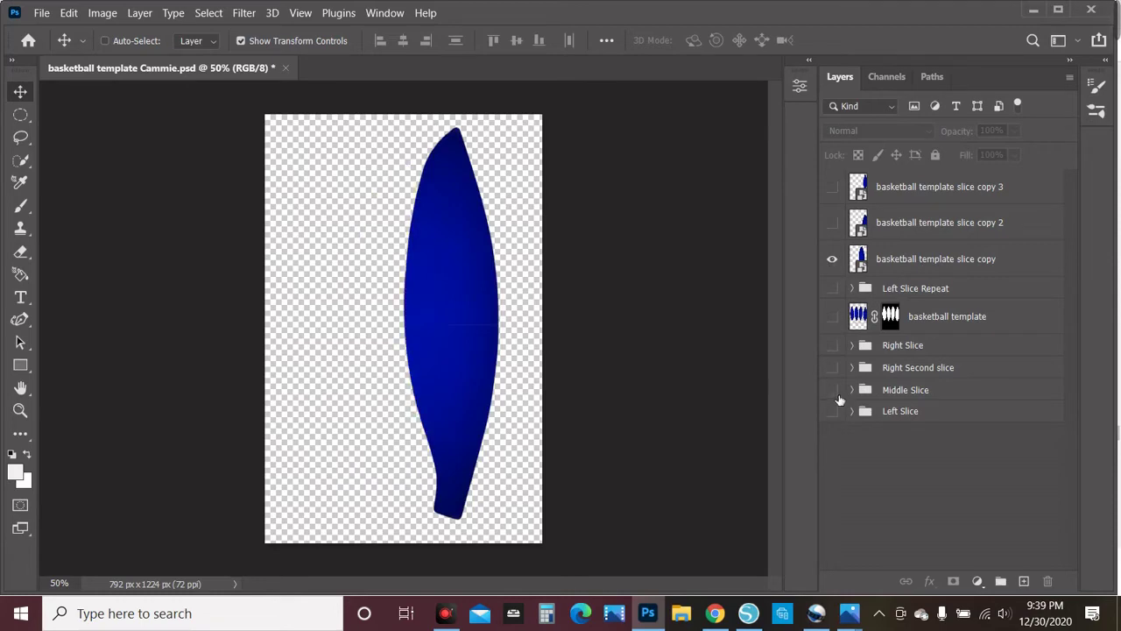
# Place the "pic 2" photo of the couple in the template as an embedded image
pyautogui.click(41, 13)
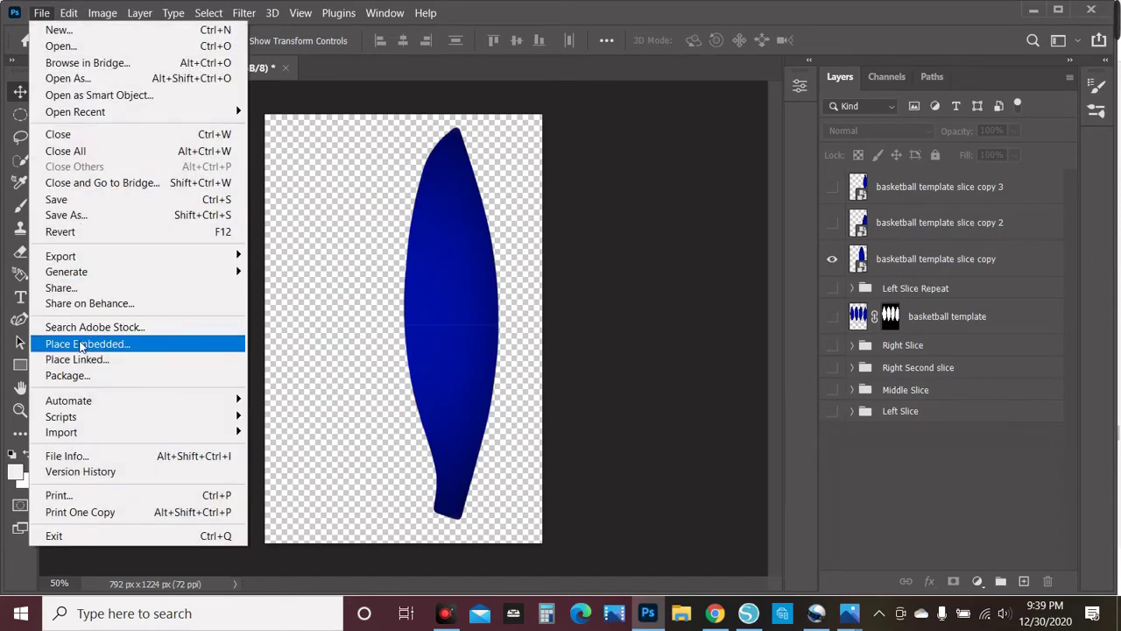
pyautogui.click(79, 346)
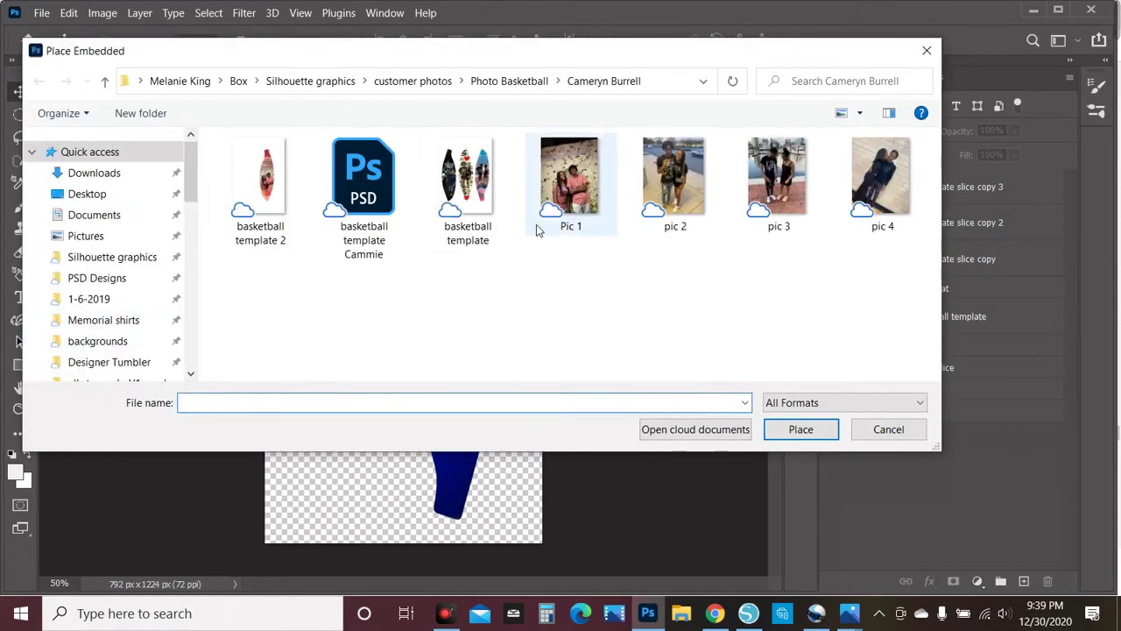
pyautogui.click(675, 174)
pyautogui.click(784, 428)
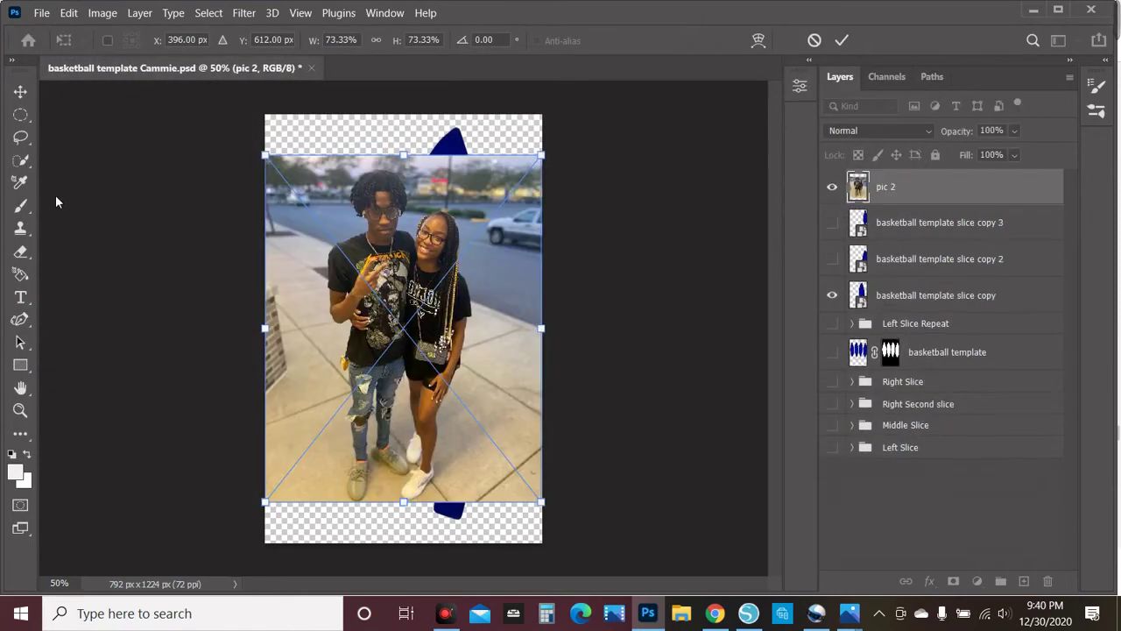
# Select the couple in pic 2 from their heads to their shoes with the Quick Selection tool
pyautogui.click(21, 161)
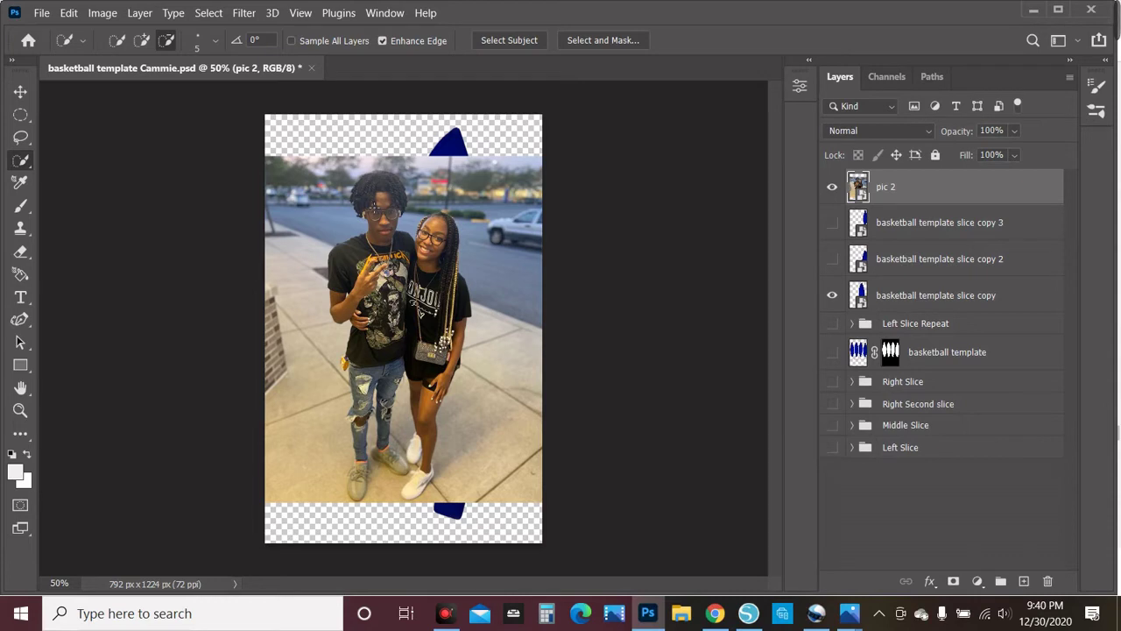
pyautogui.click(140, 40)
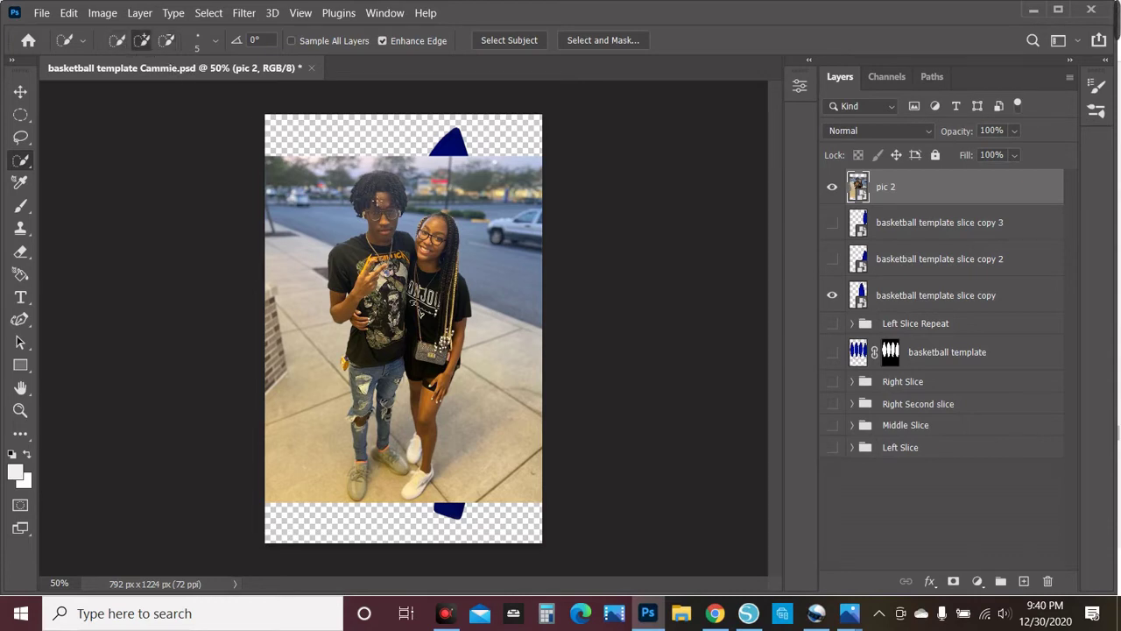
pyautogui.moveTo(369, 182)
pyautogui.mouseDown()
pyautogui.moveTo(391, 224)
pyautogui.moveTo(379, 317)
pyautogui.mouseUp()
pyautogui.moveTo(368, 267)
pyautogui.mouseDown()
pyautogui.moveTo(390, 307)
pyautogui.moveTo(385, 325)
pyautogui.moveTo(403, 266)
pyautogui.moveTo(436, 247)
pyautogui.moveTo(442, 281)
pyautogui.mouseUp()
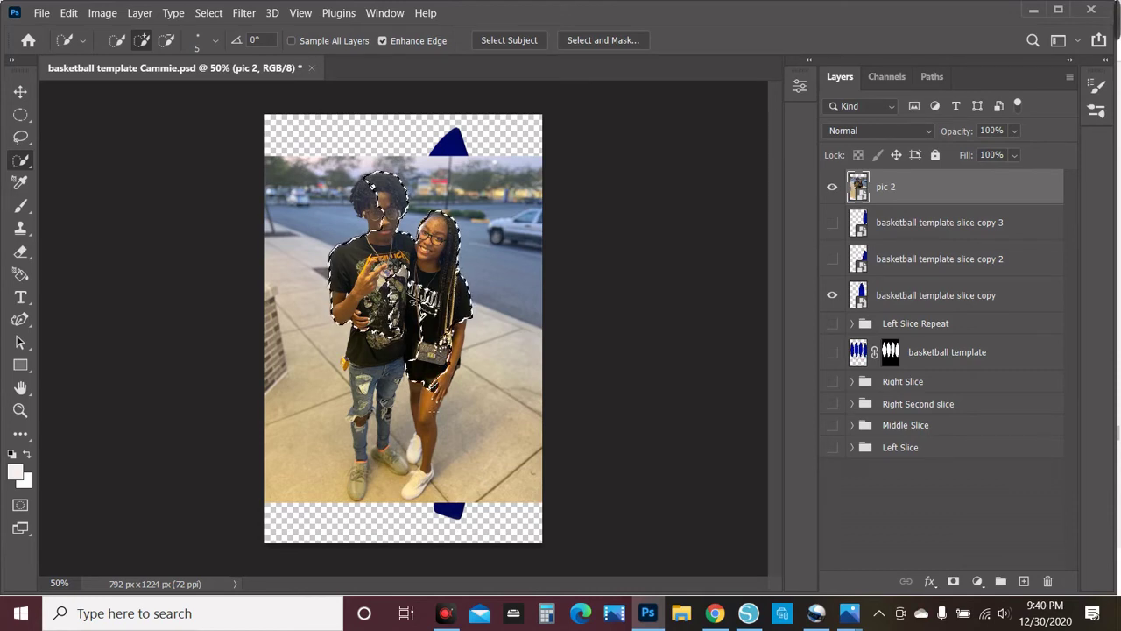
pyautogui.moveTo(417, 359); pyautogui.dragTo(427, 455)
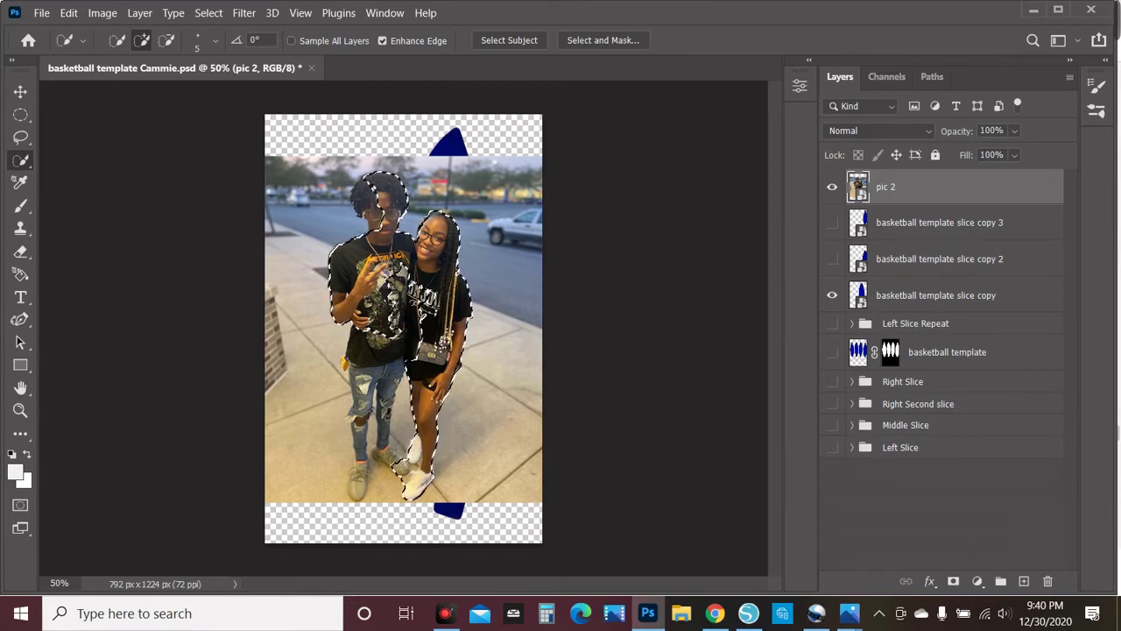
pyautogui.moveTo(388, 410)
pyautogui.mouseDown()
pyautogui.moveTo(387, 442)
pyautogui.moveTo(377, 412)
pyautogui.moveTo(361, 477)
pyautogui.moveTo(371, 394)
pyautogui.moveTo(353, 377)
pyautogui.moveTo(353, 416)
pyautogui.mouseUp()
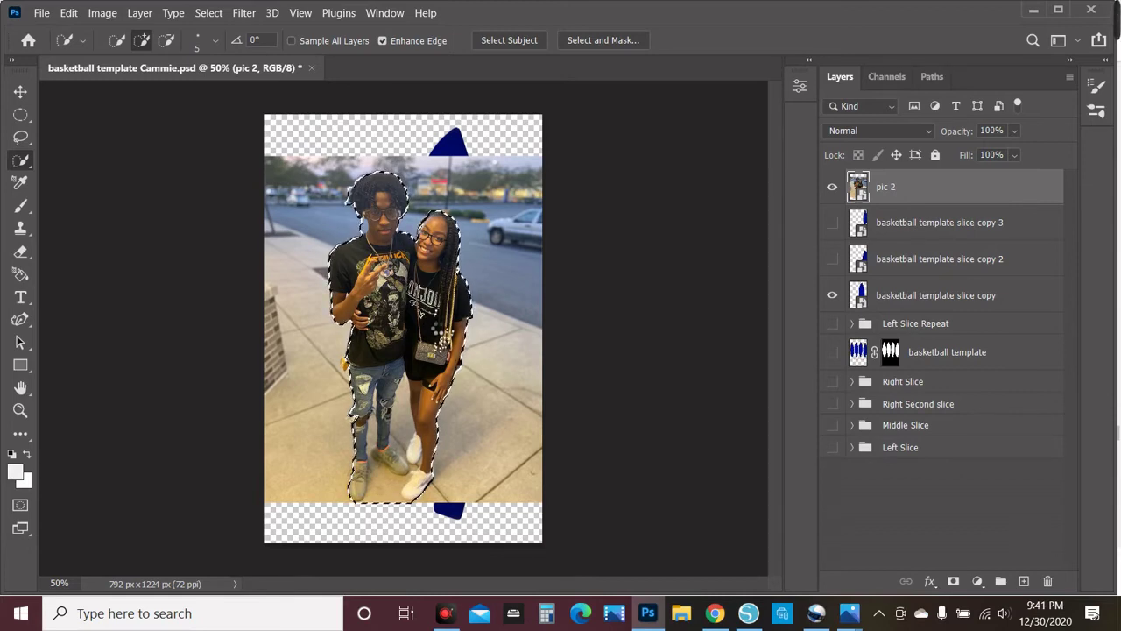
# Subtract the stray background around his hair and between the legs from the selection, then mask pic 2 with it
pyautogui.click(166, 40)
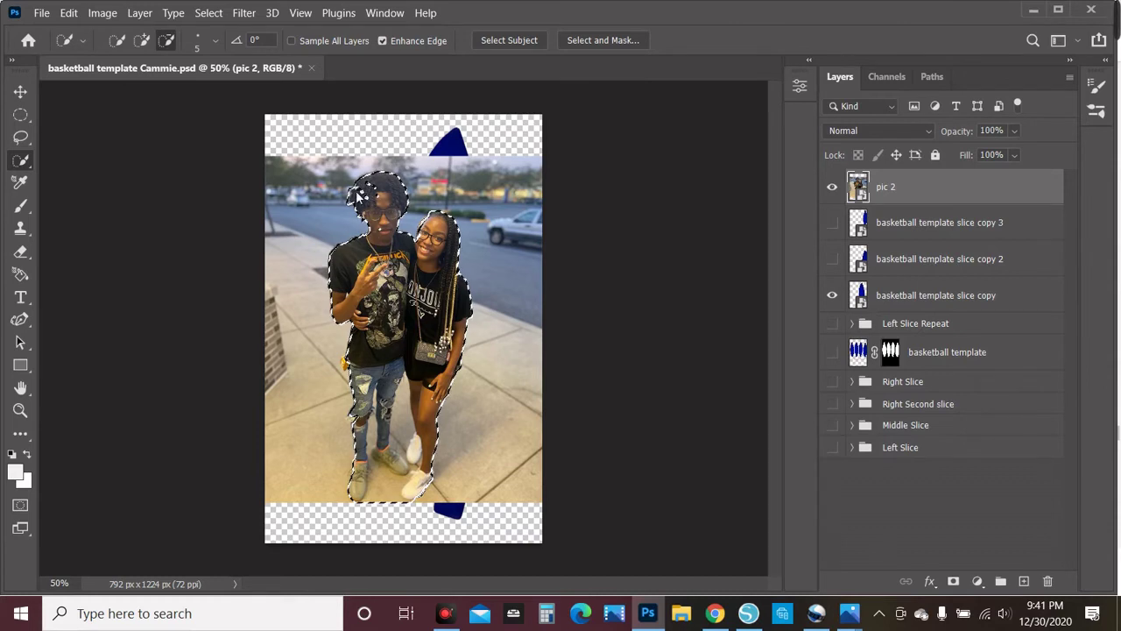
pyautogui.click(373, 189)
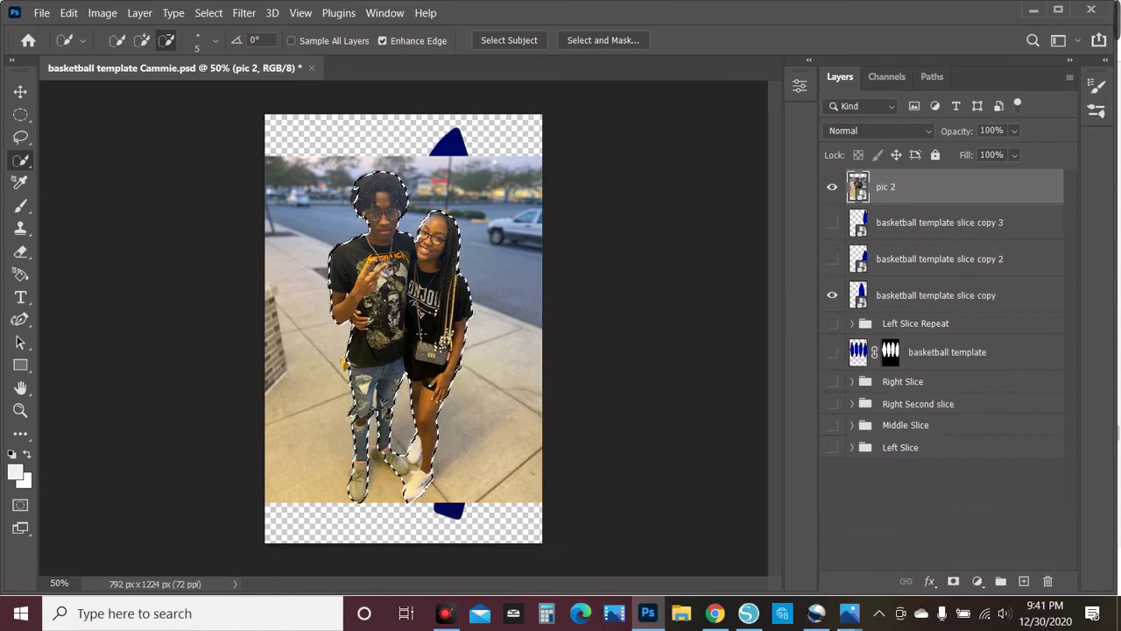
pyautogui.press('alt')
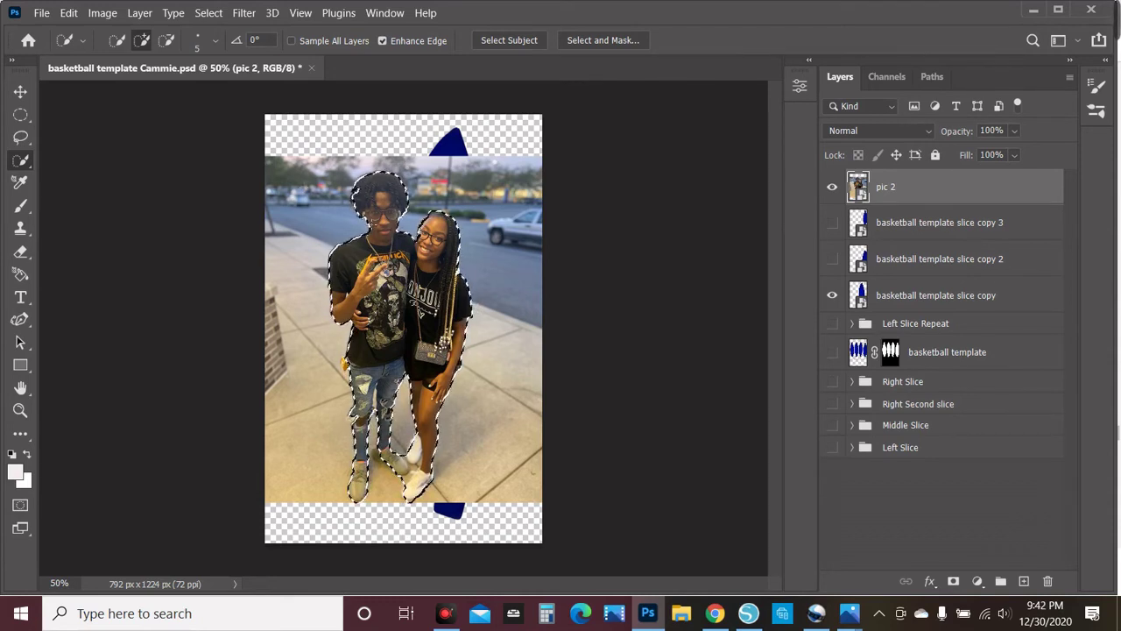
pyautogui.click(953, 581)
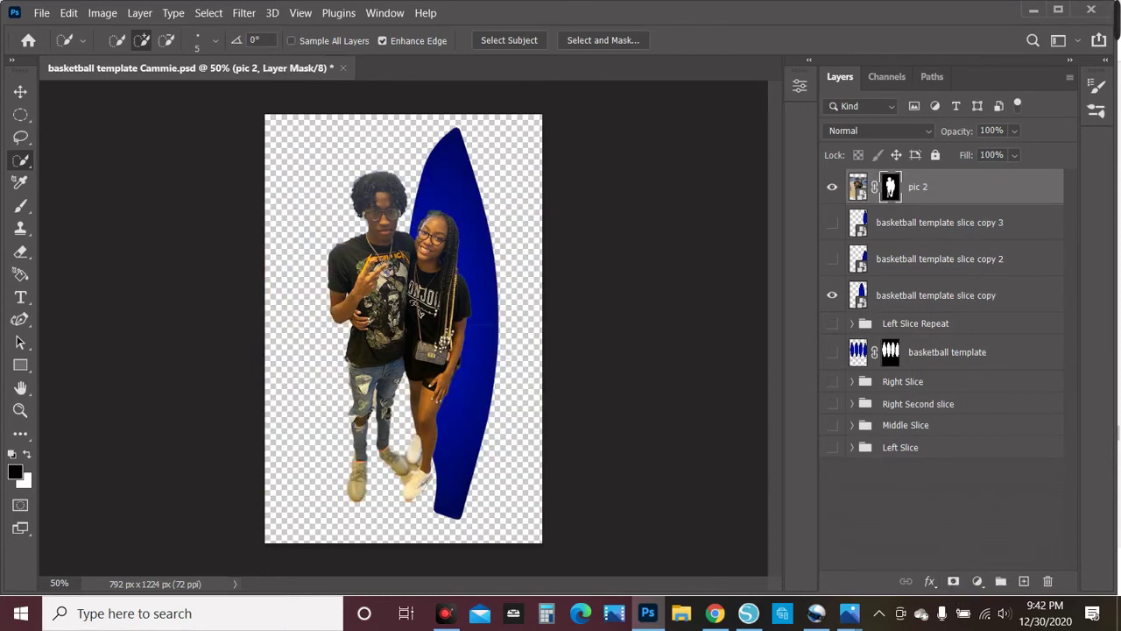
# Scale the masked couple to about 6.03 in wide and 61.62% height, position them inside the blue slice and apply the transform
pyautogui.click(21, 91)
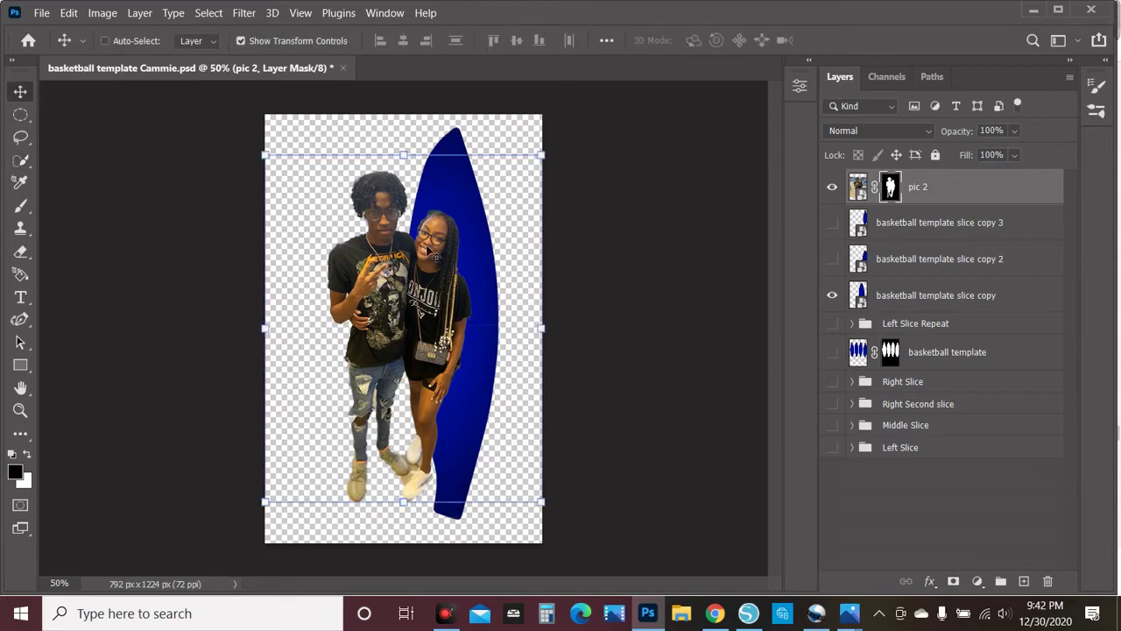
pyautogui.moveTo(274, 163); pyautogui.dragTo(405, 300)
pyautogui.moveTo(480, 344); pyautogui.dragTo(480, 359)
pyautogui.moveTo(473, 411); pyautogui.dragTo(459, 321)
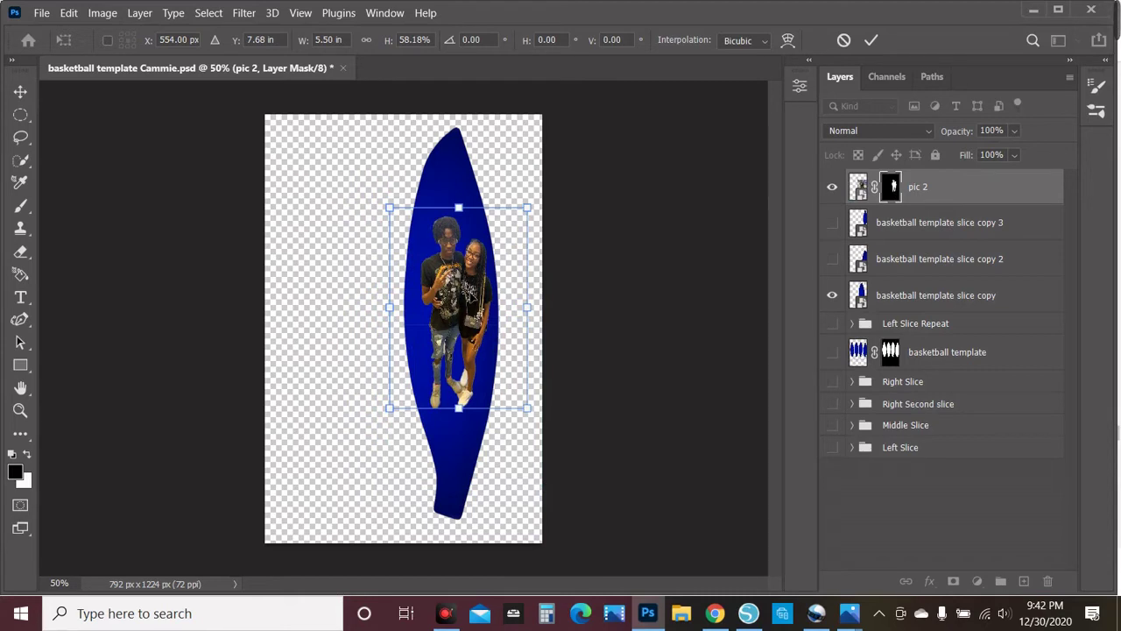
pyautogui.moveTo(398, 210); pyautogui.dragTo(376, 197)
pyautogui.moveTo(463, 272); pyautogui.dragTo(473, 277)
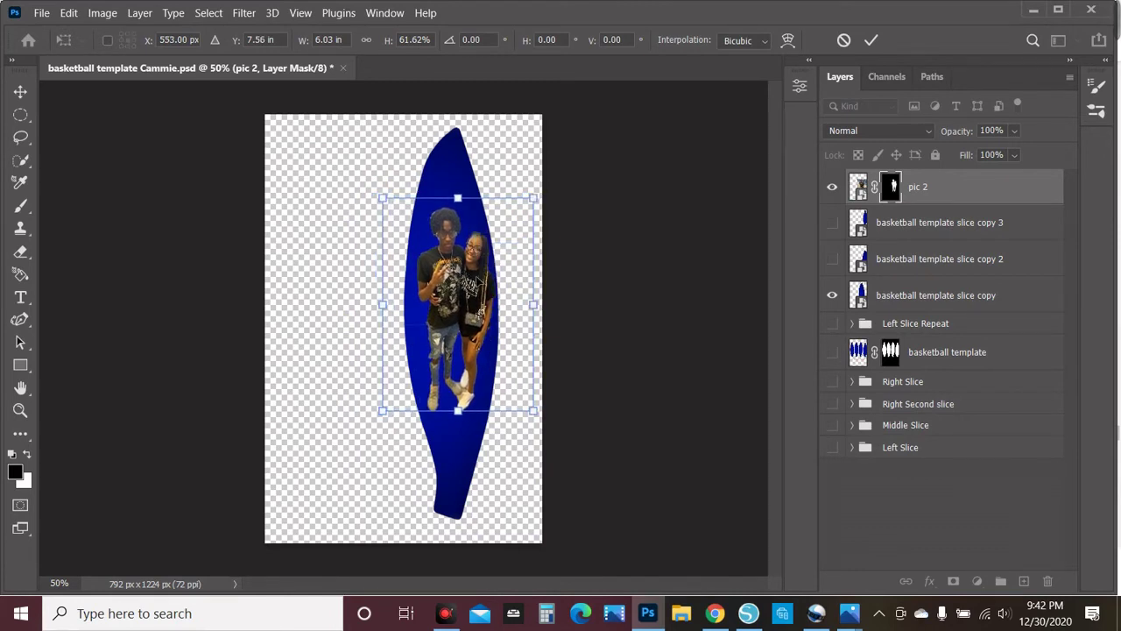
pyautogui.moveTo(491, 247); pyautogui.dragTo(484, 245)
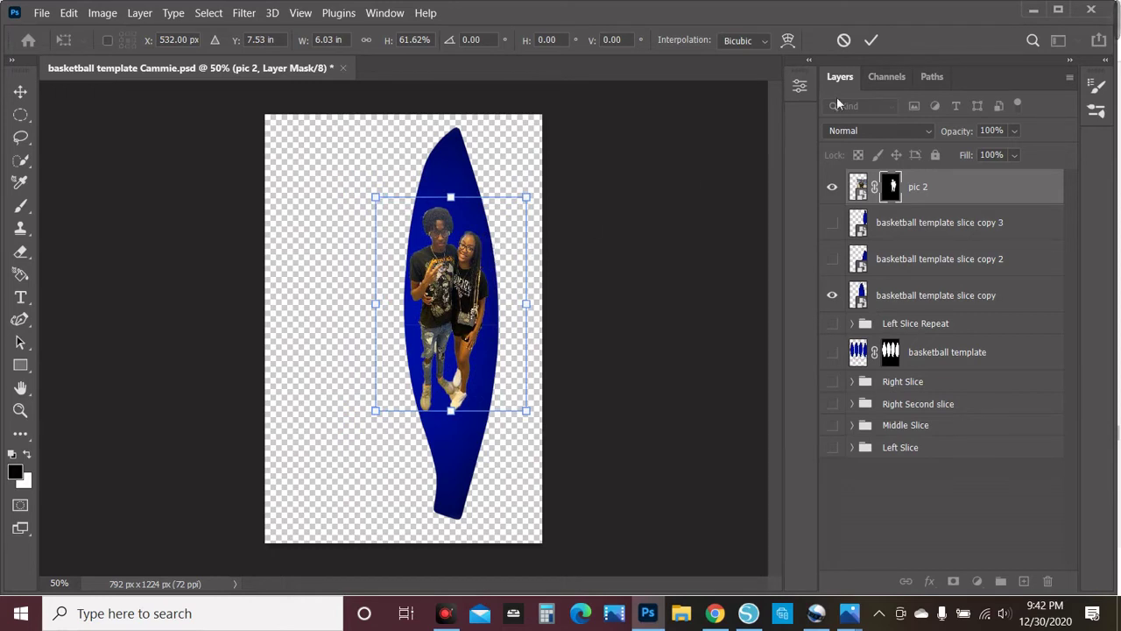
pyautogui.click(872, 42)
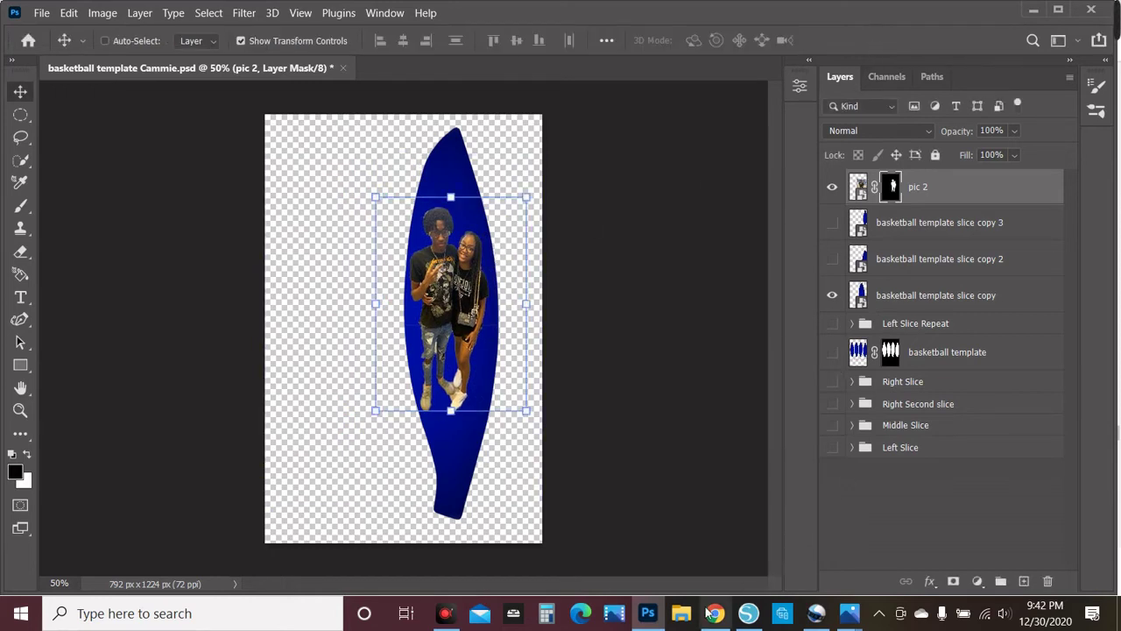
# Switch to Chrome and search Google Images for "love background images"
pyautogui.click(713, 613)
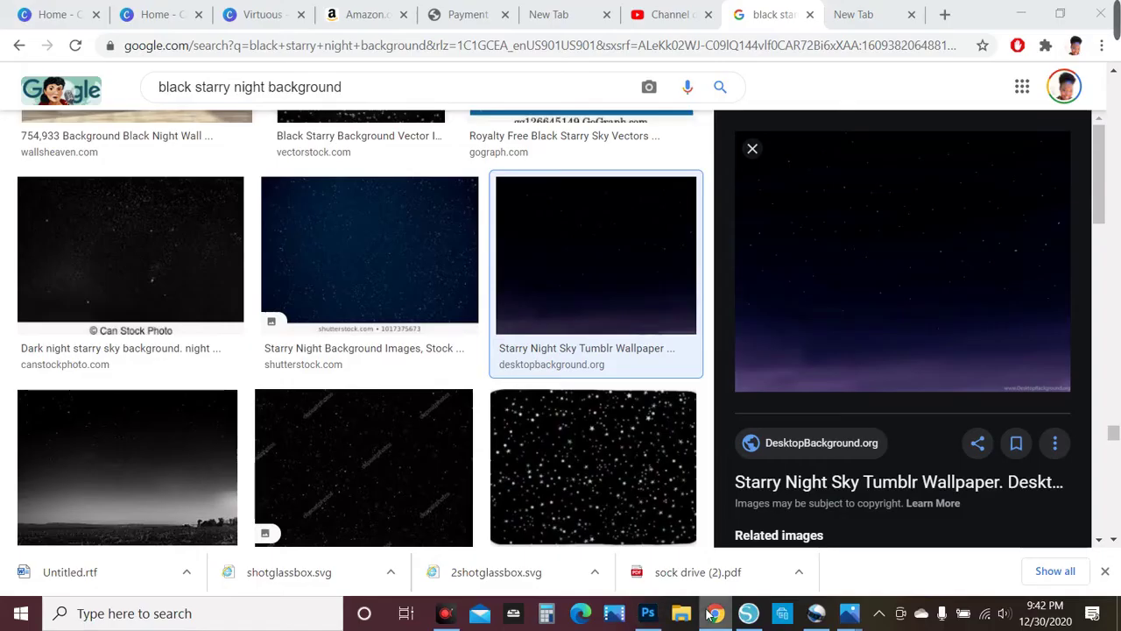
pyautogui.click(613, 54)
pyautogui.write('love ')
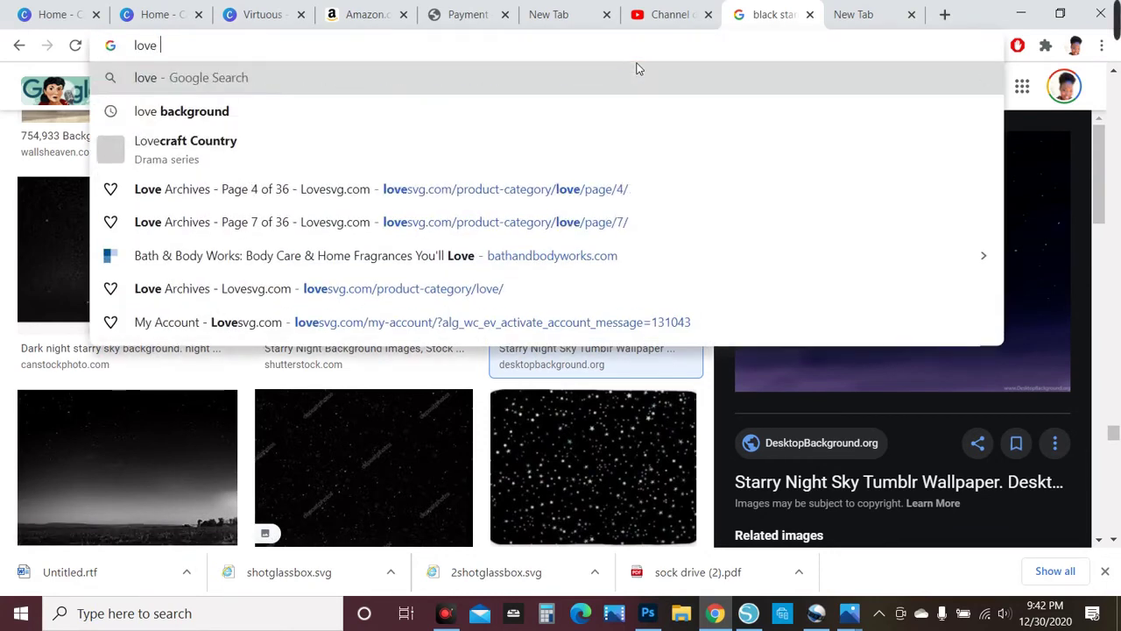
pyautogui.write('back')
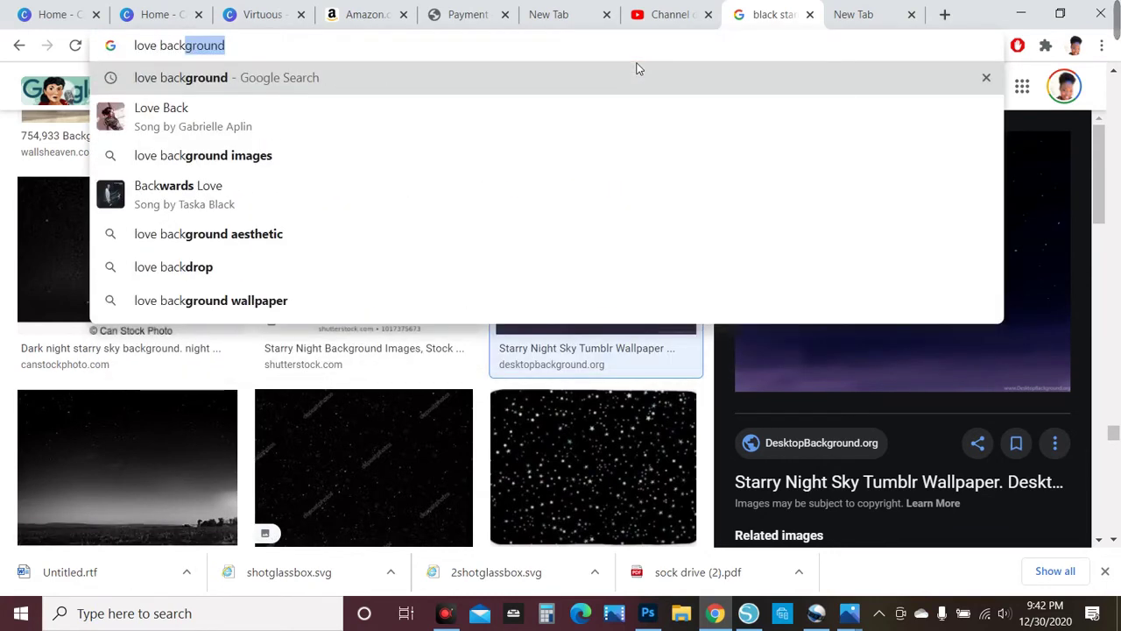
pyautogui.click(257, 155)
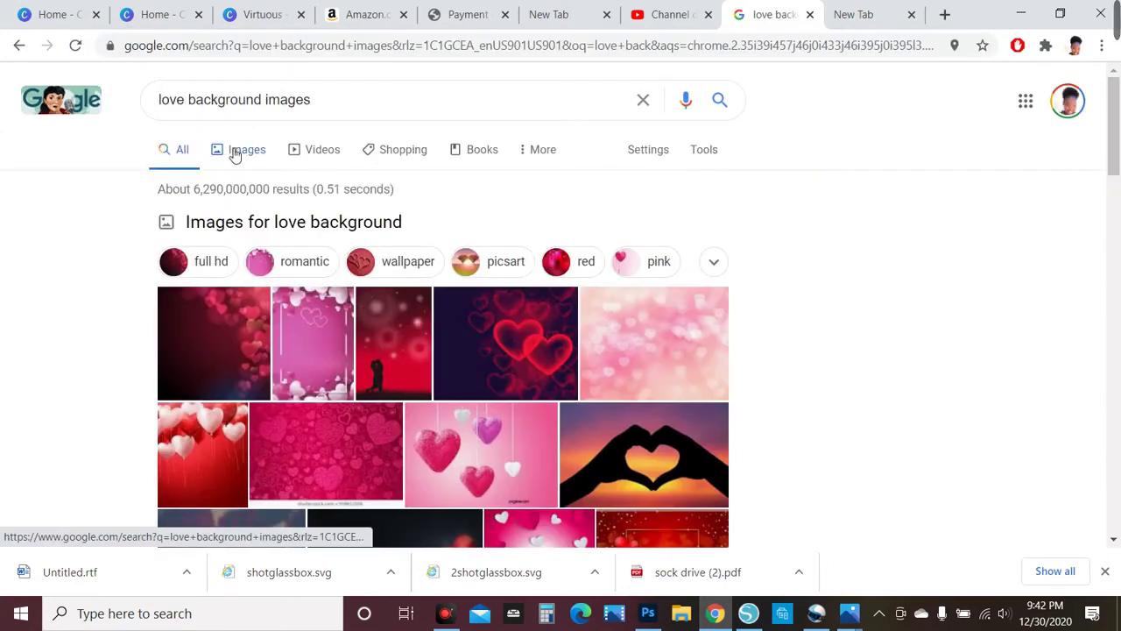
pyautogui.click(234, 154)
# Find the grunge LOVE lettering image in the results, open its related cream pattern with red hearts from 99images, and copy that image
pyautogui.scroll(-8, 388, 241)
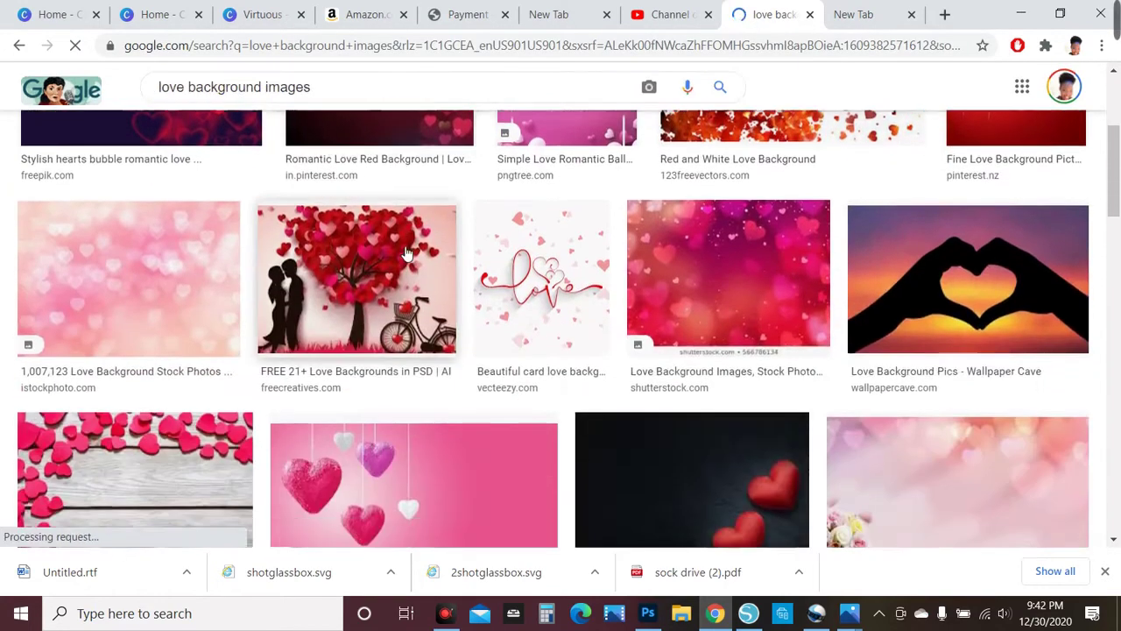
pyautogui.scroll(-10, 406, 254)
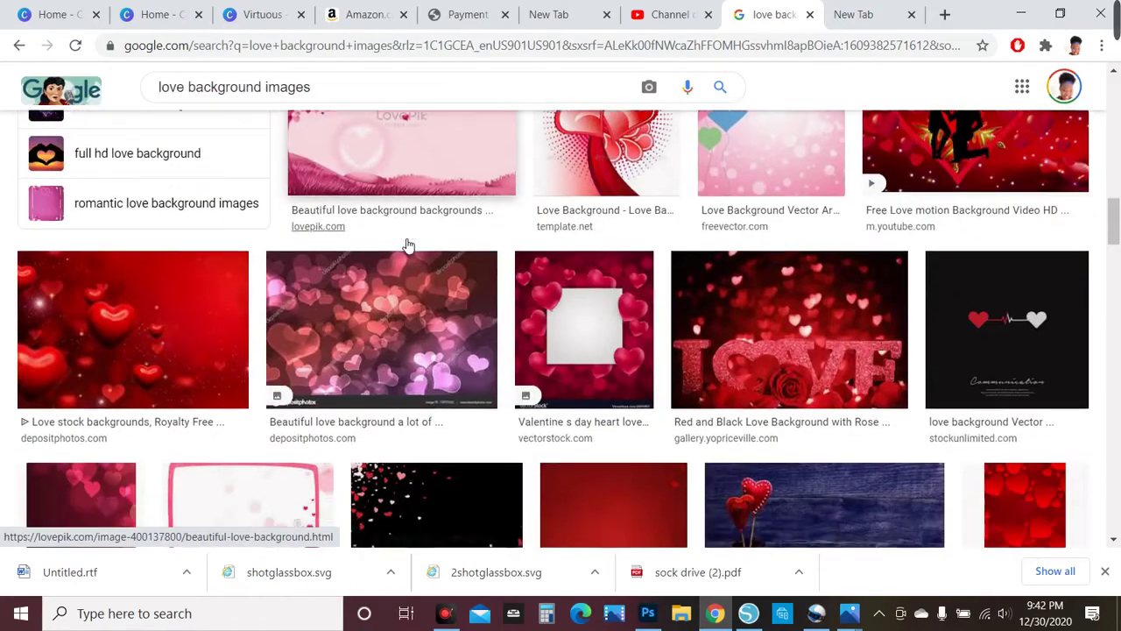
pyautogui.scroll(-15, 407, 243)
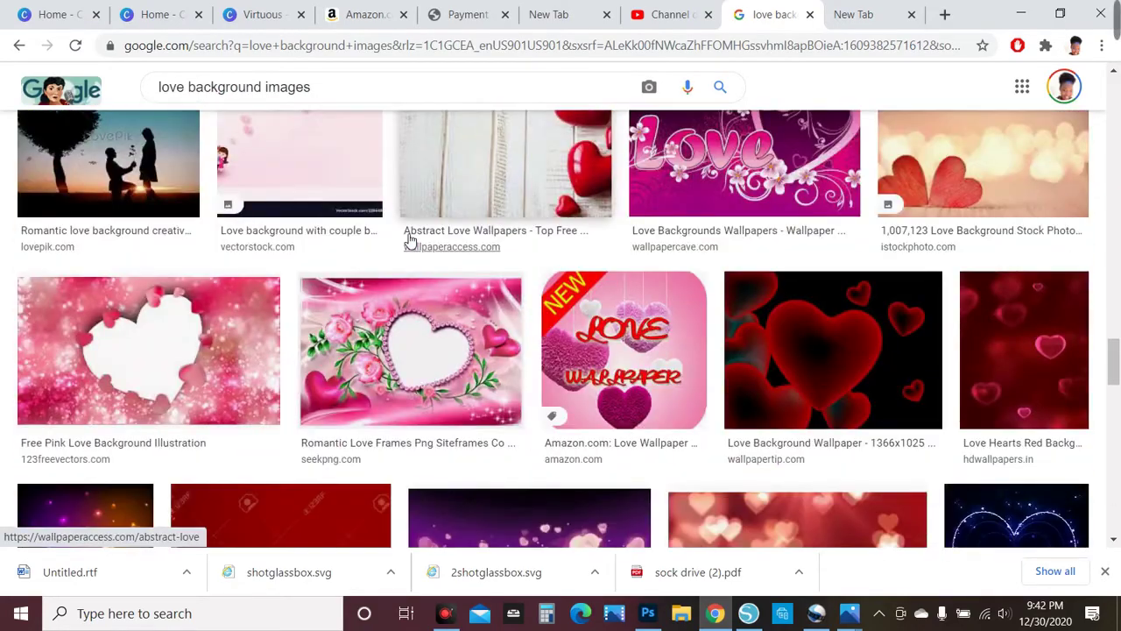
pyautogui.scroll(-12, 409, 241)
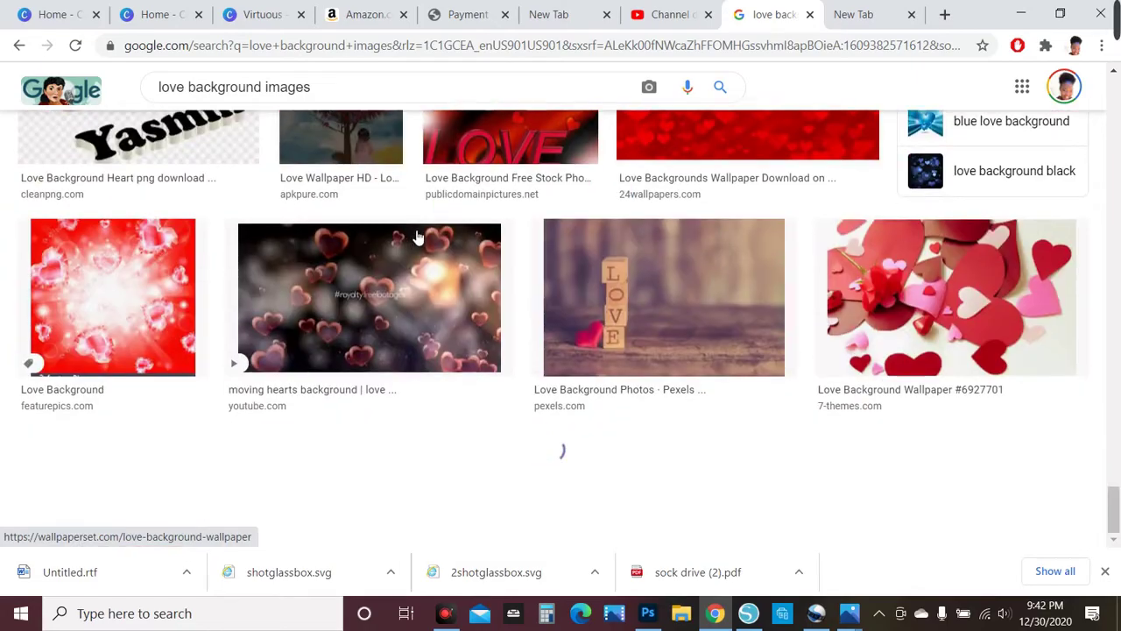
pyautogui.scroll(-15, 419, 228)
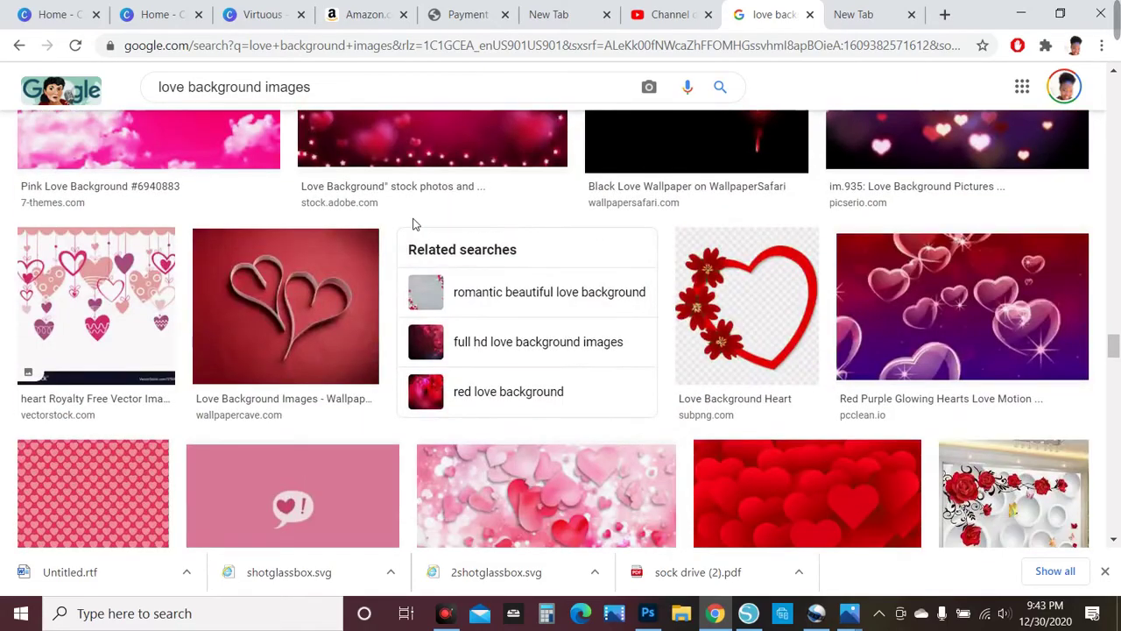
pyautogui.scroll(-15, 419, 226)
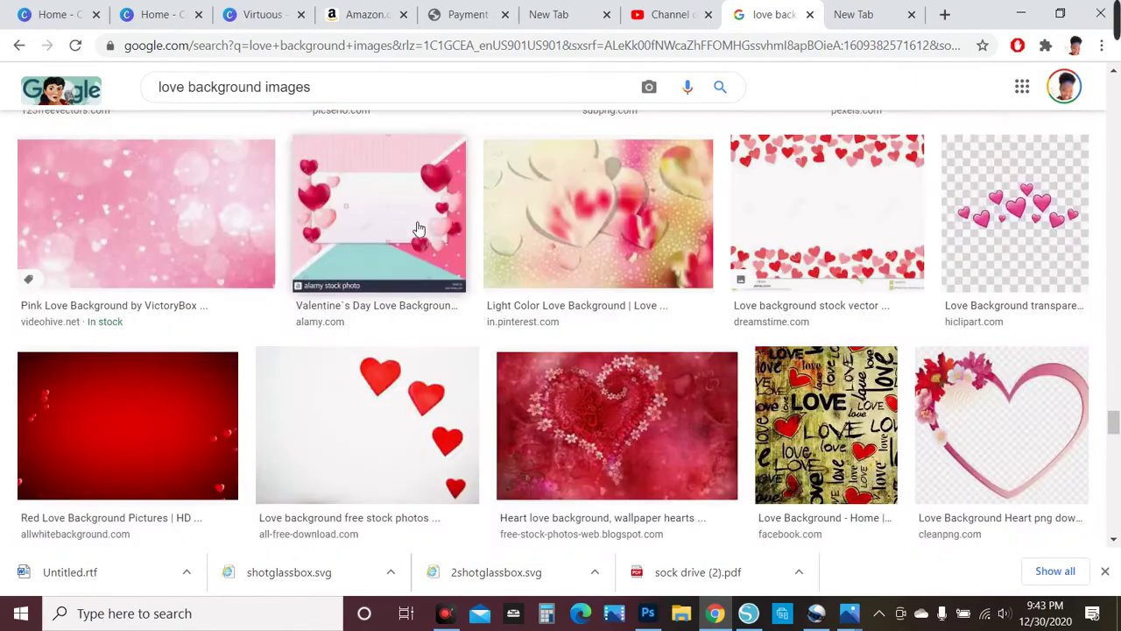
pyautogui.scroll(4, 419, 226)
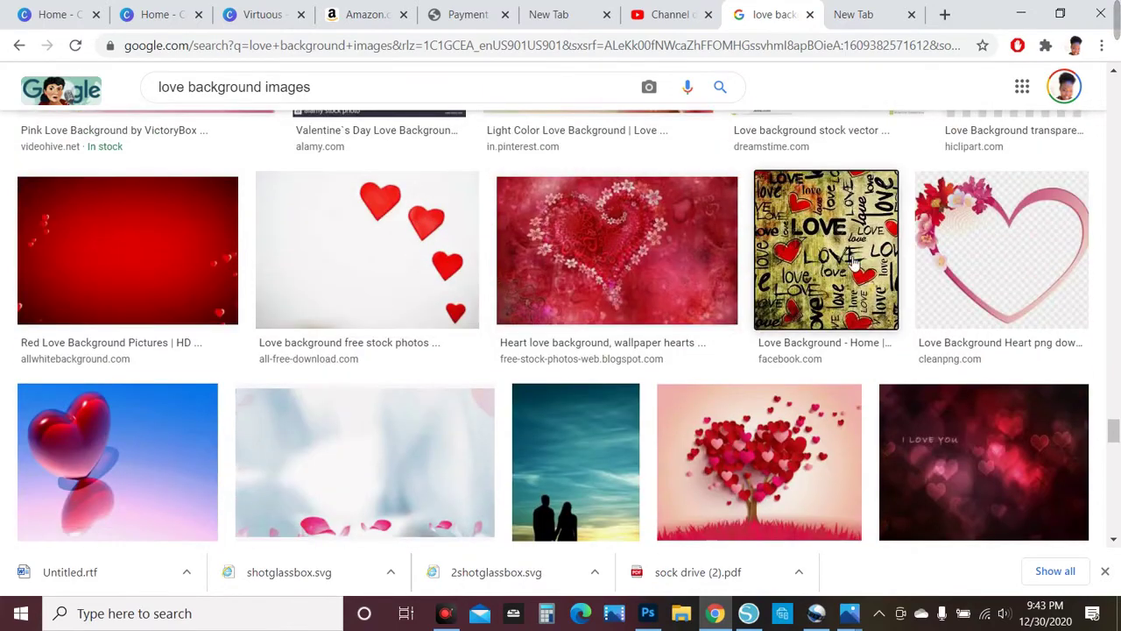
pyautogui.click(854, 264)
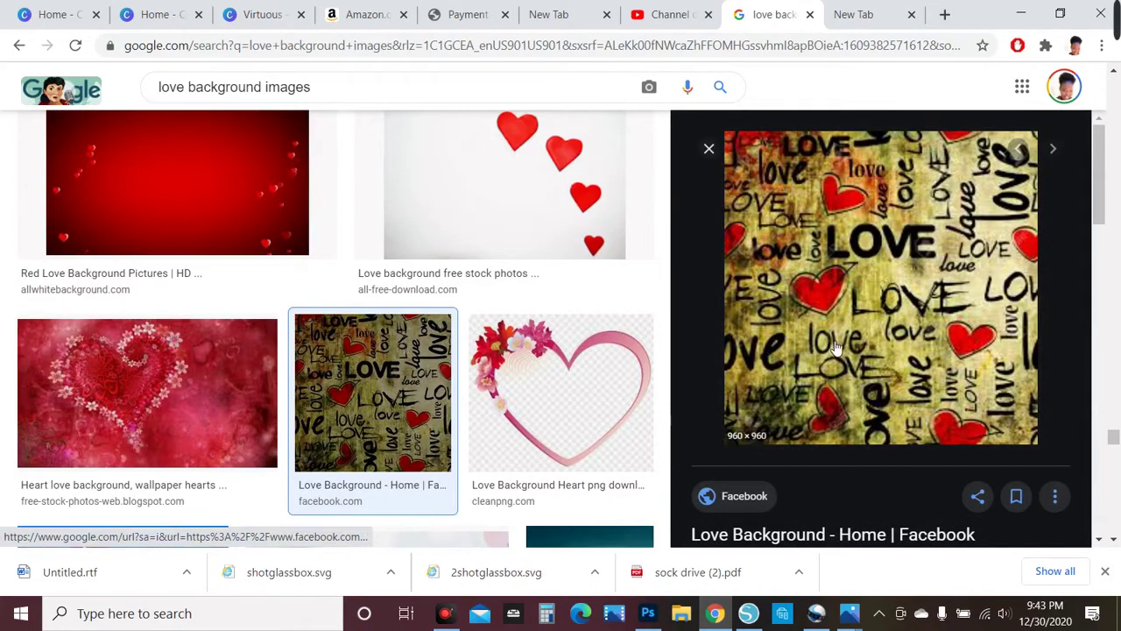
pyautogui.scroll(-5, 841, 355)
pyautogui.click(972, 404)
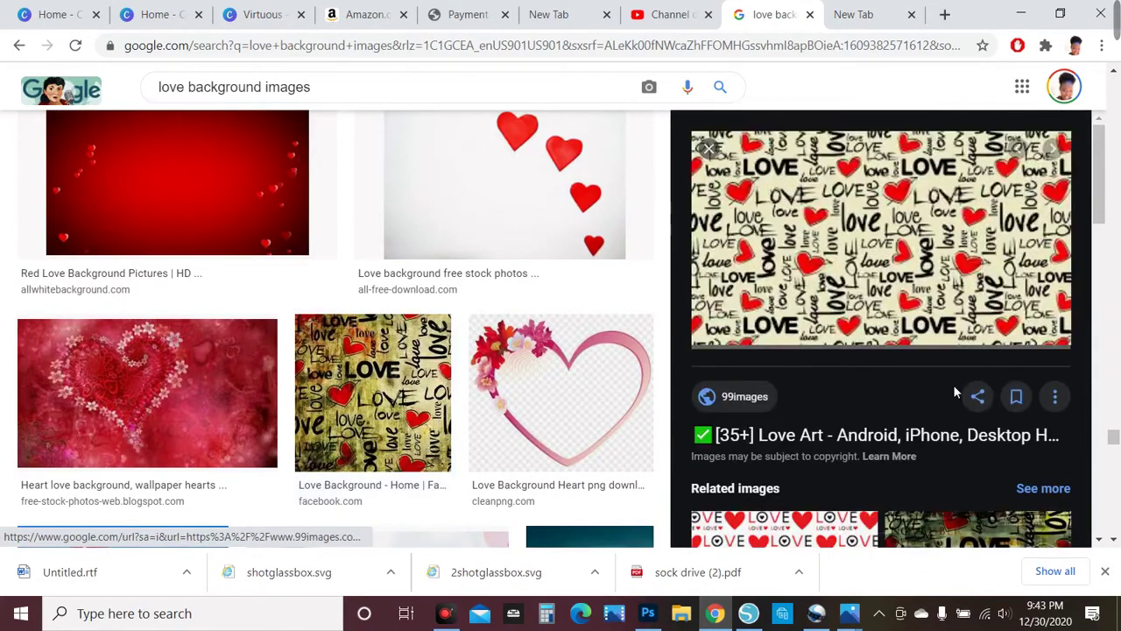
pyautogui.rightClick(787, 254)
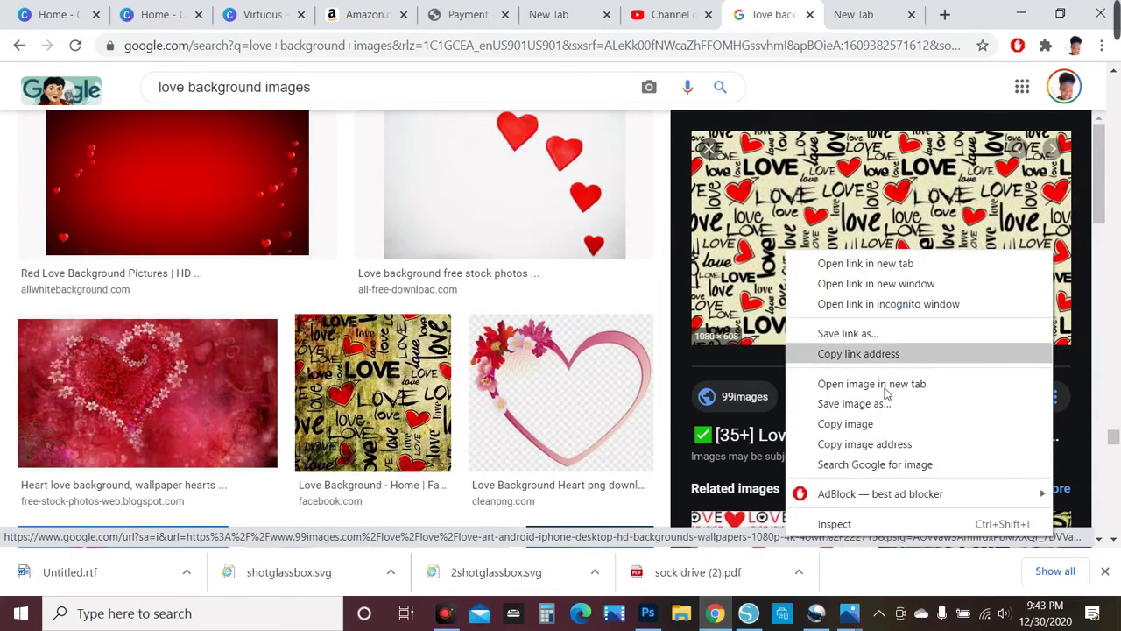
pyautogui.click(886, 424)
pyautogui.scroll(-2, 858, 395)
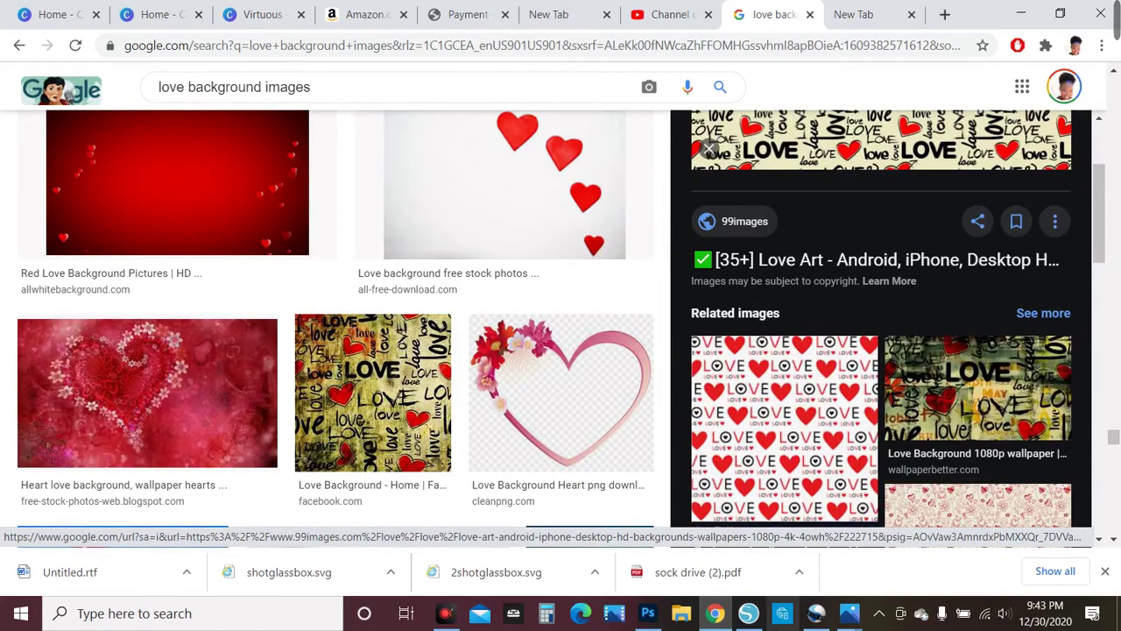
# Switch back to Photoshop and move the pic 2 layer directly above the basketball template slice copy layer
pyautogui.click(648, 613)
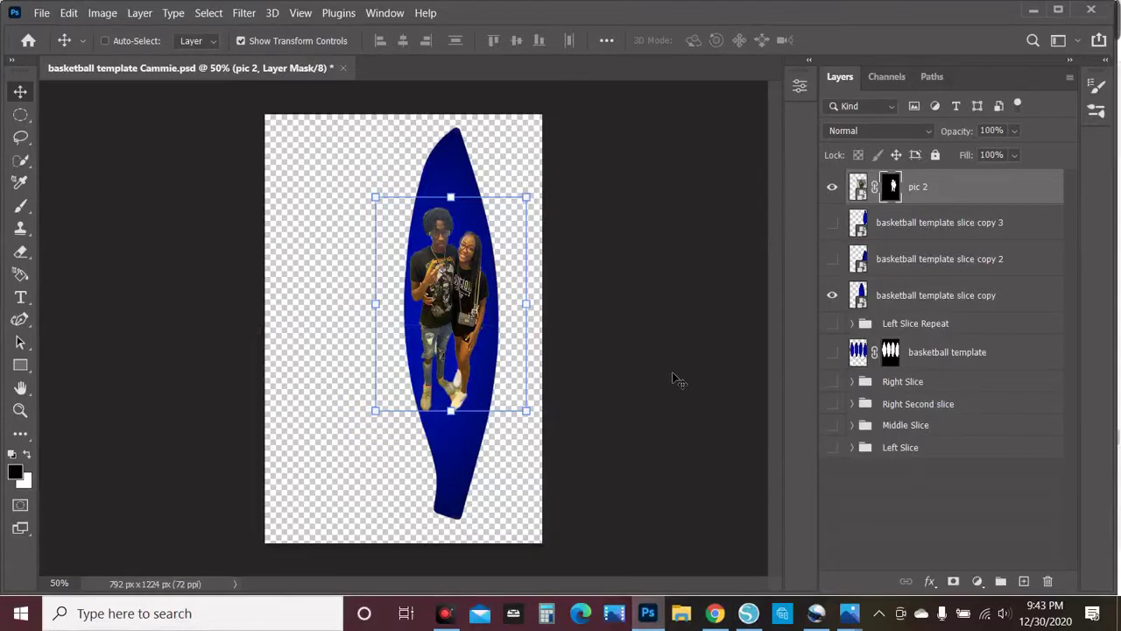
pyautogui.click(41, 13)
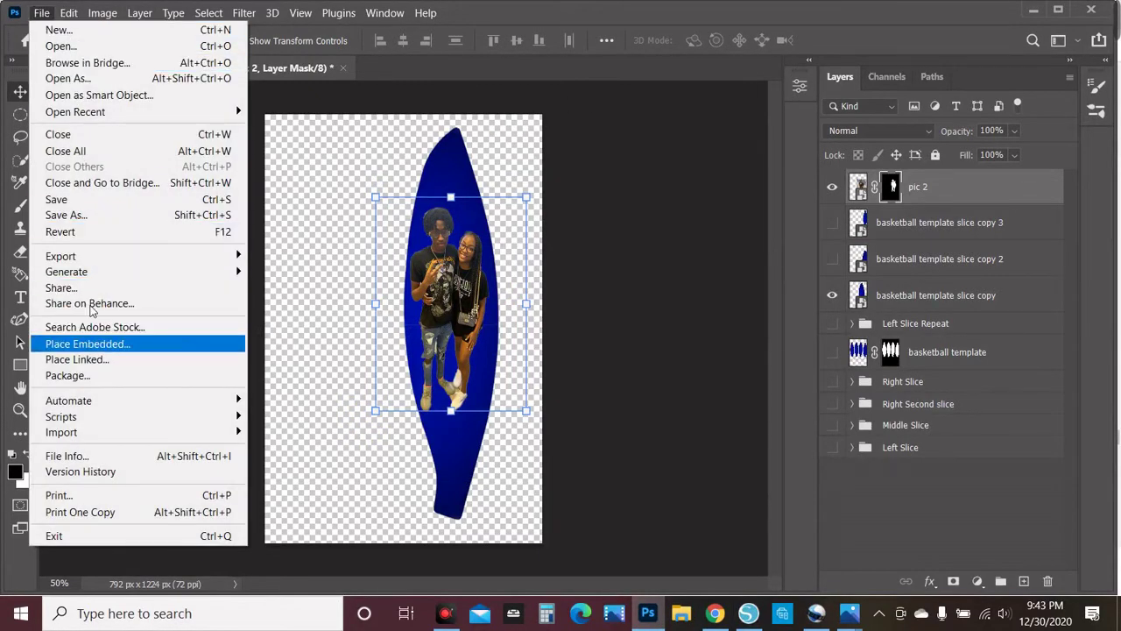
pyautogui.press('Right')
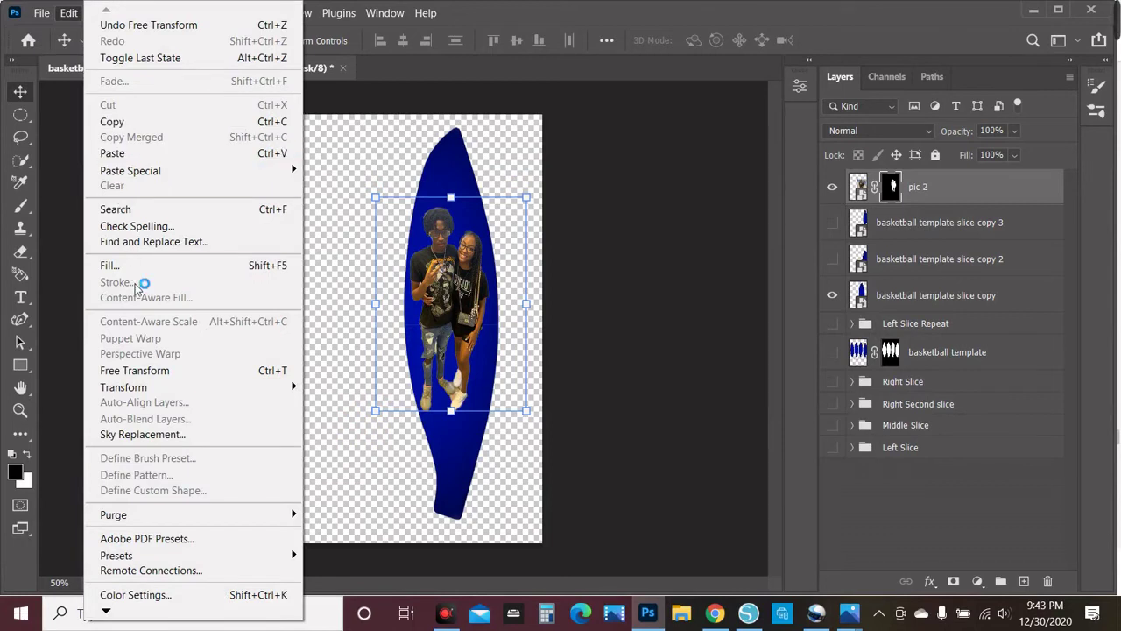
pyautogui.click(956, 522)
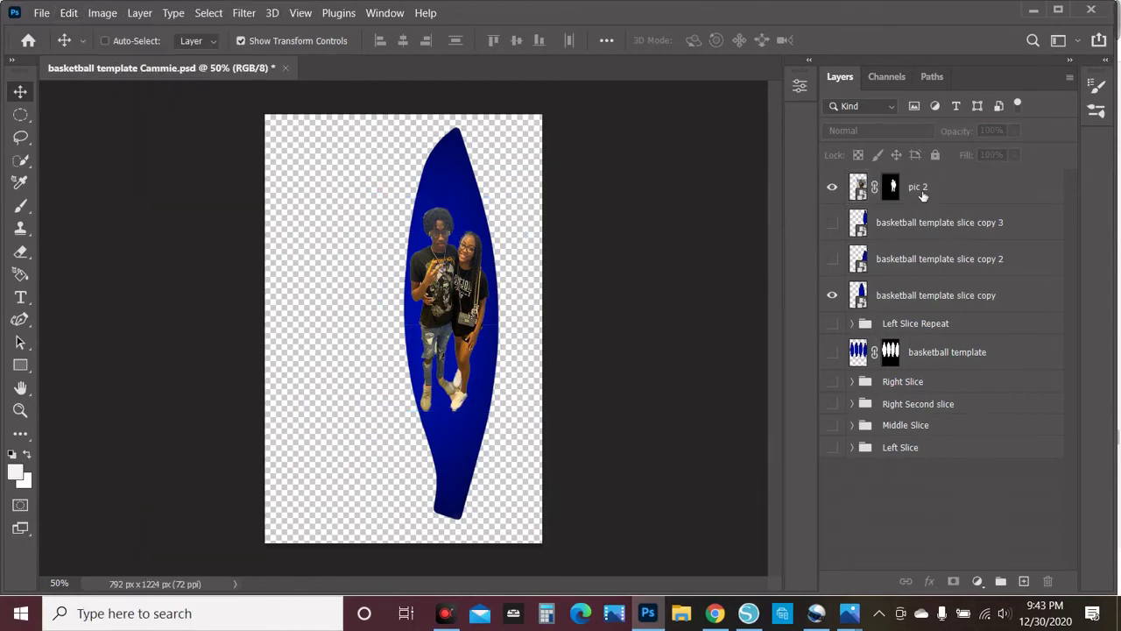
pyautogui.moveTo(921, 184); pyautogui.dragTo(931, 290)
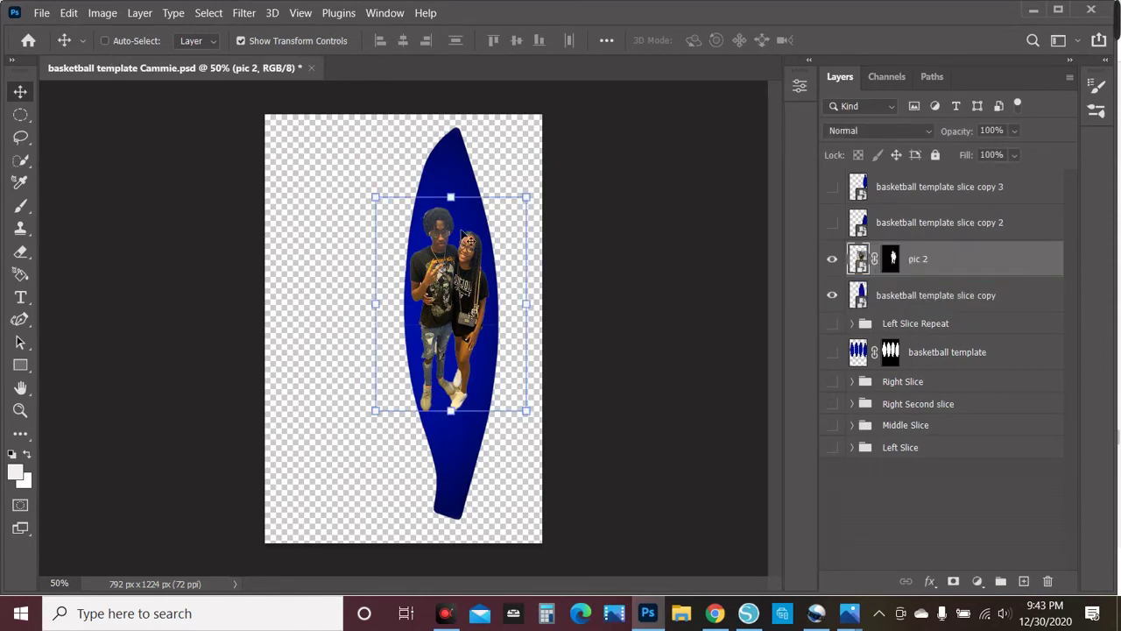
# Paste the copied love pattern as a new layer and place it between pic 2 and basketball template slice copy
pyautogui.click(865, 526)
pyautogui.click(69, 14)
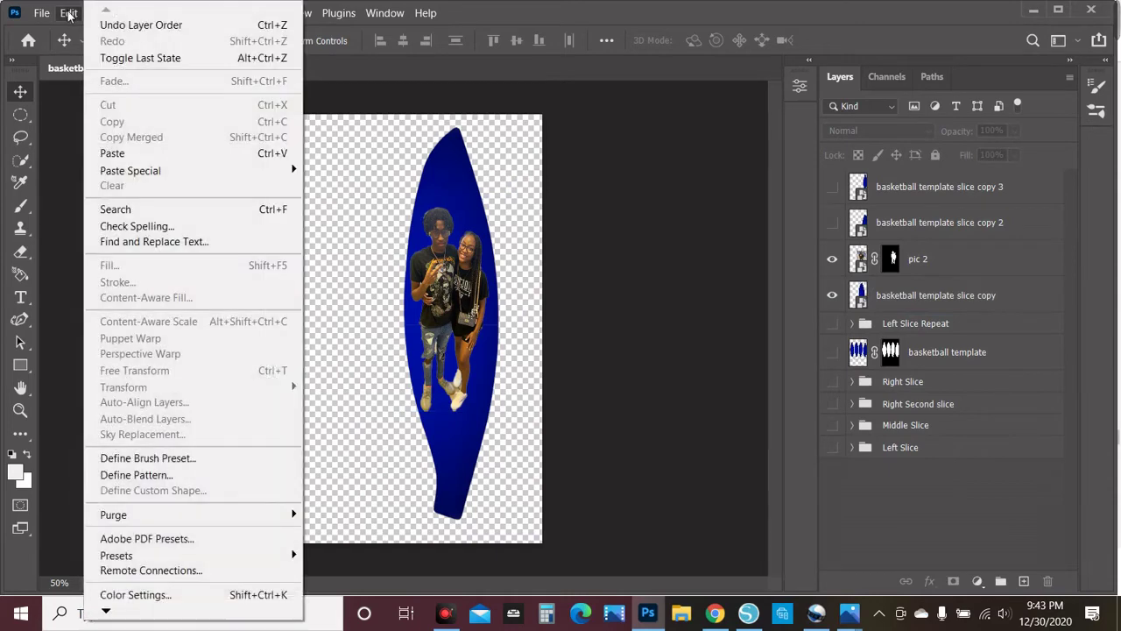
pyautogui.click(128, 154)
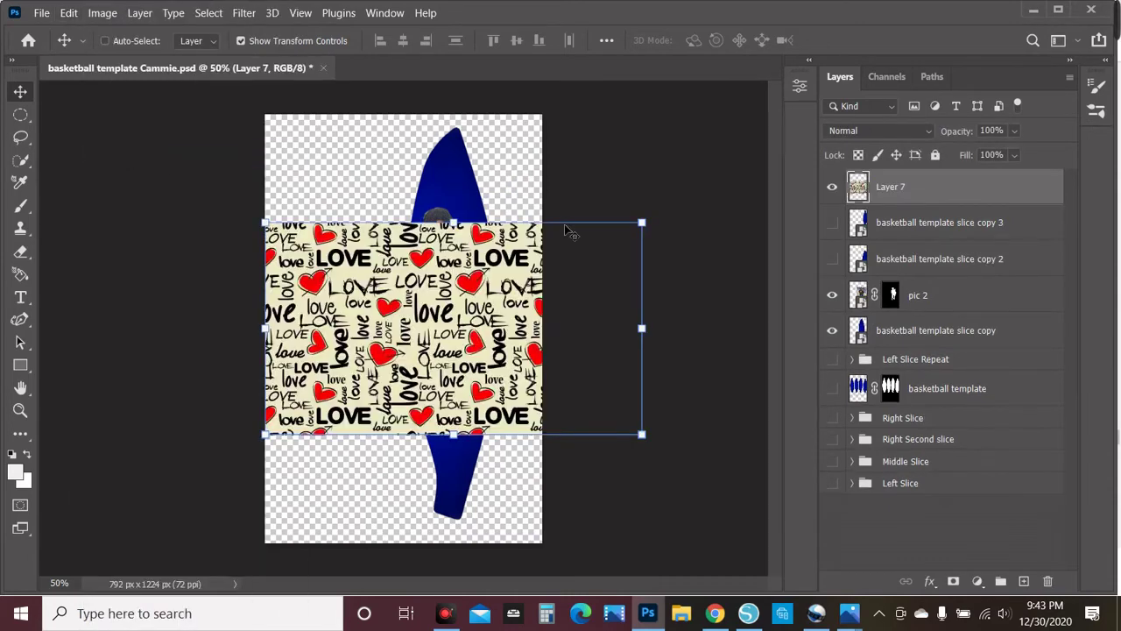
pyautogui.click(952, 535)
pyautogui.moveTo(891, 192); pyautogui.dragTo(902, 312)
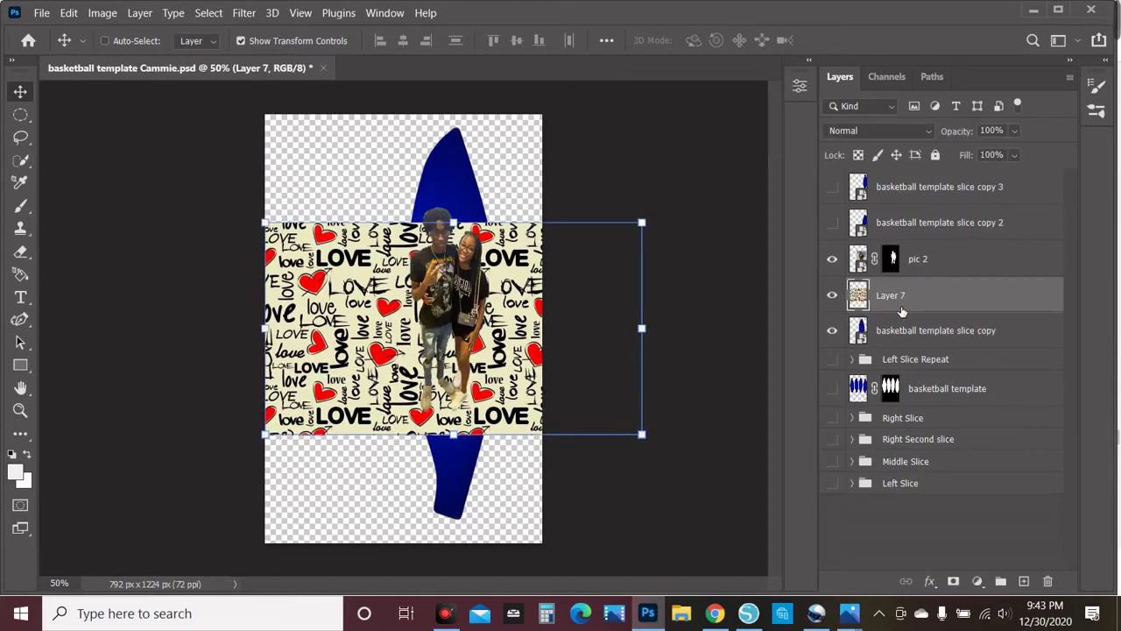
# Move the love pattern up to the slice's upper tip and enlarge it to cover the whole slice, then apply the transform
pyautogui.moveTo(313, 293); pyautogui.dragTo(386, 185)
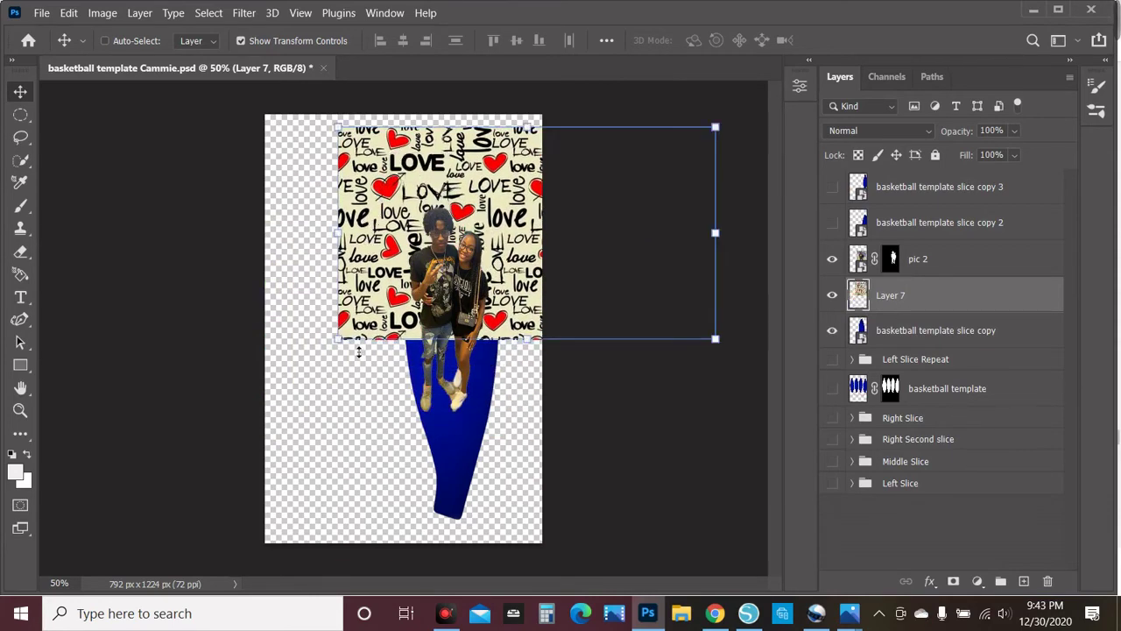
pyautogui.moveTo(346, 346); pyautogui.dragTo(212, 519)
pyautogui.press('Return')
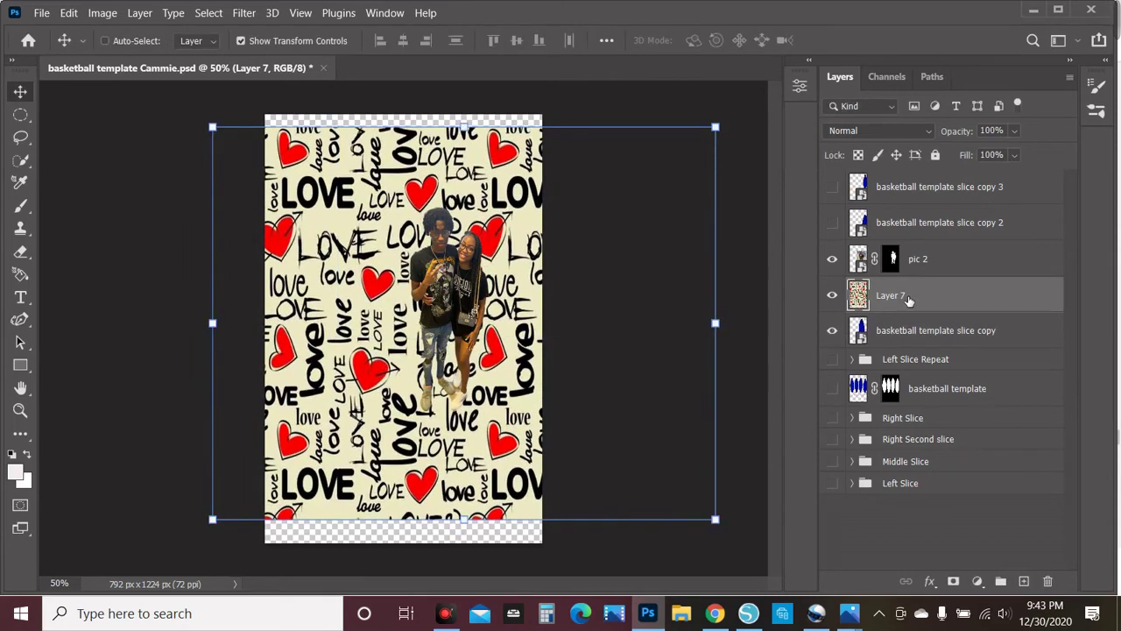
# Clip the love pattern layer to basketball template slice copy with a clipping mask and deselect the layers
pyautogui.rightClick(907, 299)
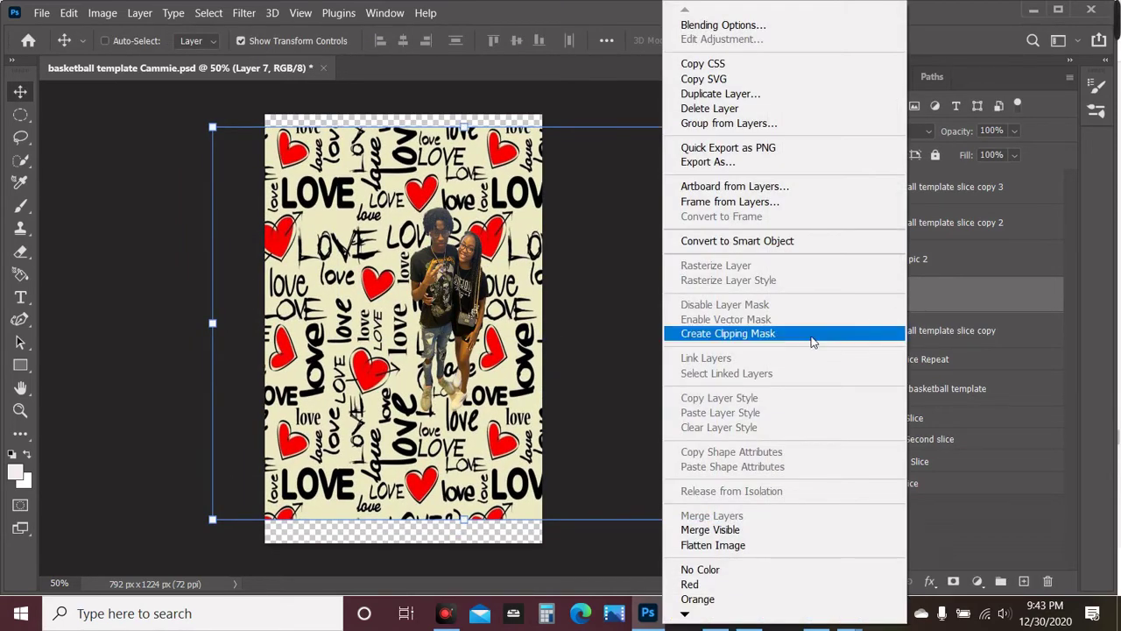
pyautogui.click(809, 334)
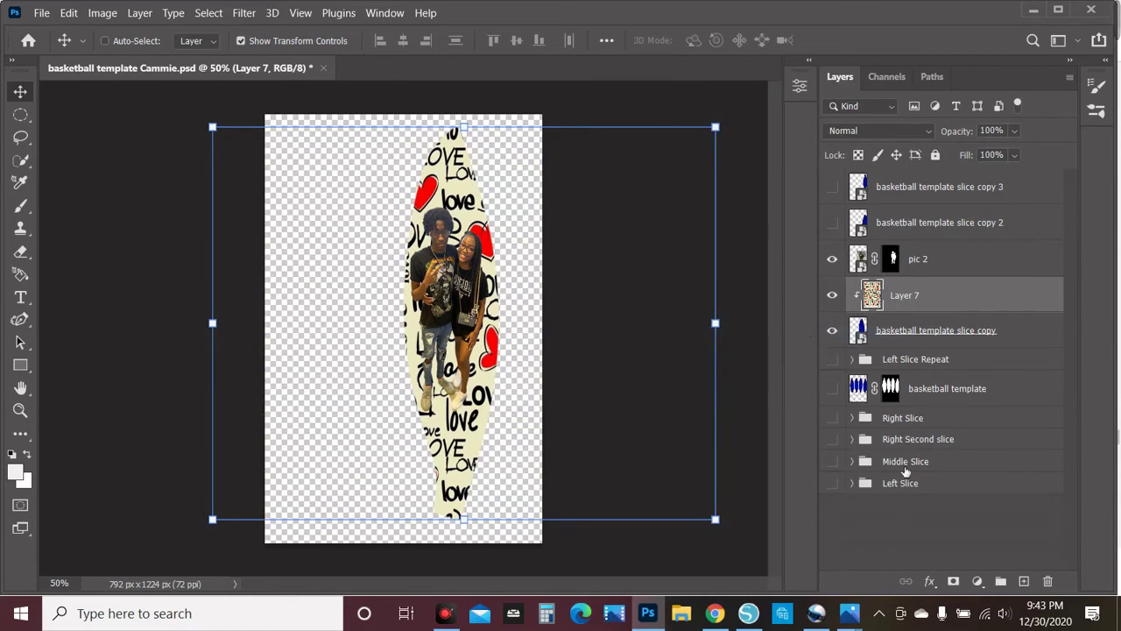
pyautogui.click(892, 543)
# Select the pic 2 layer and move the couple slightly lower inside the slice
pyautogui.click(472, 294)
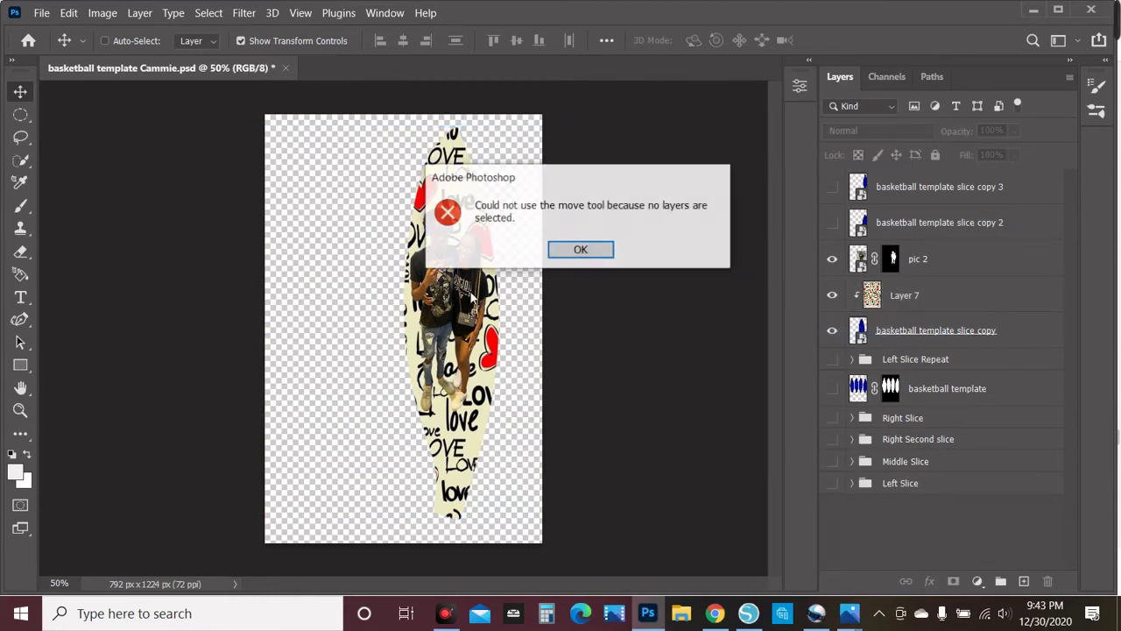
pyautogui.click(565, 256)
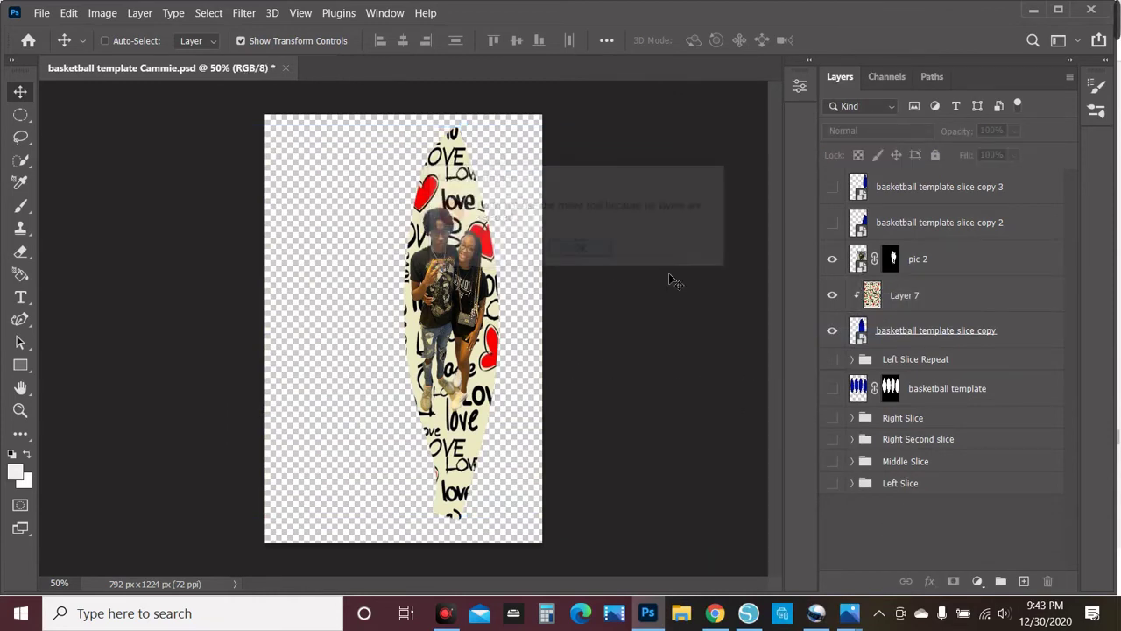
pyautogui.click(924, 270)
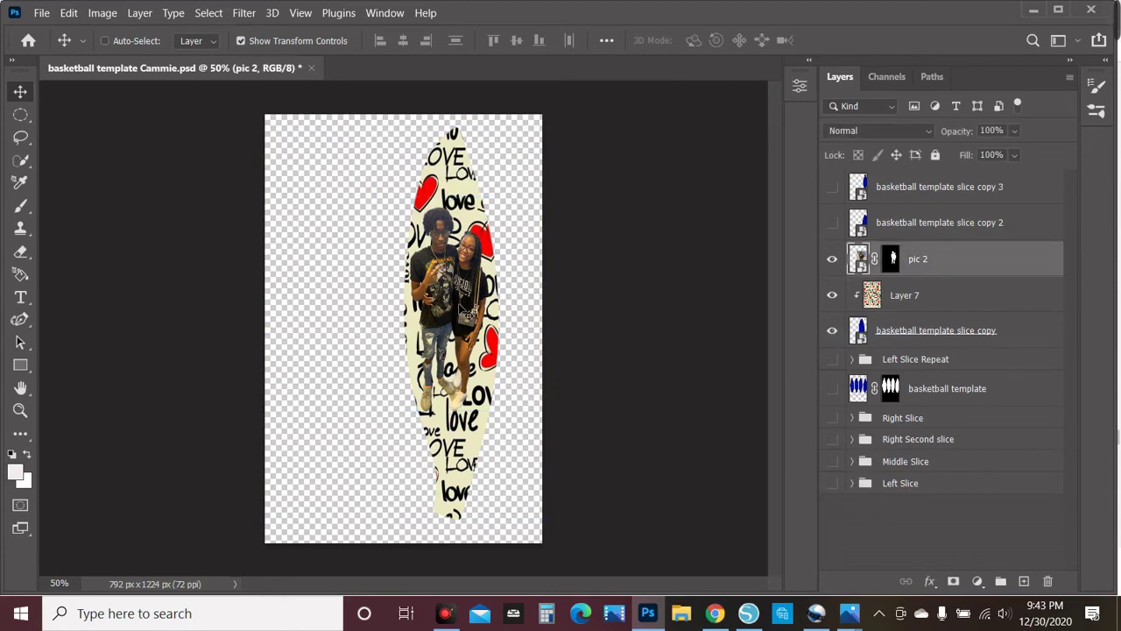
pyautogui.moveTo(460, 305)
pyautogui.mouseDown()
pyautogui.moveTo(473, 267)
pyautogui.moveTo(487, 264)
pyautogui.moveTo(465, 319)
pyautogui.mouseUp()
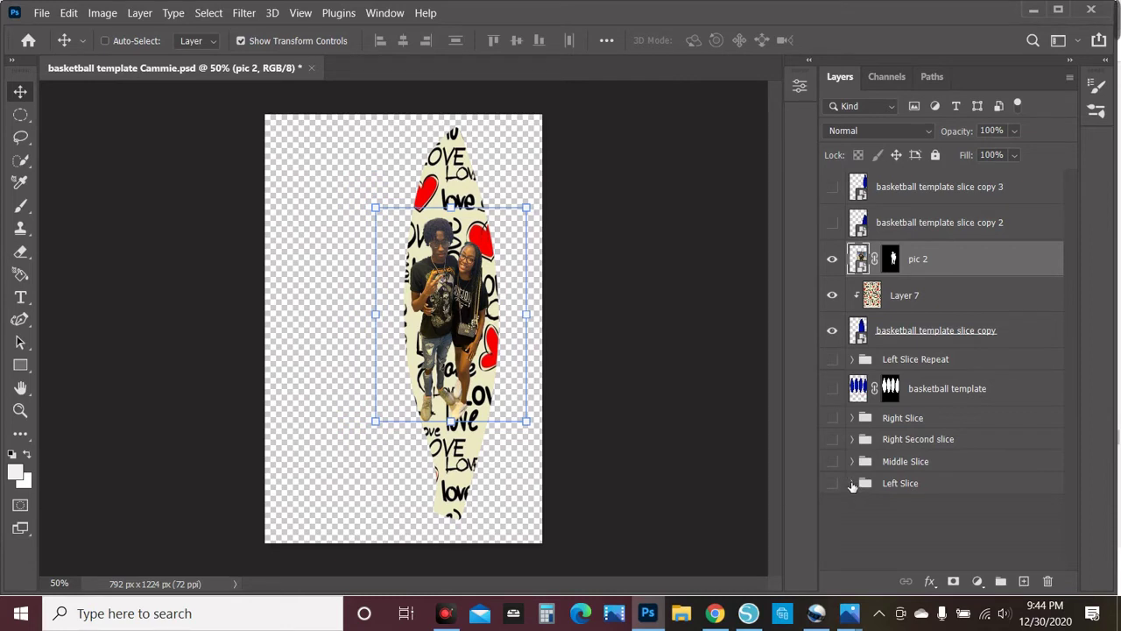
# Briefly show the Middle Slice group for comparison, then scale the pic 2 couple to 7.01 in wide and 110.16% height and apply it
pyautogui.click(832, 461)
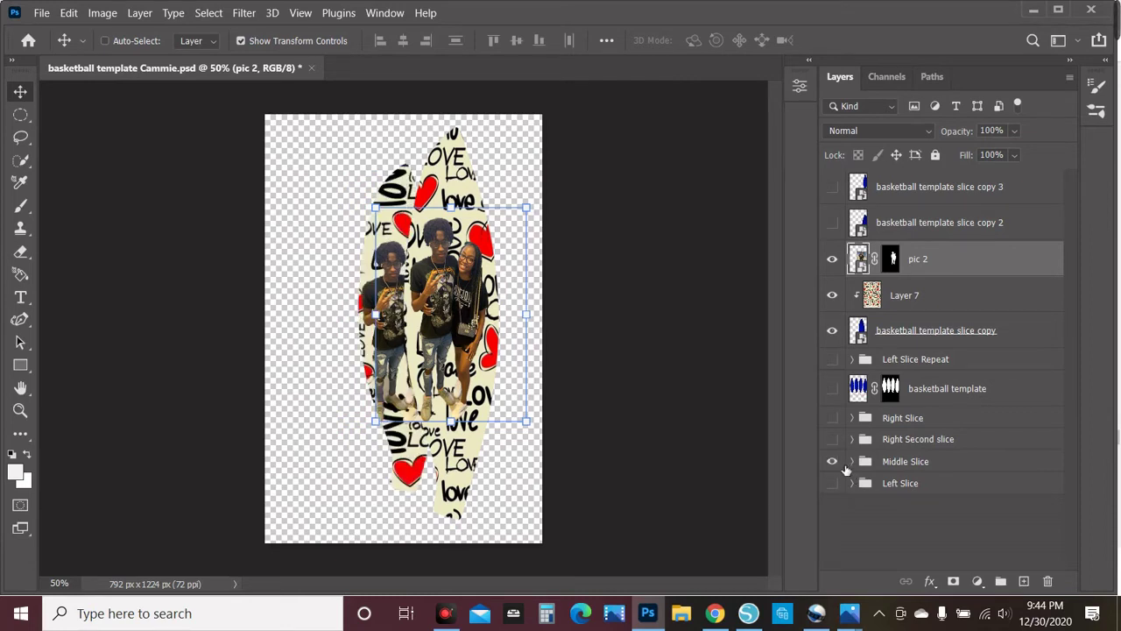
pyautogui.click(831, 460)
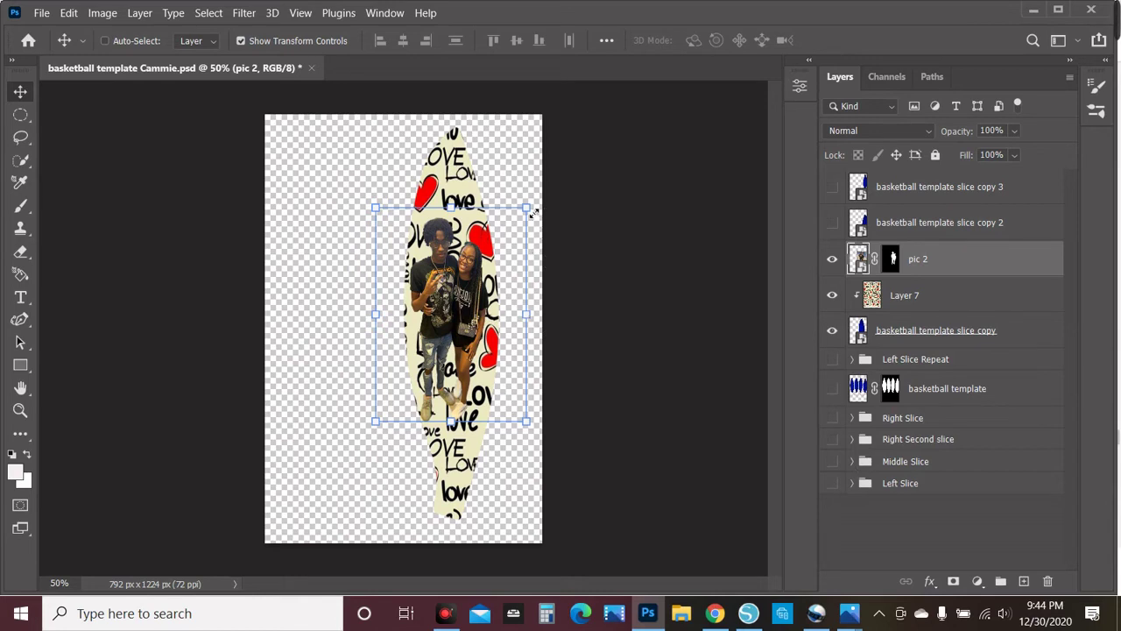
pyautogui.moveTo(534, 212); pyautogui.dragTo(542, 186)
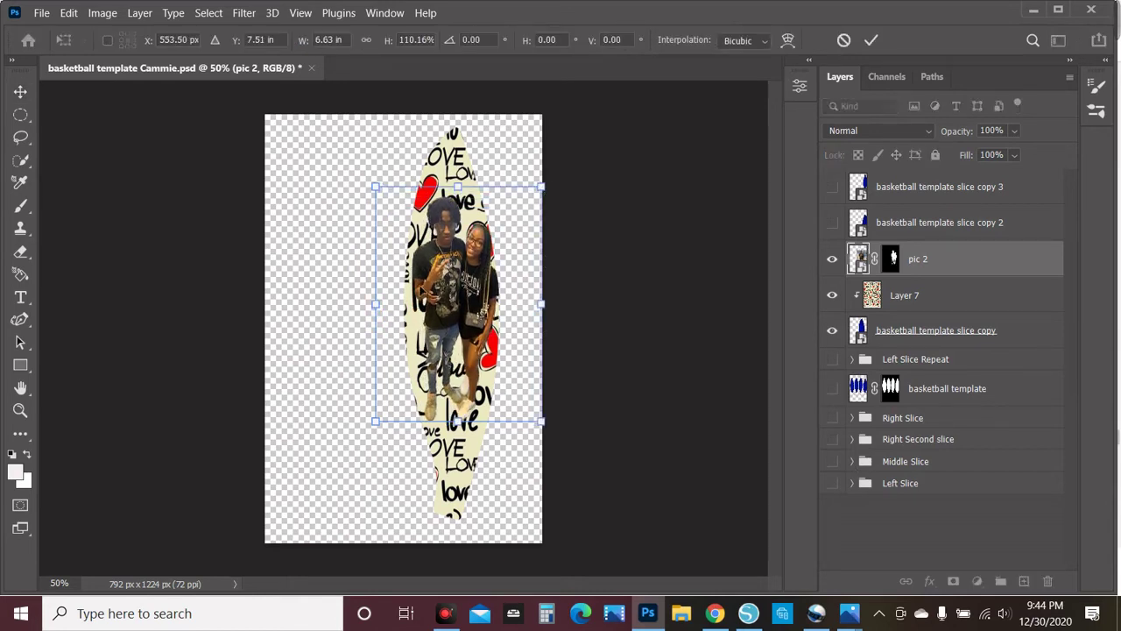
pyautogui.moveTo(382, 308); pyautogui.dragTo(365, 307)
pyautogui.press('Return')
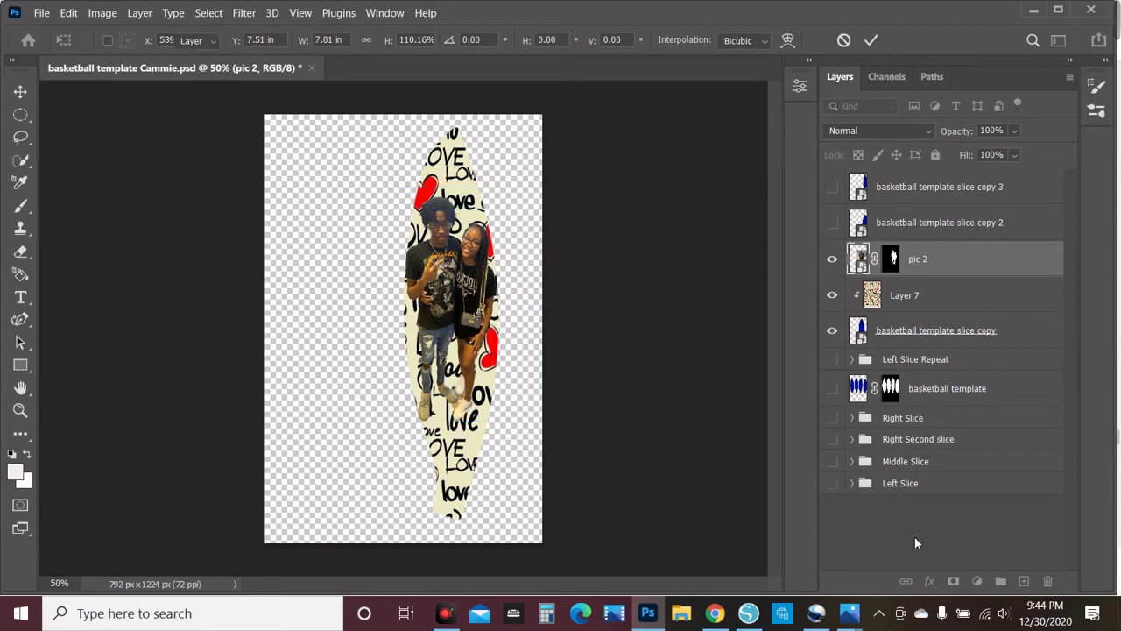
# Group the pic 2, Layer 7 and basketball template slice copy layers as "Middle slice repeat", then hide the group and deselect it
pyautogui.click(915, 536)
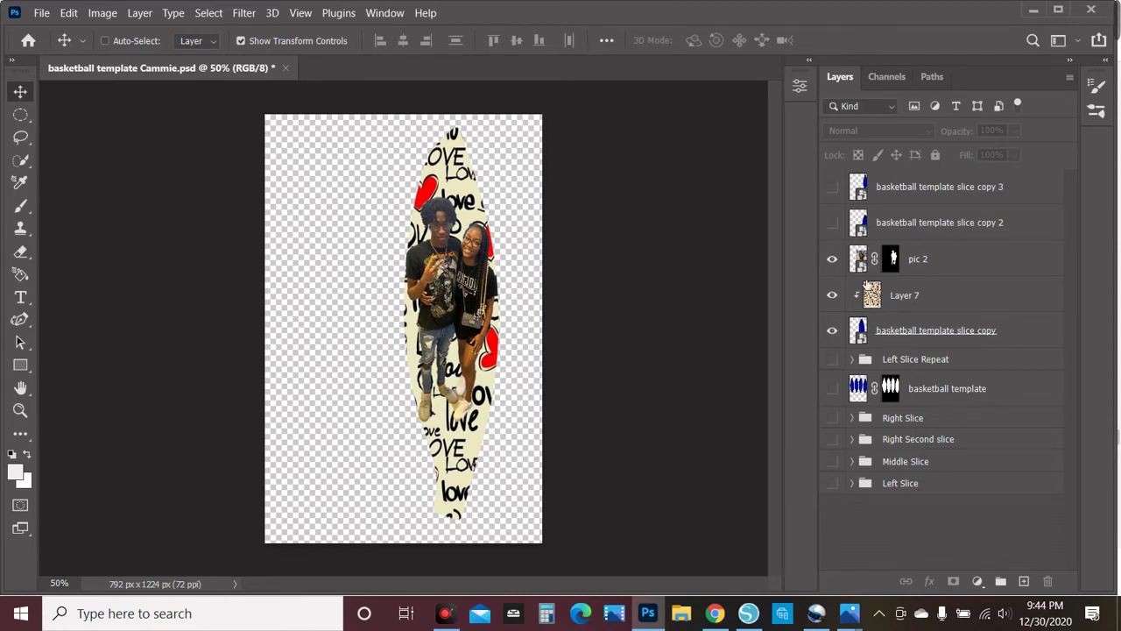
pyautogui.click(911, 267)
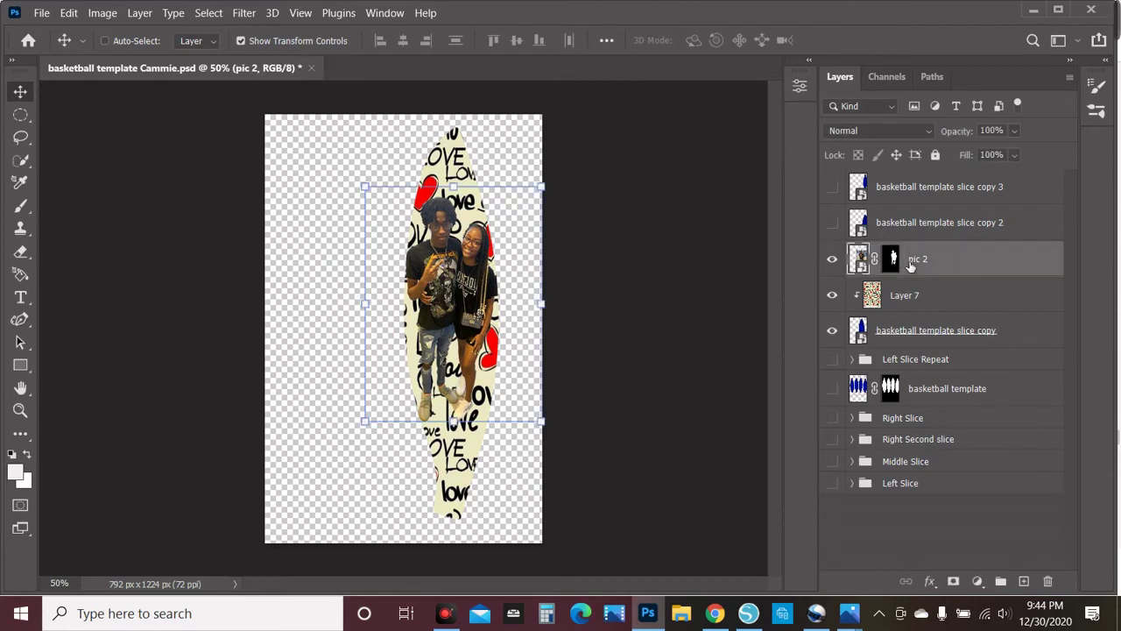
pyautogui.keyDown('shift'); pyautogui.click(927, 305); pyautogui.keyUp('shift')
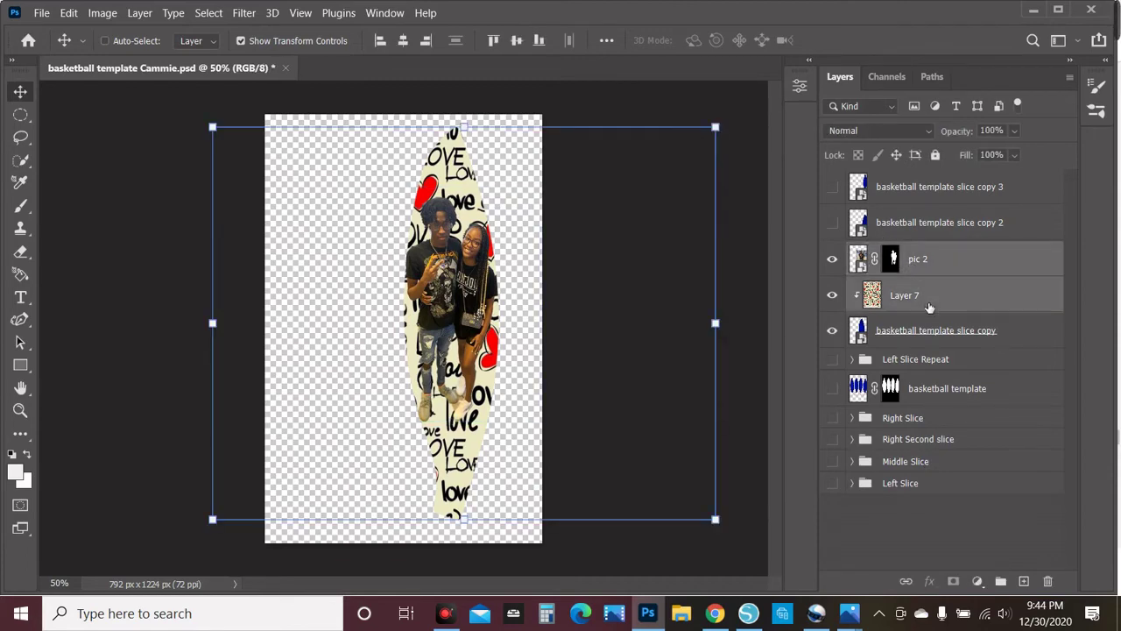
pyautogui.keyDown('shift'); pyautogui.click(939, 335); pyautogui.keyUp('shift')
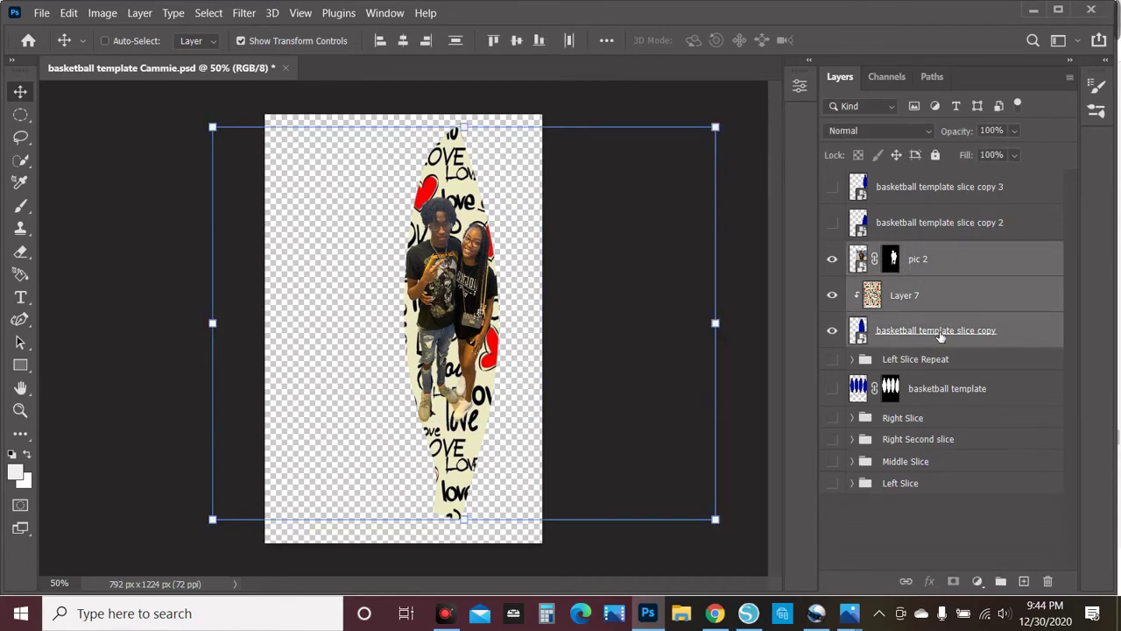
pyautogui.rightClick(940, 336)
pyautogui.click(793, 79)
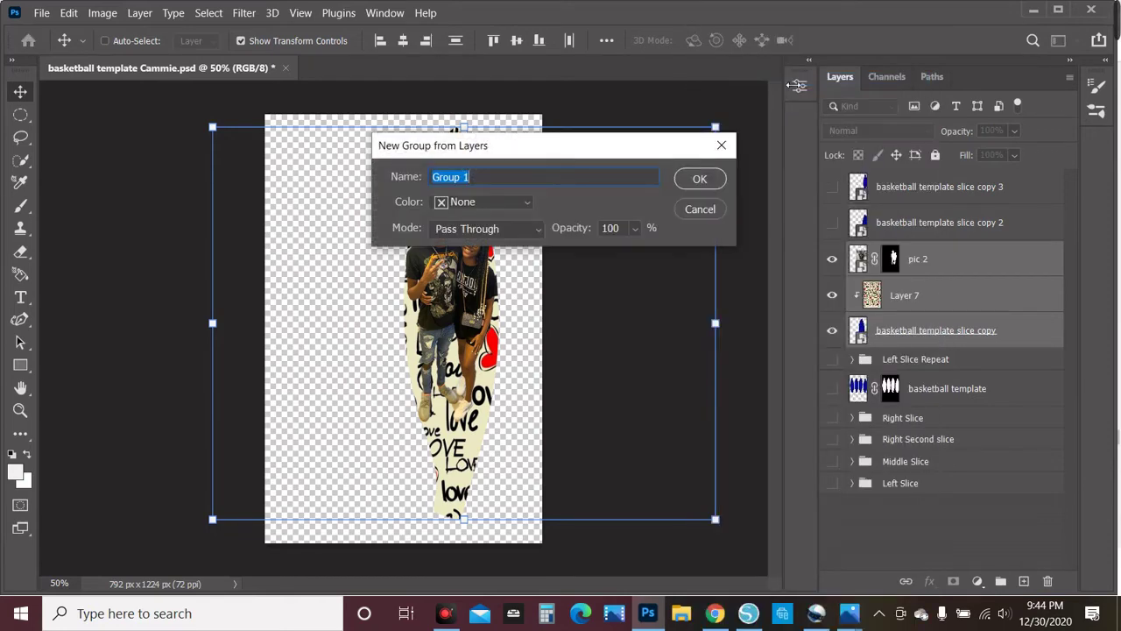
pyautogui.write('Middle slice repeat')
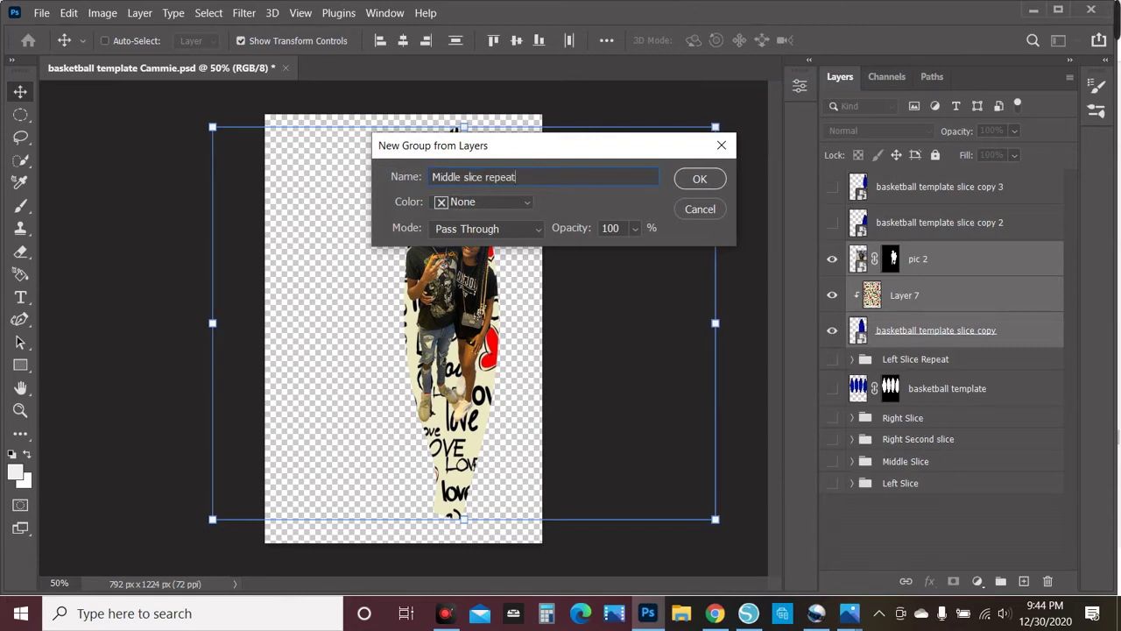
pyautogui.click(718, 184)
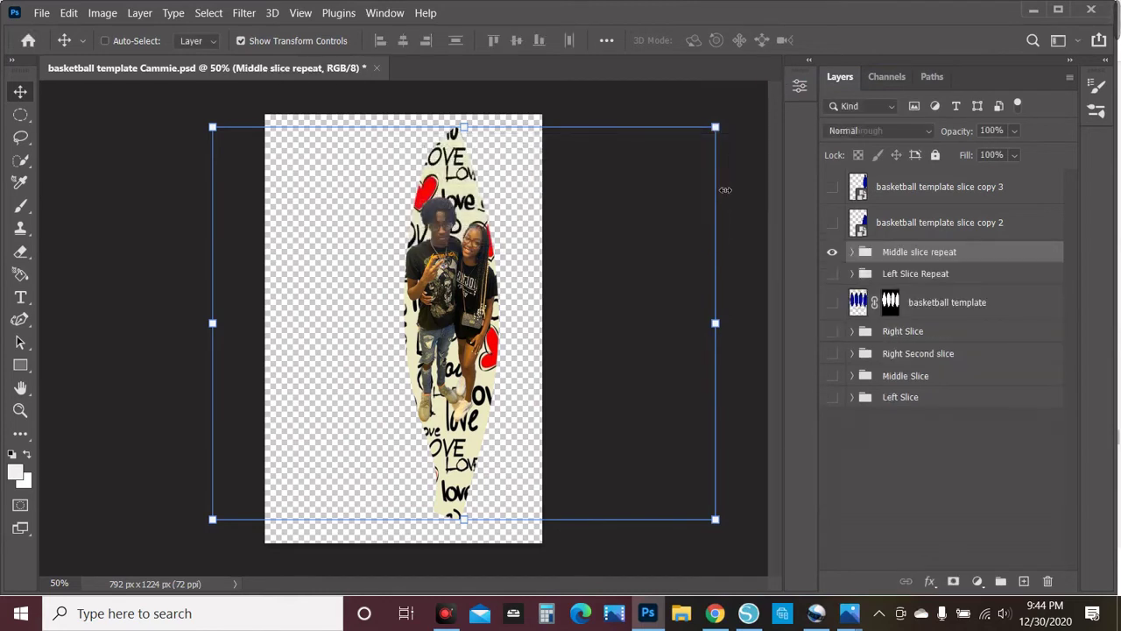
pyautogui.click(832, 252)
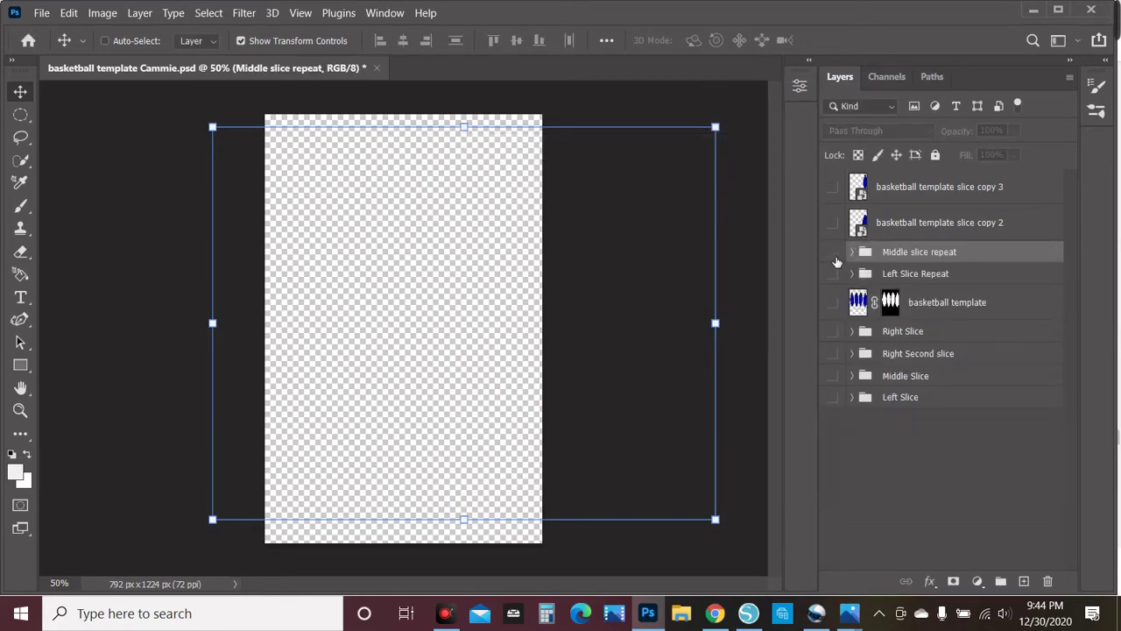
pyautogui.click(898, 420)
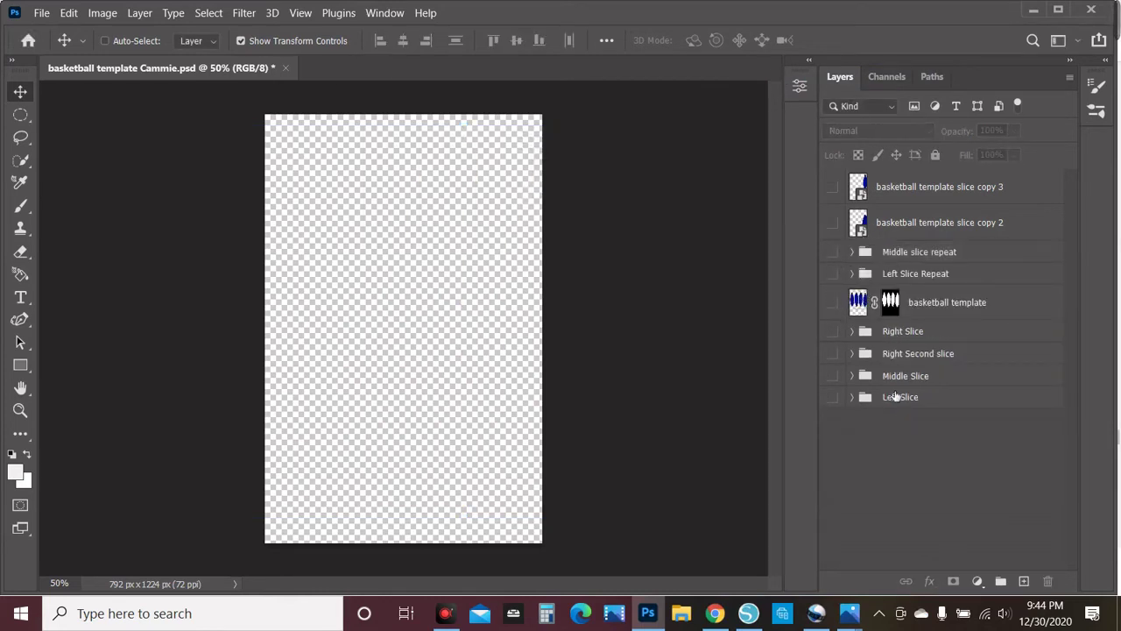
# Show the Right Second slice group and move it away from the canvas edge so its whole slice fits inside the canvas
pyautogui.click(832, 353)
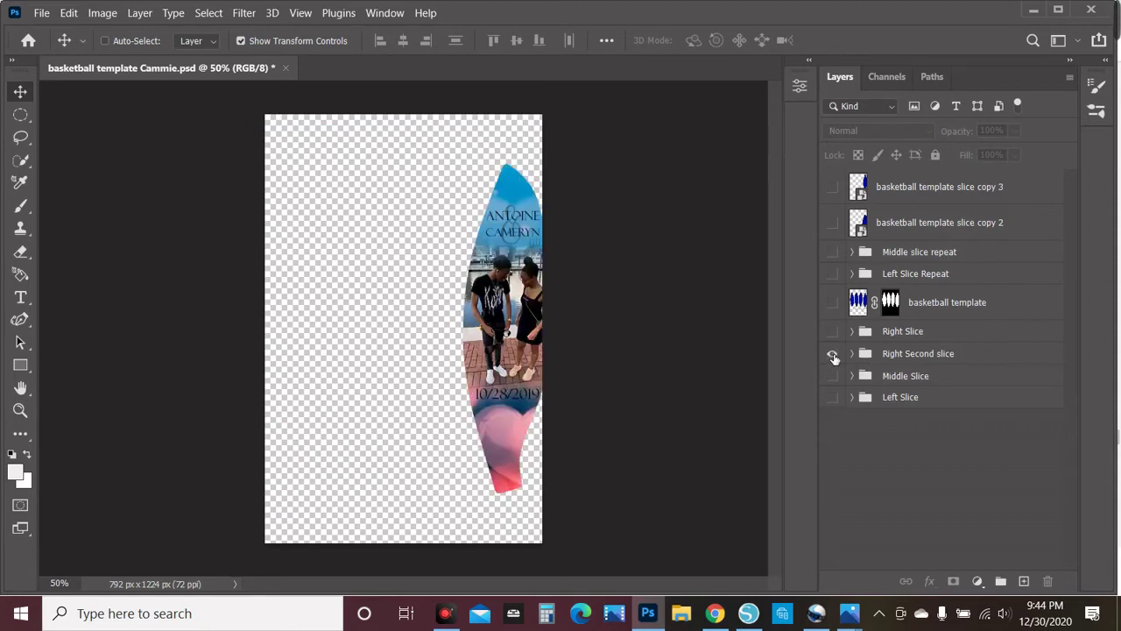
pyautogui.click(457, 165)
pyautogui.click(583, 252)
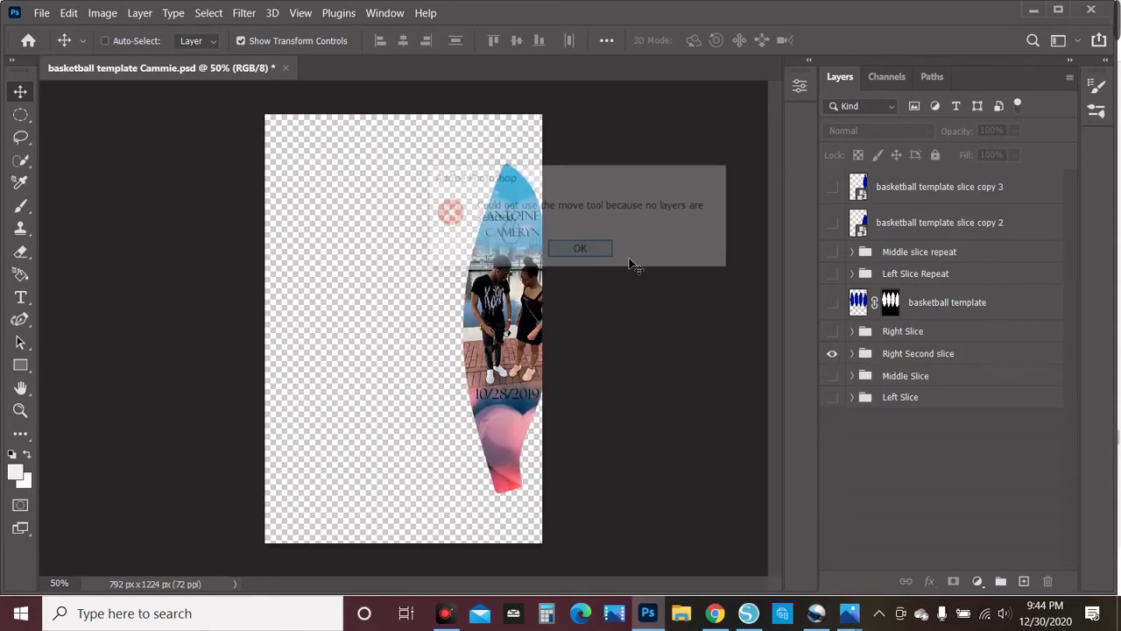
pyautogui.click(884, 364)
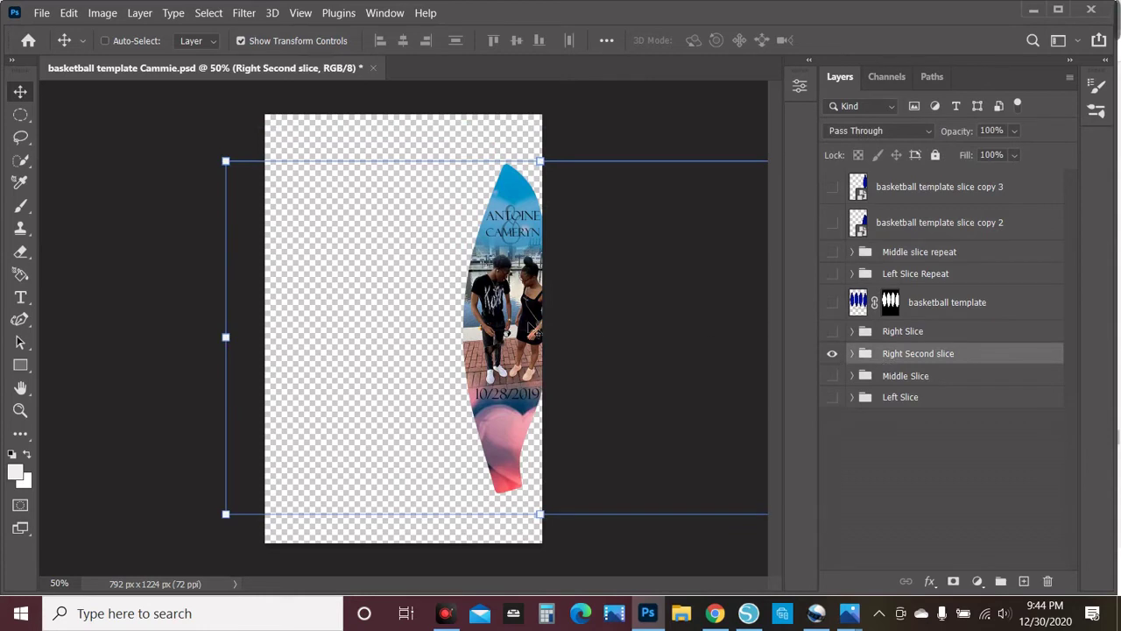
pyautogui.moveTo(534, 330); pyautogui.dragTo(449, 311)
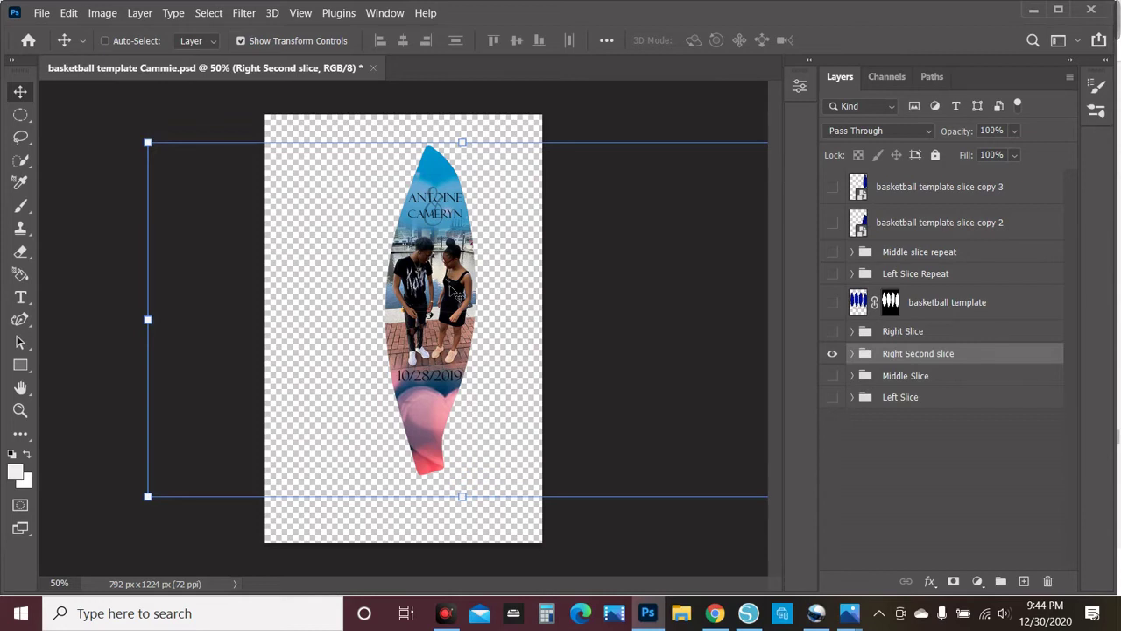
# Set the Right Second slice group's blend mode to Dissolve, then hide the group and deselect it
pyautogui.hotkey('alt', 'shift', 'i')
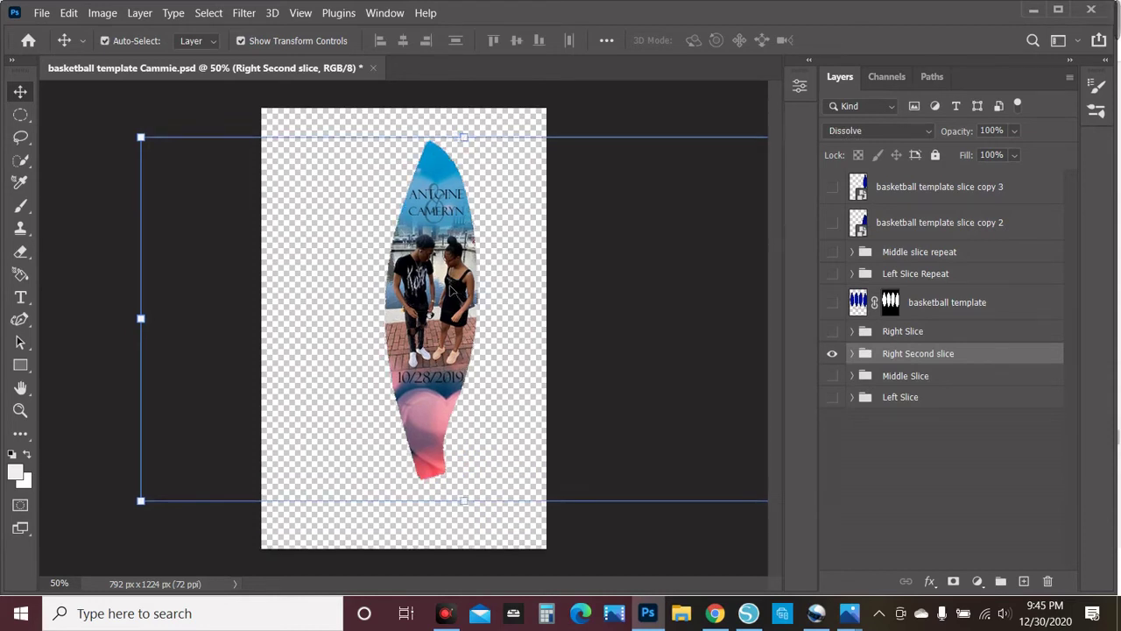
pyautogui.hotkey('ctrl', '+')
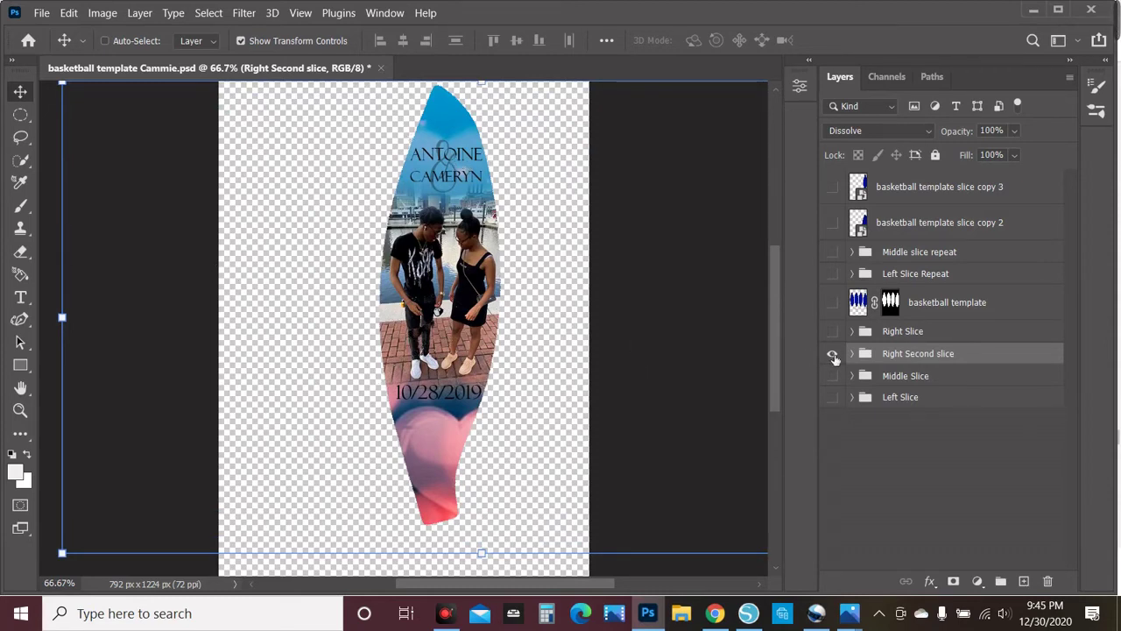
pyautogui.click(833, 354)
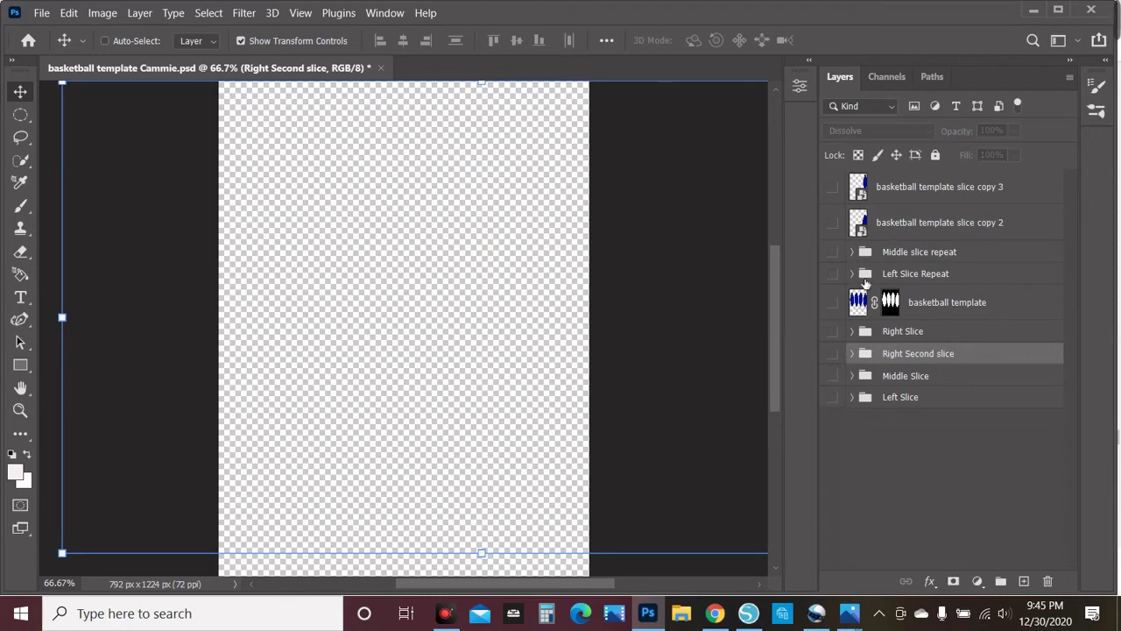
pyautogui.click(915, 462)
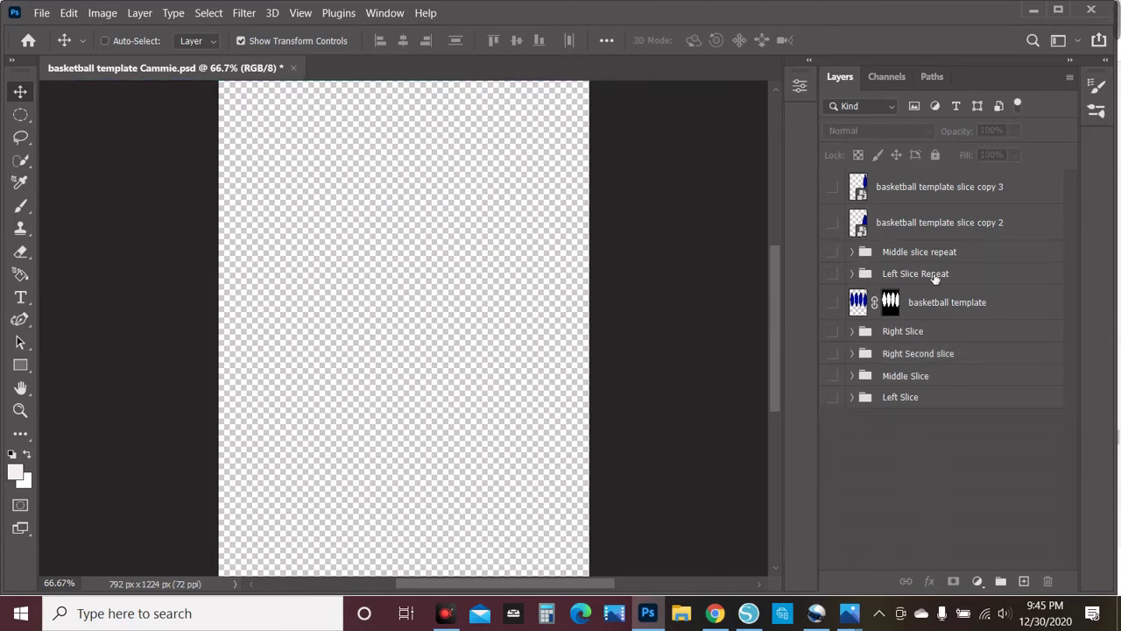
# Show basketball template slice copy 2 and move the blue slice fully onto the canvas
pyautogui.click(832, 222)
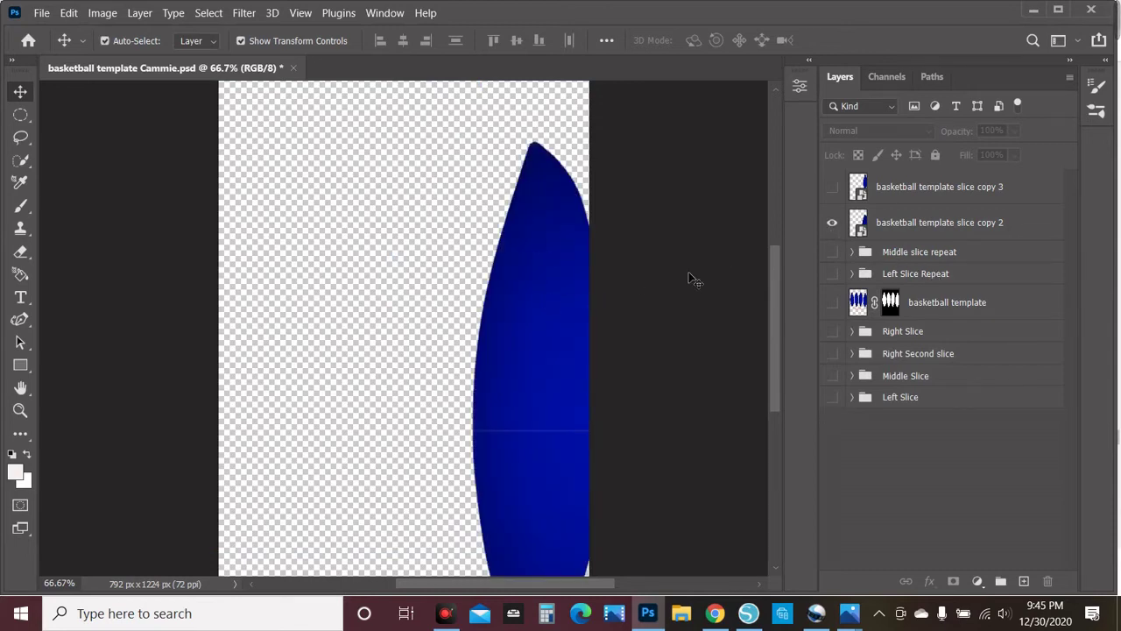
pyautogui.hotkey('ctrl', '-')
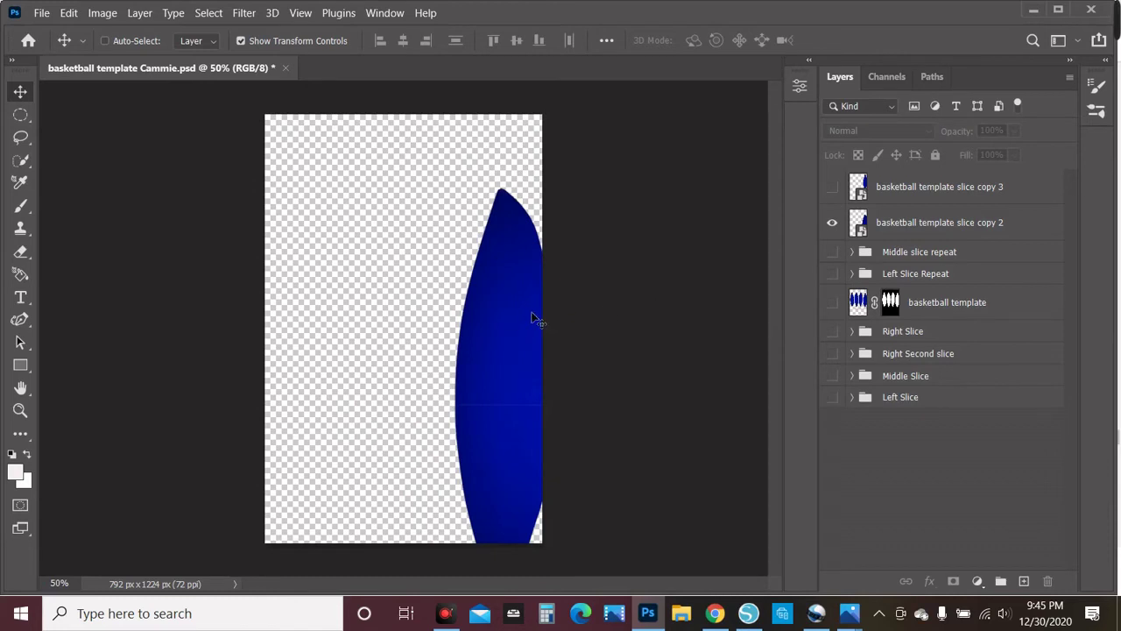
pyautogui.click(919, 230)
pyautogui.moveTo(521, 346); pyautogui.dragTo(439, 264)
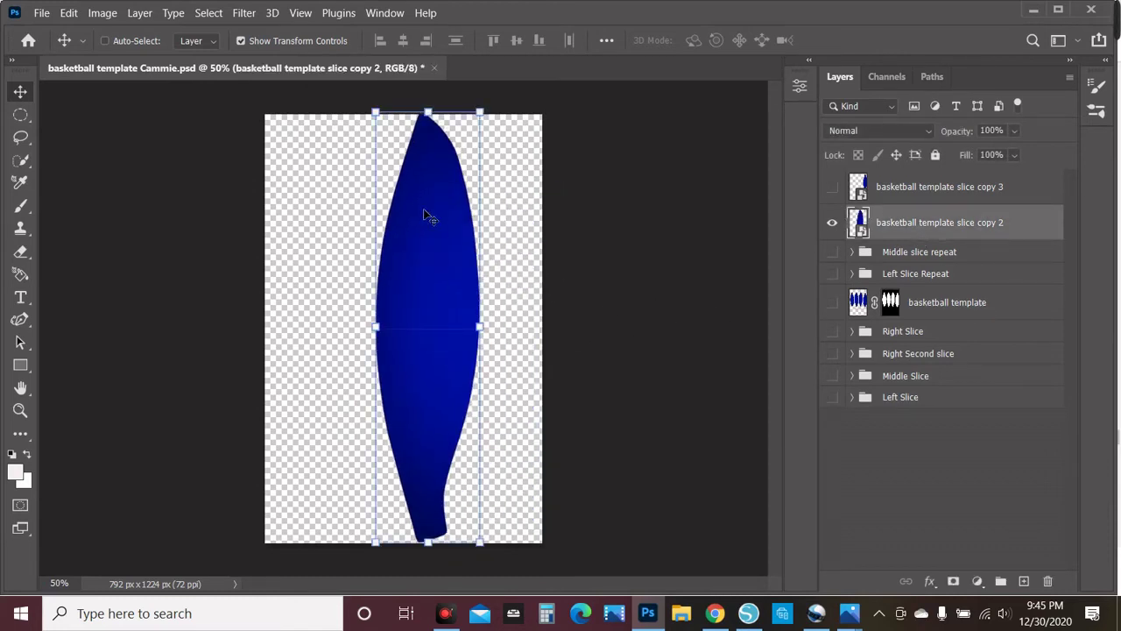
# Scale basketball template slice copy 2 down to 93.13% width and 110.35% height and reposition it within the canvas height
pyautogui.moveTo(376, 115); pyautogui.dragTo(440, 167)
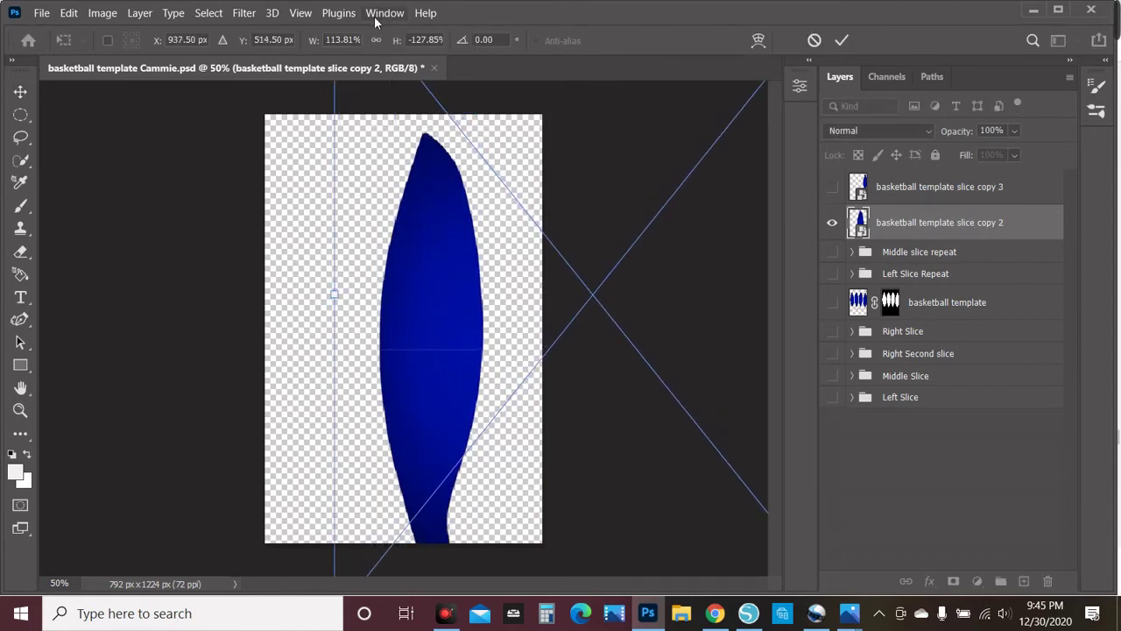
pyautogui.hotkey('ctrl', '-')
pyautogui.hotkey('ctrl', '-')
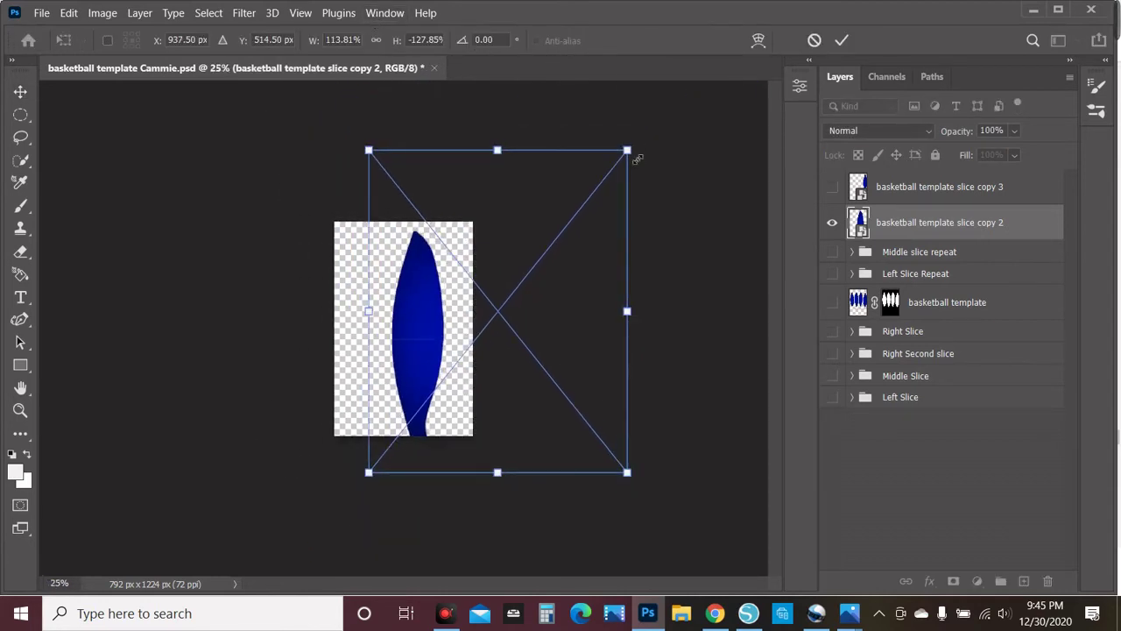
pyautogui.moveTo(632, 164); pyautogui.dragTo(583, 207)
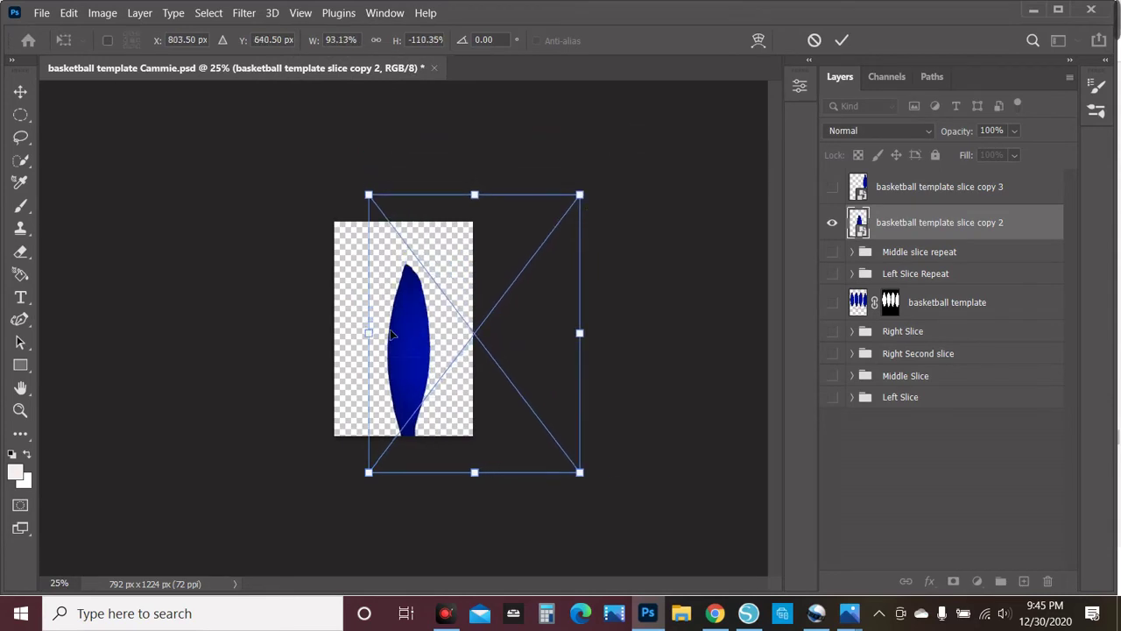
pyautogui.moveTo(395, 333); pyautogui.dragTo(398, 312)
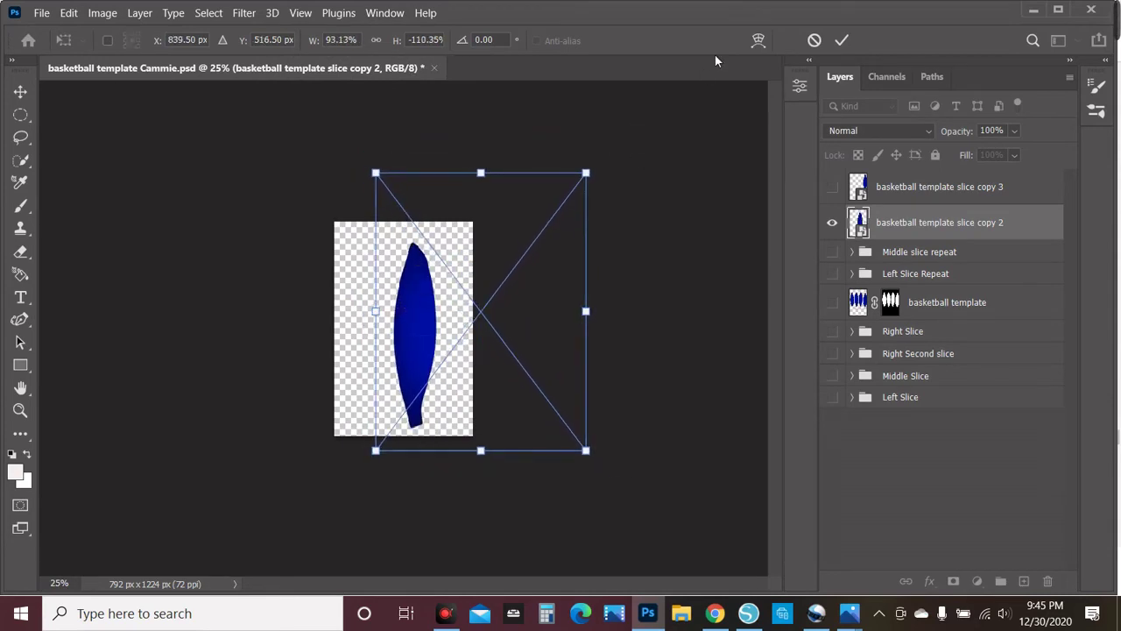
# Switch the transform's height, width, Y and X values to inches
pyautogui.click(801, 86)
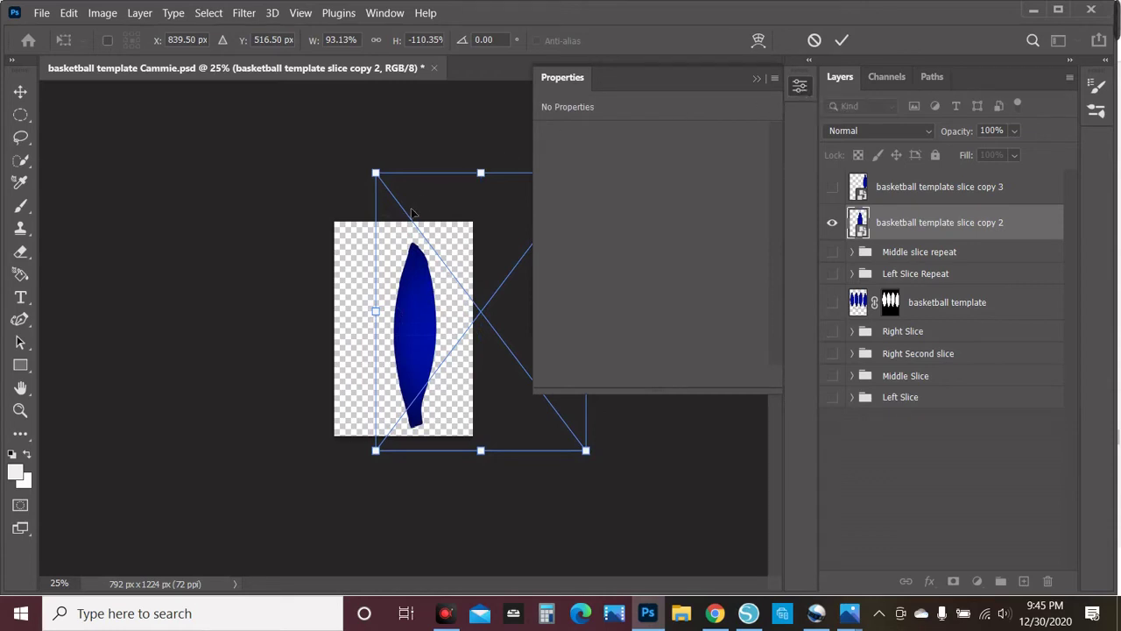
pyautogui.rightClick(421, 39)
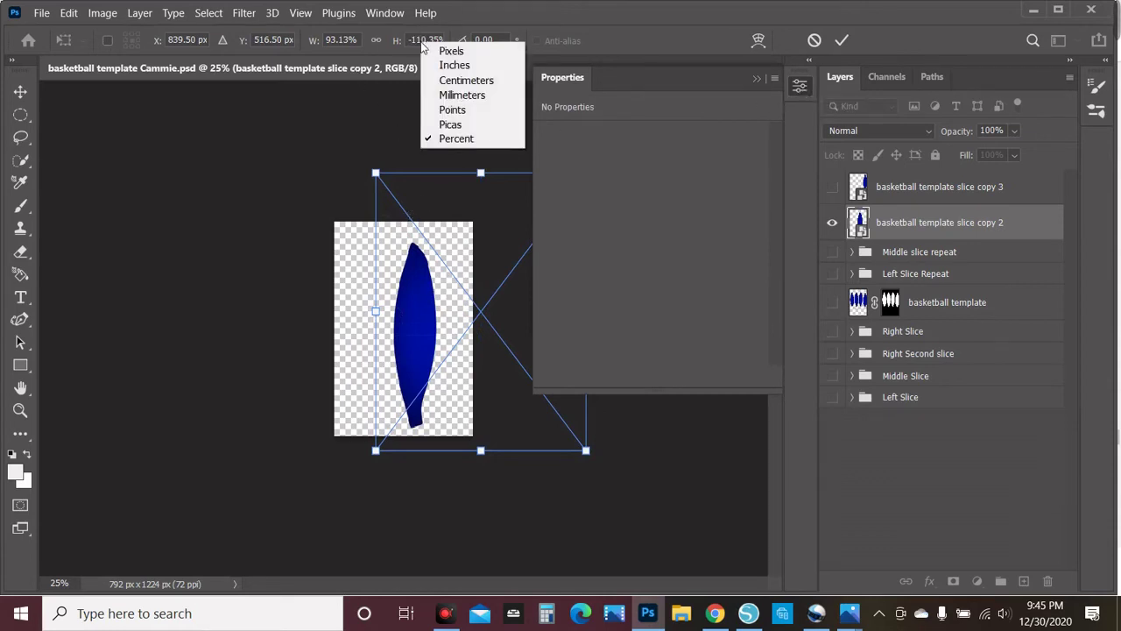
pyautogui.click(443, 61)
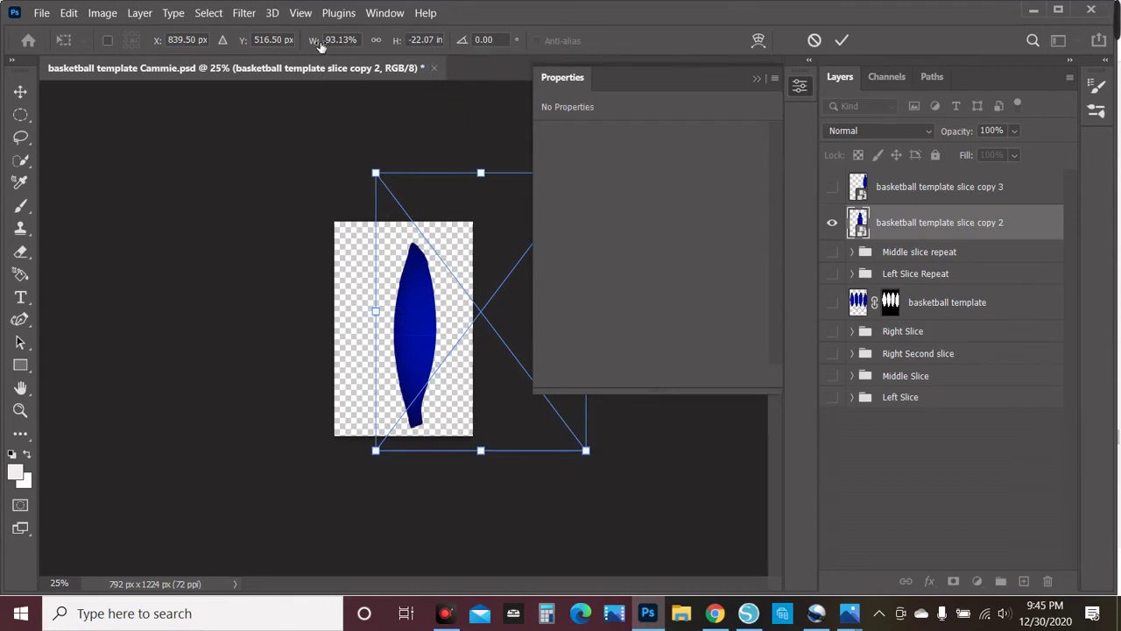
pyautogui.rightClick(350, 43)
pyautogui.click(372, 58)
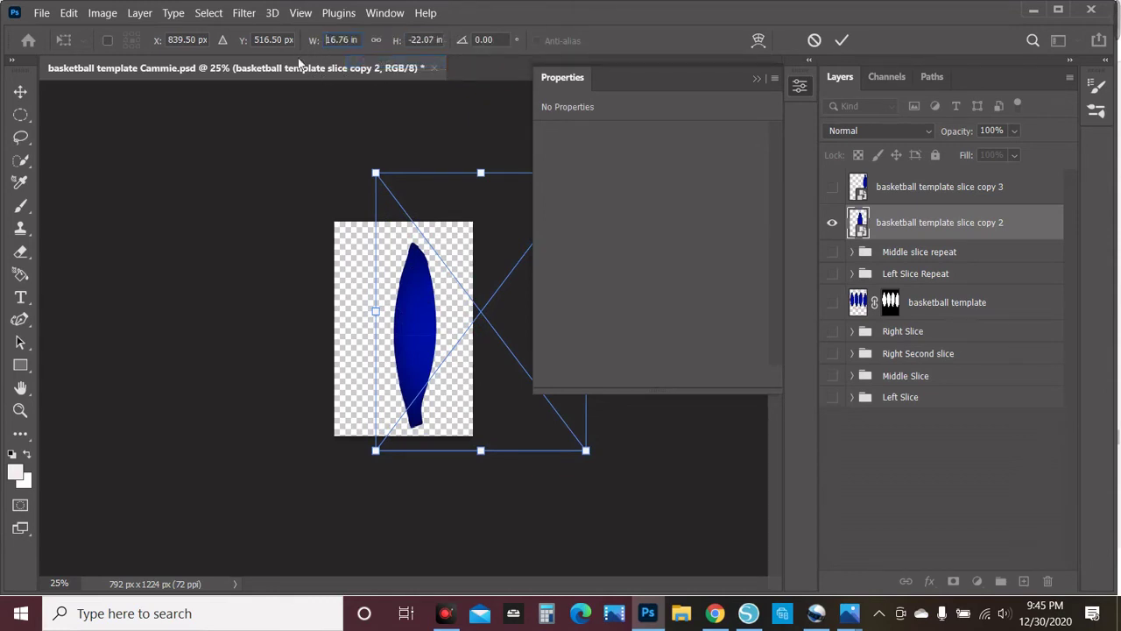
pyautogui.rightClick(275, 44)
pyautogui.click(293, 61)
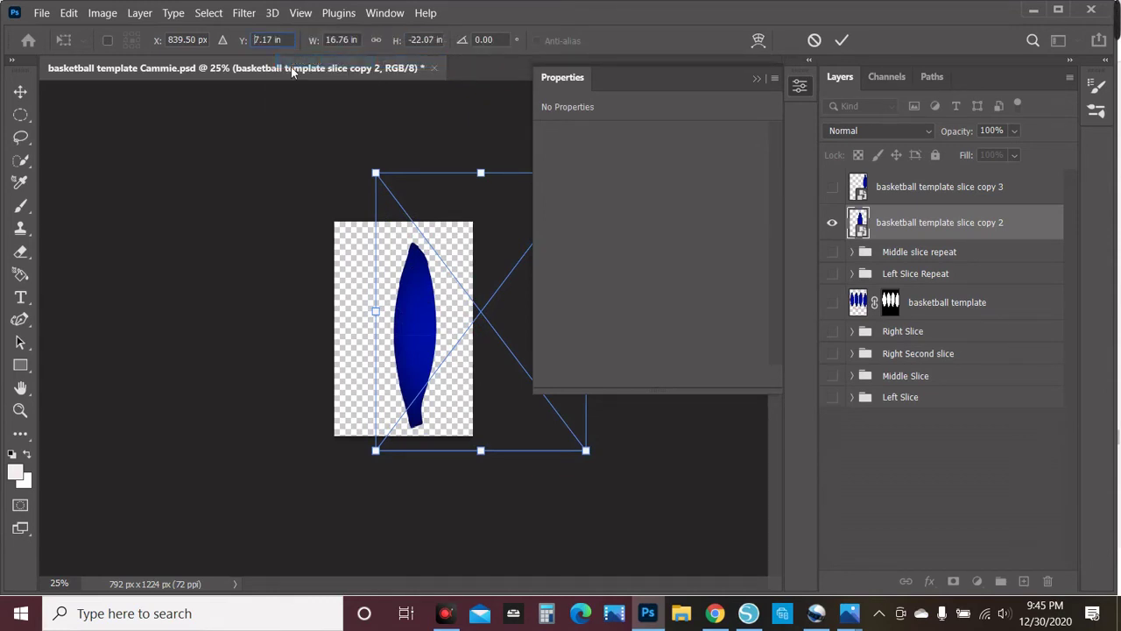
pyautogui.rightClick(194, 41)
pyautogui.click(212, 58)
# Enlarge basketball template slice copy 2 to 17.83 in wide and 23.48 in high, apply the transform and deselect the layer
pyautogui.moveTo(376, 173); pyautogui.dragTo(371, 161)
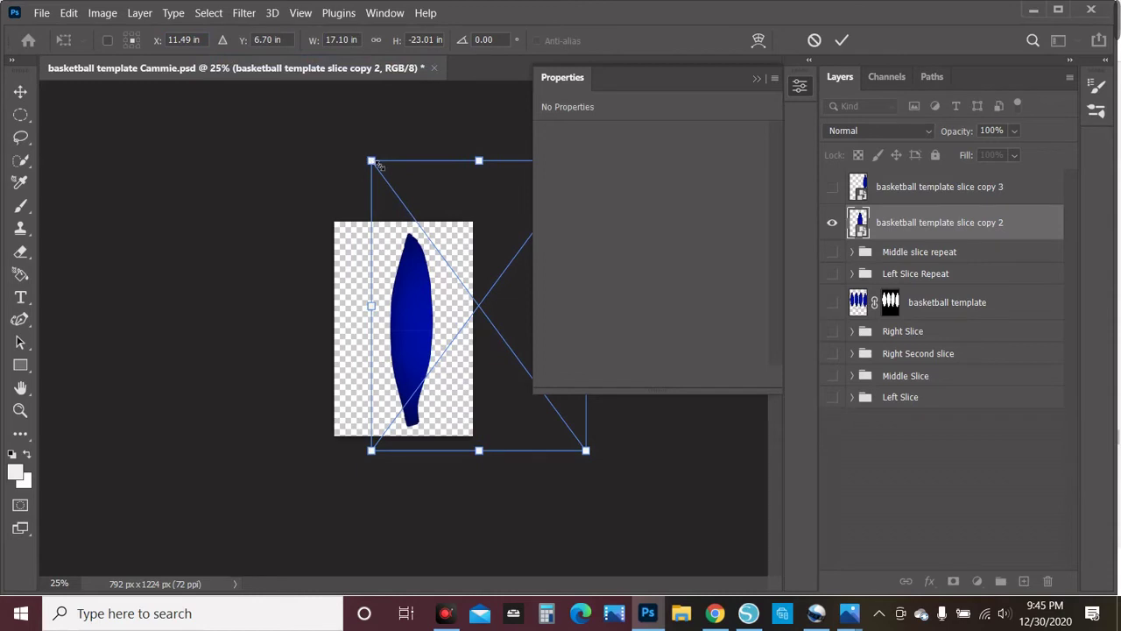
pyautogui.hotkey('ctrl', 'z')
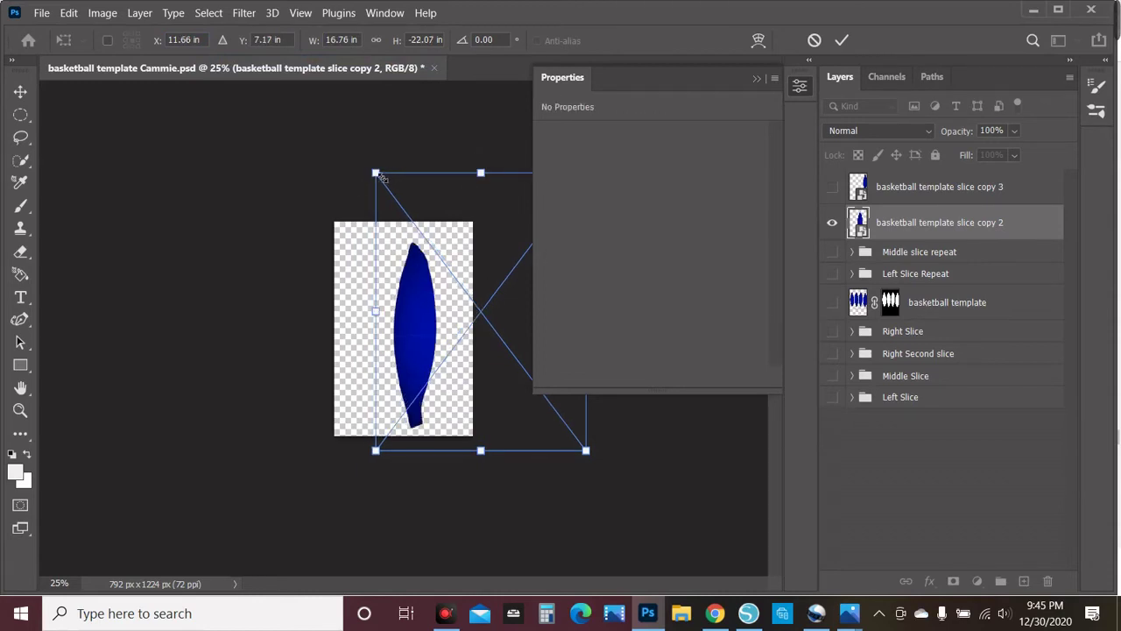
pyautogui.moveTo(377, 174); pyautogui.dragTo(360, 156)
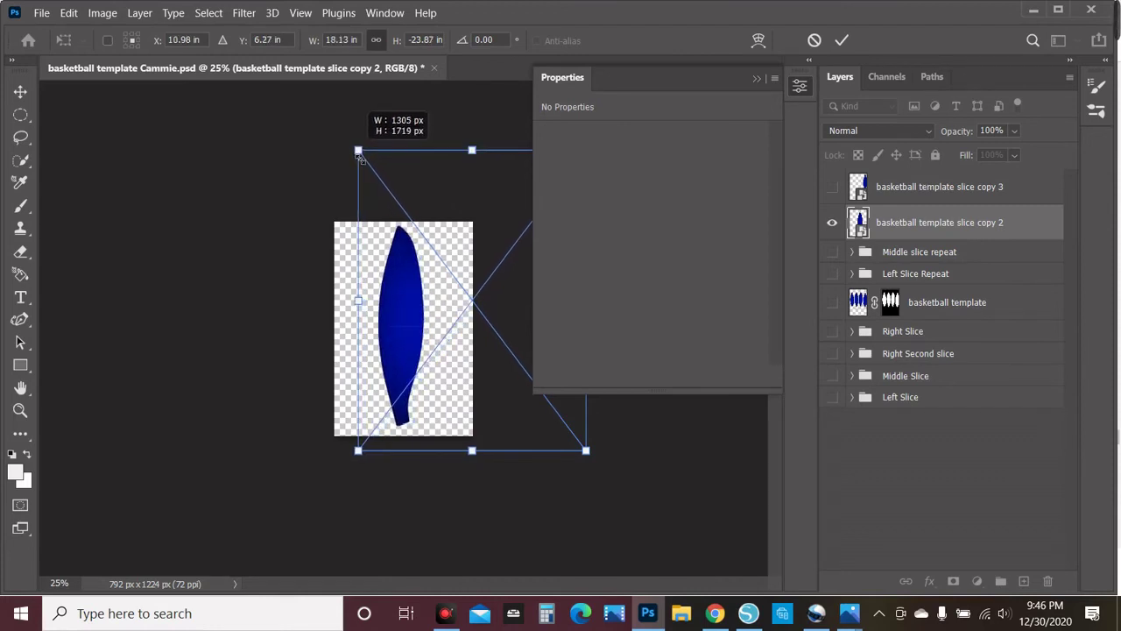
pyautogui.moveTo(359, 155); pyautogui.dragTo(363, 161)
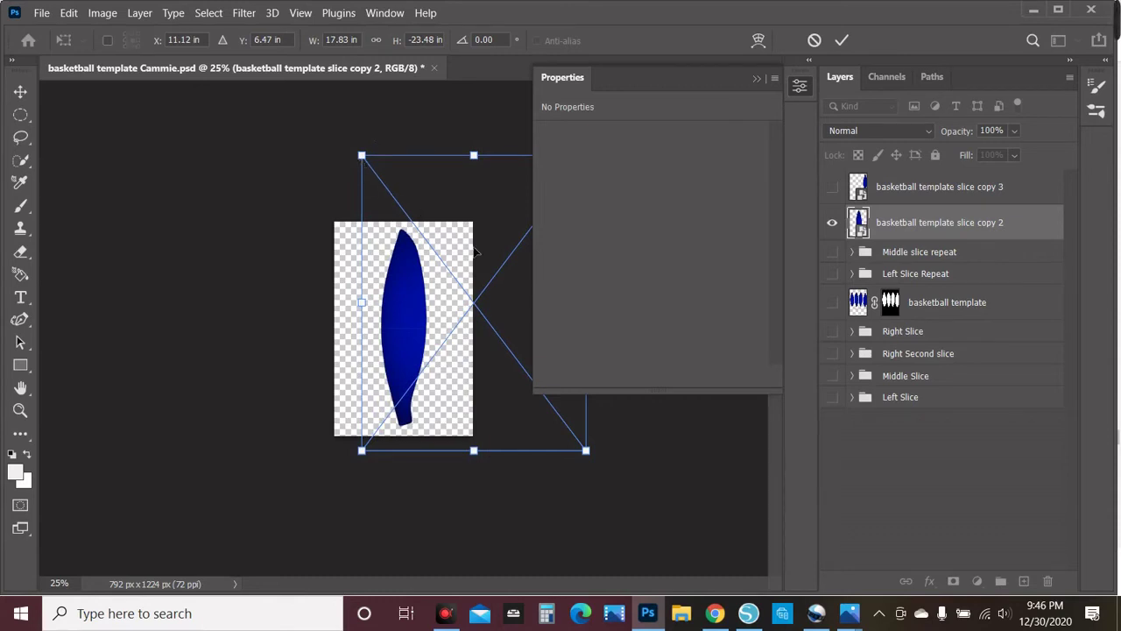
pyautogui.press('Escape')
pyautogui.click(893, 487)
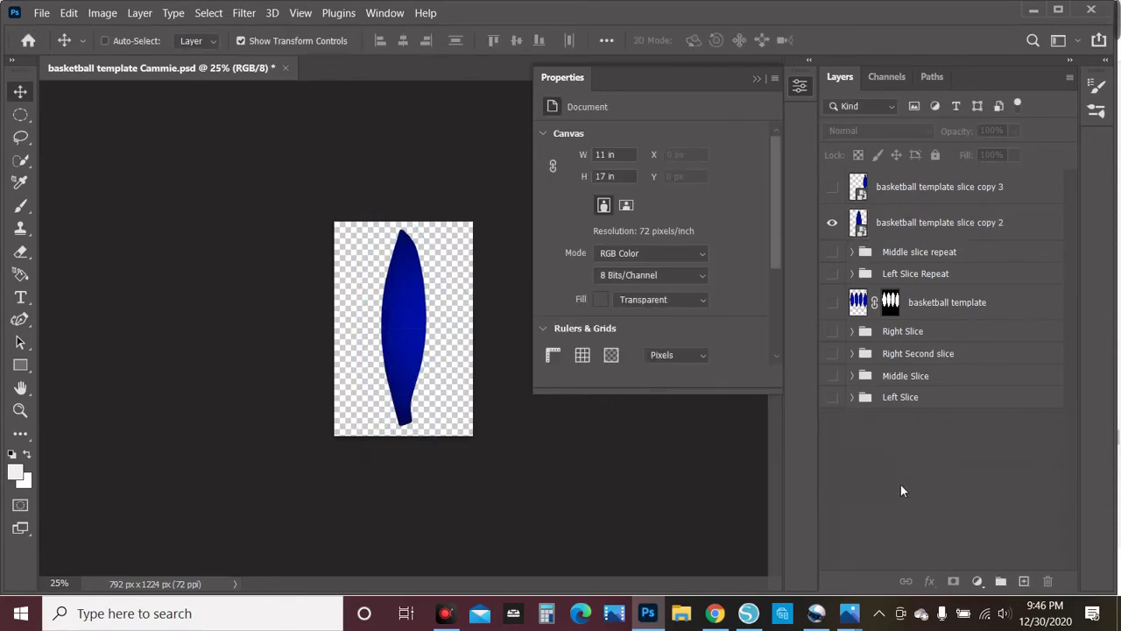
pyautogui.click(409, 308)
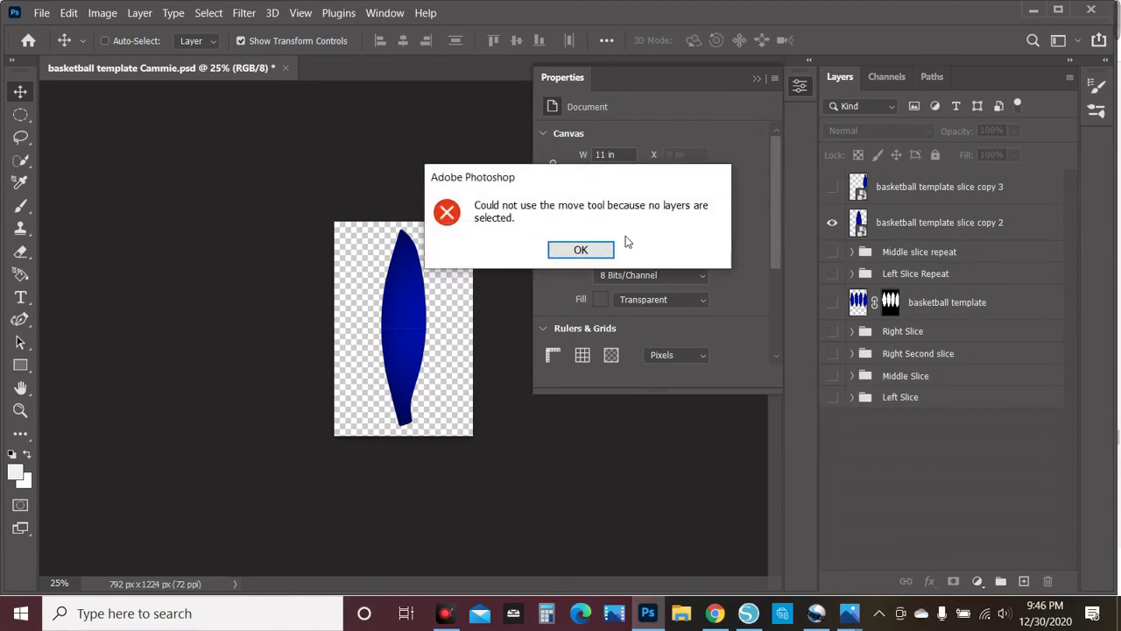
# Dismiss the message, select basketball template slice copy 2 and set its X and Y position units to inches
pyautogui.click(591, 249)
pyautogui.click(895, 228)
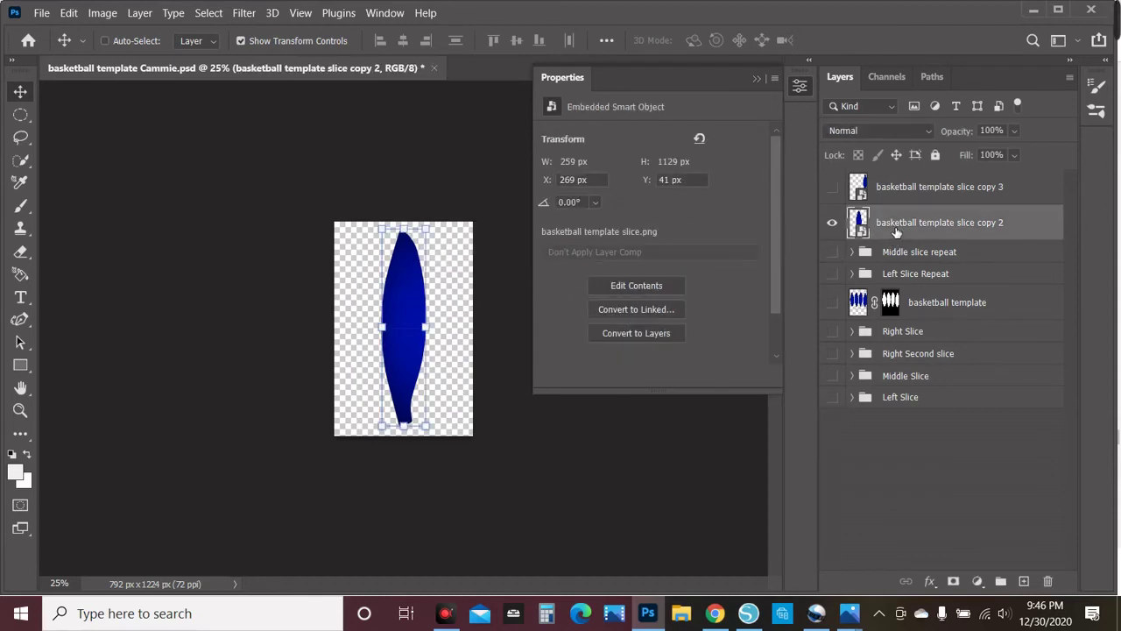
pyautogui.rightClick(577, 183)
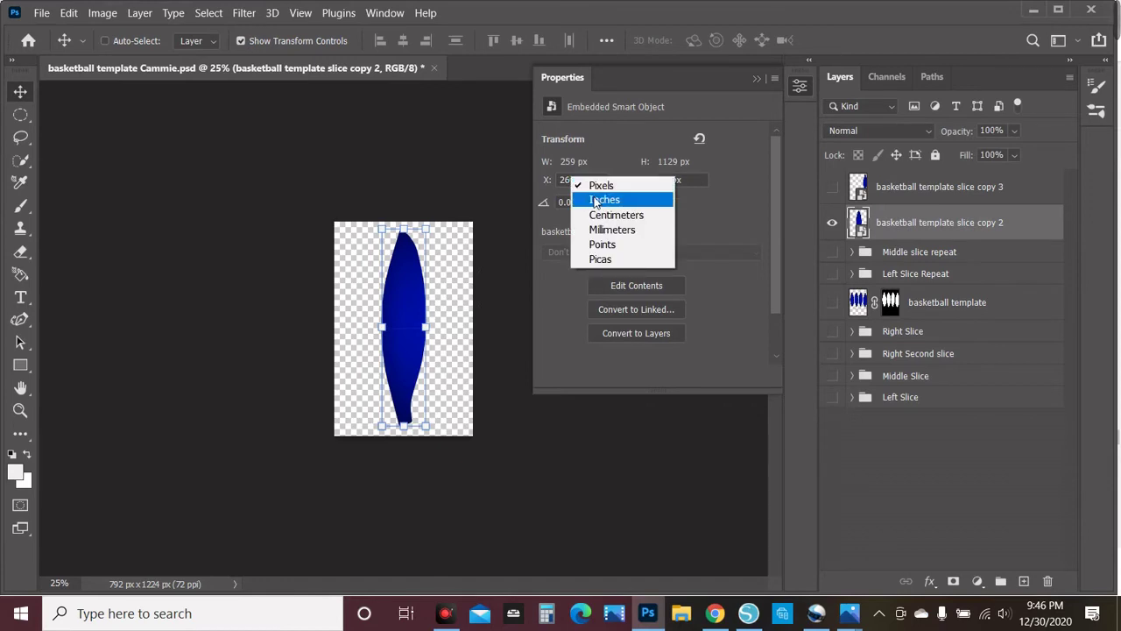
pyautogui.click(612, 217)
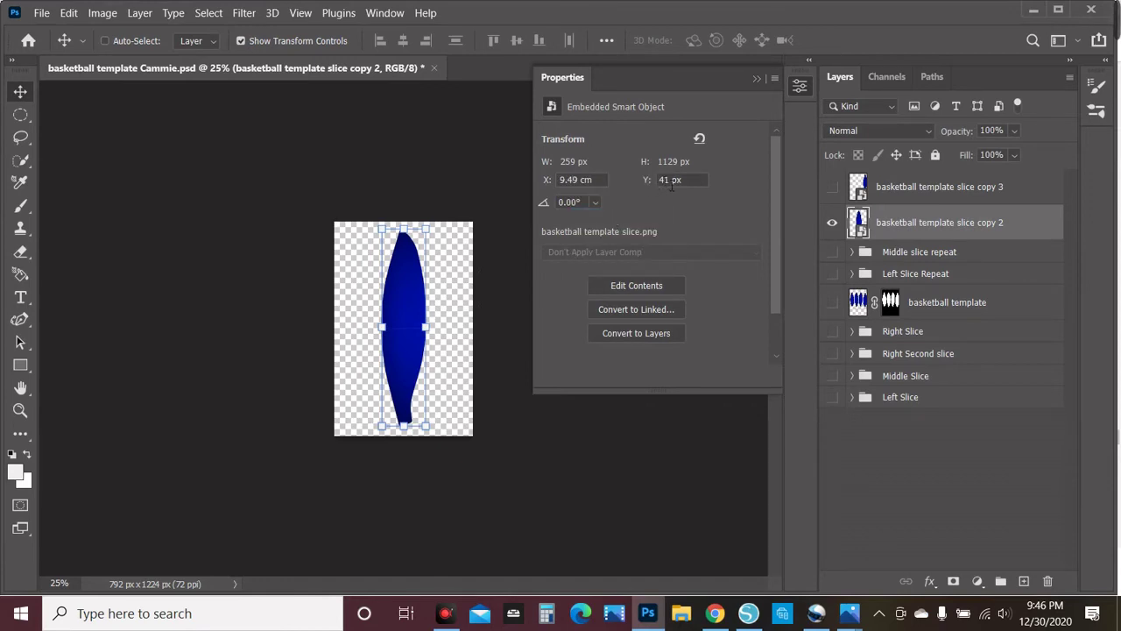
pyautogui.rightClick(584, 186)
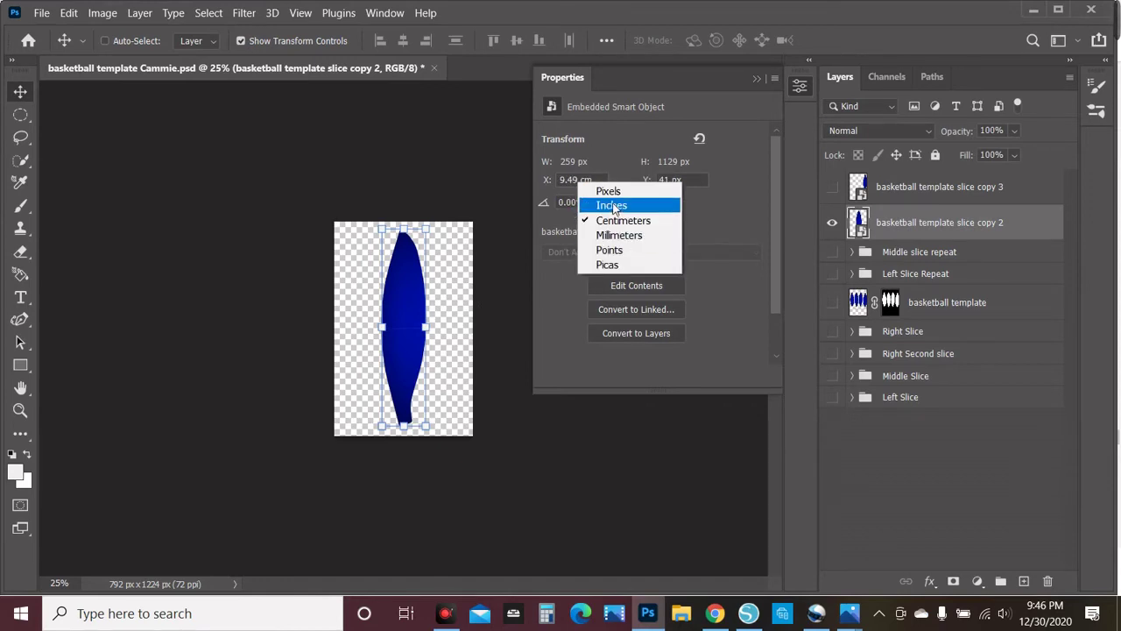
pyautogui.click(612, 207)
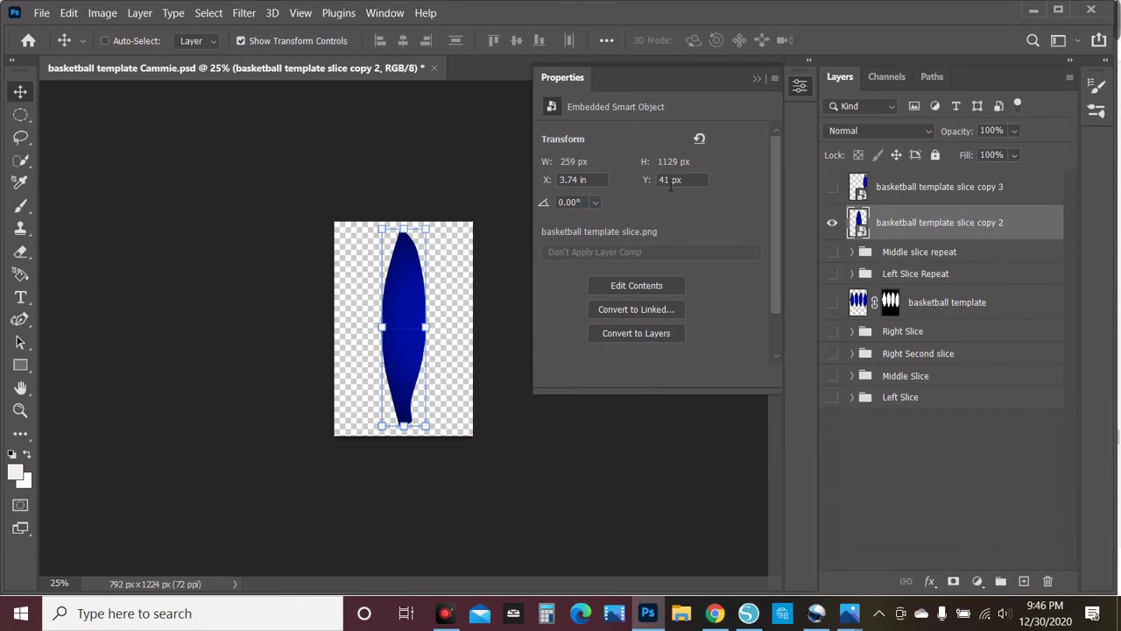
pyautogui.rightClick(674, 188)
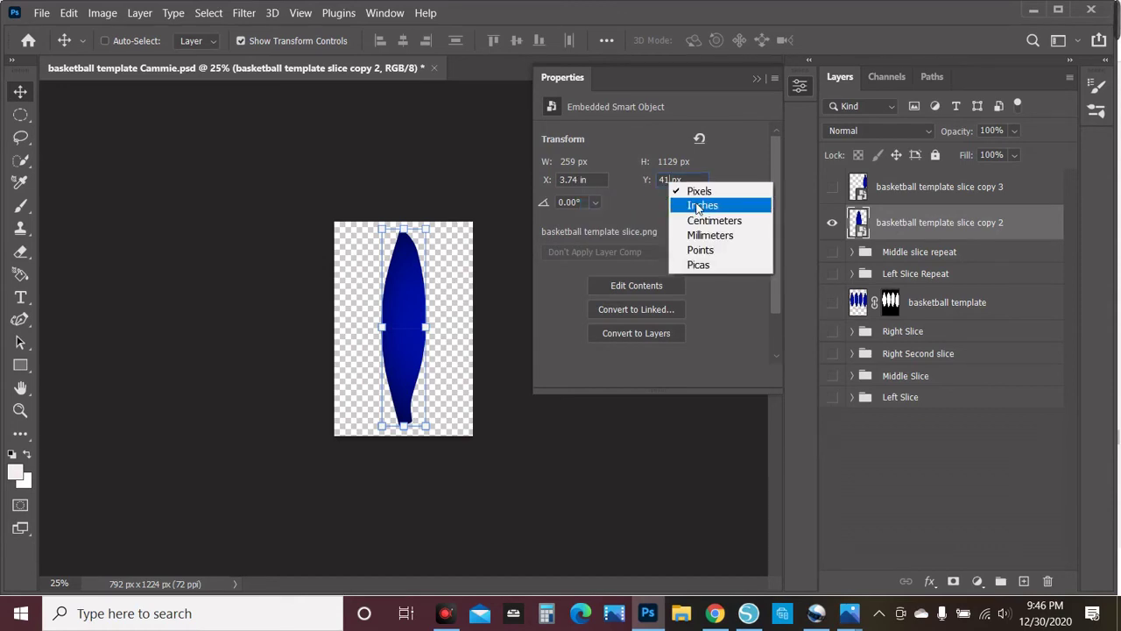
pyautogui.click(698, 207)
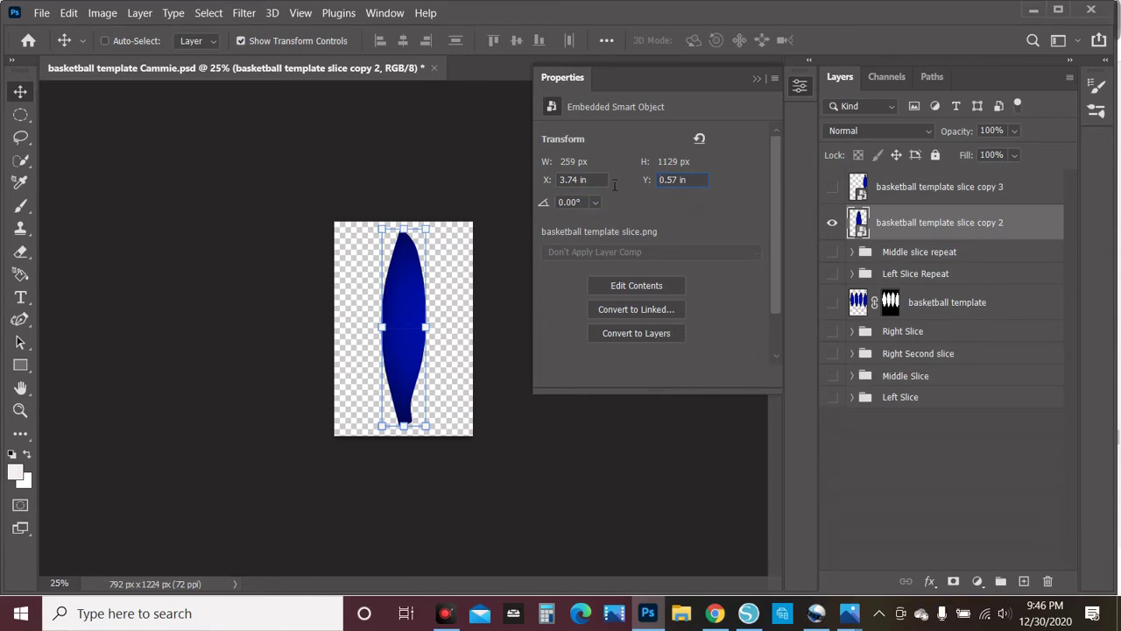
# Open the embedded contents of basketball template slice copy 2 to inspect the slice, collapse the properties and close the slice document
pyautogui.click(638, 288)
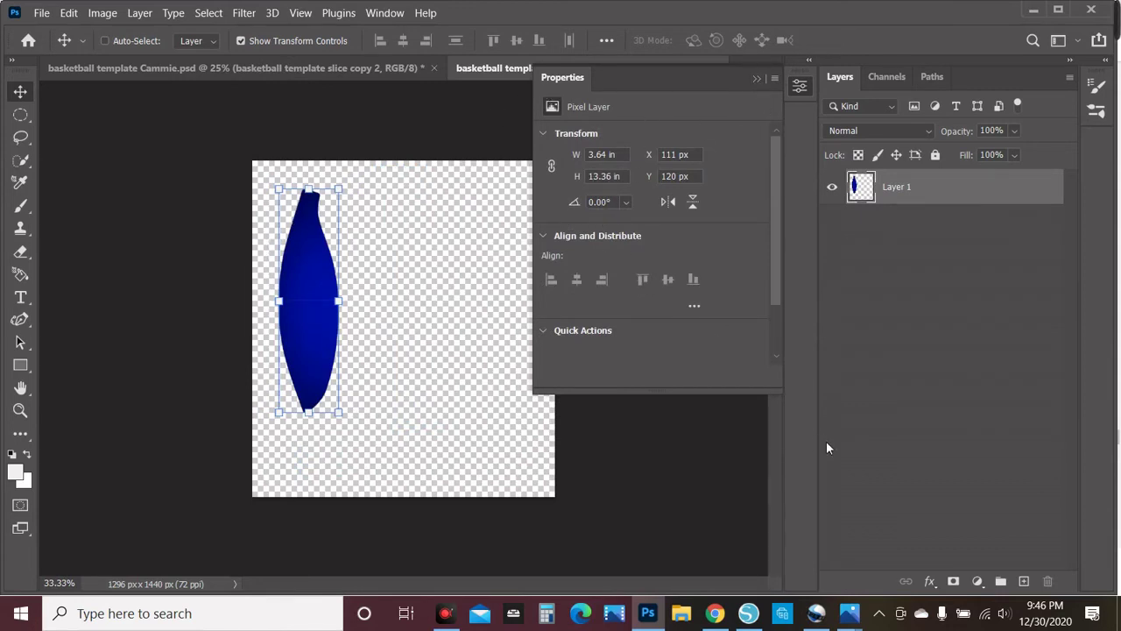
pyautogui.click(755, 81)
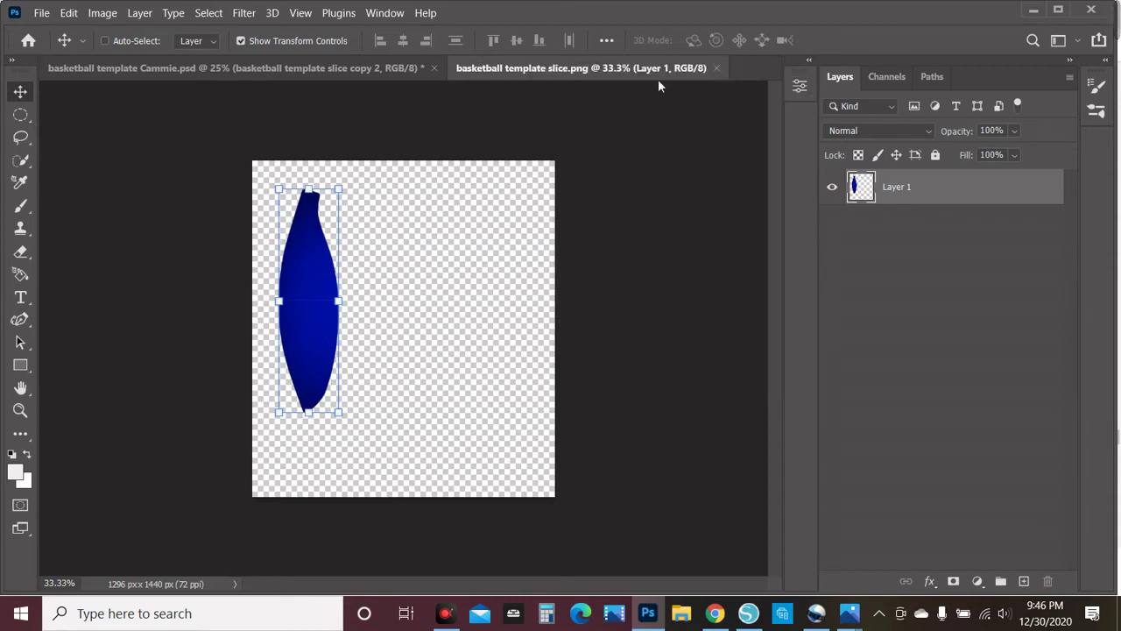
pyautogui.click(714, 69)
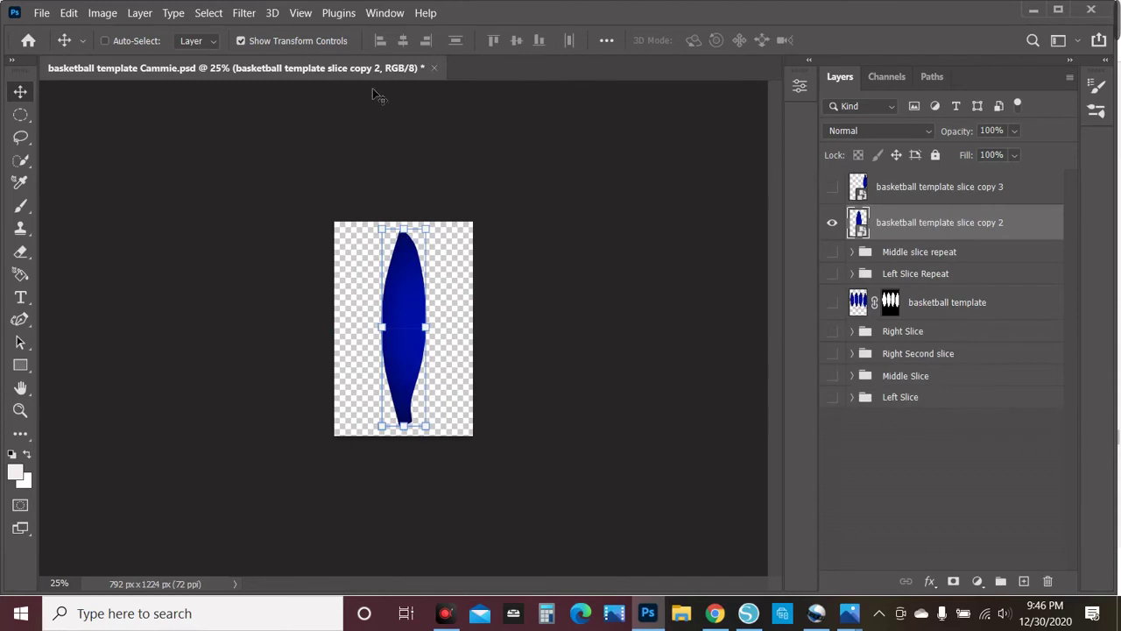
# Scale basketball template slice copy 2 down slightly from its upper corner, apply the transform and deselect the layer
pyautogui.click(898, 505)
pyautogui.click(422, 363)
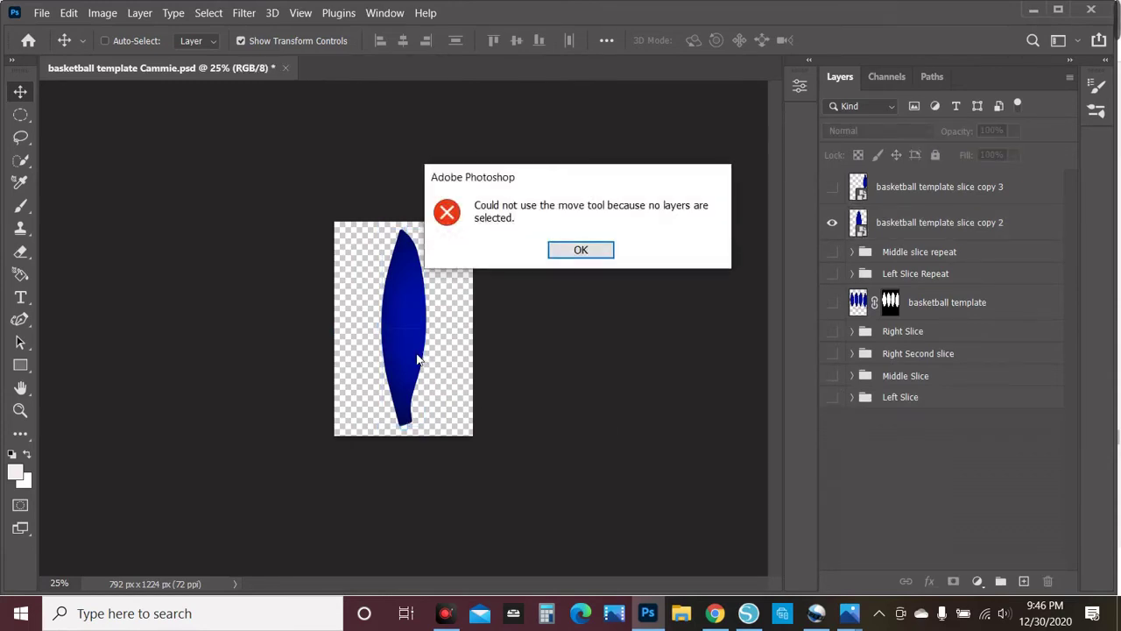
pyautogui.click(581, 250)
pyautogui.click(880, 222)
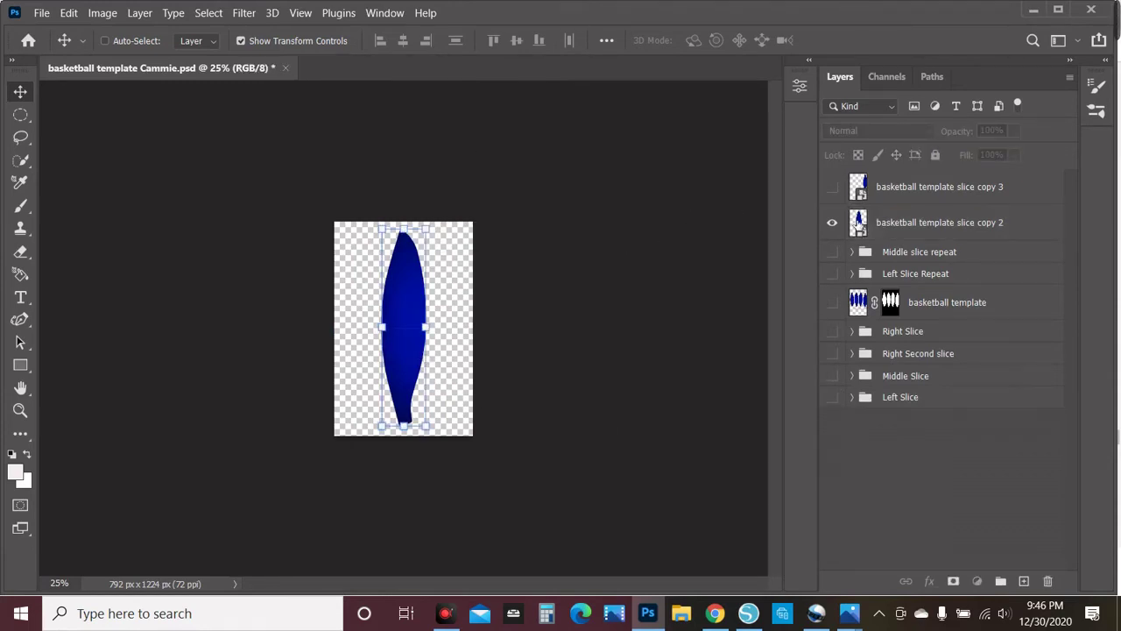
pyautogui.click(437, 238)
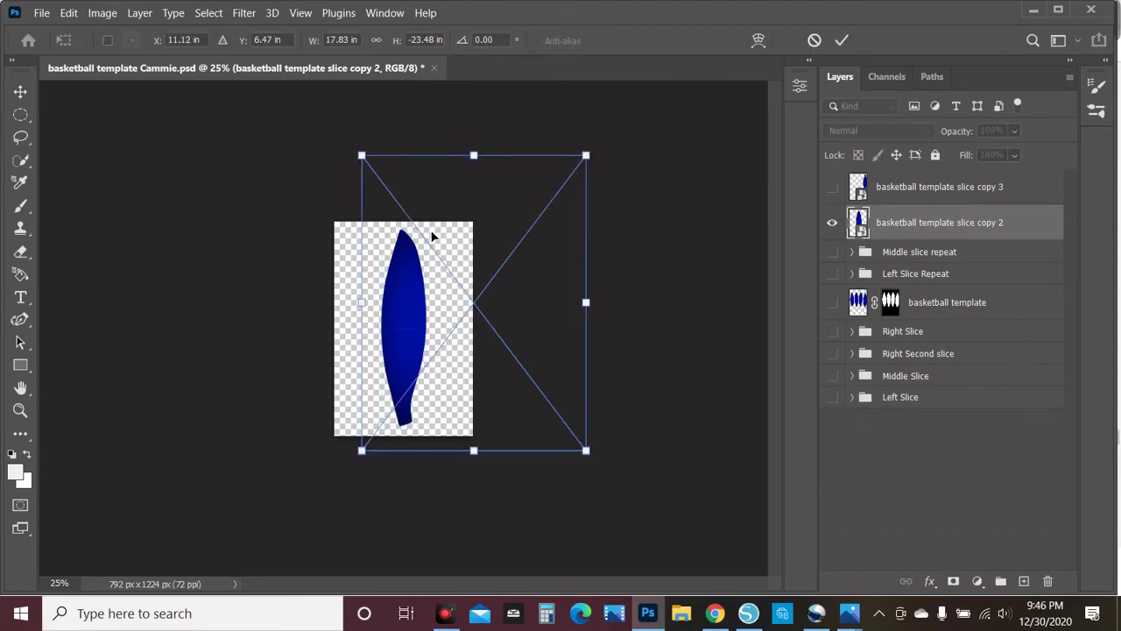
pyautogui.moveTo(596, 164); pyautogui.dragTo(586, 197)
pyautogui.click(932, 492)
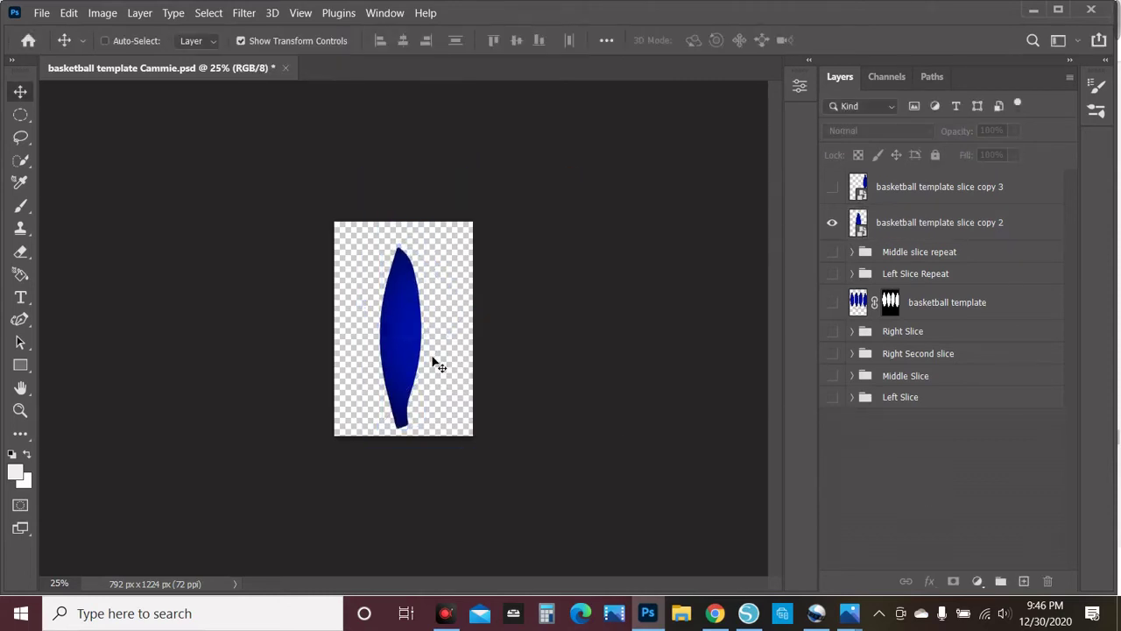
# Reselect basketball template slice copy 2 and move the blue slice slightly upward to center it vertically on the canvas
pyautogui.click(393, 349)
pyautogui.click(579, 250)
pyautogui.click(892, 226)
pyautogui.moveTo(415, 326); pyautogui.dragTo(401, 309)
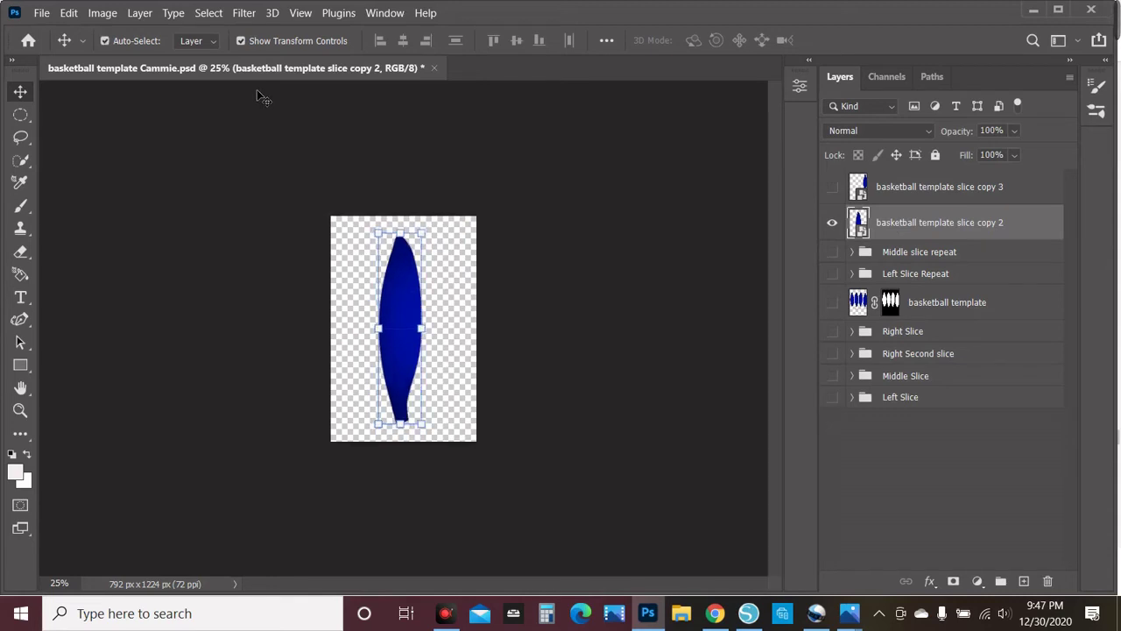
pyautogui.hotkey('ctrl', '+')
pyautogui.hotkey('ctrl', '+')
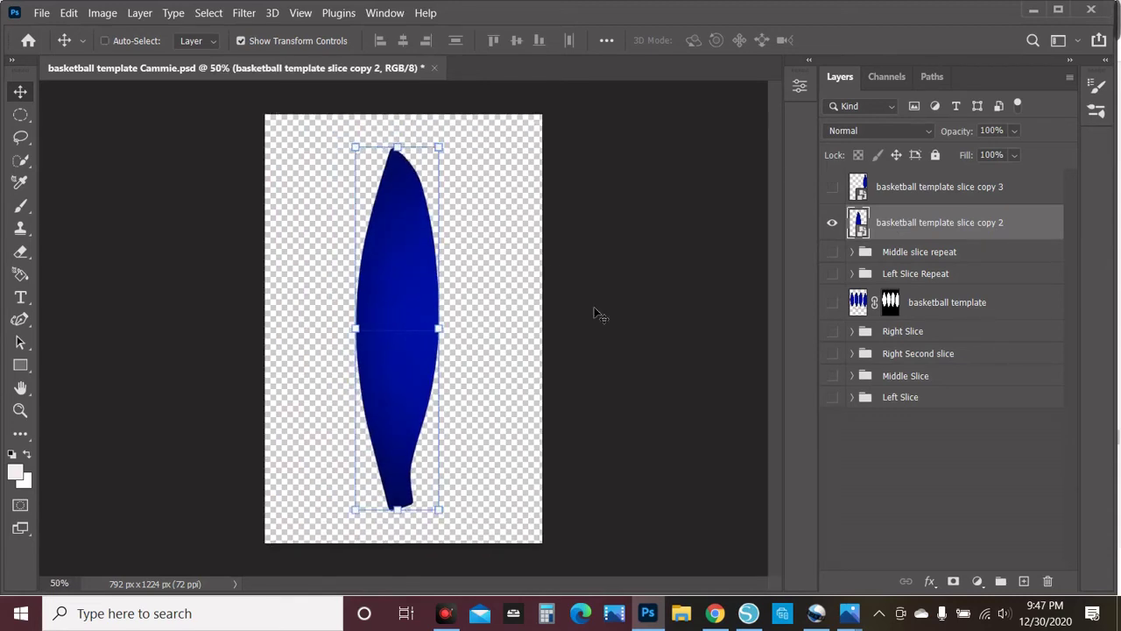
# Switch to Chrome and look through the Google Images results for love background images for a slice background
pyautogui.moveTo(849, 613)
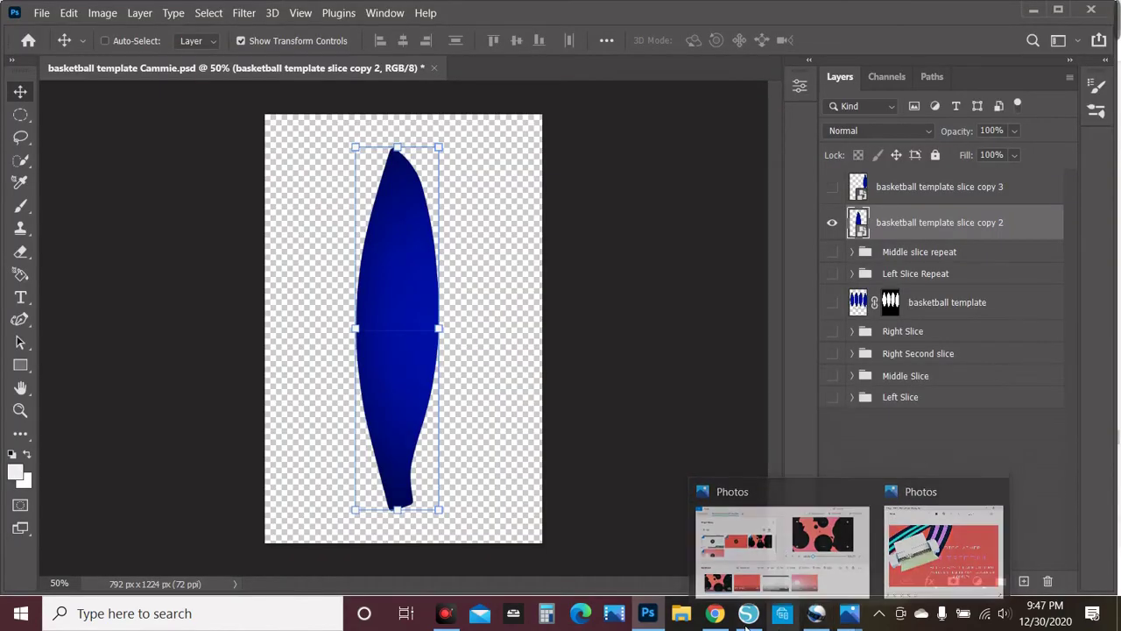
pyautogui.click(714, 616)
pyautogui.scroll(-4, 570, 426)
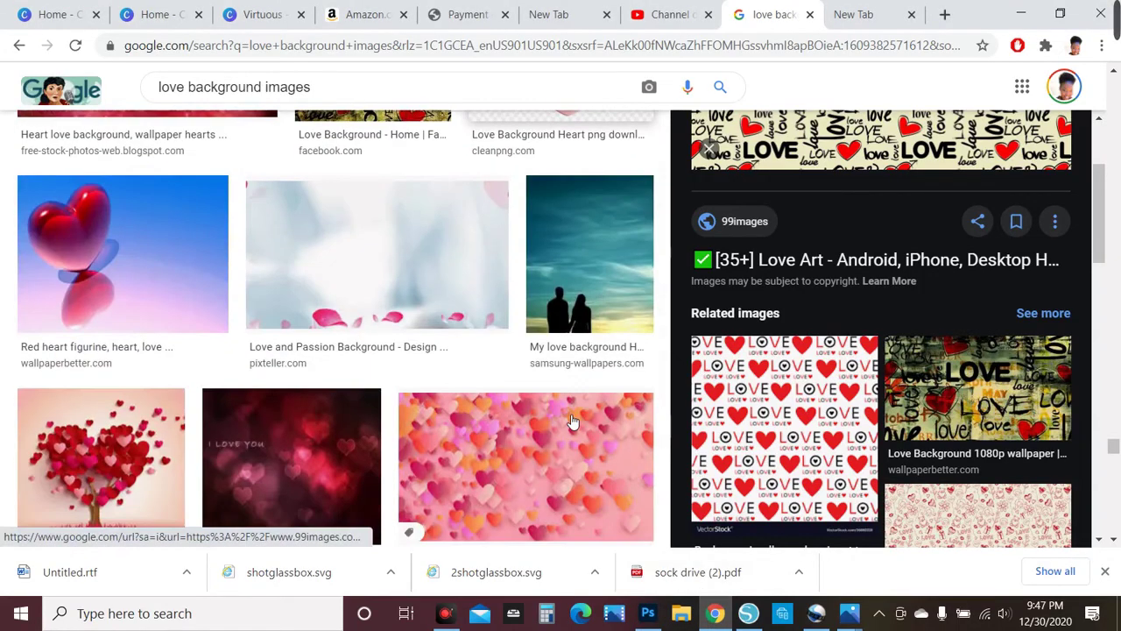
pyautogui.scroll(-5, 570, 423)
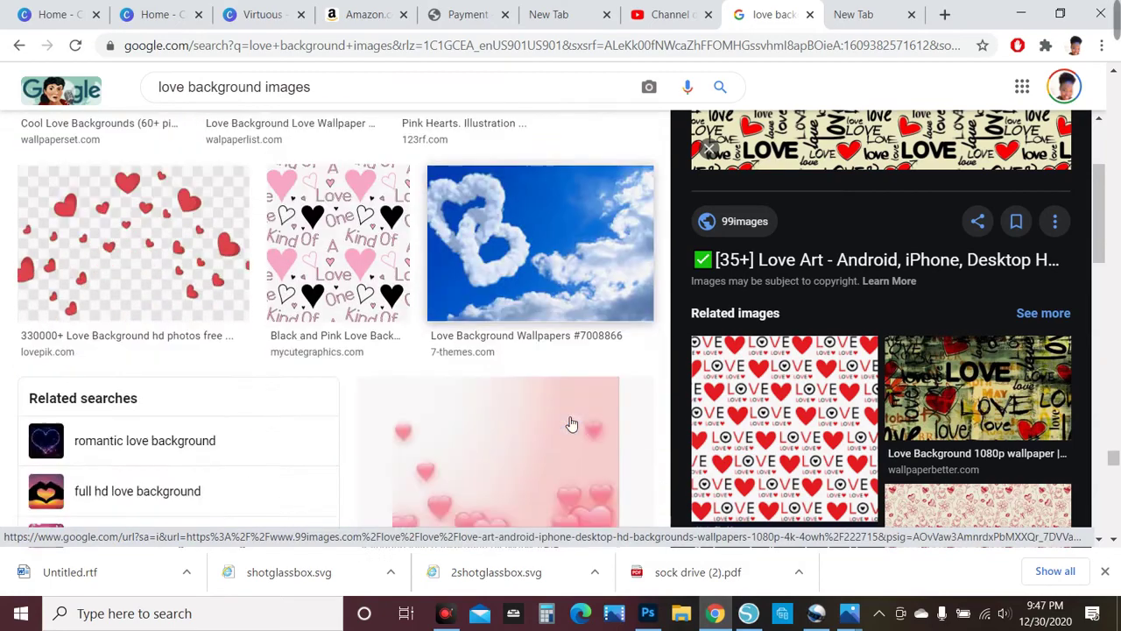
pyautogui.scroll(-6, 570, 424)
pyautogui.scroll(4, 570, 424)
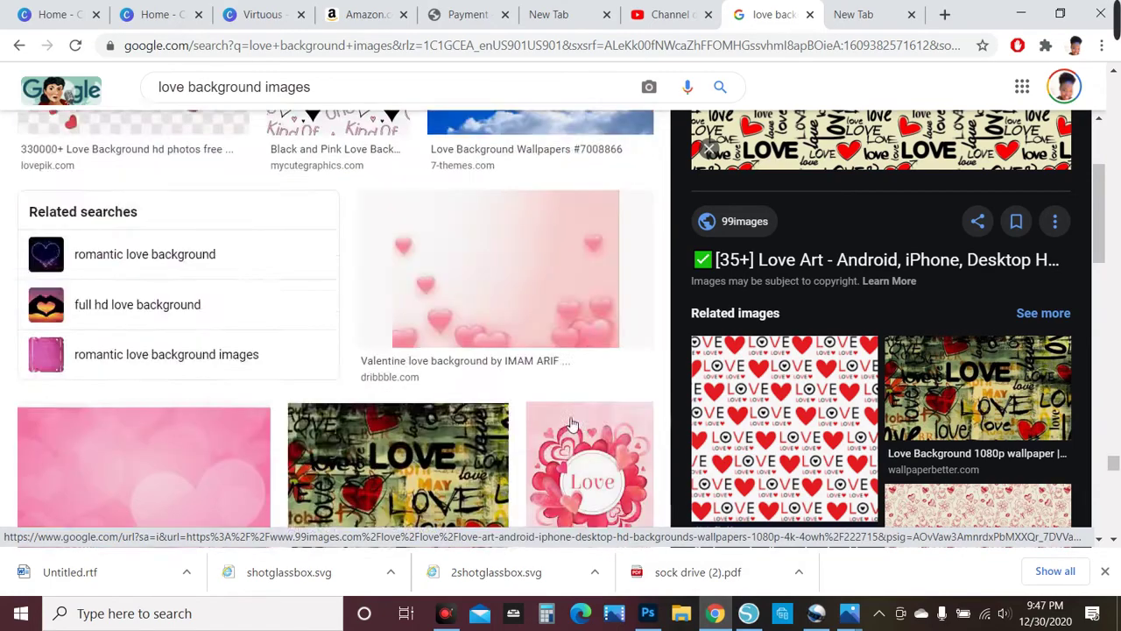
pyautogui.scroll(5, 570, 424)
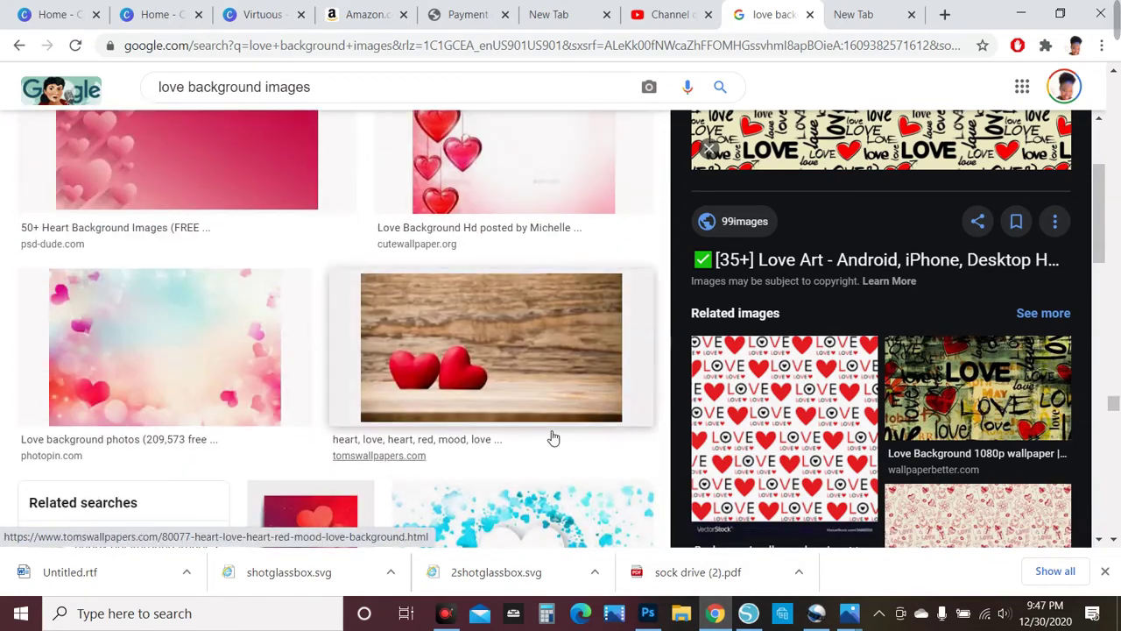
pyautogui.scroll(10, 552, 442)
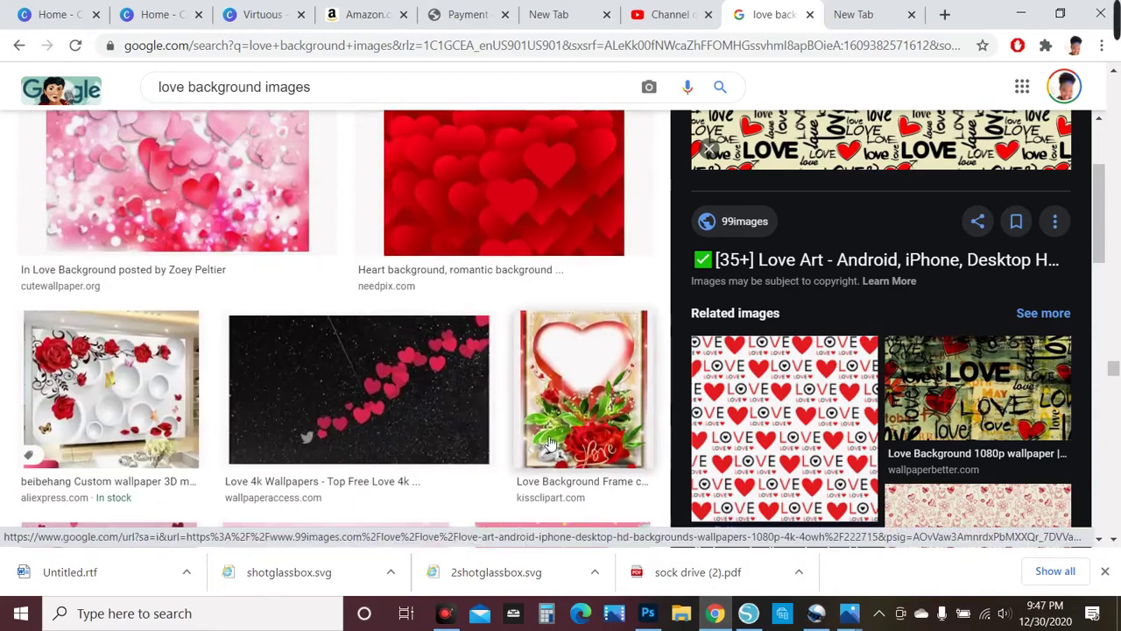
pyautogui.scroll(5, 545, 449)
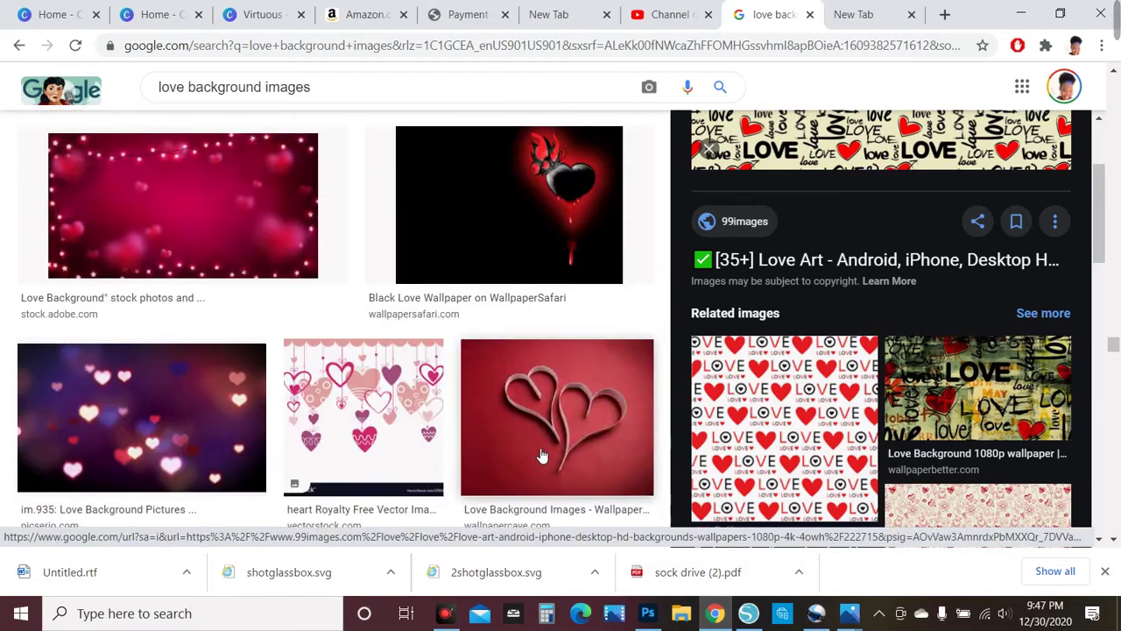
pyautogui.scroll(15, 175, 367)
pyautogui.scroll(-15, 175, 368)
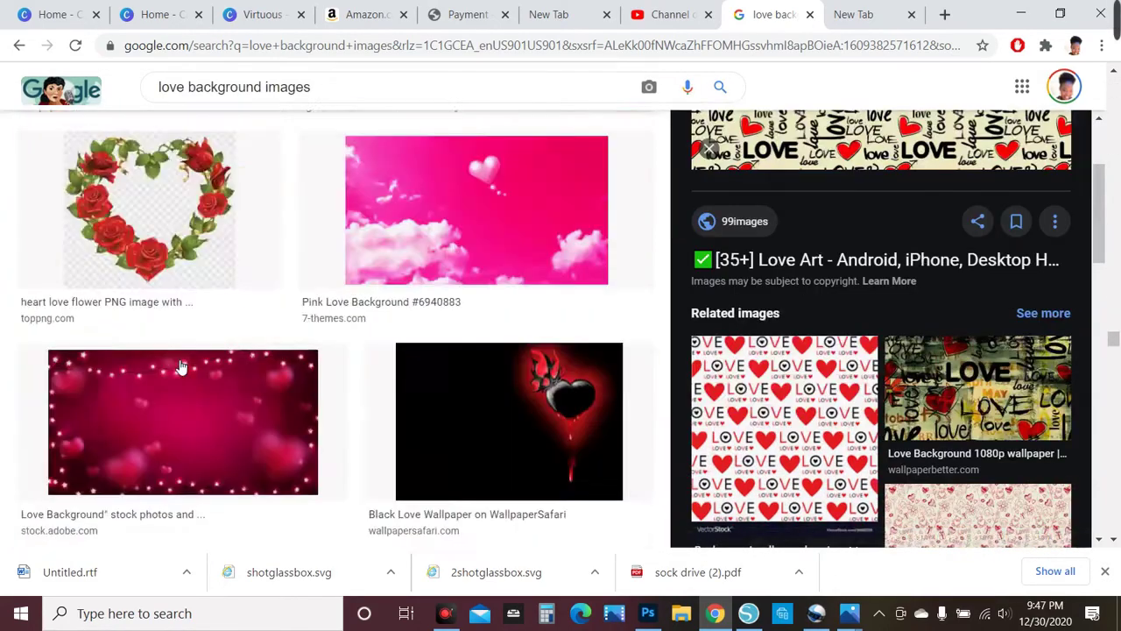
pyautogui.scroll(10, 202, 365)
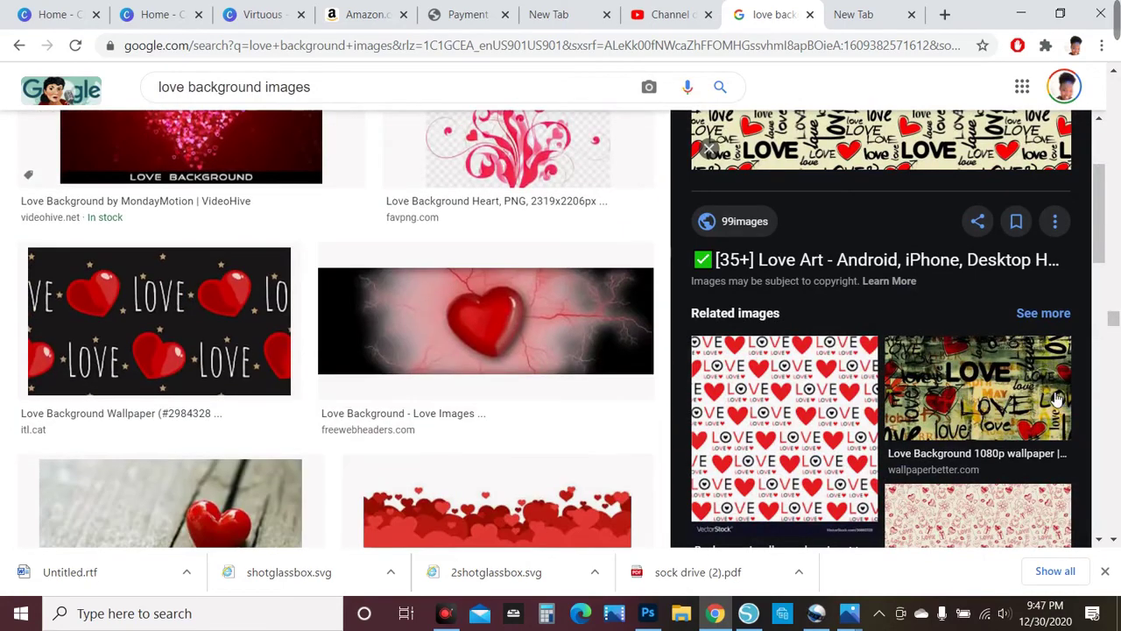
pyautogui.scroll(2, 1054, 397)
pyautogui.scroll(10, 367, 342)
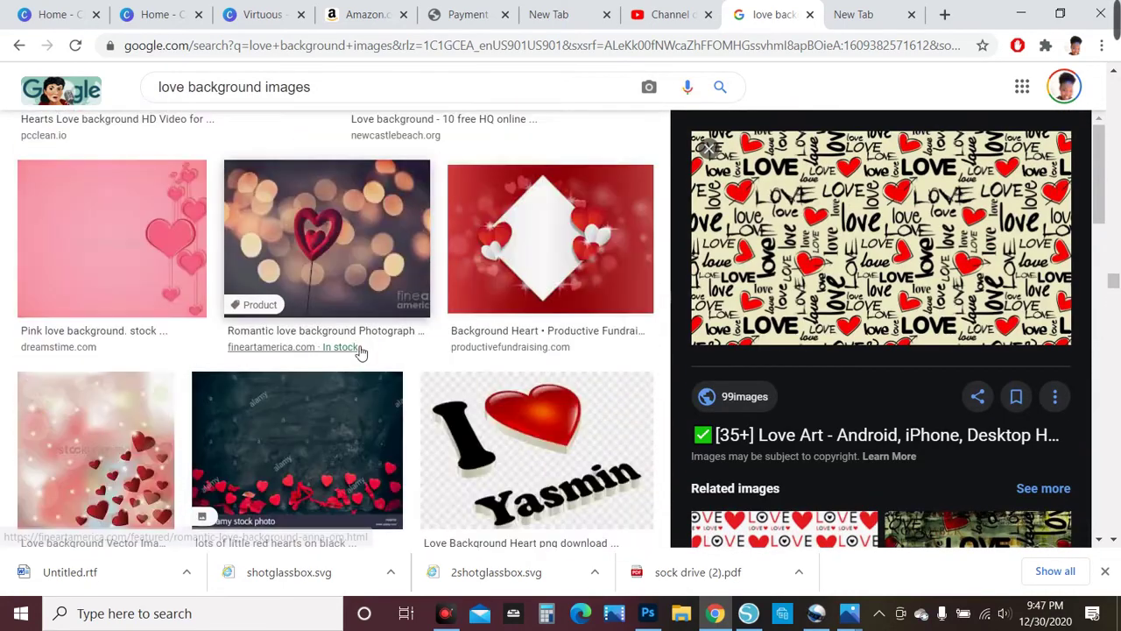
pyautogui.scroll(10, 342, 359)
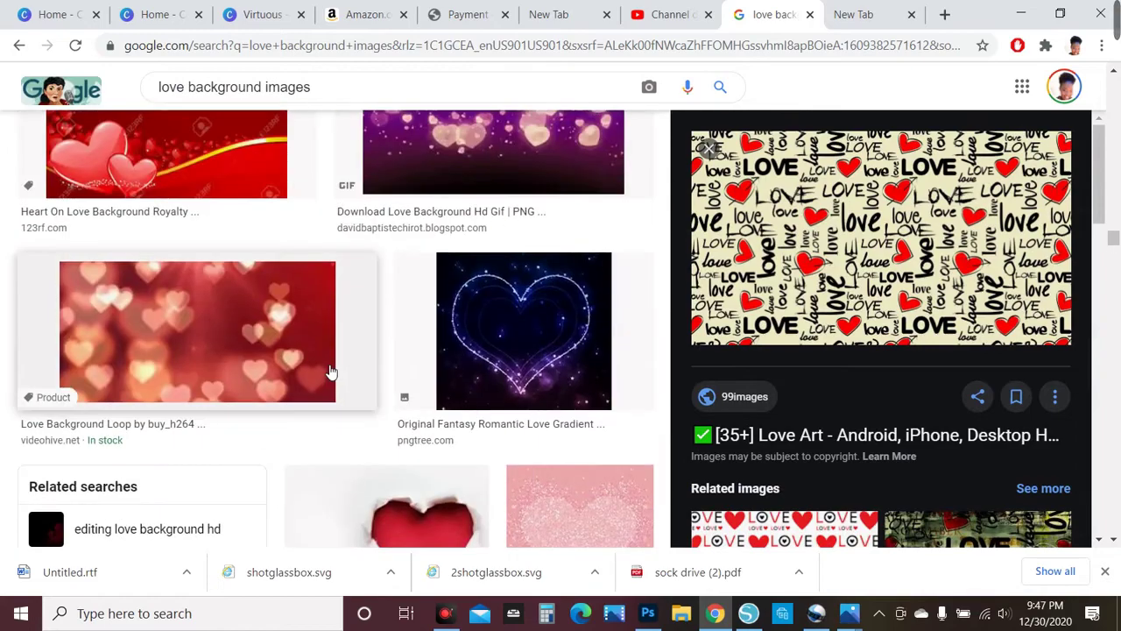
pyautogui.scroll(10, 332, 379)
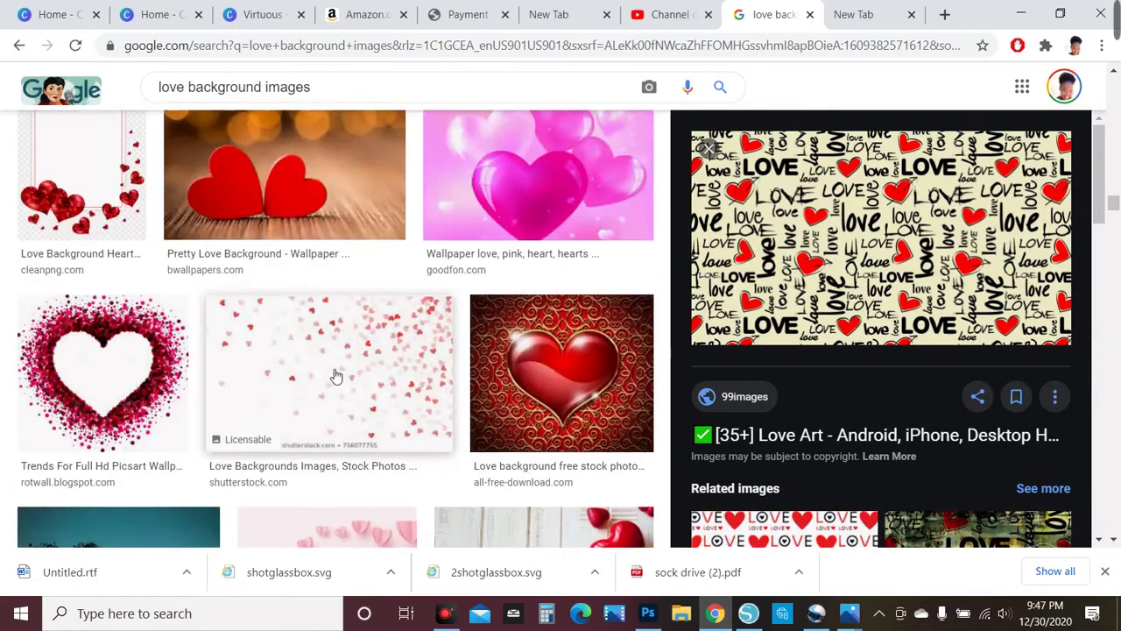
pyautogui.scroll(10, 336, 383)
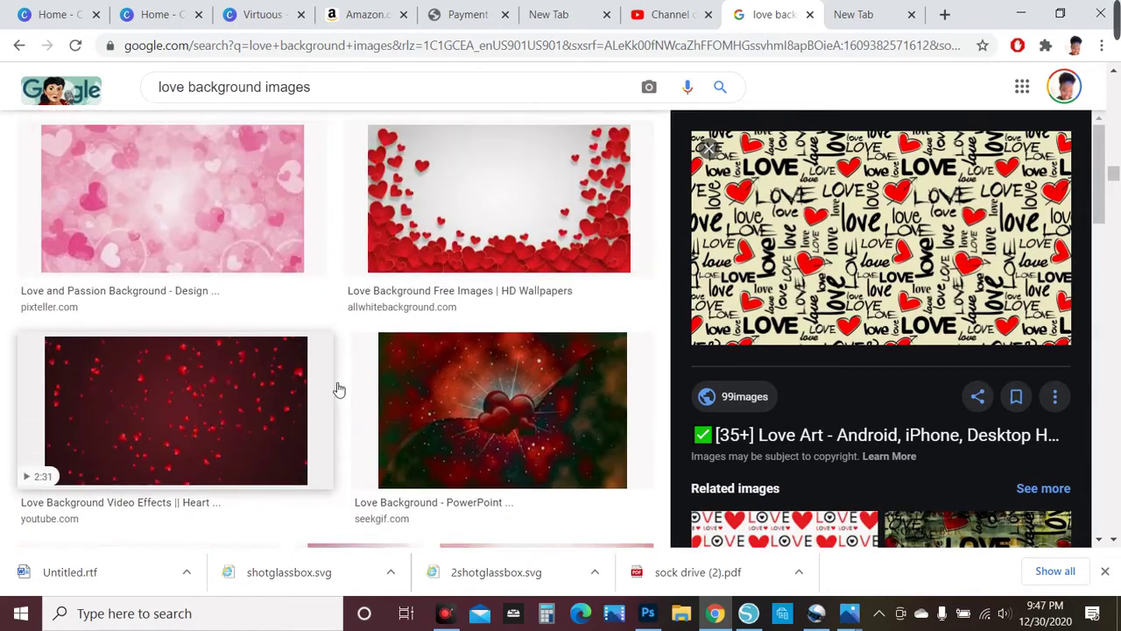
pyautogui.scroll(10, 338, 391)
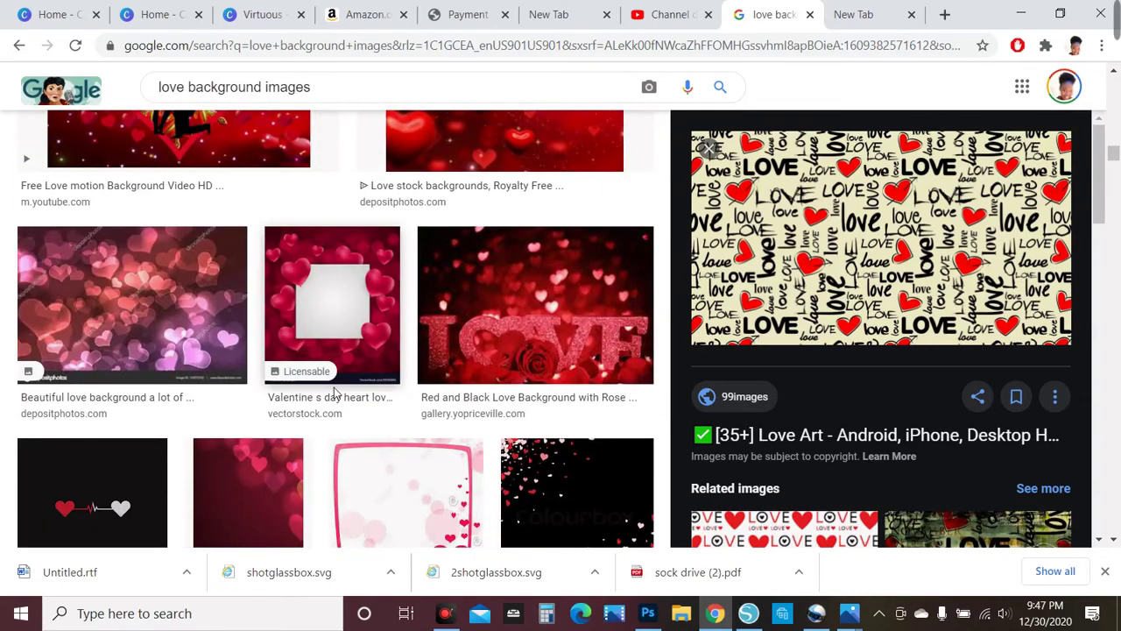
pyautogui.scroll(10, 337, 401)
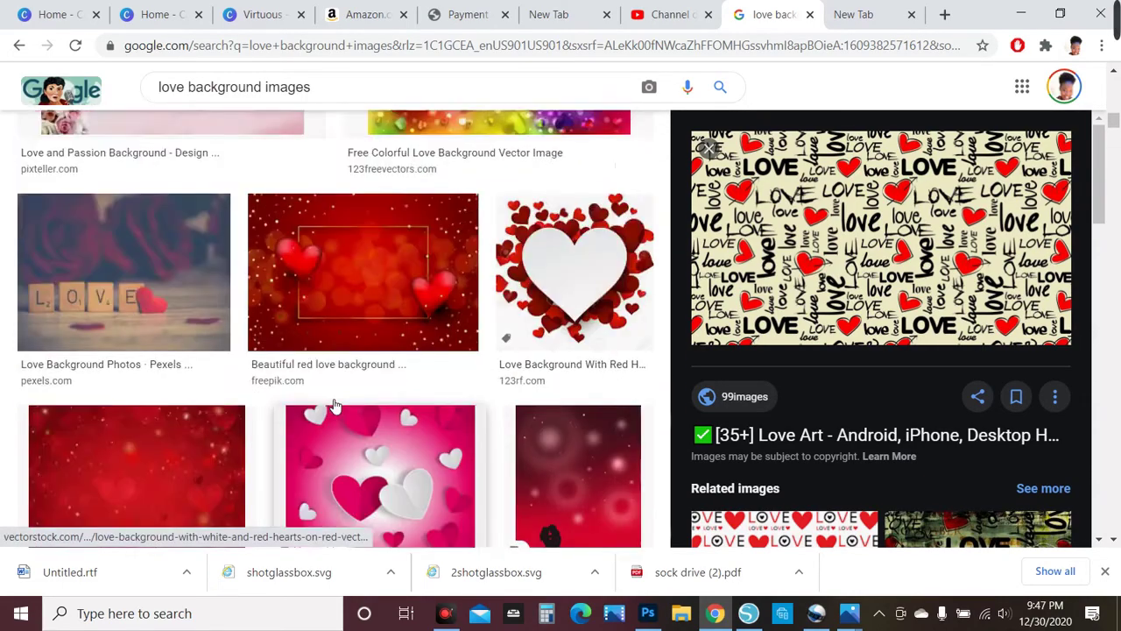
pyautogui.scroll(10, 333, 401)
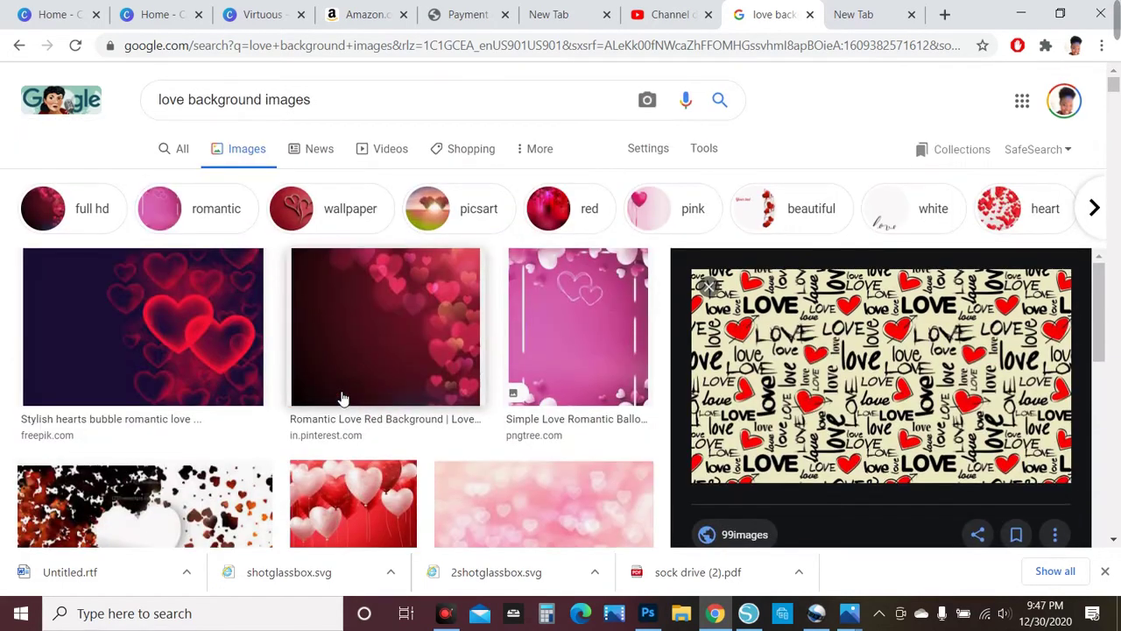
pyautogui.scroll(-5, 342, 399)
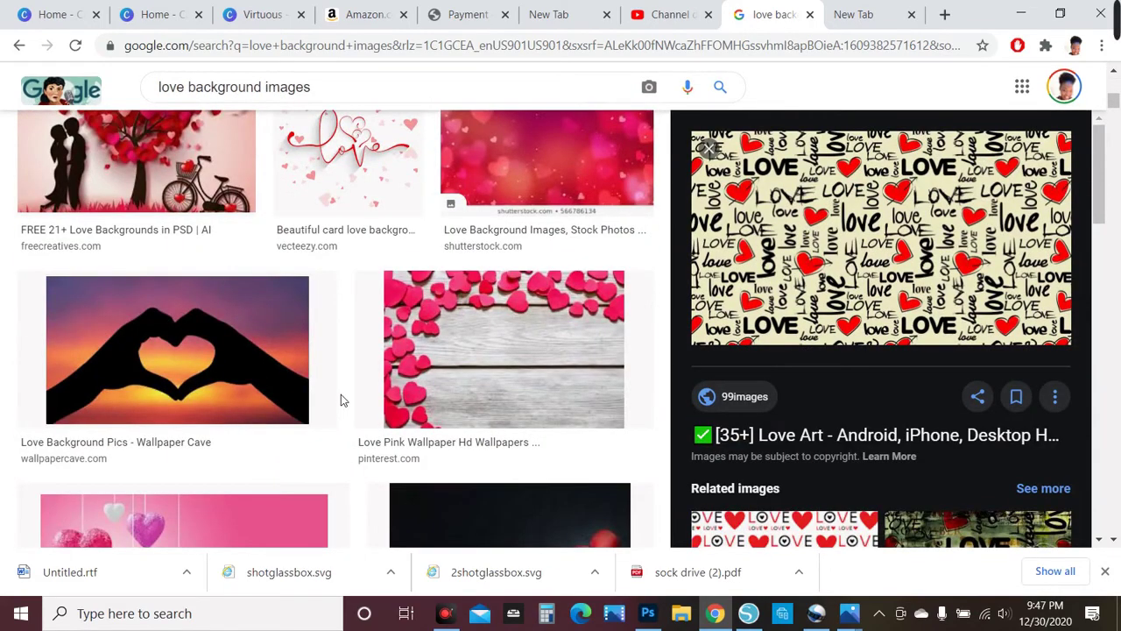
pyautogui.scroll(2, 342, 400)
pyautogui.scroll(-2, 345, 399)
pyautogui.scroll(-10, 349, 401)
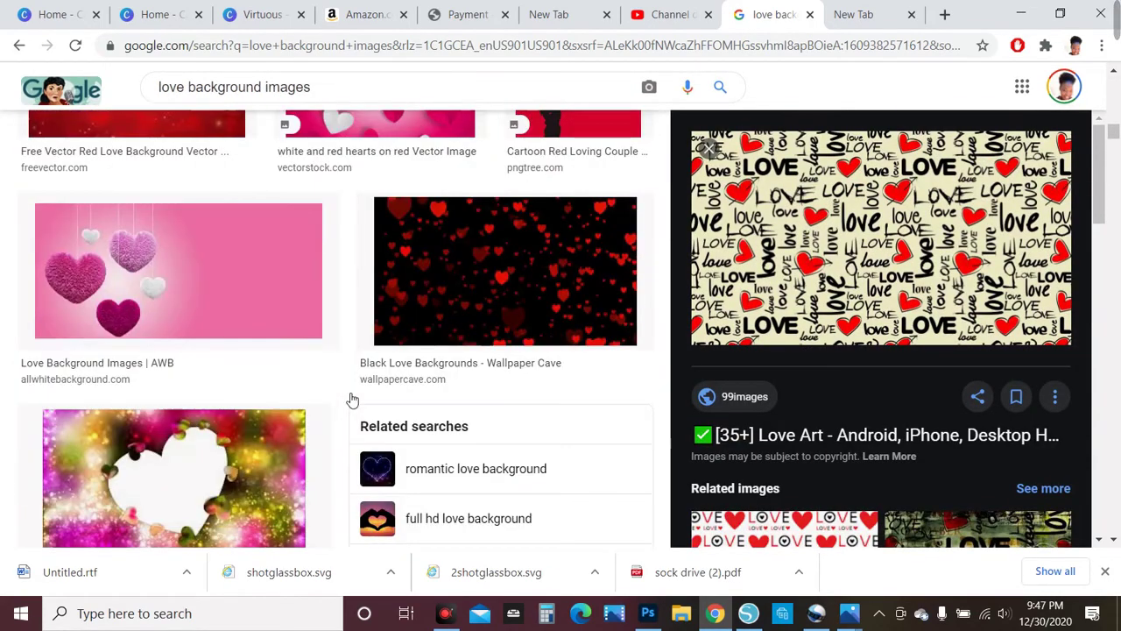
pyautogui.scroll(-8, 348, 405)
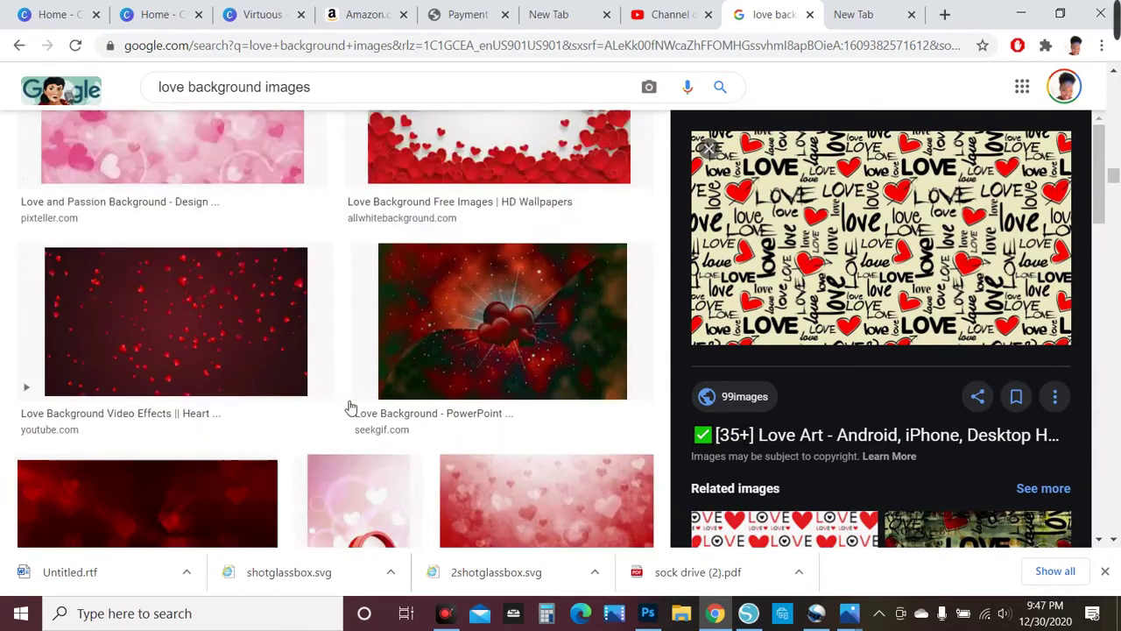
# Examine more of the love background image results further down the page for a suitable slice background
pyautogui.scroll(-3, 351, 405)
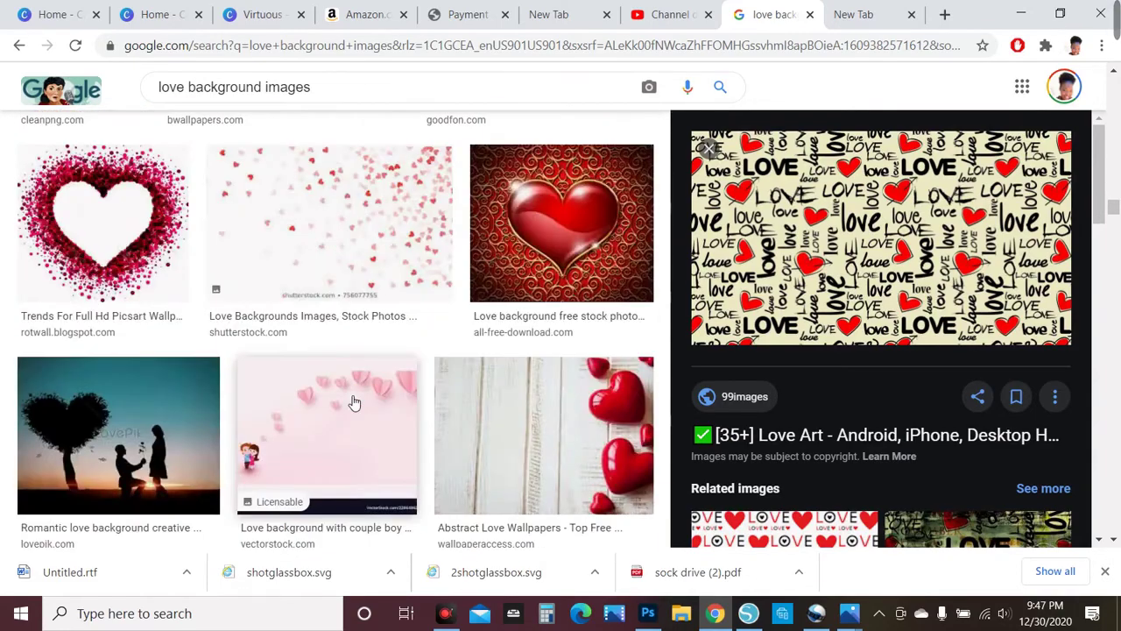
pyautogui.scroll(-10, 354, 401)
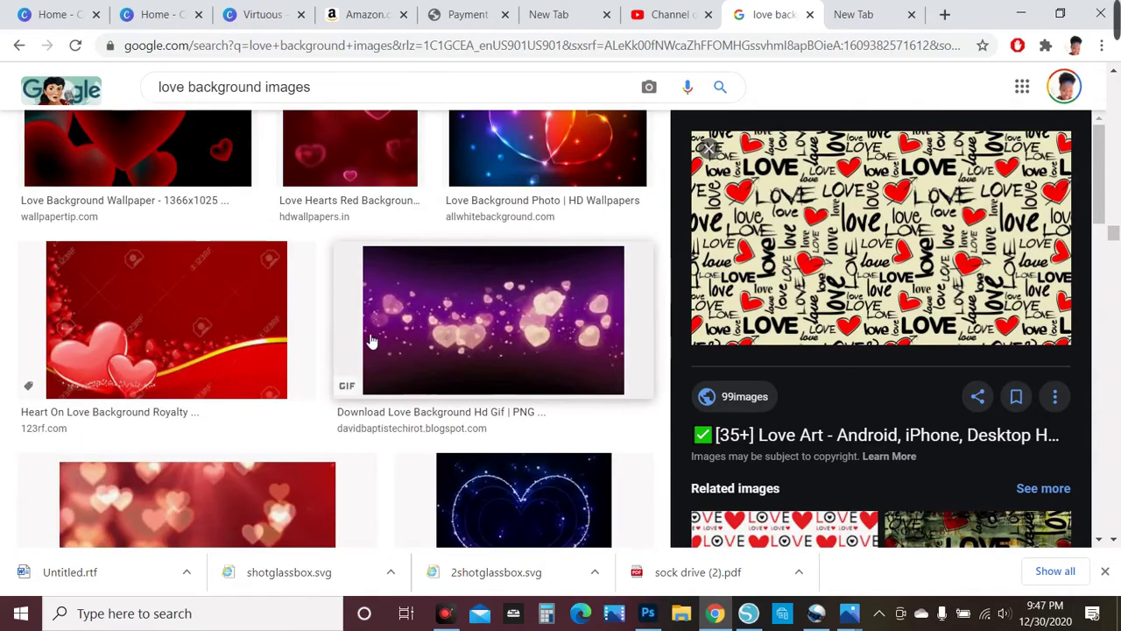
pyautogui.scroll(-6, 359, 315)
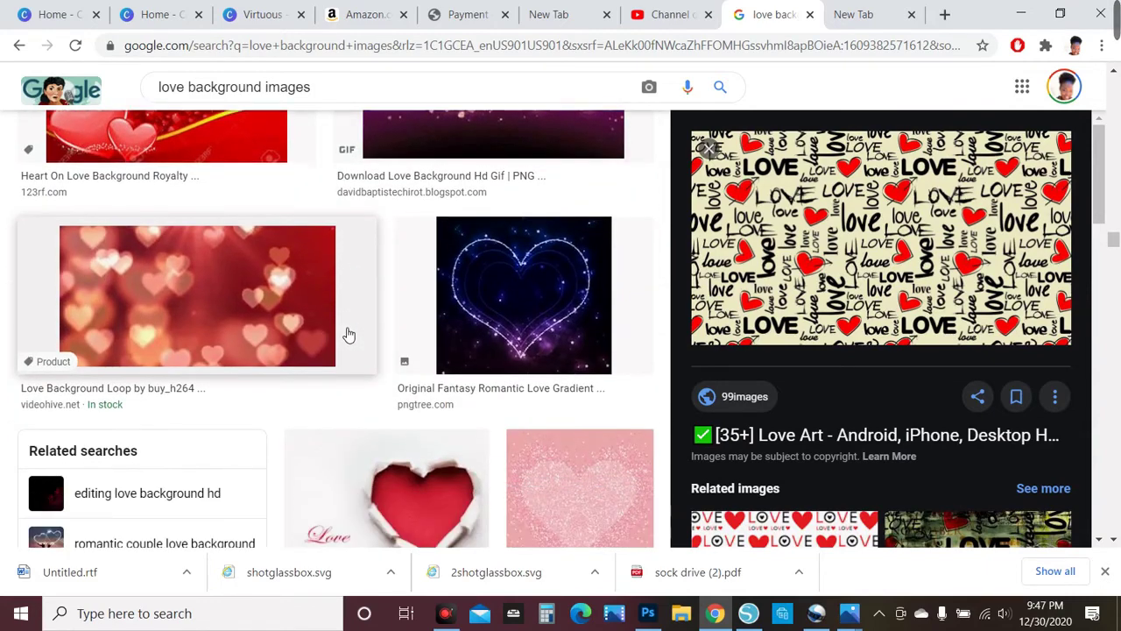
pyautogui.scroll(-4, 347, 340)
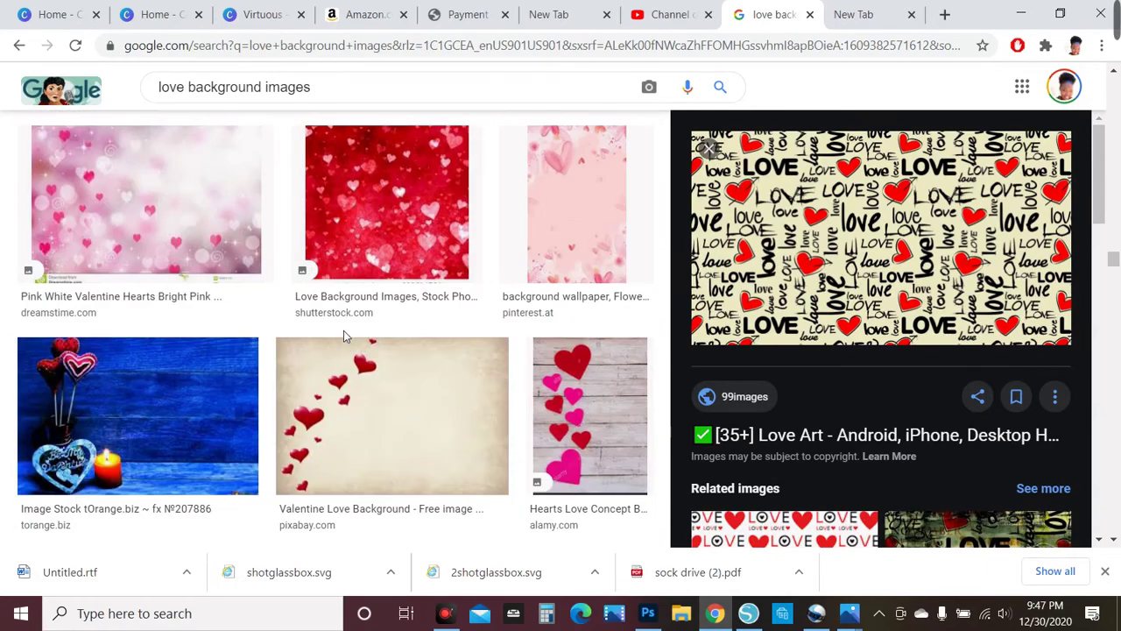
pyautogui.scroll(-4, 344, 331)
pyautogui.scroll(-2, 346, 331)
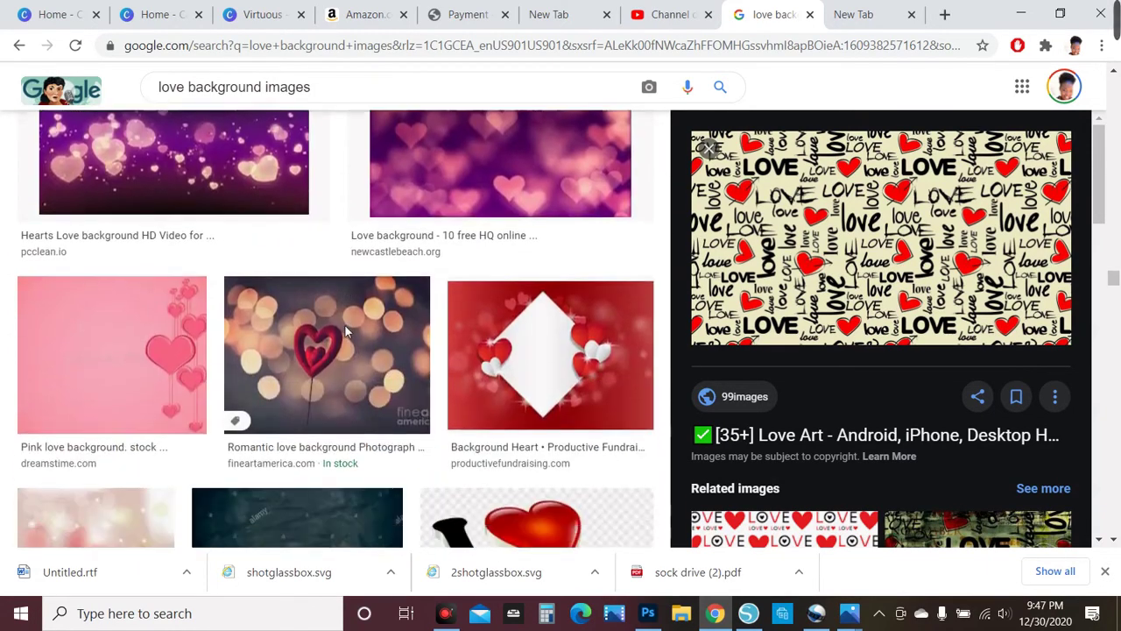
pyautogui.scroll(1, 348, 332)
pyautogui.scroll(-3, 351, 333)
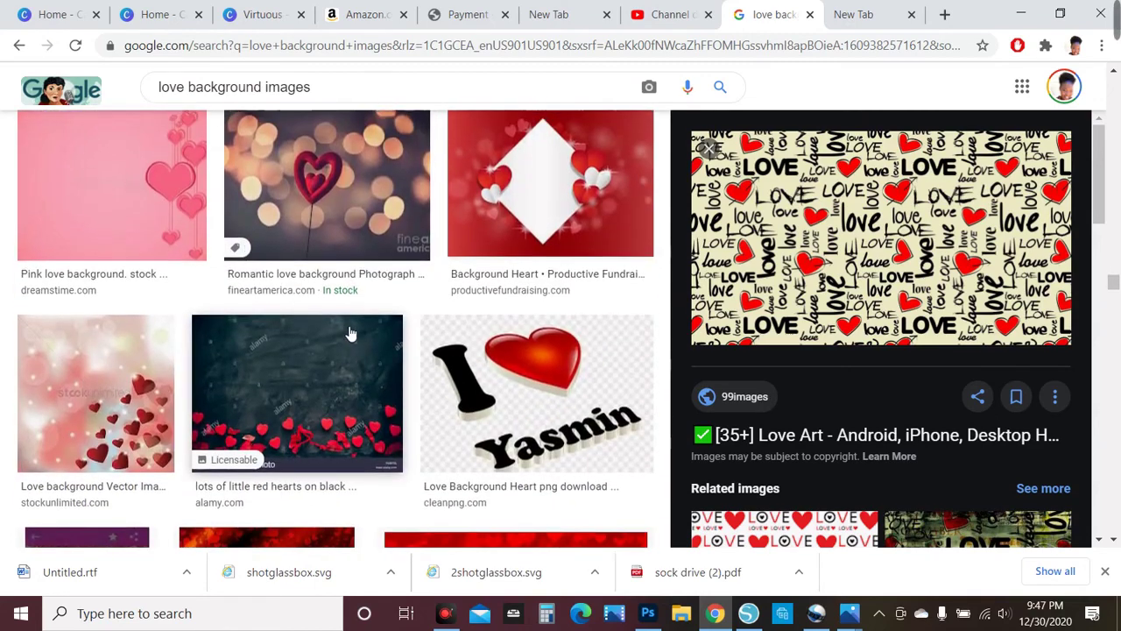
pyautogui.scroll(3, 338, 324)
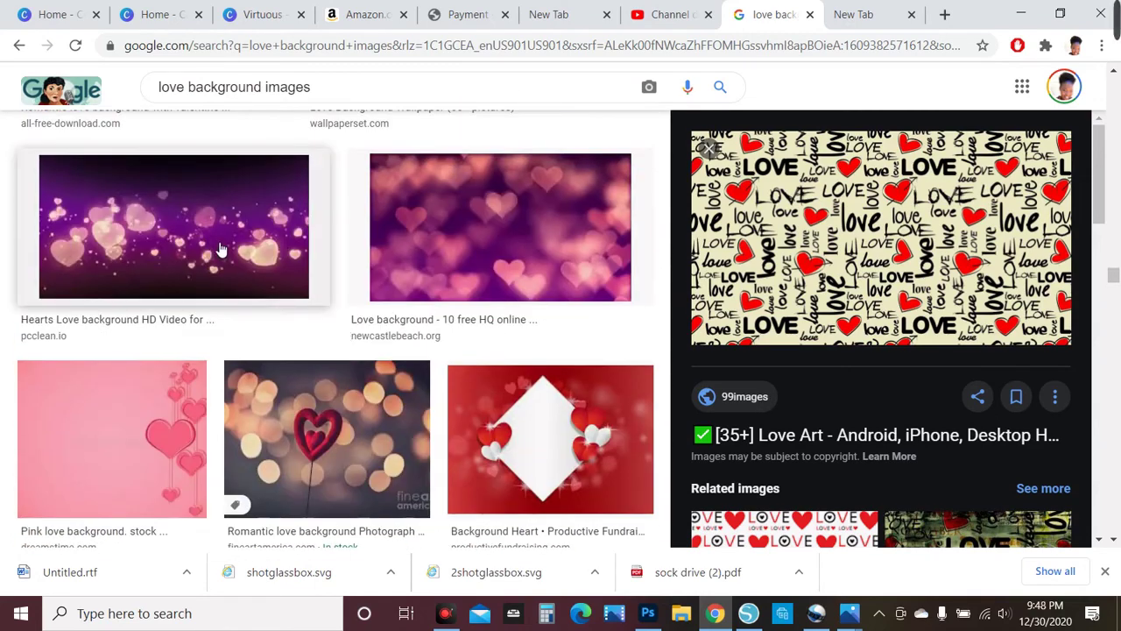
# Open the purple blurred-hearts result, choose the blue and pink Valentines Day Background from its related images and copy that image
pyautogui.click(478, 248)
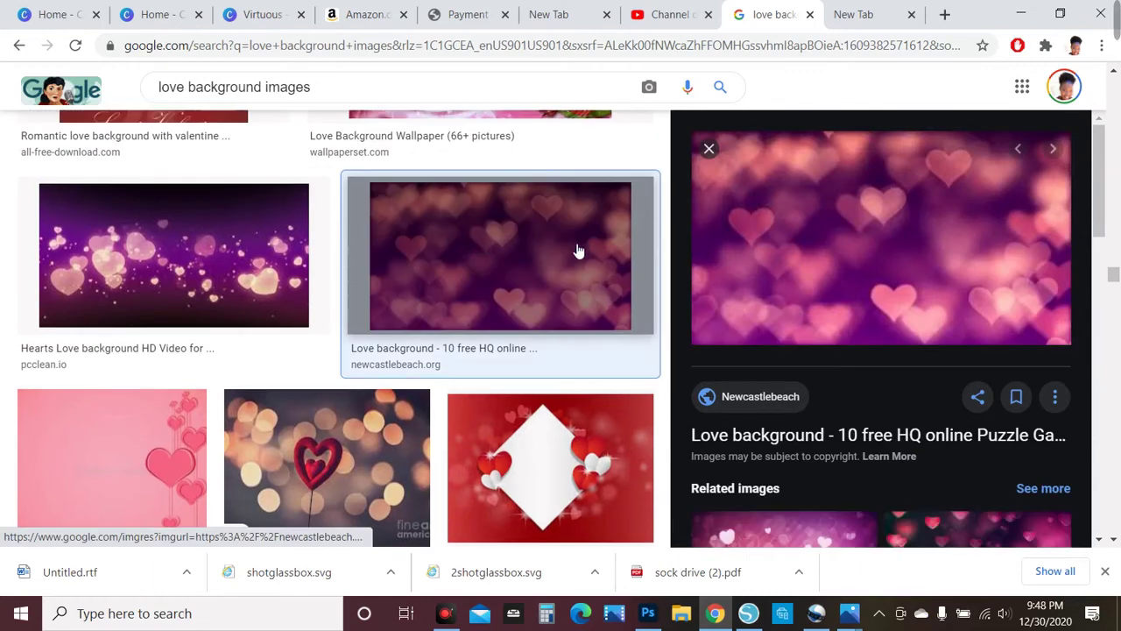
pyautogui.scroll(-2, 852, 260)
pyautogui.scroll(-4, 858, 256)
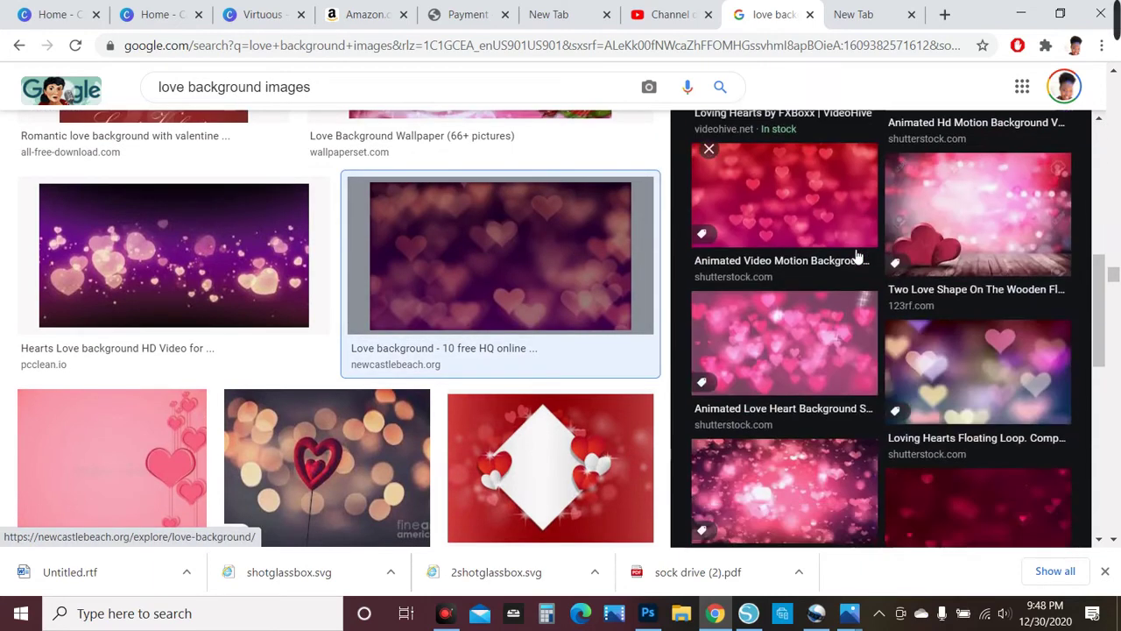
pyautogui.scroll(-4, 863, 254)
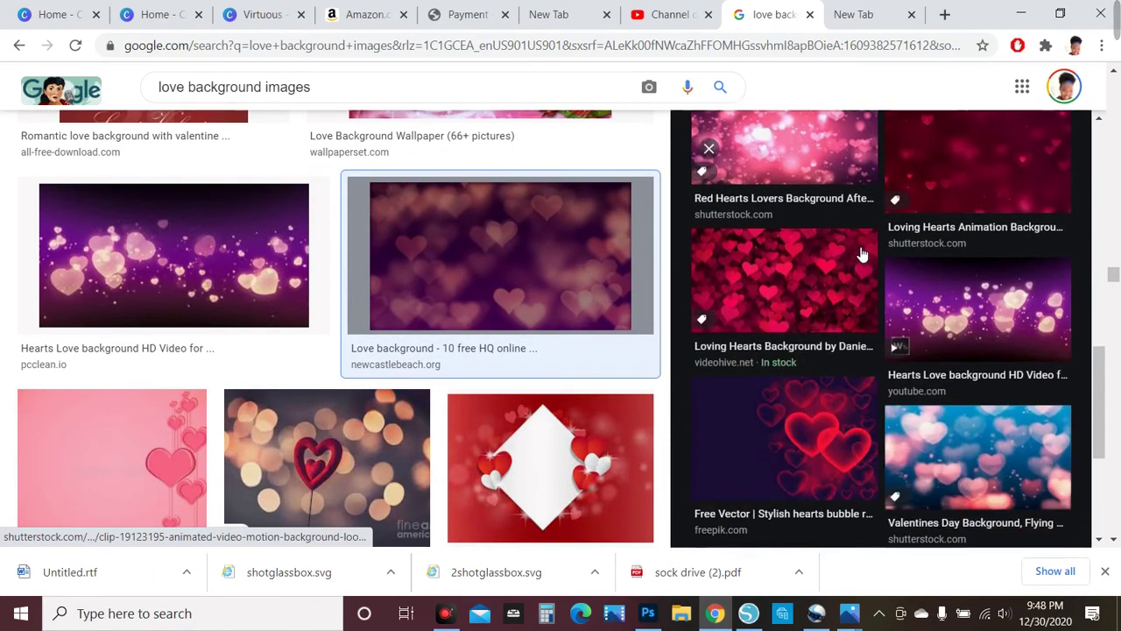
pyautogui.click(1003, 488)
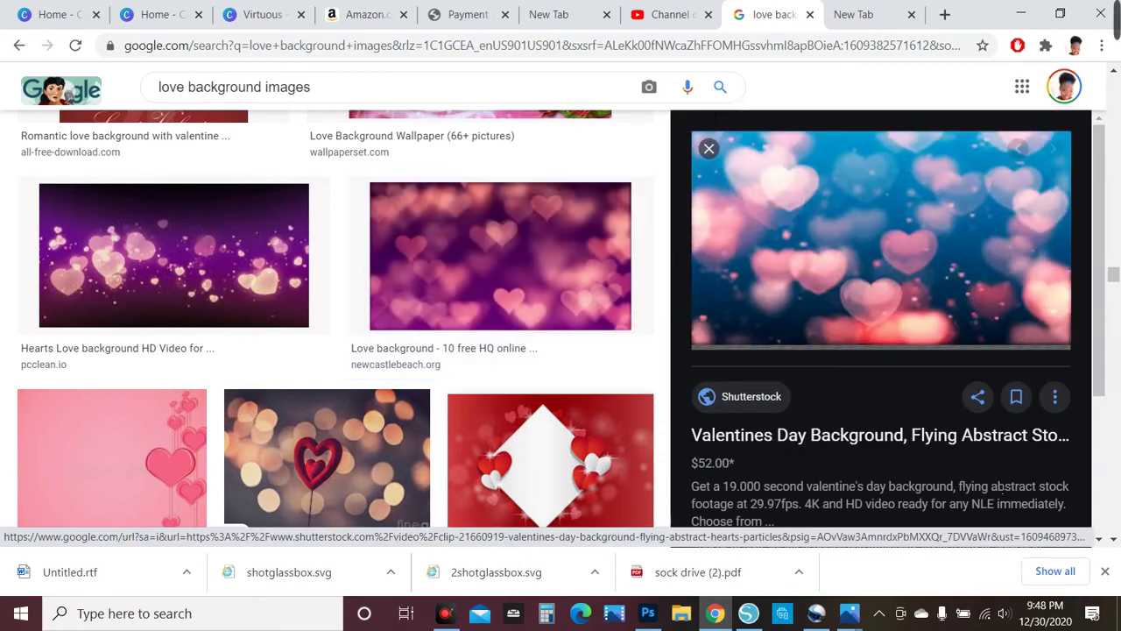
pyautogui.rightClick(886, 235)
pyautogui.click(933, 401)
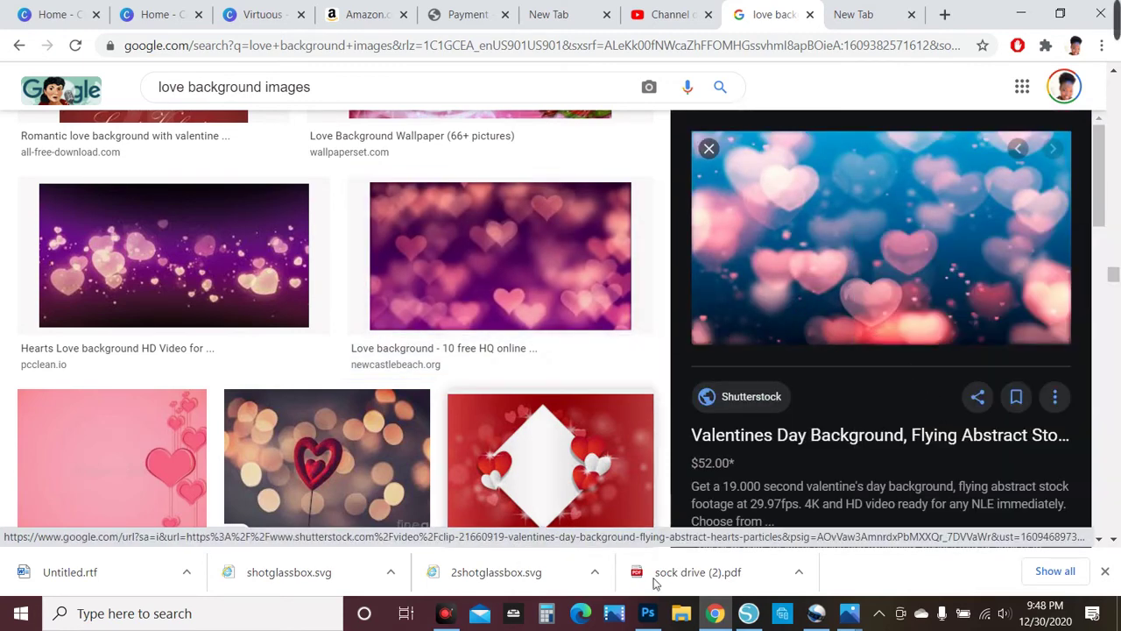
# Switch to Photoshop, paste the hearts image above basketball template slice copy 2 and enlarge it to about 220%, centered over the slice
pyautogui.click(652, 613)
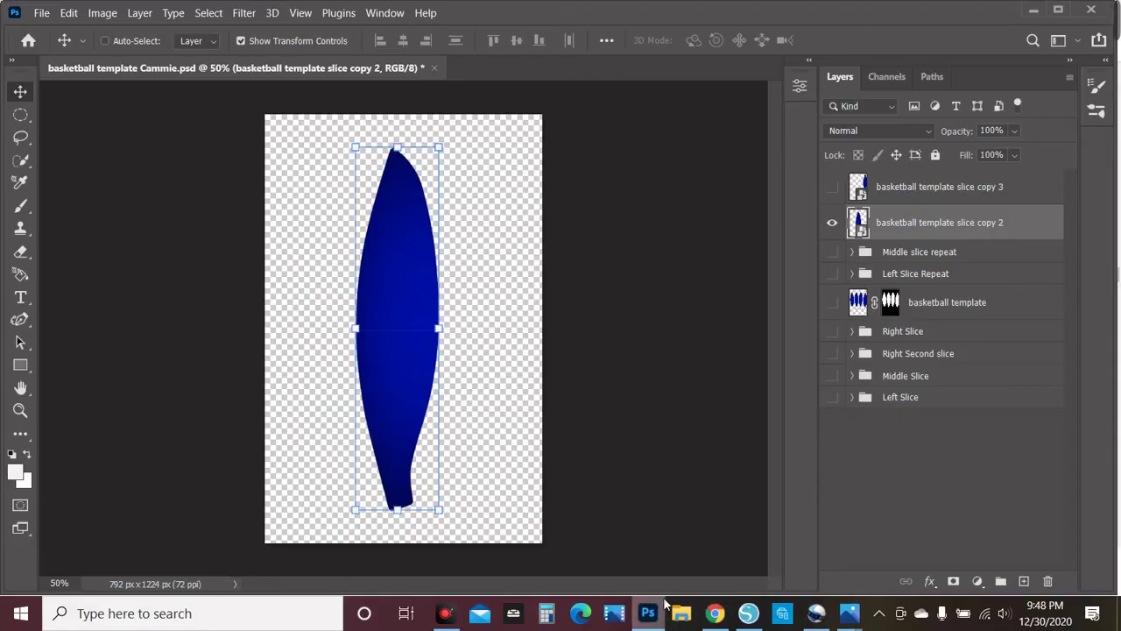
pyautogui.click(70, 13)
pyautogui.click(110, 154)
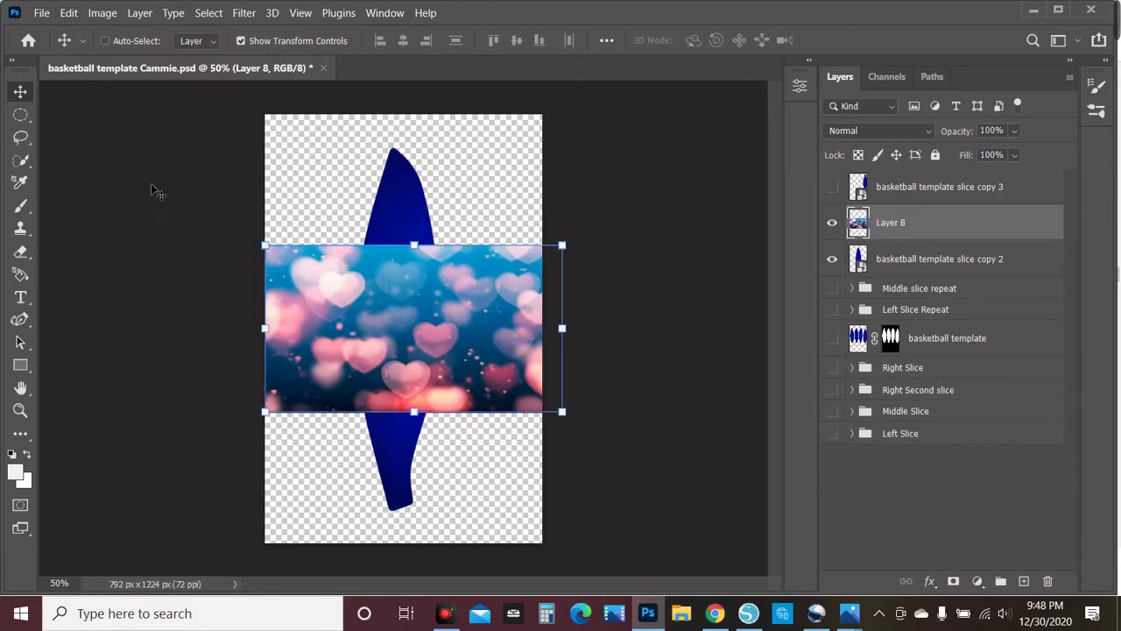
pyautogui.moveTo(454, 362); pyautogui.dragTo(444, 263)
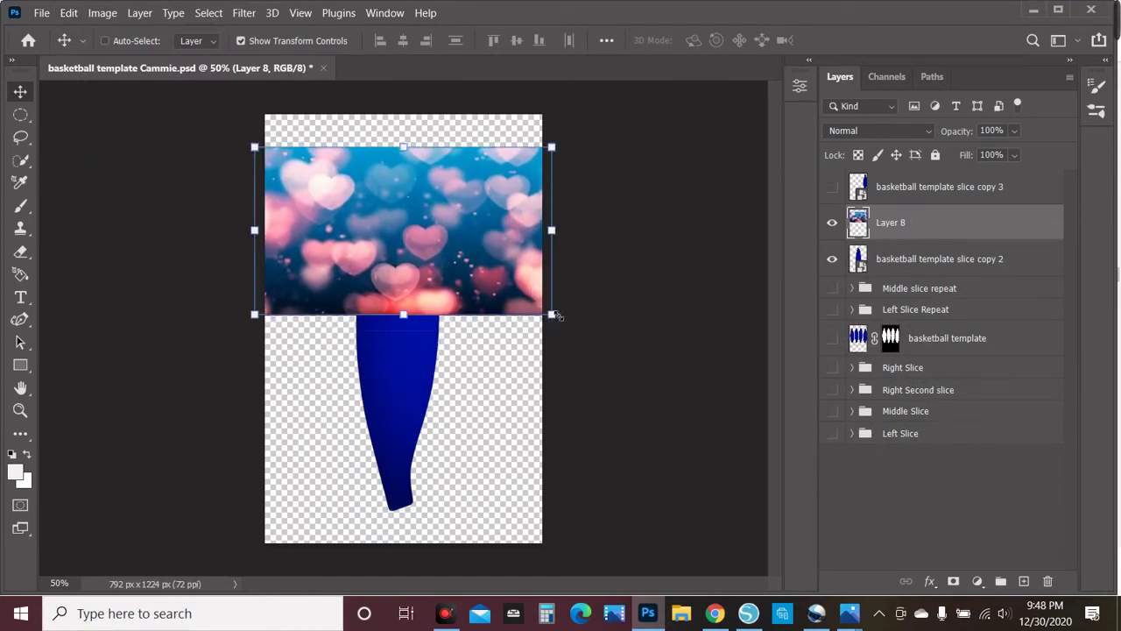
pyautogui.moveTo(553, 321); pyautogui.dragTo(865, 569)
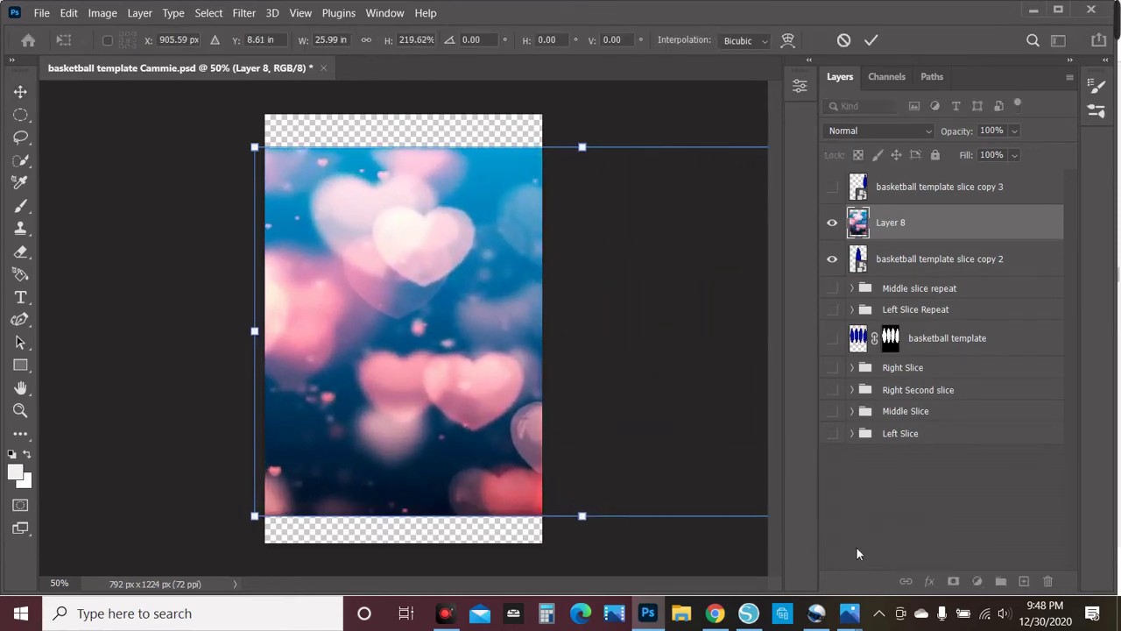
pyautogui.moveTo(507, 298); pyautogui.dragTo(303, 283)
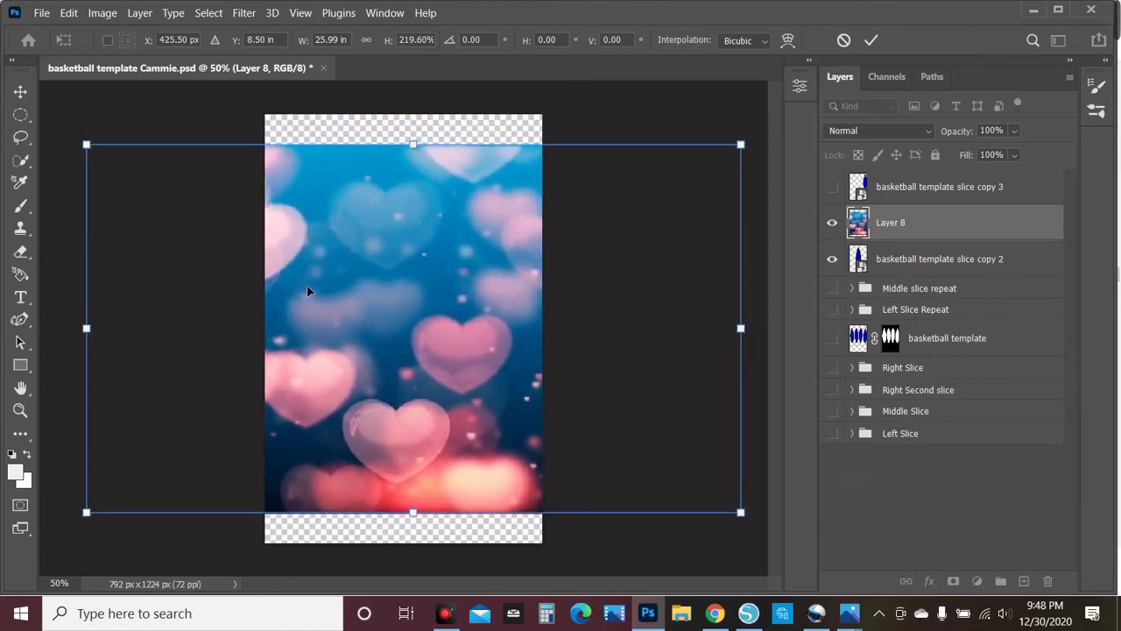
pyautogui.press('Return')
# Clip the hearts image to basketball template slice copy 2 and deselect the layer
pyautogui.rightClick(920, 224)
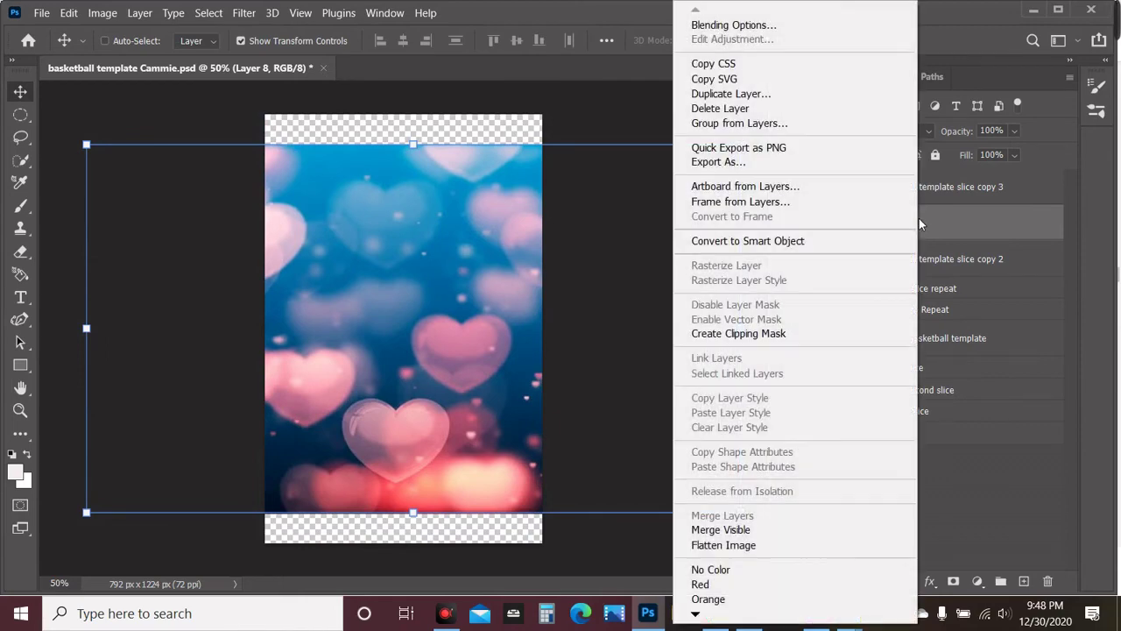
pyautogui.click(773, 334)
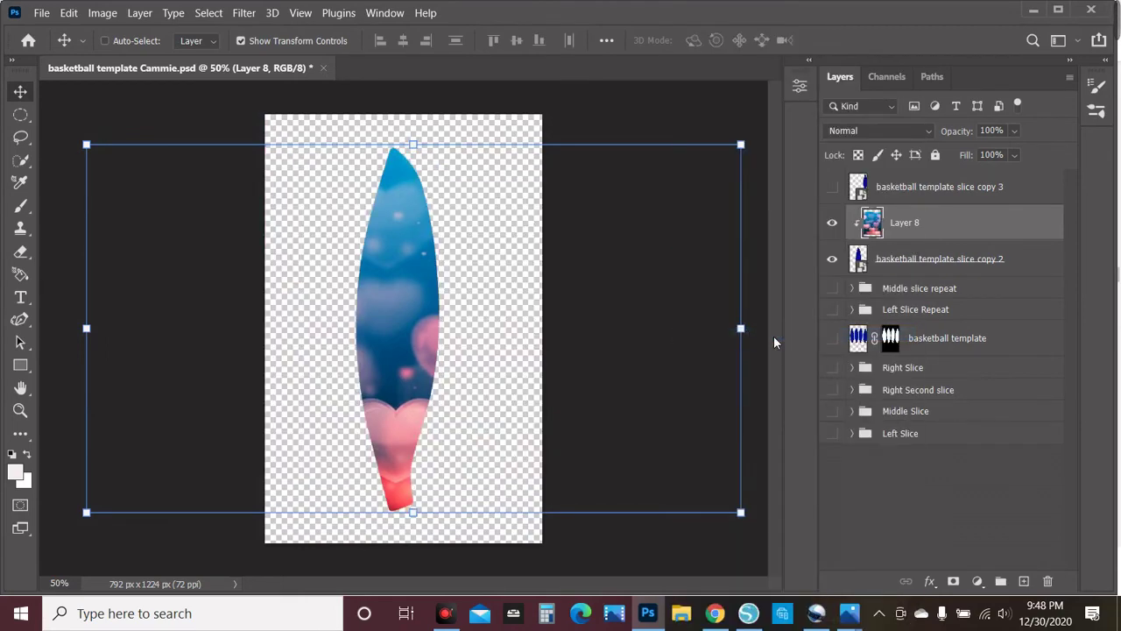
pyautogui.click(964, 509)
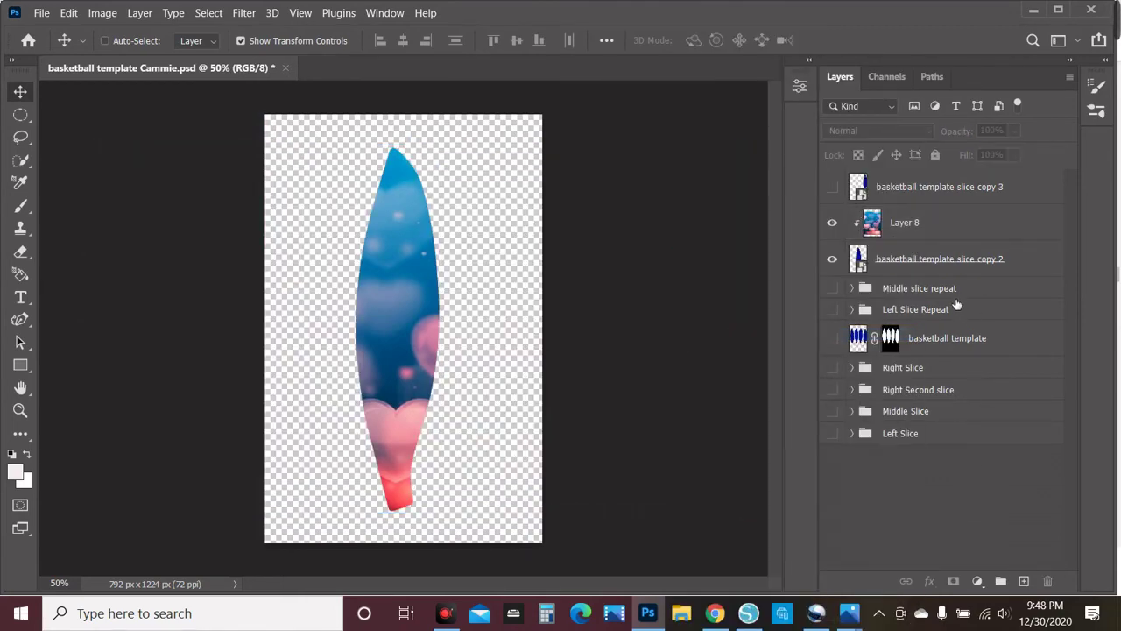
# Place pic 3 as an embedded image and shrink it to about 6.76 by 9.02 in over the middle of the slice
pyautogui.click(41, 12)
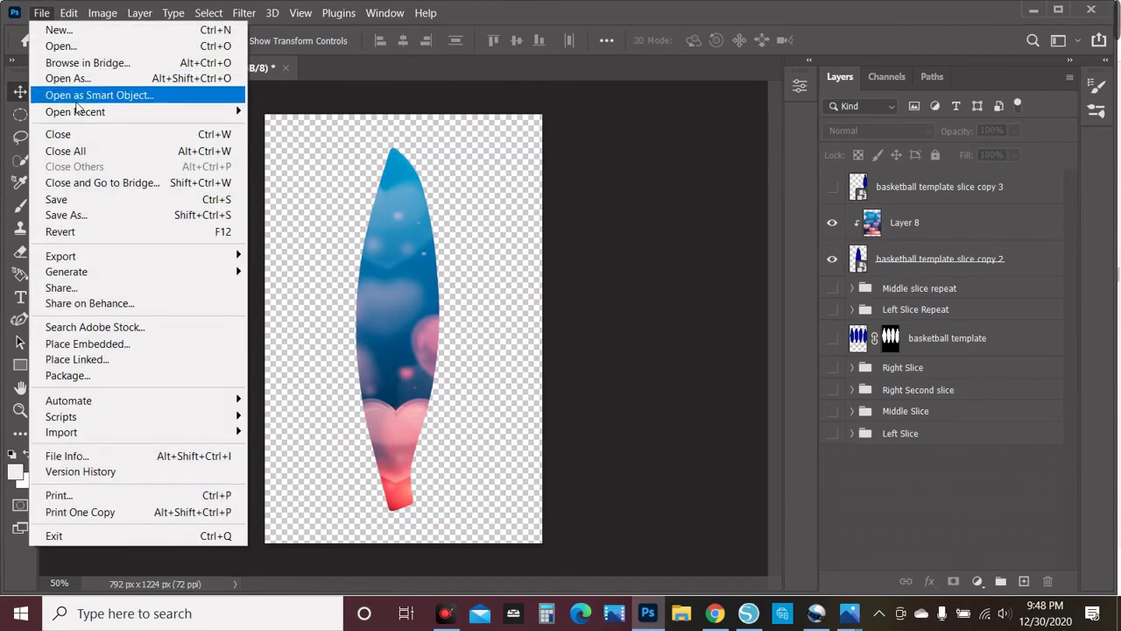
pyautogui.click(77, 344)
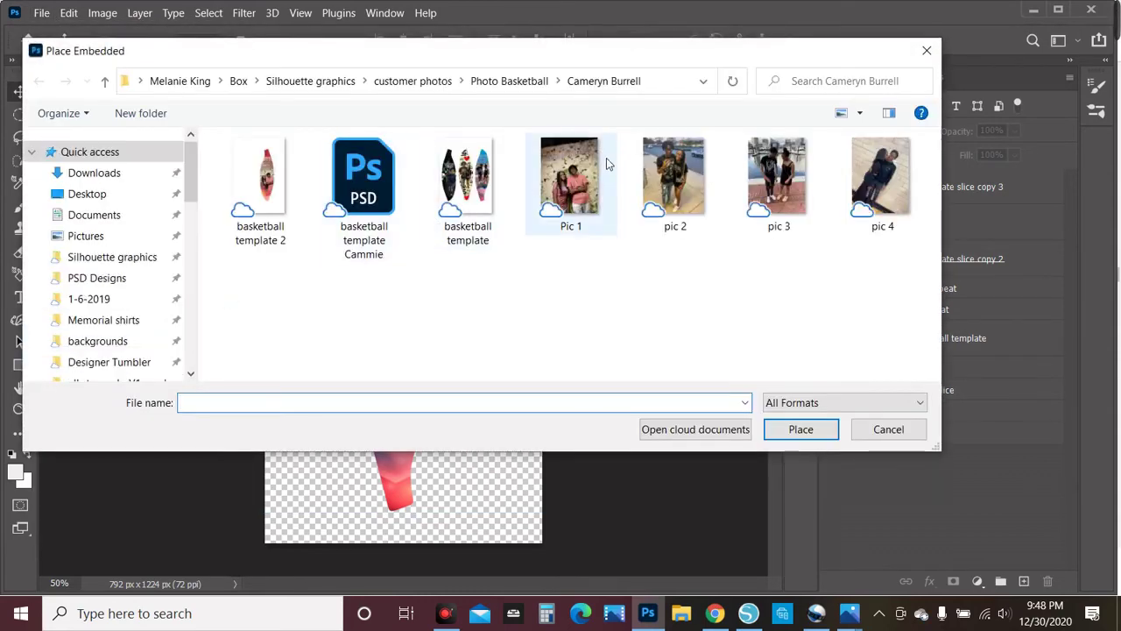
pyautogui.click(777, 180)
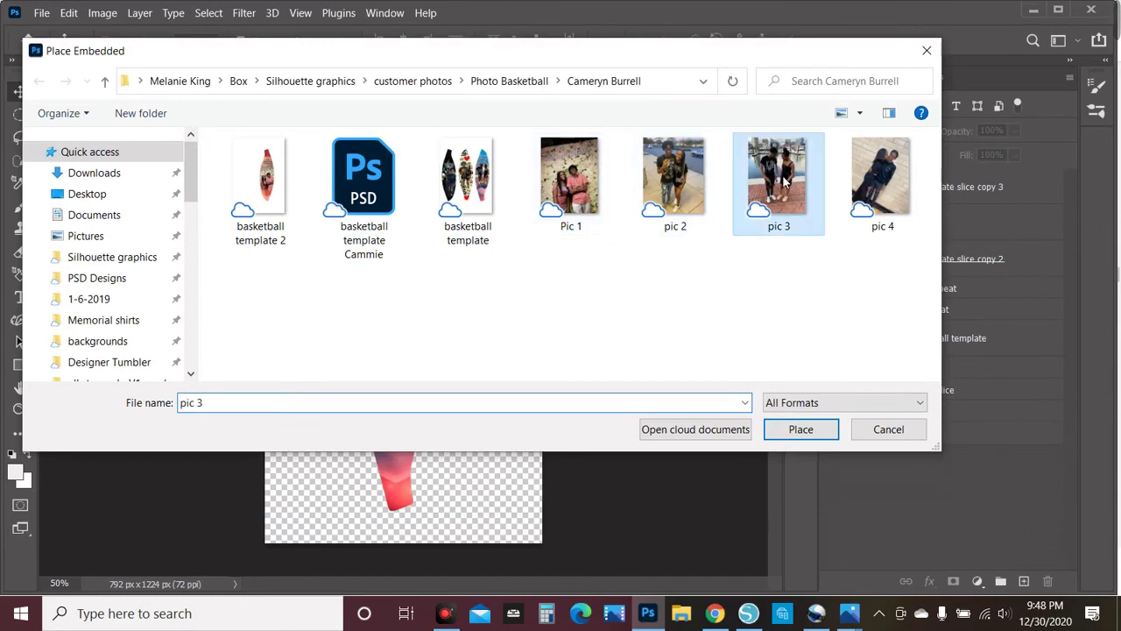
pyautogui.click(798, 429)
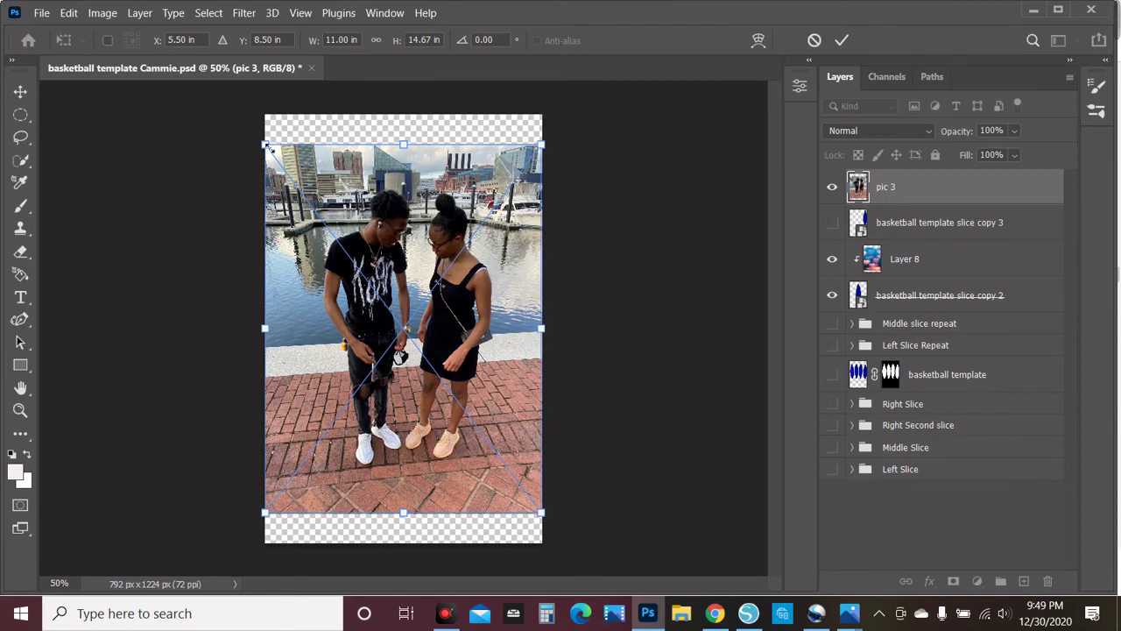
pyautogui.moveTo(268, 148); pyautogui.dragTo(371, 287)
pyautogui.moveTo(472, 361); pyautogui.dragTo(429, 324)
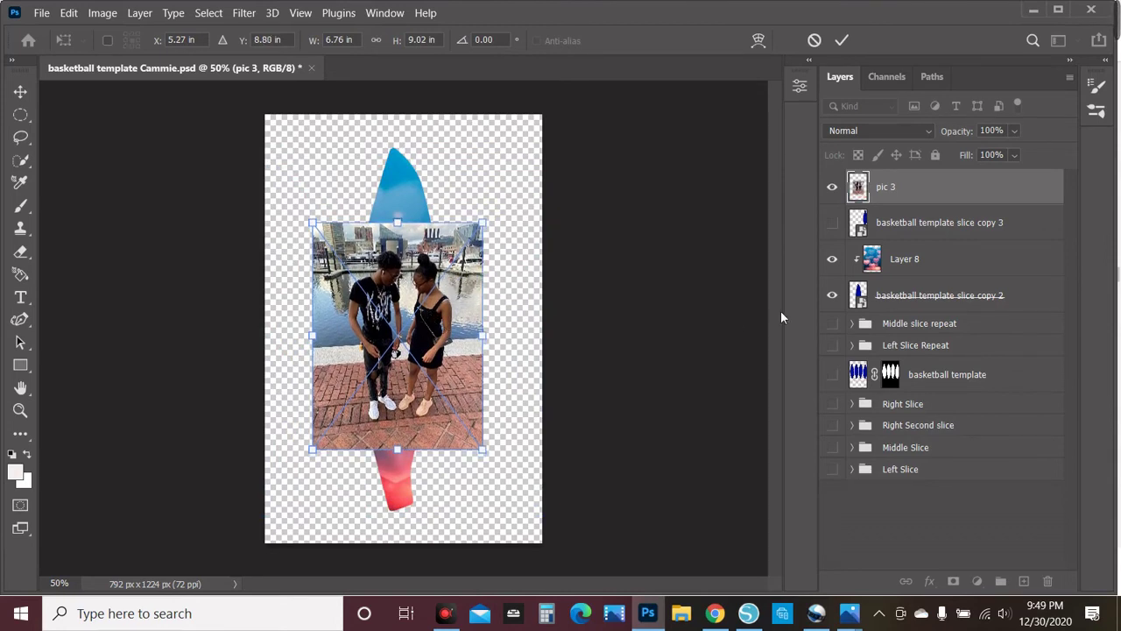
# Move the pic 3 layer directly above the hearts image, clip it to the slice and deselect it
pyautogui.click(890, 188)
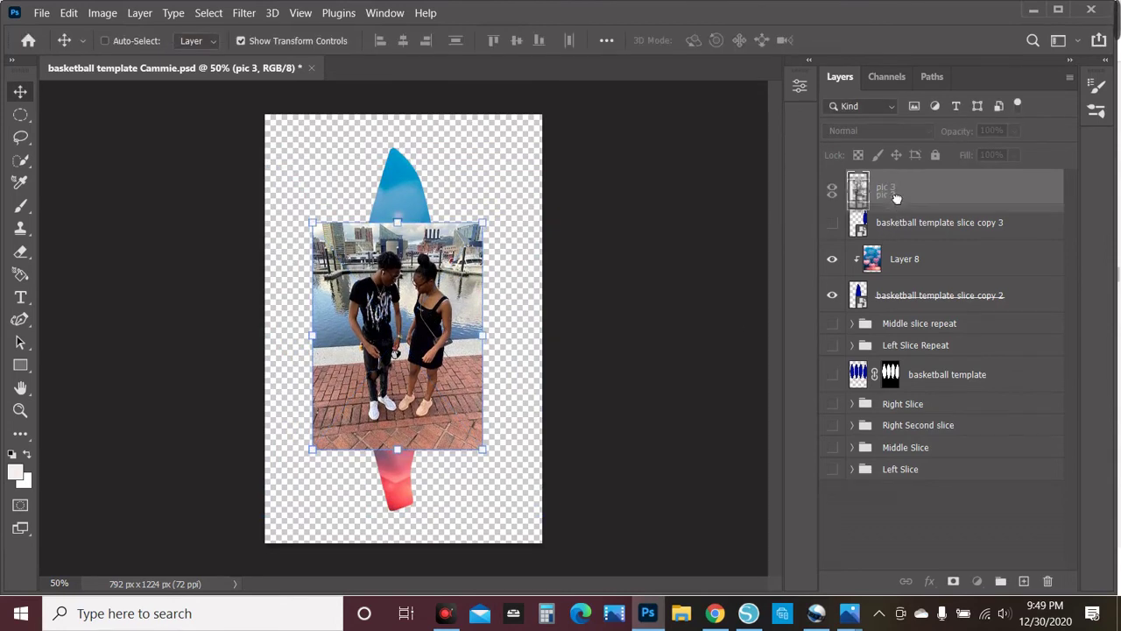
pyautogui.moveTo(890, 187); pyautogui.dragTo(910, 251)
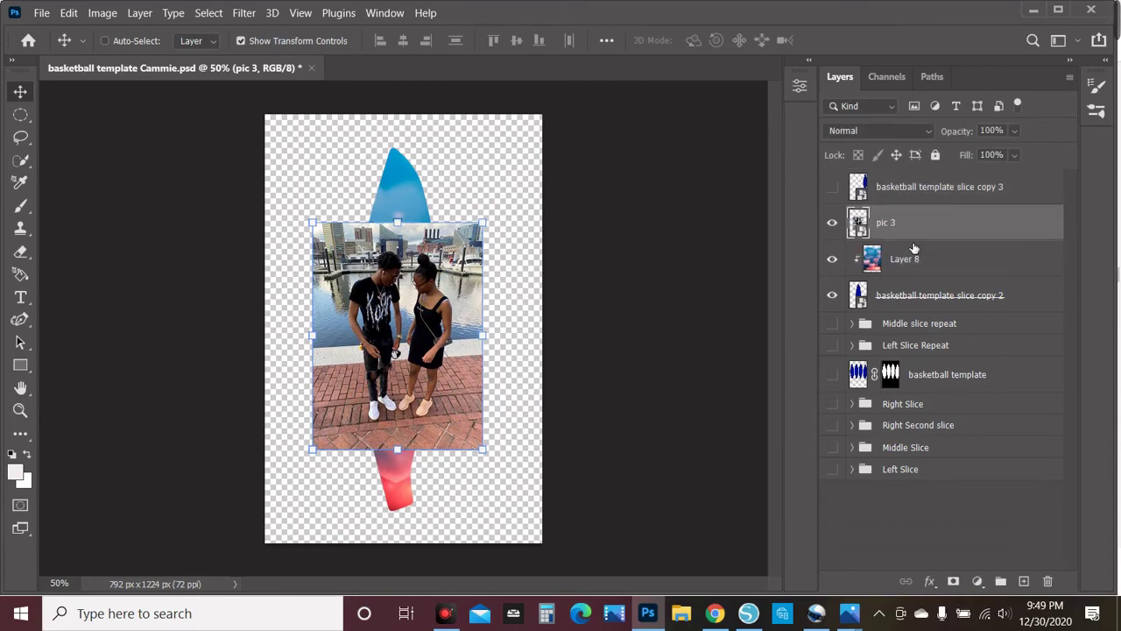
pyautogui.rightClick(908, 252)
pyautogui.click(721, 407)
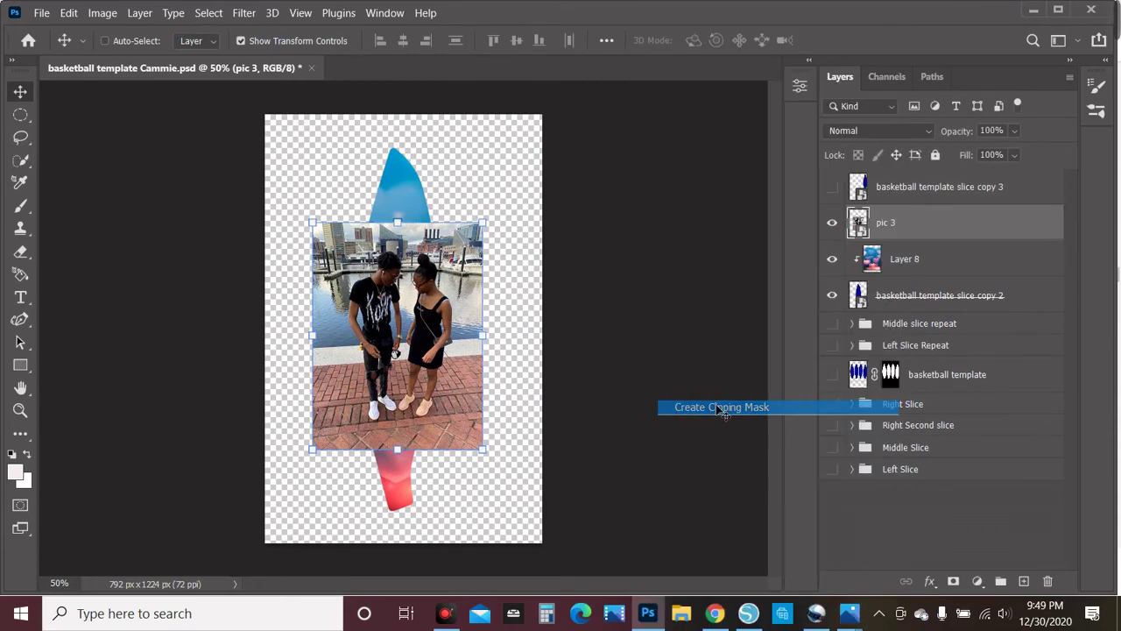
pyautogui.click(908, 527)
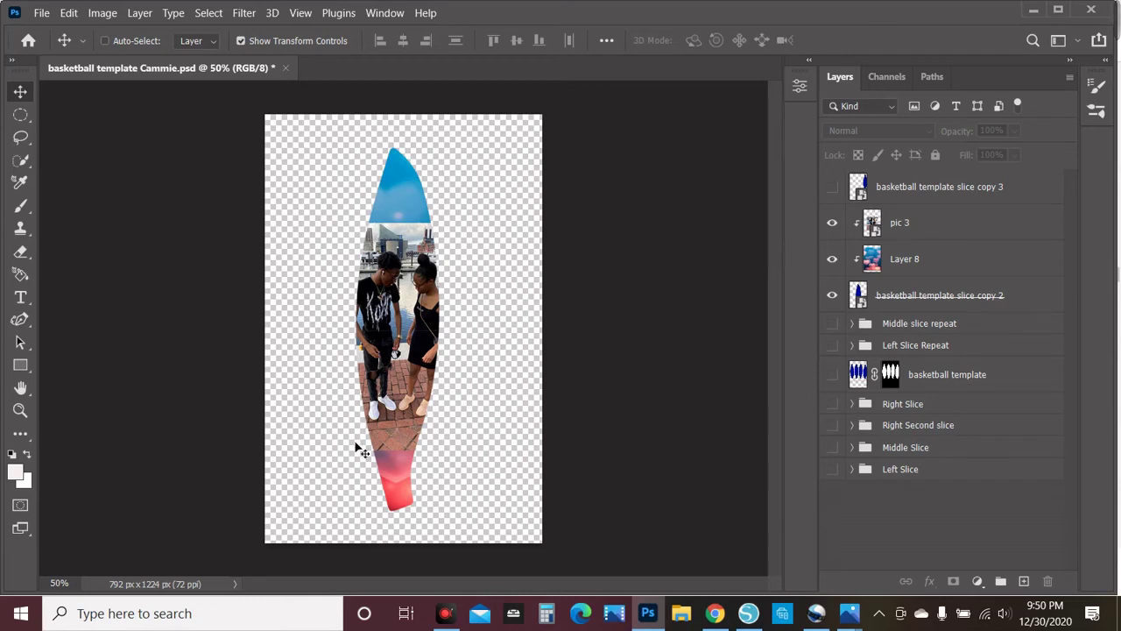
# Set the Eraser to 68% opacity with a 385 px brush and rasterize the pic 3 layer so it can be erased
pyautogui.click(20, 254)
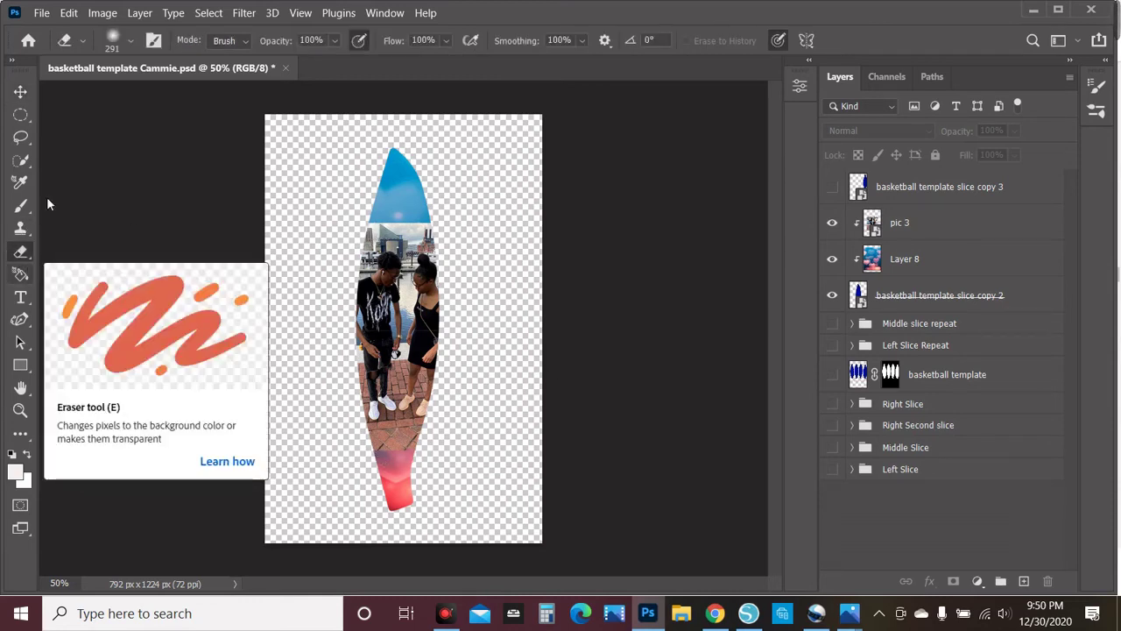
pyautogui.click(335, 41)
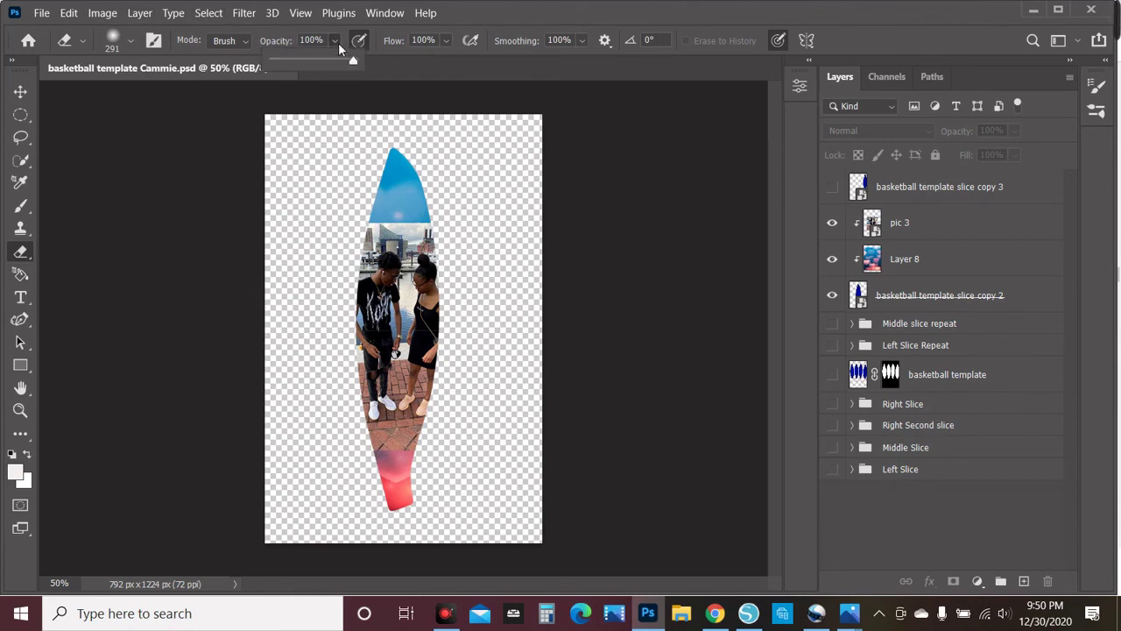
pyautogui.click(334, 60)
pyautogui.moveTo(337, 57); pyautogui.dragTo(328, 58)
pyautogui.click(899, 236)
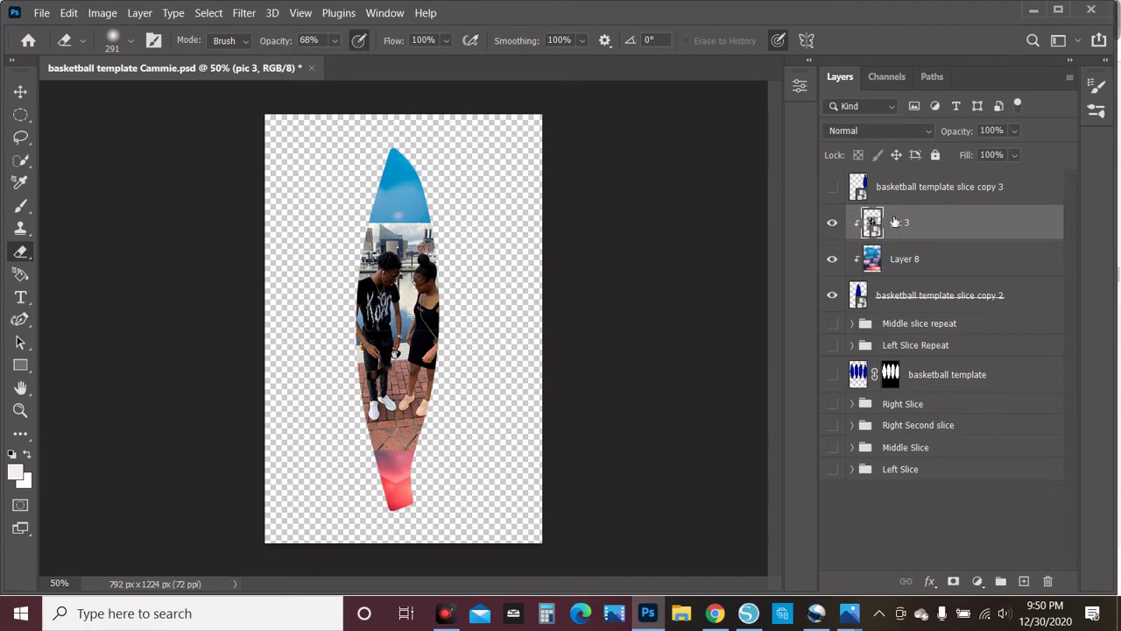
pyautogui.click(132, 43)
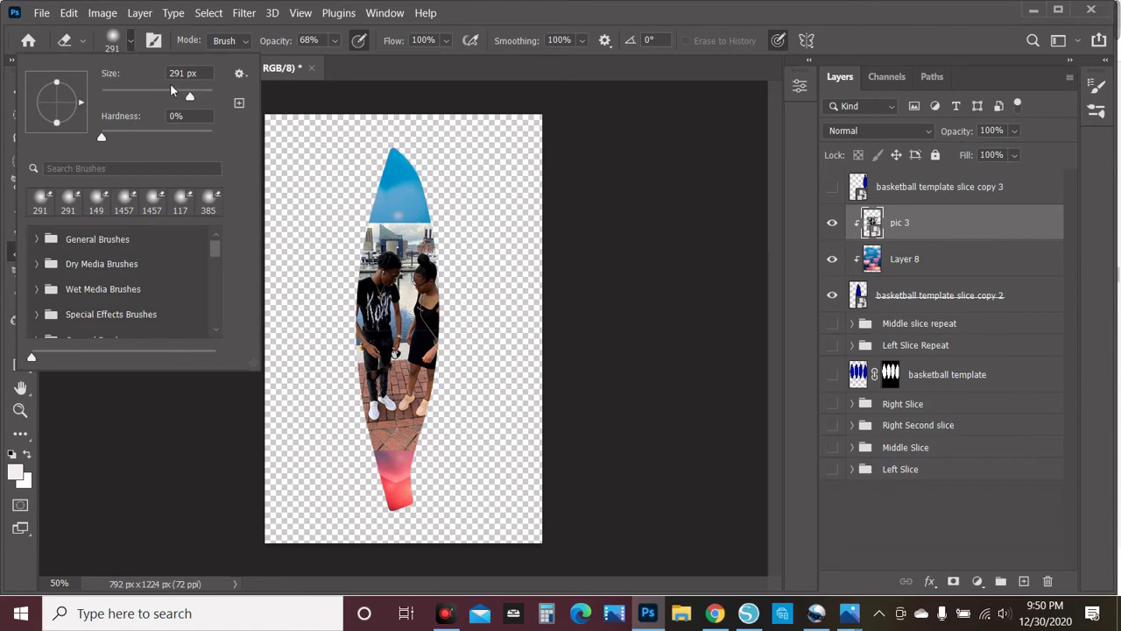
pyautogui.click(196, 96)
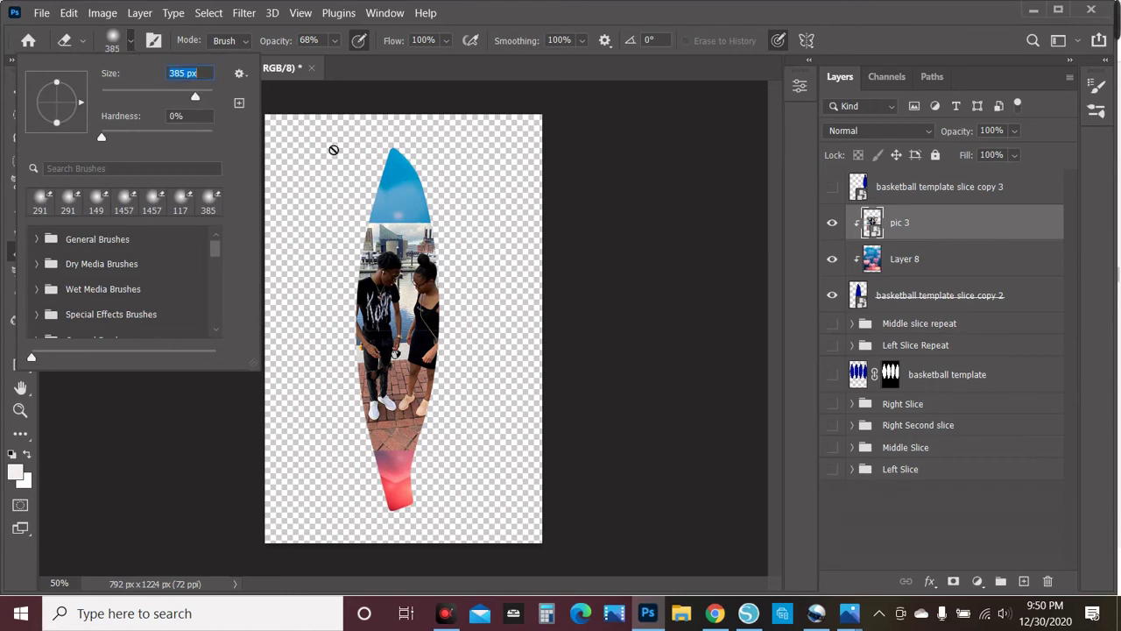
pyautogui.click(407, 238)
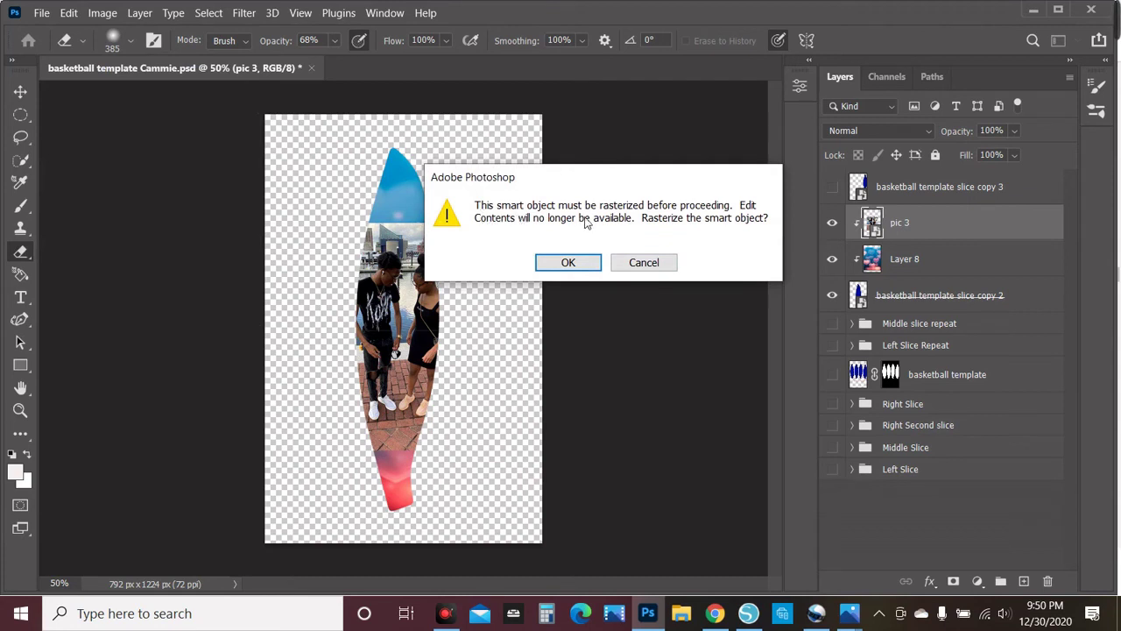
pyautogui.click(567, 262)
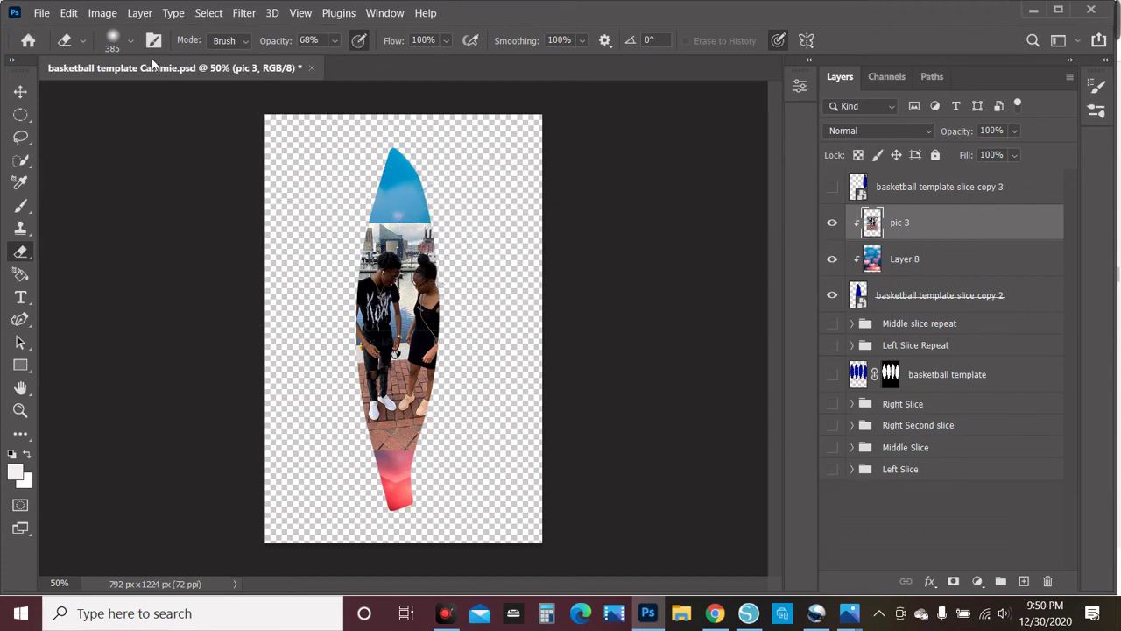
# Erase the upper and lower edges of pic 3 with a soft 187 px brush to blend them into the hearts background
pyautogui.click(129, 42)
pyautogui.click(168, 93)
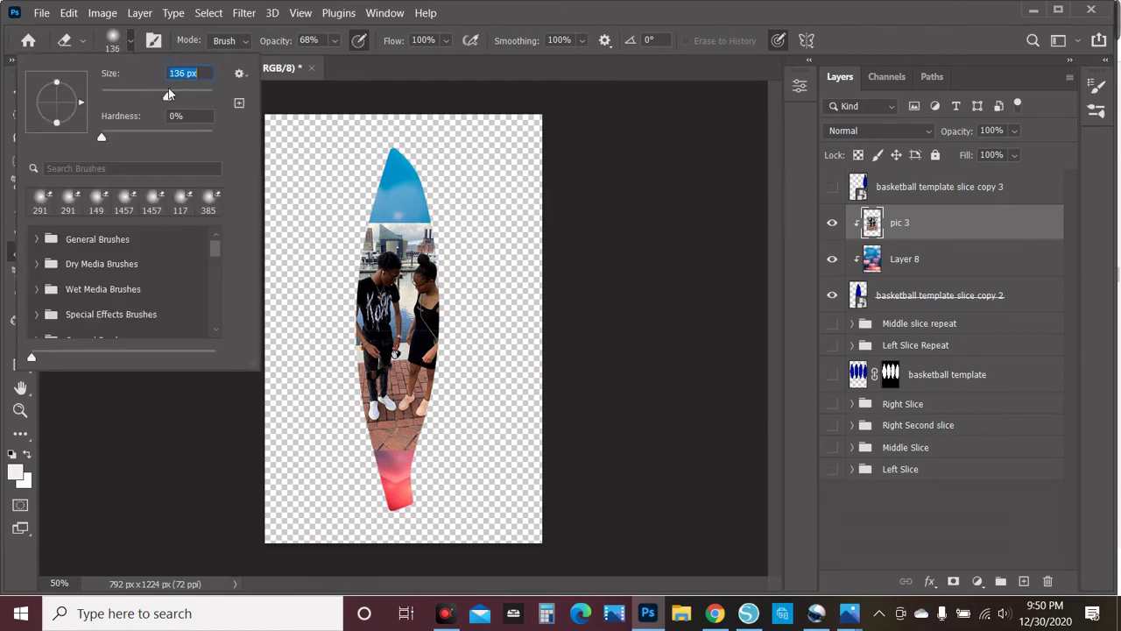
pyautogui.moveTo(182, 94); pyautogui.dragTo(182, 95)
pyautogui.moveTo(450, 212)
pyautogui.mouseDown()
pyautogui.moveTo(393, 214)
pyautogui.moveTo(409, 229)
pyautogui.moveTo(389, 229)
pyautogui.moveTo(473, 227)
pyautogui.moveTo(400, 226)
pyautogui.mouseUp()
pyautogui.click(399, 228)
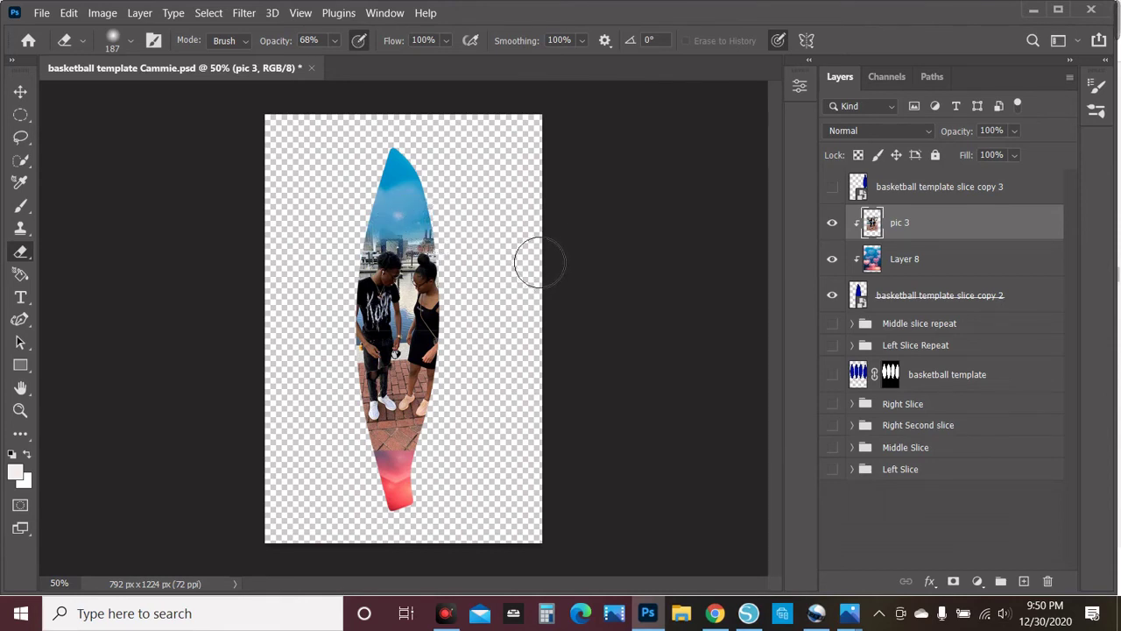
pyautogui.hotkey('ctrl', '+')
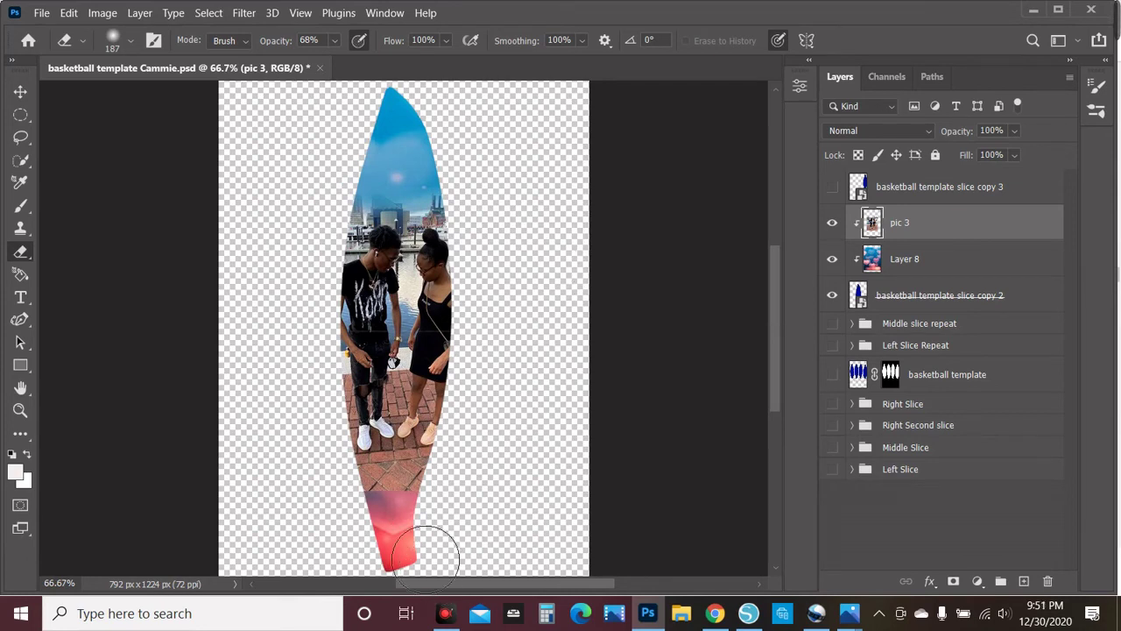
pyautogui.moveTo(425, 540)
pyautogui.mouseDown()
pyautogui.moveTo(400, 533)
pyautogui.moveTo(475, 531)
pyautogui.moveTo(440, 517)
pyautogui.moveTo(364, 519)
pyautogui.moveTo(446, 509)
pyautogui.mouseUp()
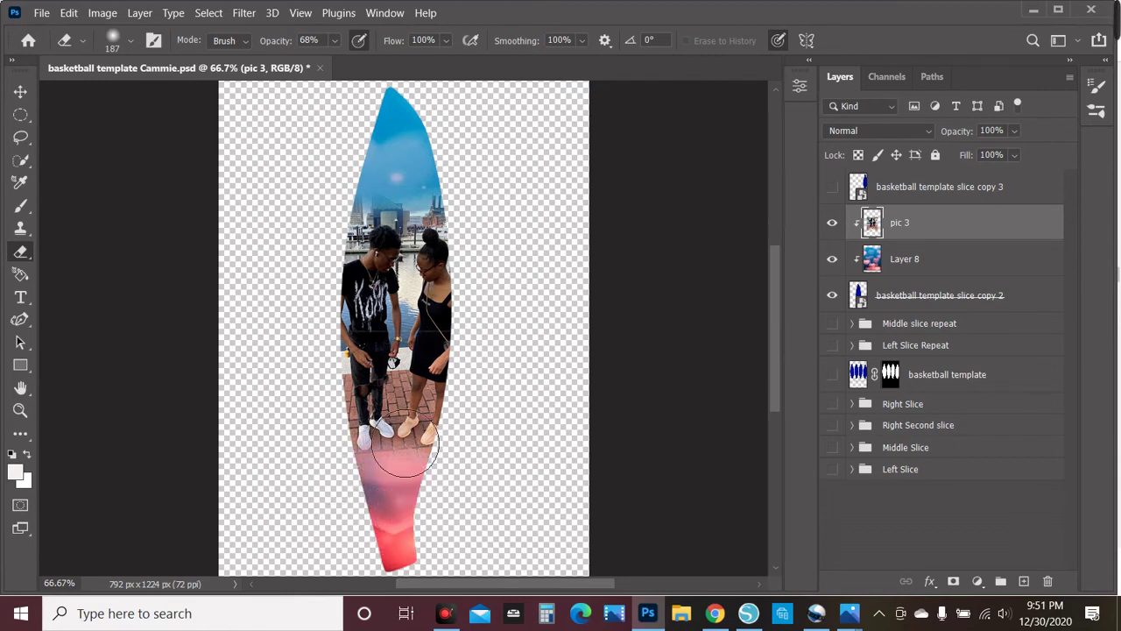
# Move pic 3 slightly up within the slice and erase around its upper edge and the area below it
pyautogui.click(21, 91)
pyautogui.moveTo(407, 317); pyautogui.dragTo(397, 291)
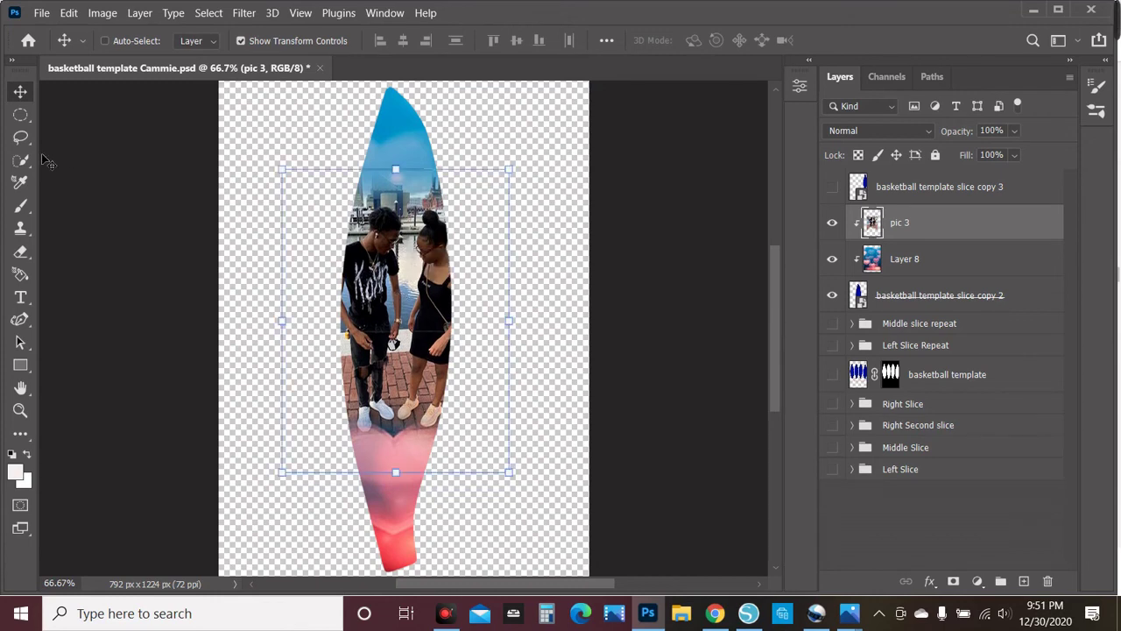
pyautogui.click(20, 251)
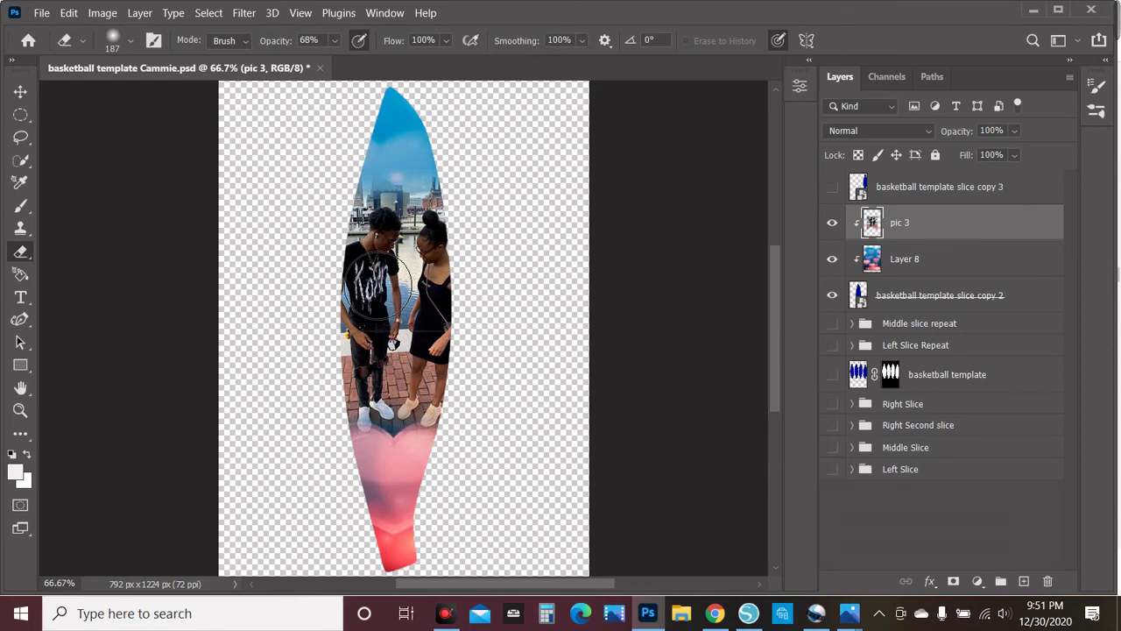
pyautogui.moveTo(350, 163)
pyautogui.mouseDown()
pyautogui.moveTo(427, 169)
pyautogui.moveTo(366, 165)
pyautogui.mouseUp()
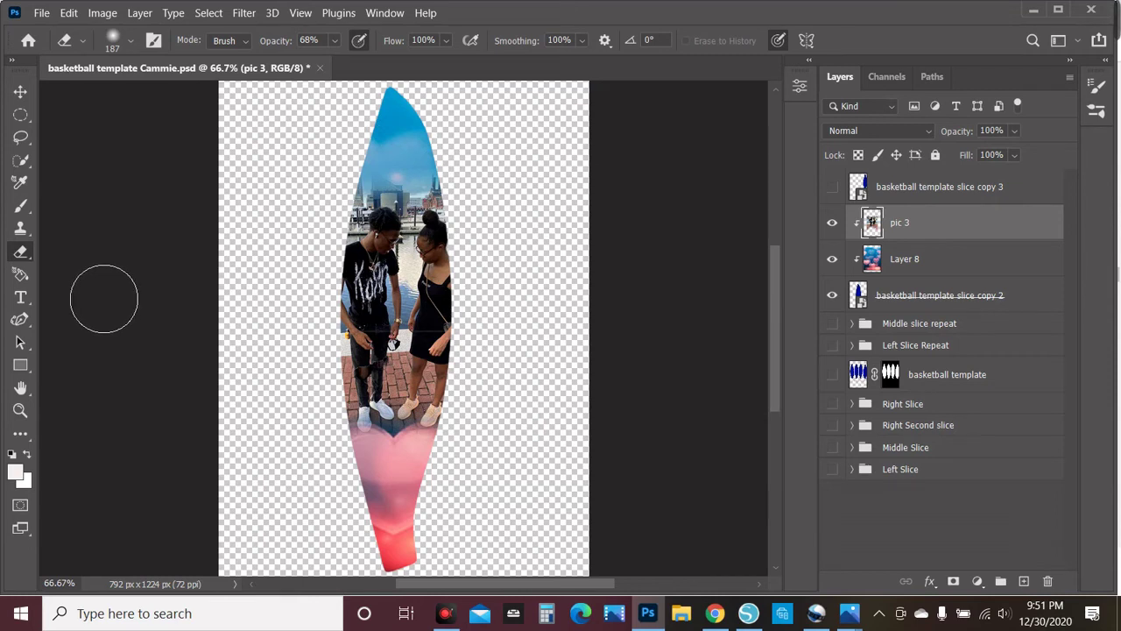
pyautogui.moveTo(373, 496)
pyautogui.mouseDown()
pyautogui.moveTo(425, 513)
pyautogui.moveTo(392, 512)
pyautogui.mouseUp()
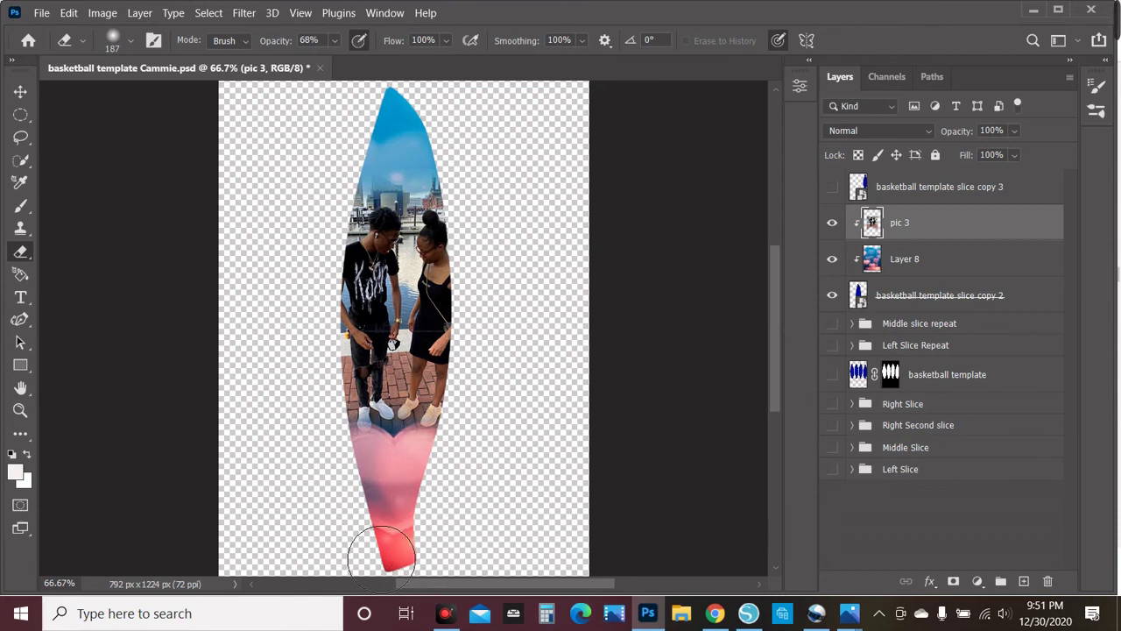
# Show the Right Second slice group, and group pic 3, Layer 8 and basketball template slice copy 2 as "right second repeat"
pyautogui.click(20, 92)
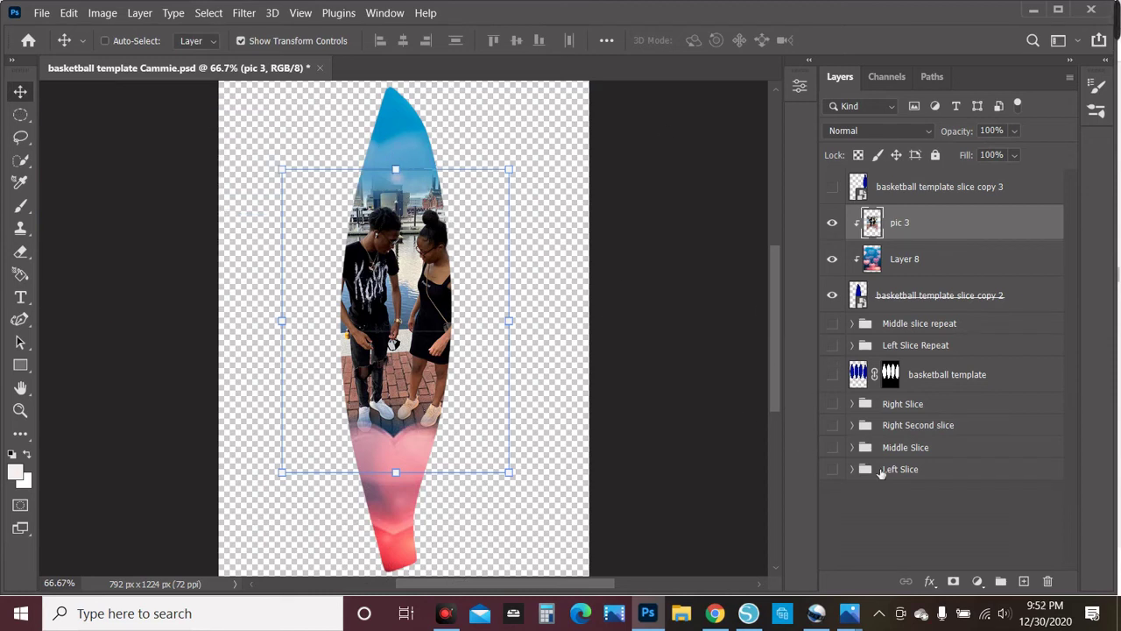
pyautogui.click(832, 425)
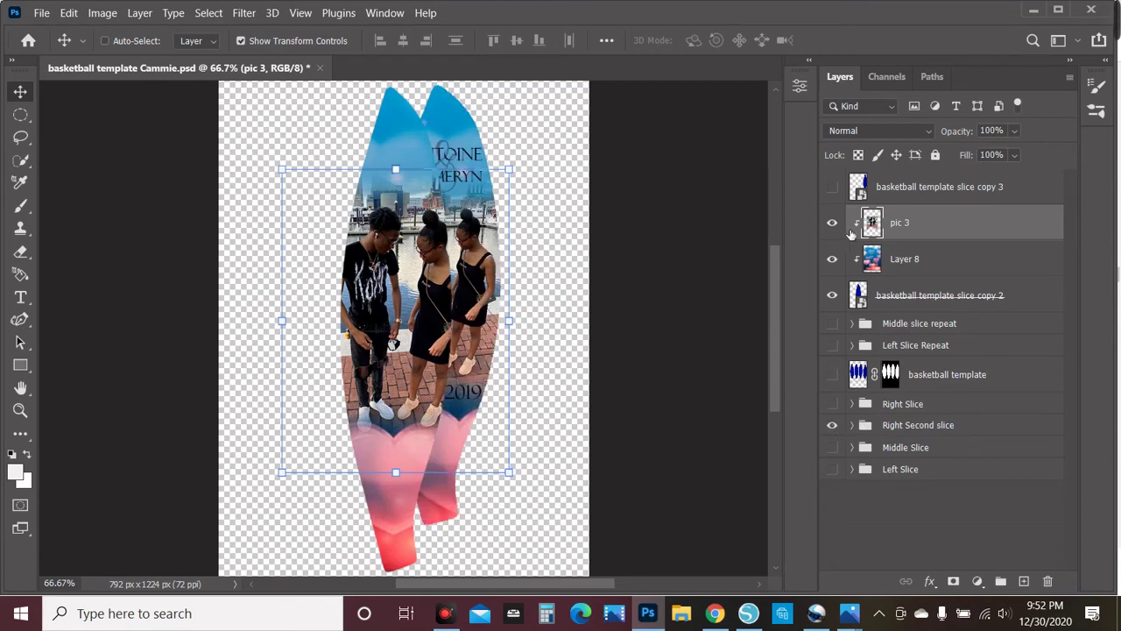
pyautogui.keyDown('shift'); pyautogui.click(920, 256); pyautogui.keyUp('shift')
pyautogui.keyDown('shift'); pyautogui.click(920, 300); pyautogui.keyUp('shift')
pyautogui.rightClick(920, 300)
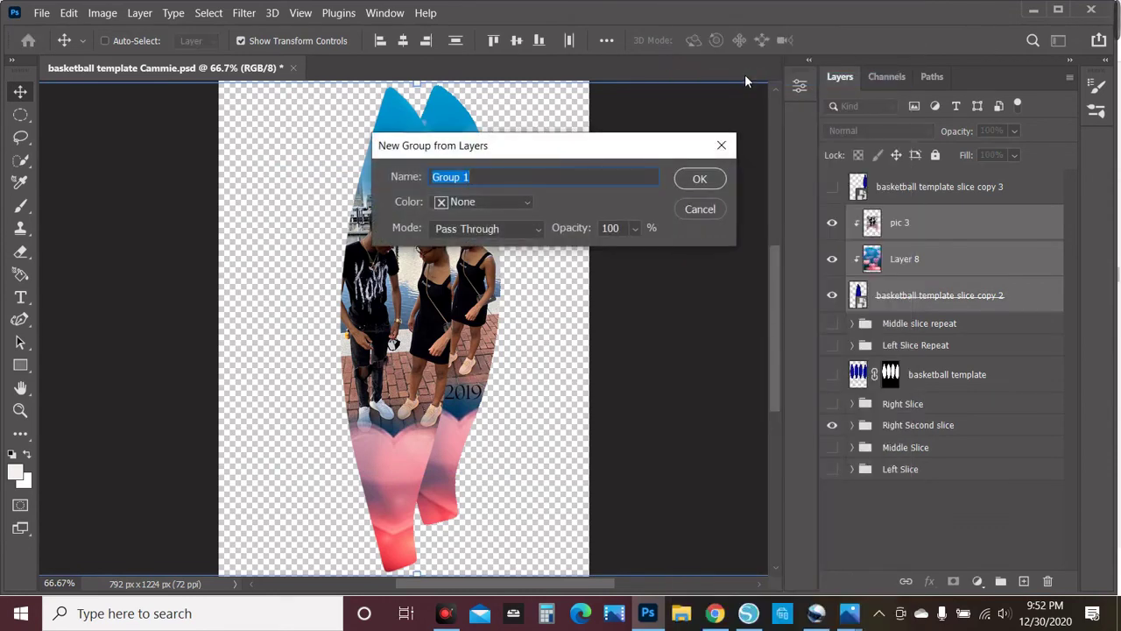
pyautogui.write('right secong redu')
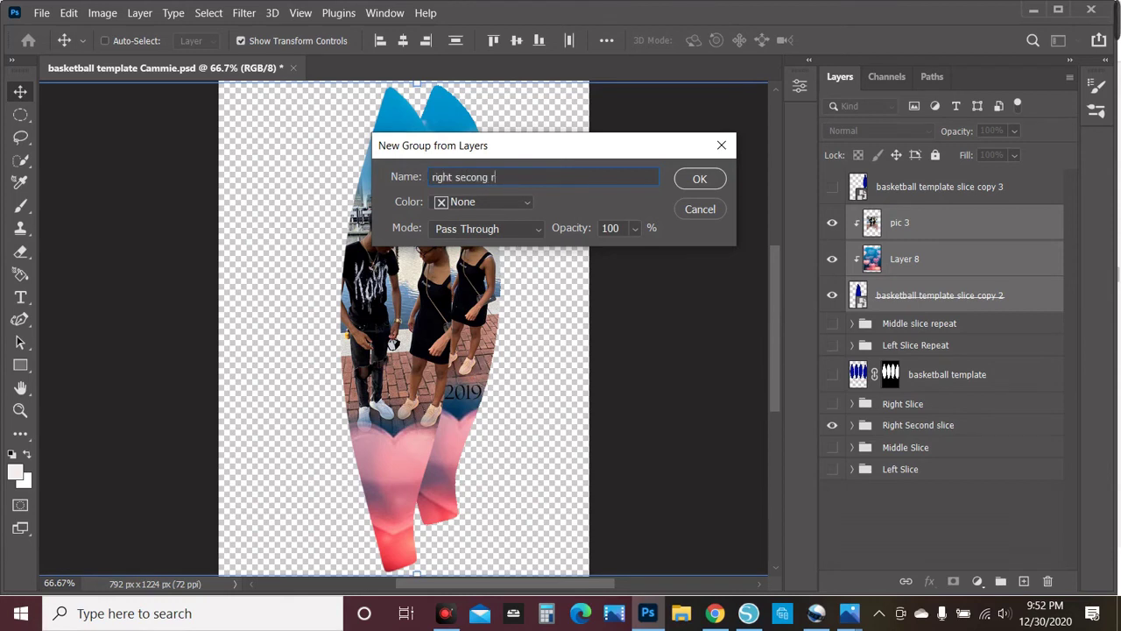
pyautogui.press('BackSpace')
pyautogui.press('BackSpace')
pyautogui.press('BackSpace')
pyautogui.write('e')
pyautogui.press('BackSpace')
pyautogui.press('BackSpace')
pyautogui.press('BackSpace')
pyautogui.write('repeat')
pyautogui.click(700, 179)
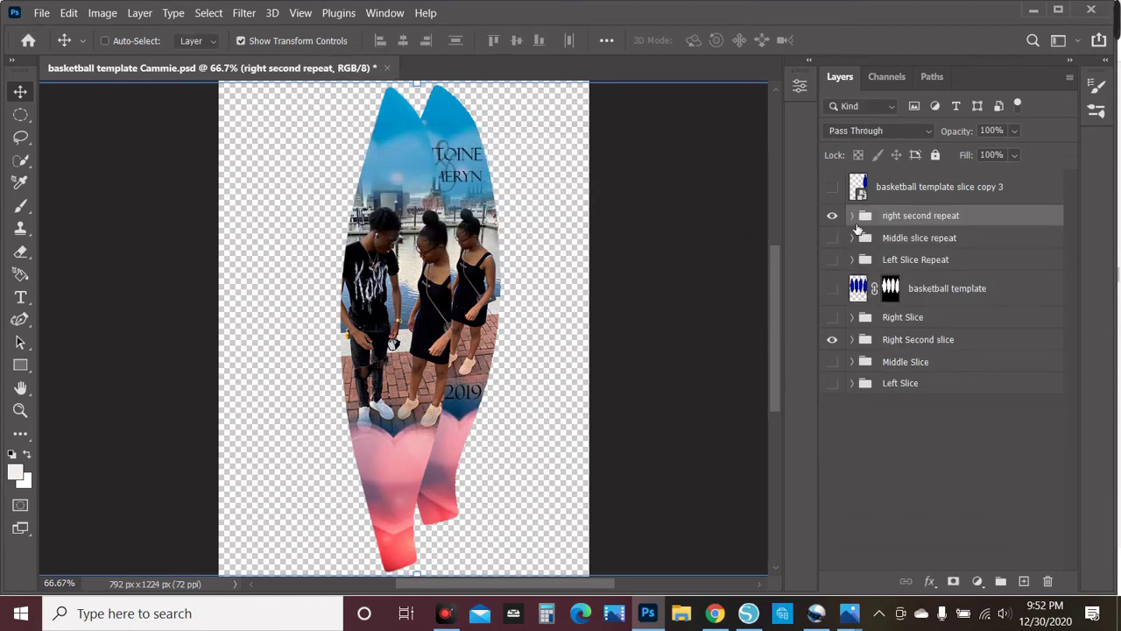
# Hide the right second repeat and Right Second slice groups and show the Right Slice group alone
pyautogui.click(832, 215)
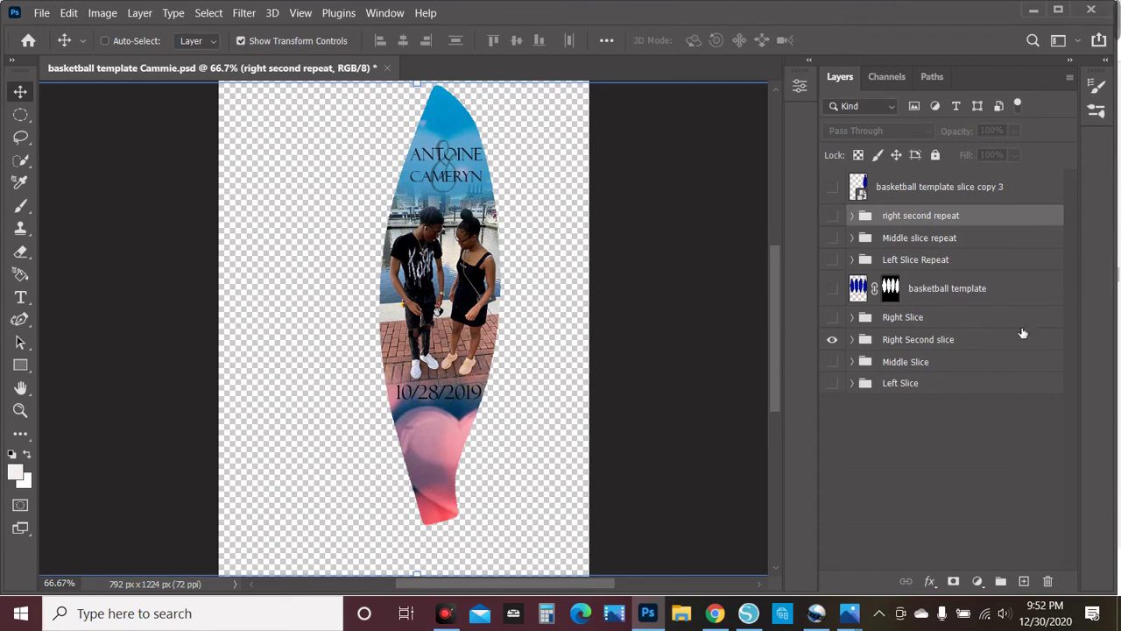
pyautogui.click(977, 457)
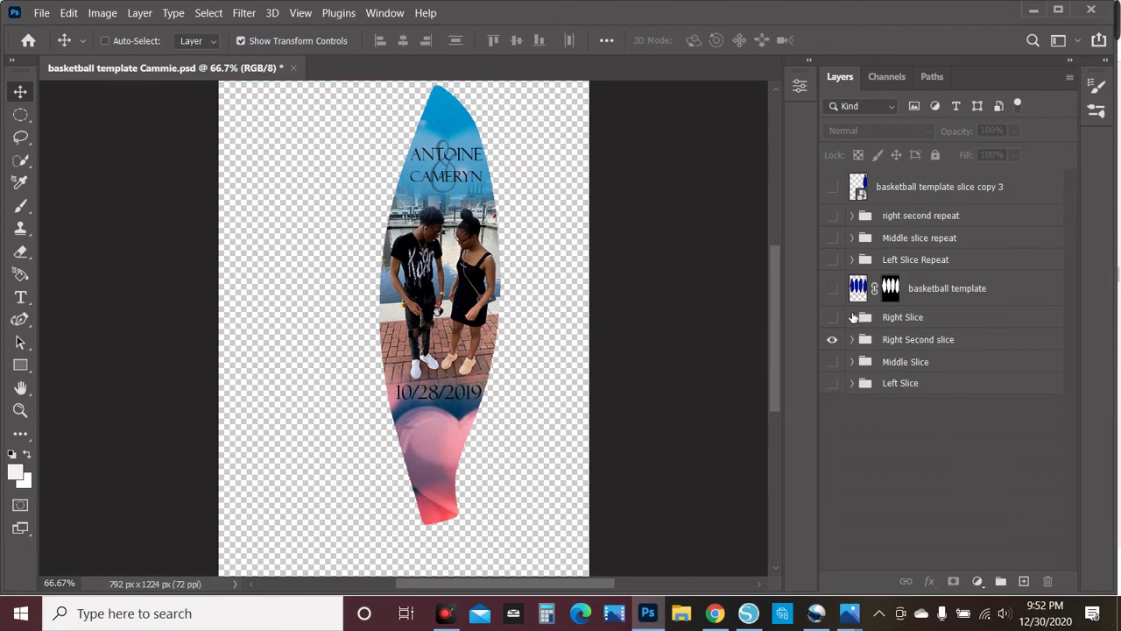
pyautogui.click(832, 340)
pyautogui.click(832, 317)
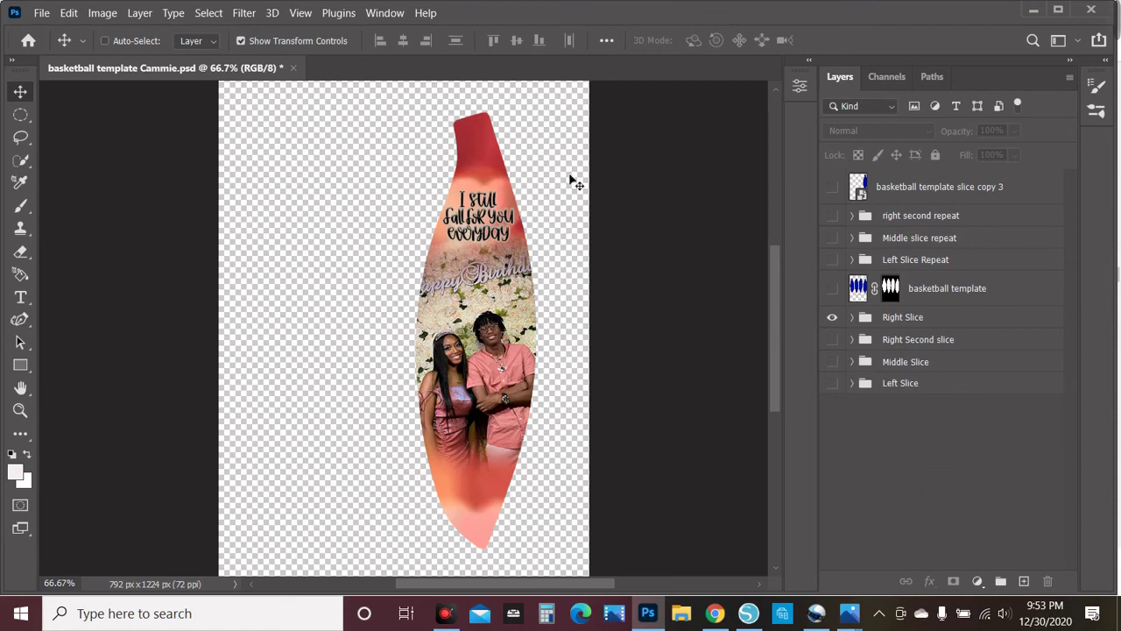
# Hide the Right Slice group and show the Left Slice and Middle Slice groups together
pyautogui.click(833, 318)
pyautogui.click(833, 384)
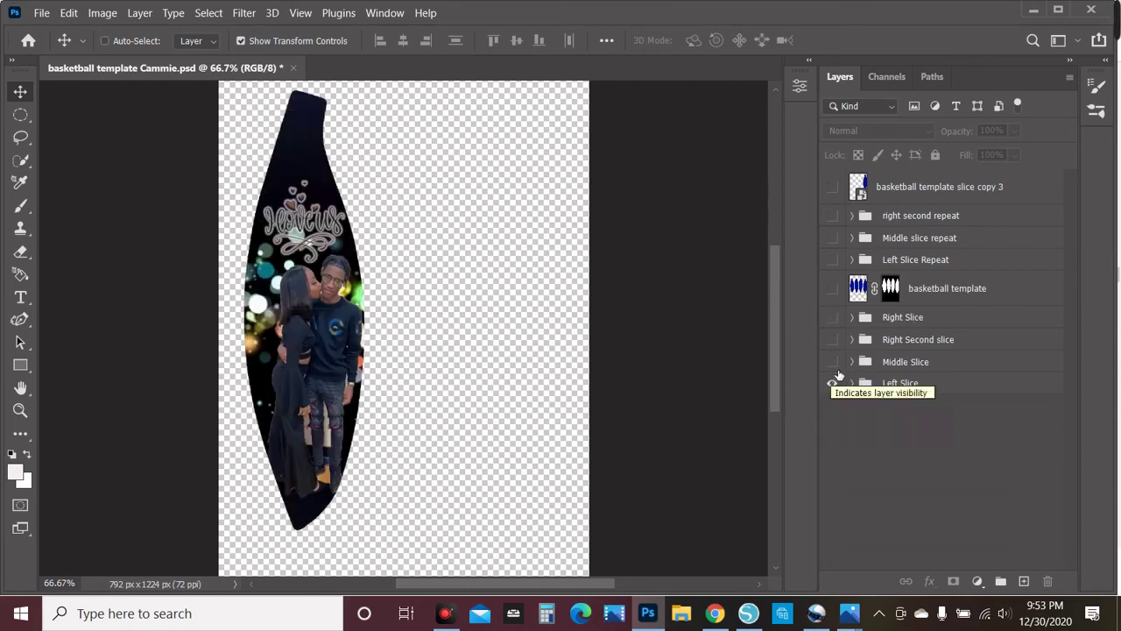
pyautogui.click(833, 361)
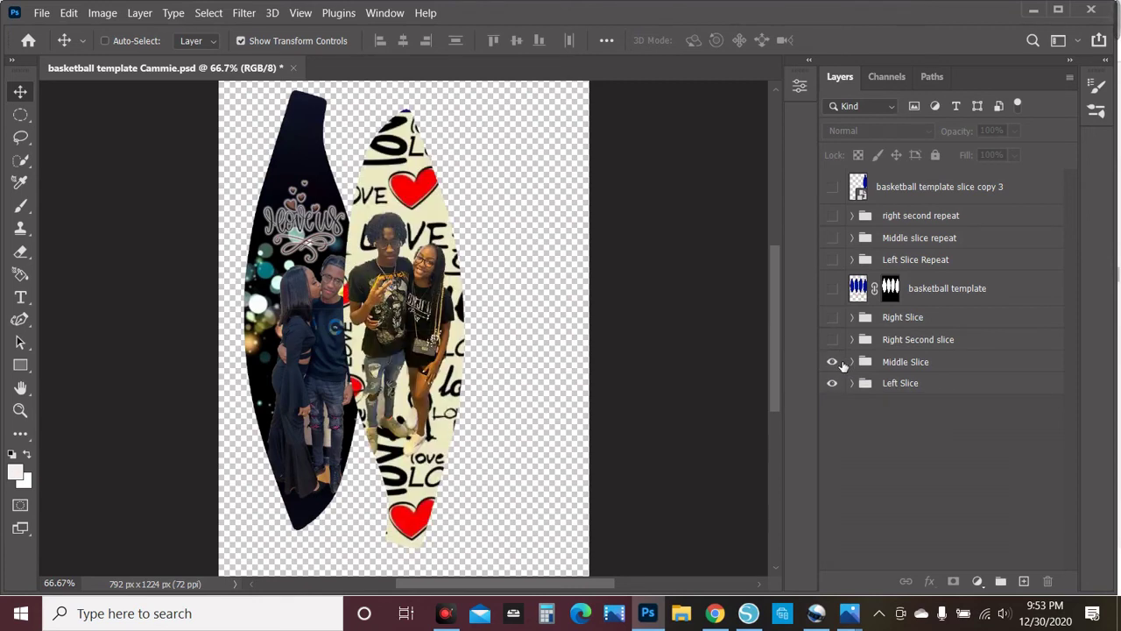
# Shift the Middle Slice group right until it clears the Left Slice, nudge the Left Slice group slightly right, and deselect
pyautogui.click(905, 362)
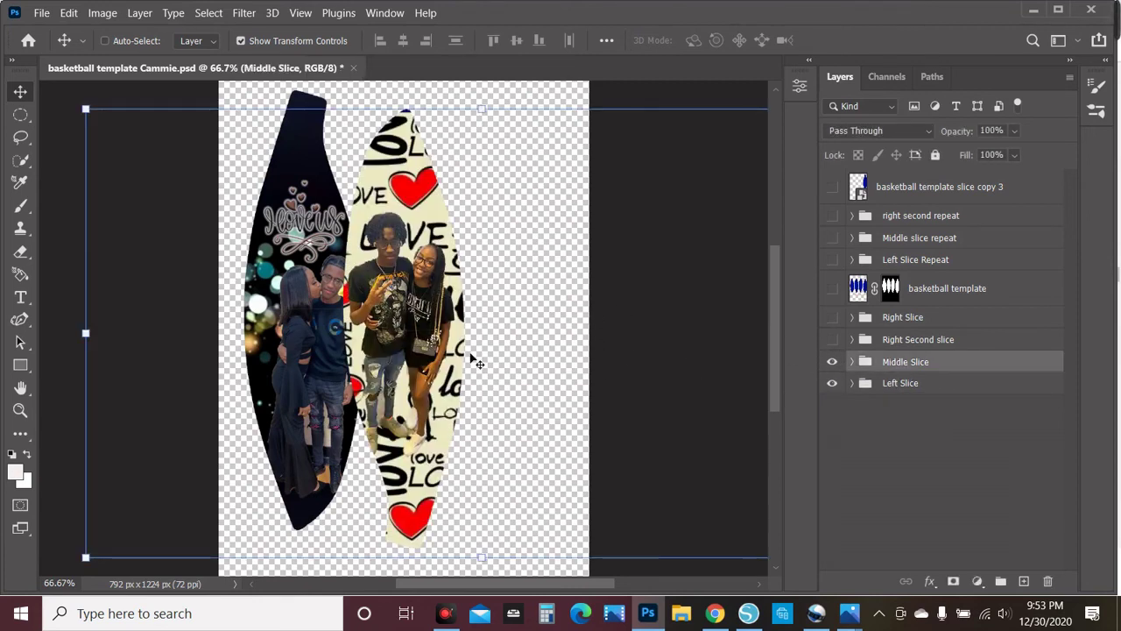
pyautogui.moveTo(415, 339); pyautogui.dragTo(483, 336)
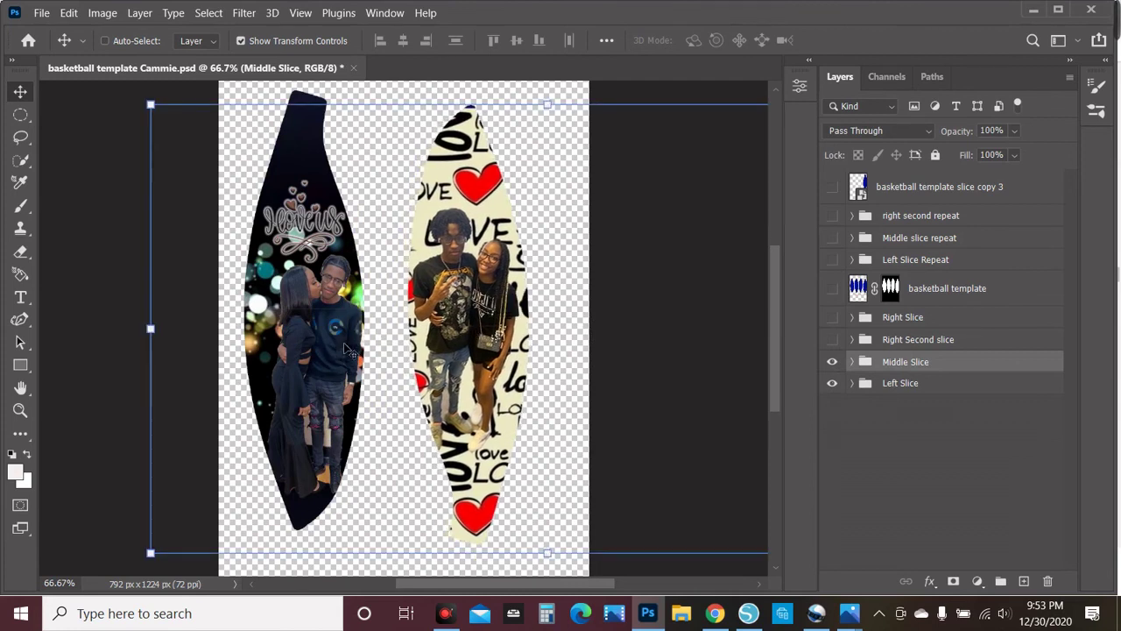
pyautogui.click(874, 386)
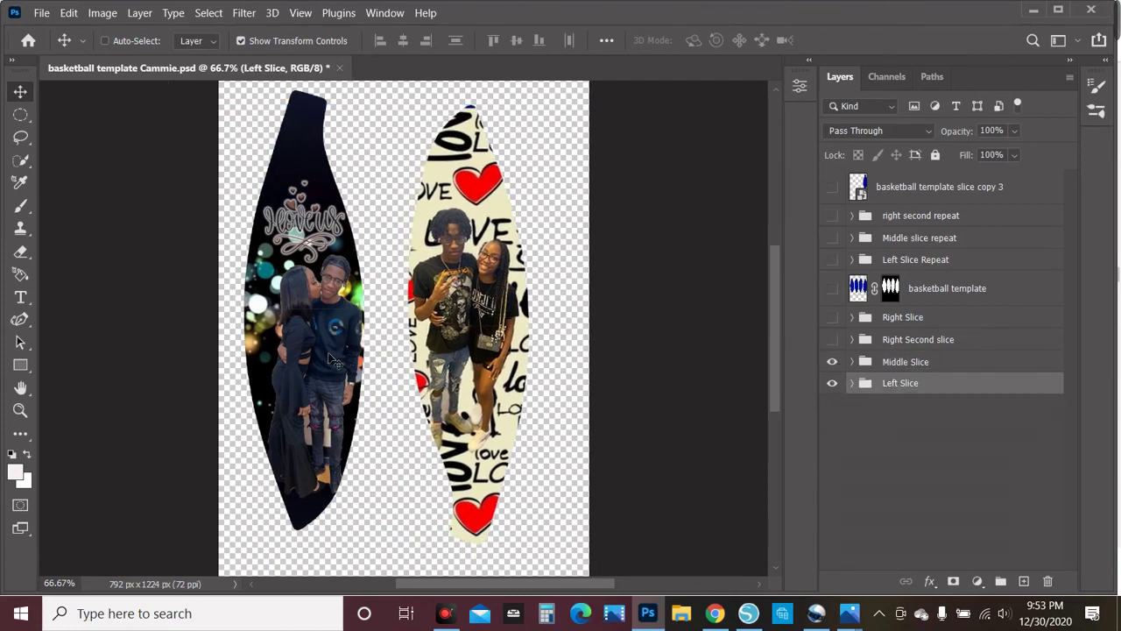
pyautogui.moveTo(332, 354); pyautogui.dragTo(340, 354)
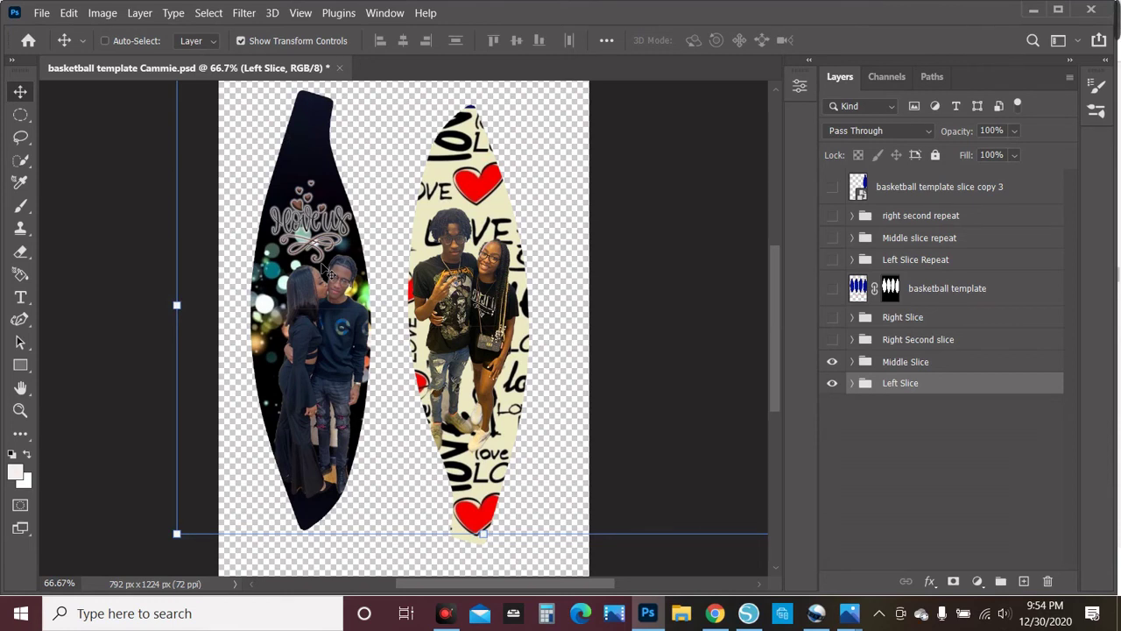
pyautogui.click(916, 417)
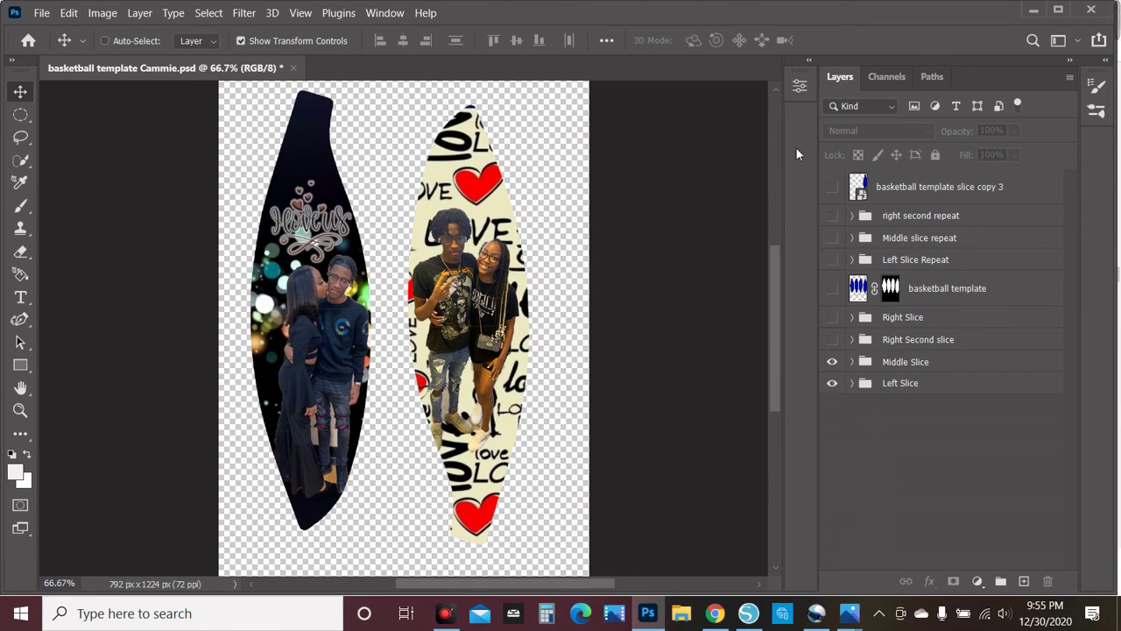
pyautogui.moveTo(816, 615)
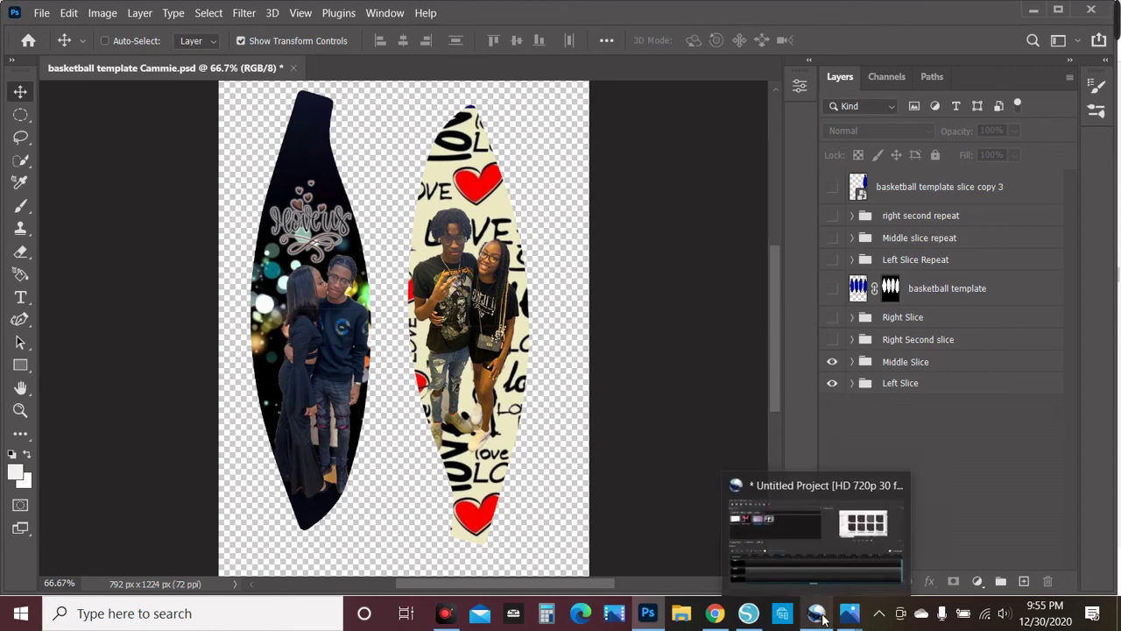
pyautogui.moveTo(801, 578)
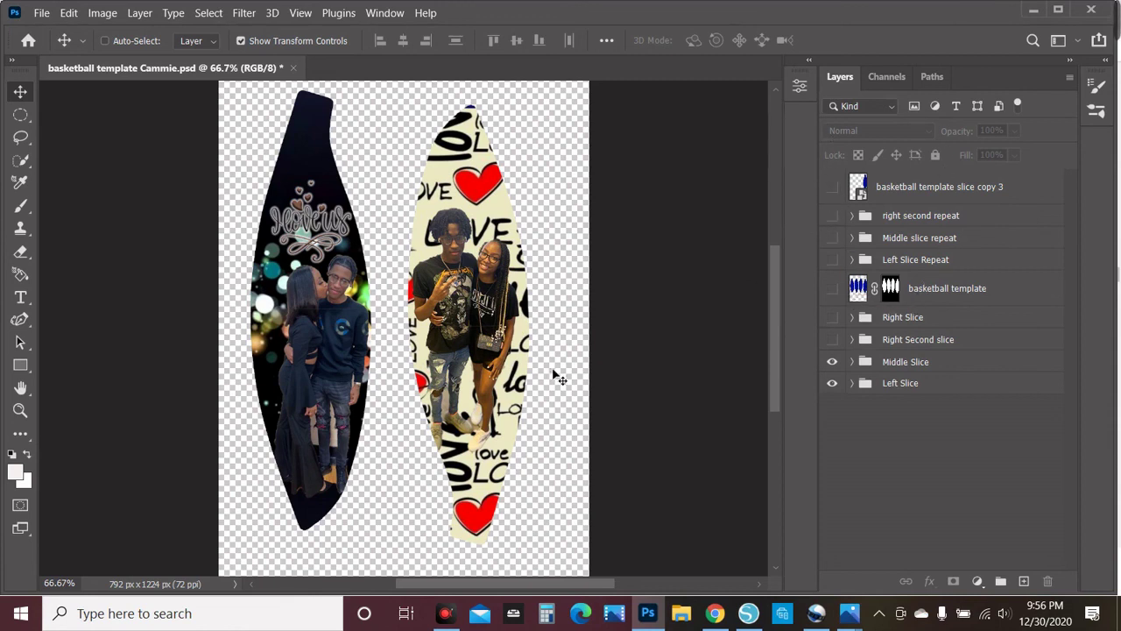
pyautogui.click(442, 615)
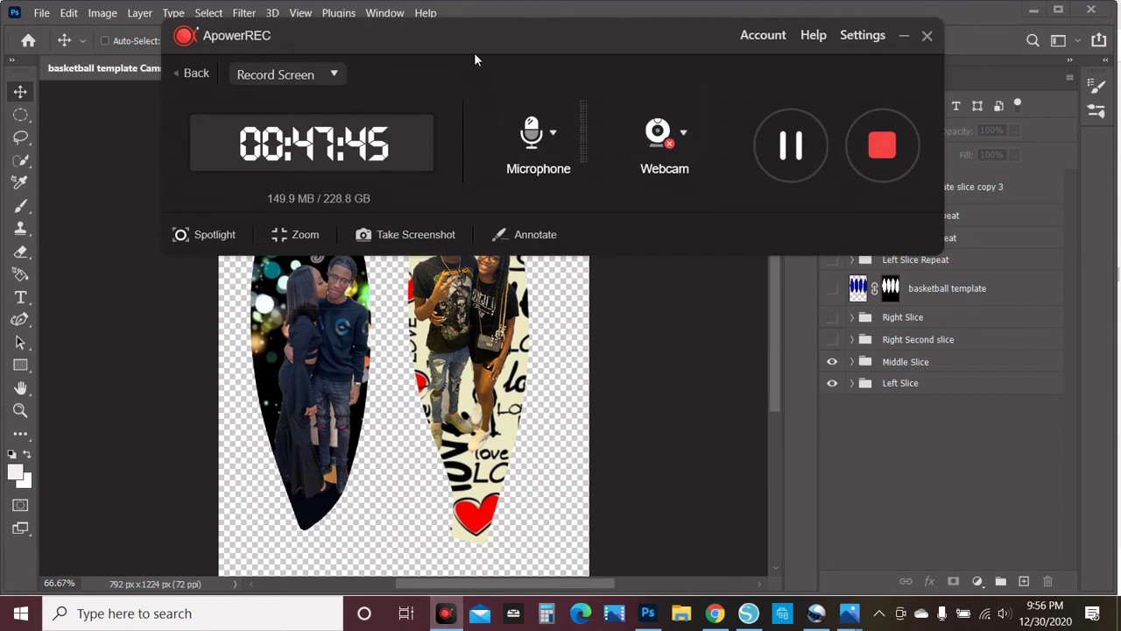
pyautogui.moveTo(479, 42); pyautogui.dragTo(456, 102)
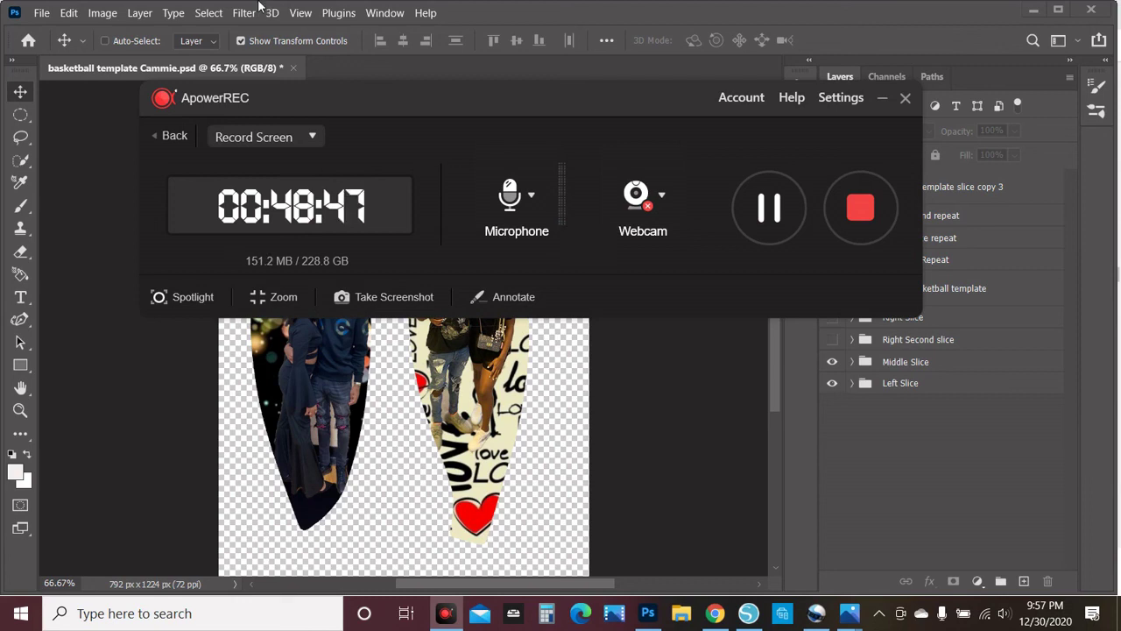
pyautogui.click(860, 207)
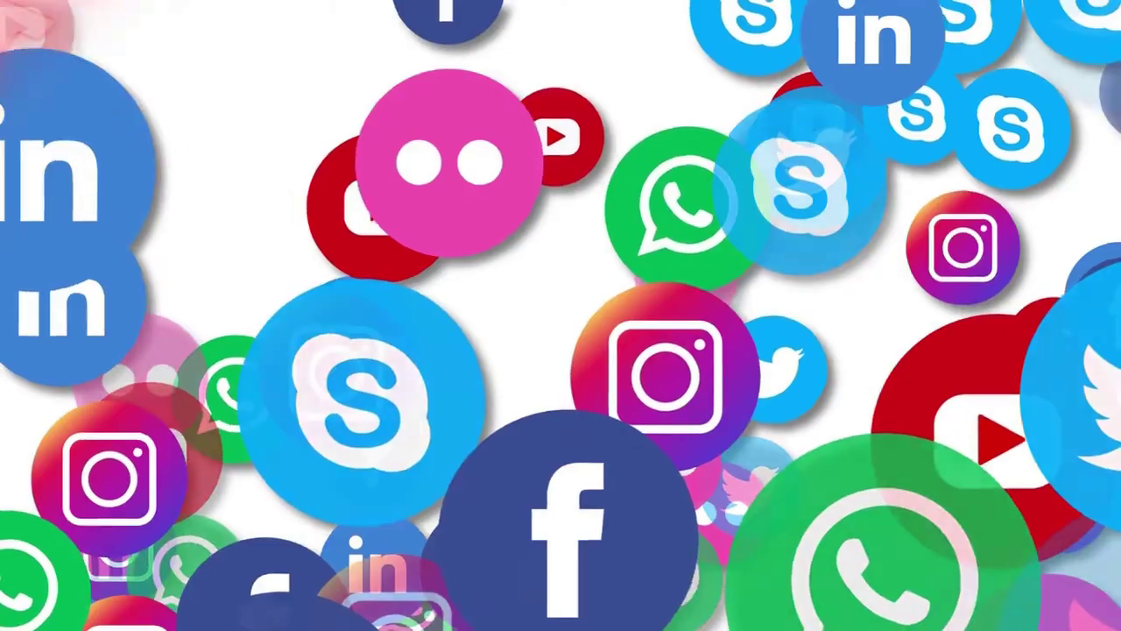